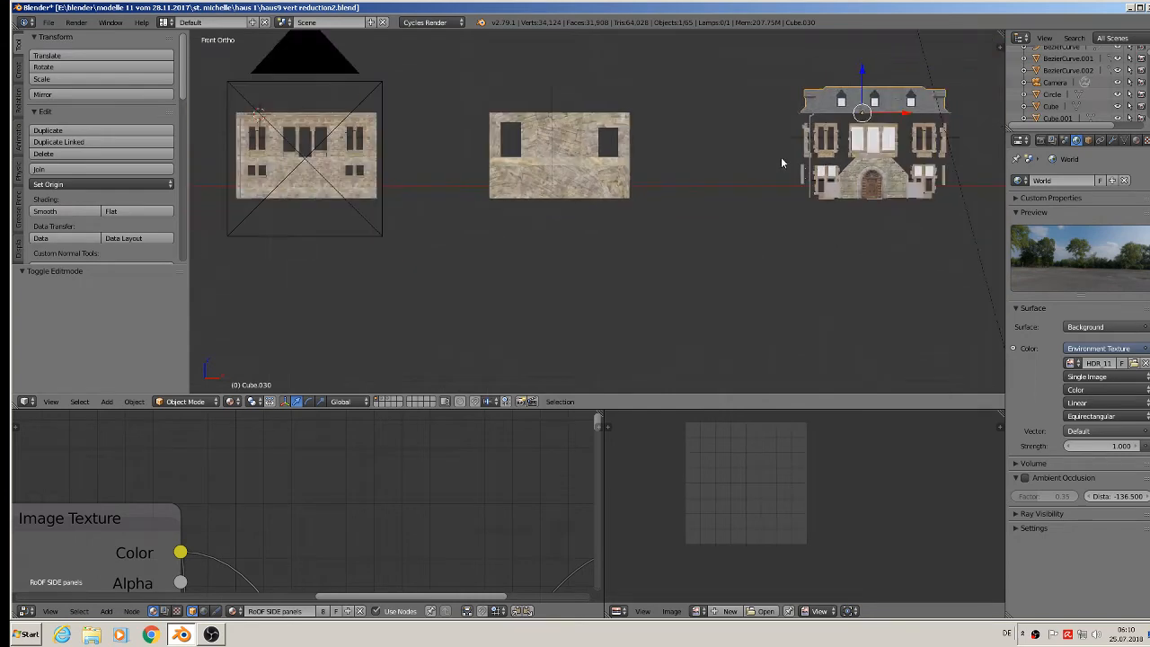
Inspect the mesh of the middle stone wall block in Edit Mode
scroll(784, 160, up, 1)
right_click(561, 180)
middle_drag(560, 179, 531, 257)
key(Tab)
scroll(531, 257, up, 3)
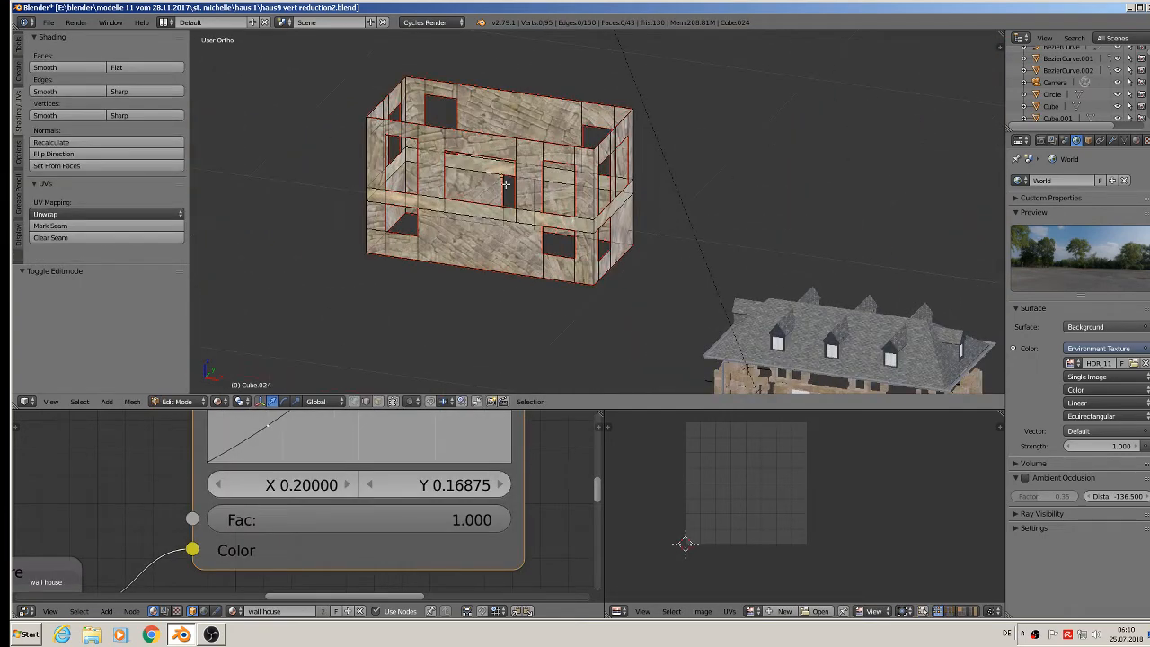
scroll(565, 233, down, 3)
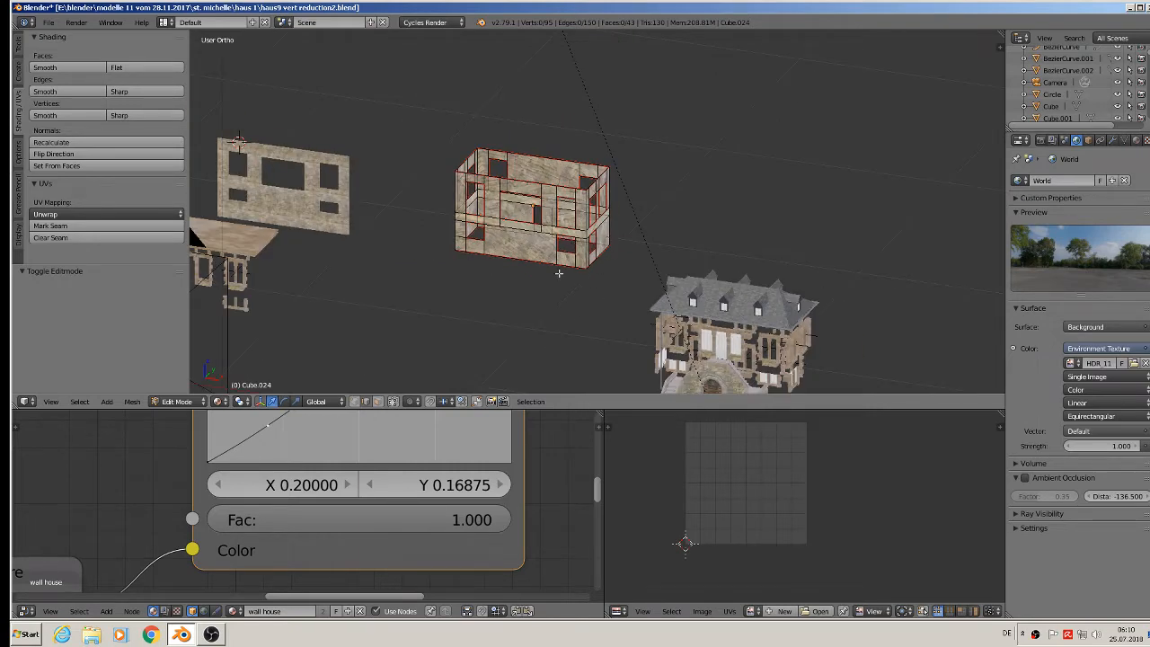
key(Tab)
Duplicate the detailed house's roof with its dormers and raise the copy about 0.419 along Z
right_click(726, 319)
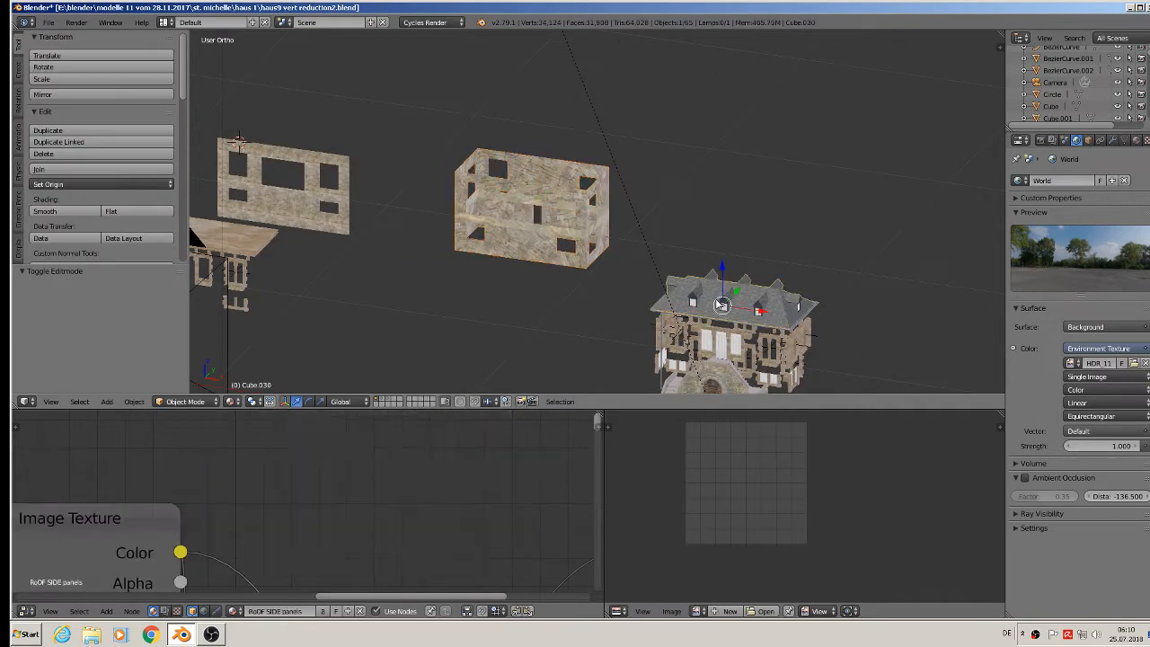
scroll(726, 319, up, 3)
scroll(724, 297, up, 2)
key(Tab)
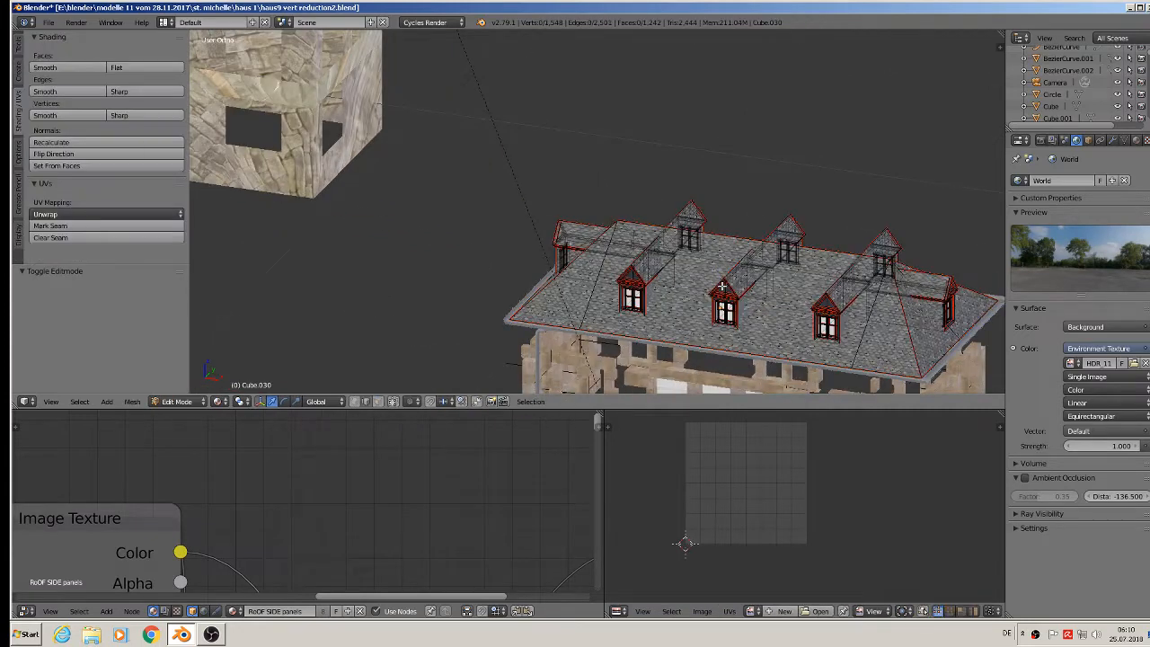
key(a)
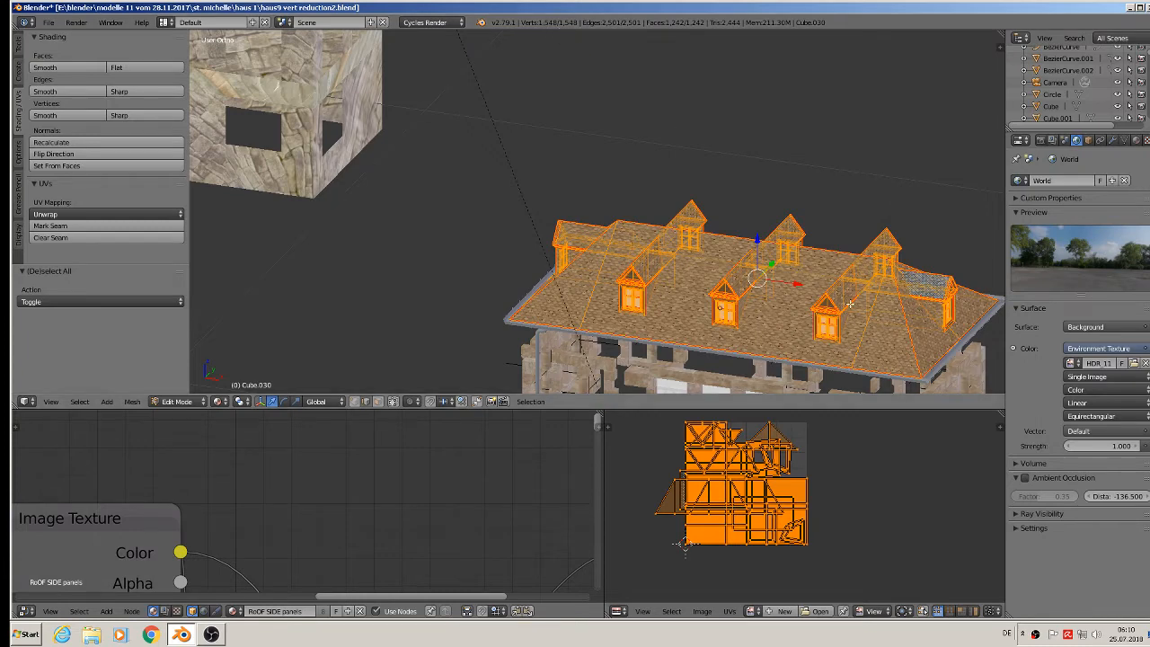
scroll(847, 302, down, 3)
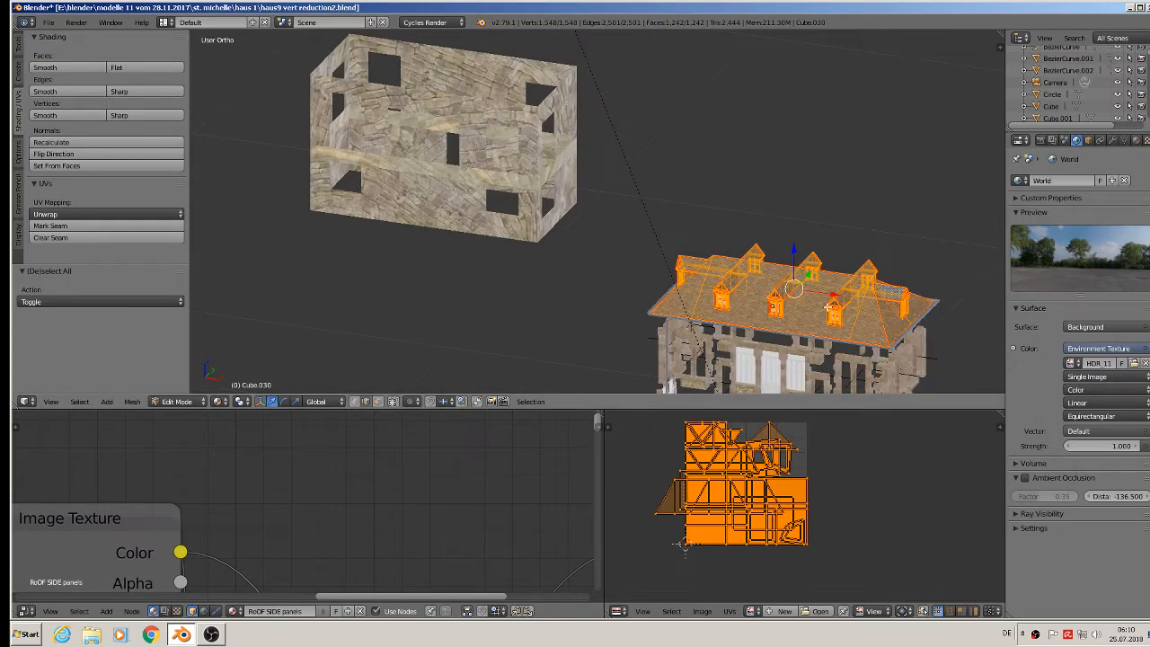
key(Tab)
key(shift+d)
key(Escape)
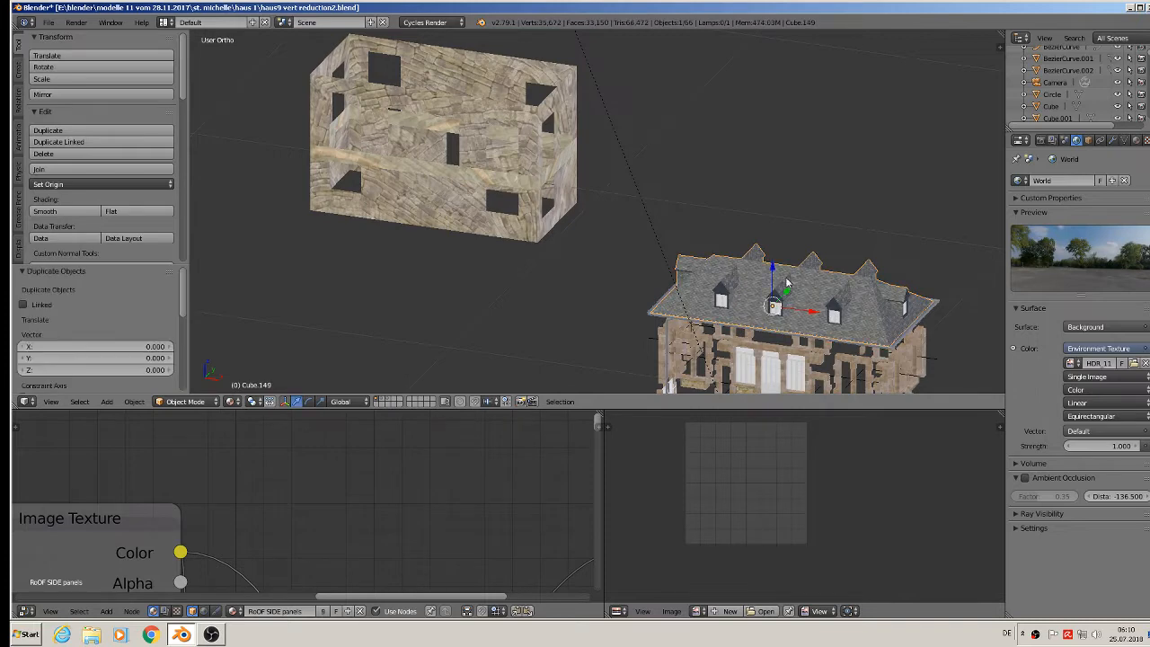
drag(775, 274, 775, 106)
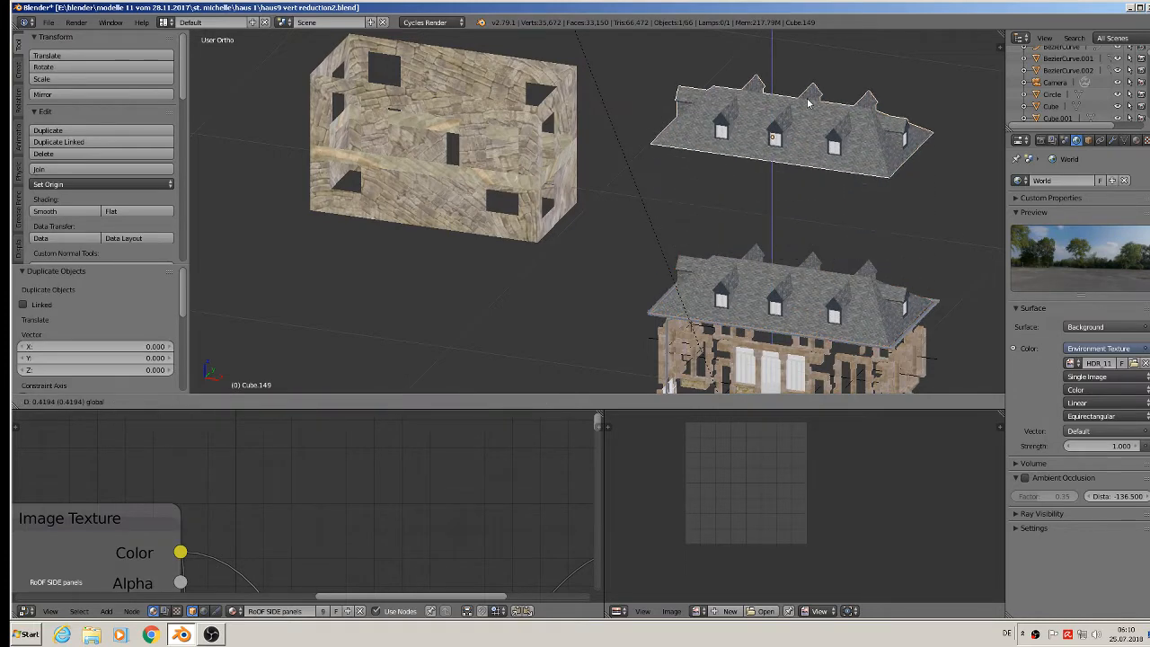
Open the raised roof copy's mesh in Edit Mode with nothing selected
shift+middle_drag(774, 173, 746, 197)
scroll(751, 211, up, 5)
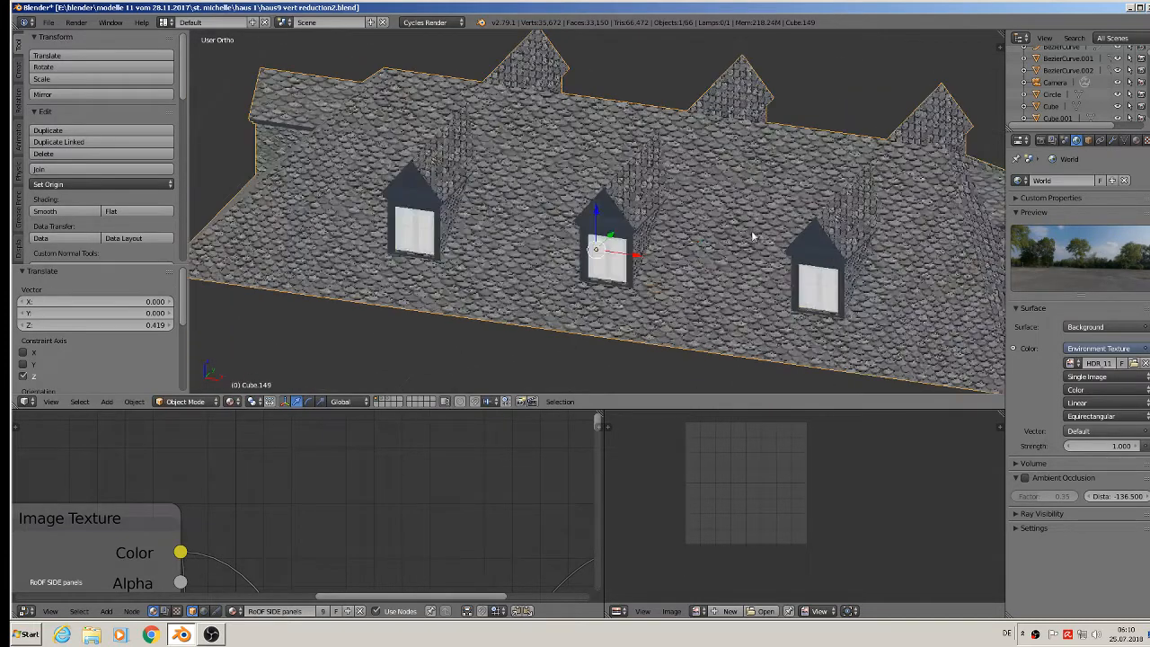
scroll(750, 243, down, 2)
scroll(749, 249, up, 2)
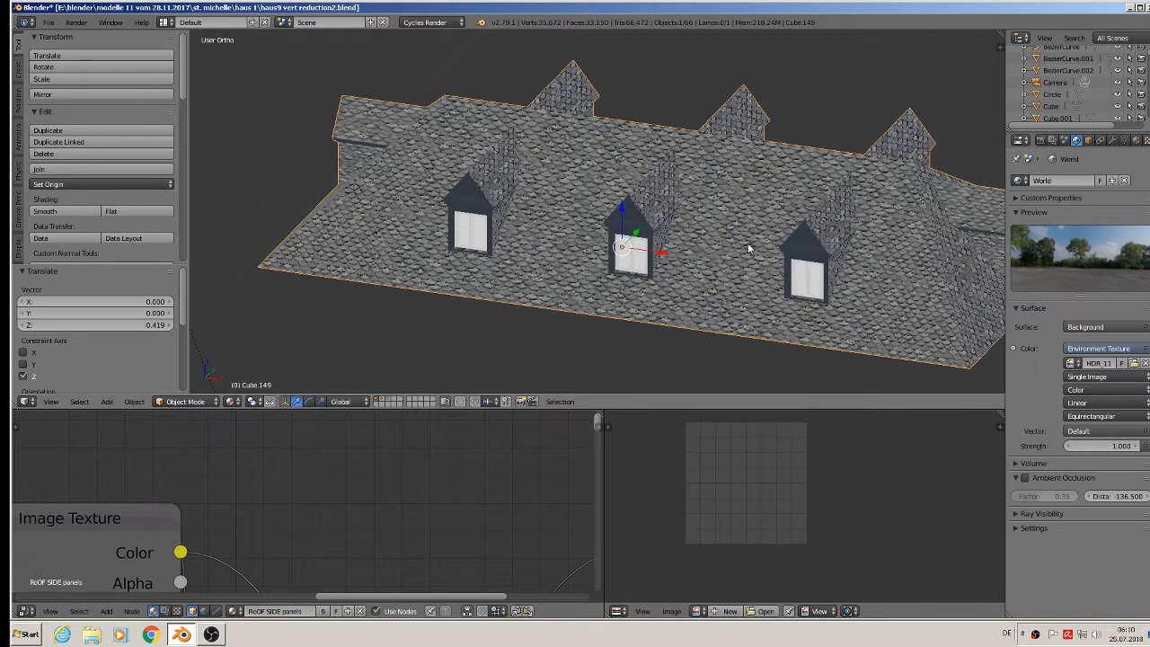
key(Tab)
key(a)
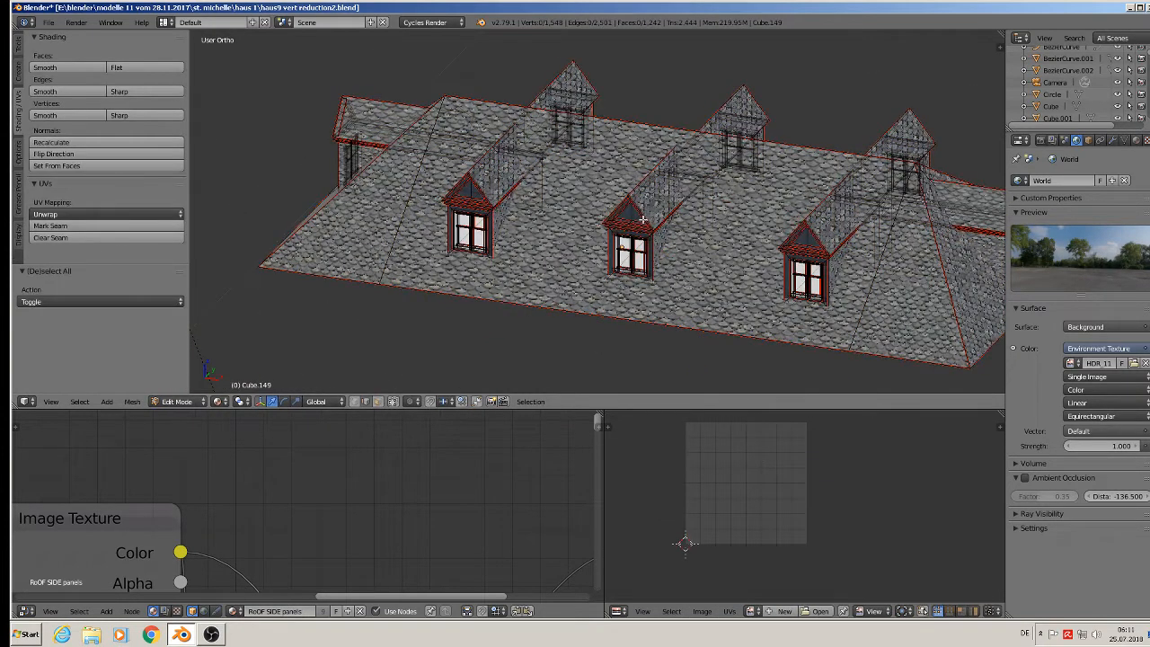
key(l)
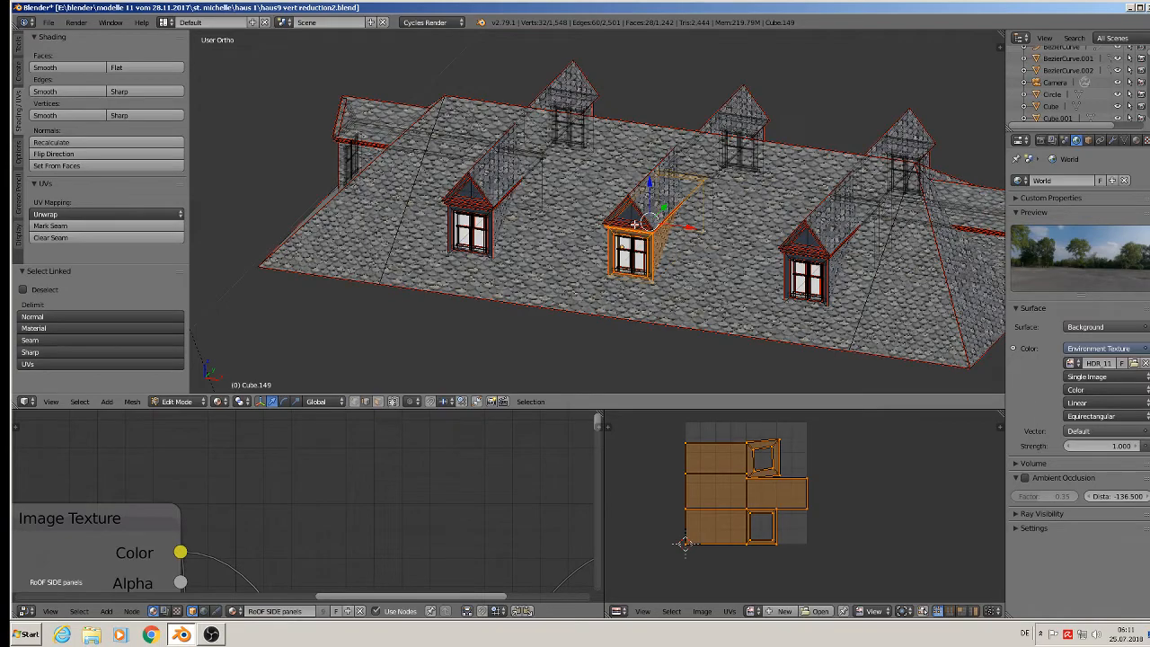
middle_drag(635, 224, 635, 257)
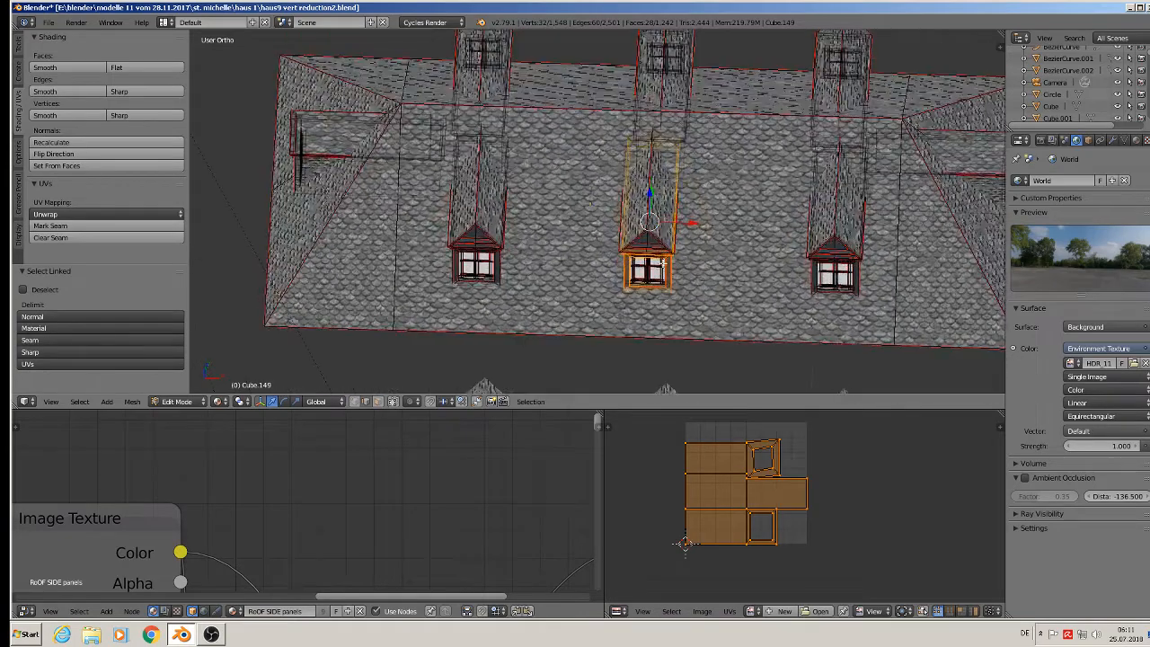
scroll(590, 204, down, 2)
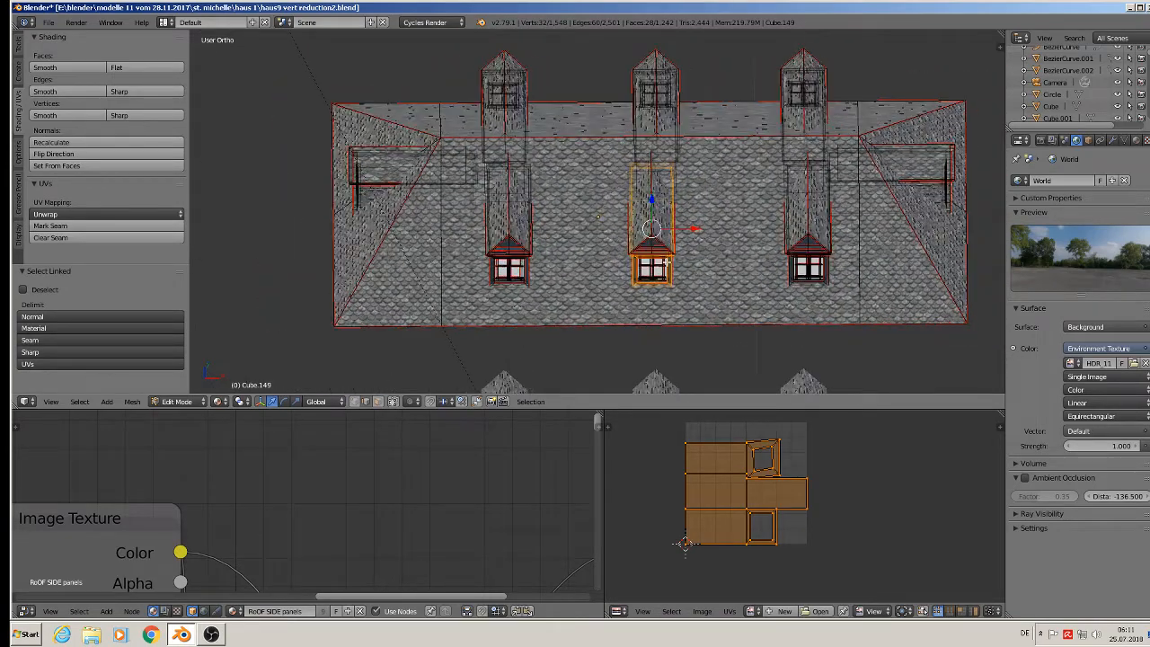
key(a)
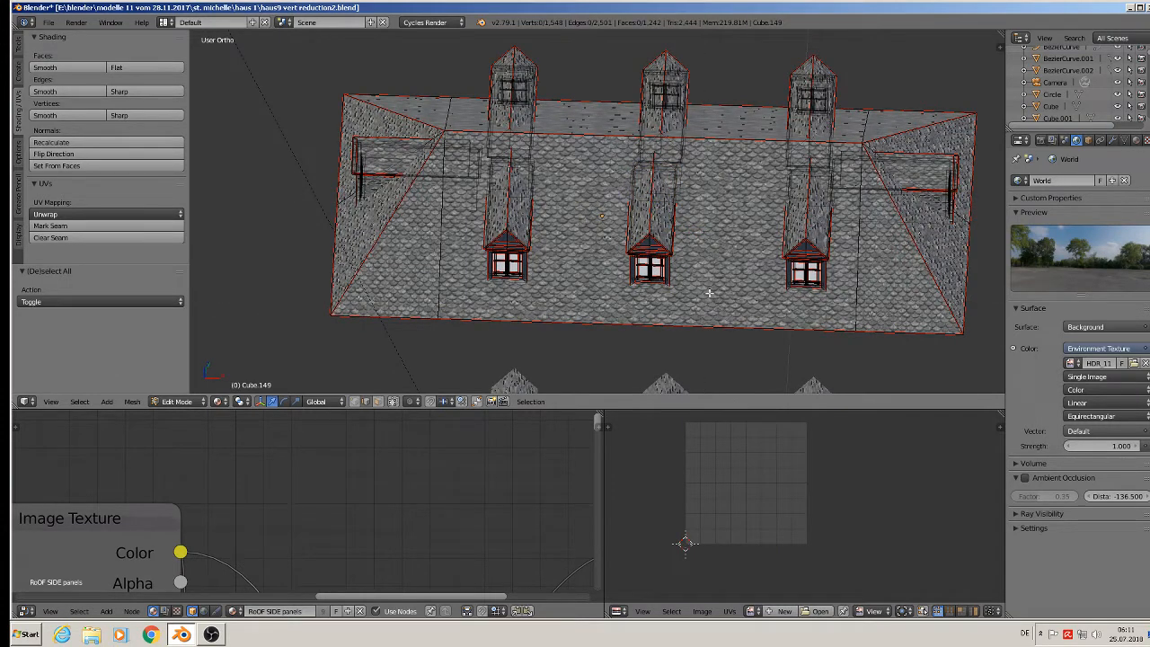
Delete all vertices of the middle pair of front and back dormers from the roof copy
middle_drag(709, 288, 715, 293)
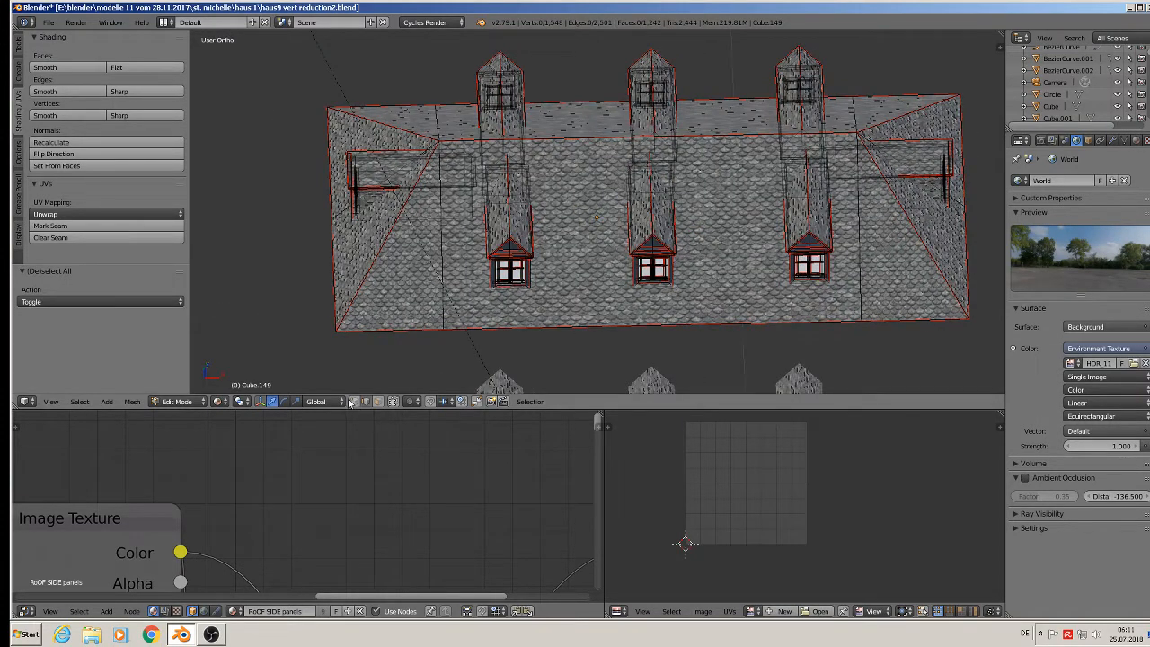
key(b)
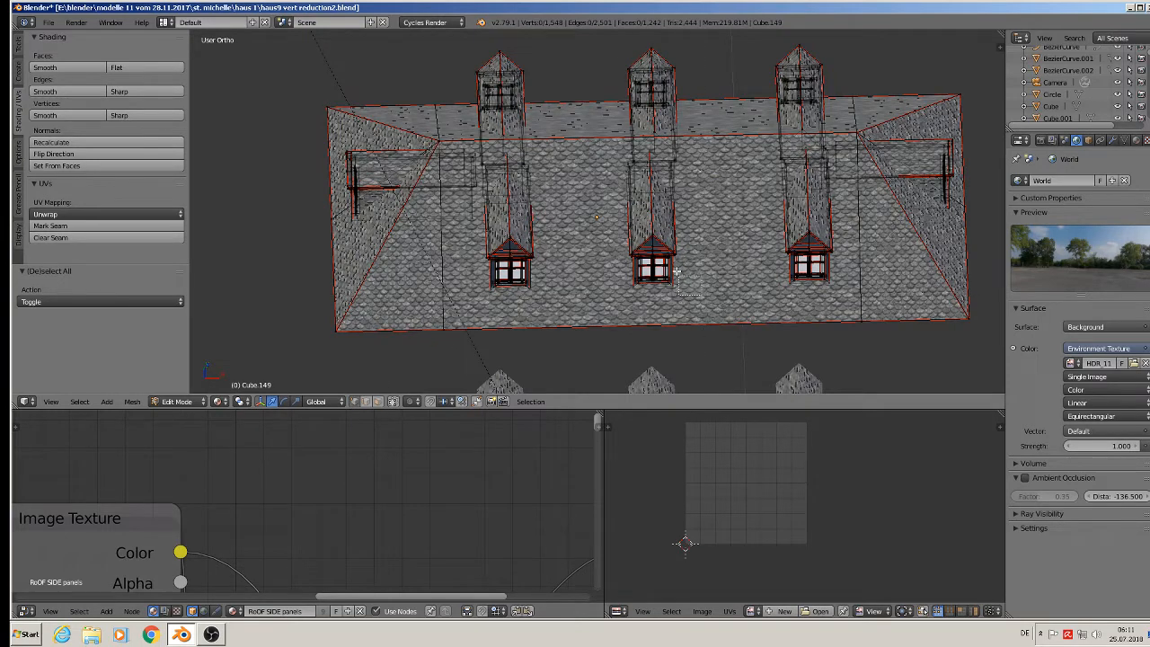
drag(703, 296, 613, 36)
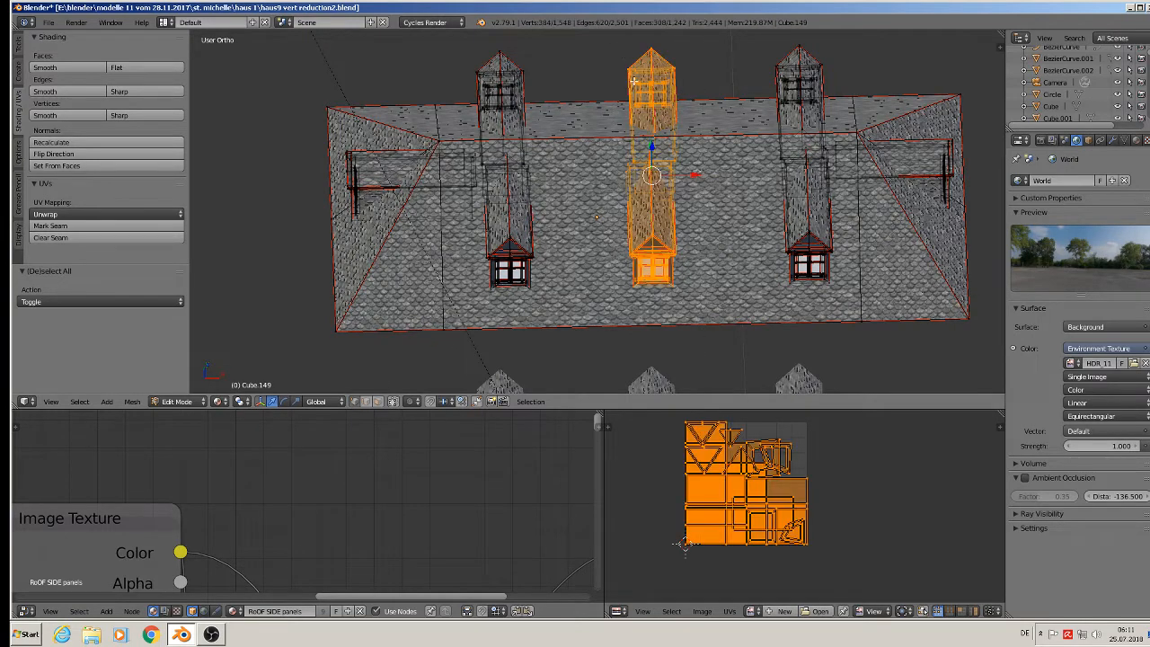
key(x)
click(600, 44)
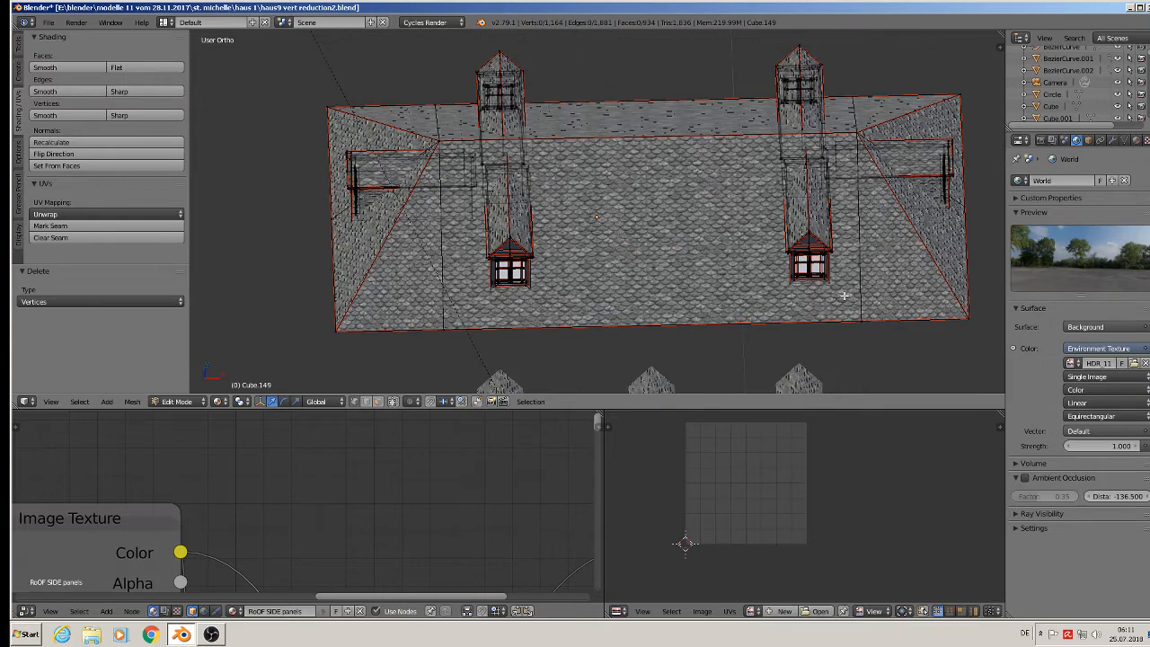
Delete all vertices of the right-hand pair of front and back dormers from the roof copy
key(b)
drag(844, 296, 710, 38)
key(x)
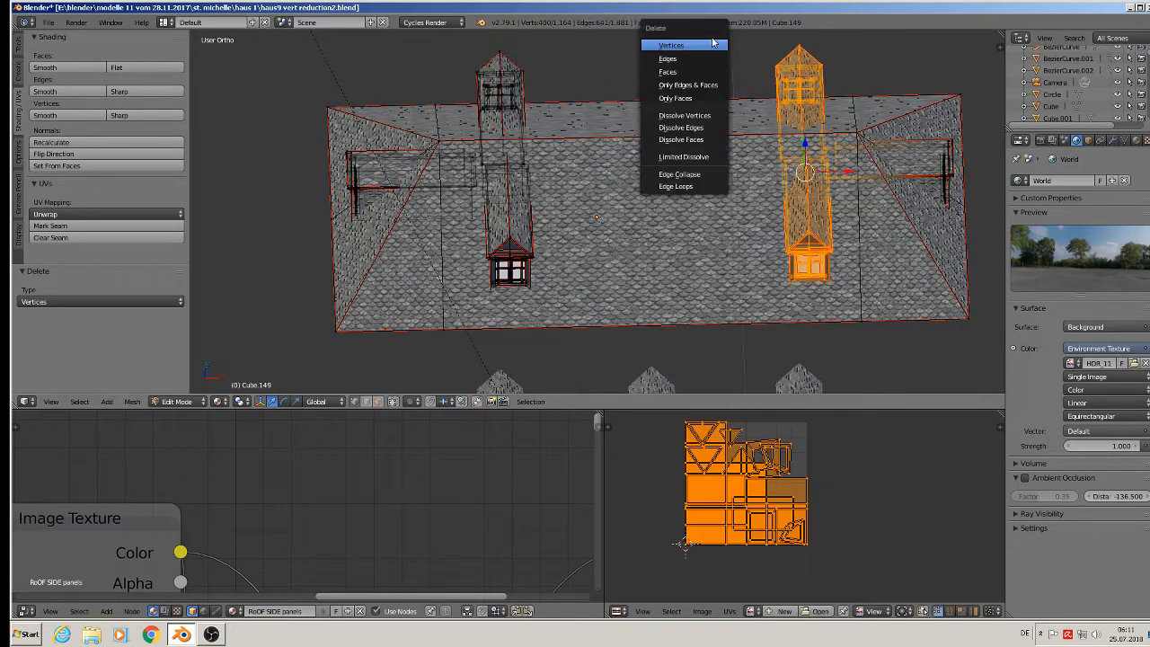
click(712, 44)
Delete the vertices of the single dormer on the roof copy's right end slope
middle_drag(561, 126, 860, 205)
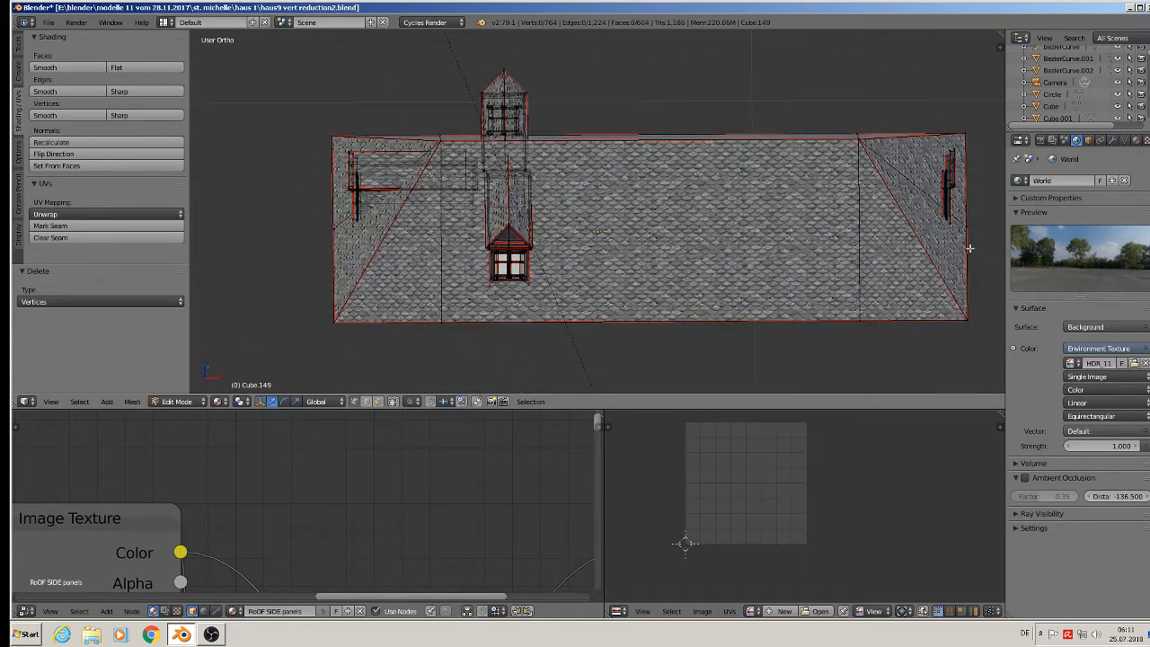
key(b)
drag(959, 242, 930, 142)
key(x)
click(930, 147)
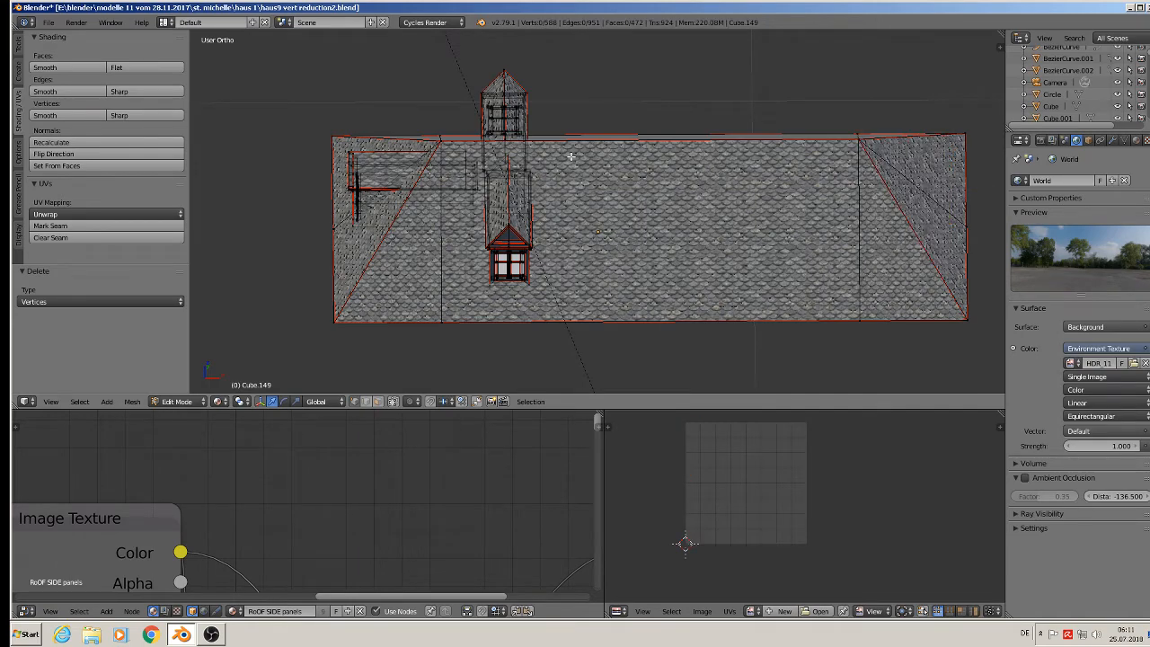
Delete the vertices of the left-hand pair of front and back dormers, keeping only the left end dormer
middle_drag(561, 169, 543, 209)
key(b)
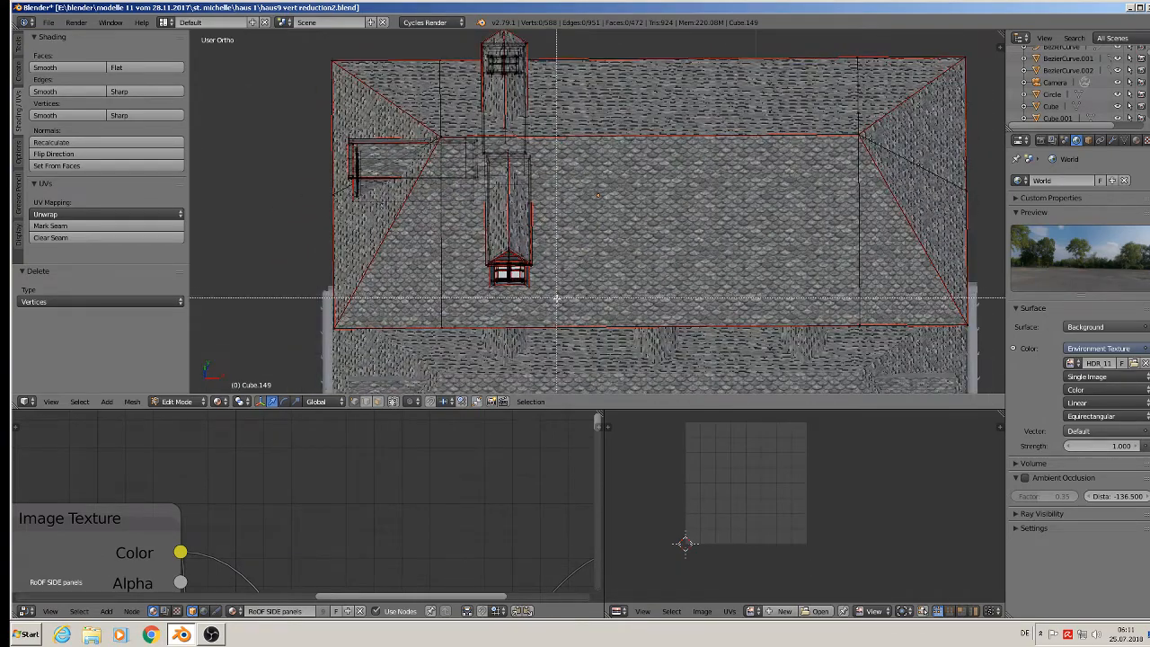
drag(557, 301, 483, 26)
scroll(572, 99, down, 3)
scroll(571, 97, up, 1)
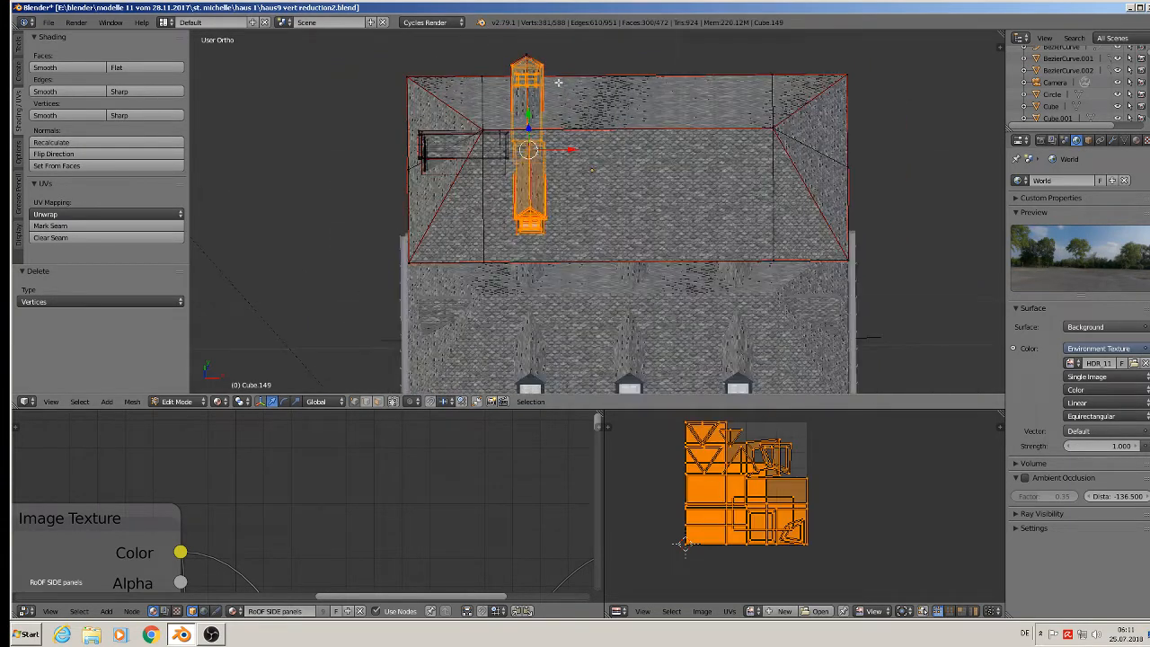
key(x)
key(x)
click(531, 57)
scroll(520, 117, up, 3)
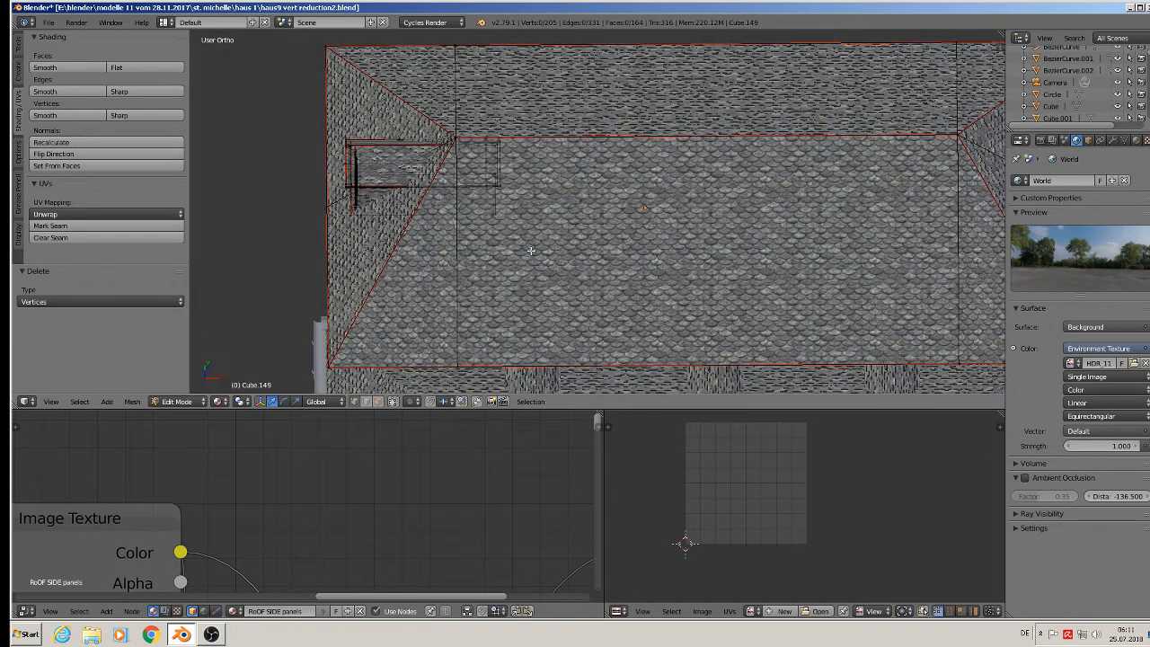
key(l)
key(l)
key(l)
key(l)
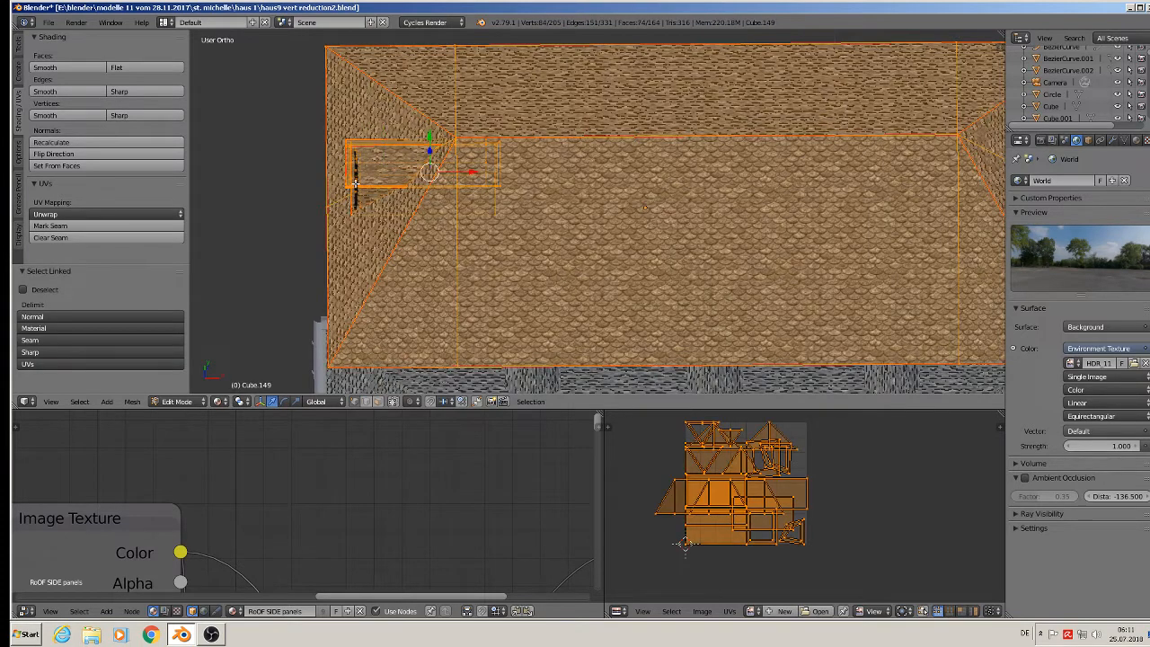
key(a)
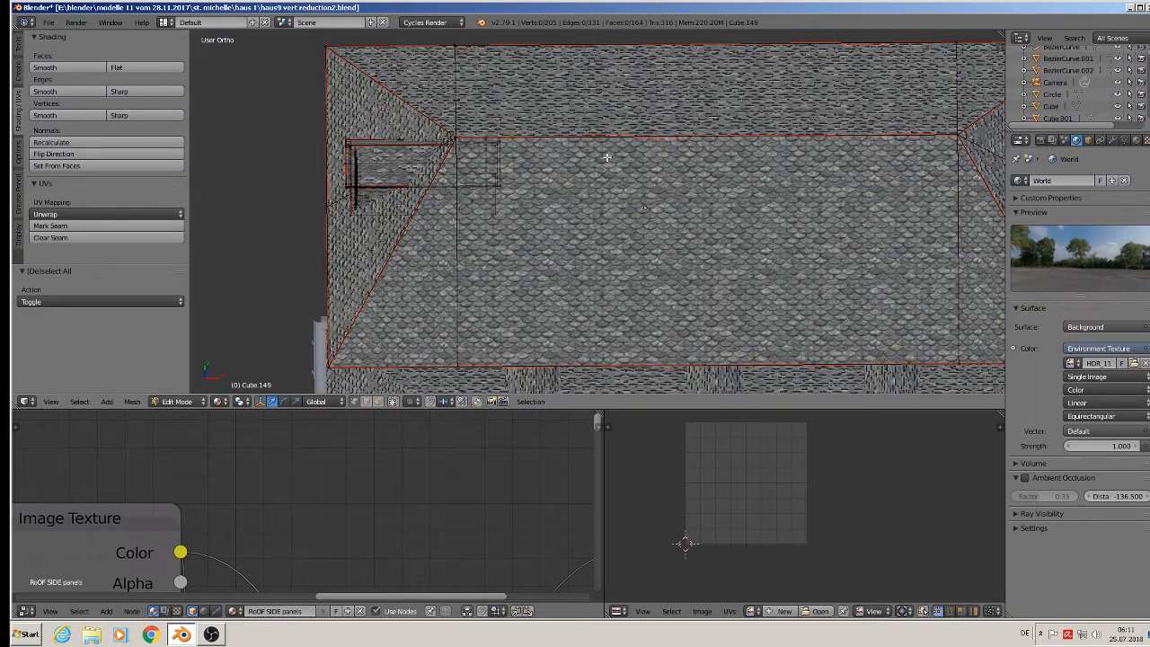
key(l)
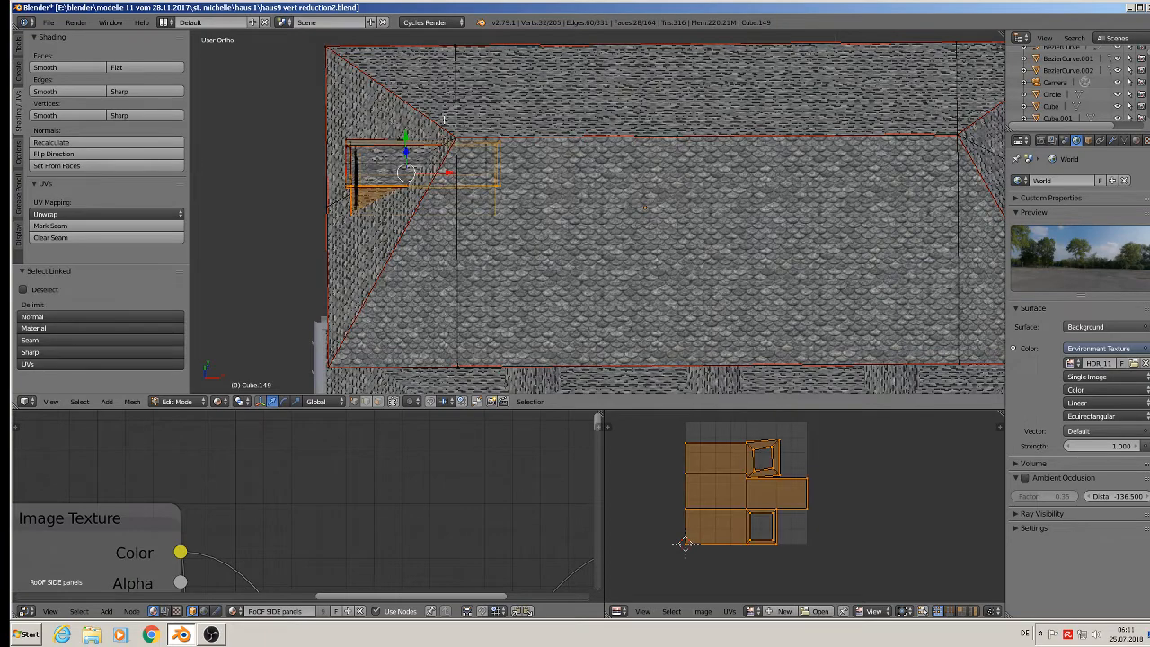
key(a)
Select the linked roof shell, invert the selection to the remaining dormer, and raise that dormer about 0.129 along Z
key(l)
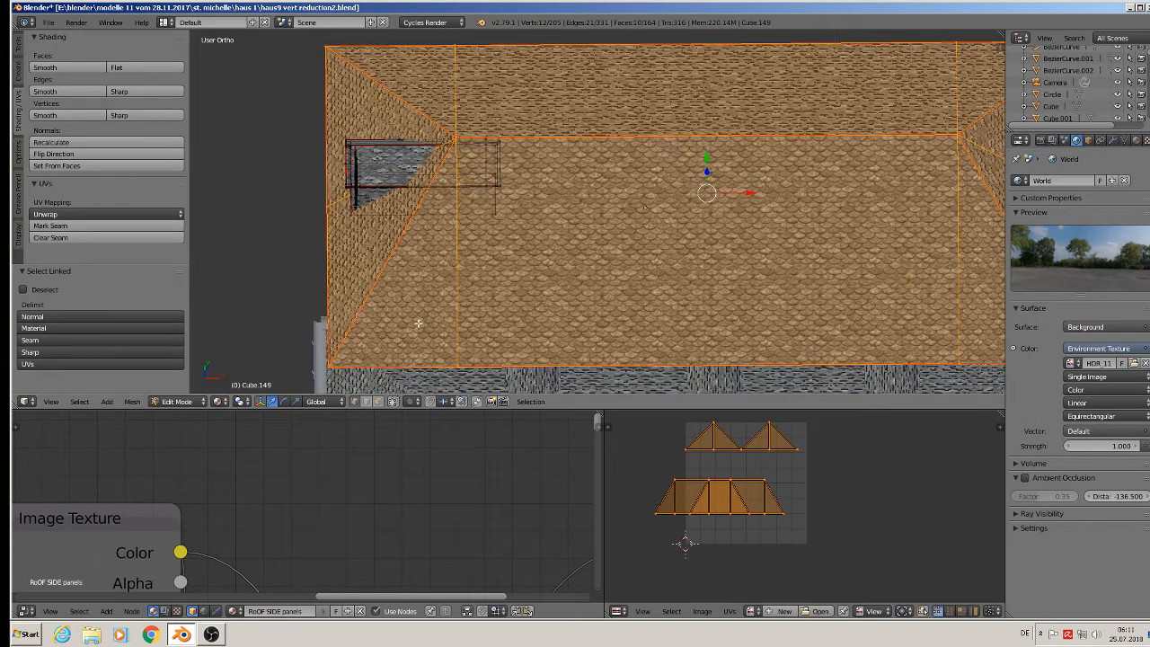
middle_drag(418, 323, 454, 283)
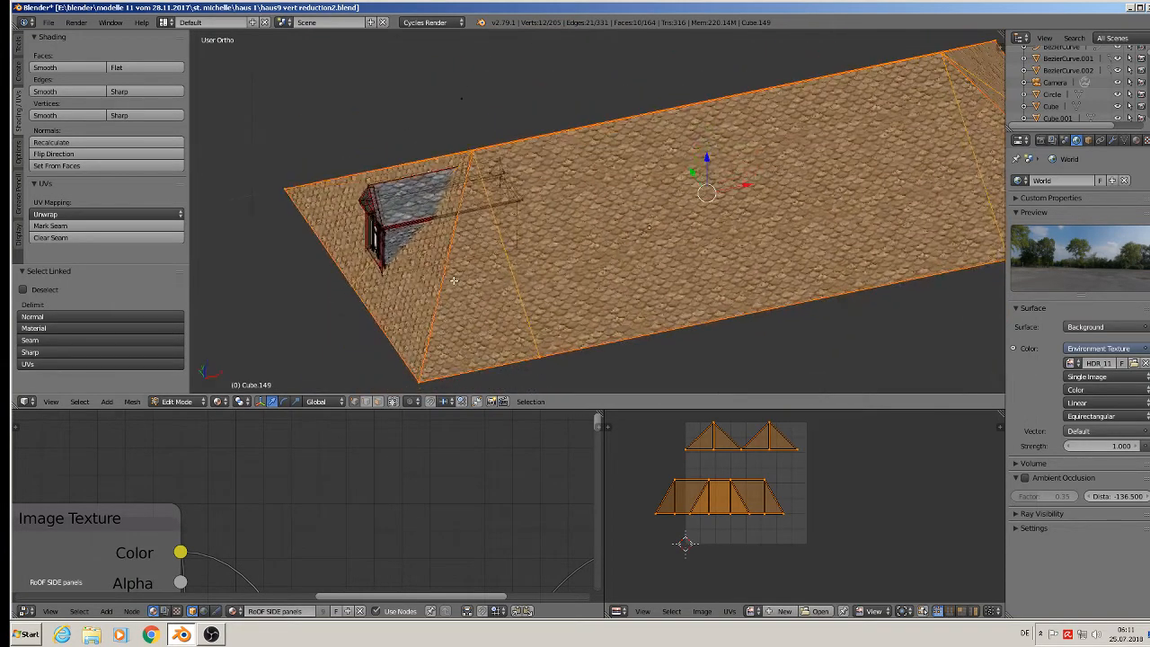
click(80, 402)
click(106, 336)
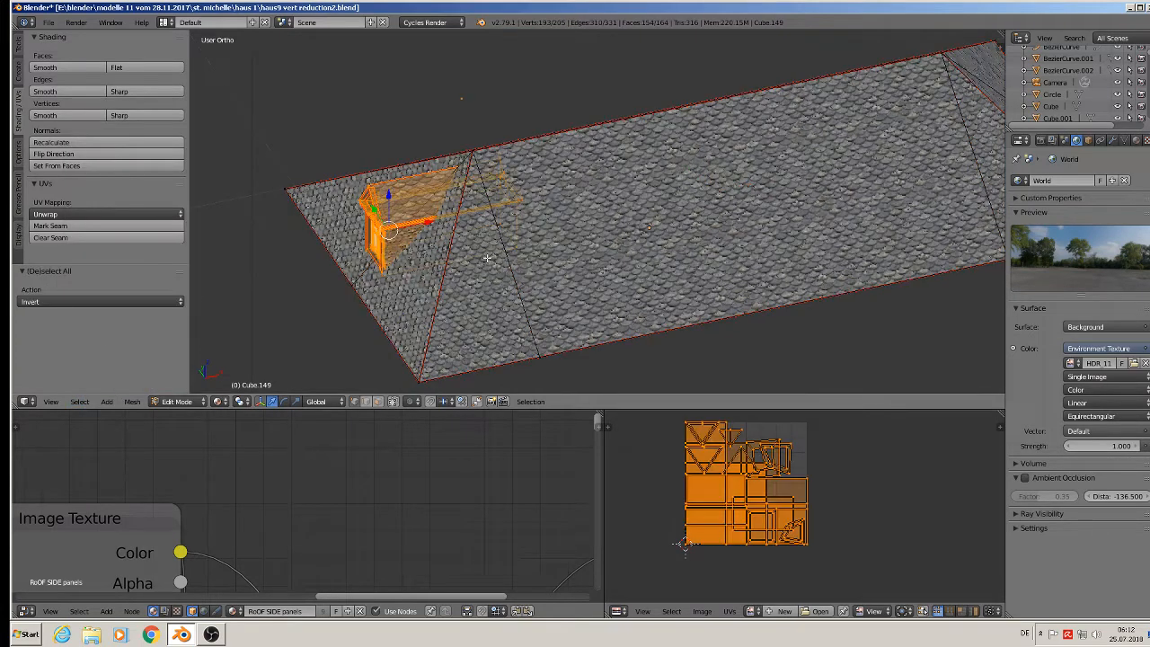
drag(389, 195, 389, 54)
scroll(371, 155, down, 3)
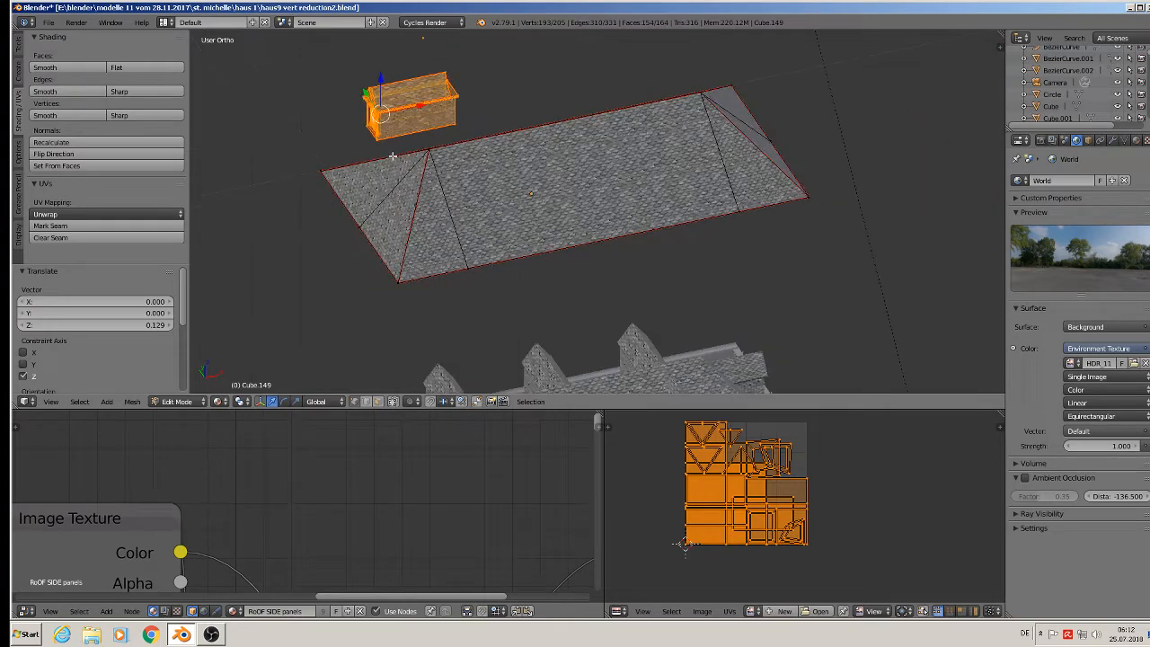
Dissolve the leftover edge beside the left hip on the roof shell's front slope and the one across the left end slope
middle_drag(393, 155, 385, 168)
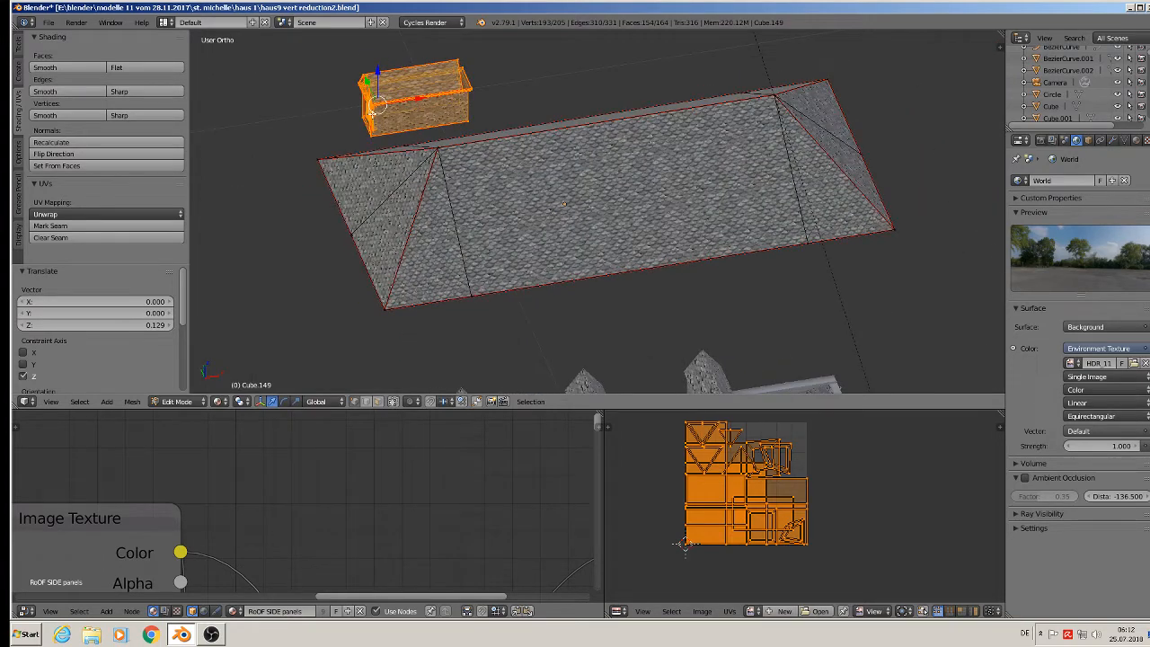
middle_drag(374, 111, 303, 286)
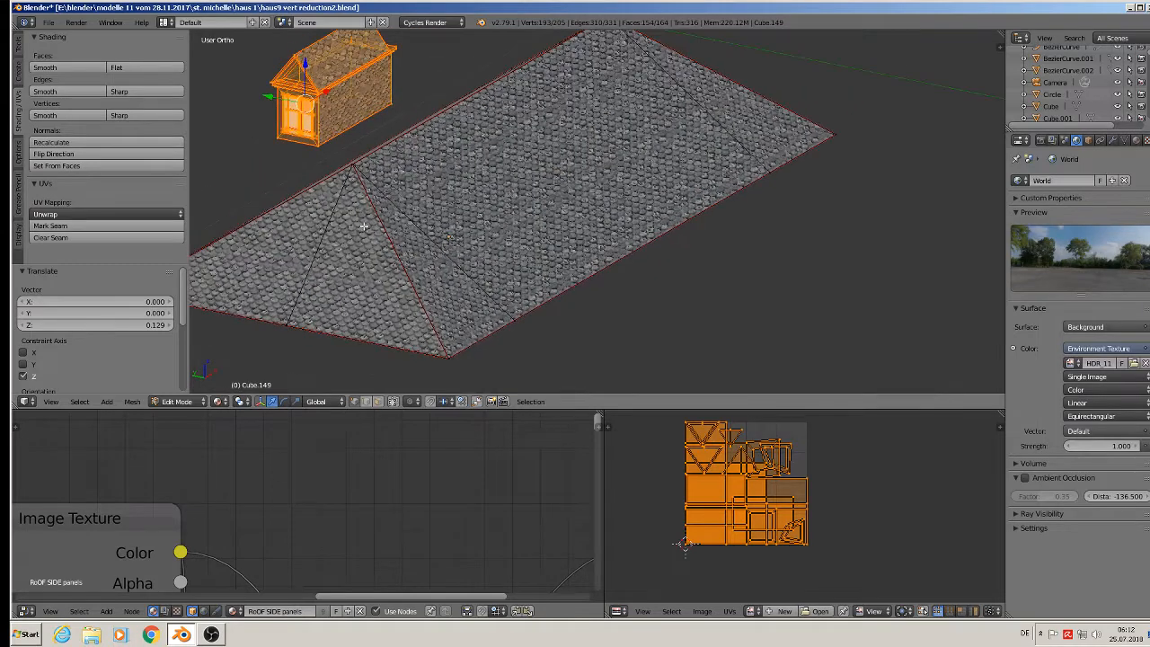
click(368, 401)
right_click(461, 252)
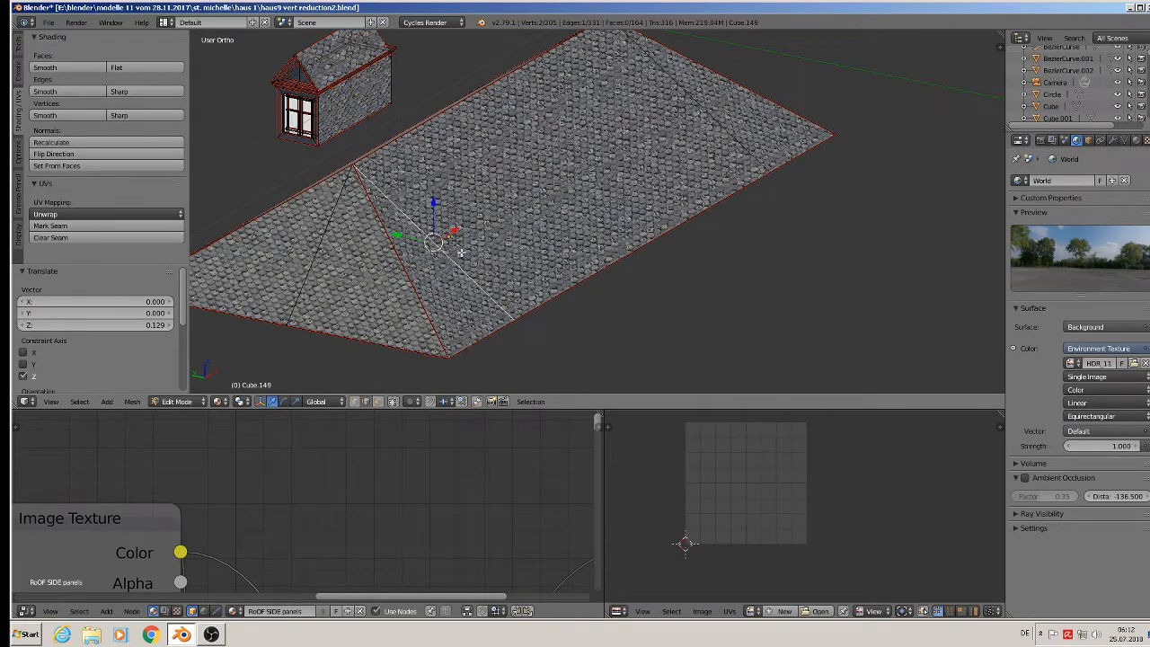
key(x)
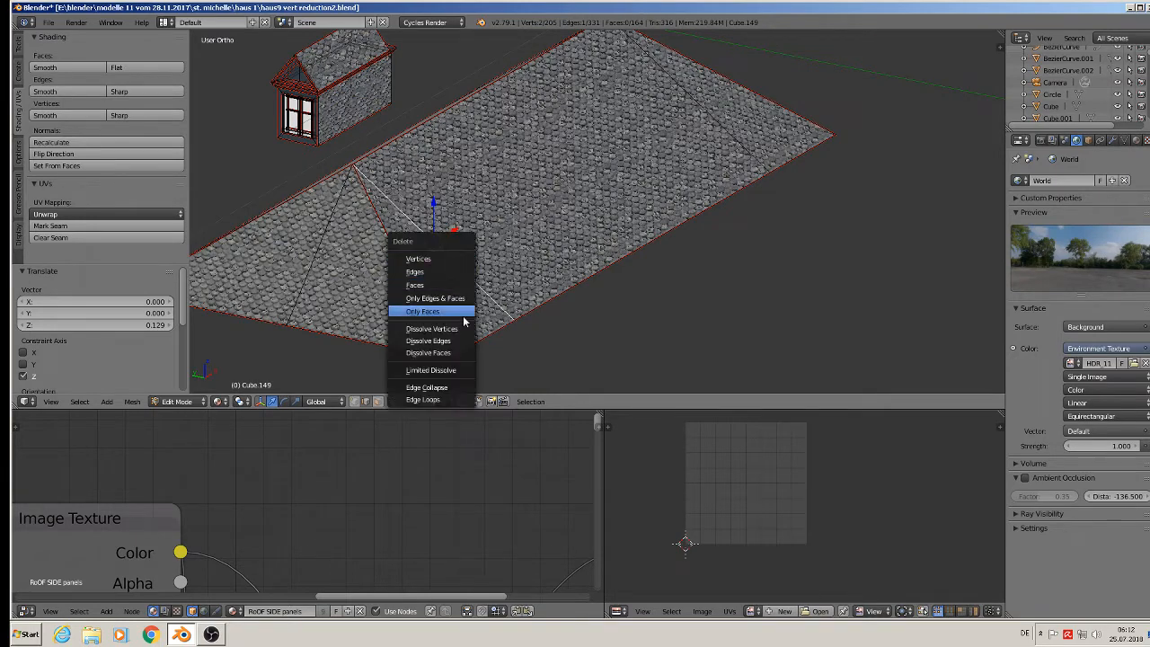
click(465, 340)
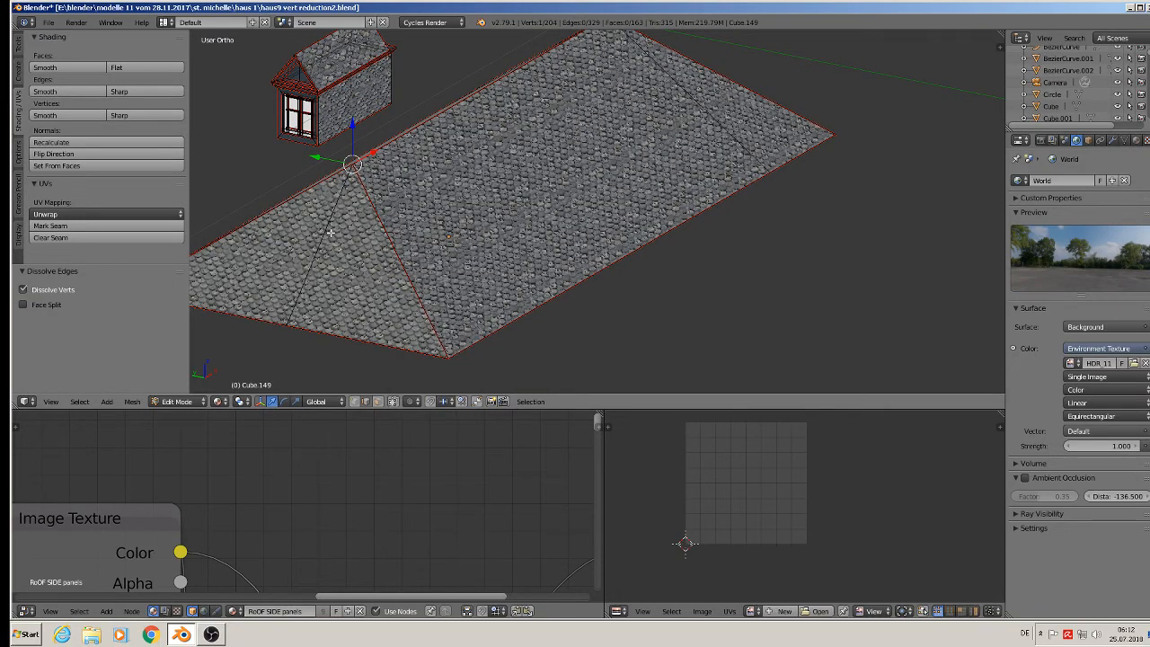
right_click(317, 258)
key(x)
click(316, 258)
Dissolve the leftover edge beside the right hip on the front slope and the one across the right end slope
middle_drag(692, 171, 598, 191)
right_click(827, 294)
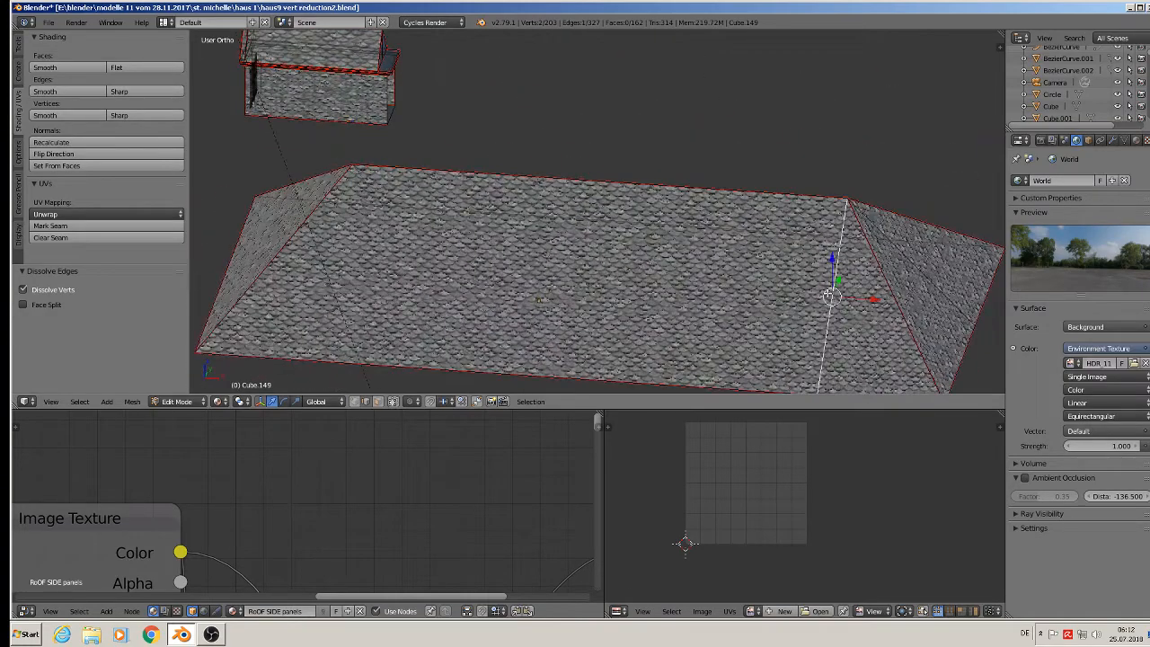
key(x)
click(828, 295)
middle_drag(844, 189, 729, 160)
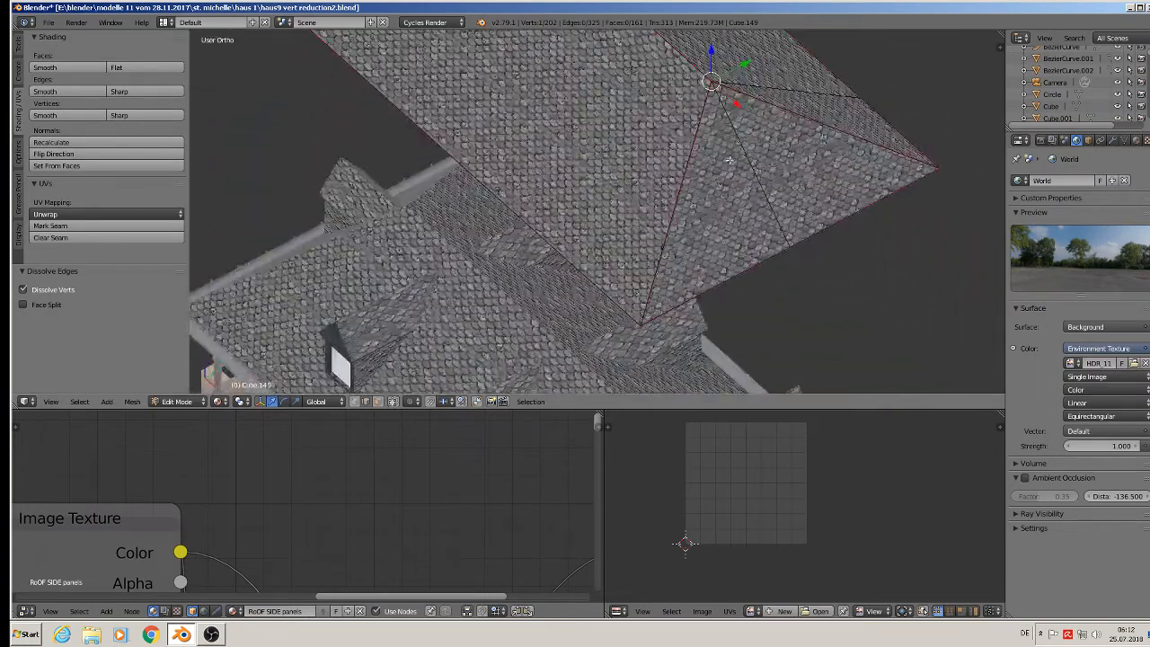
right_click(742, 154)
key(x)
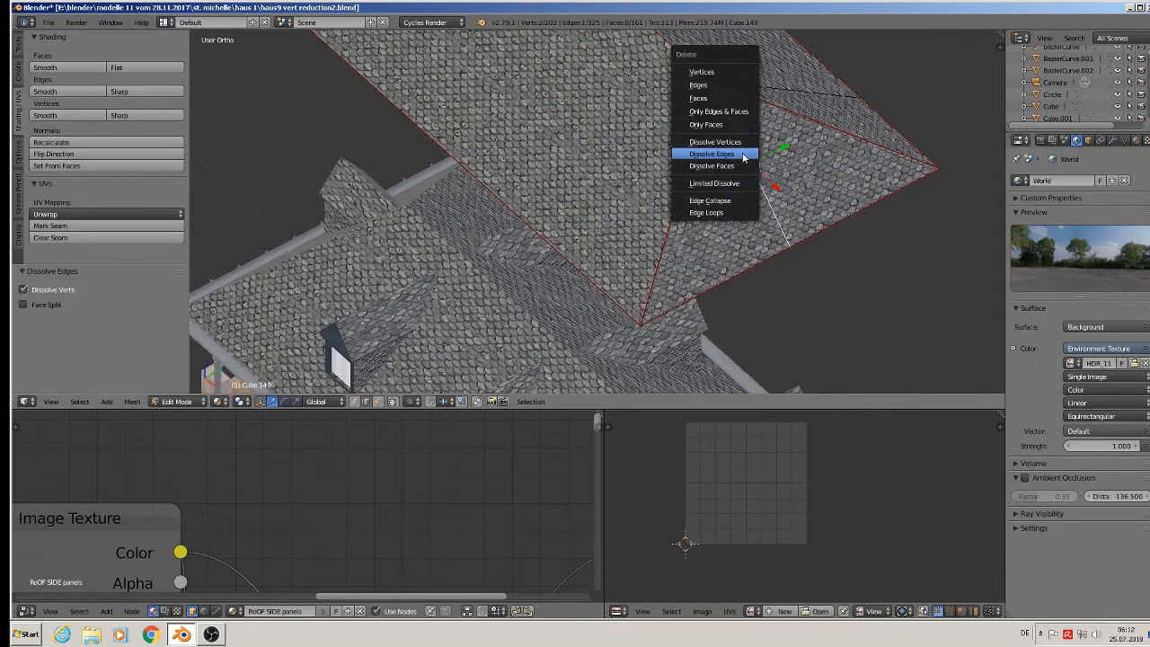
click(744, 154)
Dissolve the two leftover edges near either end of the roof shell's back slope
middle_drag(744, 154, 629, 279)
right_click(657, 163)
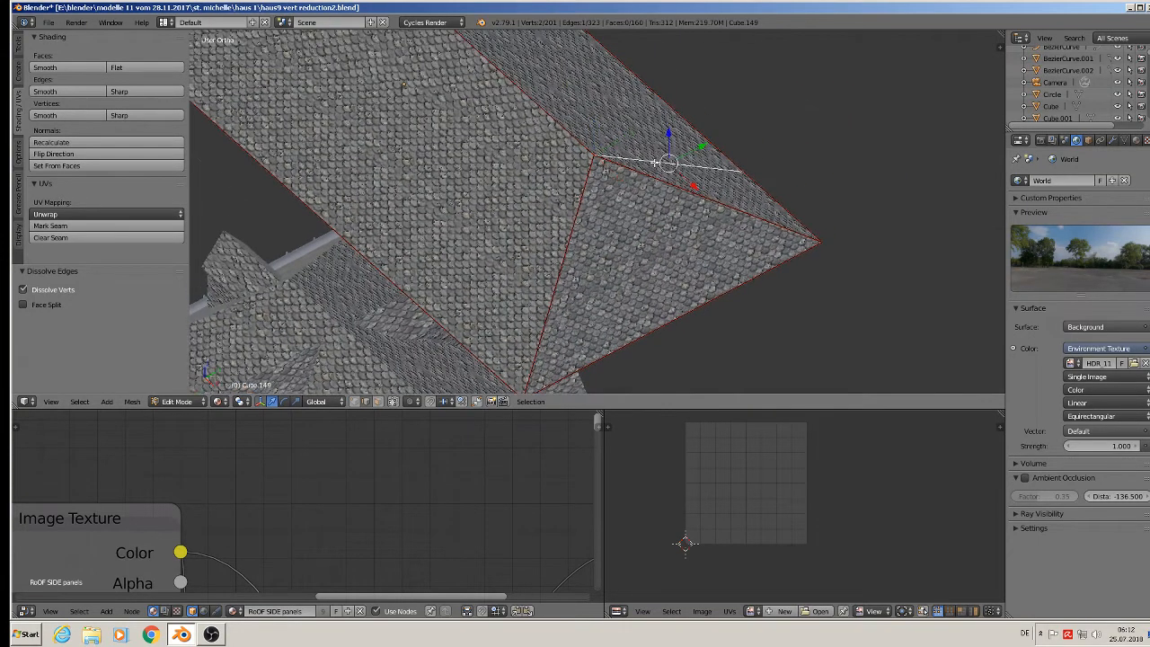
key(x)
click(660, 162)
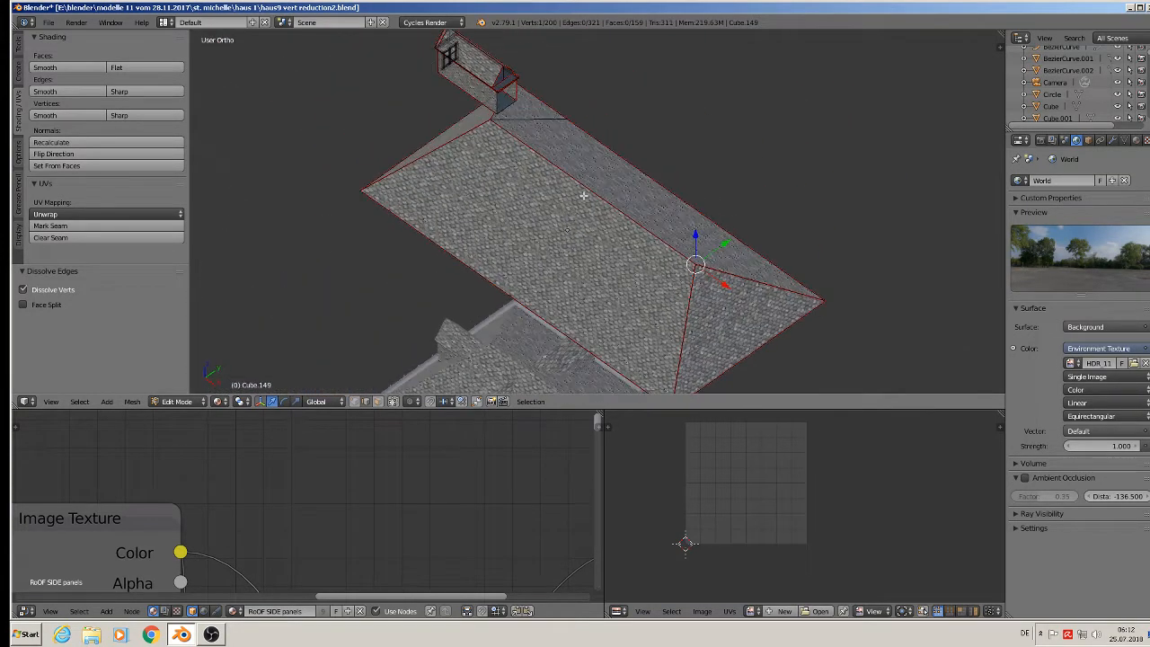
right_click(551, 119)
key(x)
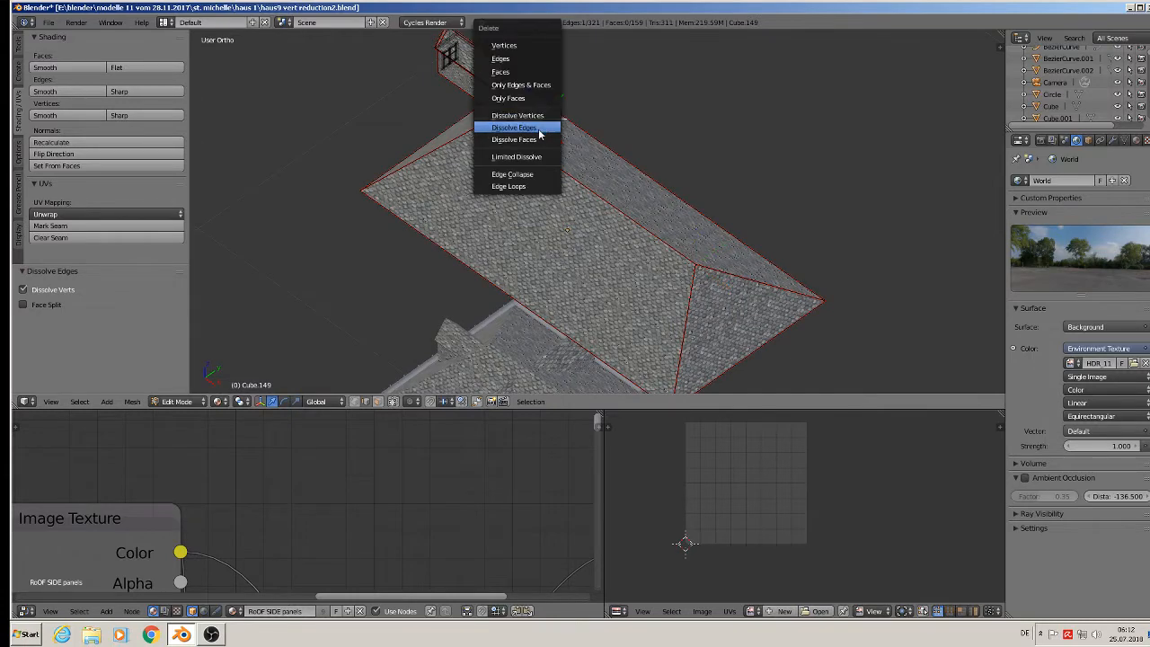
click(540, 131)
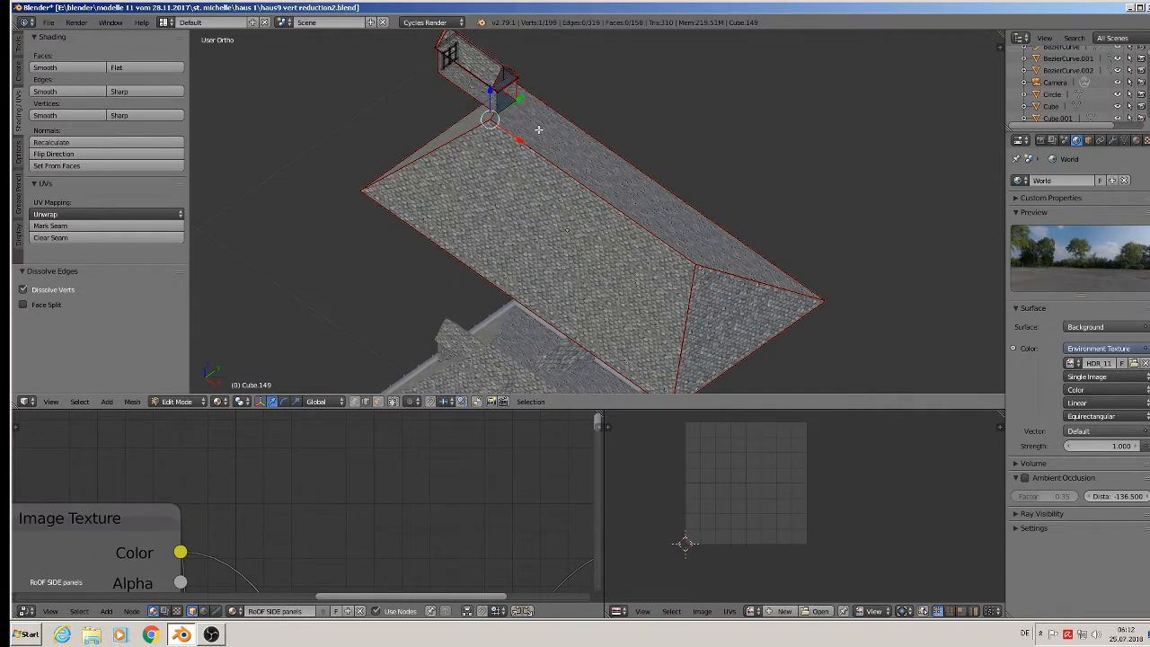
key(ctrl+z)
key(ctrl+shift+z)
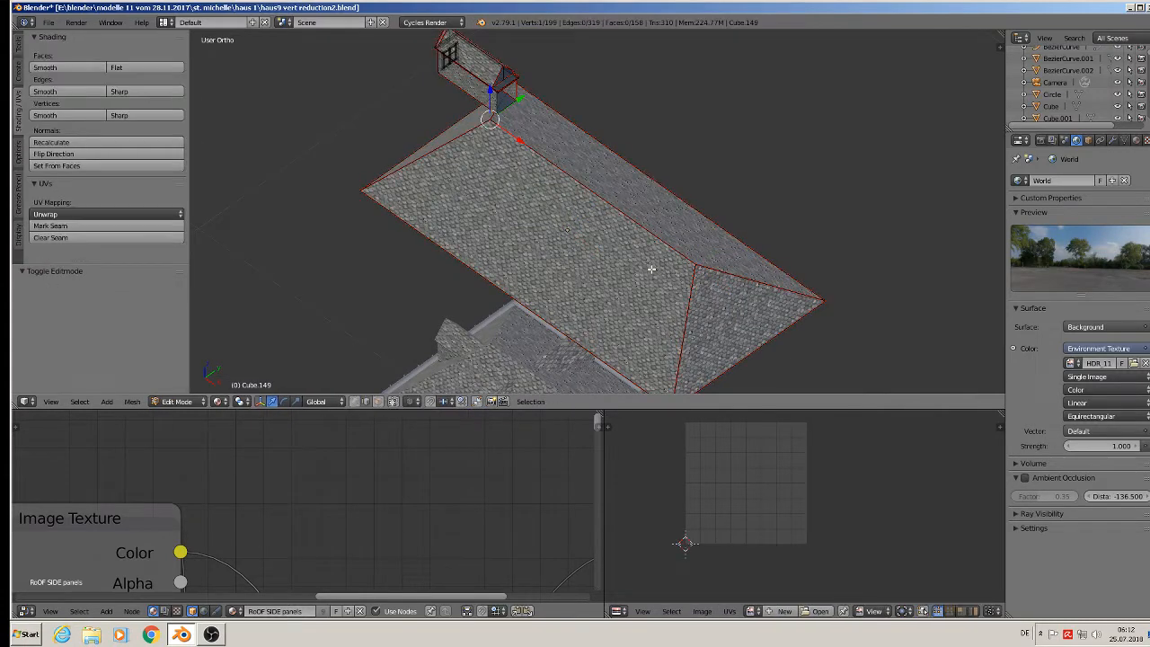
Examine the simplified roof shell outside Edit Mode, and inspect the separate dormer up close with its mesh shown
key(a)
middle_drag(654, 269, 721, 252)
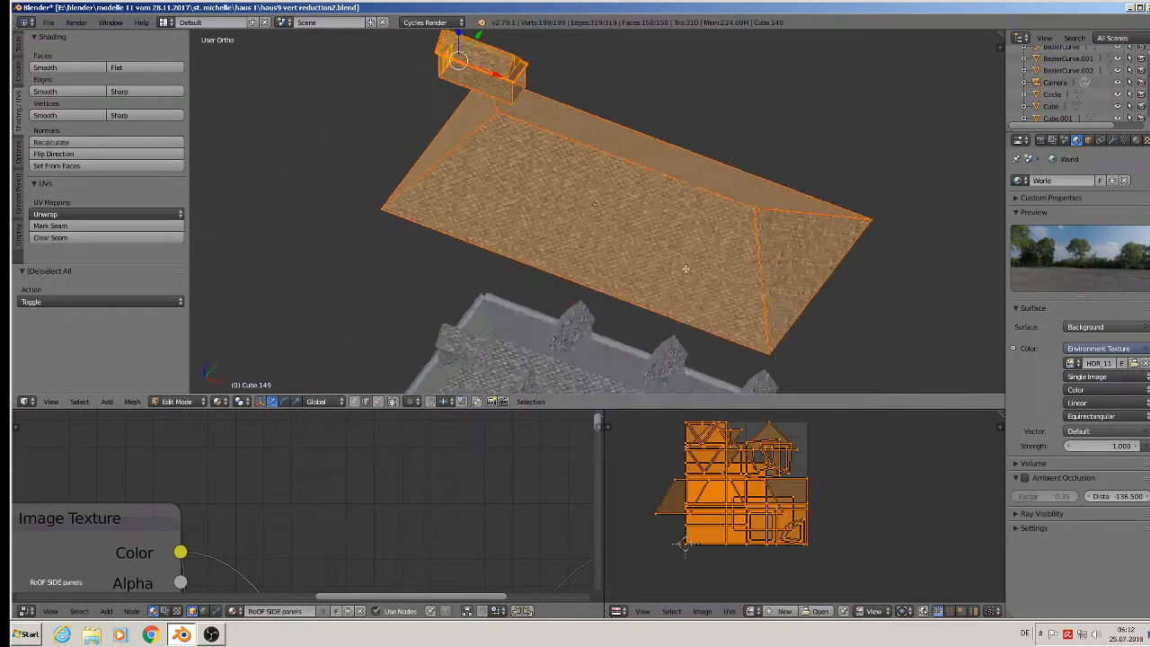
key(Tab)
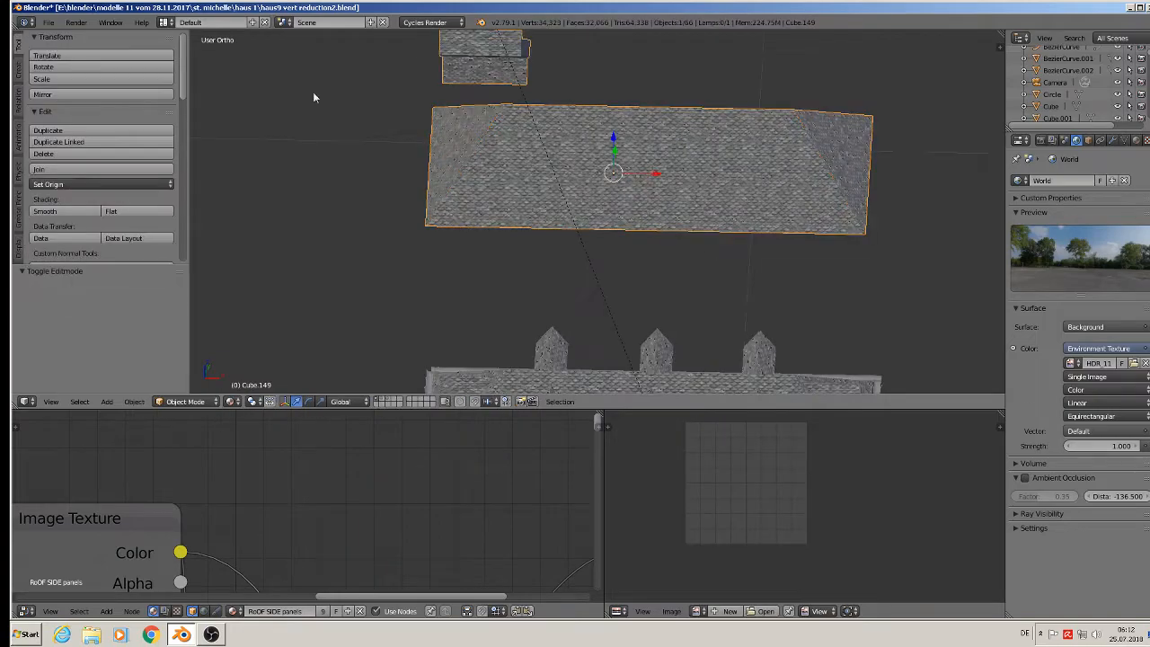
middle_drag(313, 94, 644, 219)
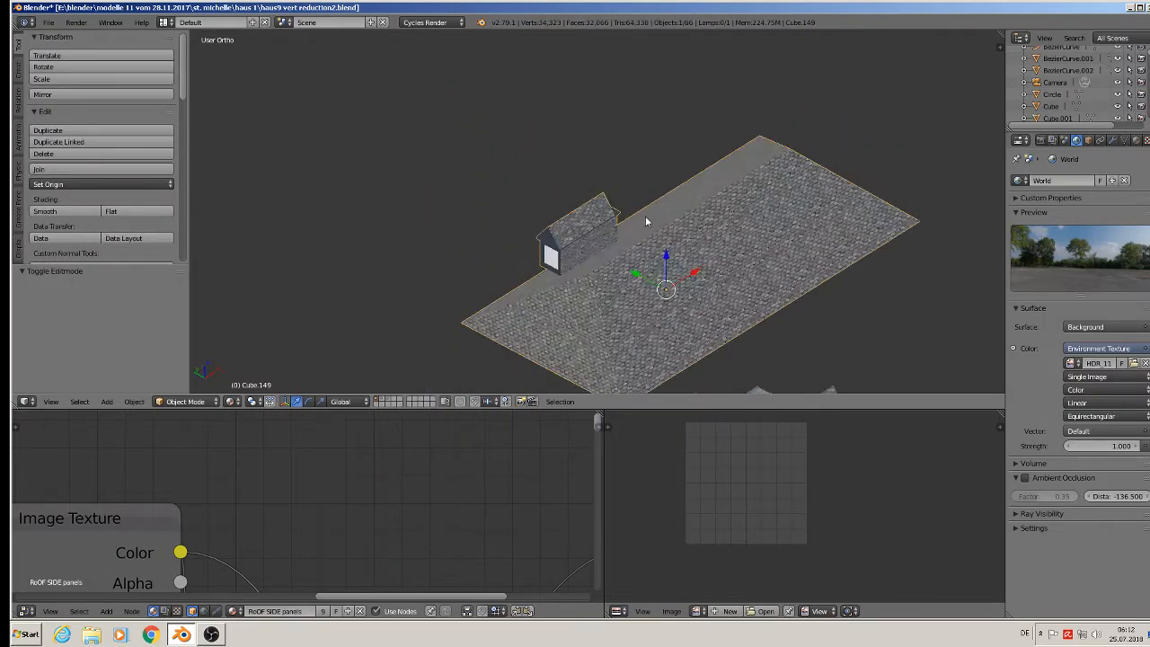
scroll(644, 219, up, 5)
middle_drag(570, 270, 485, 161)
key(Tab)
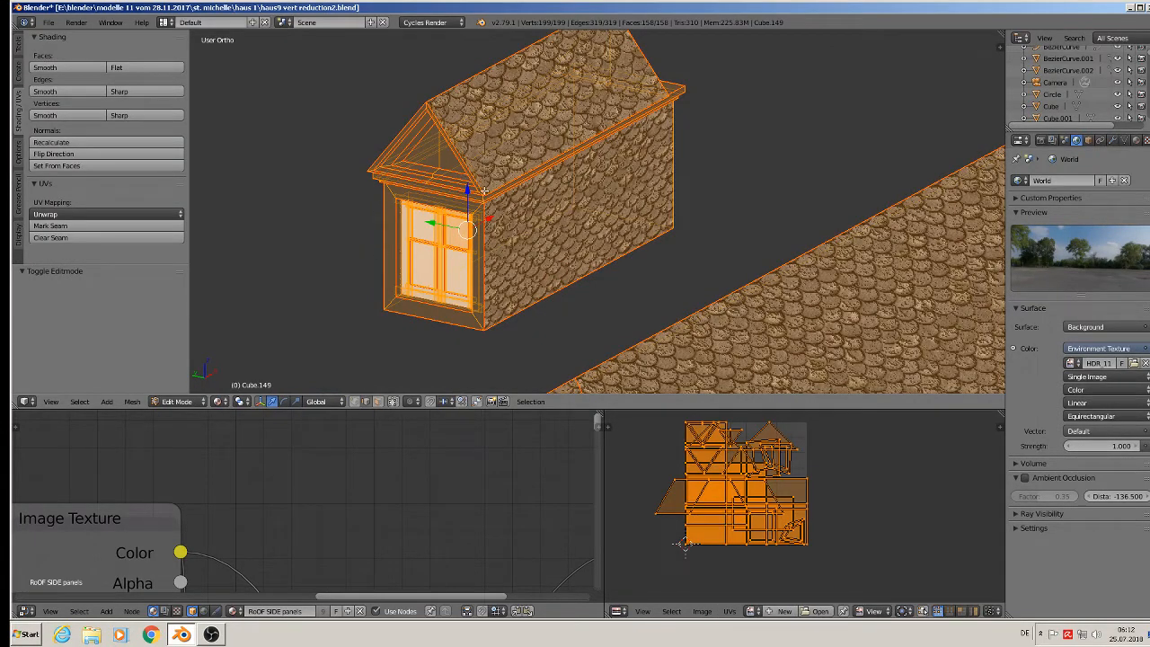
scroll(493, 219, up, 2)
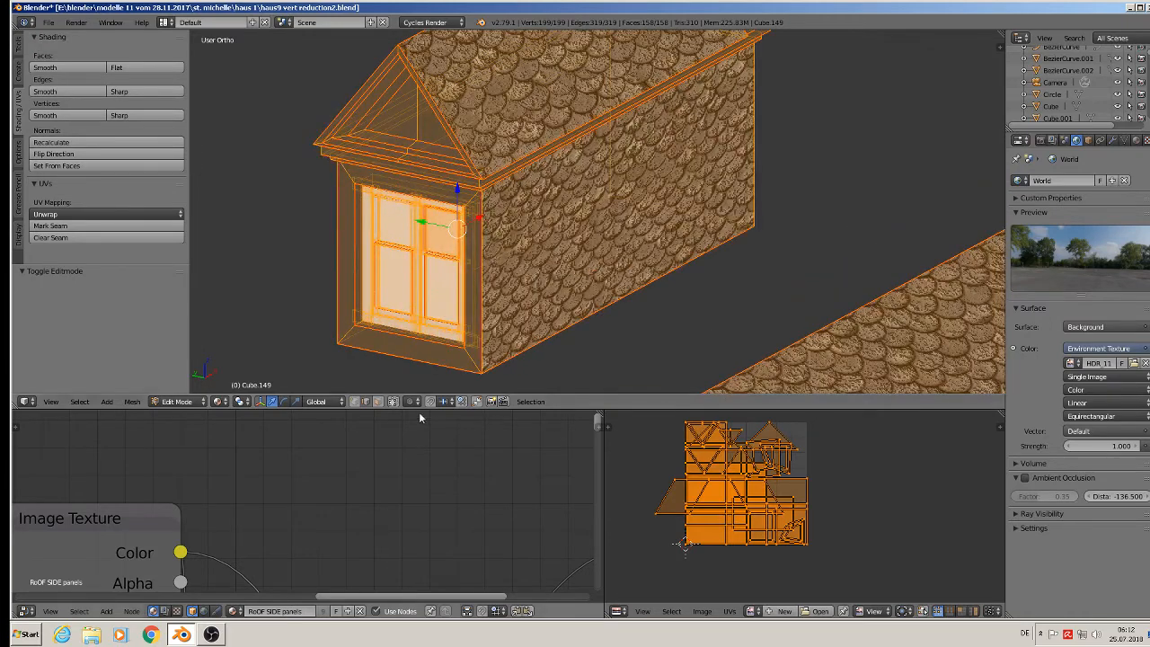
right_click(546, 243)
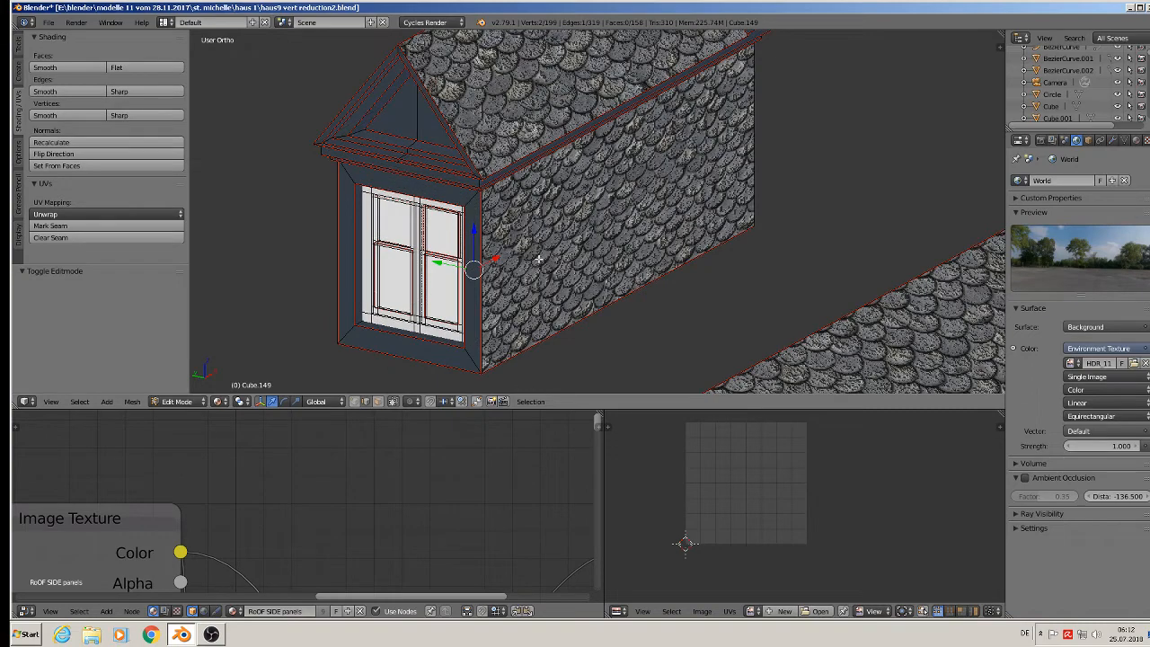
scroll(487, 226, up, 1)
shift+right_click(476, 217)
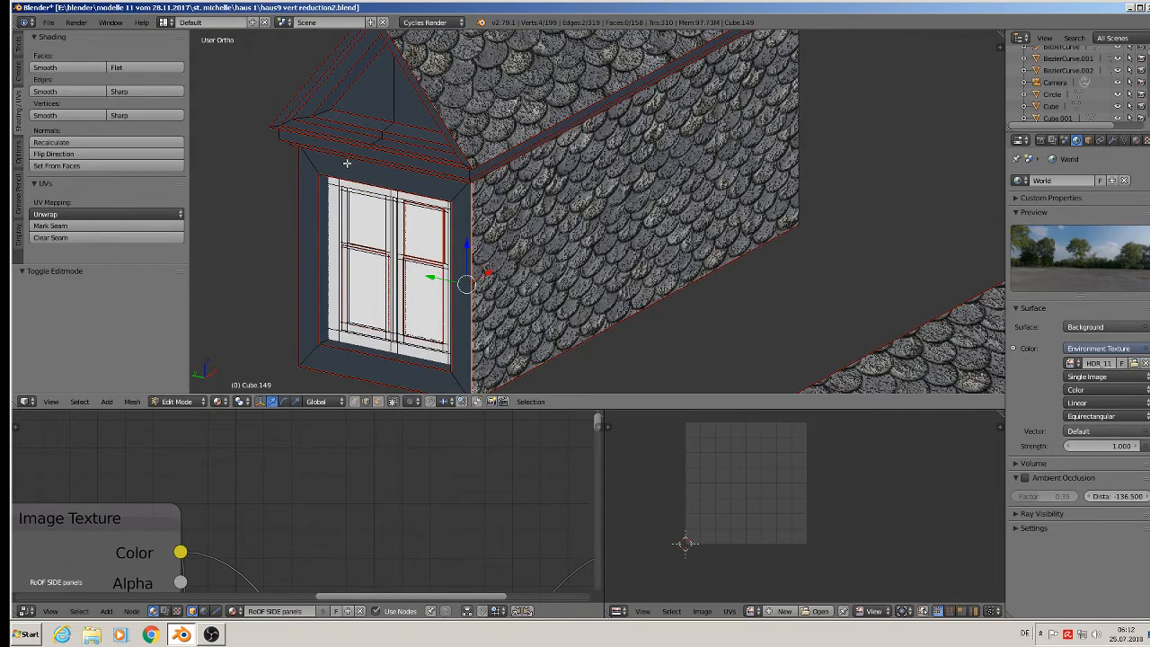
middle_drag(347, 163, 377, 89)
shift+right_click(368, 114)
scroll(455, 81, up, 3)
Select the four outer edges of the dormer's front wall around the window frame
right_click(542, 75)
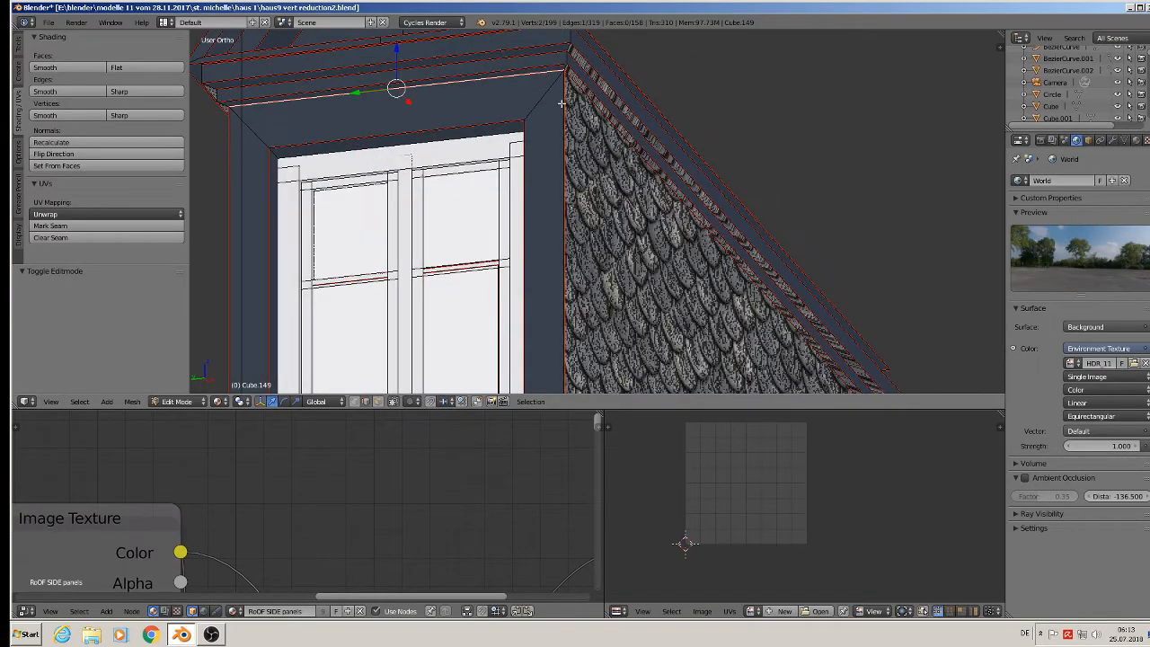
shift+right_click(563, 104)
shift+right_click(221, 221)
shift+middle_drag(470, 239, 477, 115)
shift+right_click(492, 329)
Add the bottom, rear and upper edges of the tiled side wall beside the window to the selection
shift+right_click(661, 310)
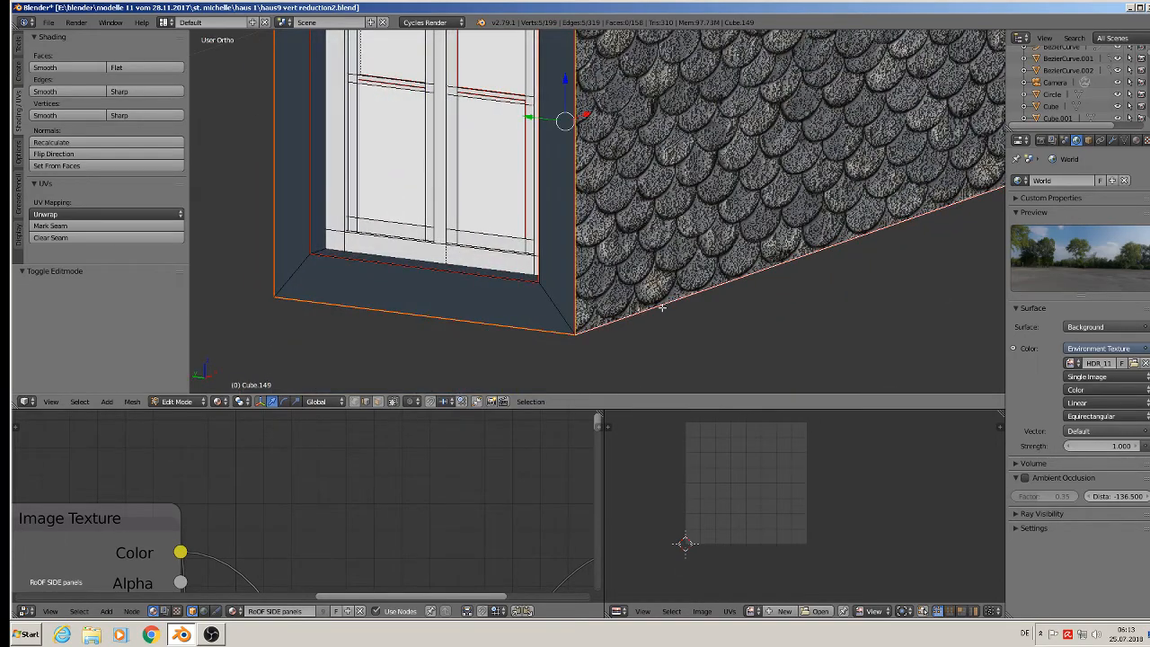
shift+middle_drag(902, 246, 541, 255)
shift+right_click(629, 164)
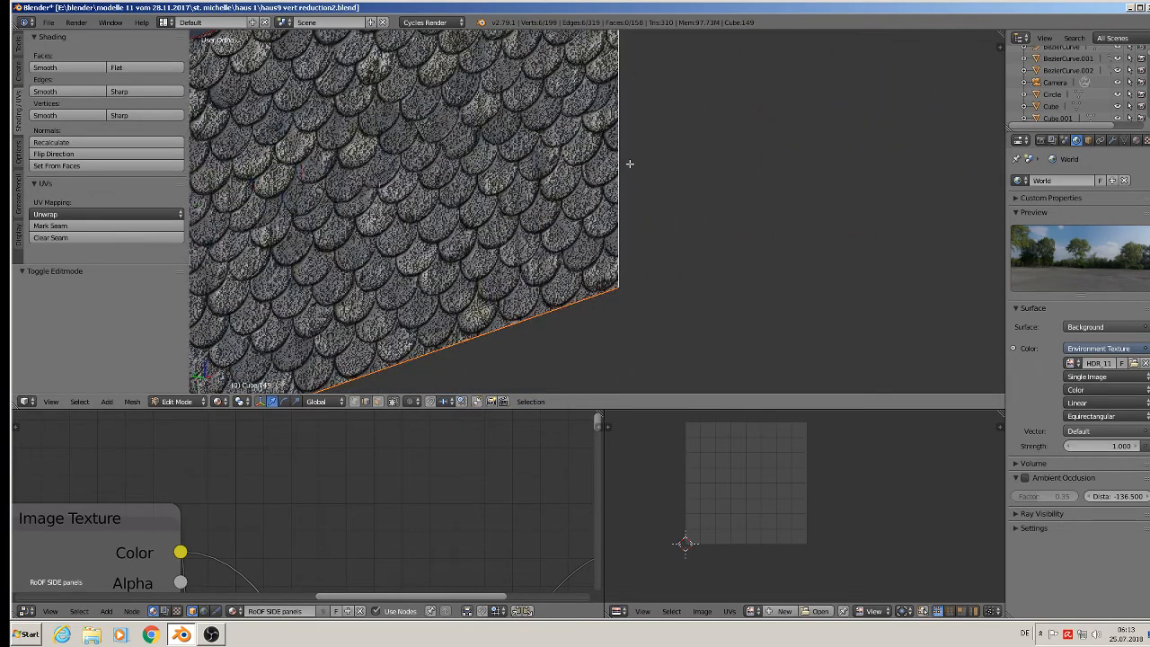
shift+middle_drag(652, 176, 716, 380)
middle_drag(573, 204, 494, 202)
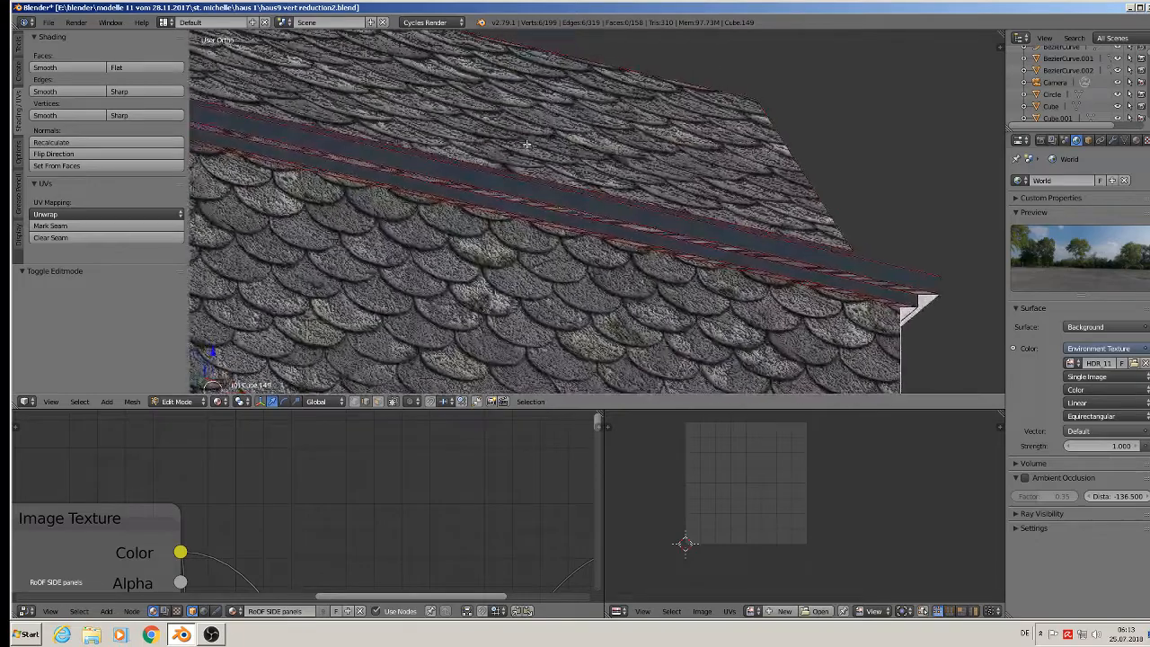
shift+right_click(885, 304)
middle_drag(973, 336, 711, 256)
scroll(863, 359, down, 4)
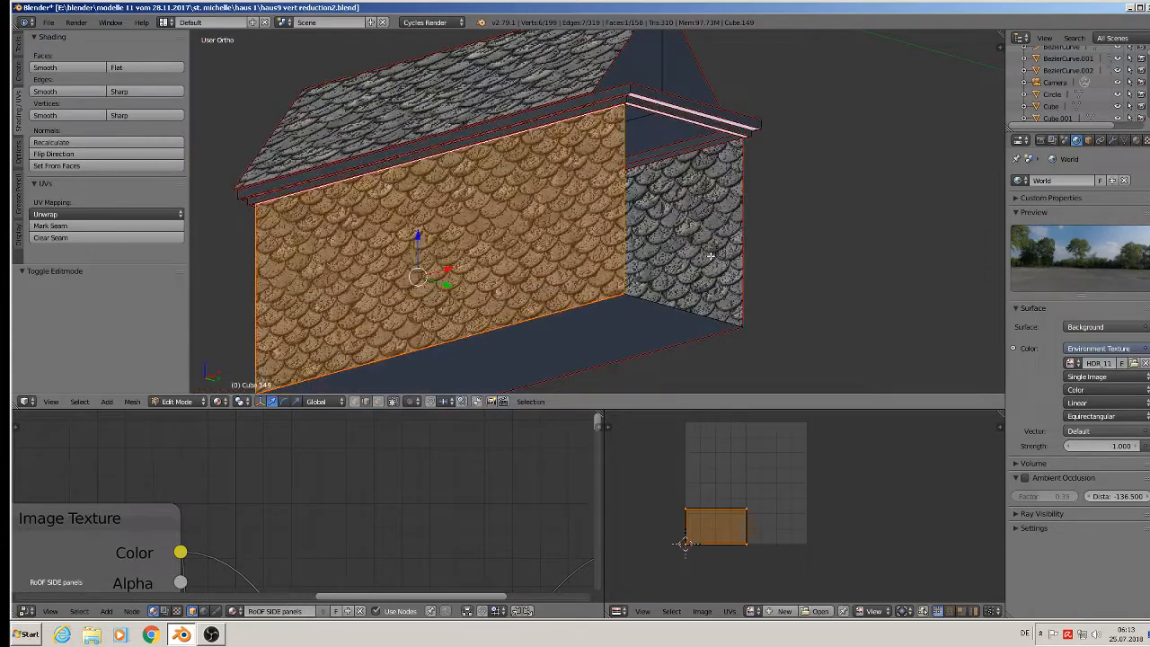
Add the outline edges of the dormer's floor and opposite side wall to the selection
shift+right_click(676, 309)
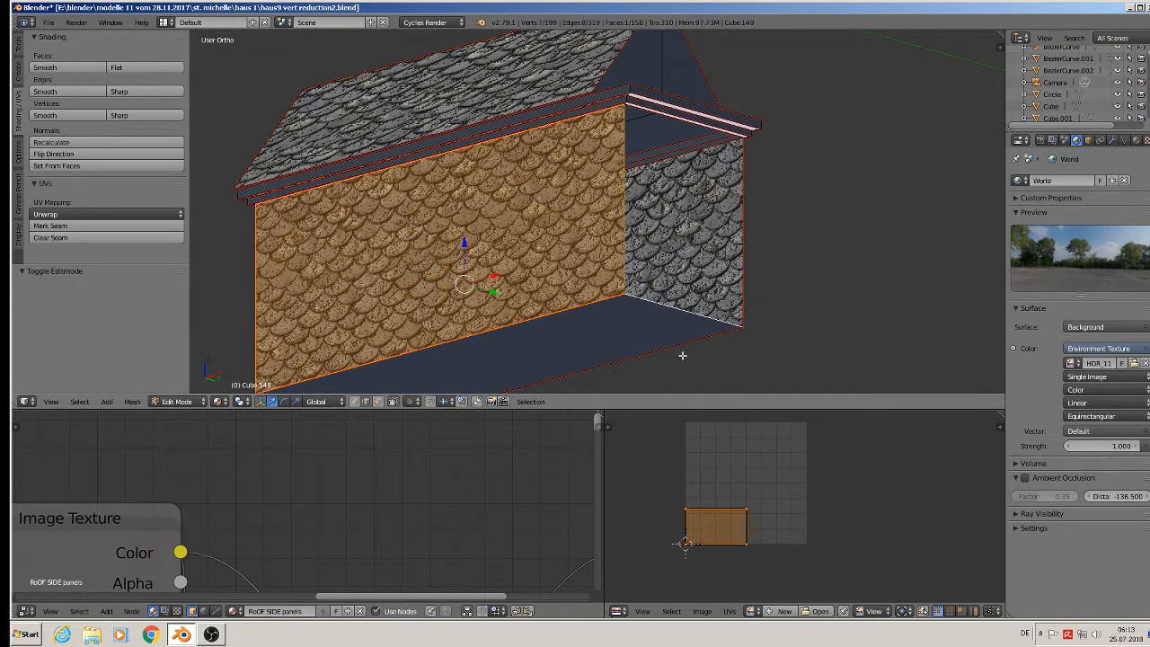
shift+right_click(688, 349)
shift+right_click(754, 231)
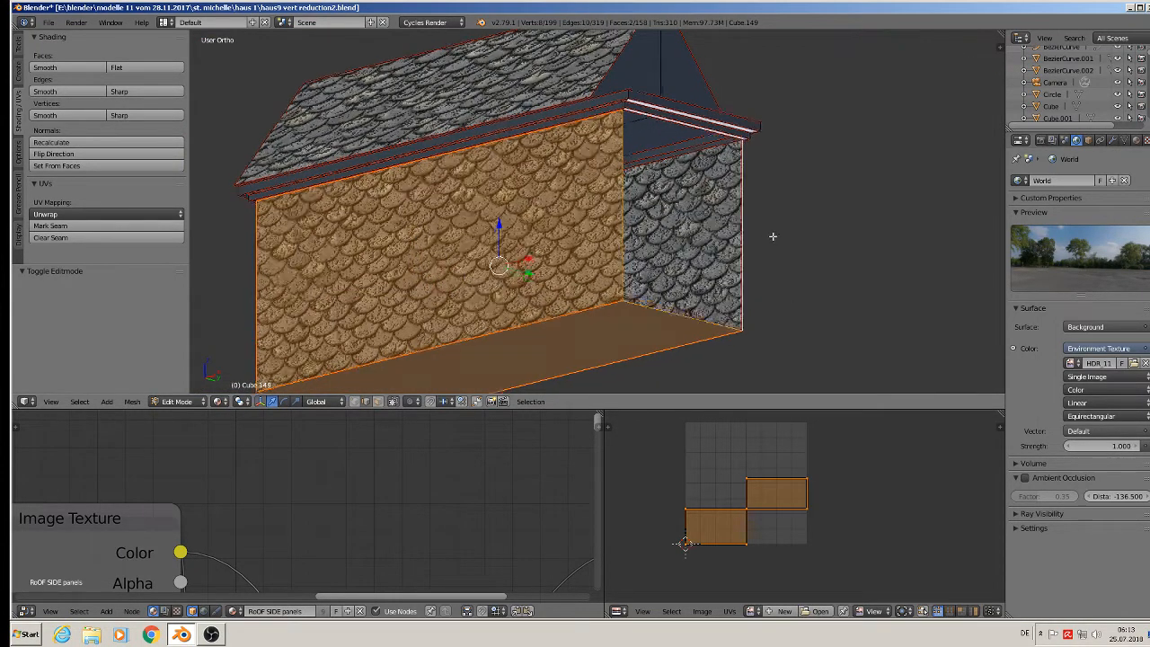
middle_drag(770, 236, 569, 221)
scroll(469, 196, up, 3)
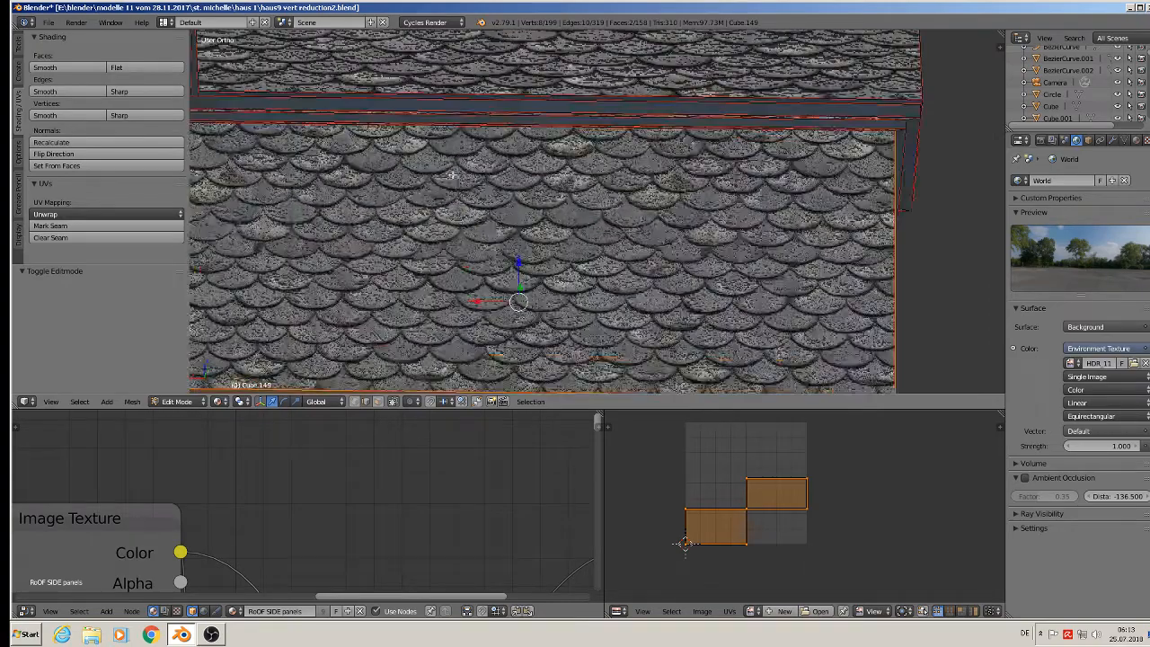
shift+right_click(413, 129)
scroll(831, 203, down, 5)
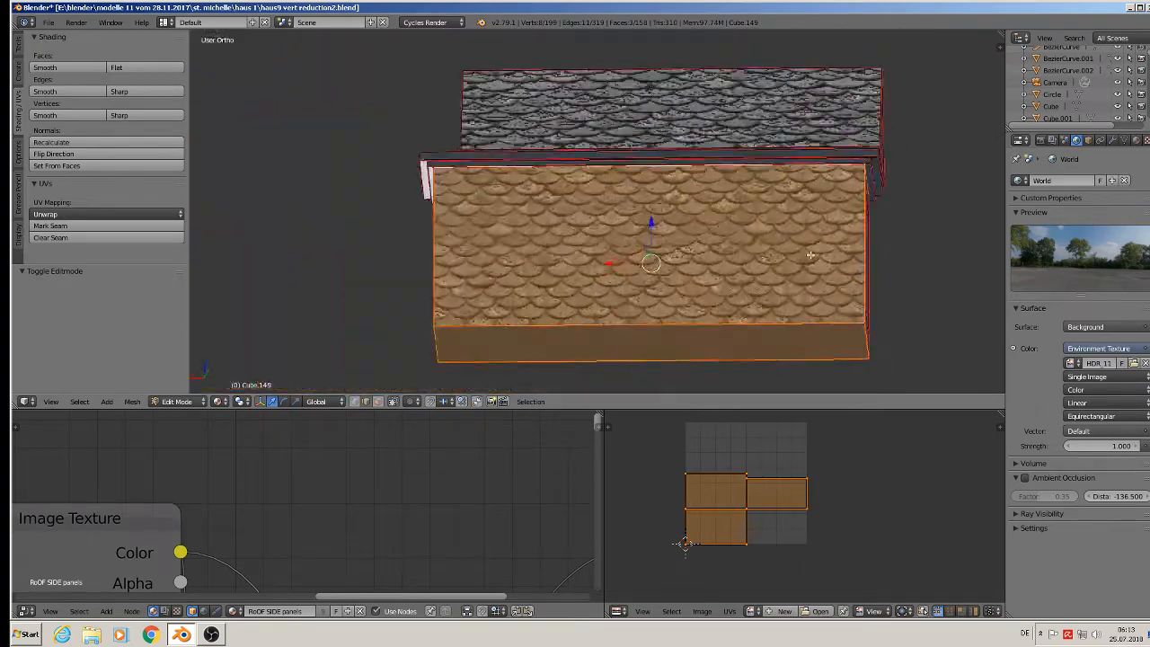
Duplicate the selected dormer walls and floor, and move the copy about 0.088 along Y beside the original
middle_drag(830, 203, 680, 276)
scroll(680, 276, down, 2)
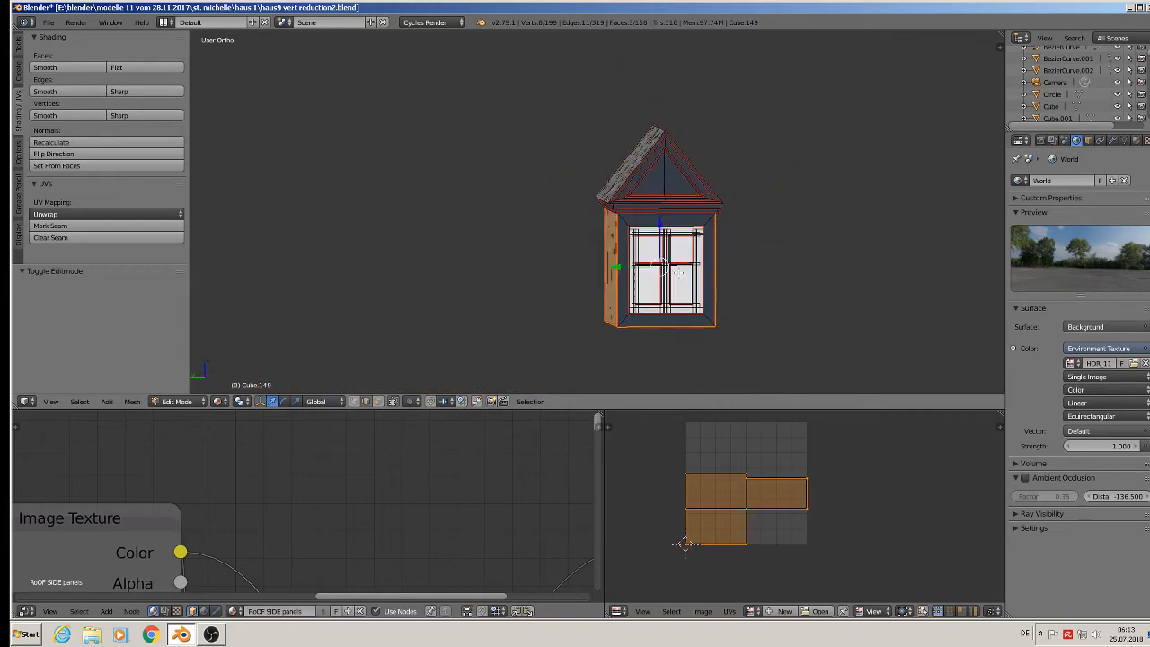
key(shift+d)
key(Escape)
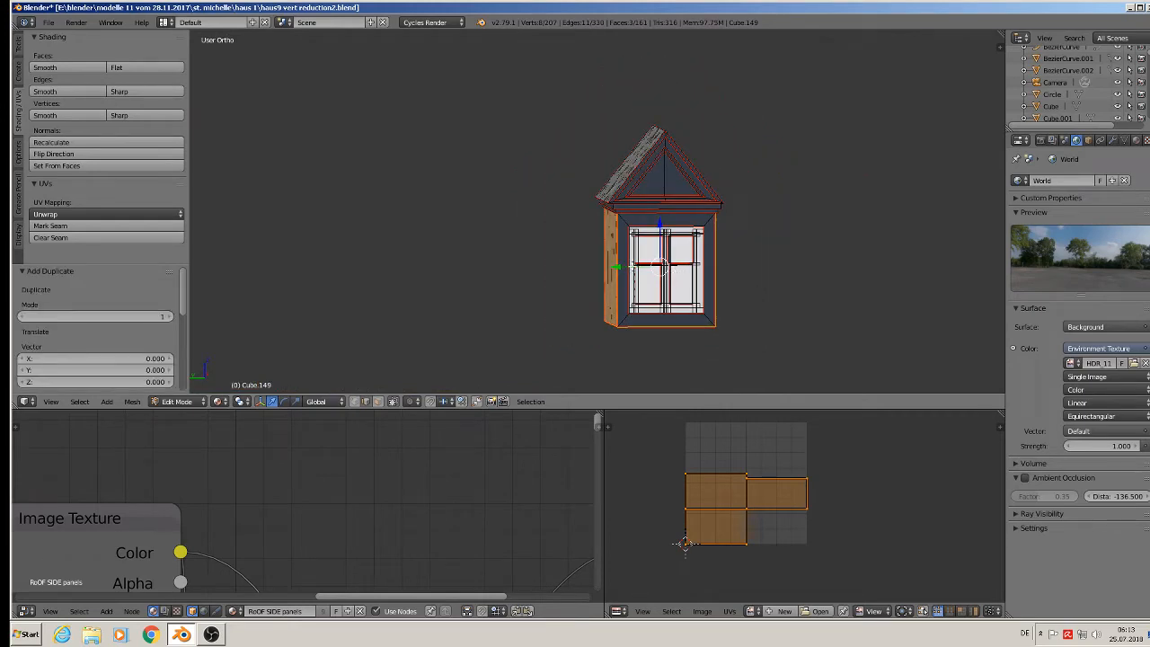
drag(632, 267, 397, 256)
Select the four edges of the copied walls' open front, extrude them and scale them to about 0.767 to form a frame
middle_drag(400, 255, 432, 269)
right_click(412, 269)
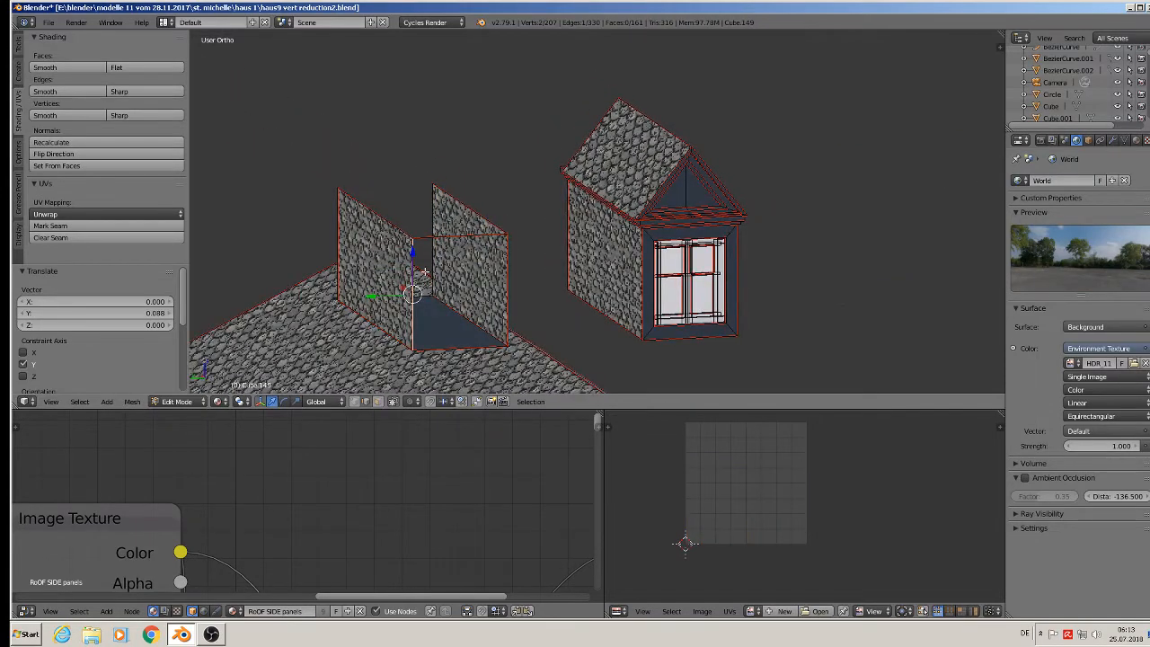
shift+right_click(508, 277)
shift+right_click(476, 236)
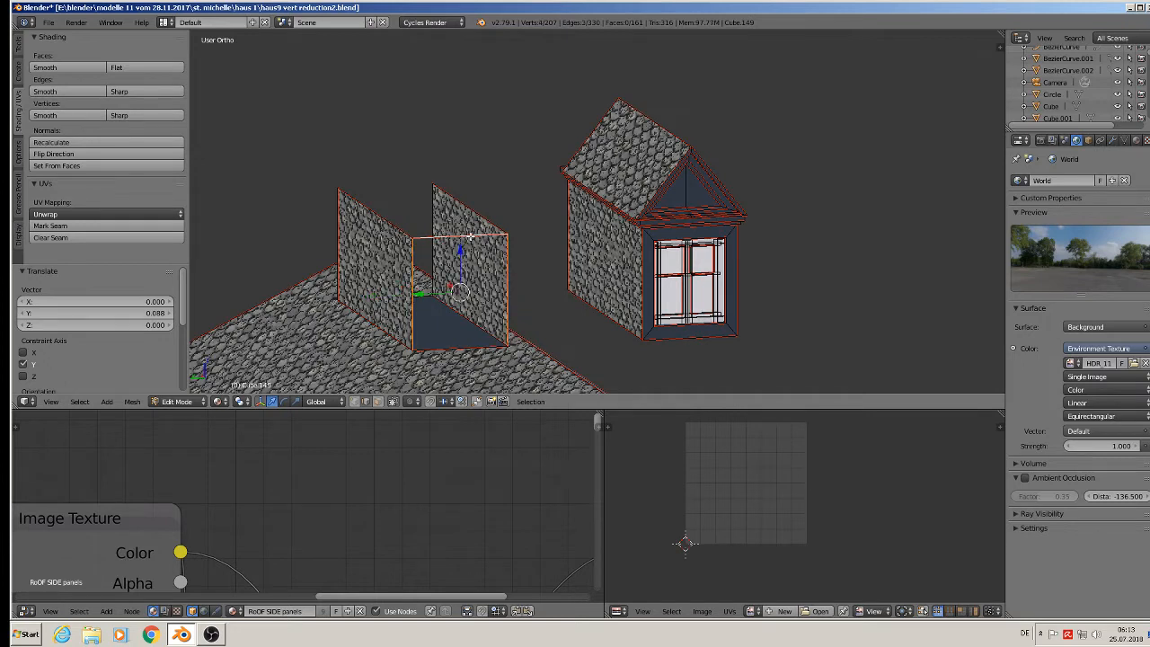
shift+right_click(469, 345)
key(e)
key(s)
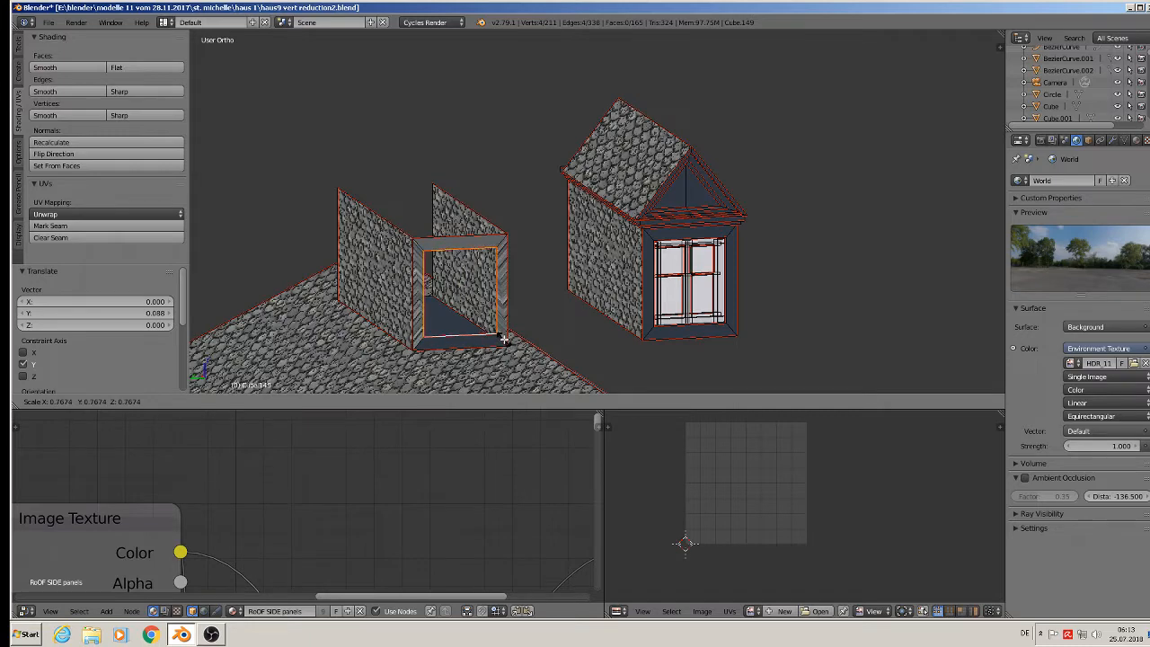
click(505, 338)
middle_drag(505, 339, 544, 351)
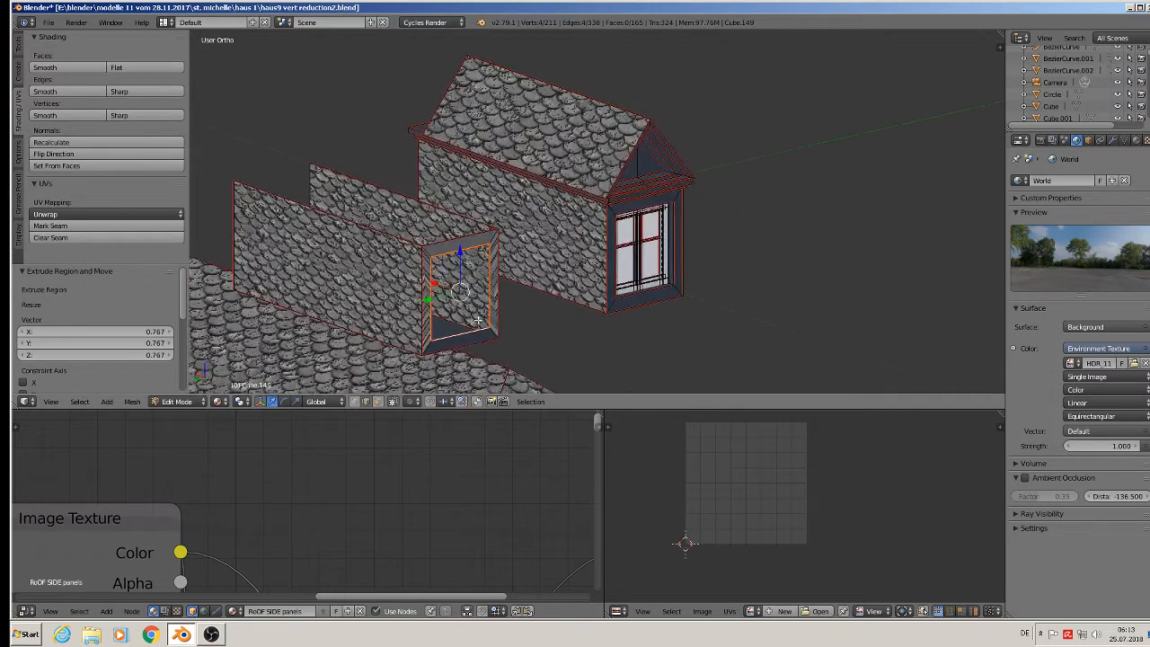
Extrude the front frame's inner edges, push them inward about 0.006 along X, and close the opening with a face
key(e)
right_click(464, 297)
drag(442, 282, 431, 276)
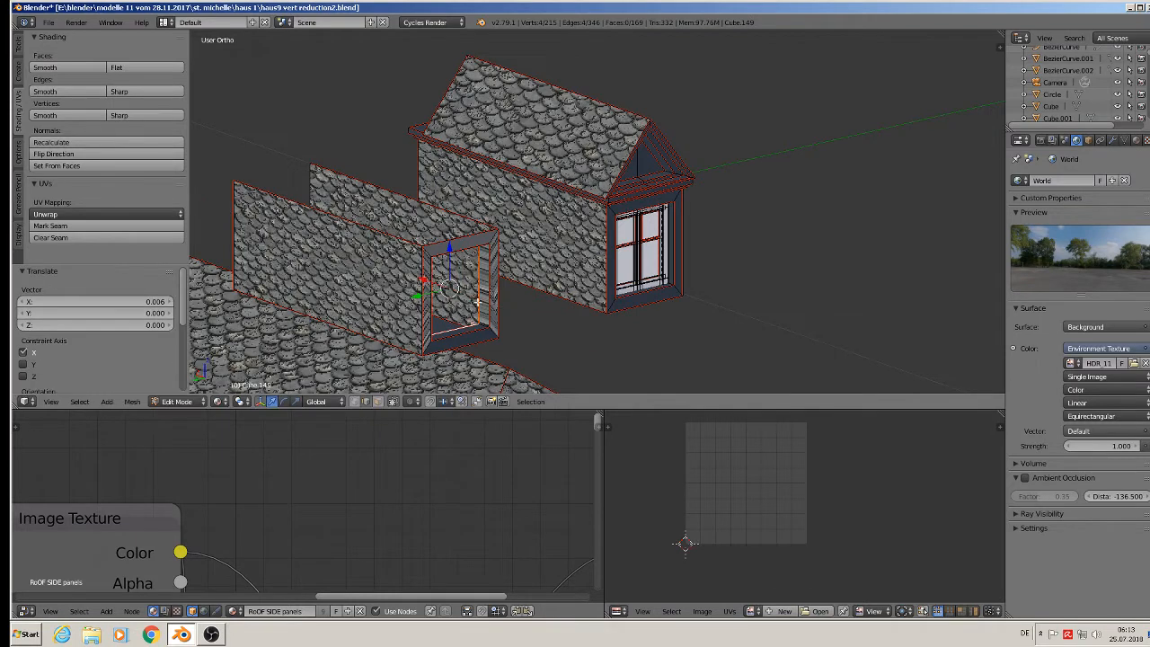
key(f)
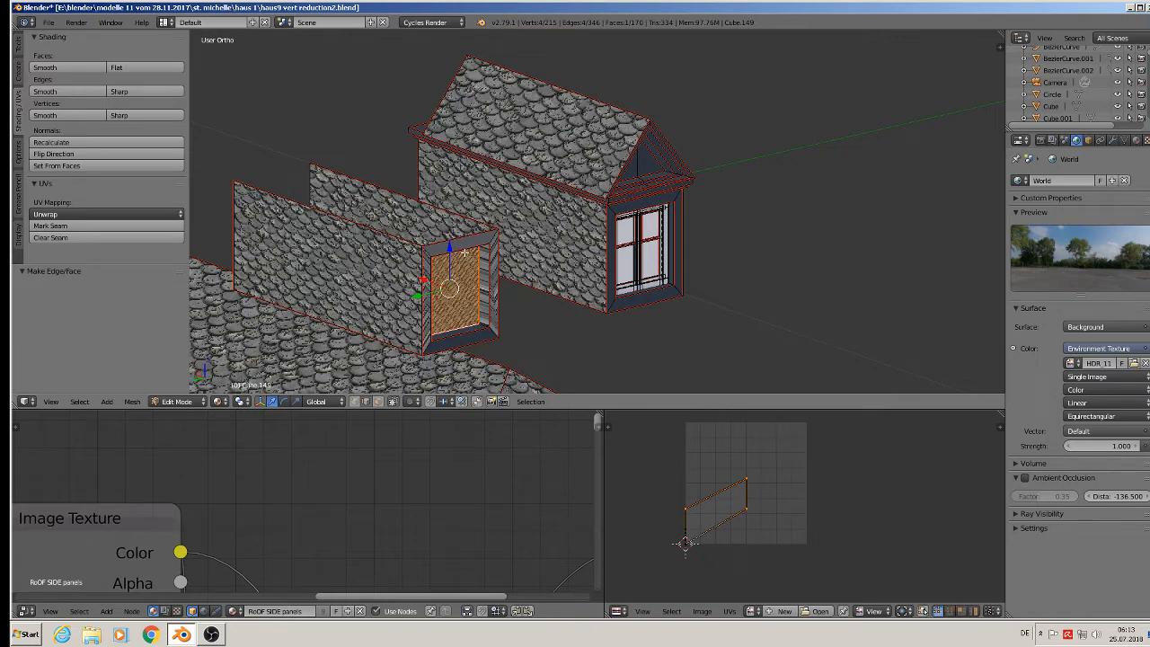
key(Tab)
key(Tab)
key(Tab)
key(Tab)
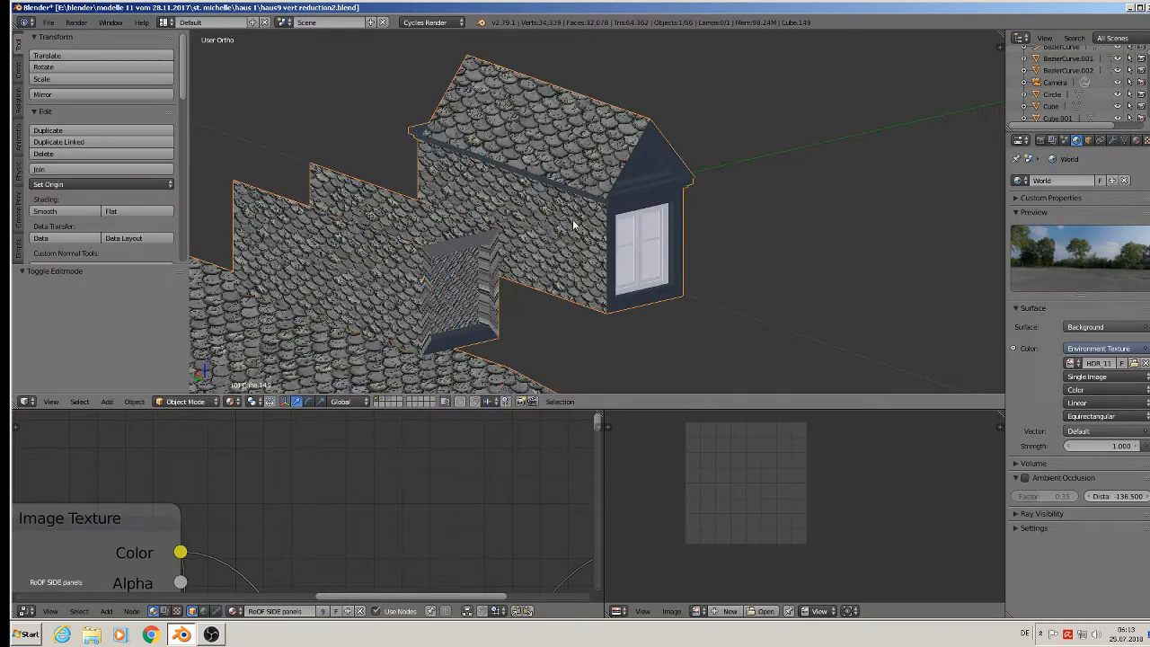
Duplicate the original dormer's two sloping roof faces and move the copy about 0.088 along Y above the rebuilt walls
key(a)
right_click(583, 183)
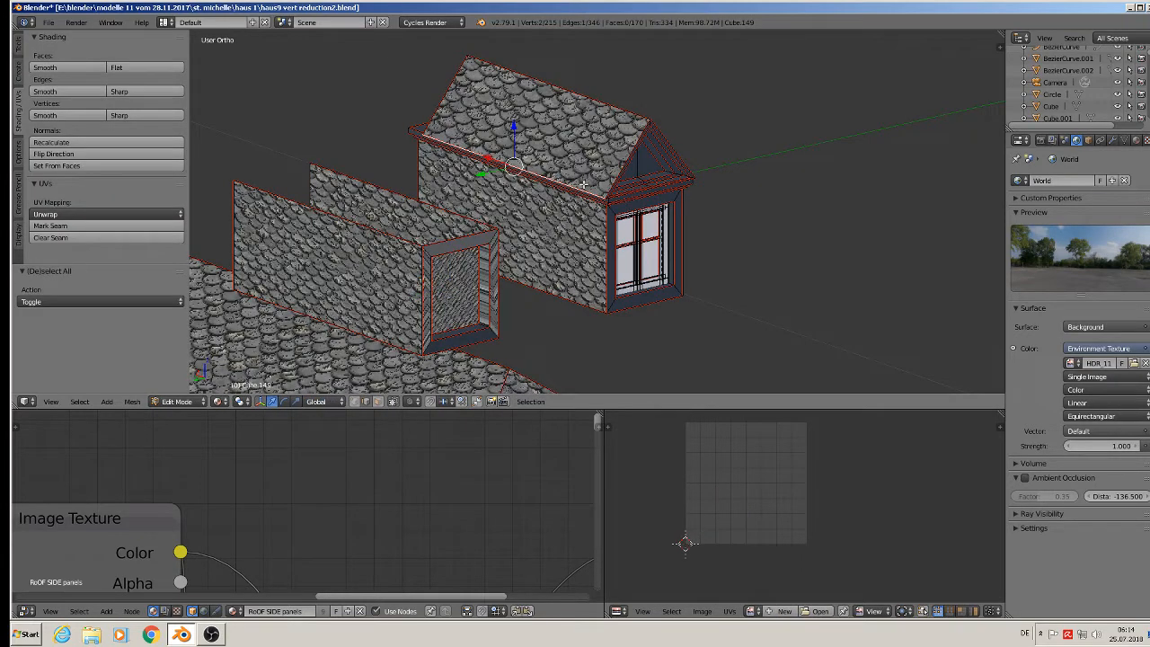
click(379, 401)
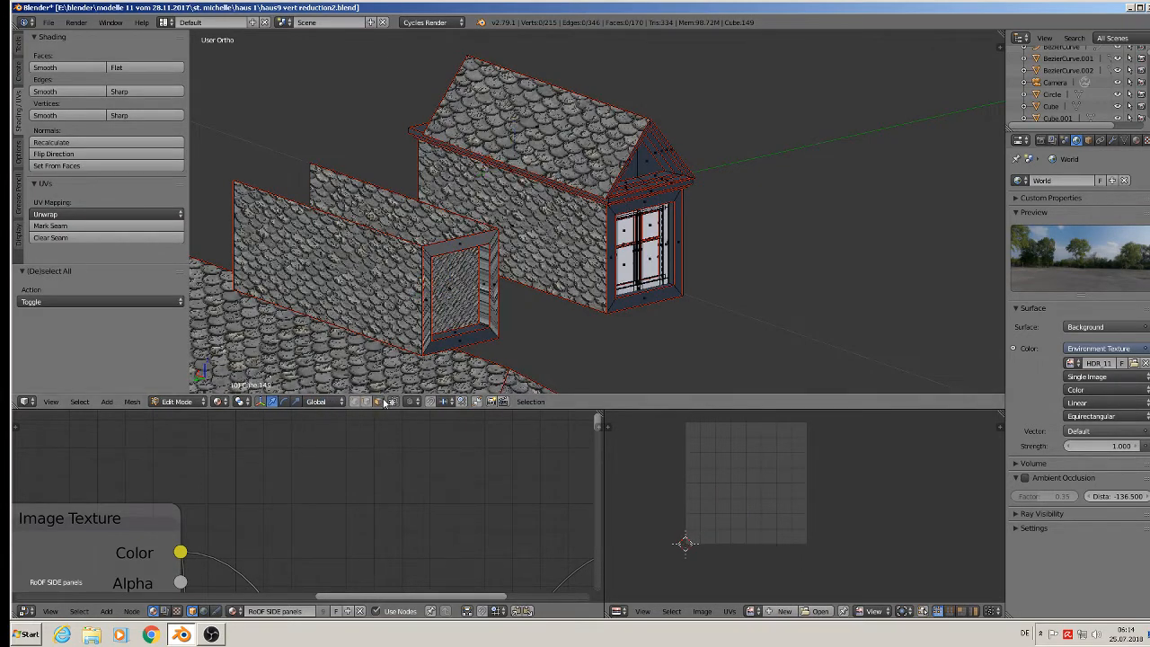
right_click(545, 127)
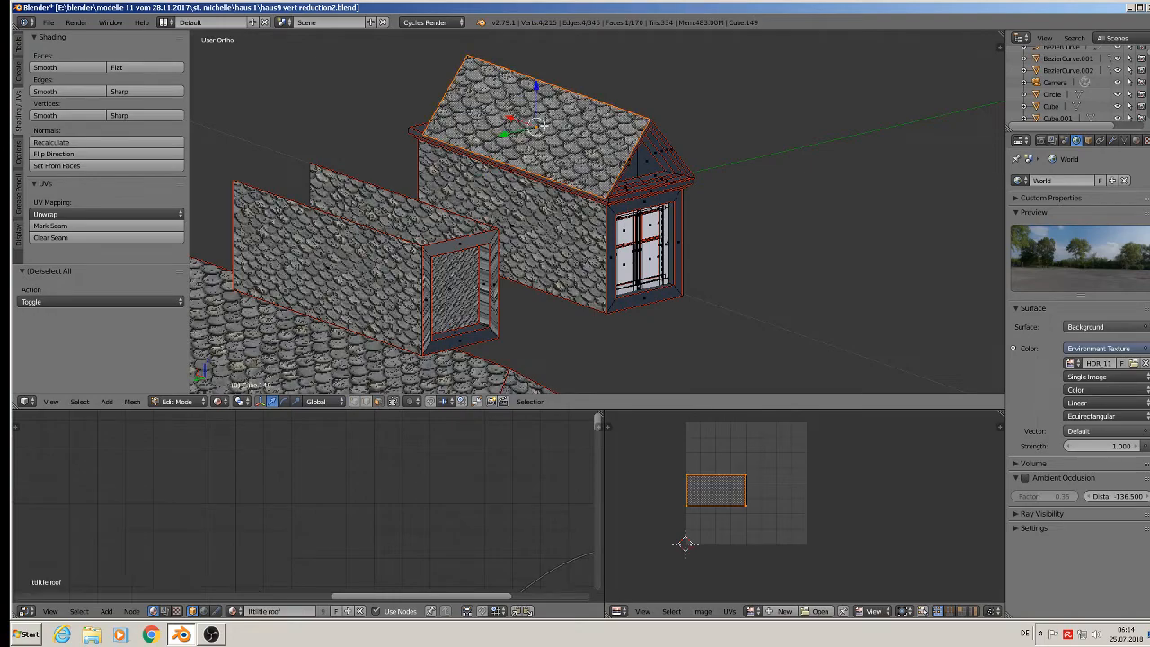
middle_drag(584, 189, 517, 186)
shift+right_click(590, 135)
scroll(596, 142, down, 2)
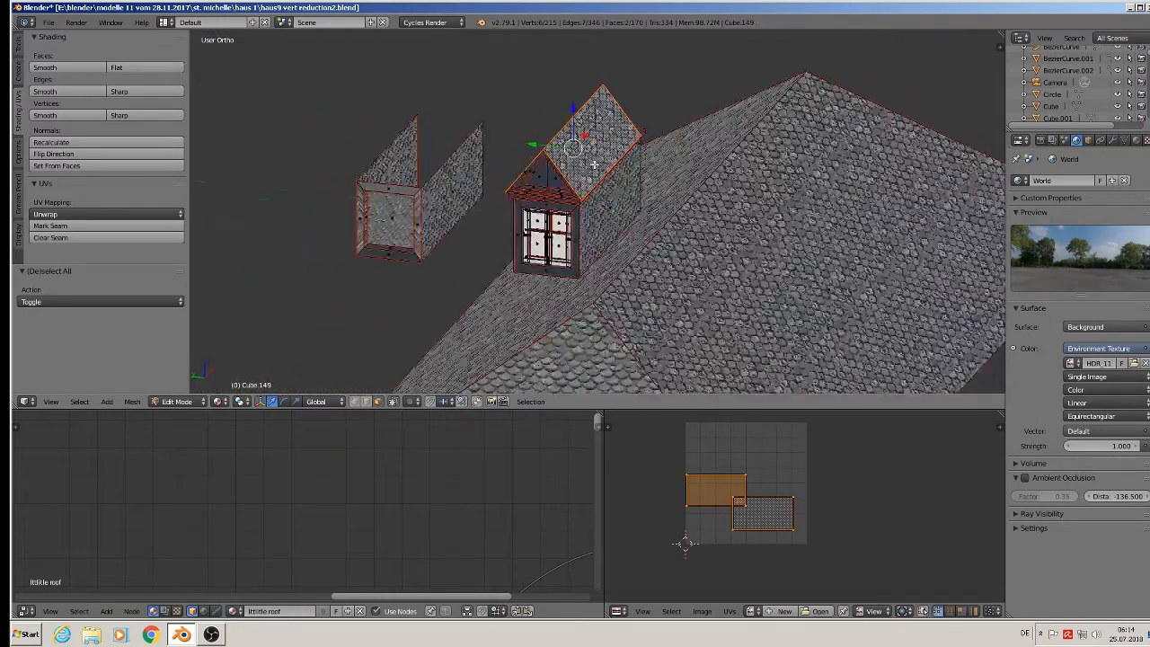
middle_drag(596, 142, 621, 174)
key(shift+d)
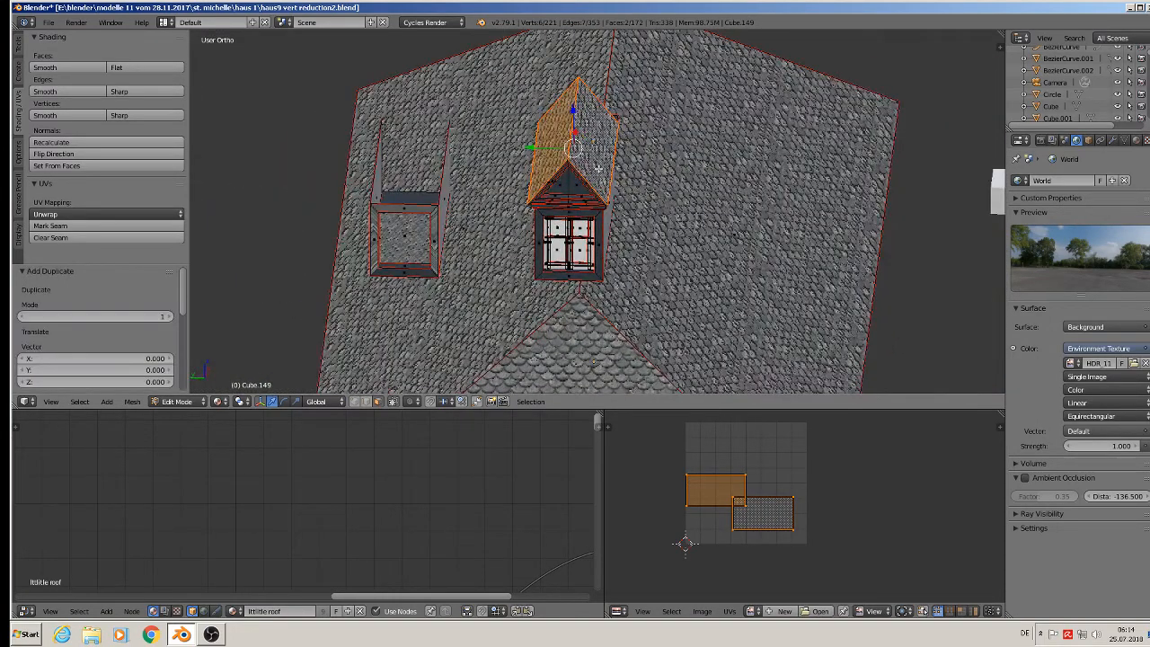
key(y)
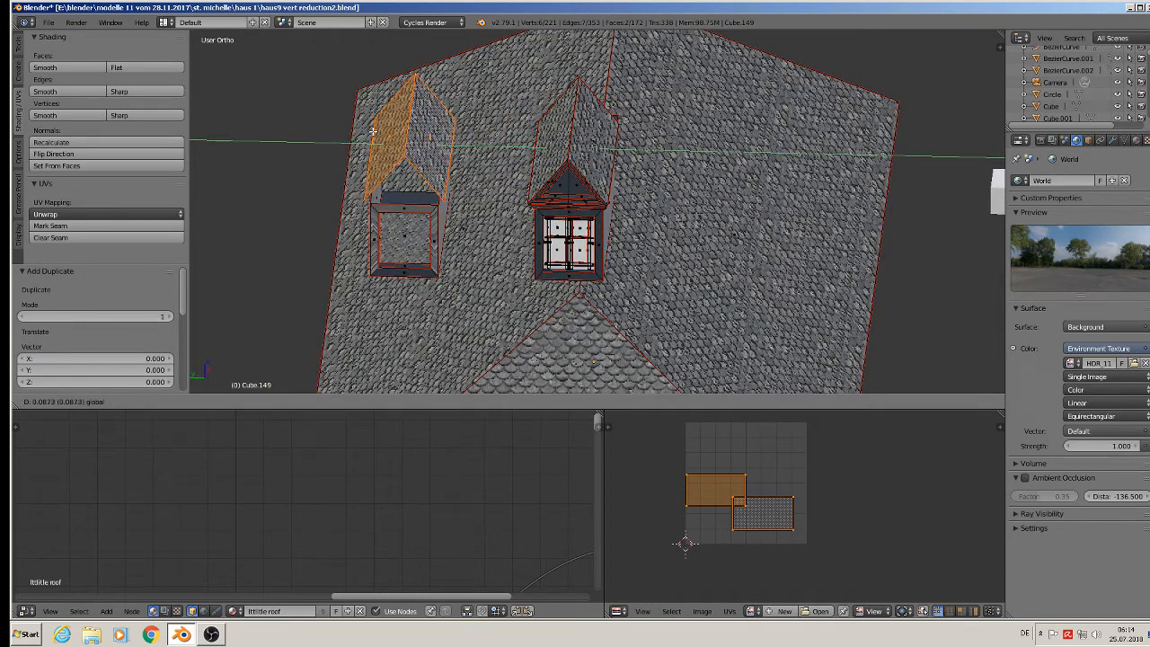
click(371, 132)
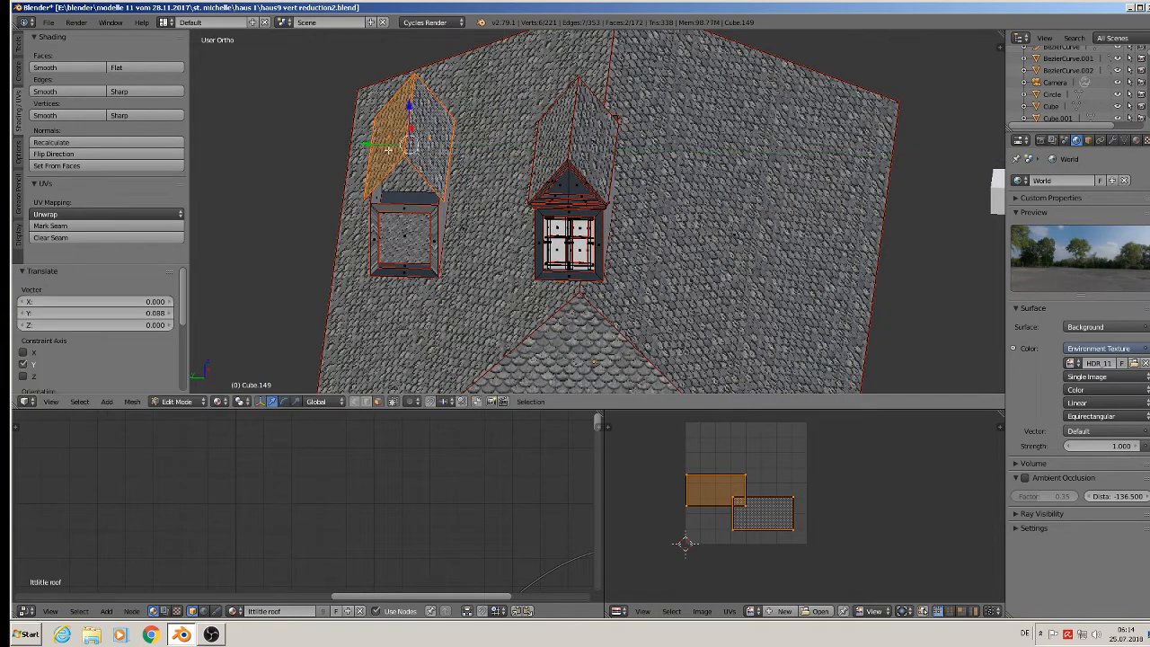
Create a face between the two lower eave edges of the copied roof to close its underside
scroll(388, 152, up, 6)
shift+middle_drag(438, 154, 456, 123)
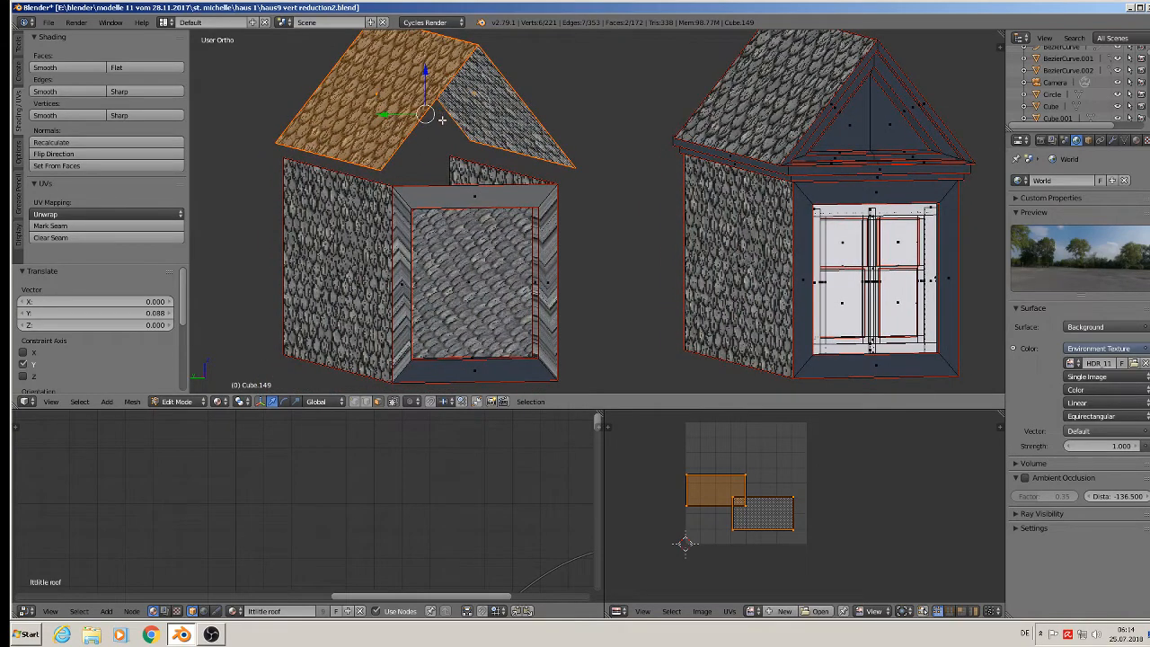
right_click(356, 155)
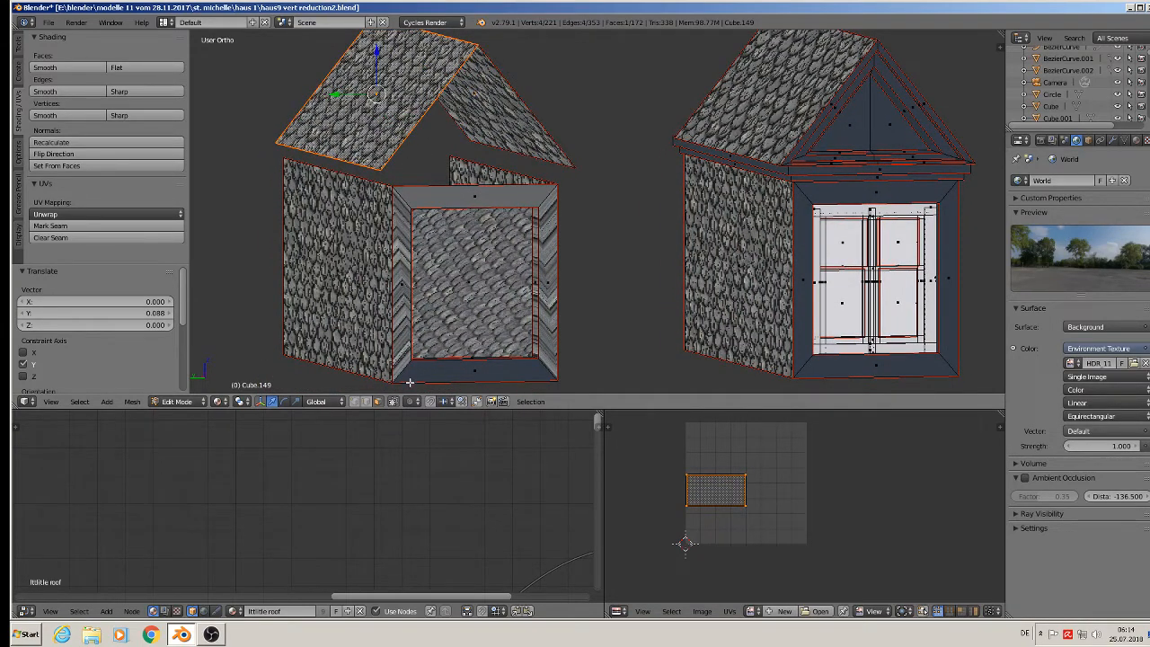
click(366, 402)
right_click(350, 149)
shift+right_click(530, 145)
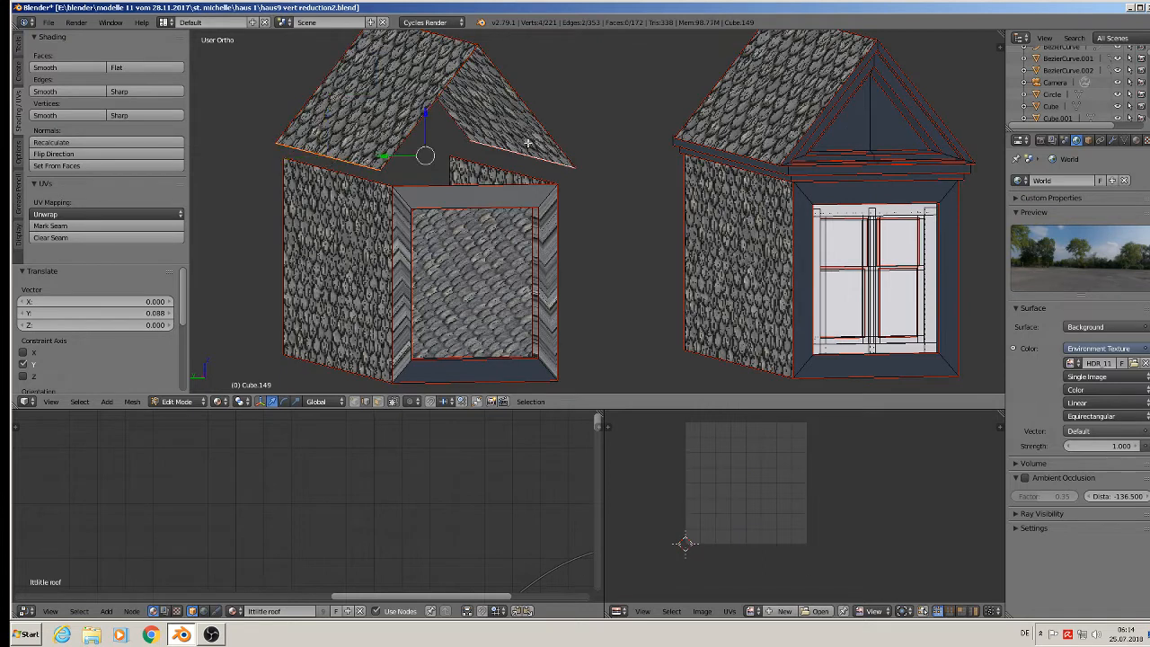
key(f)
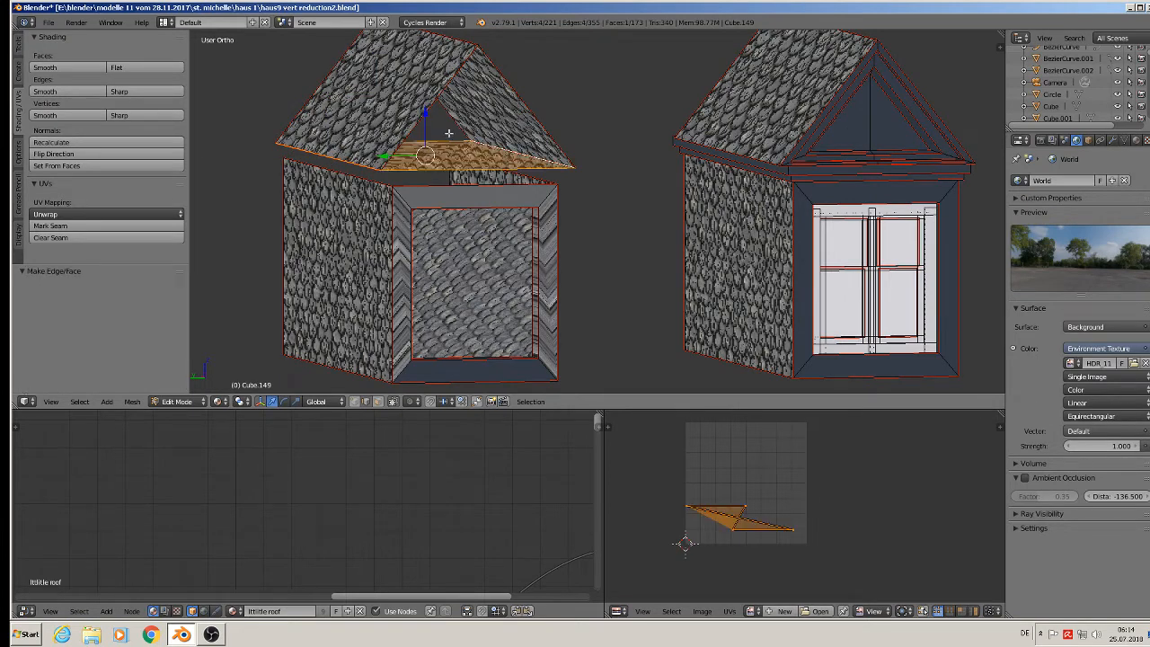
Fill the front gable triangle of the copied roof with a face
right_click(318, 89)
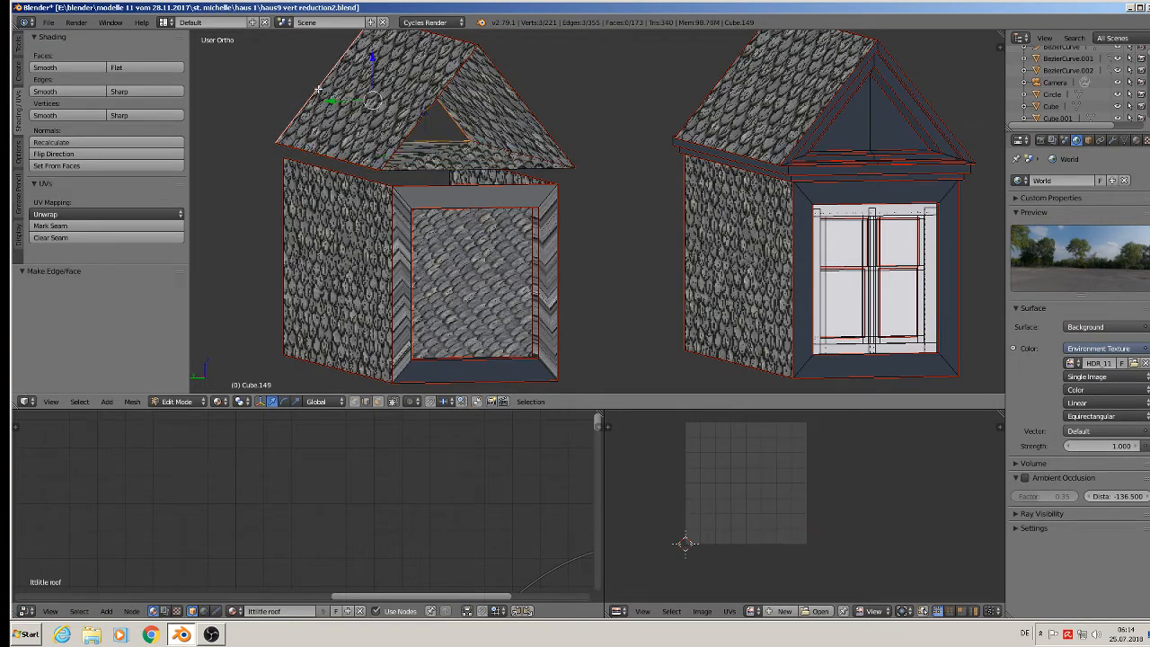
right_click(429, 106)
key(f)
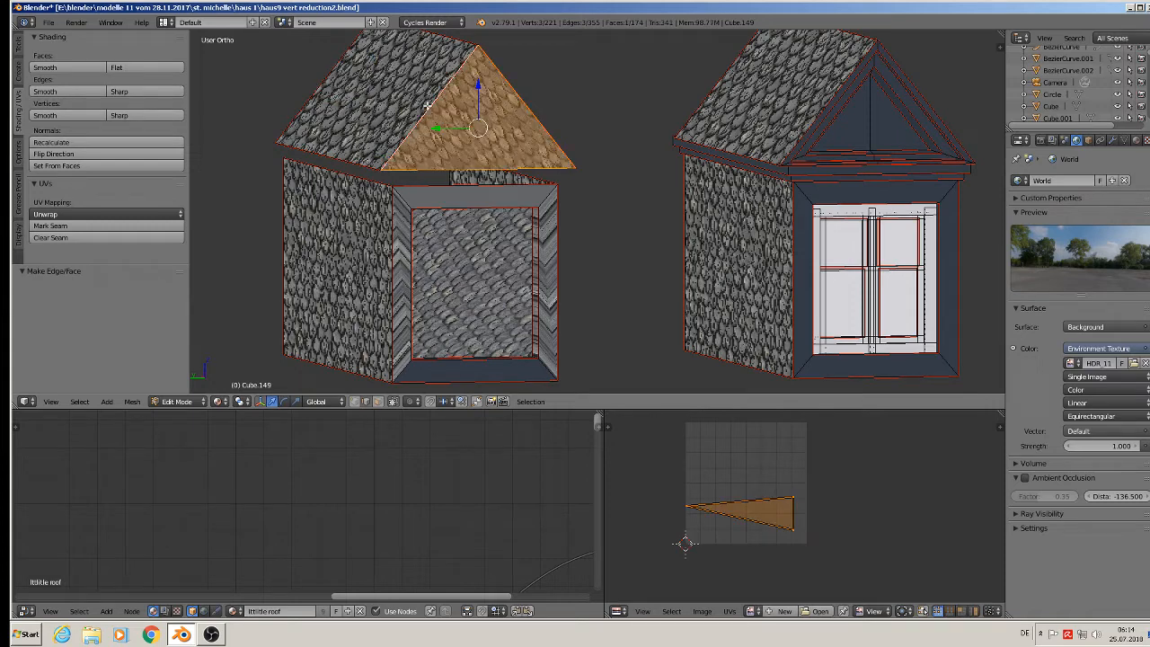
key(Tab)
key(Tab)
Select the whole linked copied roof and lower it about 0.004 along Z onto the dormer walls
key(a)
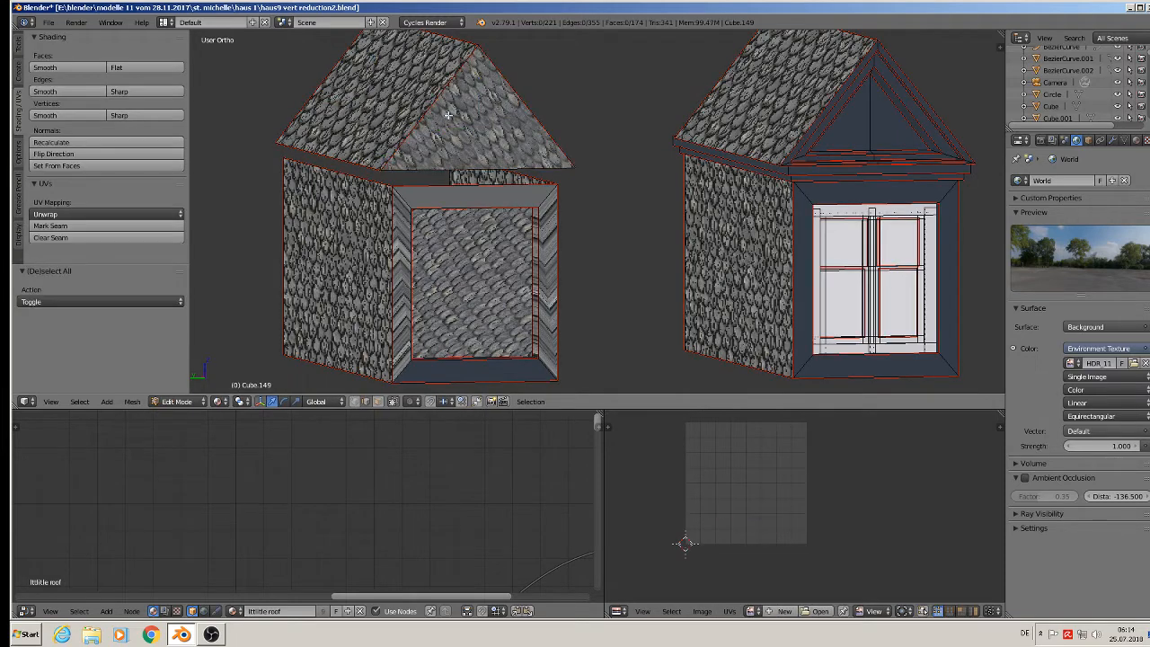
key(l)
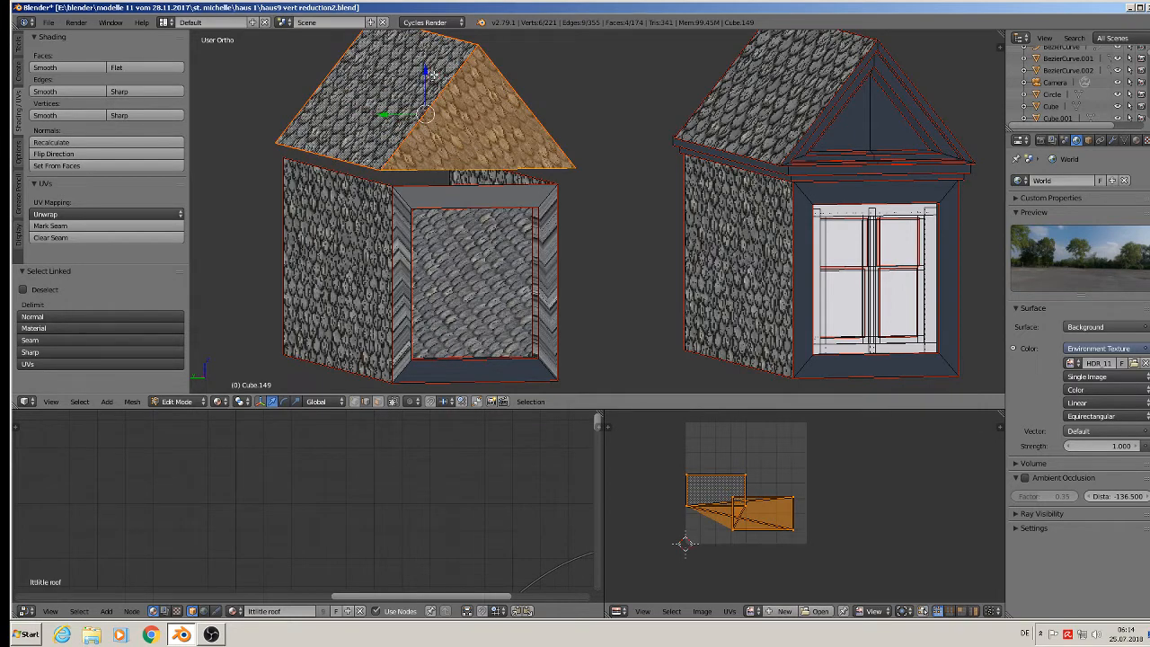
drag(426, 70, 428, 86)
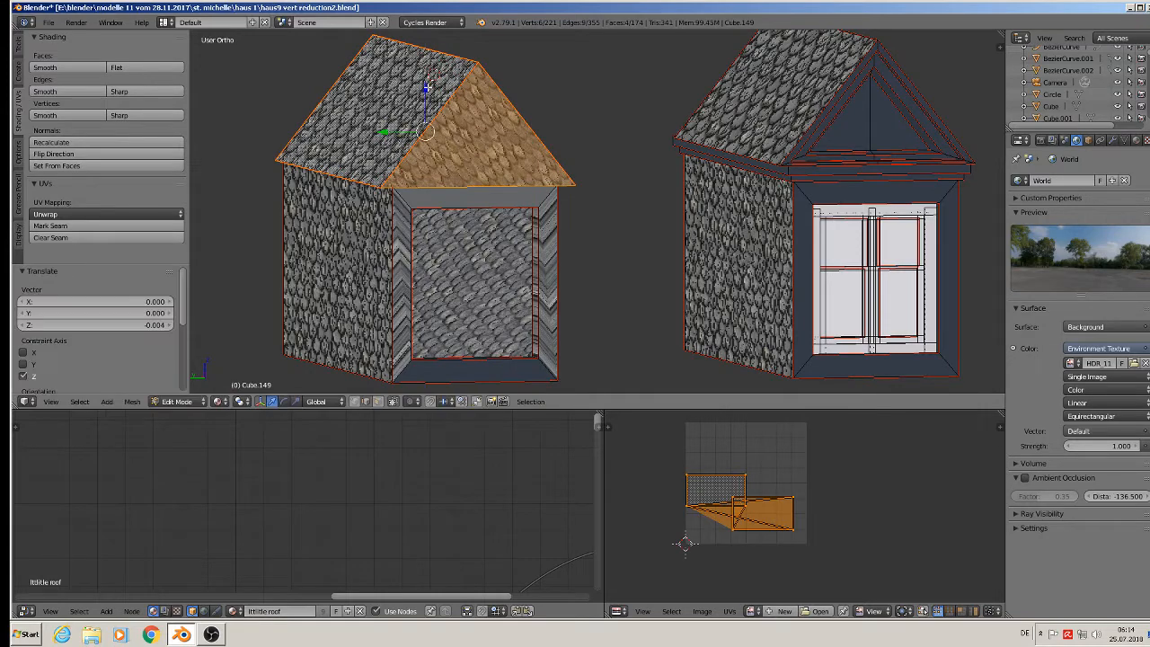
scroll(575, 194, down, 3)
key(Tab)
scroll(573, 223, down, 3)
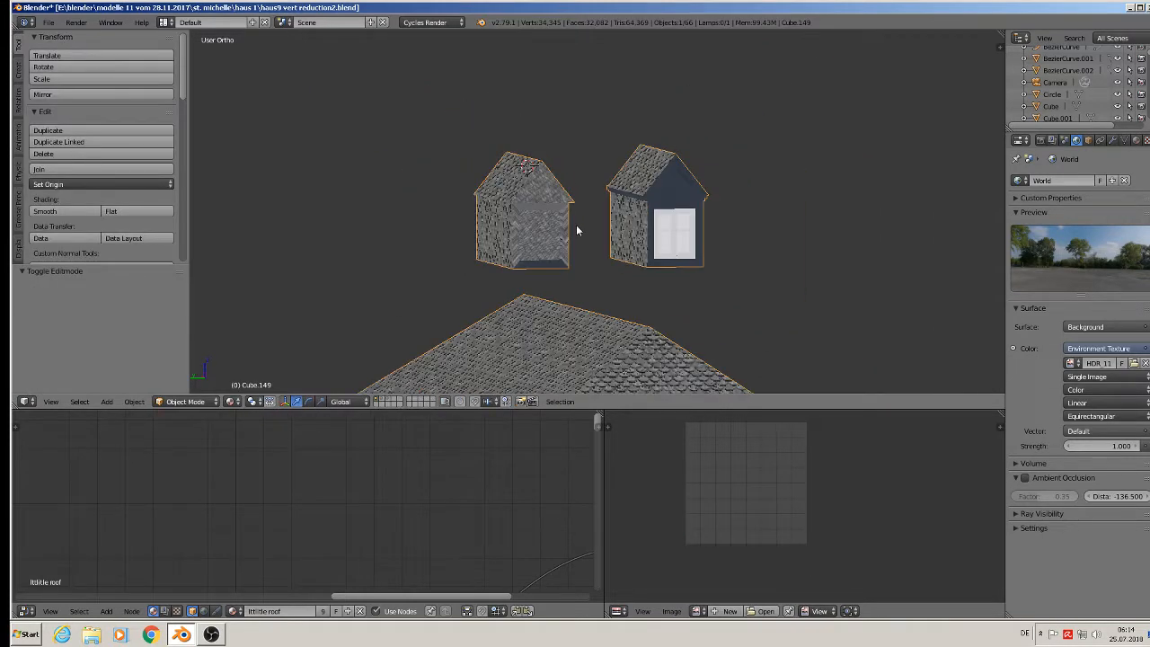
Select the linked walls and roof of the rebuilt dormer and separate them into their own object
scroll(576, 225, up, 2)
key(Tab)
key(a)
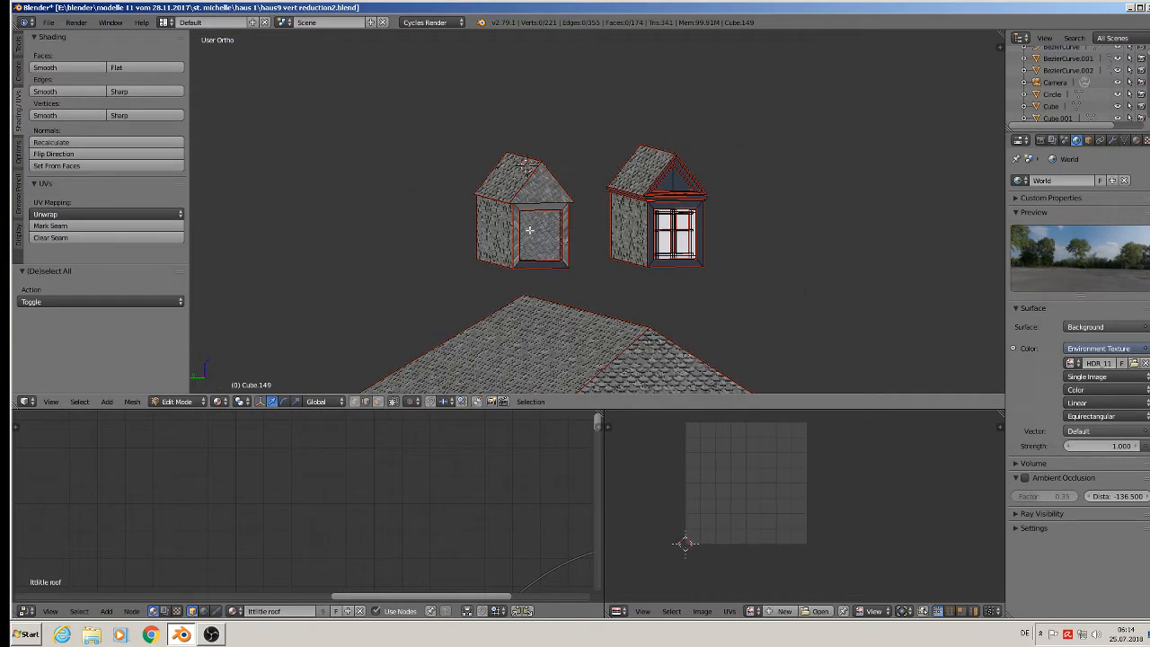
key(l)
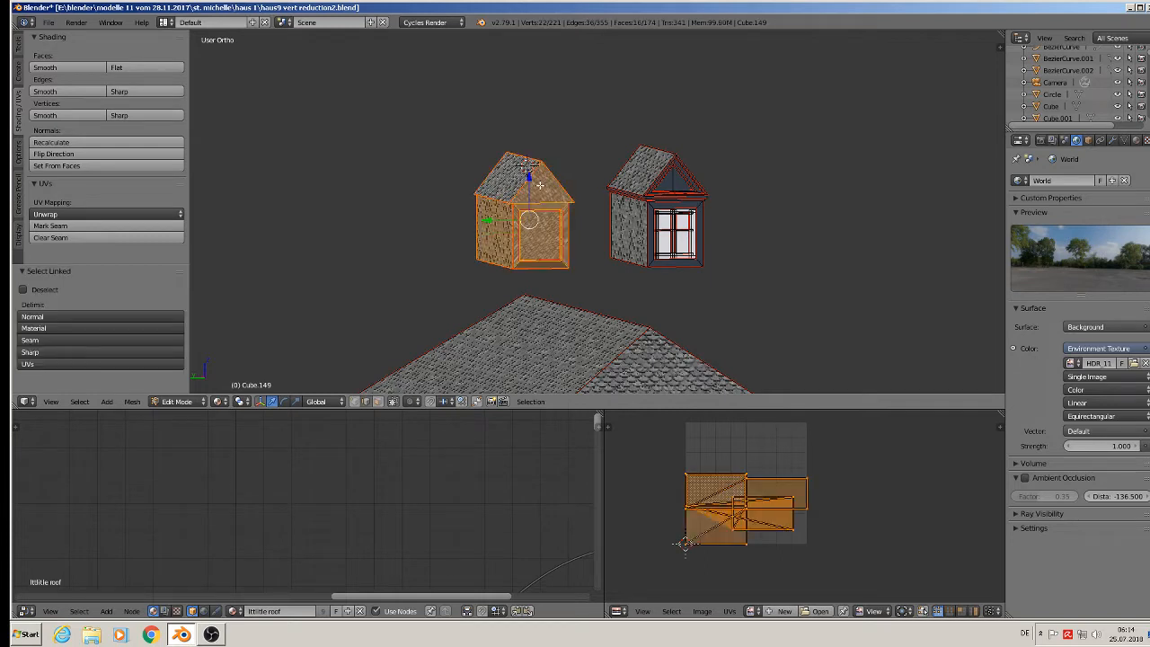
key(p)
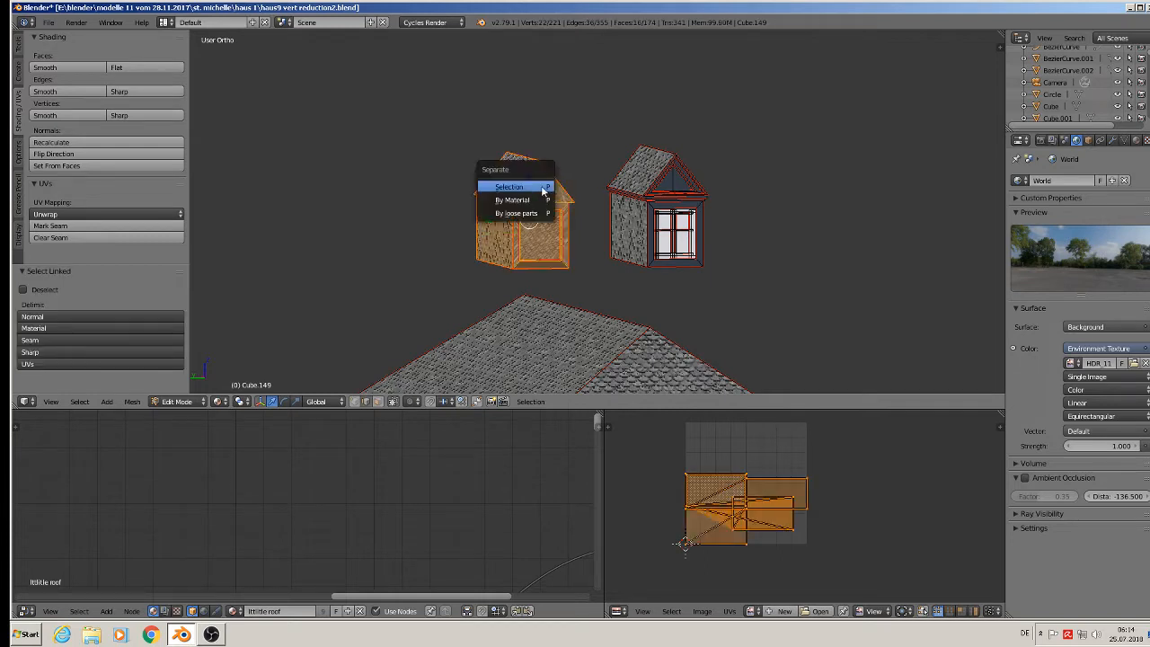
click(542, 186)
key(Tab)
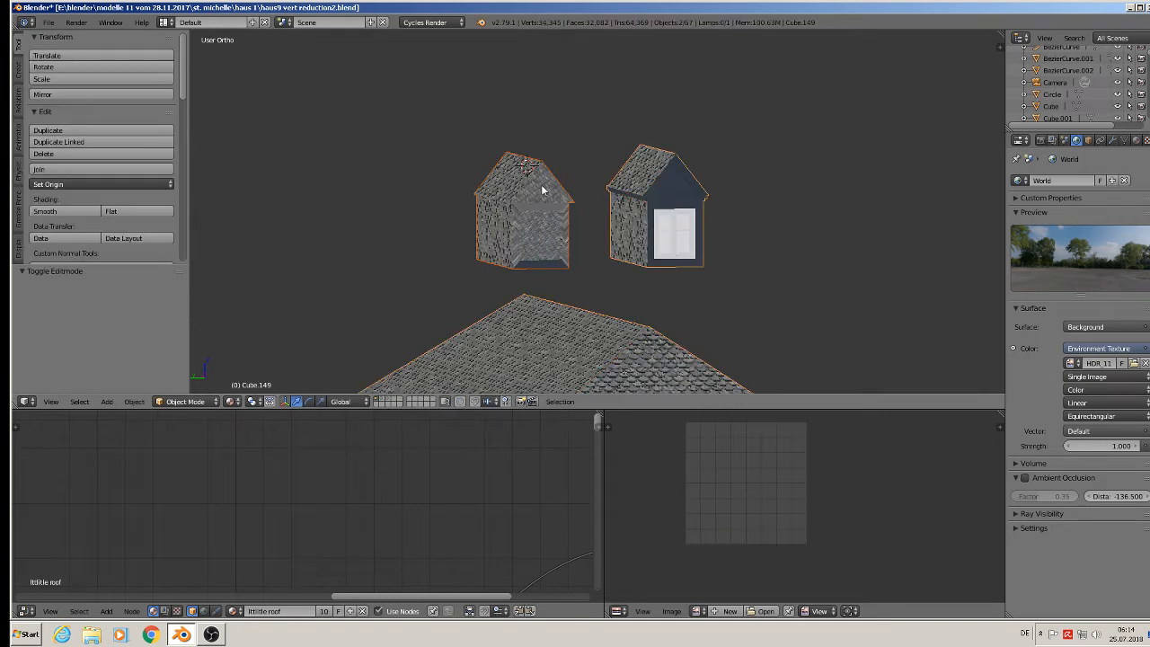
Select the separated dormer object, check its vertex count and compare its shape with the original dormer
right_click(527, 196)
key(Tab)
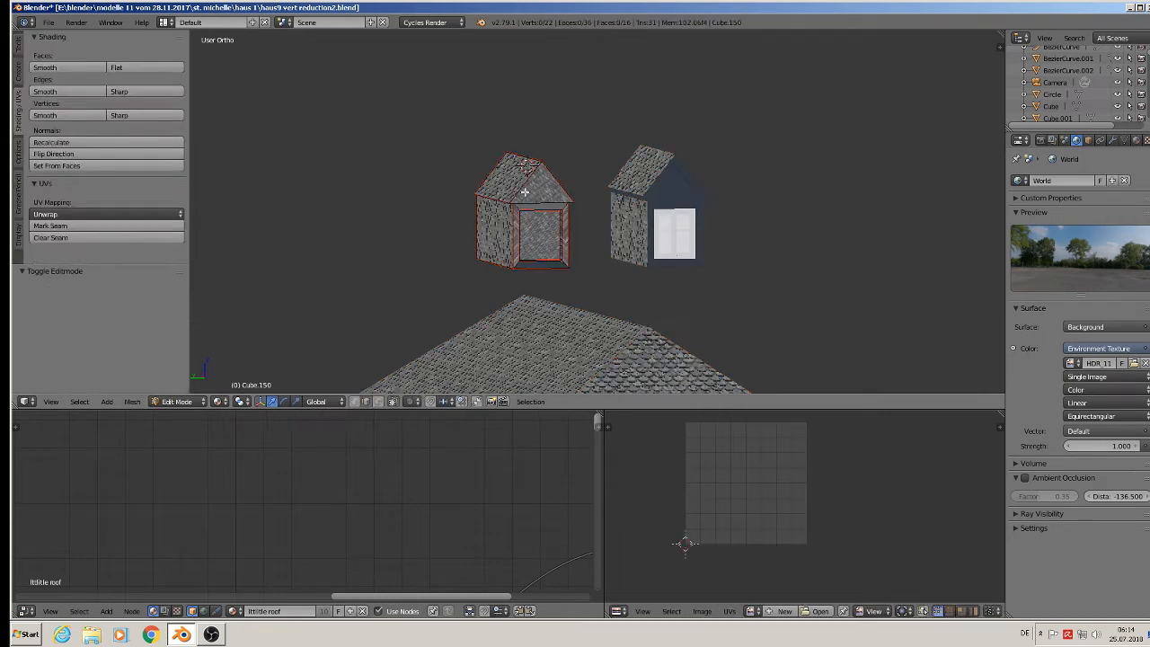
key(a)
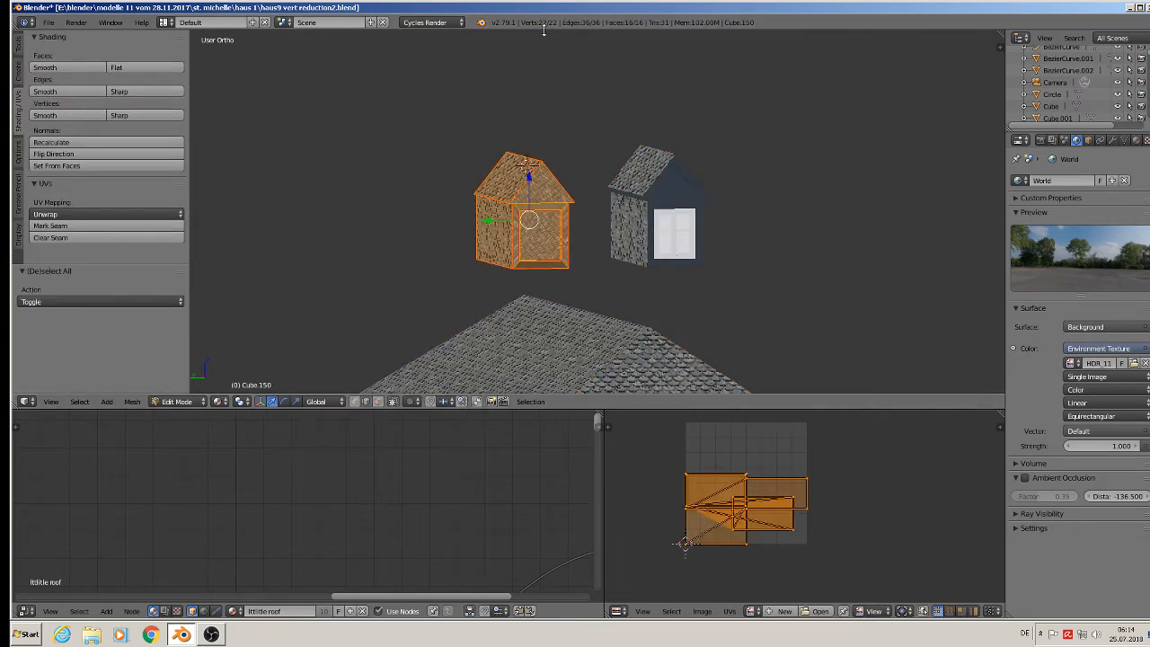
key(Tab)
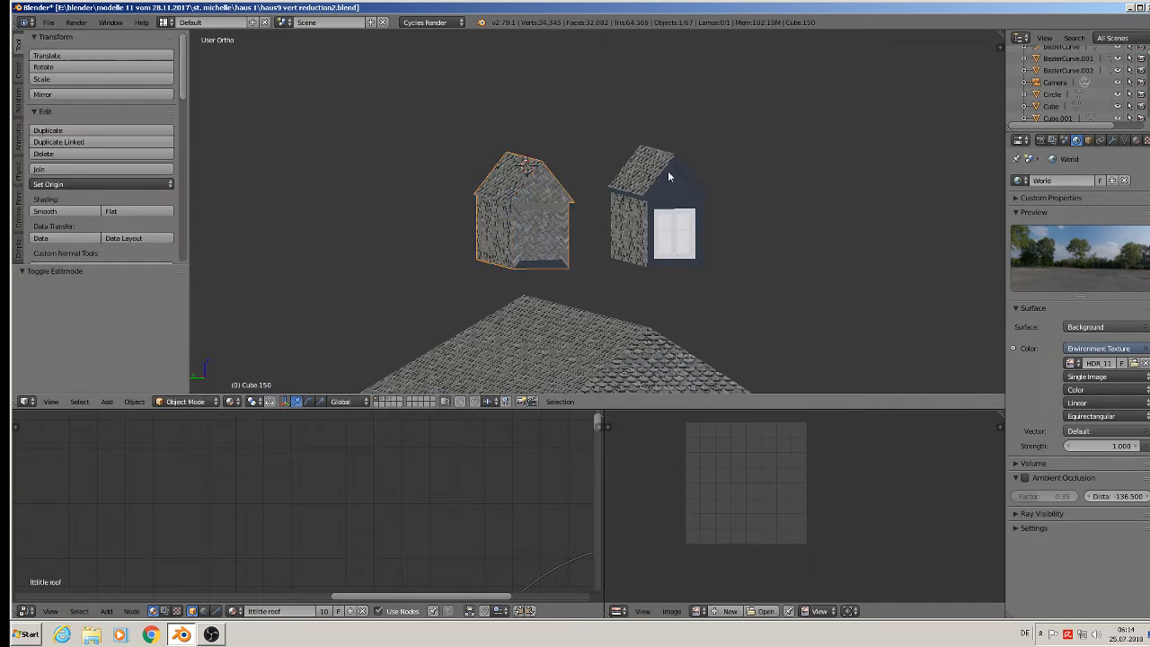
scroll(558, 281, up, 1)
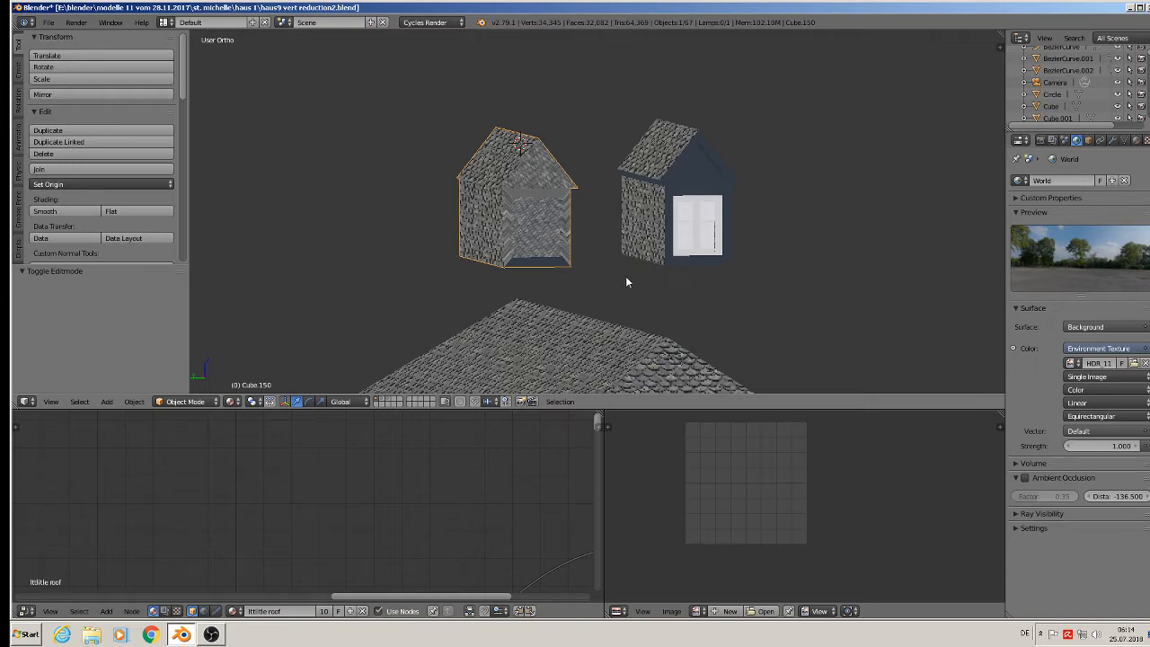
scroll(539, 337, up, 4)
scroll(510, 157, down, 4)
shift+middle_drag(545, 135, 590, 221)
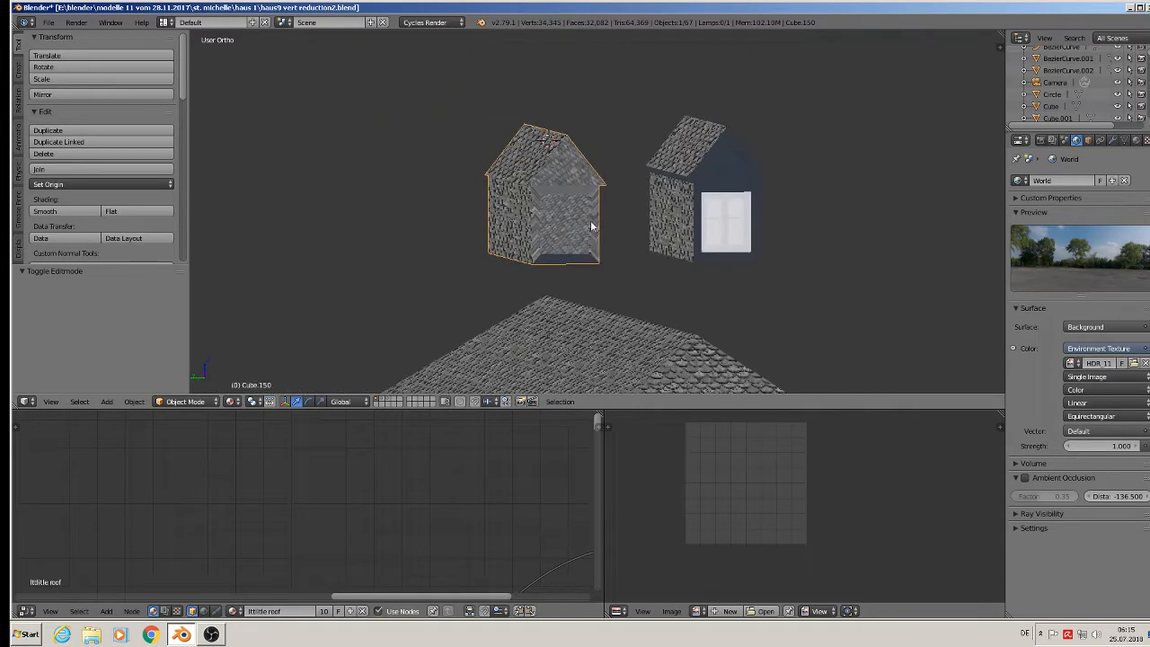
scroll(604, 208, up, 2)
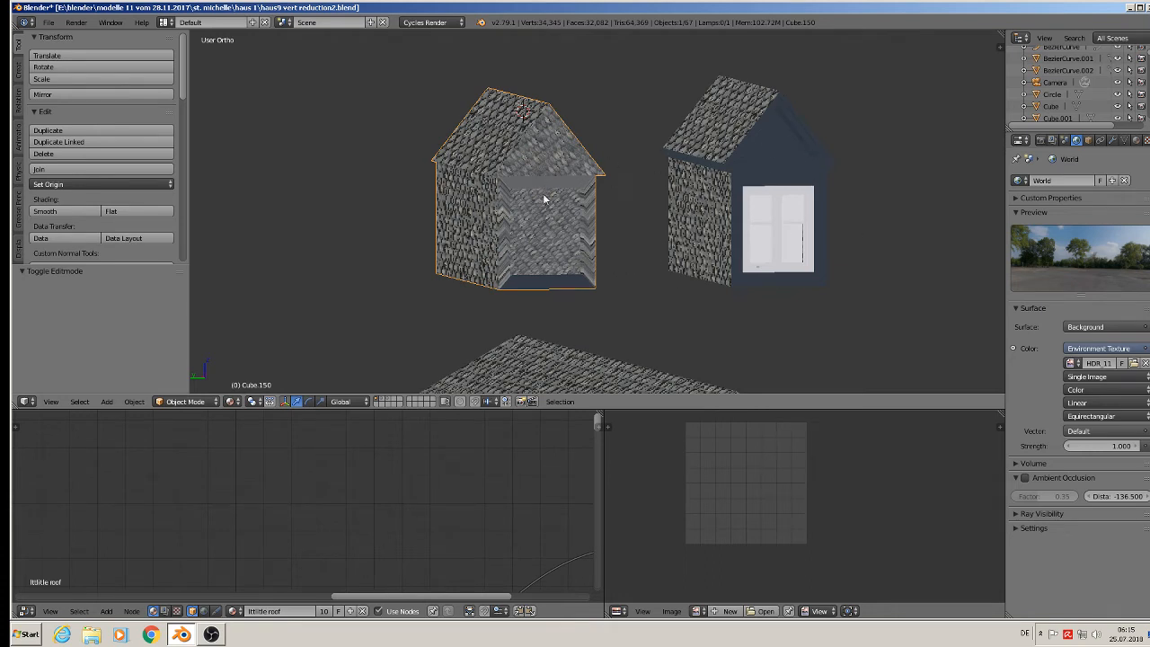
Assign the blue roof material to the rebuilt dormer's front gable and the four faces of its window frame
click(1135, 140)
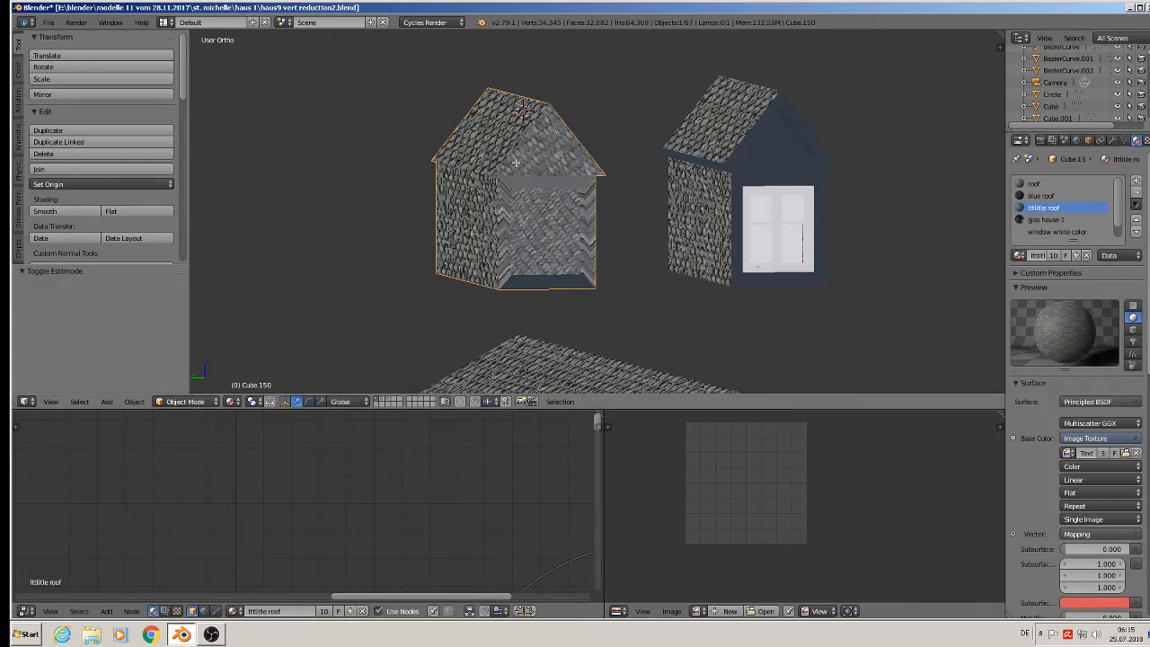
key(Tab)
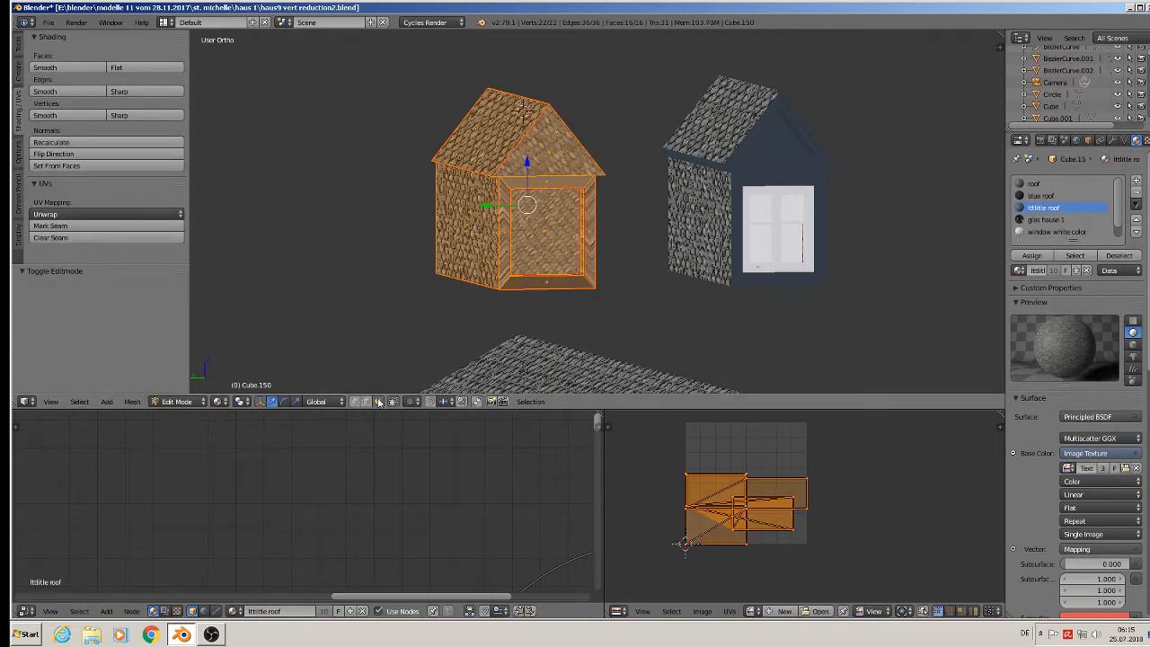
click(540, 149)
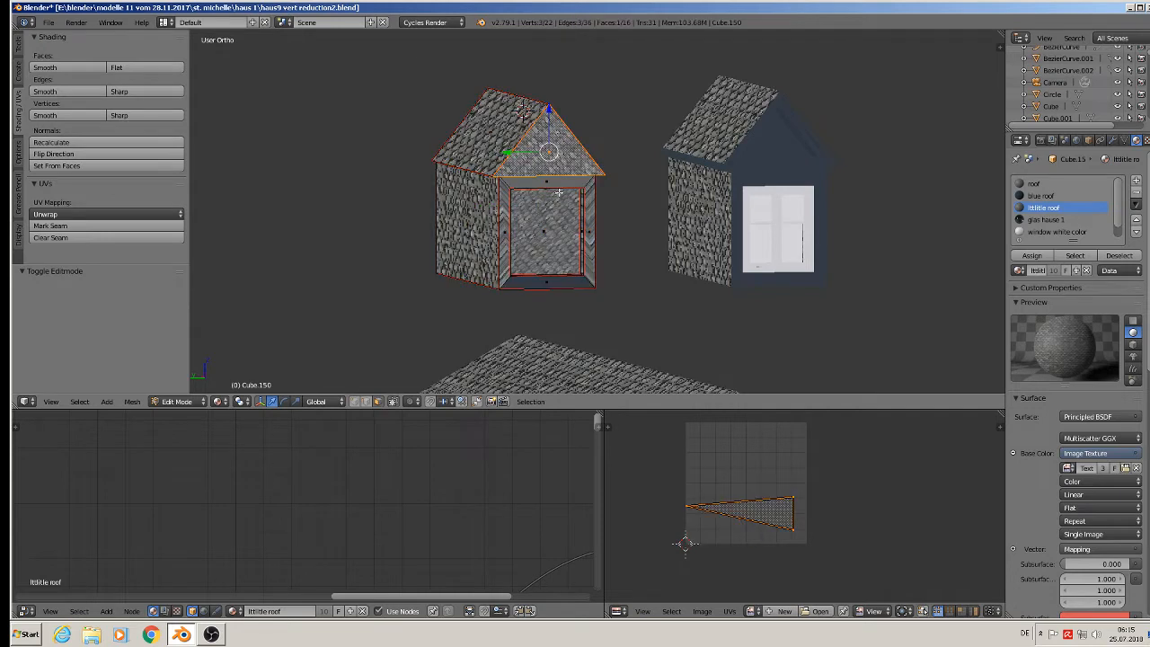
click(504, 217)
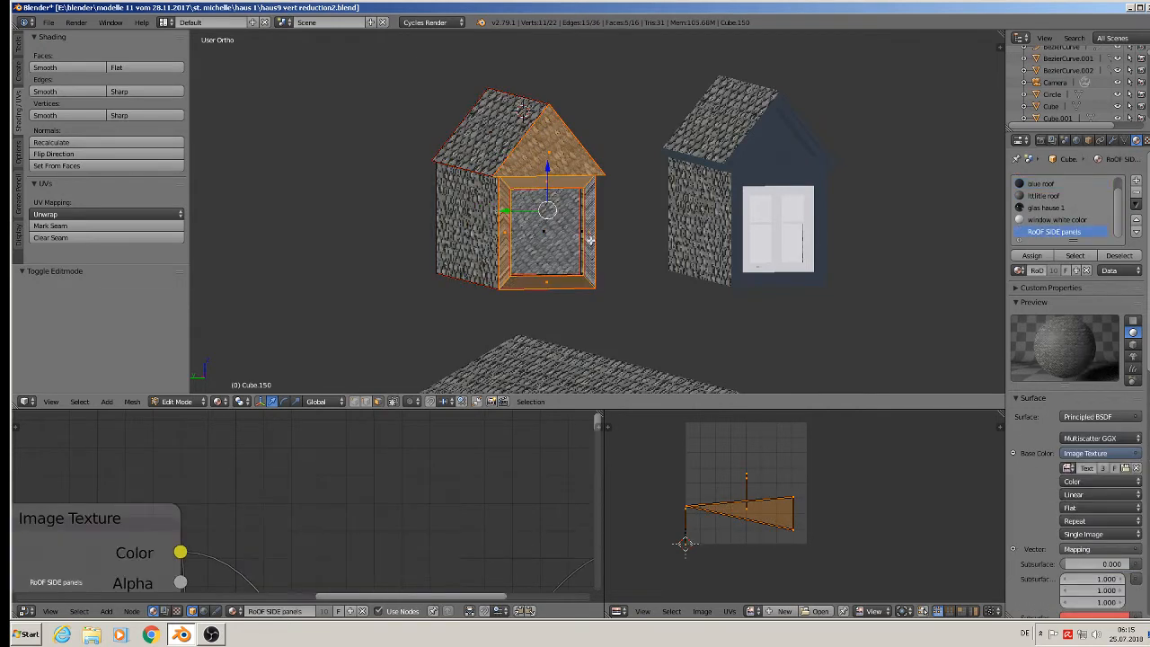
click(1043, 183)
click(1032, 255)
middle_drag(547, 200, 532, 108)
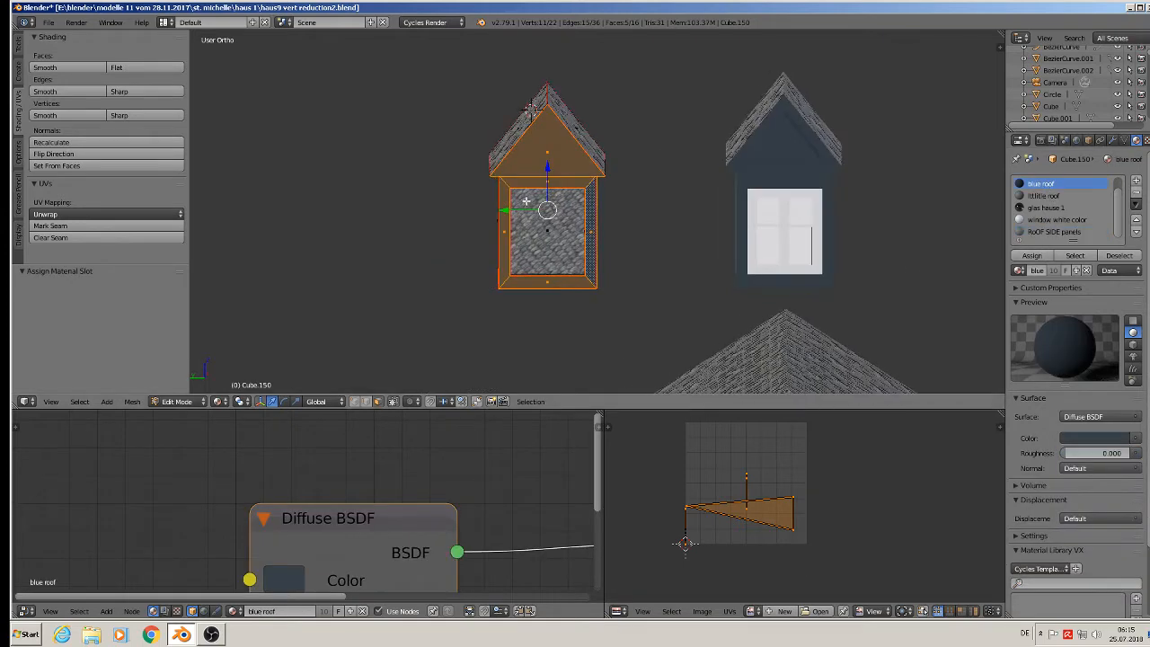
Assign the blue roof material to the four inner reveal faces around the rebuilt dormer's window recess
scroll(526, 201, up, 4)
middle_drag(526, 202, 480, 185)
shift+right_click(511, 184)
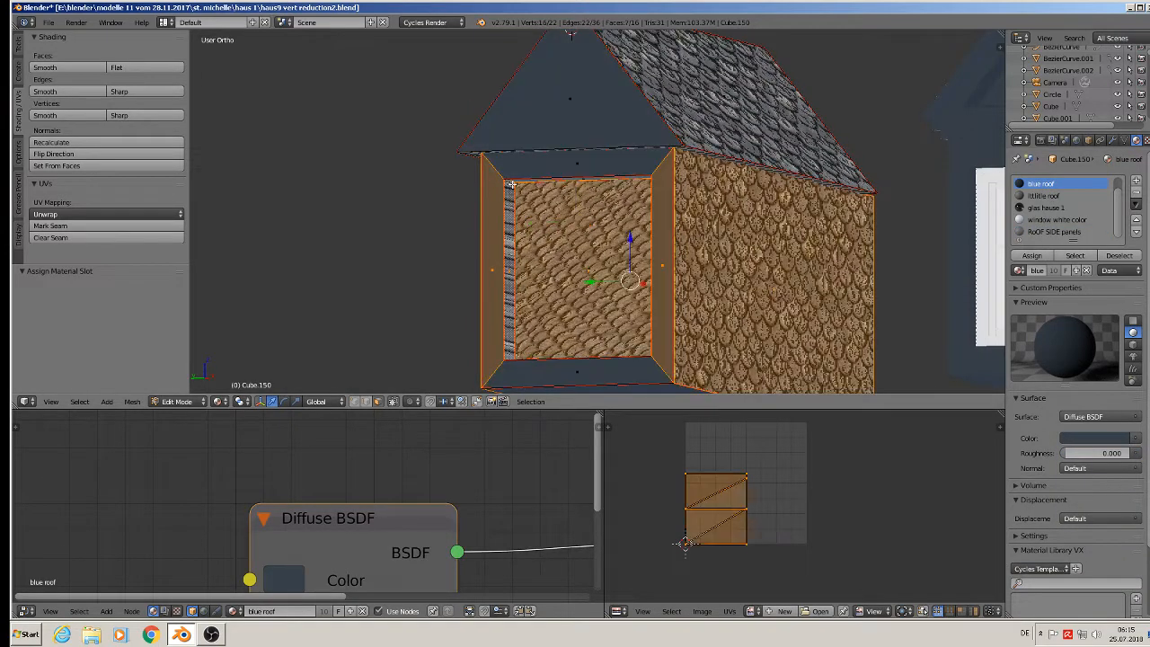
key(ctrl+z)
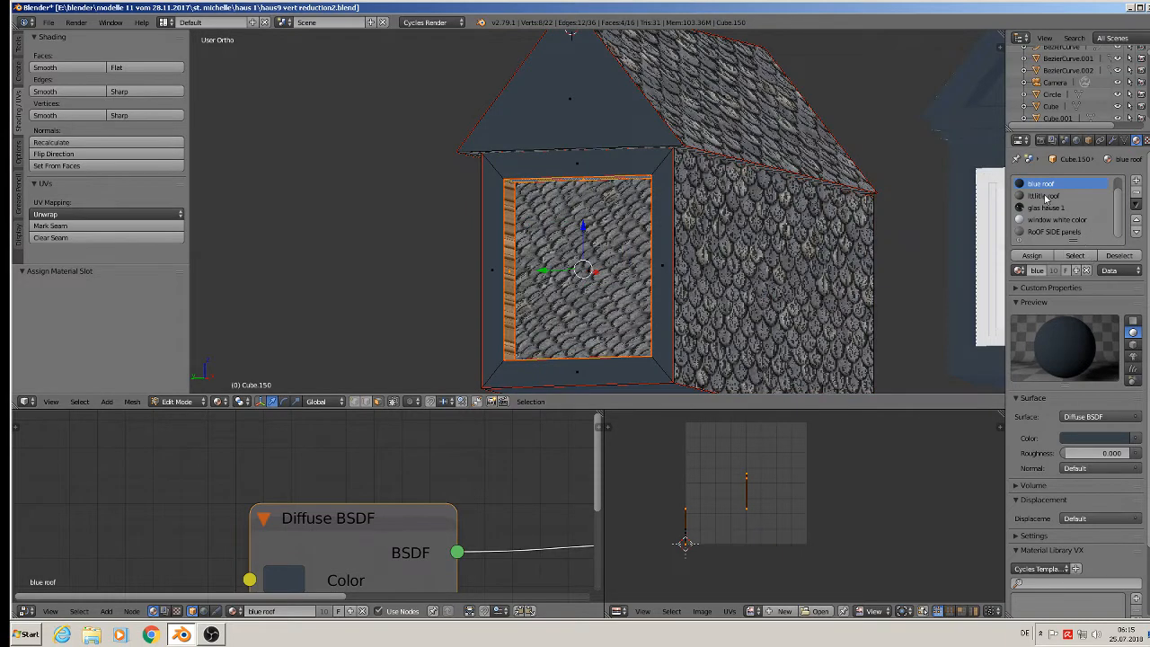
middle_drag(809, 274, 599, 268)
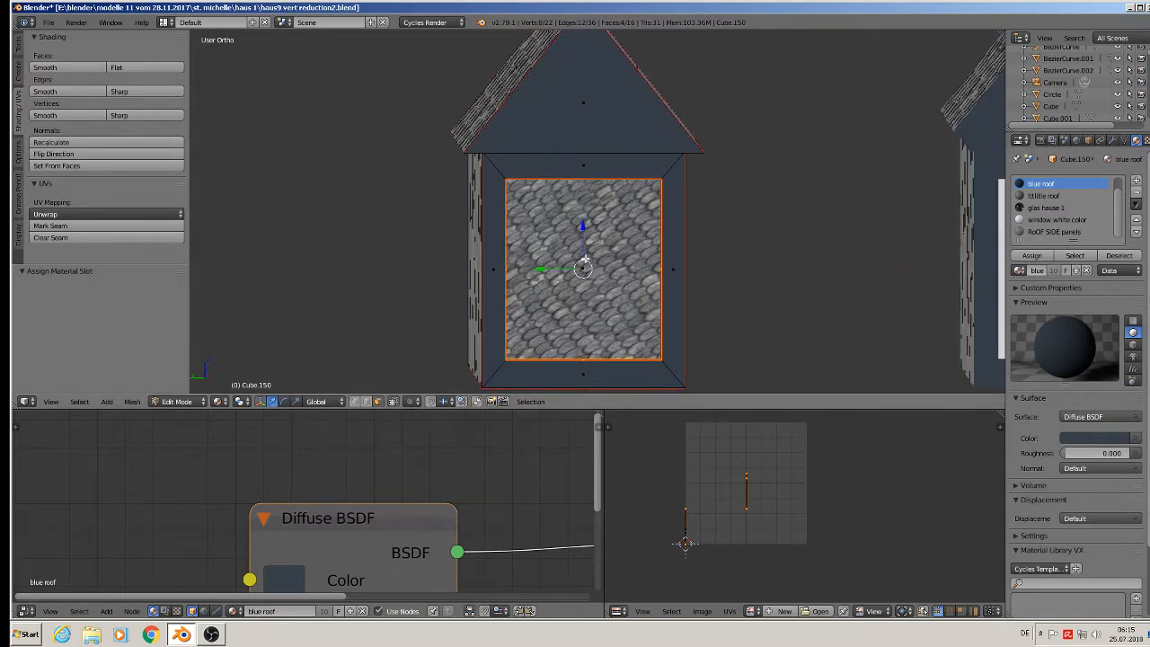
Create a new material named "window picture 1" and assign it to the window pane face
right_click(584, 260)
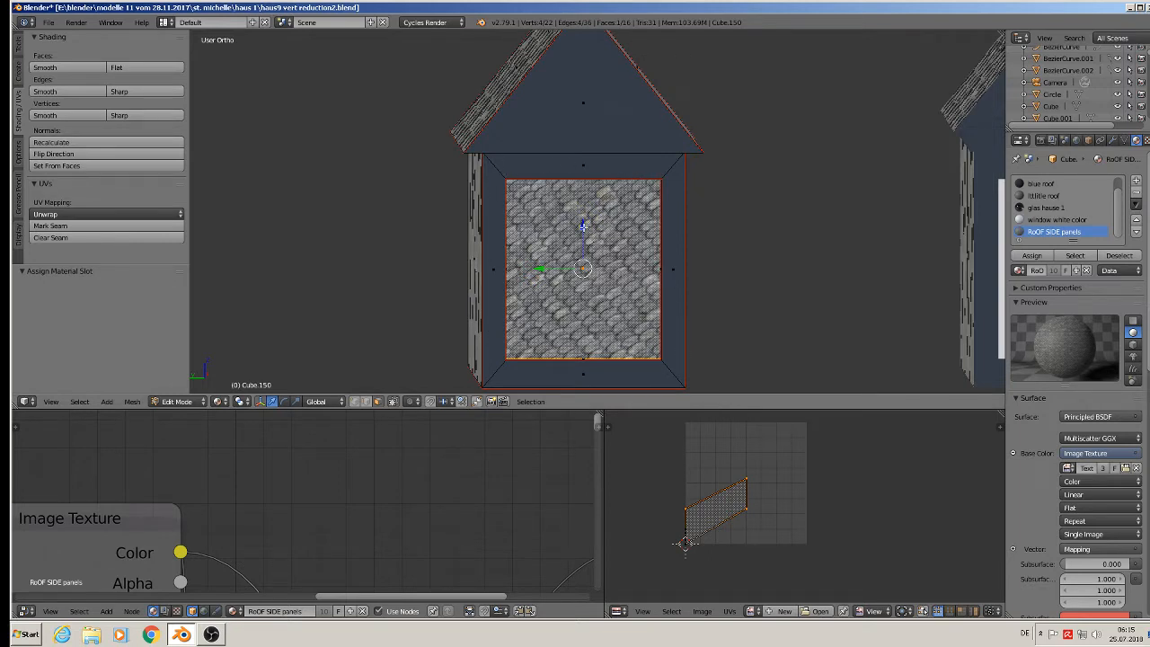
middle_drag(588, 223, 604, 196)
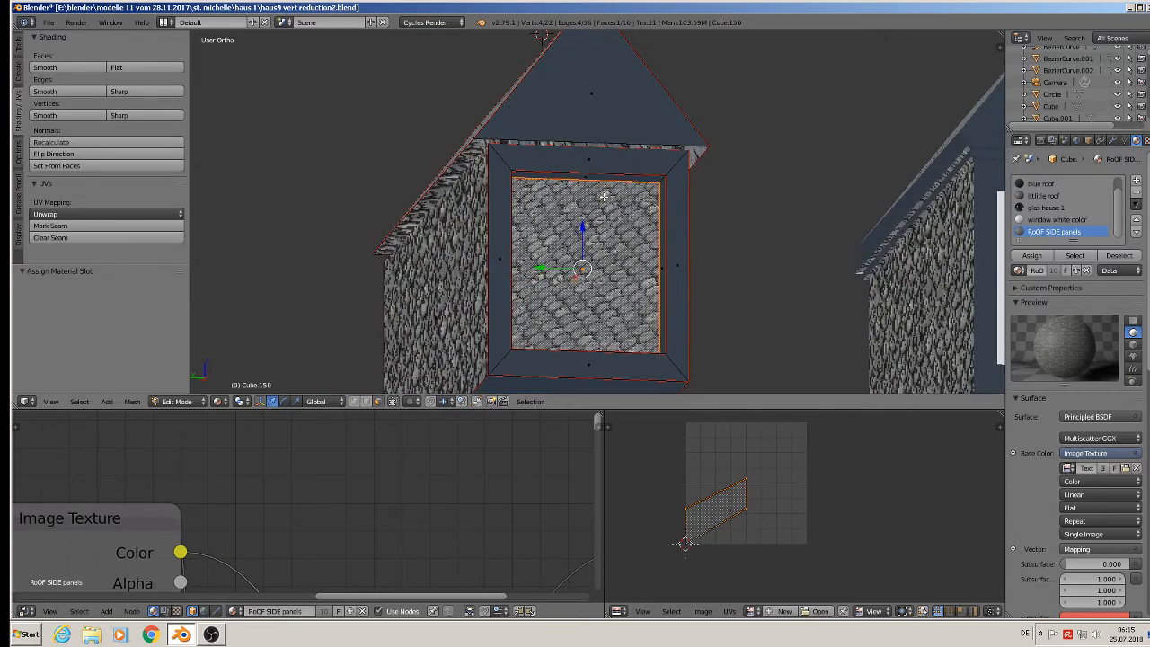
click(1135, 181)
click(1044, 270)
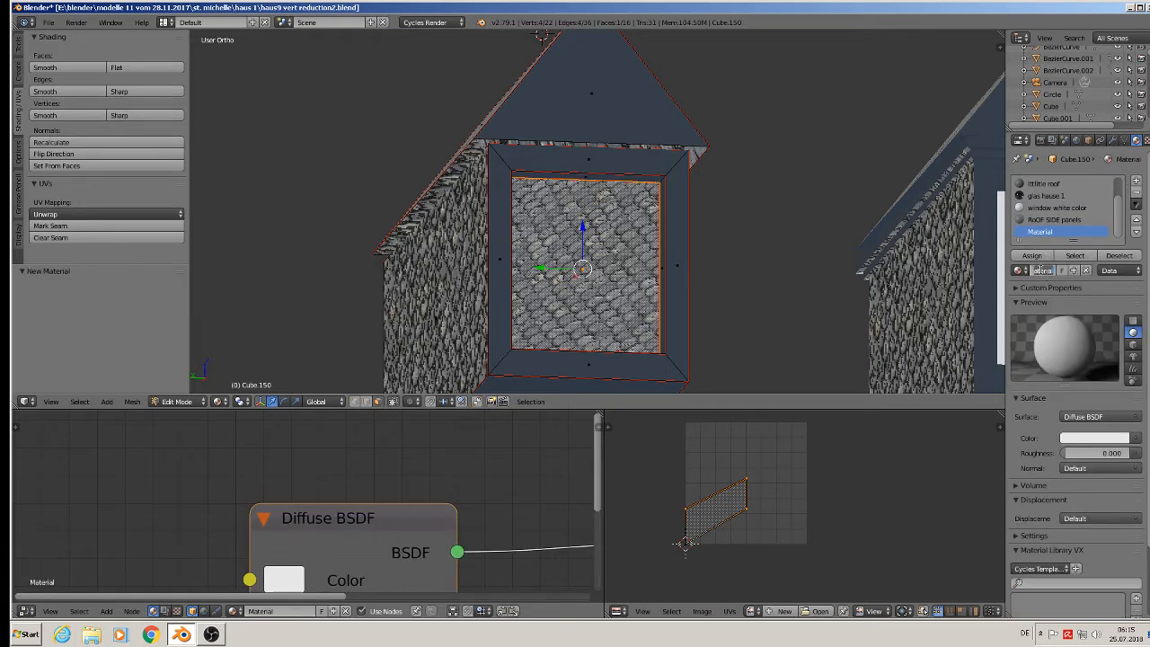
double_click(1041, 270)
key(Return)
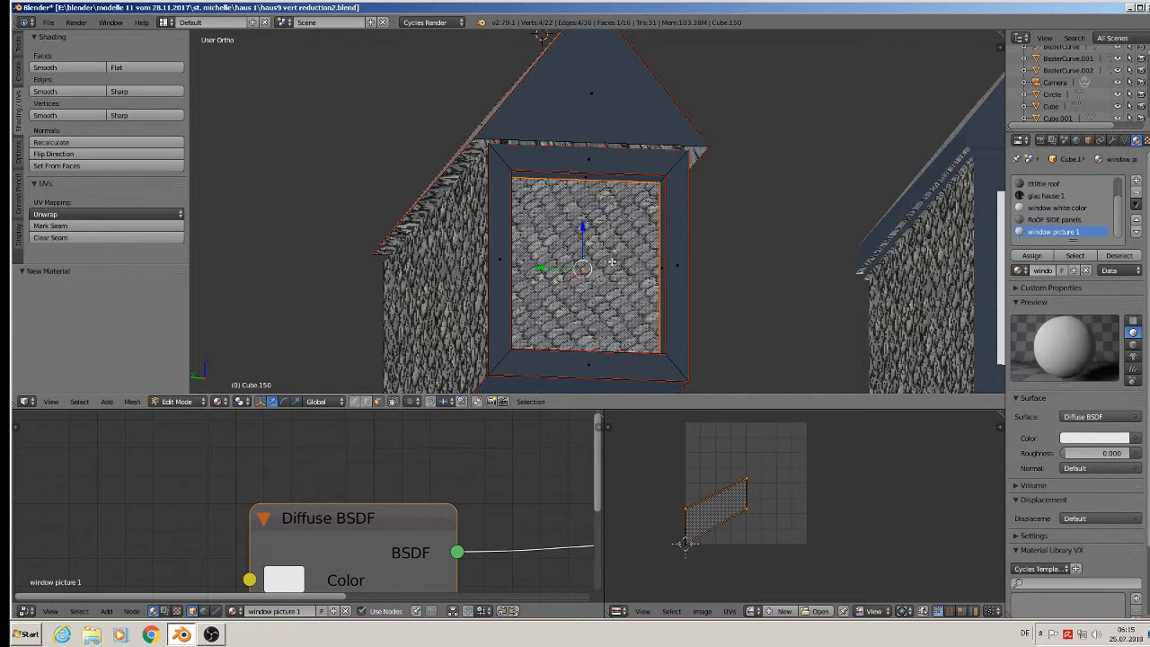
click(1031, 255)
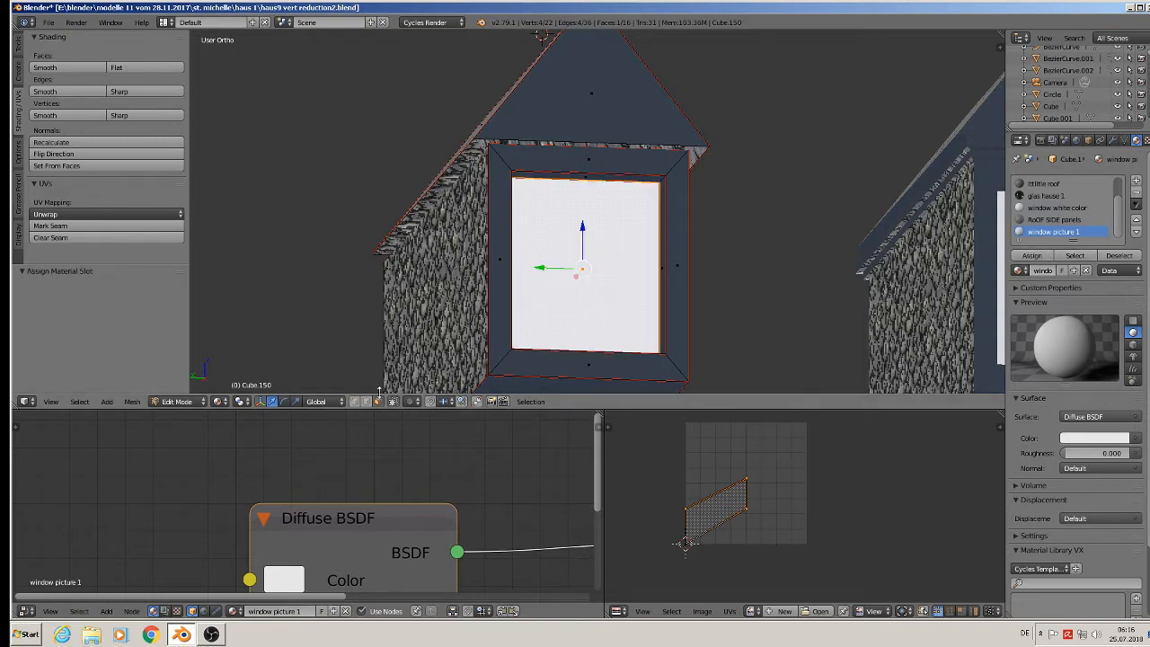
Mark seams on the bottom edge of the front gable and the matching lower edge at the back of the dormer roof
right_click(539, 141)
middle_drag(408, 226, 620, 334)
shift+right_click(417, 257)
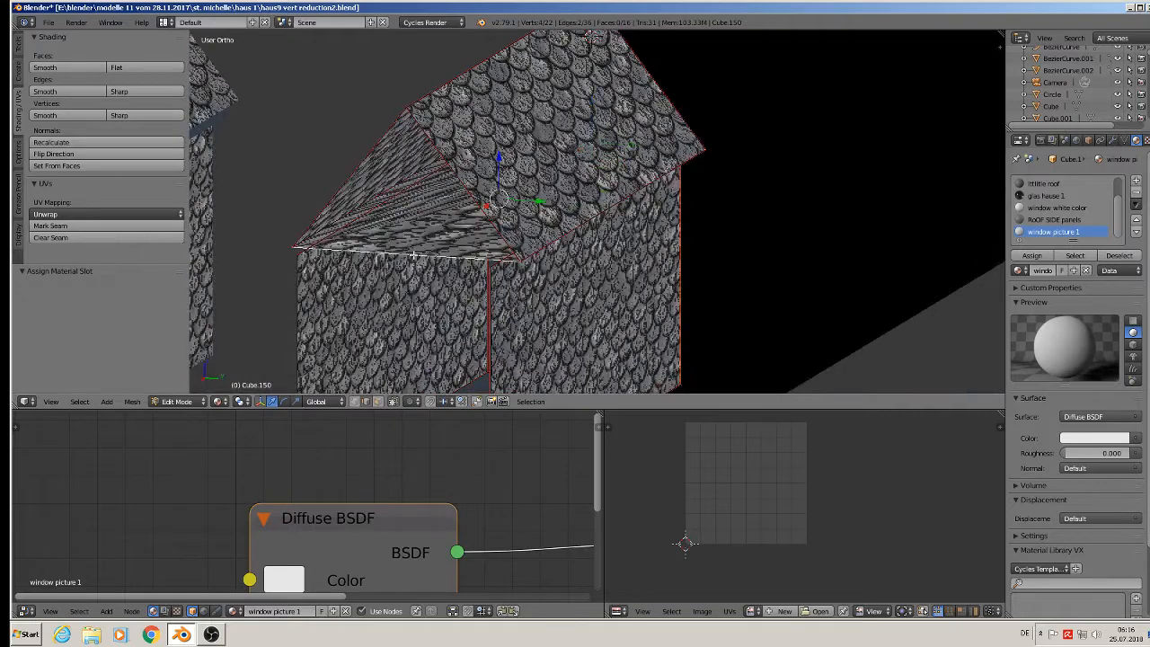
click(52, 226)
Mark seams on the rear bottom edge and an adjoining vertical rear edge of the dormer walls
middle_drag(413, 296, 456, 442)
right_click(367, 266)
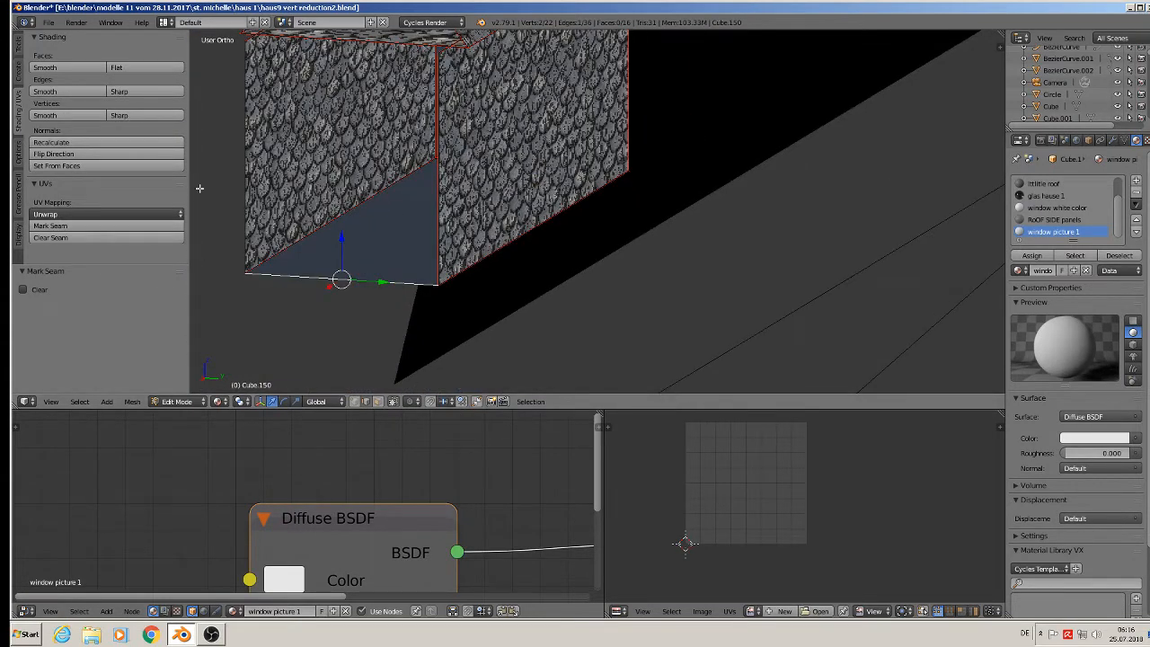
shift+right_click(237, 186)
click(83, 228)
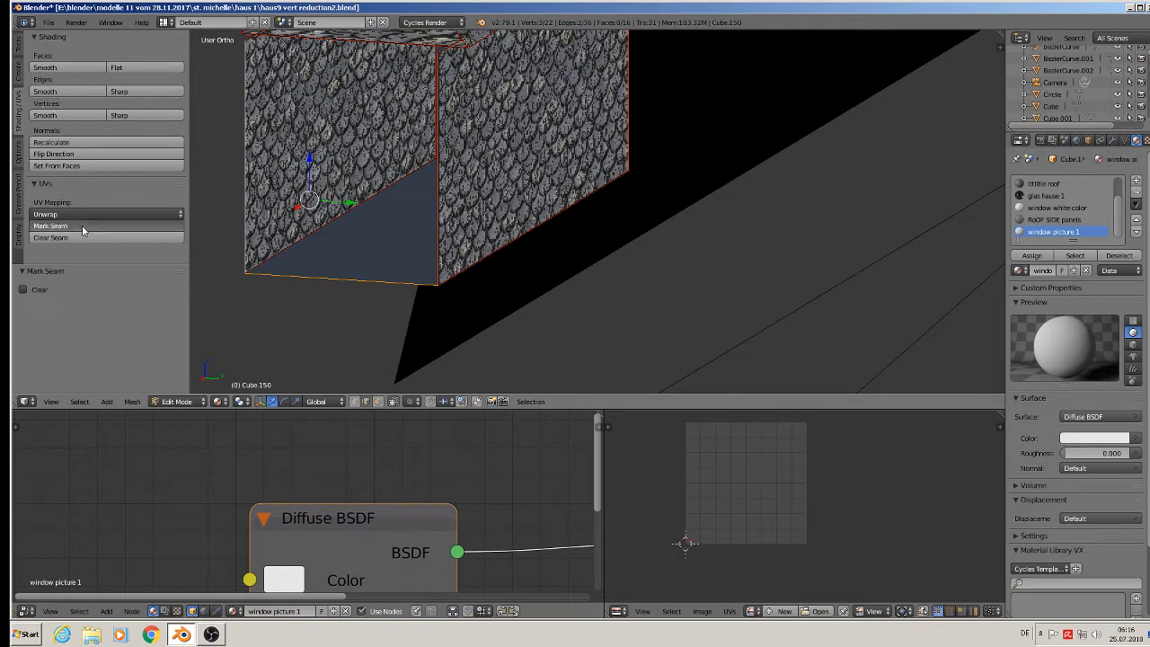
Set the rebuilt dormer's origin to its geometry and apply its rotation and scale
scroll(461, 199, down, 3)
middle_drag(461, 199, 307, 261)
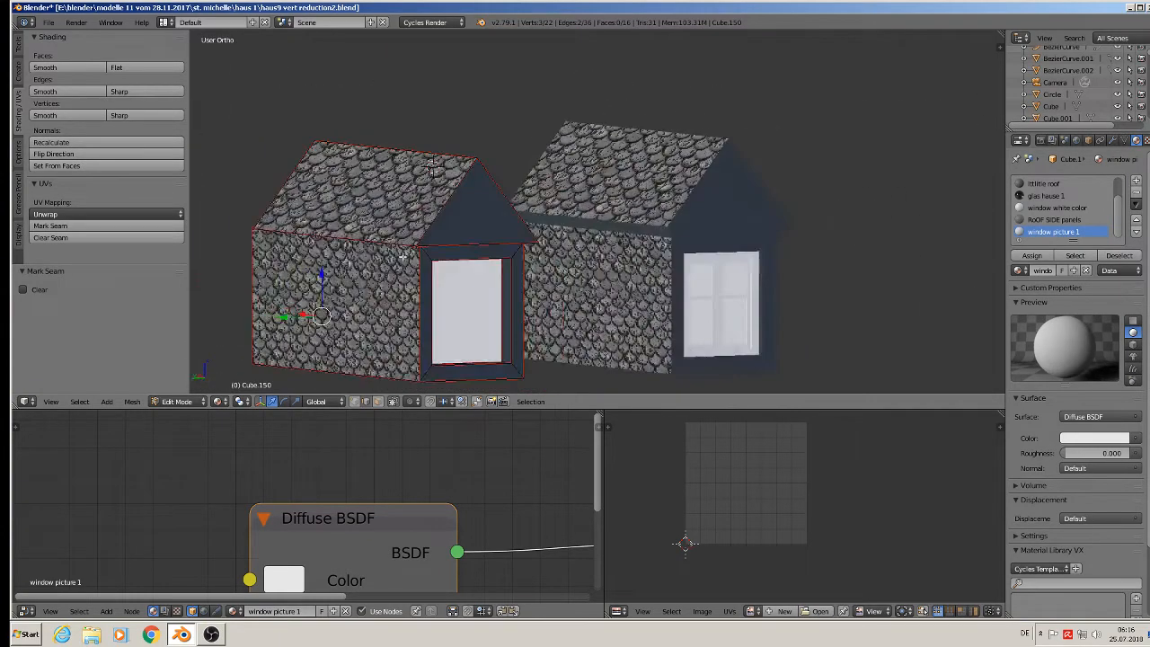
shift+middle_drag(404, 257, 517, 188)
key(Tab)
key(Tab)
key(a)
key(a)
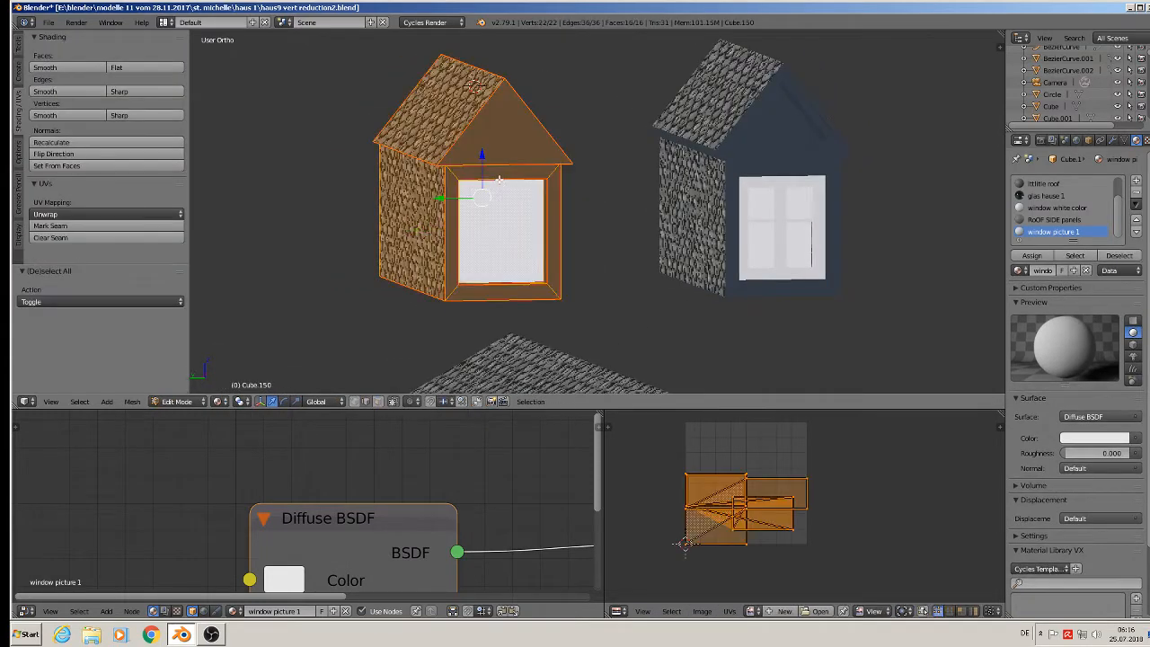
key(Tab)
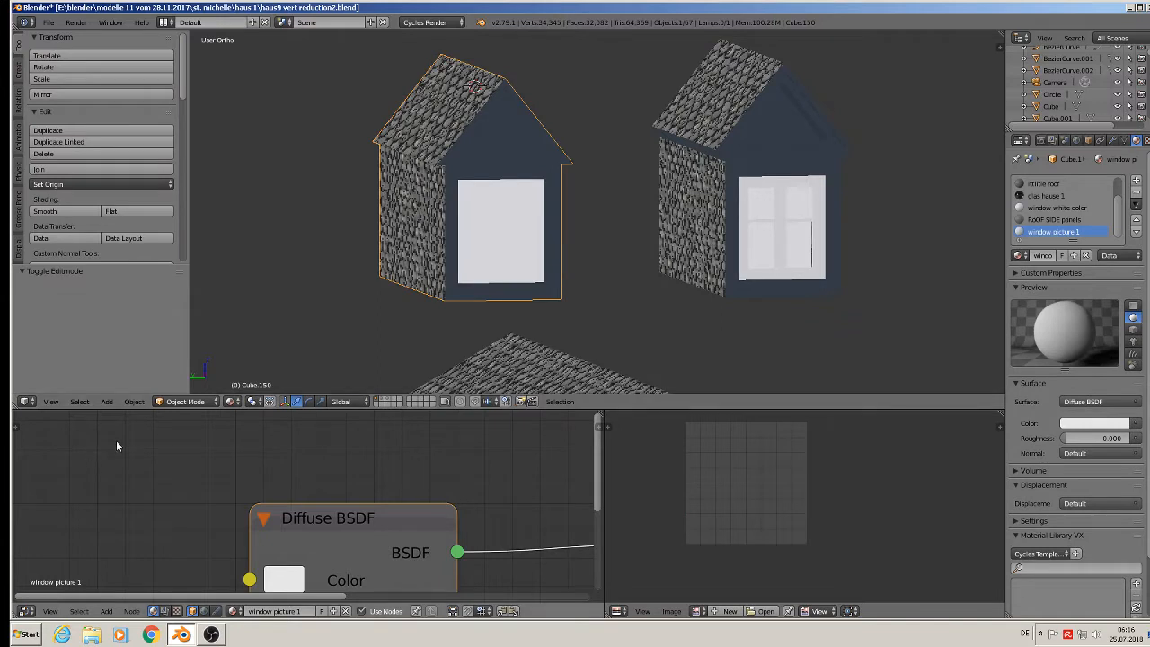
click(84, 183)
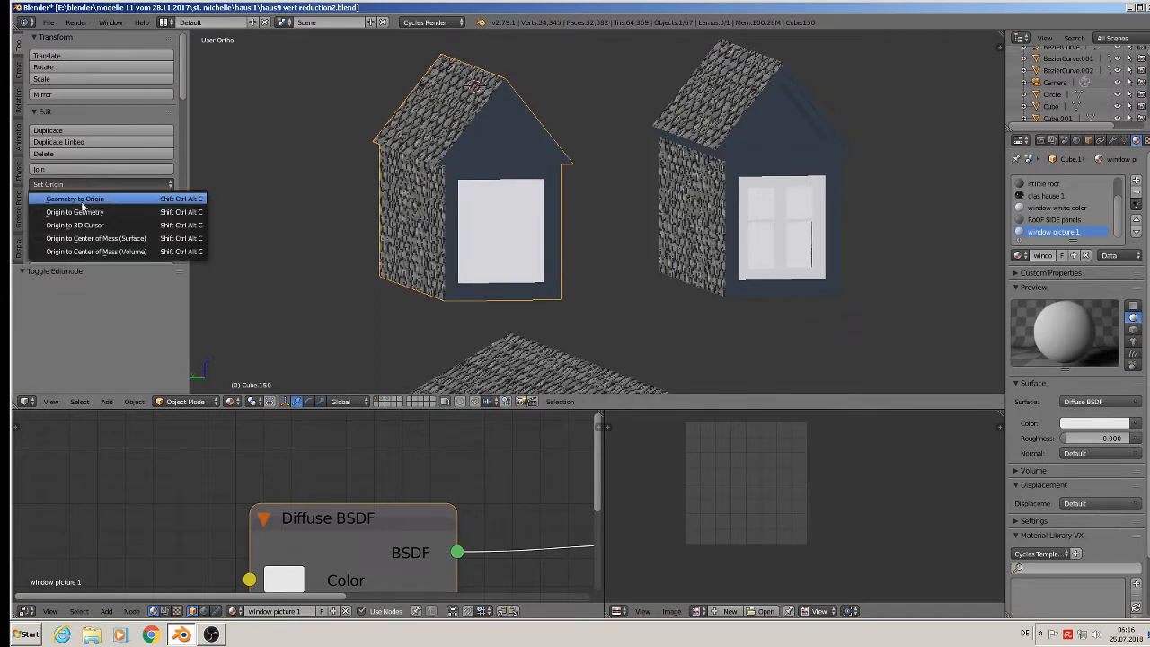
click(81, 212)
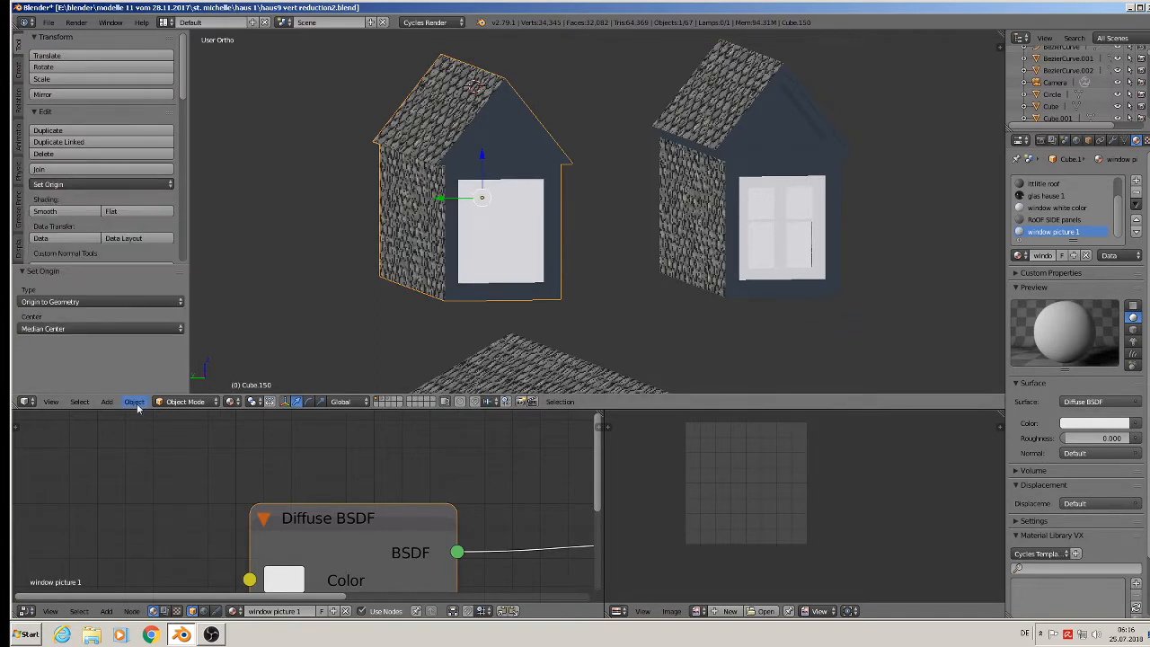
click(134, 402)
mouse_move(149, 314)
click(309, 345)
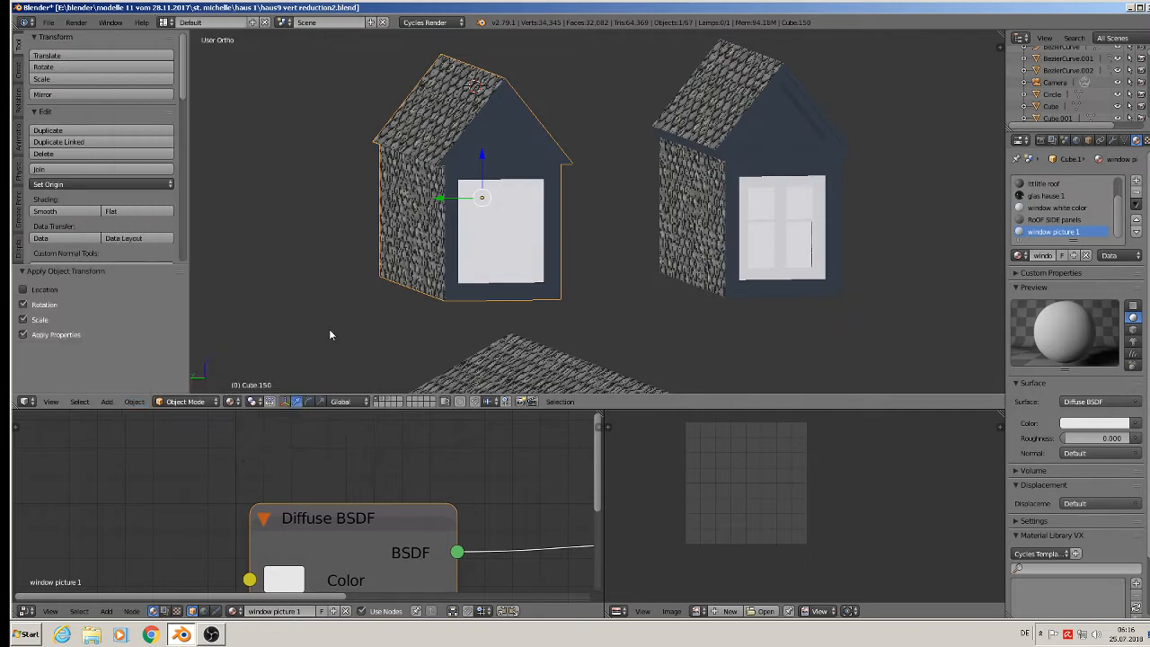
Unwrap the entire dormer mesh and inspect the window frame islands in the UV layout
key(Tab)
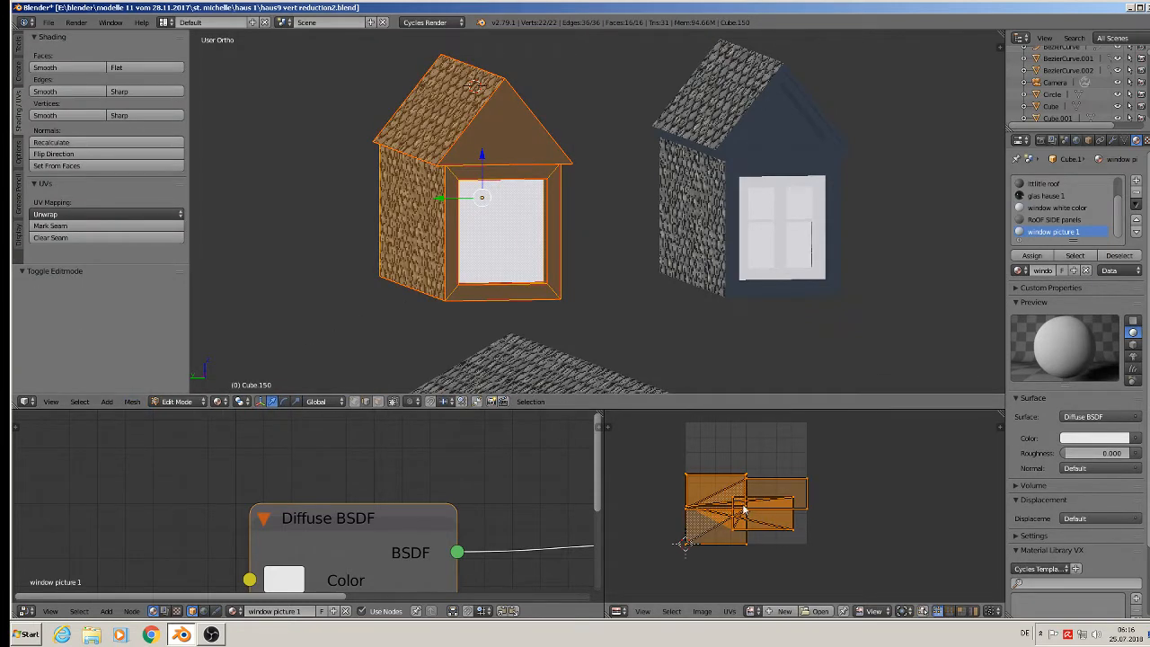
key(u)
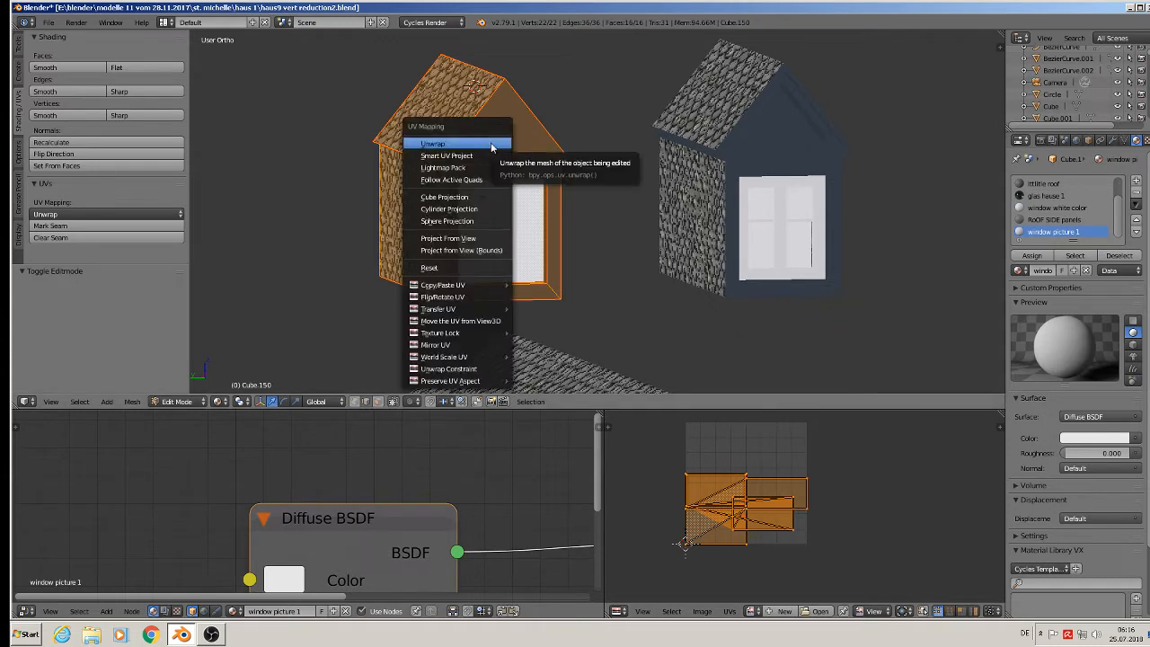
click(490, 144)
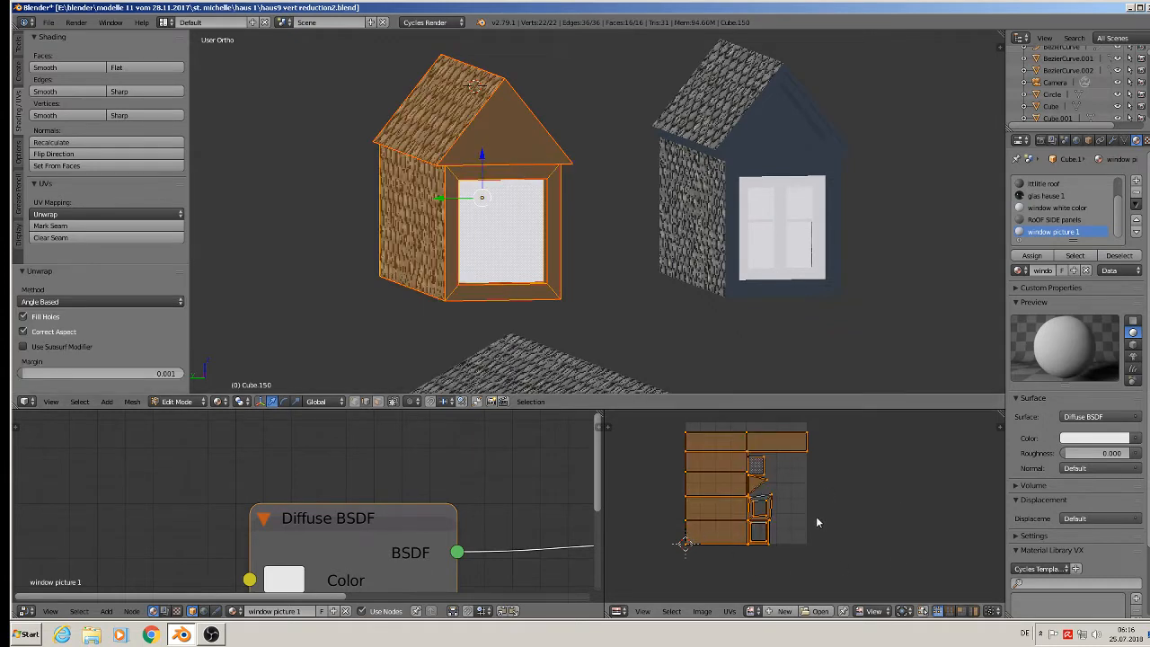
scroll(814, 520, up, 4)
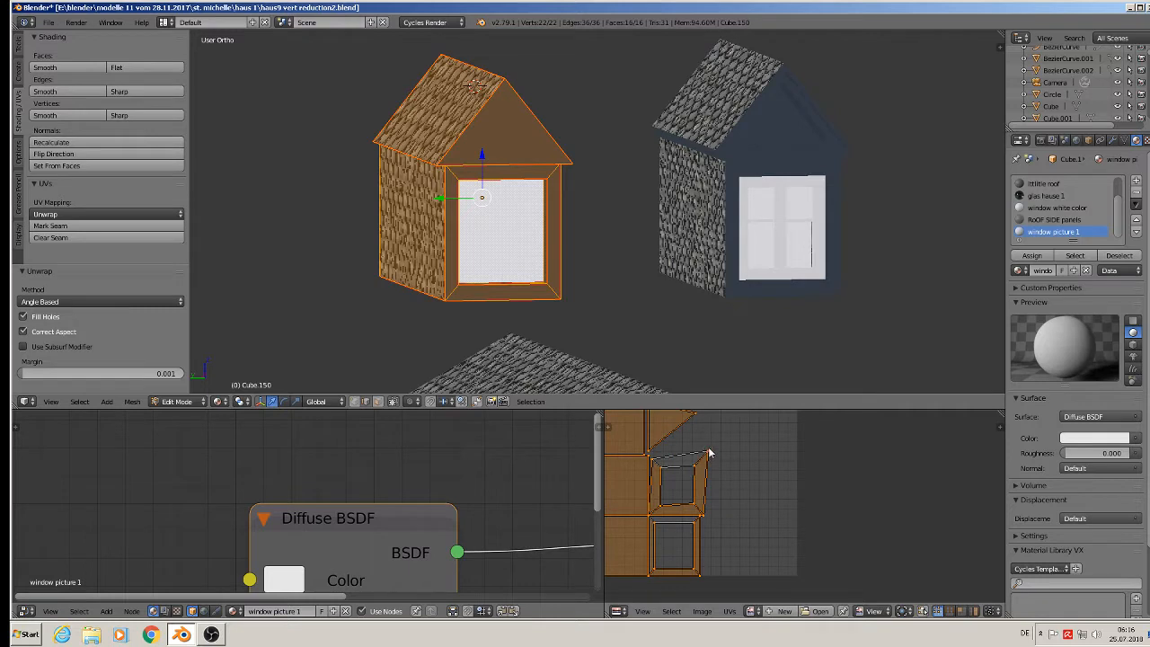
scroll(741, 464, up, 1)
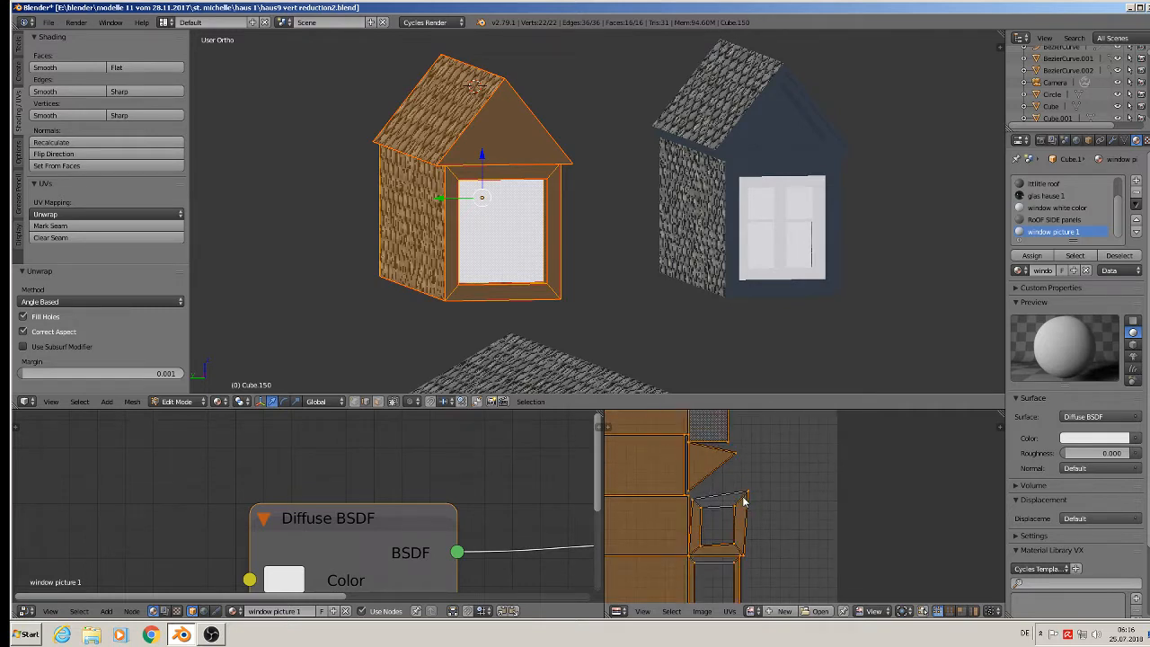
scroll(663, 303, up, 5)
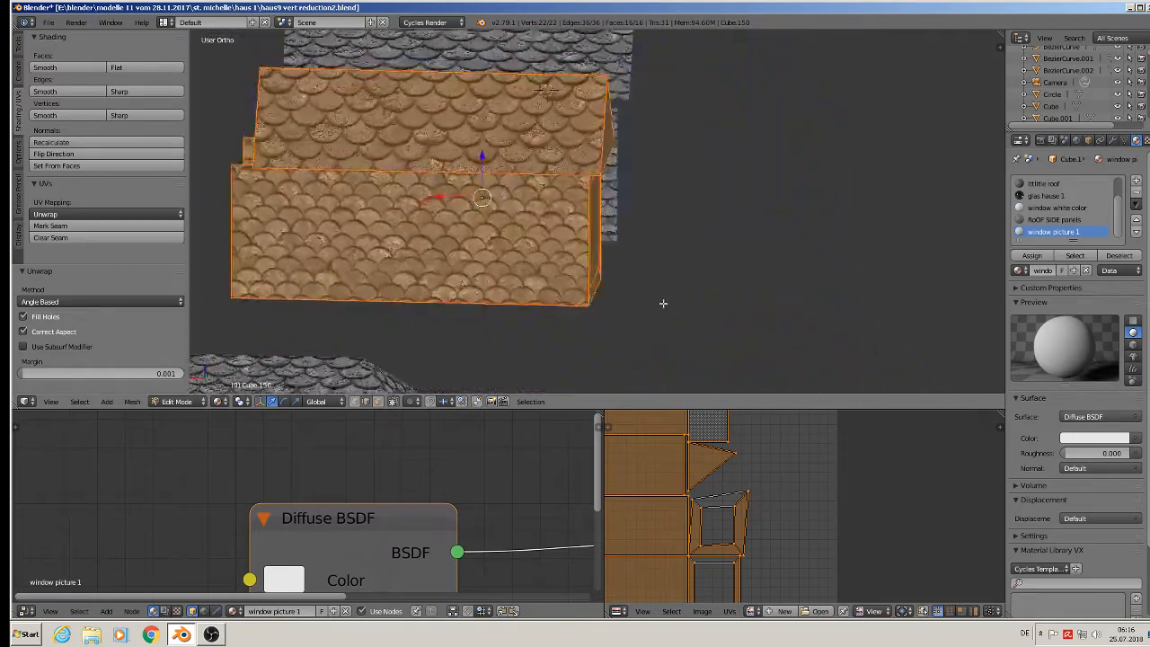
middle_drag(663, 303, 559, 293)
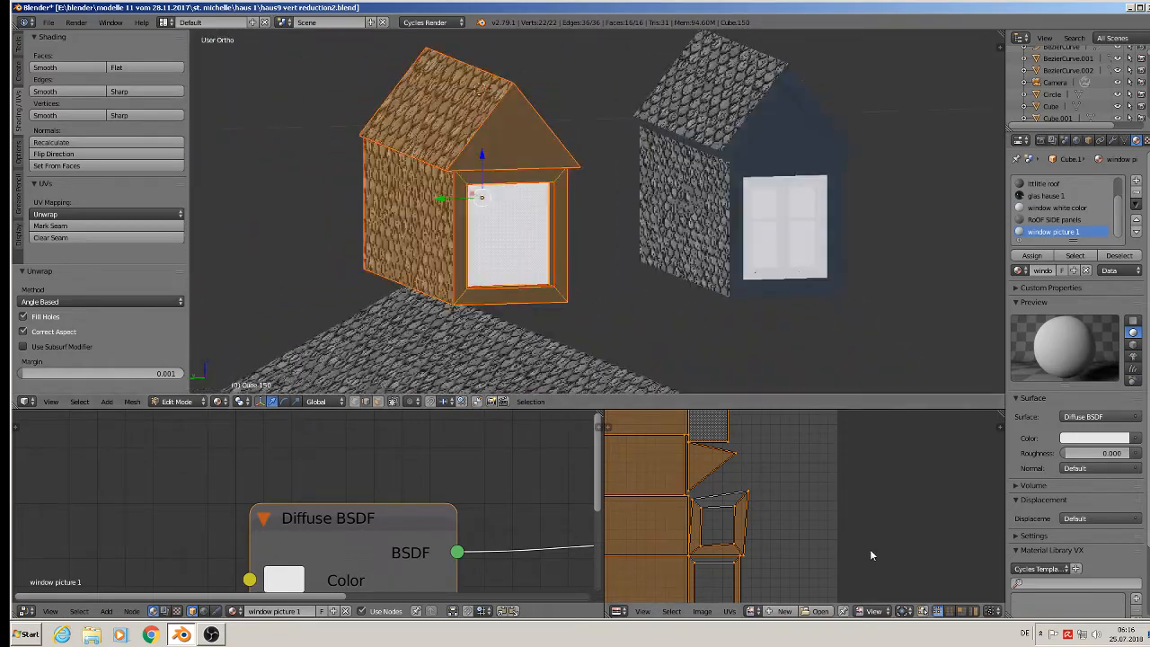
right_click(748, 493)
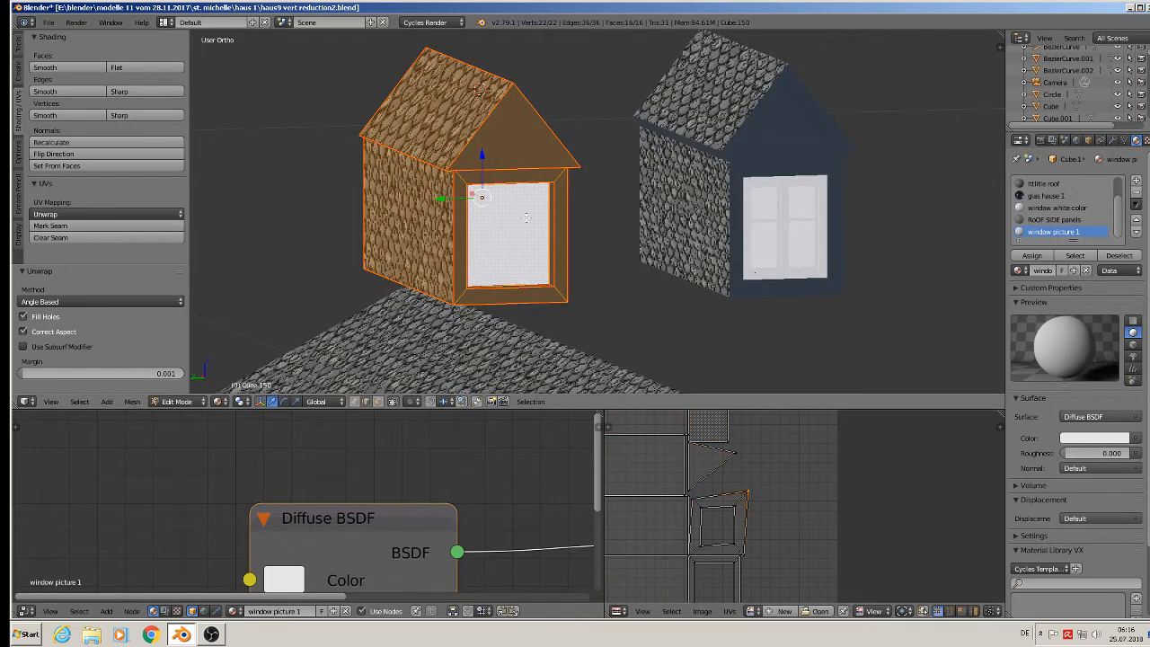
key(a)
key(a)
key(a)
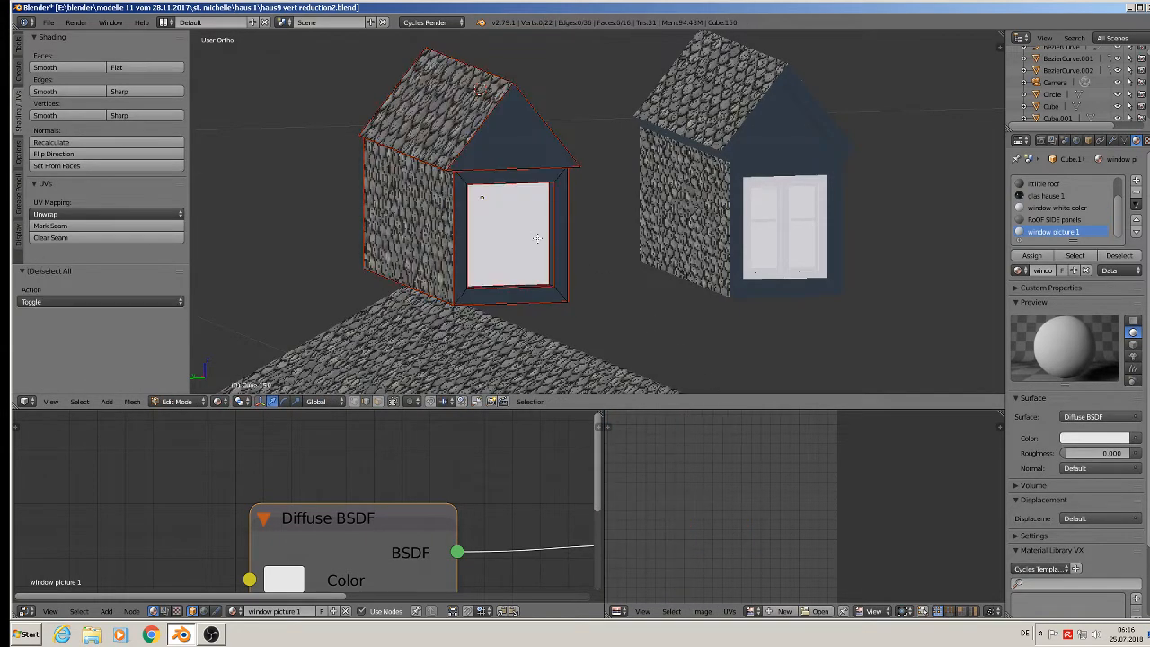
key(a)
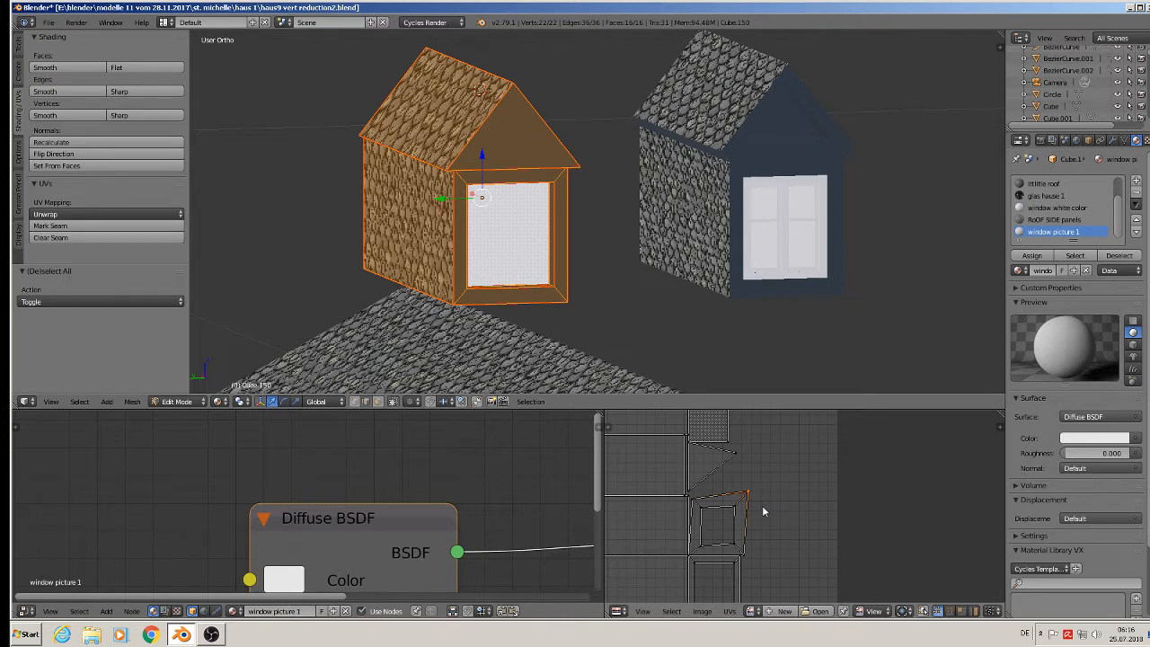
right_click(704, 505)
Enable selection sync between the UV layout and the mesh, and select the outer side edge of the distorted window frame island
click(925, 614)
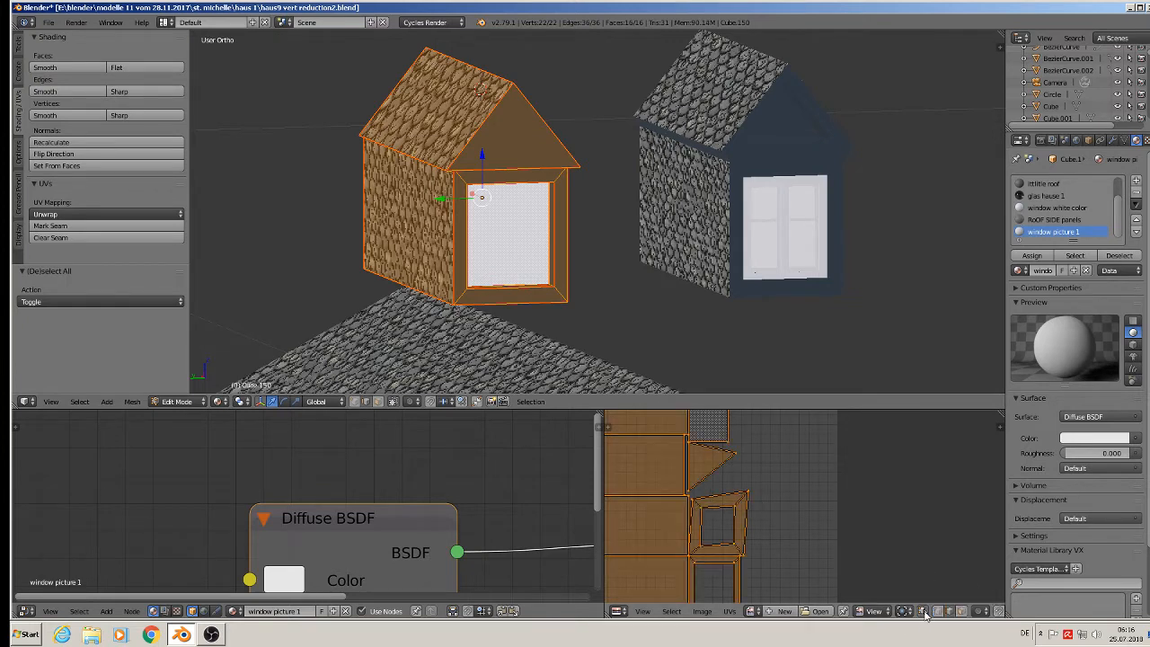
right_click(748, 496)
right_click(751, 500)
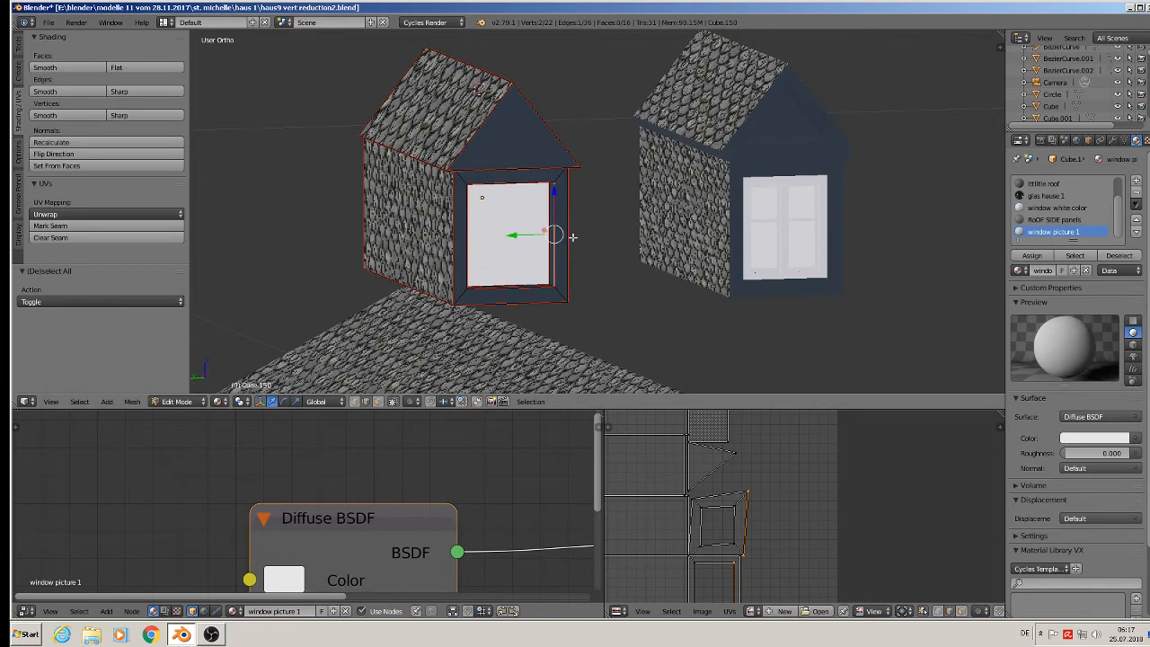
right_click(725, 491)
scroll(563, 183, up, 3)
middle_drag(552, 184, 581, 153)
right_click(743, 519)
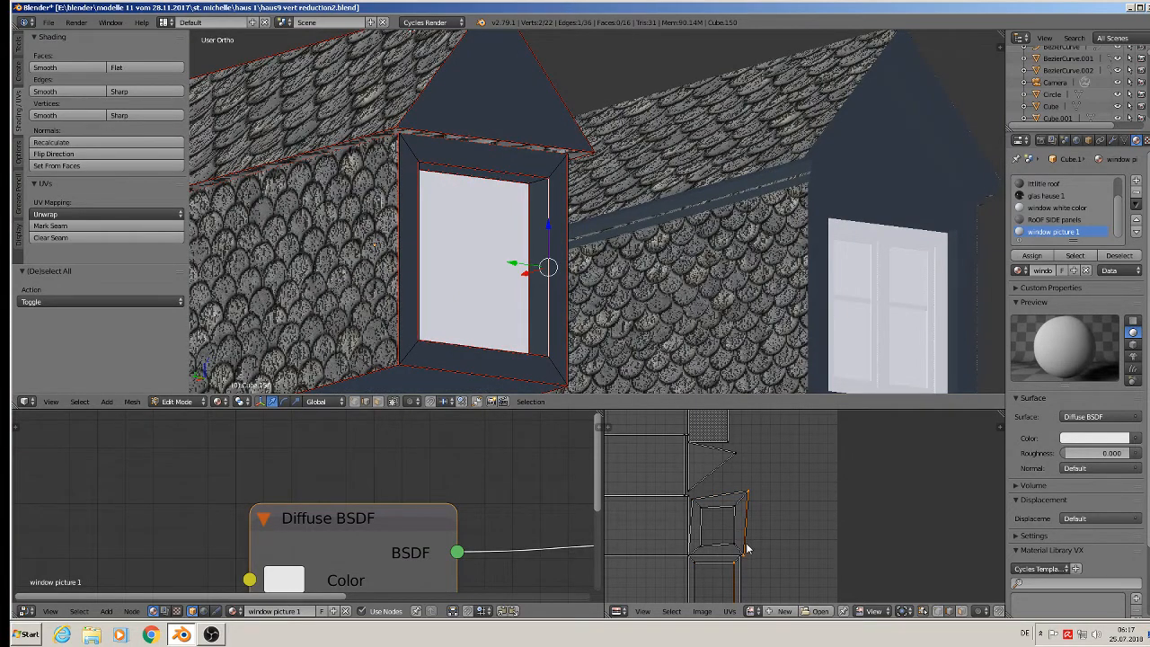
Mark seams on the reveal edge at the window recess's lower corner and the adjoining diagonal edge of the front frame
middle_drag(539, 234, 508, 415)
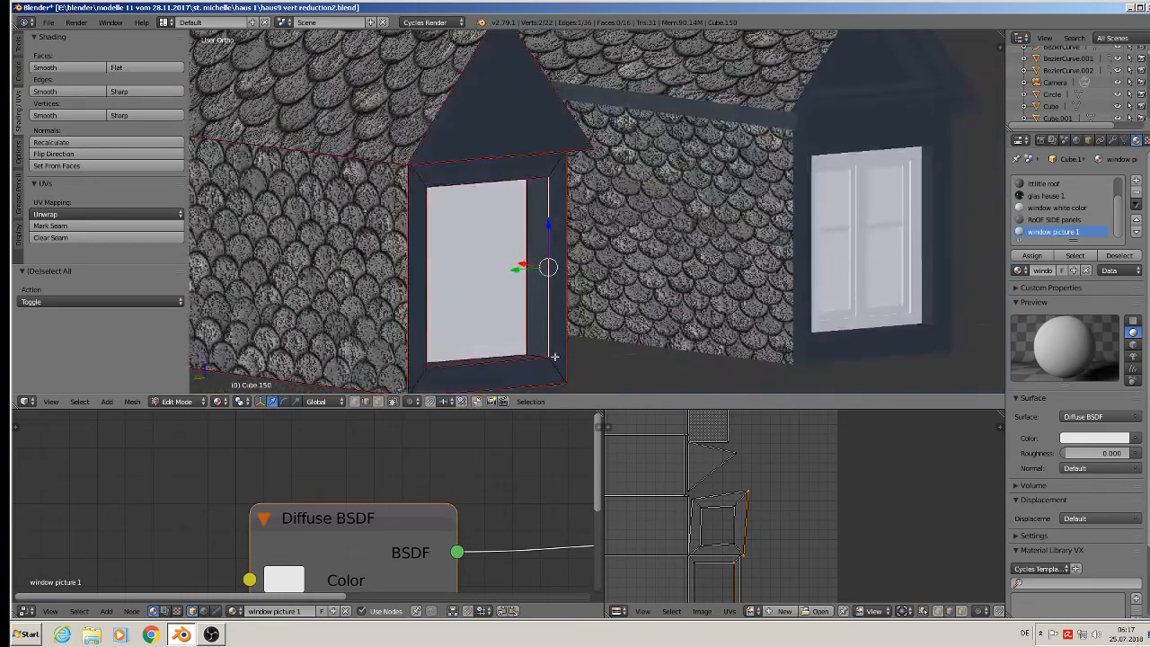
middle_drag(520, 328, 545, 342)
scroll(543, 340, up, 2)
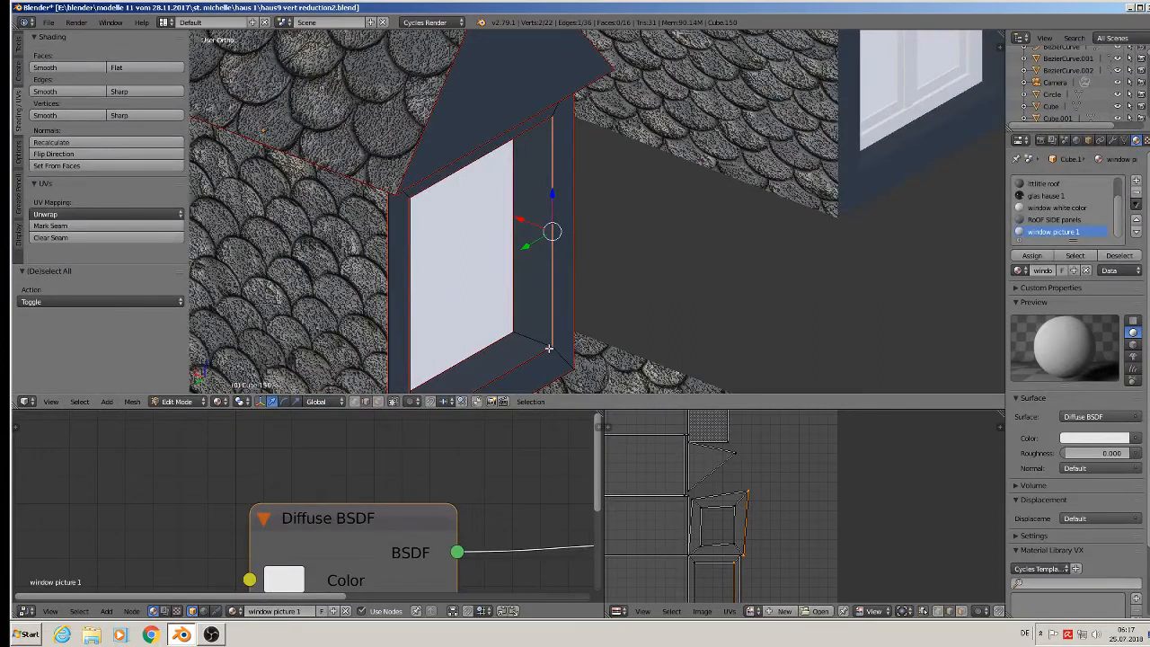
shift+right_click(536, 341)
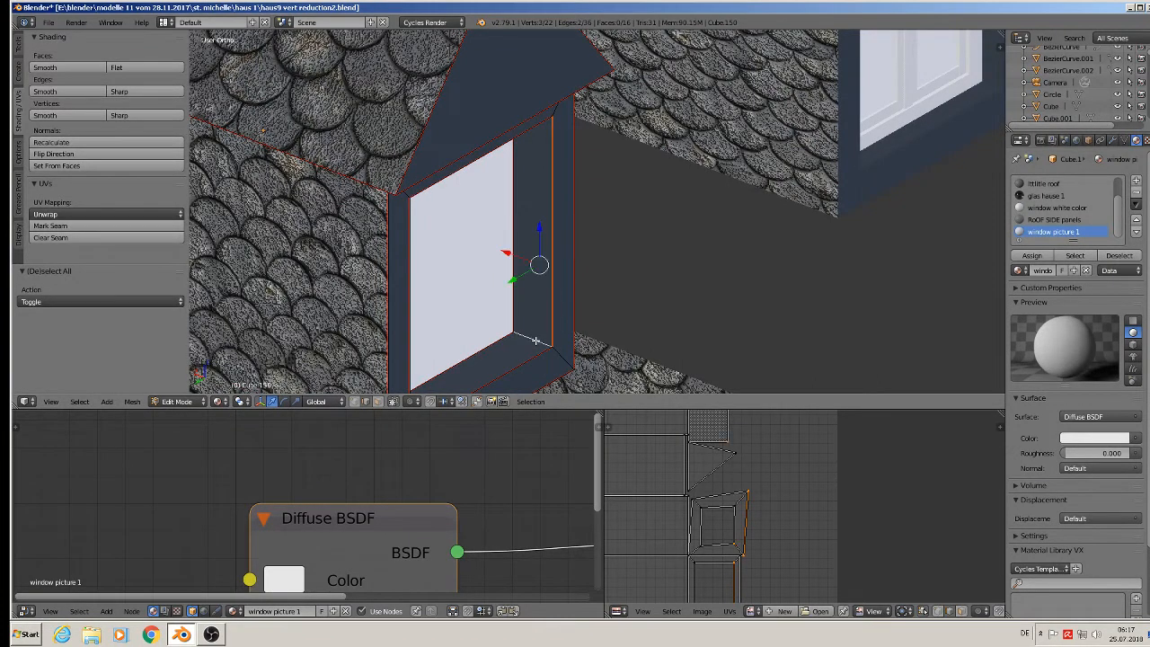
shift+right_click(542, 344)
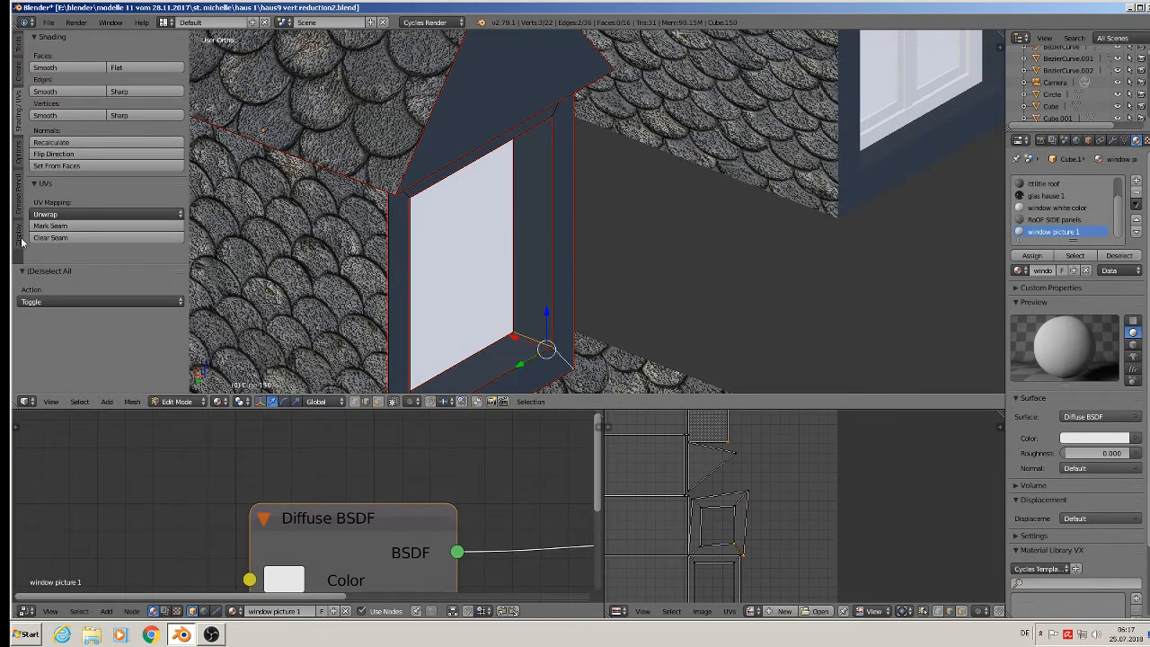
click(61, 226)
scroll(529, 247, down, 3)
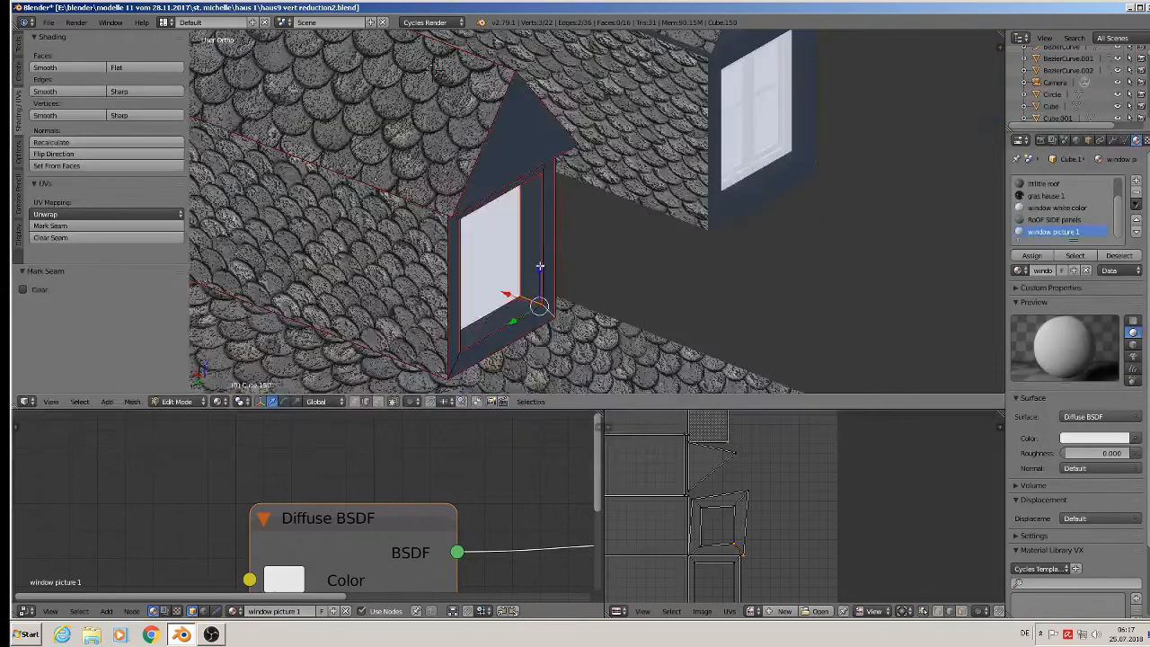
Unwrap the entire dormer mesh again with the added seams and inspect the gable and frame islands in the UV layout
key(a)
key(a)
key(u)
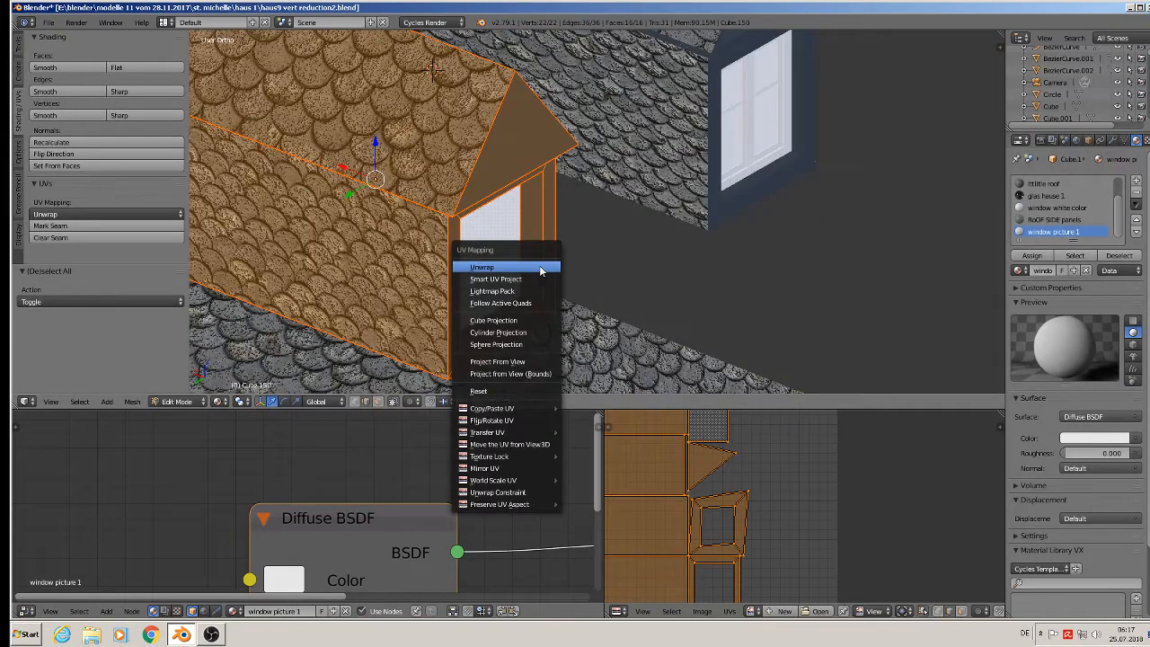
click(540, 270)
scroll(763, 472, down, 2)
scroll(772, 481, up, 1)
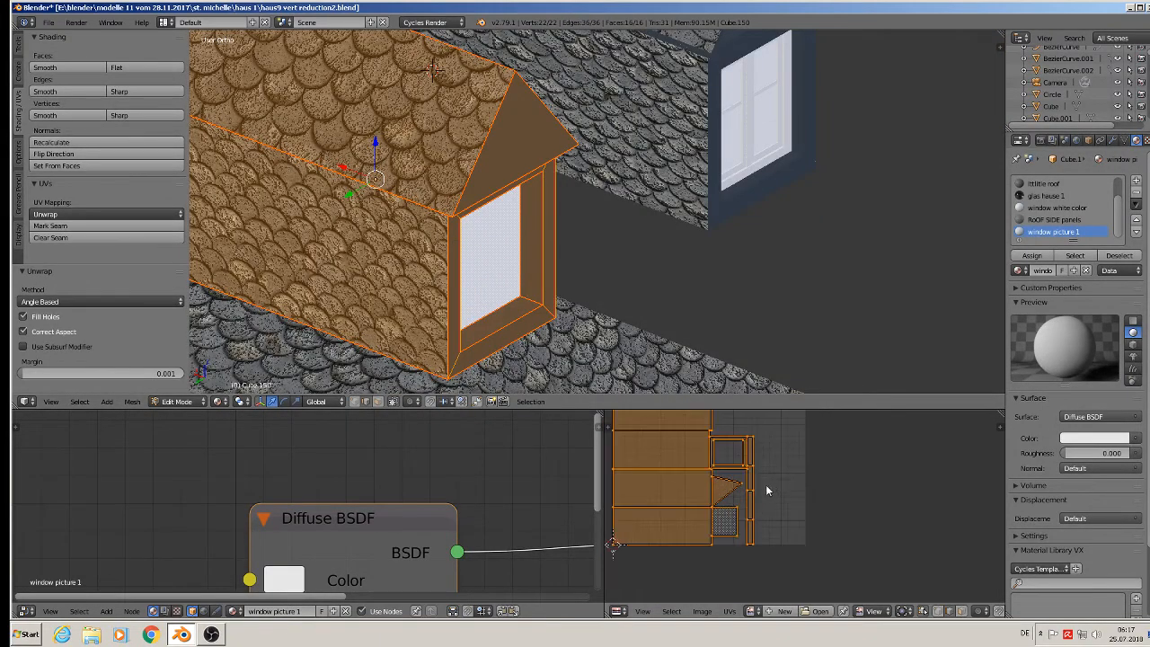
scroll(768, 490, up, 2)
right_click(707, 486)
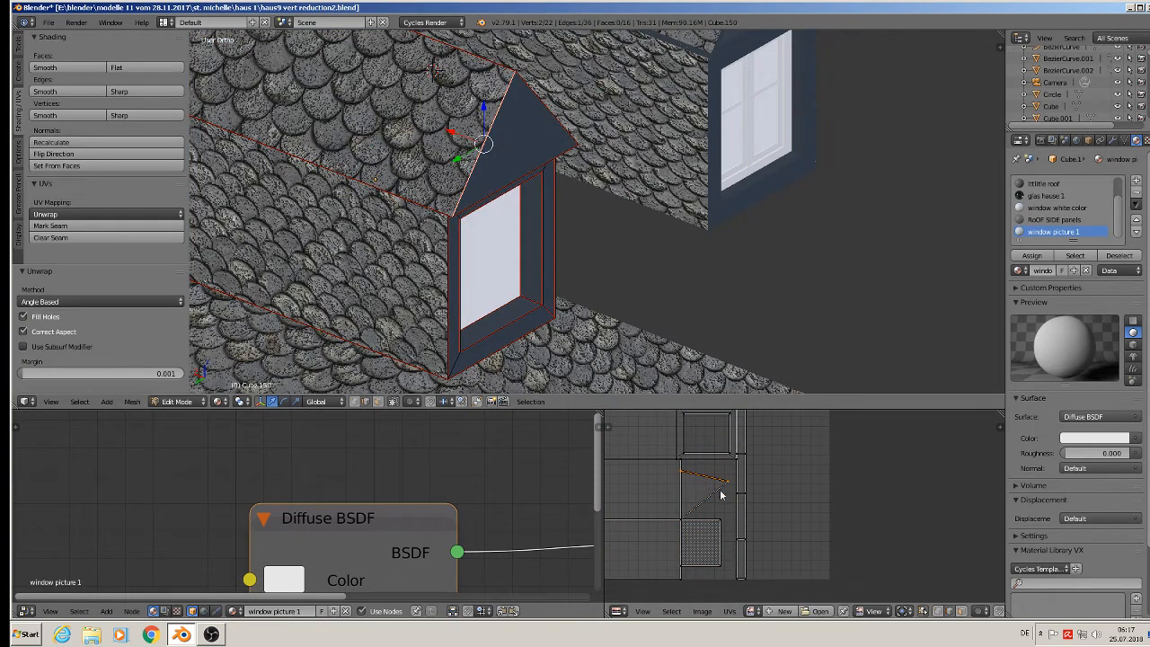
scroll(697, 510, down, 3)
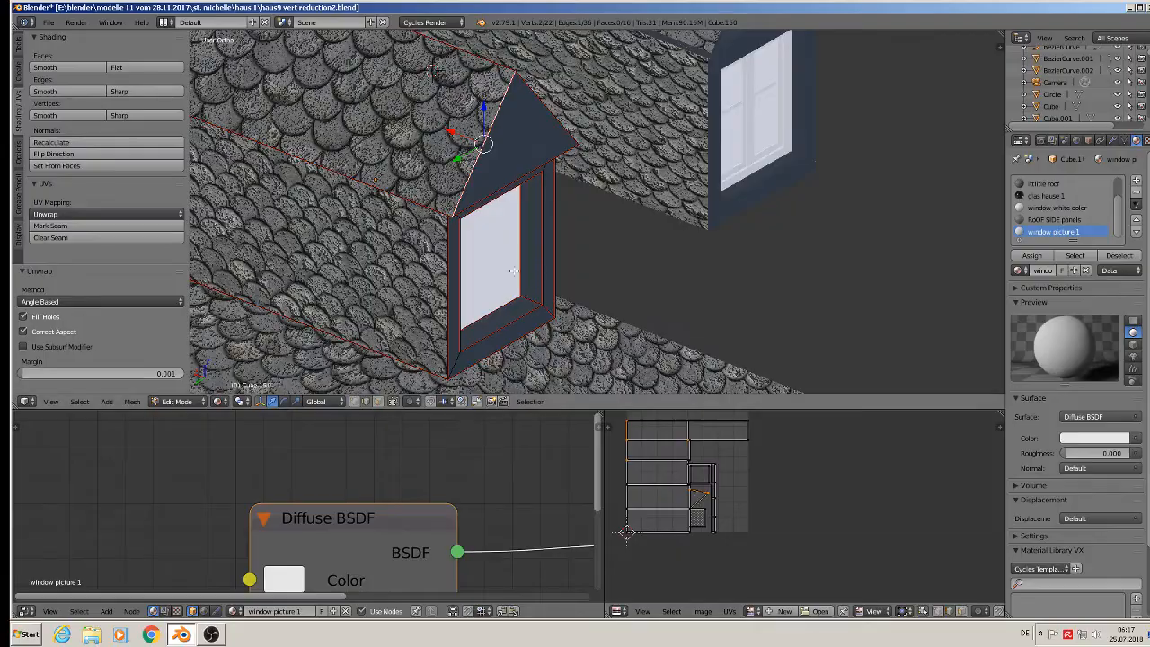
Leave mesh editing and move the rebuilt dormer -0.133 along Z down to the roof
middle_drag(509, 252, 477, 217)
scroll(477, 216, down, 1)
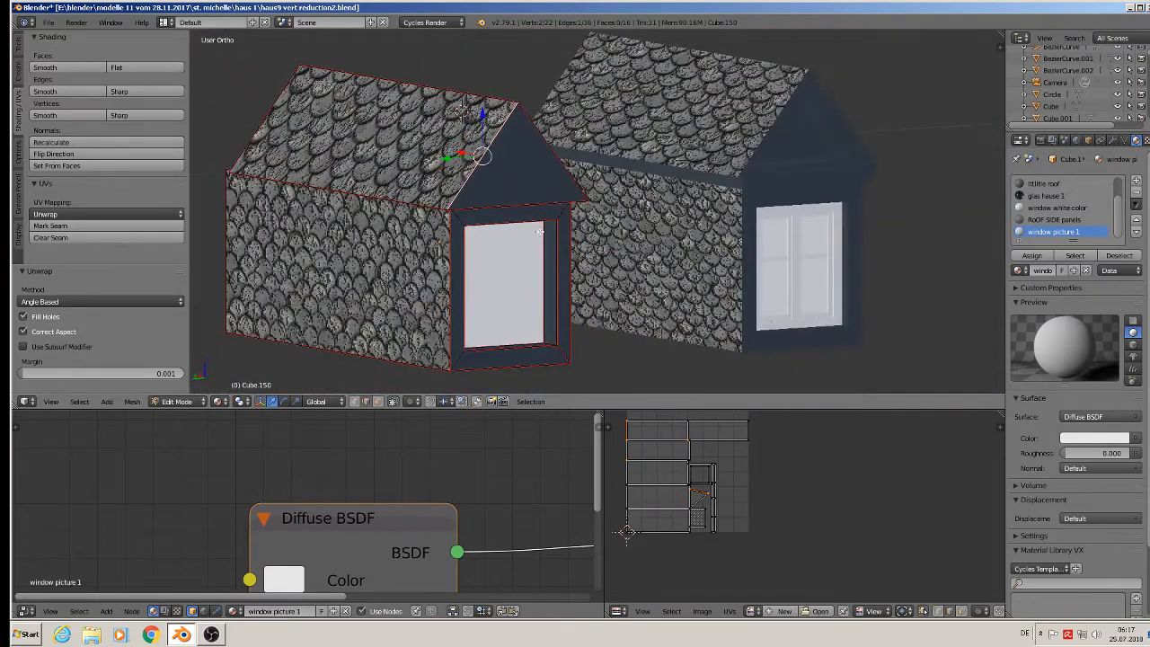
key(a)
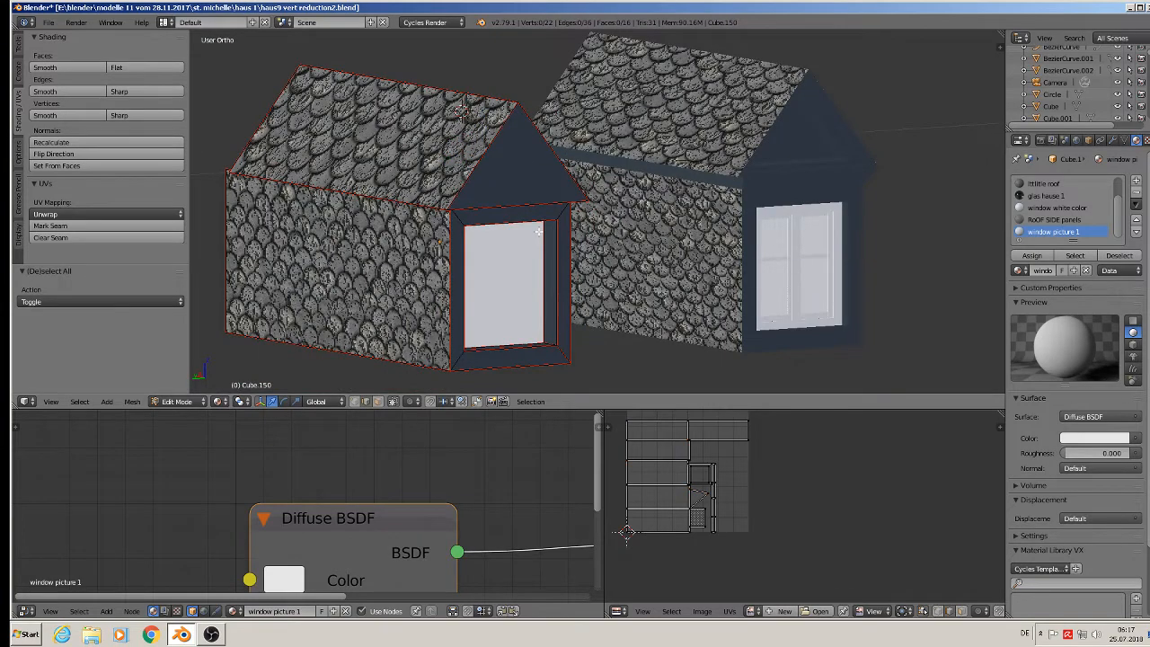
key(Tab)
scroll(539, 236, down, 5)
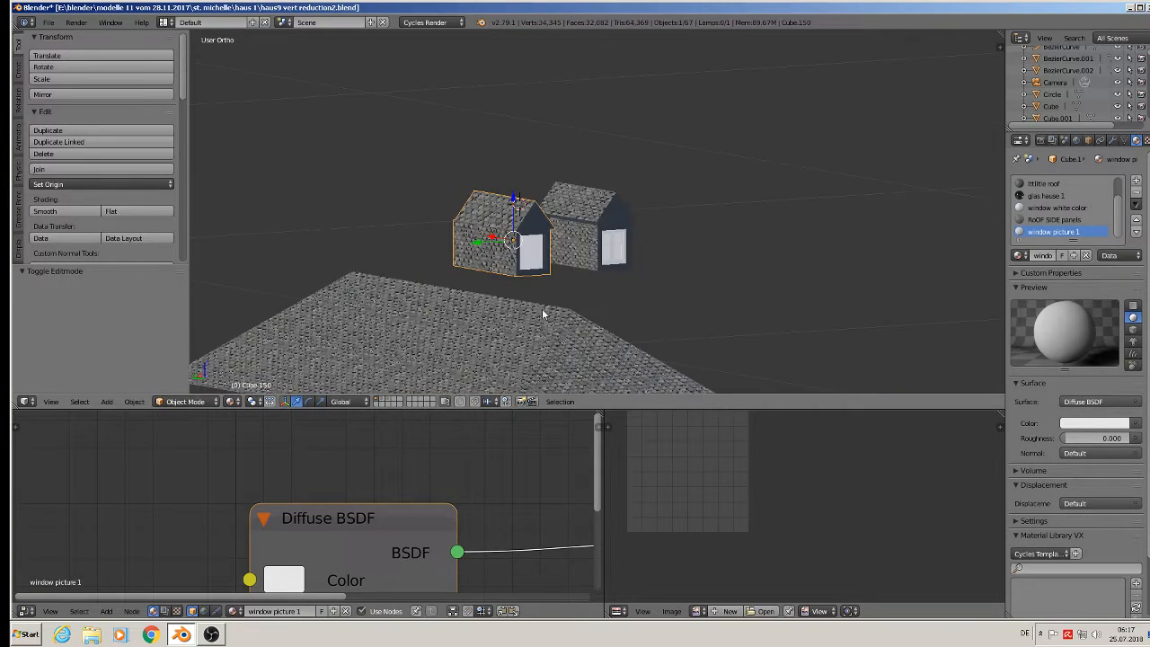
middle_drag(588, 259, 532, 258)
scroll(485, 241, down, 4)
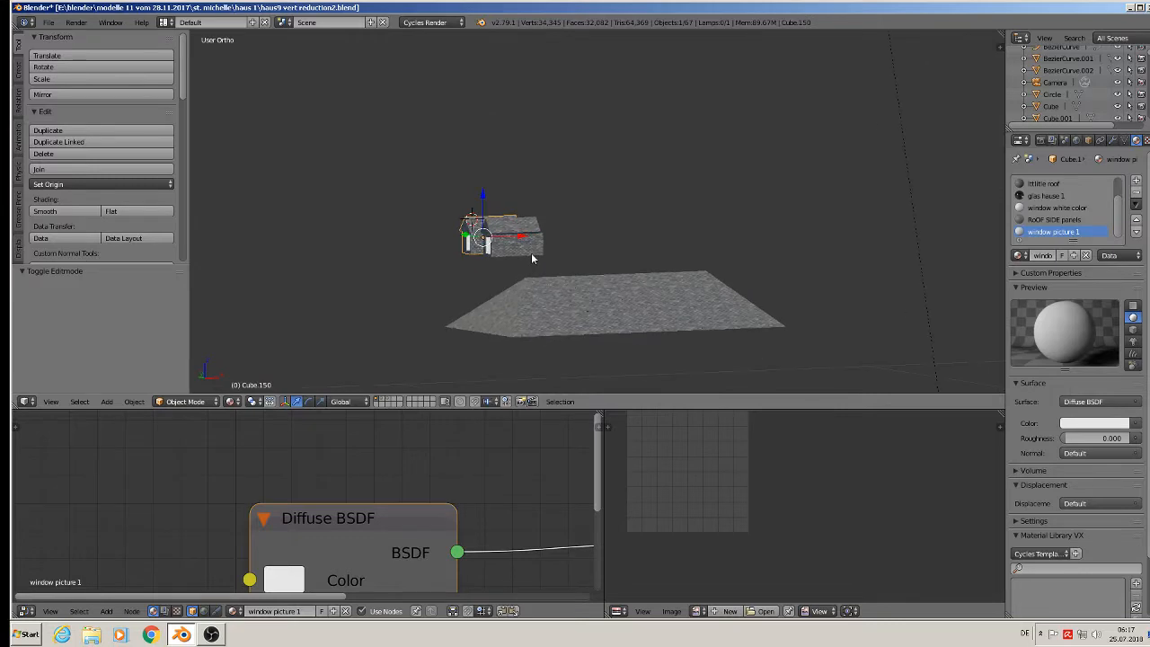
scroll(475, 235, up, 2)
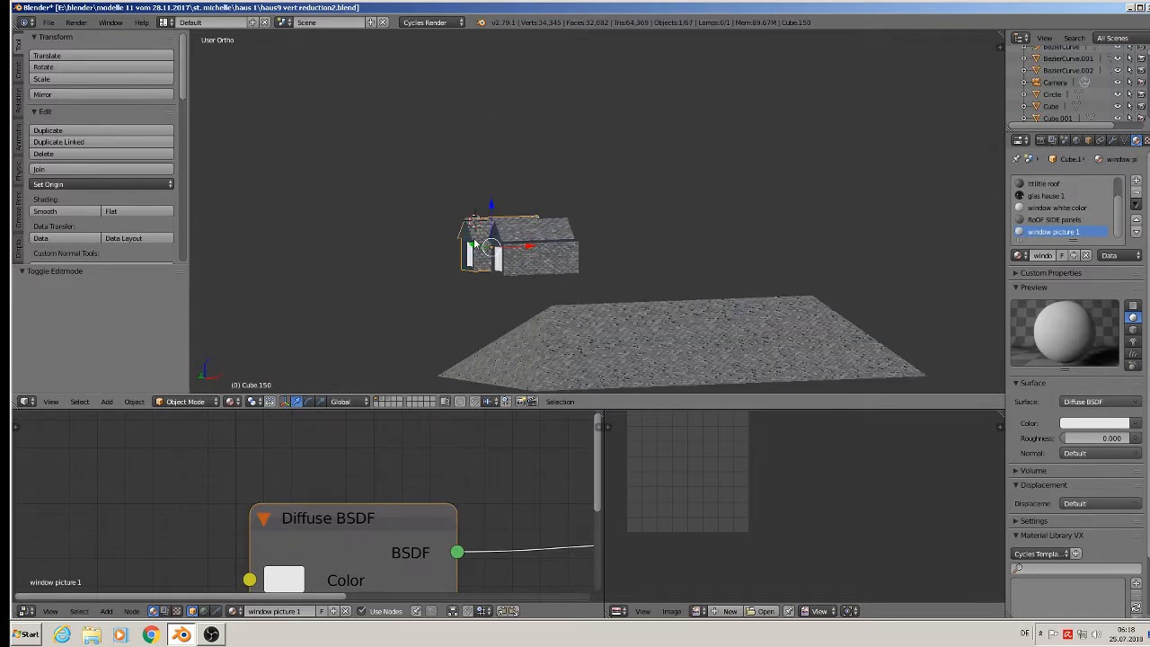
drag(491, 214, 523, 313)
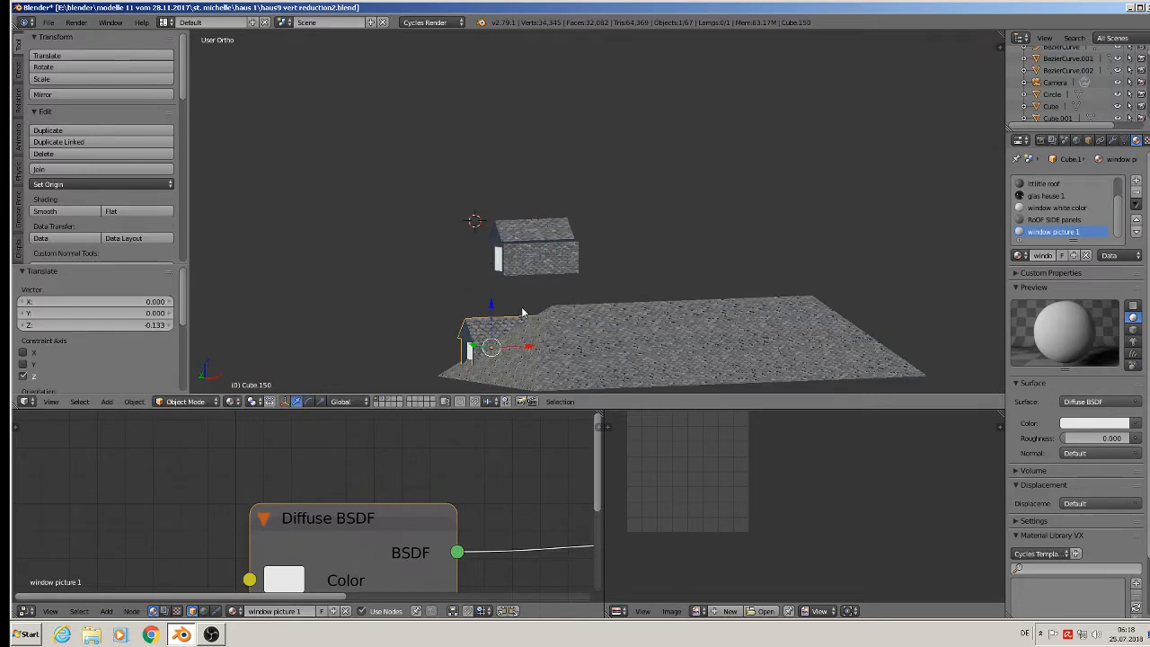
Move the dormer -0.088 along Y and -0.010 along X into the roof's hipped end slope
middle_drag(523, 313, 413, 323)
drag(386, 305, 446, 301)
middle_drag(446, 301, 352, 297)
scroll(523, 269, up, 1)
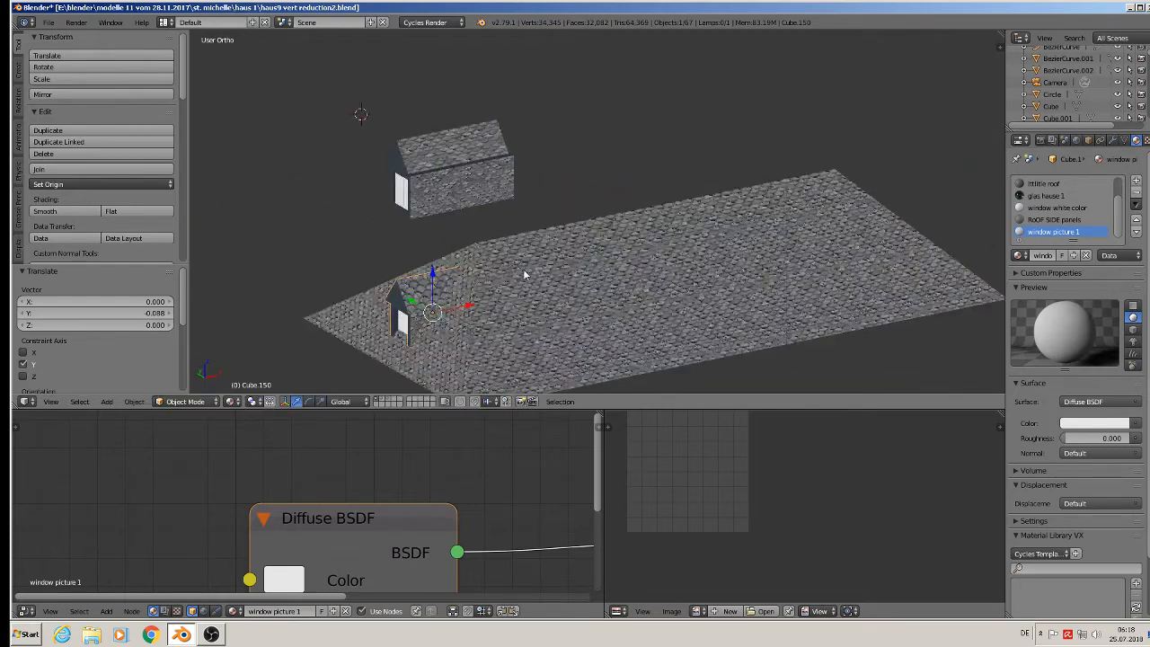
scroll(524, 272, down, 1)
scroll(488, 292, up, 1)
key(g)
key(x)
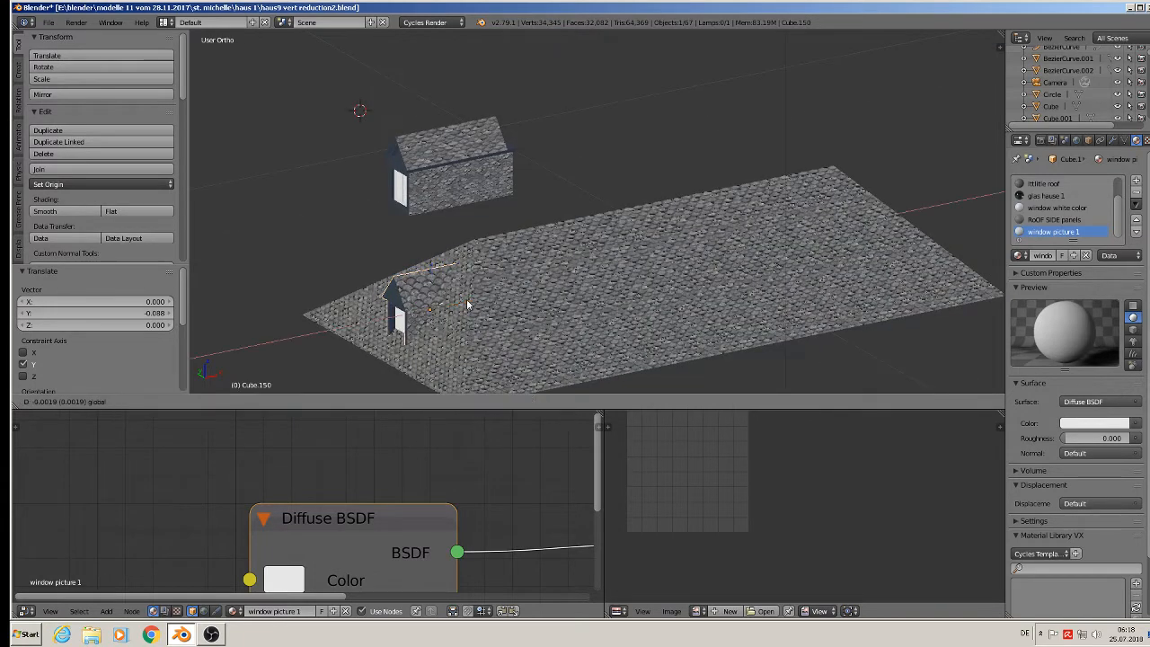
click(461, 307)
scroll(461, 308, down, 1)
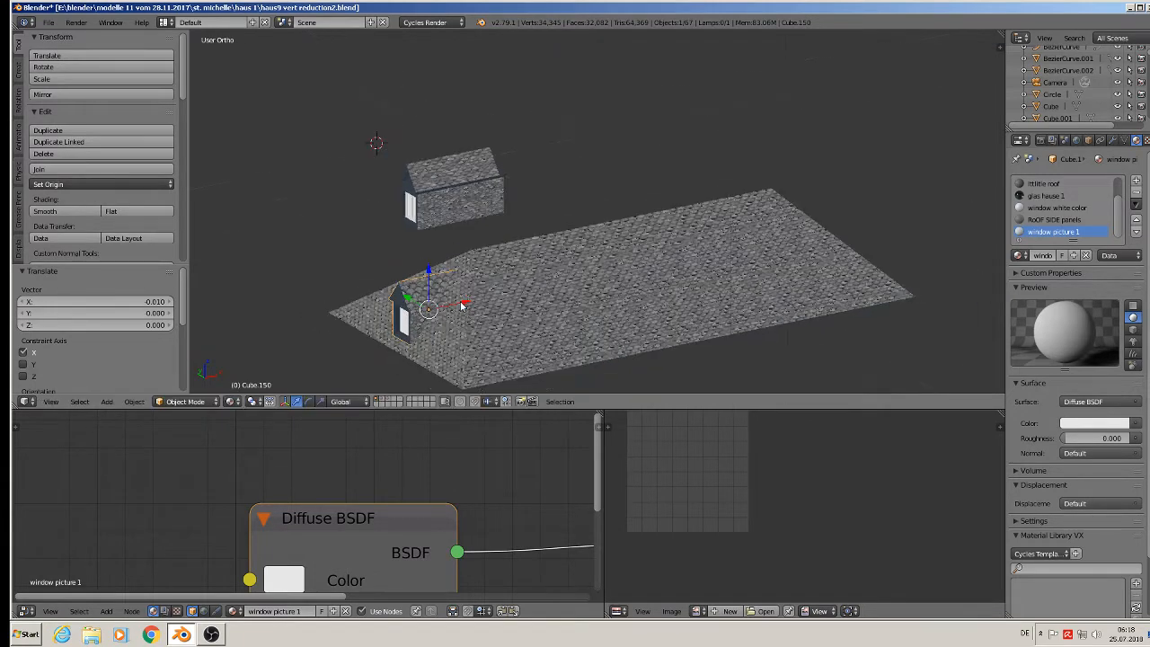
Duplicate the dormer and move the copy 0.496 along X to the opposite end of the roof
scroll(479, 310, down, 2)
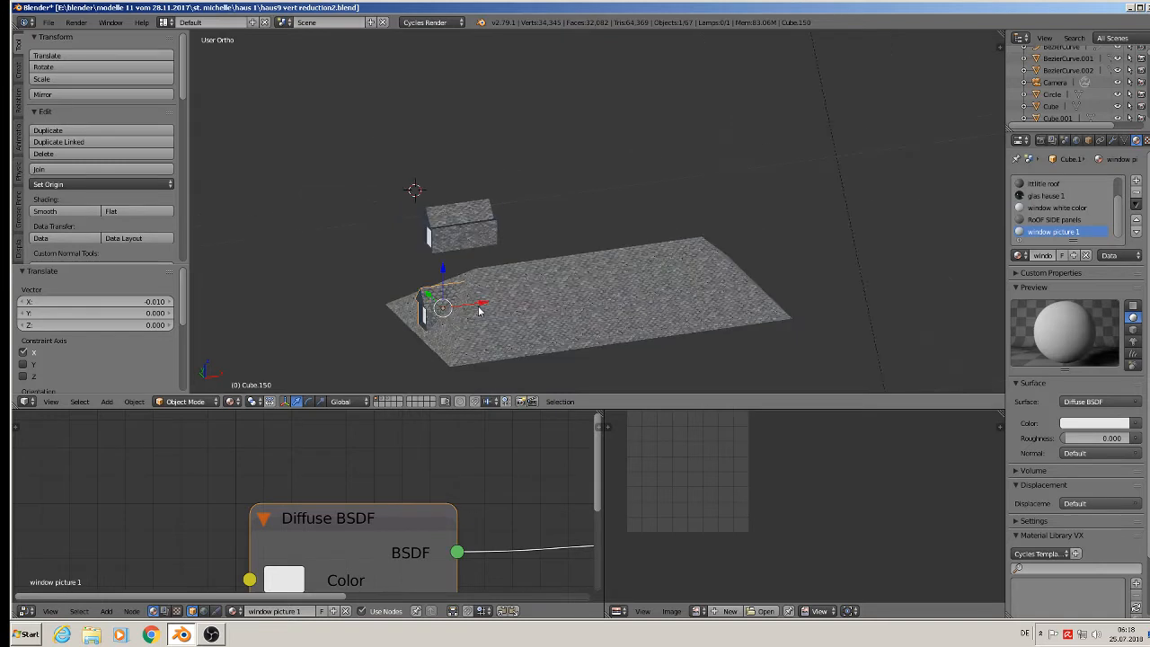
key(shift+d)
key(Escape)
key(g)
key(x)
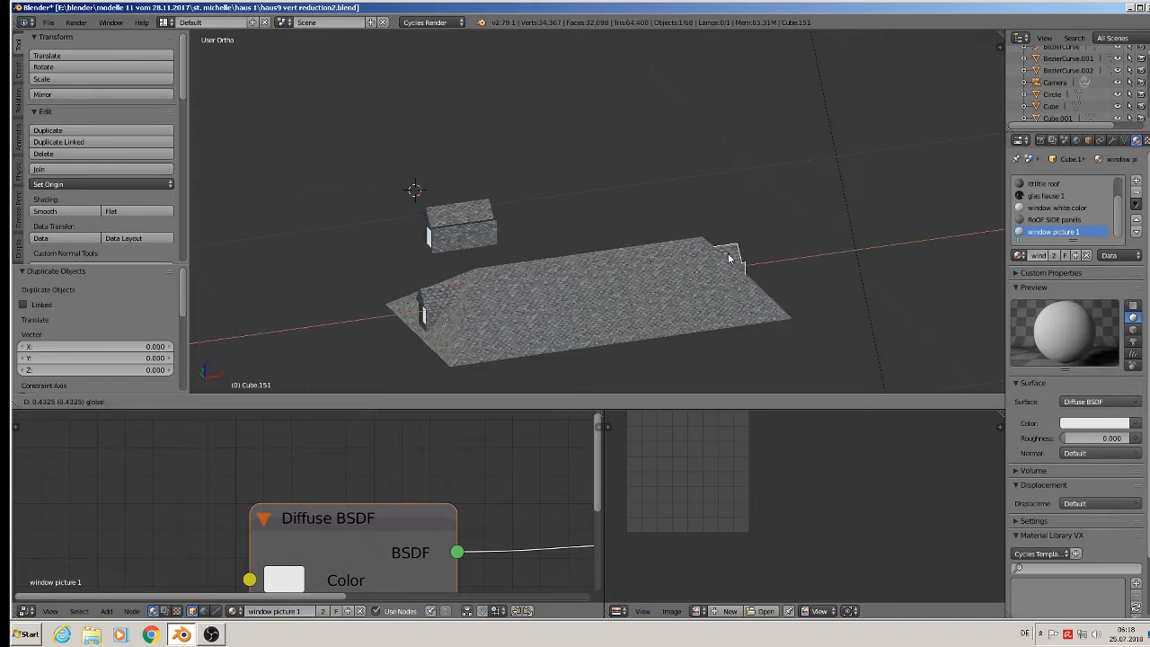
click(763, 294)
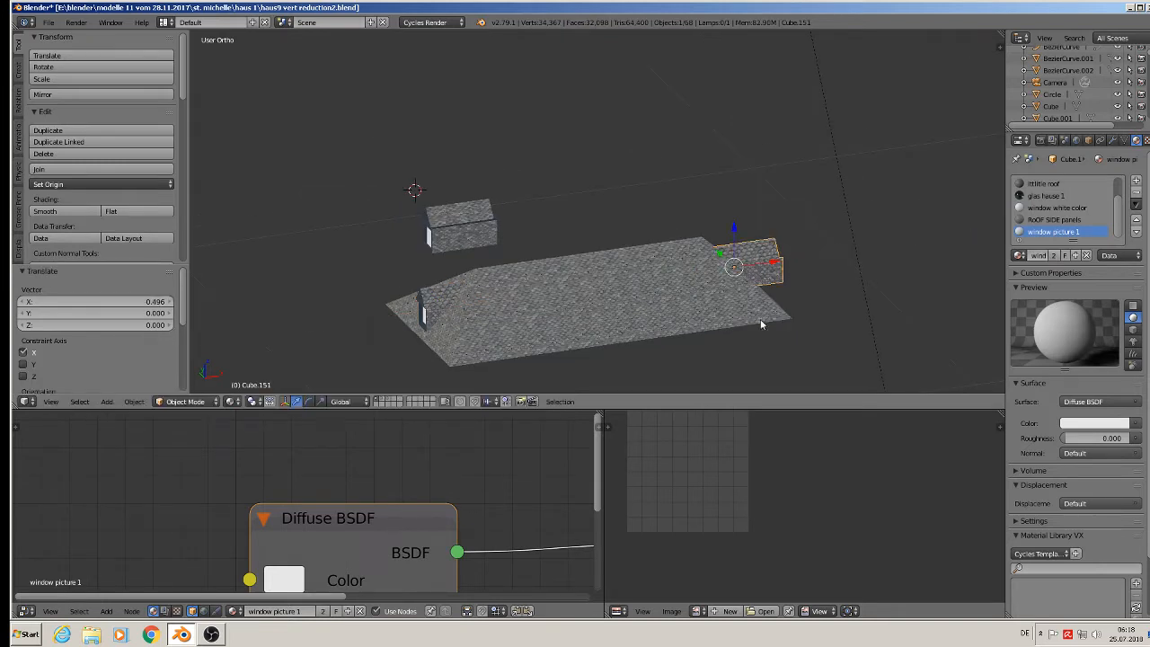
Rotate the copied dormer 180° about Z and shift it -0.002 along X on the far end slope
key(r)
key(z)
key(Escape)
text(rz180)
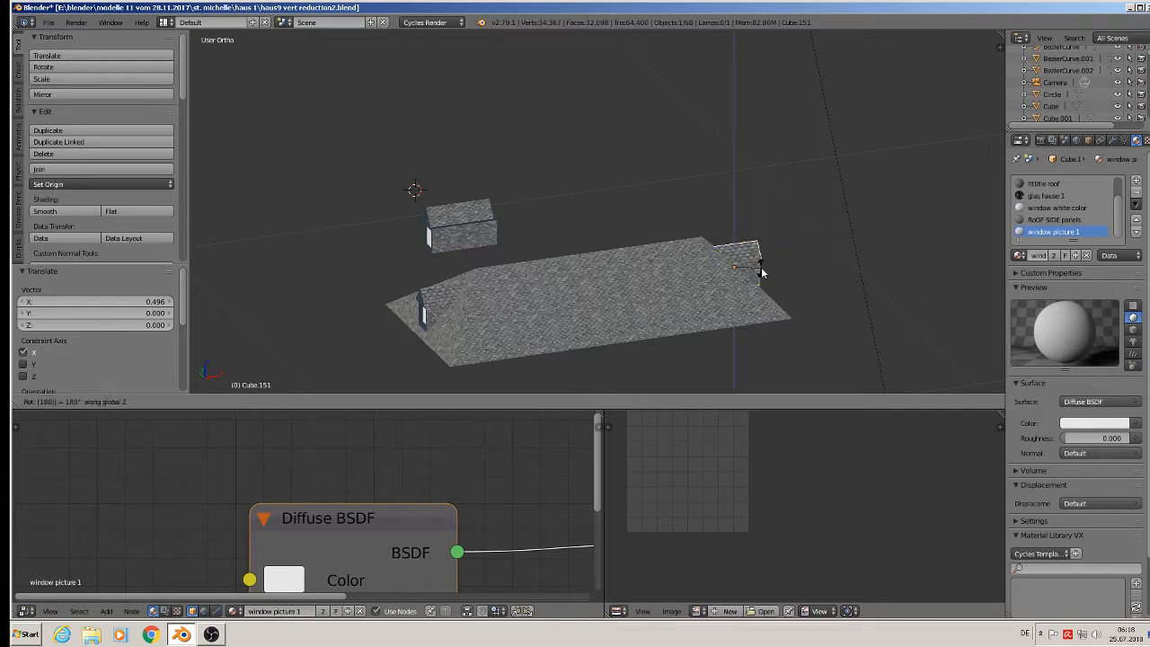
key(Return)
drag(772, 268, 771, 268)
middle_drag(771, 268, 710, 267)
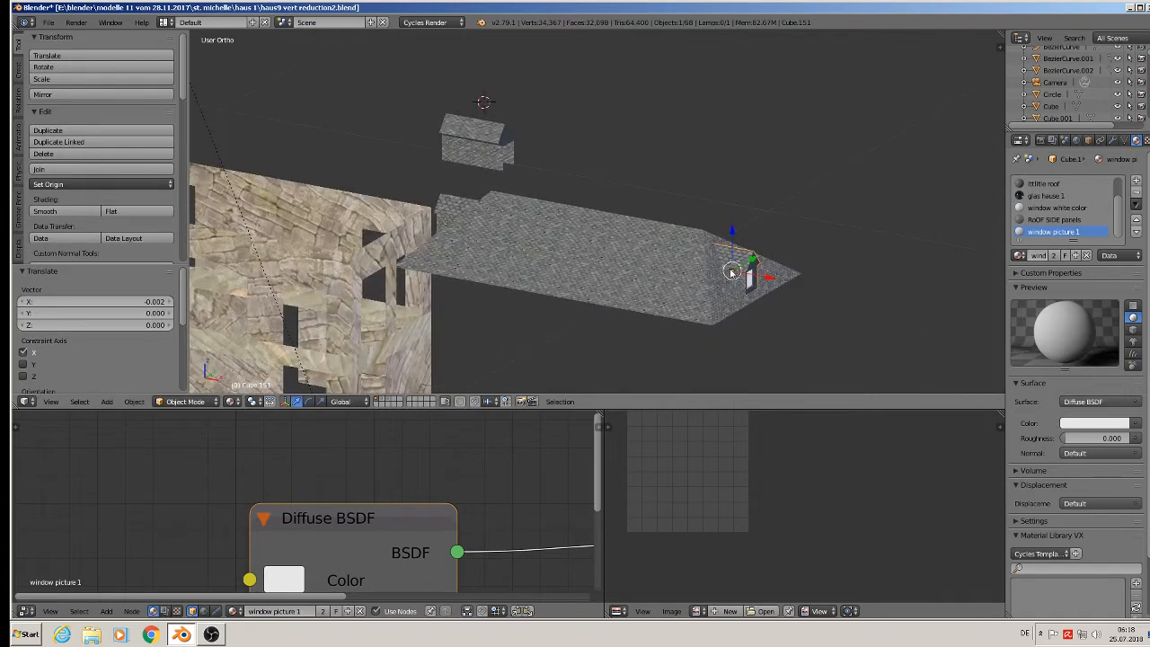
Duplicate the far-end dormer, move the copy -0.361 along X, and rotate it 90° about Z
key(shift+d)
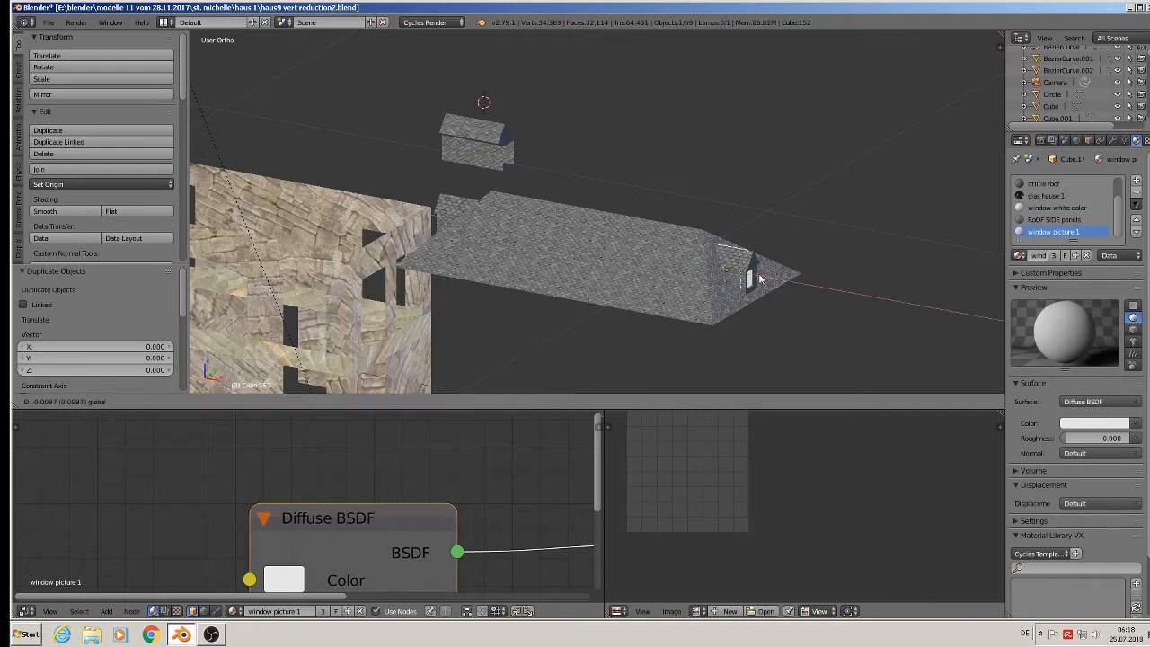
key(x)
click(569, 236)
text(rz)
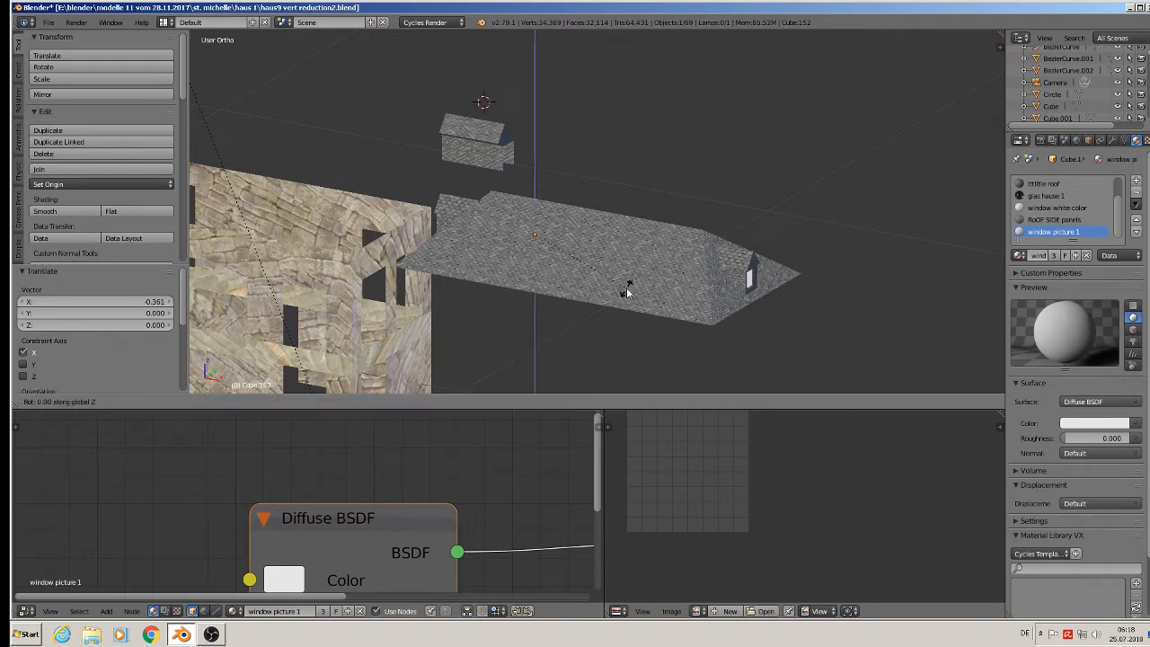
text(90)
key(Return)
middle_drag(562, 257, 489, 254)
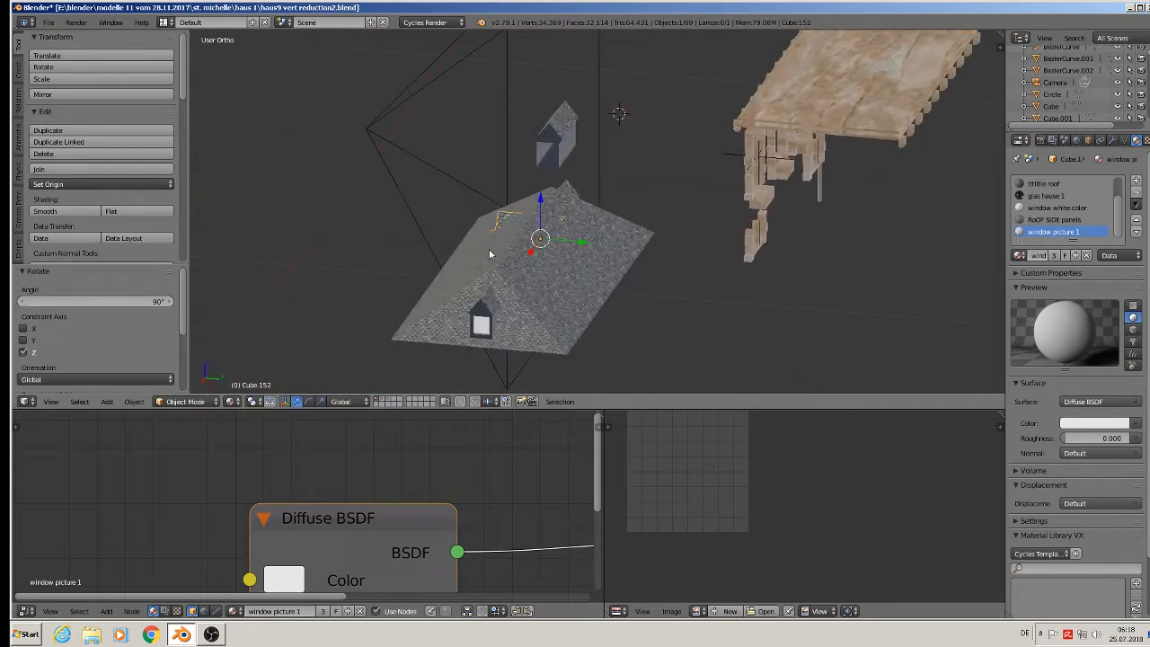
Move the rotated dormer 0.093 along Y onto the long roof slope and nudge it slightly along X
key(g)
key(y)
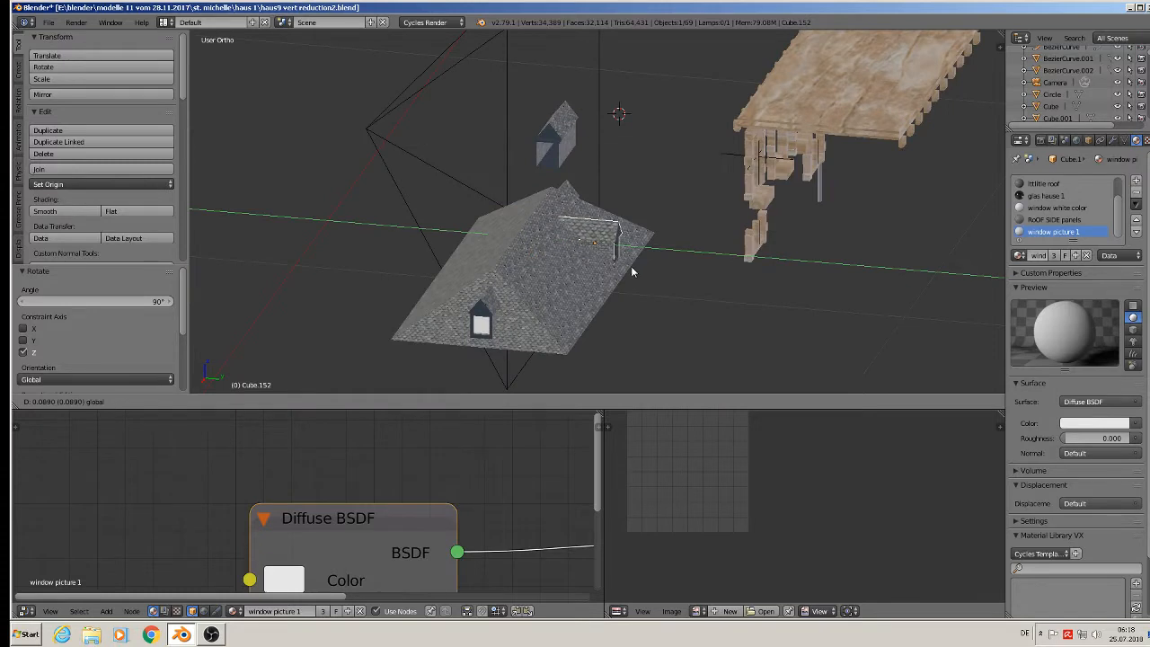
click(634, 273)
key(KP_Divide)
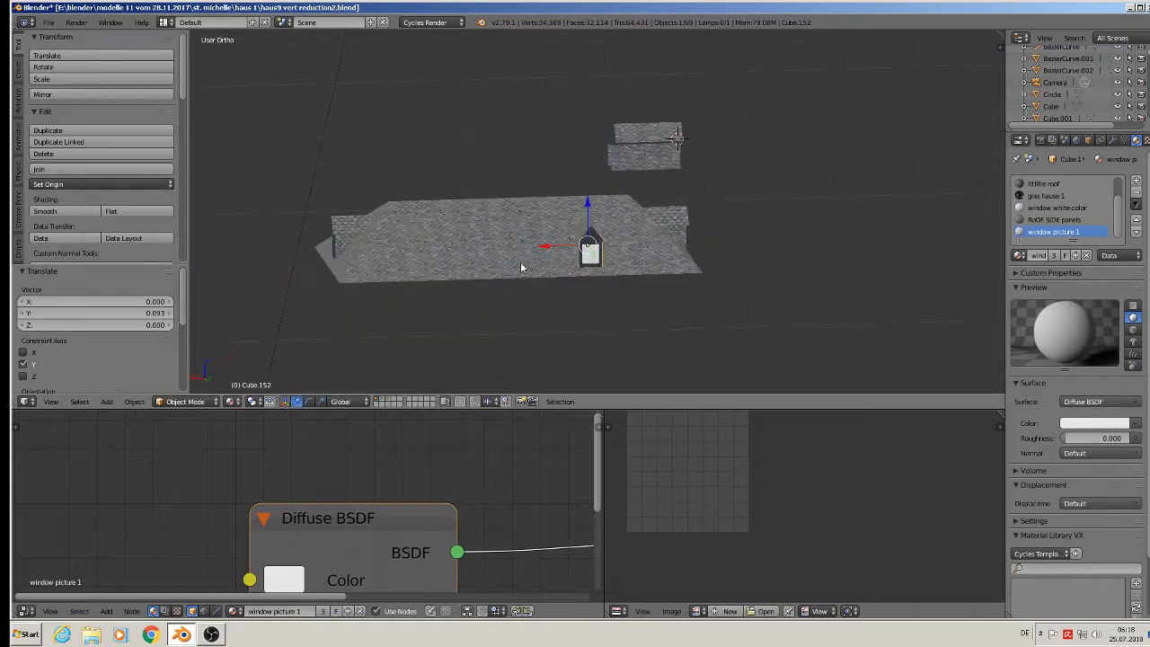
click(565, 239)
key(g)
key(x)
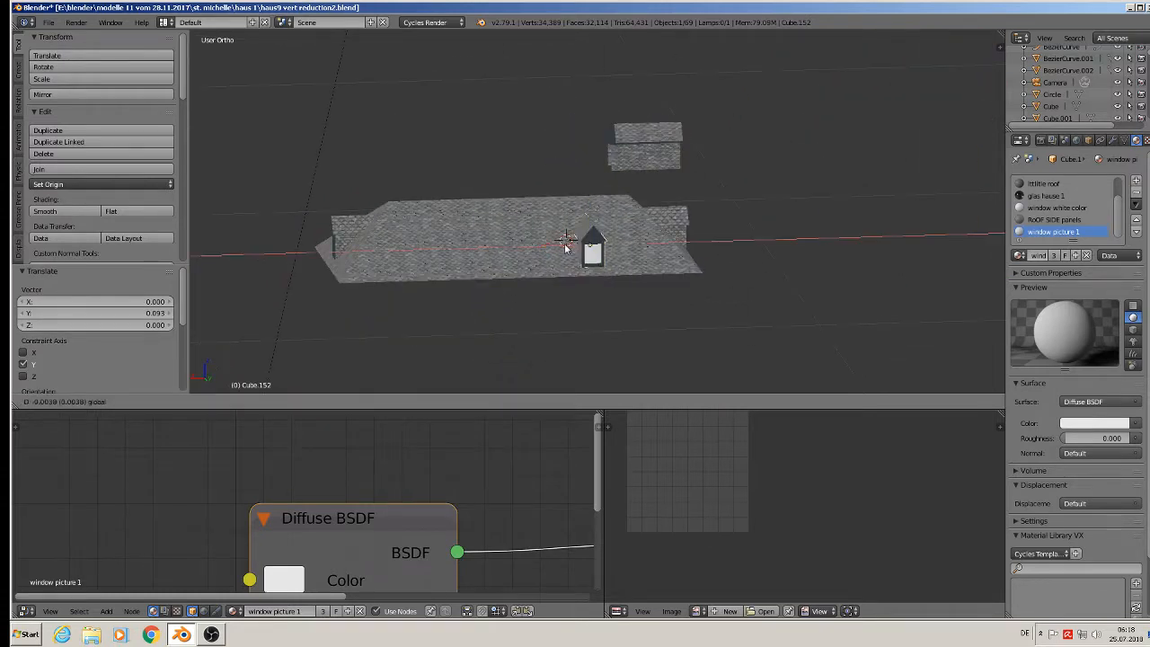
click(566, 249)
Duplicate the long-slope dormer twice along X to form a spaced row of three dormers
key(shift+d)
key(x)
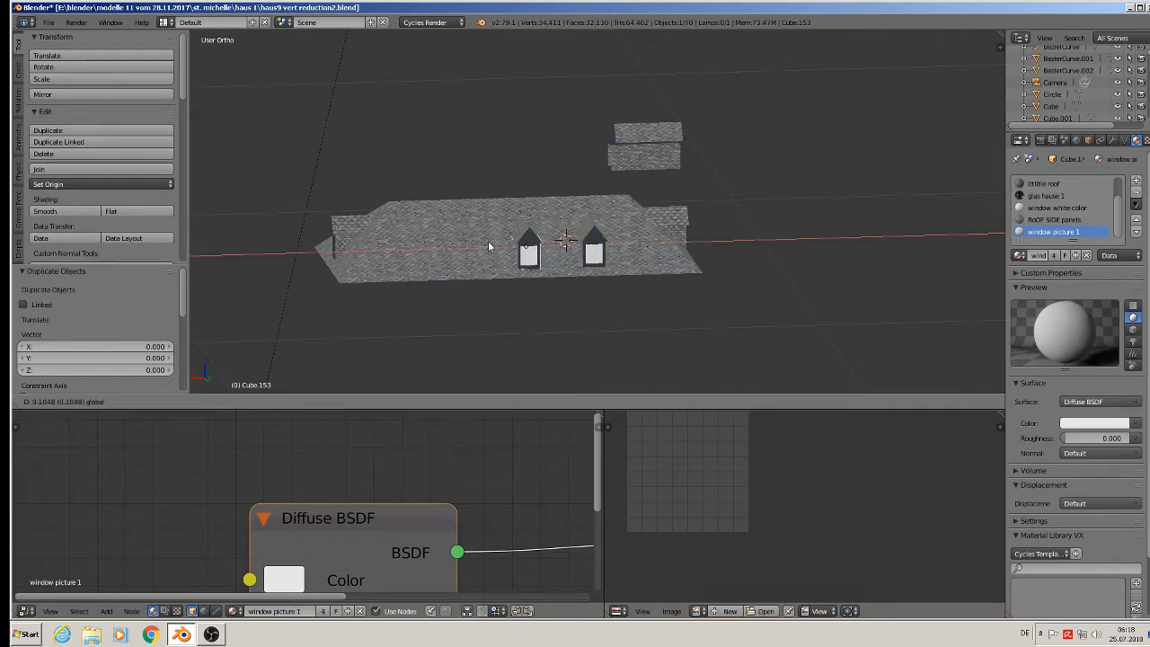
click(481, 246)
key(shift+d)
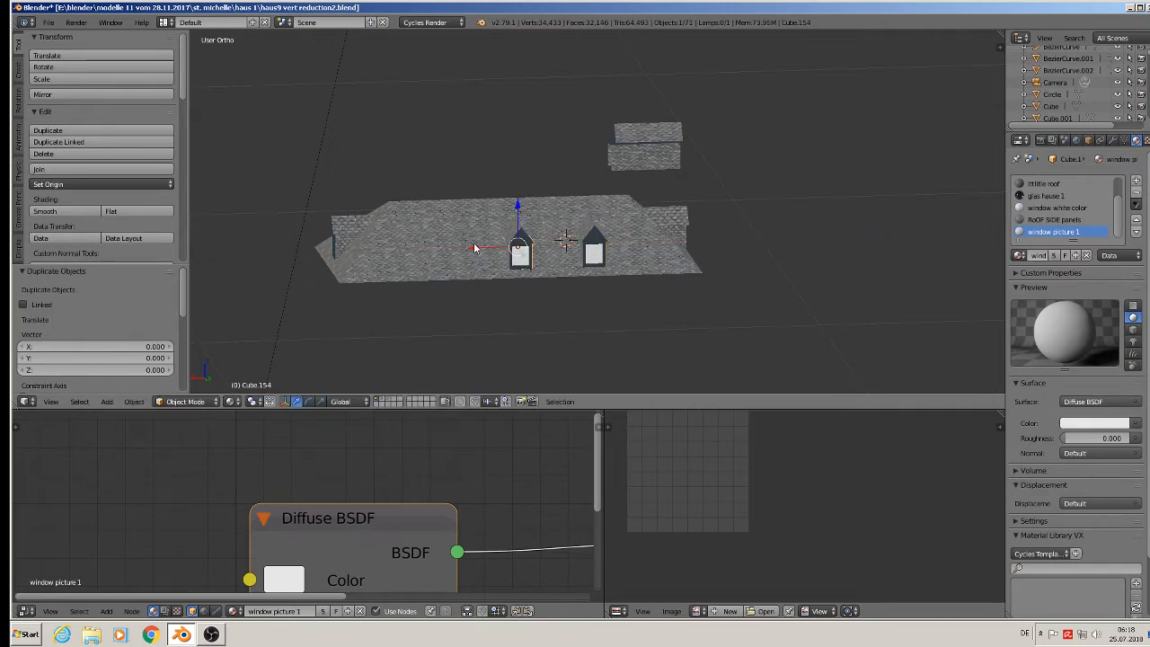
click(403, 244)
Select the three dormers in the row, duplicate them, and move the copies -0.288 along Y beyond the opposite slope
middle_drag(403, 247, 613, 332)
right_click(520, 238)
right_click(590, 251)
key(shift+d)
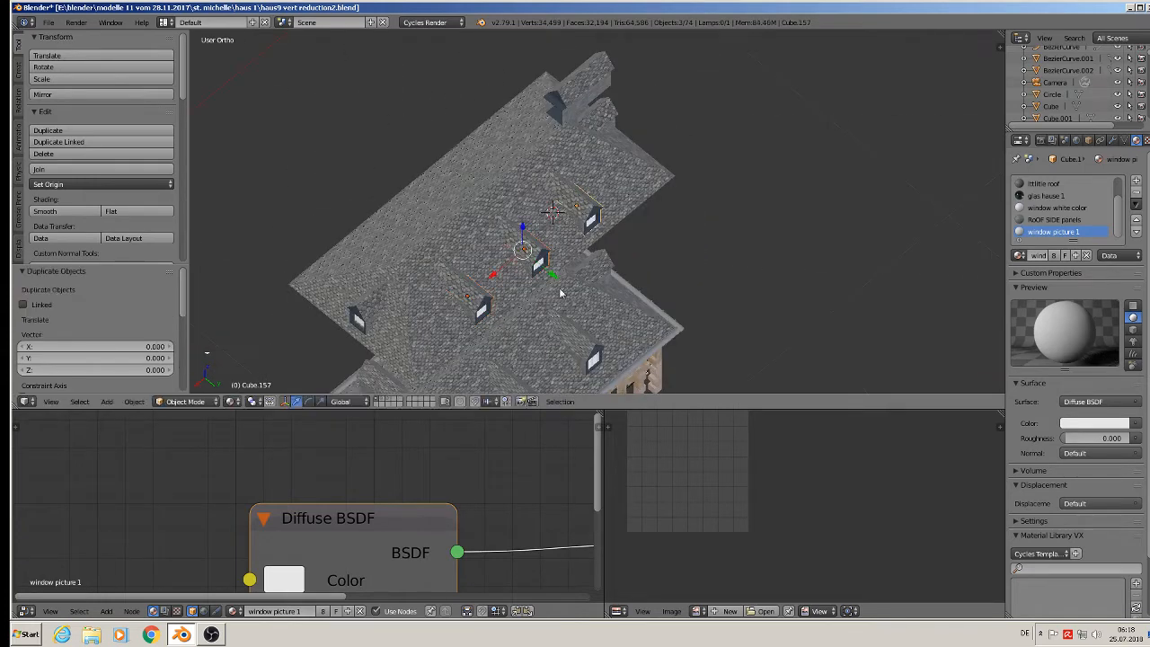
key(y)
click(453, 240)
Rotate the three copied dormers 180° about Z and move them 0.111 along Y into the opposite slope
text(rz)
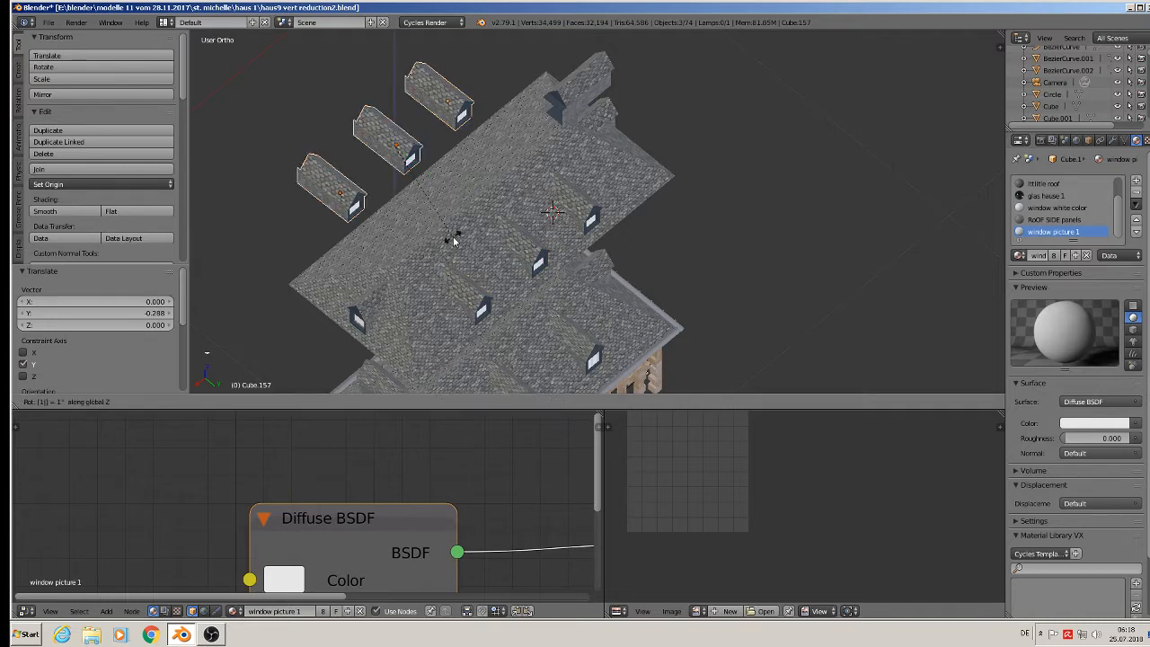
text(180)
key(Return)
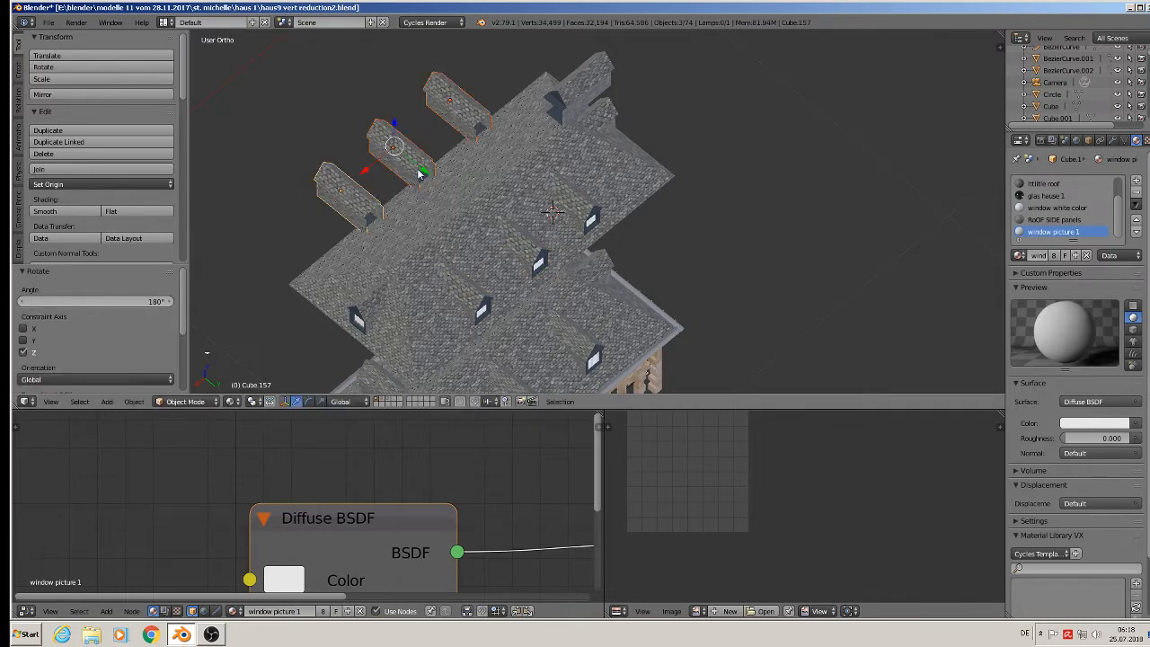
key(g)
key(y)
click(465, 224)
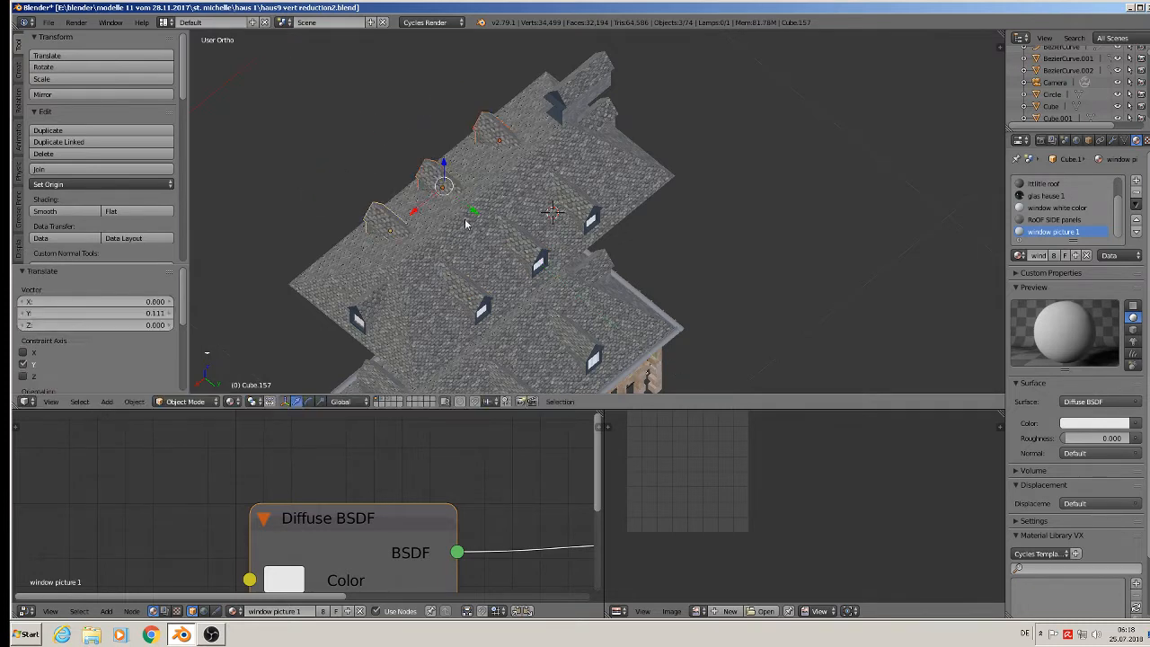
middle_drag(465, 224, 692, 156)
key(a)
key(b)
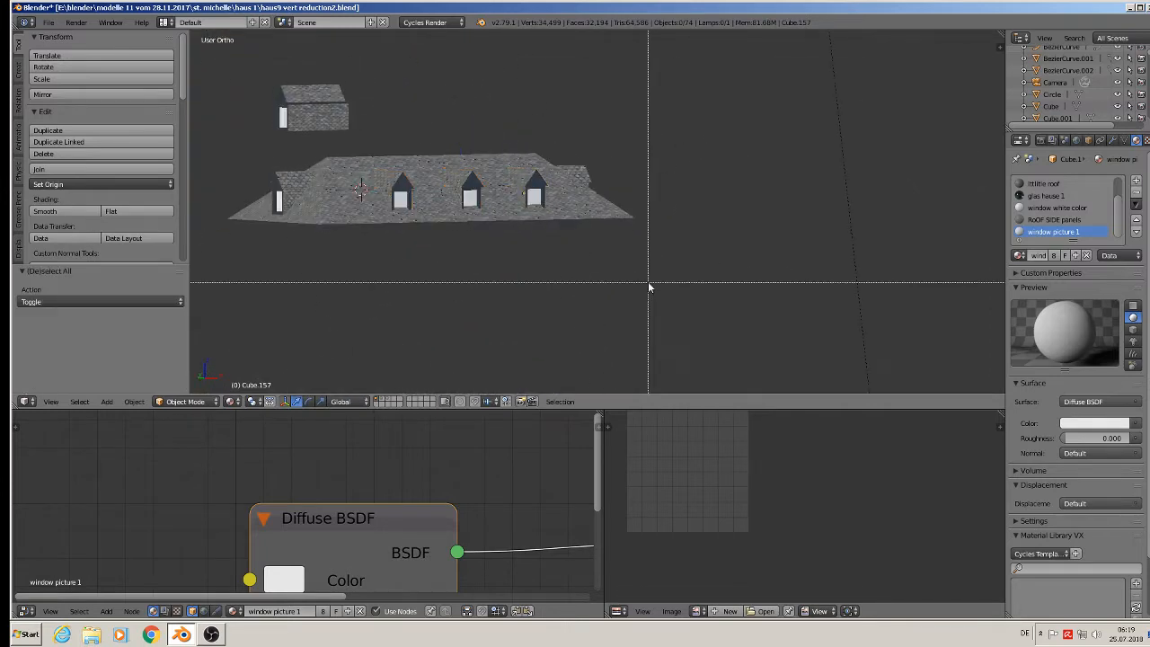
drag(647, 283, 219, 148)
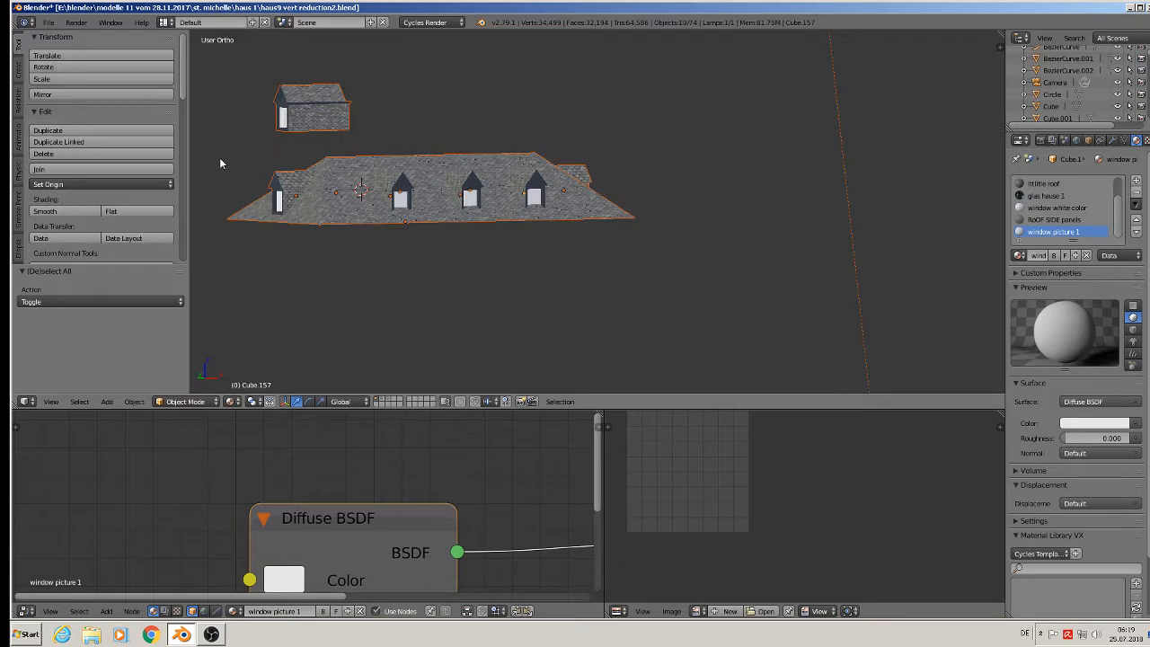
shift+right_click(322, 116)
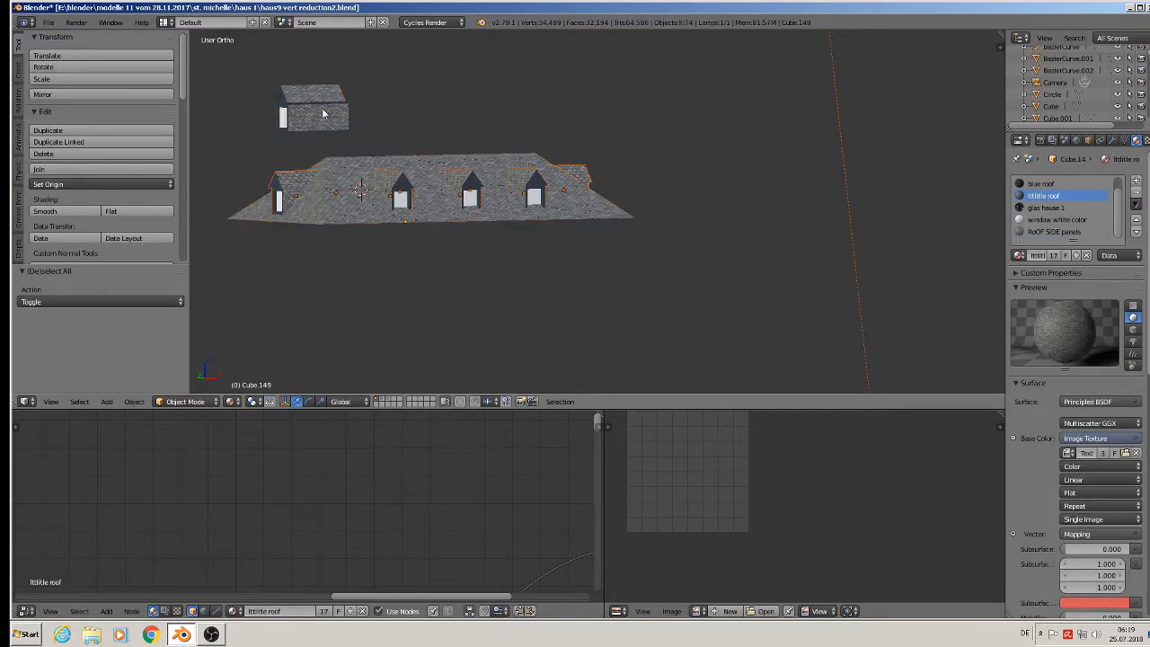
shift+right_click(836, 167)
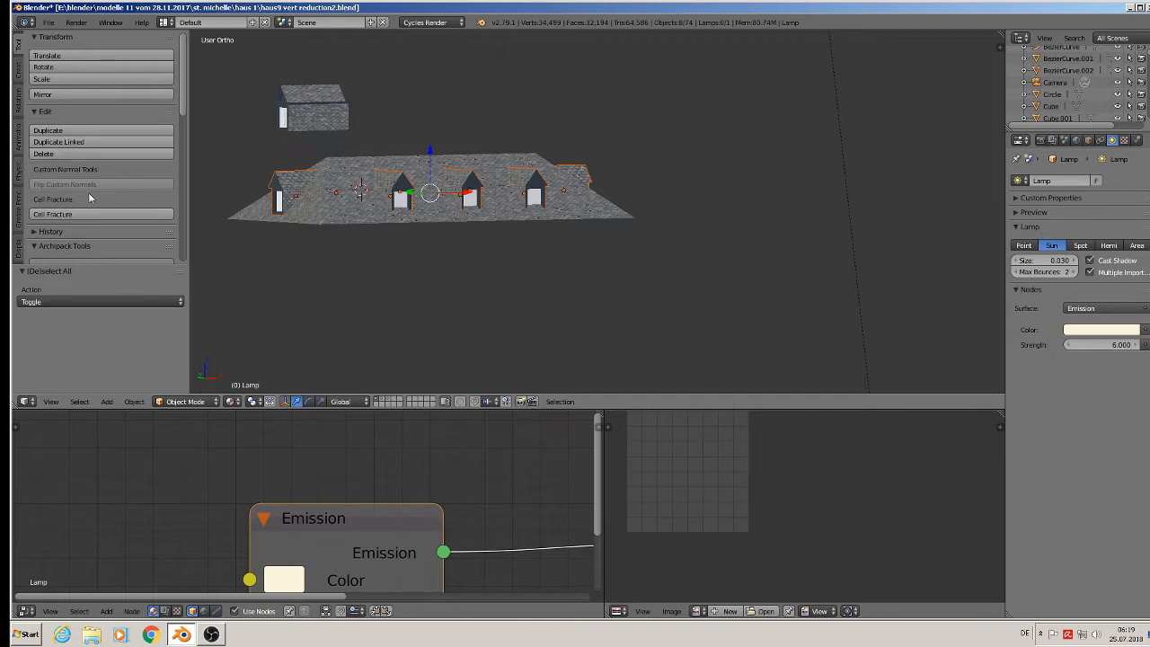
Join the three dormers of the near long slope and both end-slope dormers with the reduced roof
right_click(315, 187)
shift+right_click(398, 195)
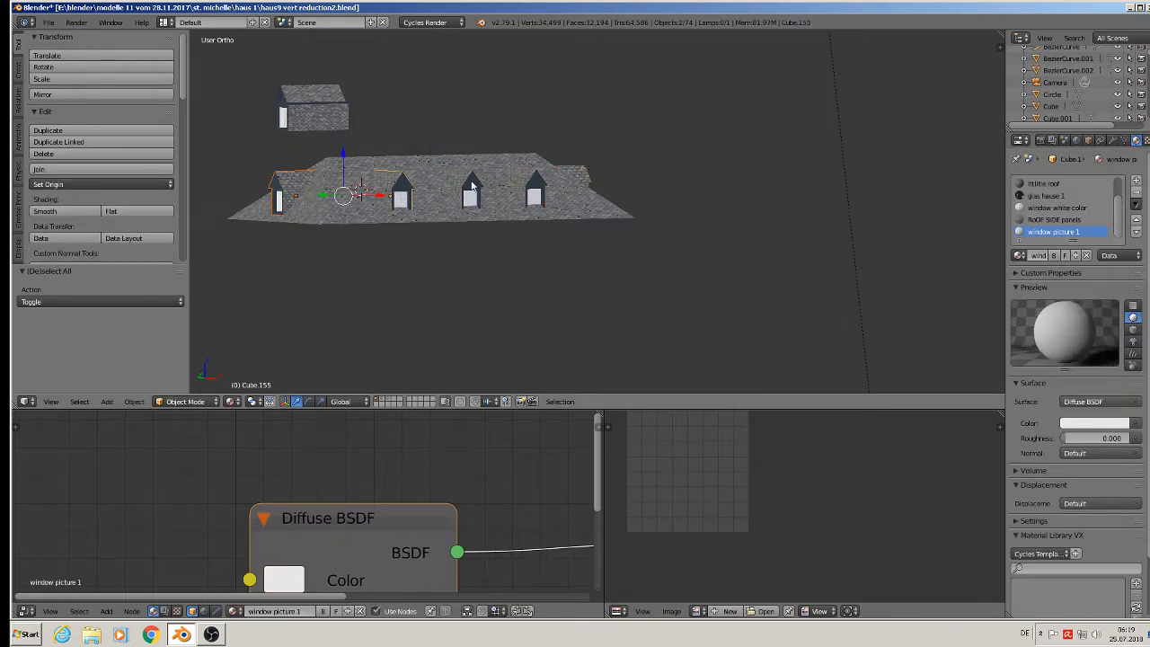
shift+right_click(472, 182)
shift+right_click(530, 191)
shift+right_click(577, 173)
shift+right_click(567, 199)
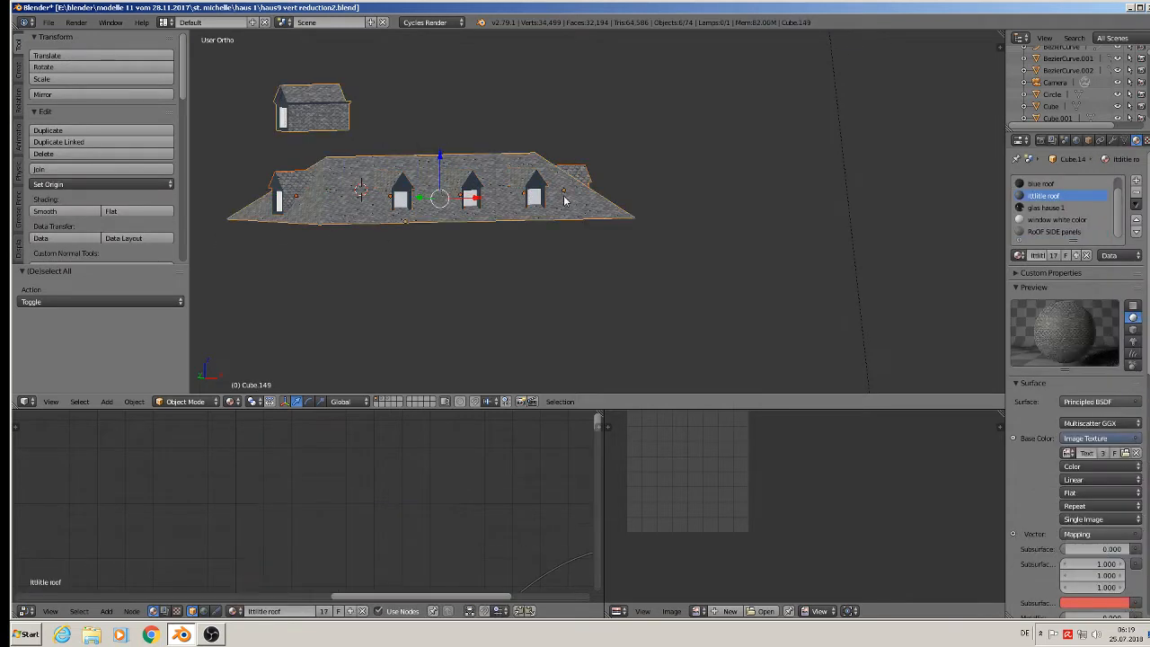
click(54, 169)
Join the three dormers on the far long slope to the roof, and shift the combined roof slightly along X
middle_drag(296, 341, 342, 261)
shift+right_click(379, 114)
shift+right_click(451, 137)
shift+right_click(531, 145)
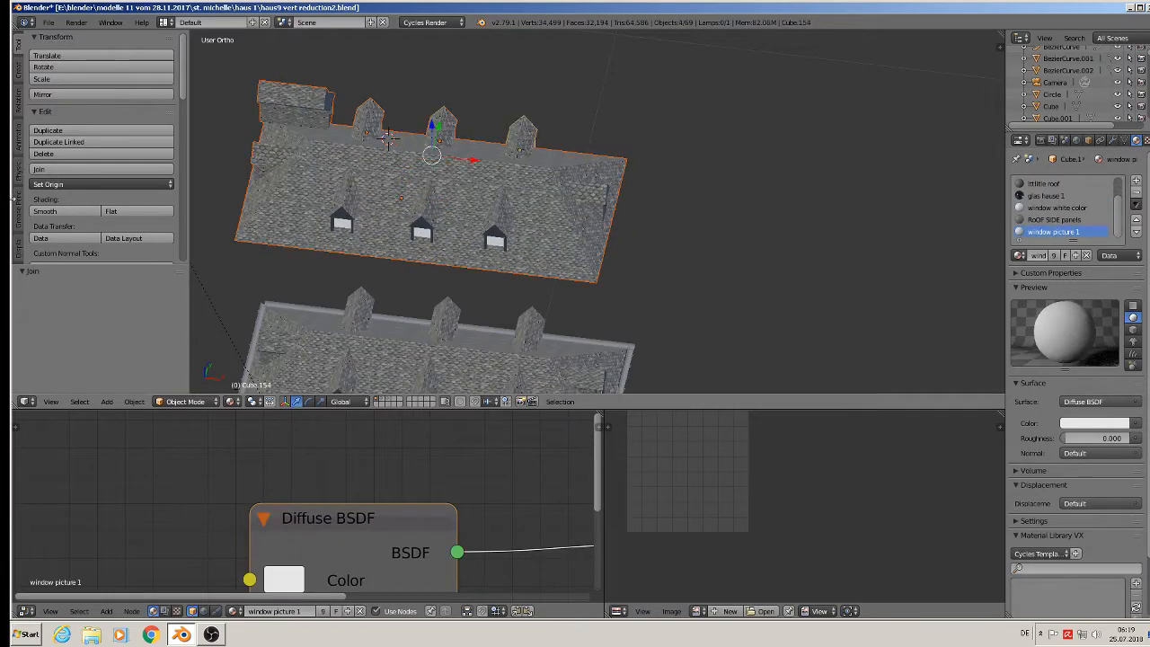
click(45, 170)
middle_drag(269, 205, 408, 171)
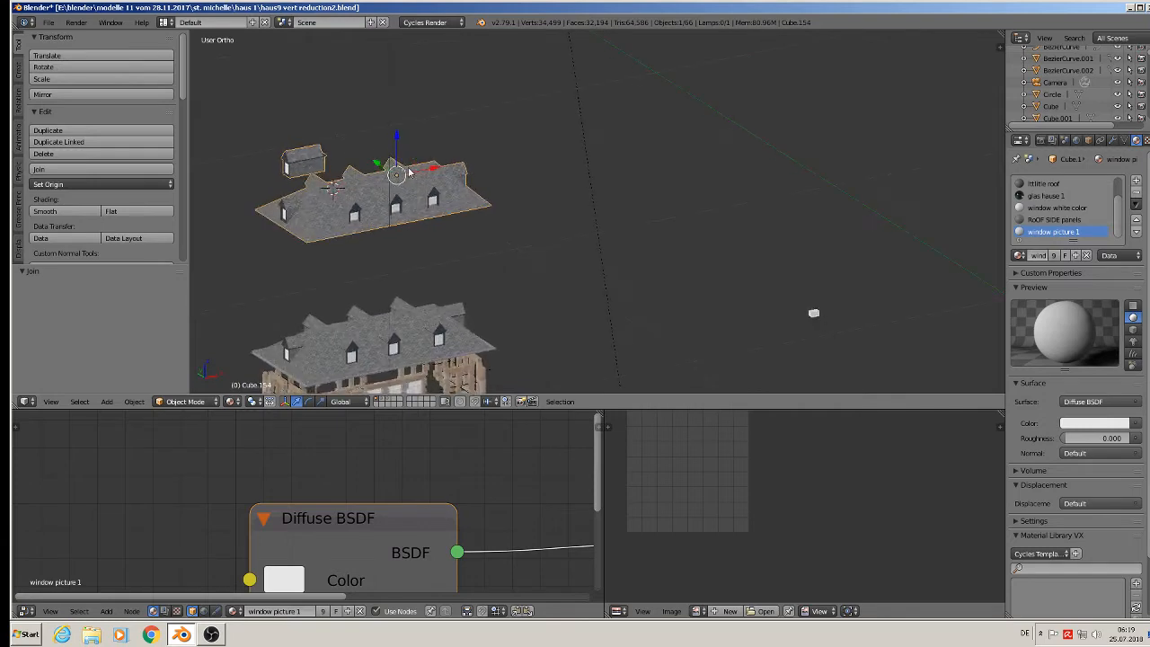
drag(435, 172, 480, 163)
Box-select the spare dormer floating above the roof in Edit Mode and delete its vertices
key(Tab)
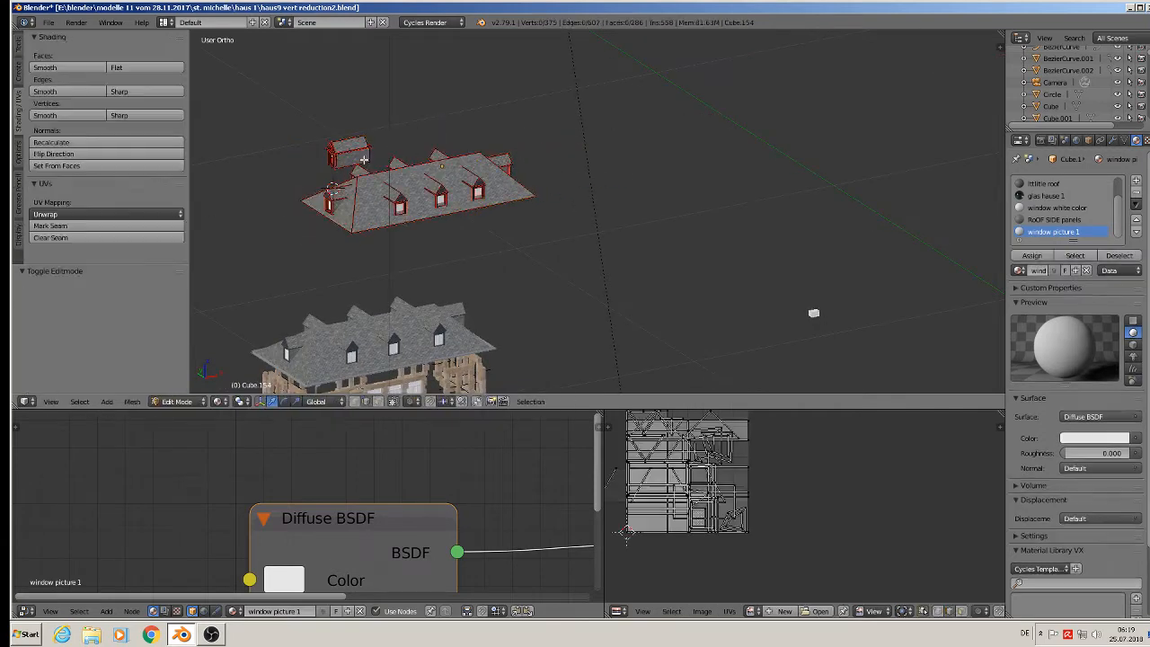
scroll(357, 157, up, 2)
middle_drag(358, 158, 329, 125)
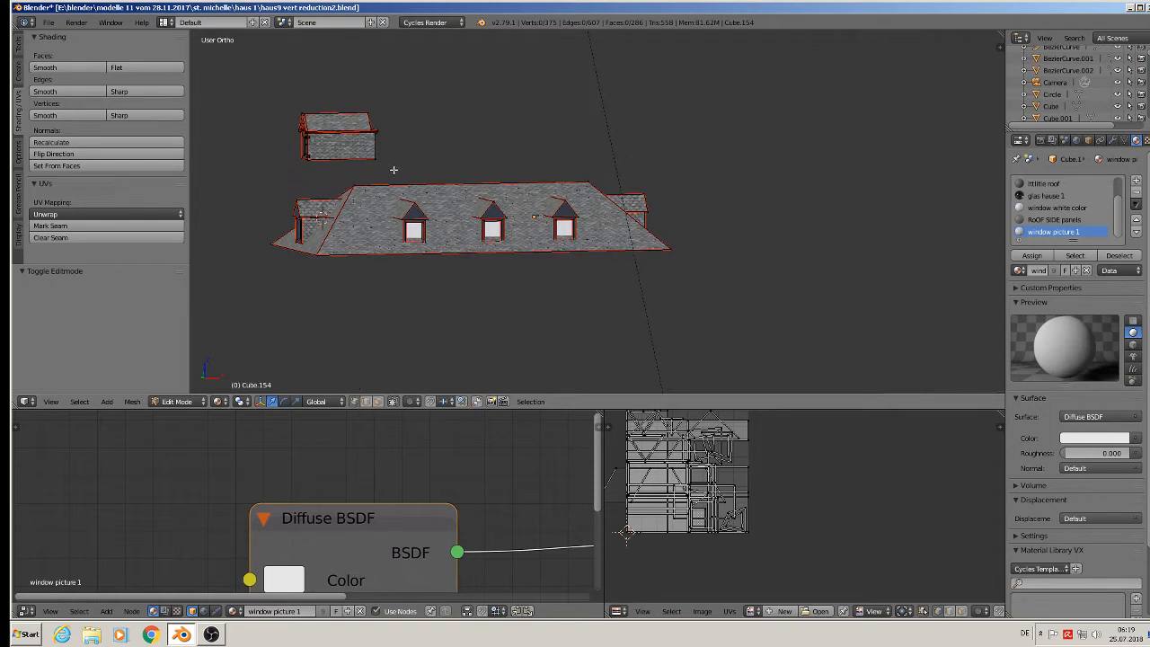
key(b)
drag(395, 164, 221, 97)
key(x)
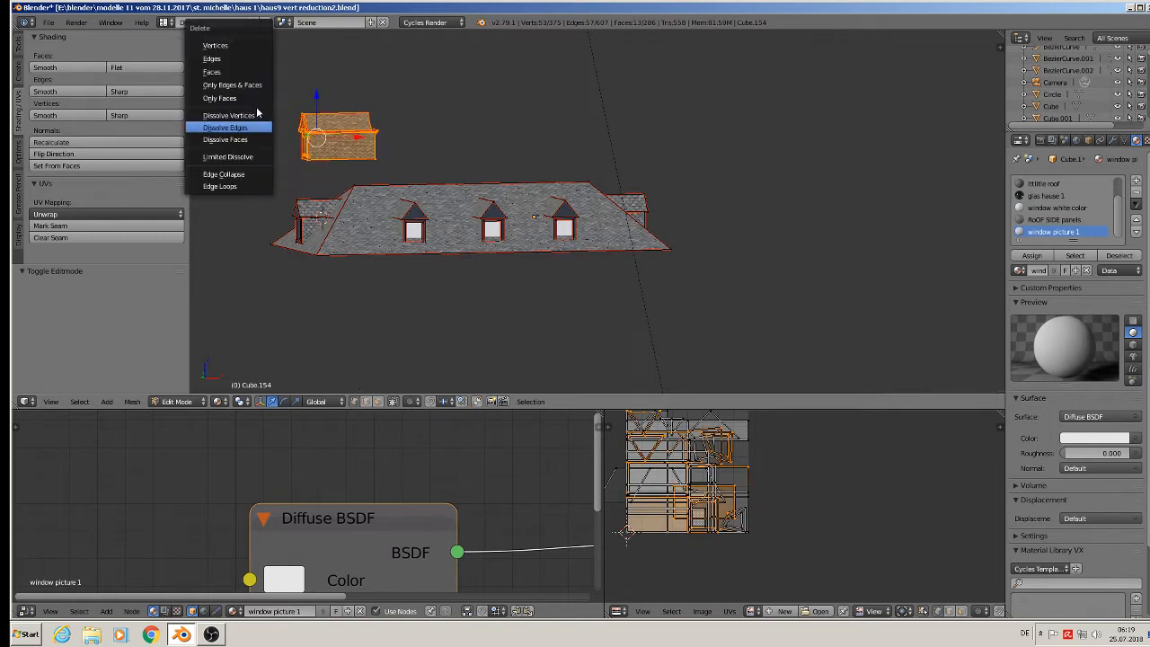
click(225, 45)
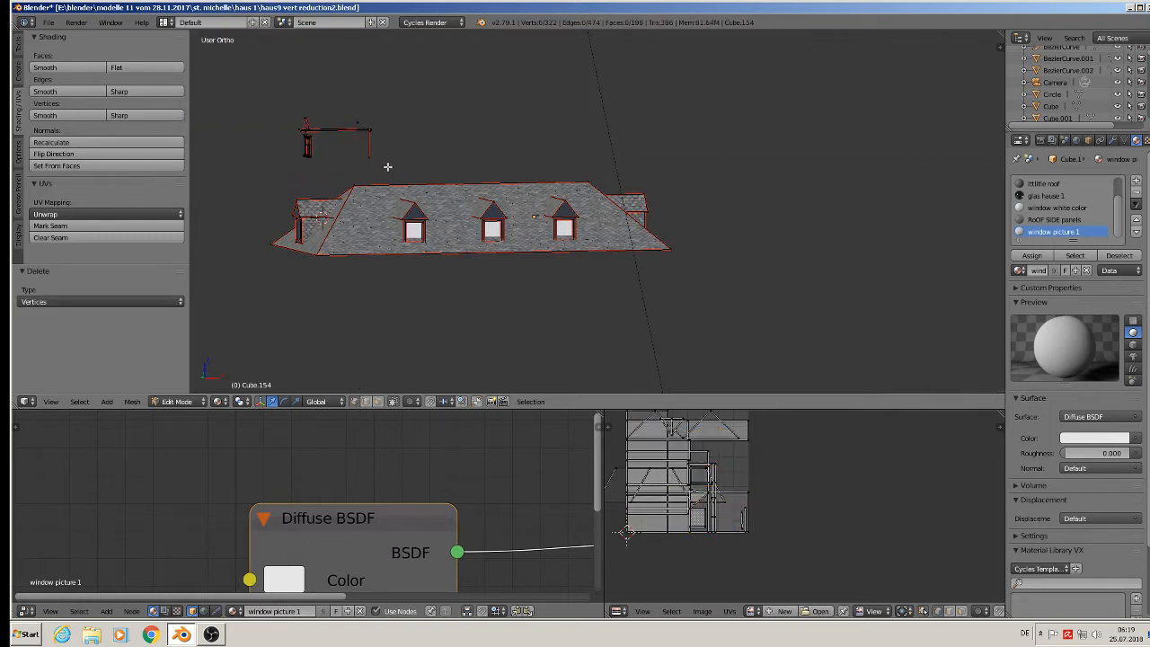
Allow selection of hidden geometry, circle-select the spare dormer's leftover pieces above the roof, and delete them
click(393, 403)
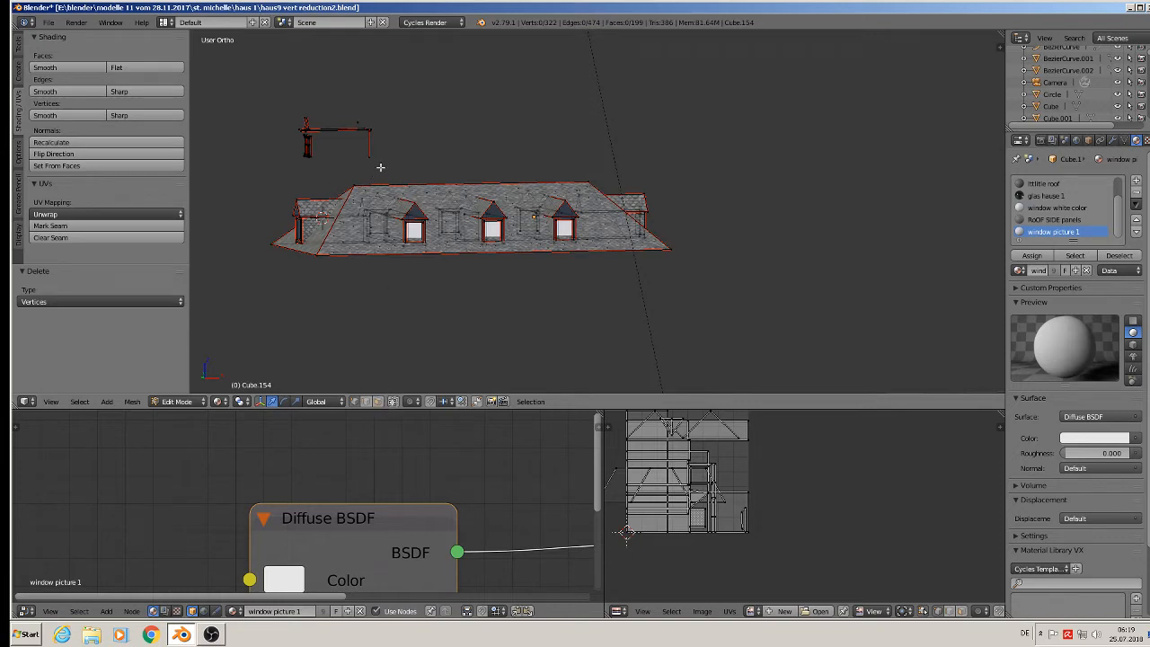
key(c)
drag(360, 128, 301, 156)
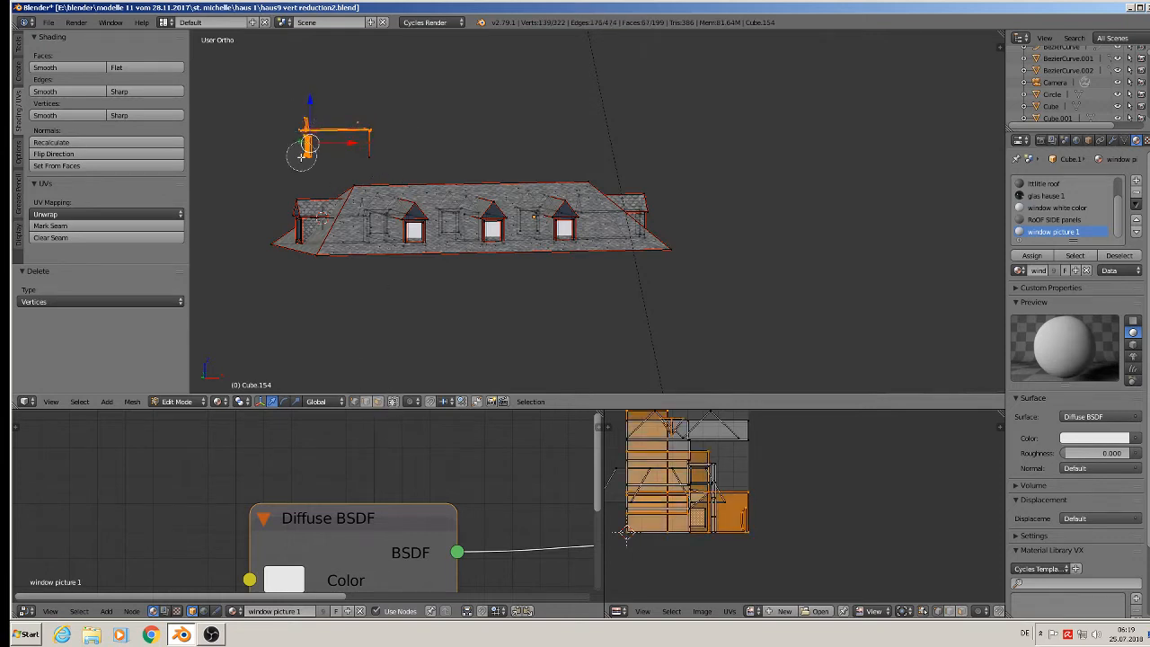
right_click(375, 151)
key(x)
click(366, 146)
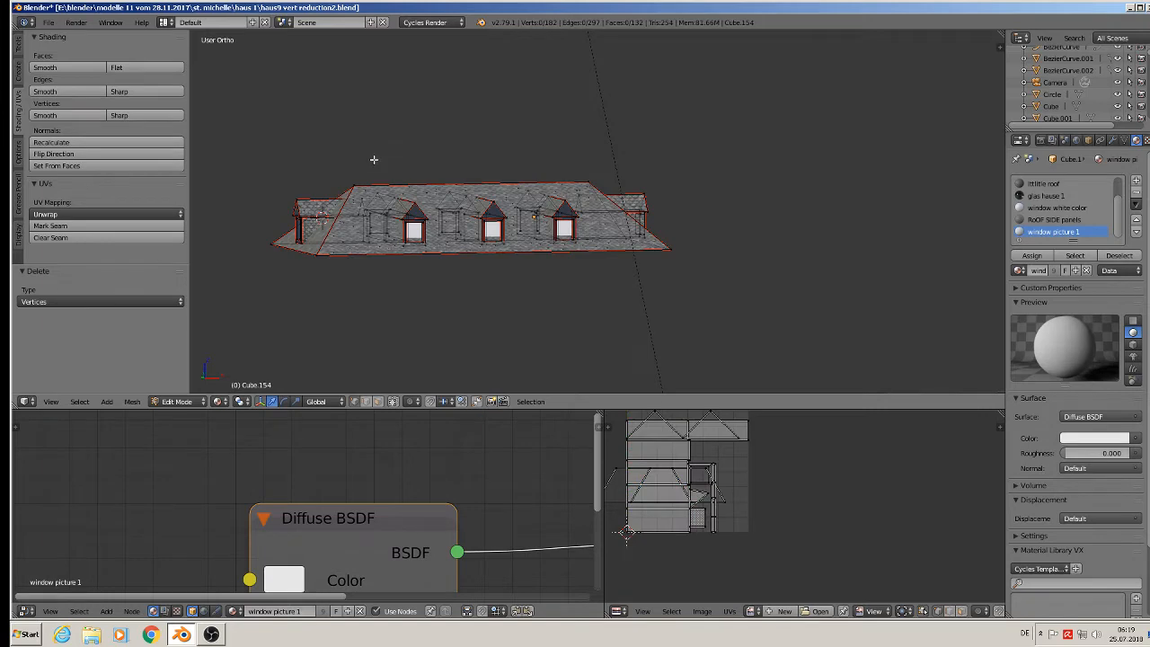
Compare the vertex counts of the joined reduced roof and the original roof on the house in Edit Mode
middle_drag(374, 159, 477, 271)
key(a)
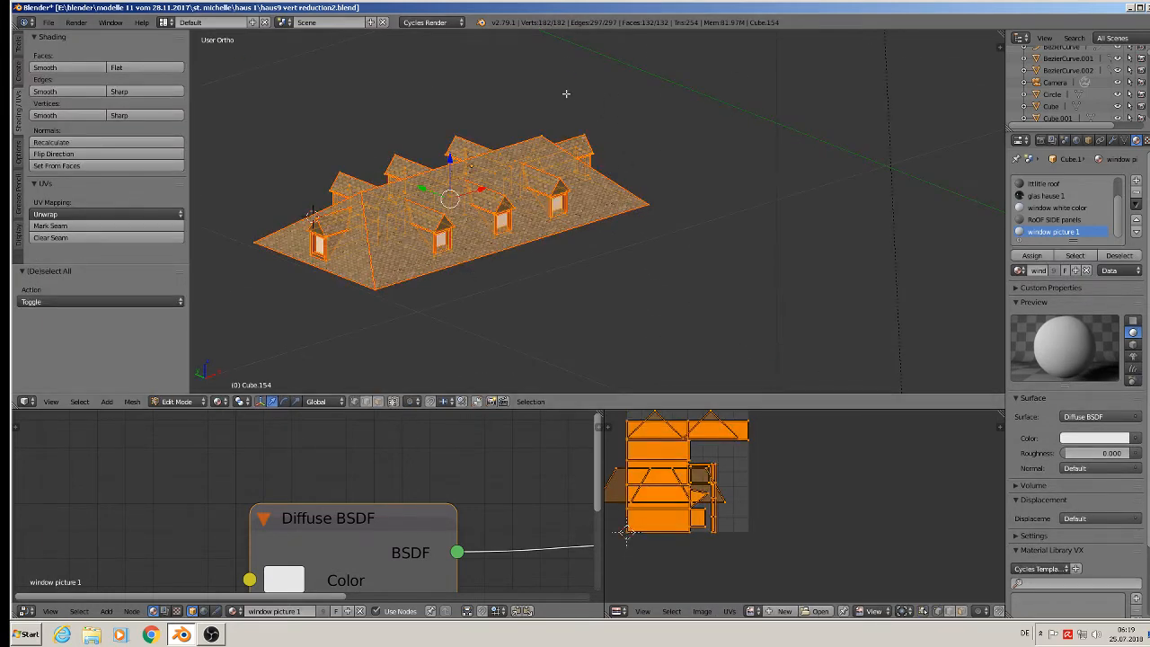
key(Tab)
scroll(539, 249, down, 6)
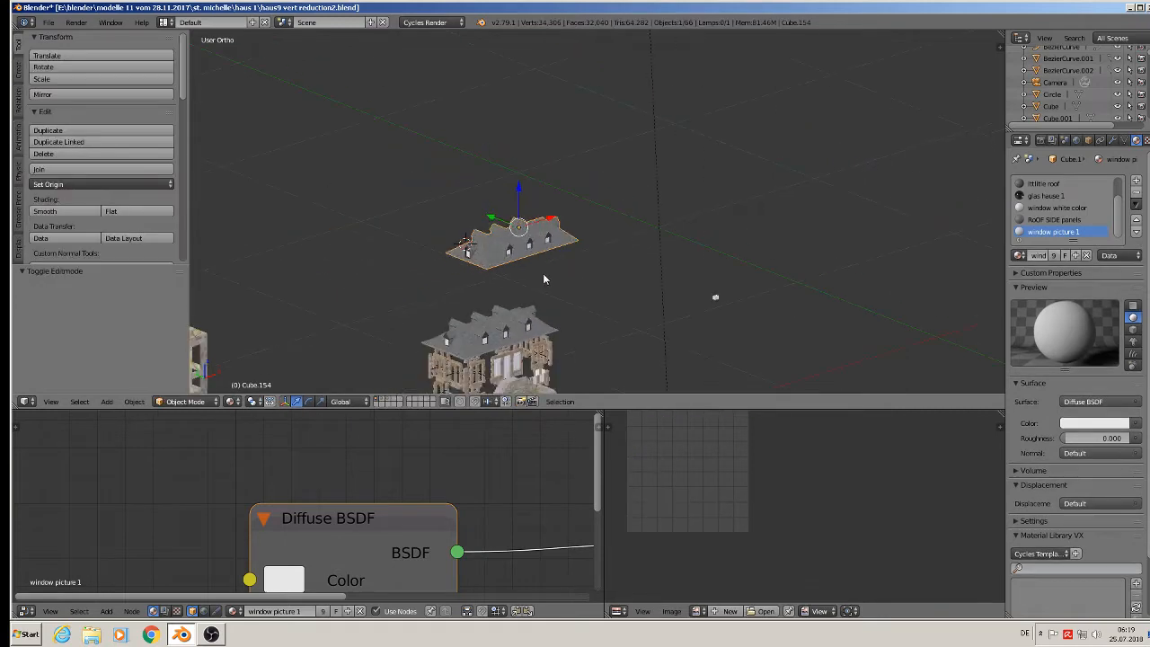
shift+middle_drag(523, 340, 486, 249)
scroll(486, 249, up, 2)
right_click(415, 230)
key(Tab)
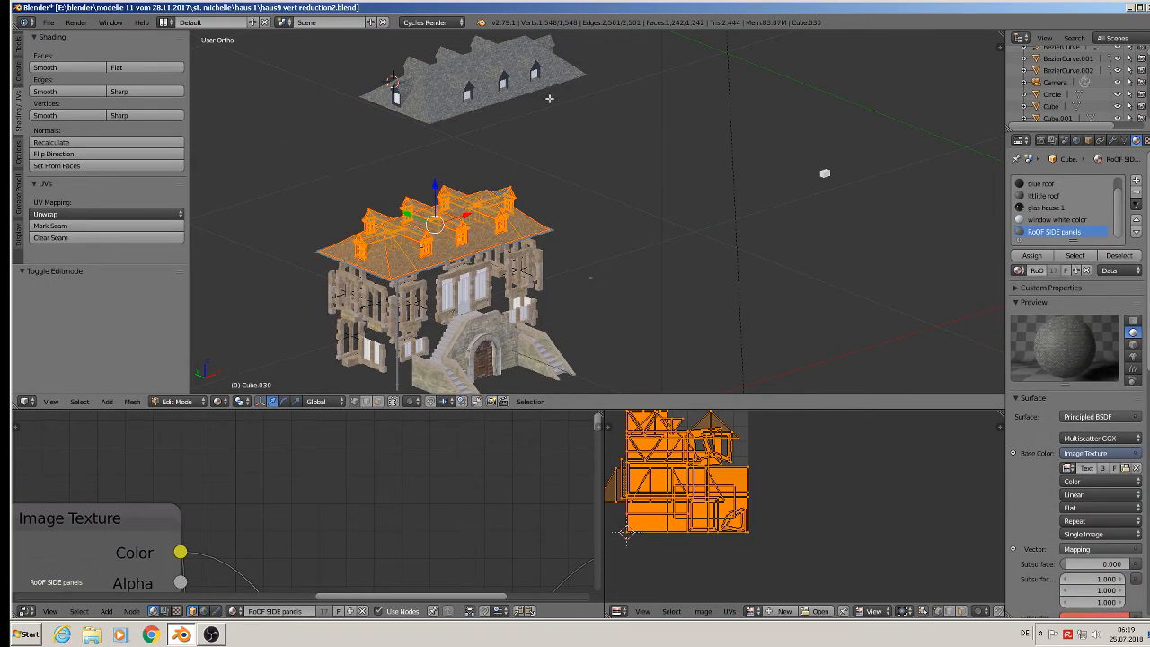
key(Tab)
scroll(502, 131, down, 2)
In front view, move the reduced roof -1.367 along X, lower it to the top of the bare walls, and nudge it -0.021 along X
right_click(473, 110)
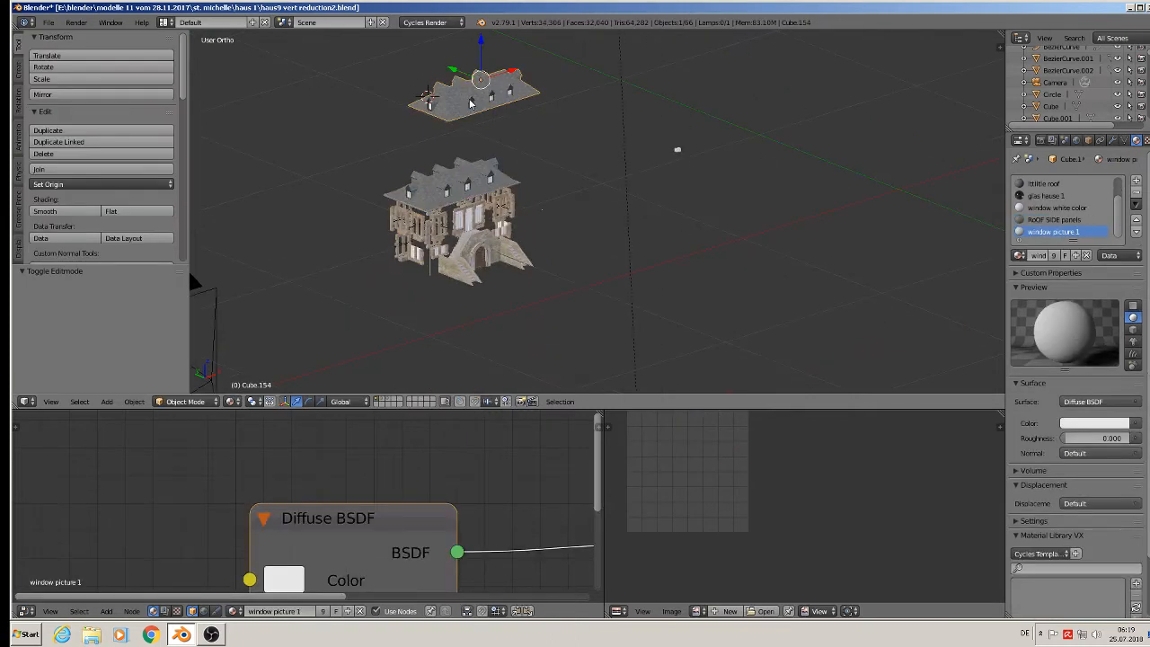
key(KP_1)
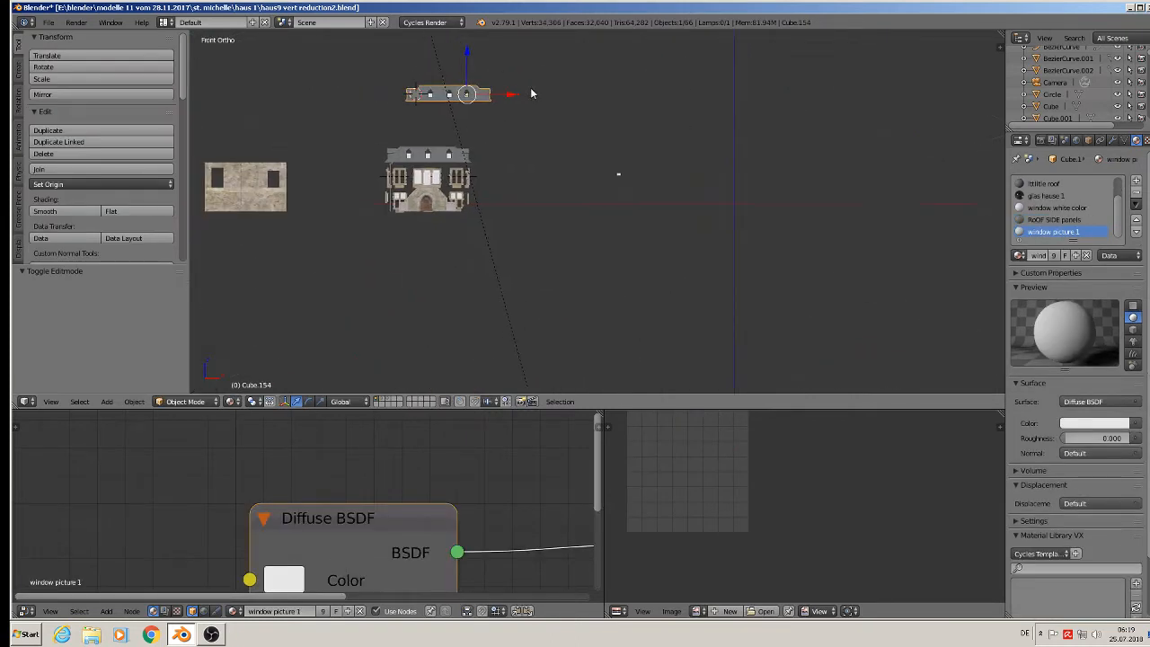
shift+middle_drag(531, 93, 724, 176)
drag(716, 177, 512, 181)
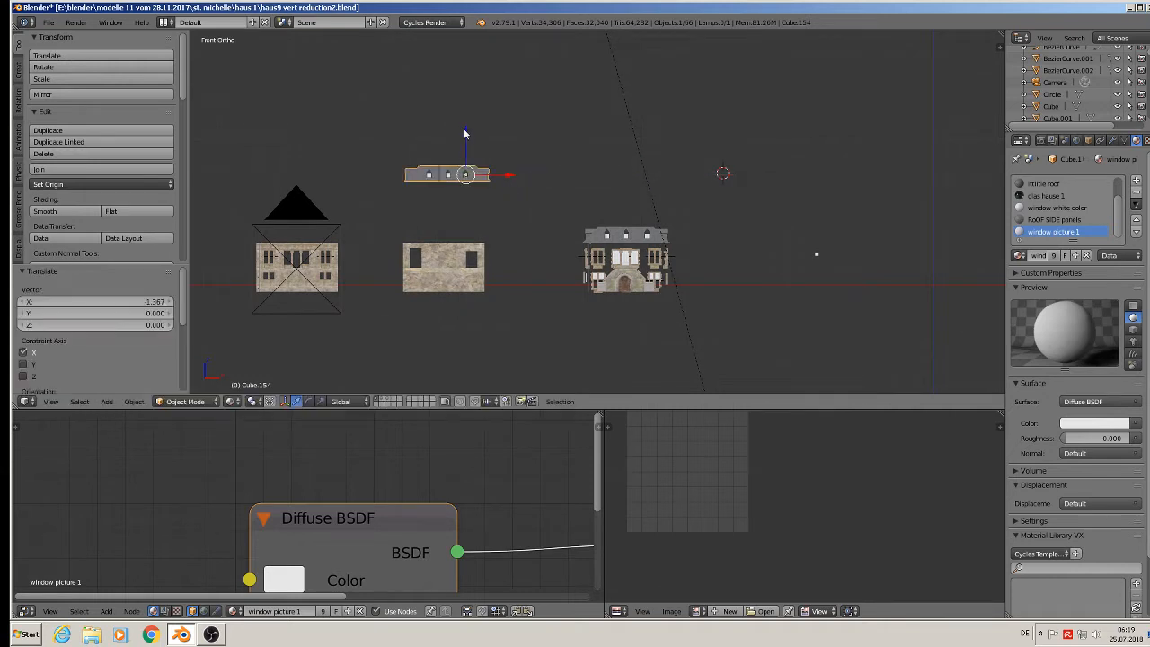
drag(465, 134, 458, 193)
drag(508, 237, 504, 236)
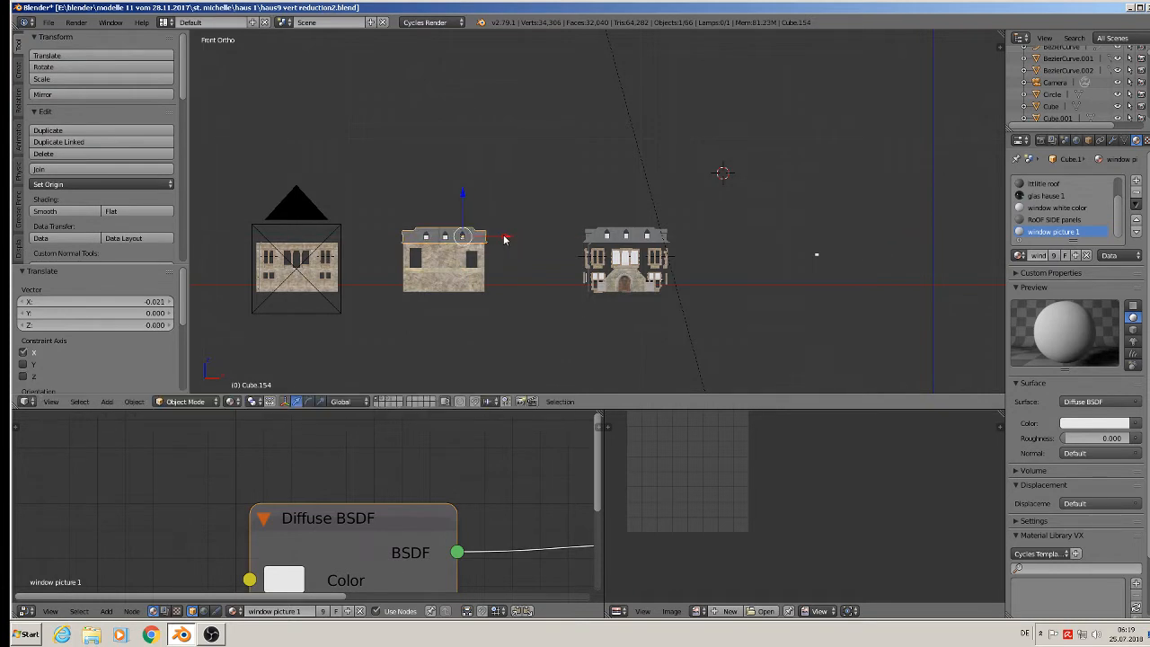
Move the reduced roof 1.065 along Y onto the bare wall shell and save the file
middle_drag(505, 238, 398, 267)
scroll(411, 256, up, 6)
drag(561, 243, 954, 121)
scroll(877, 192, down, 2)
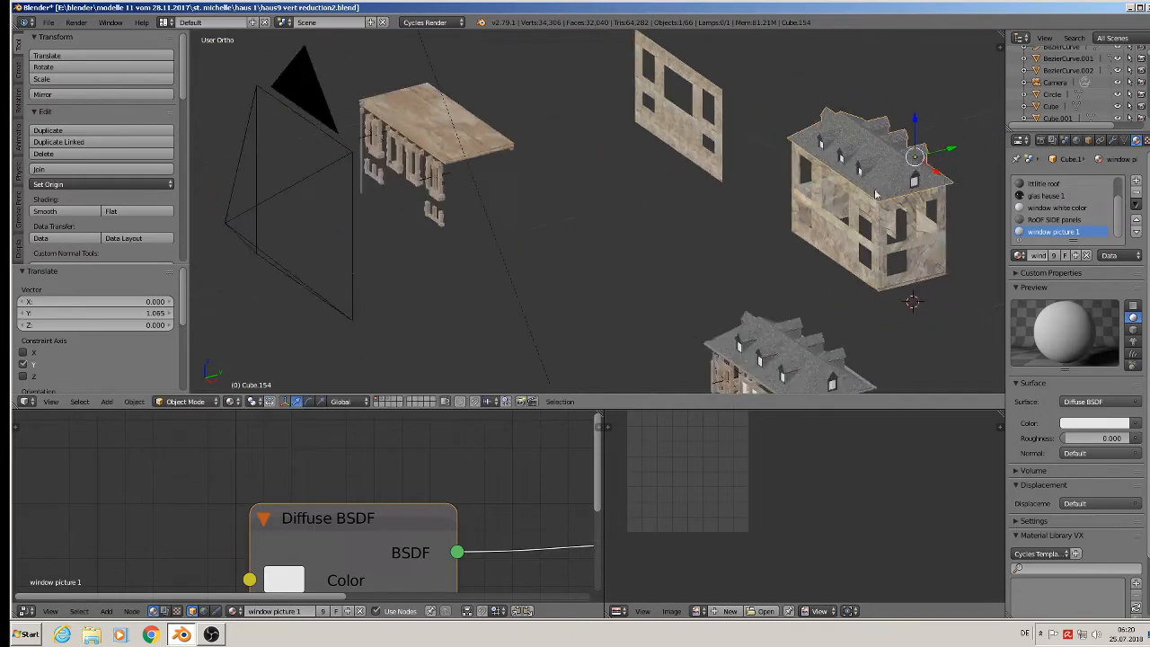
shift+middle_drag(849, 224, 516, 141)
scroll(659, 204, up, 2)
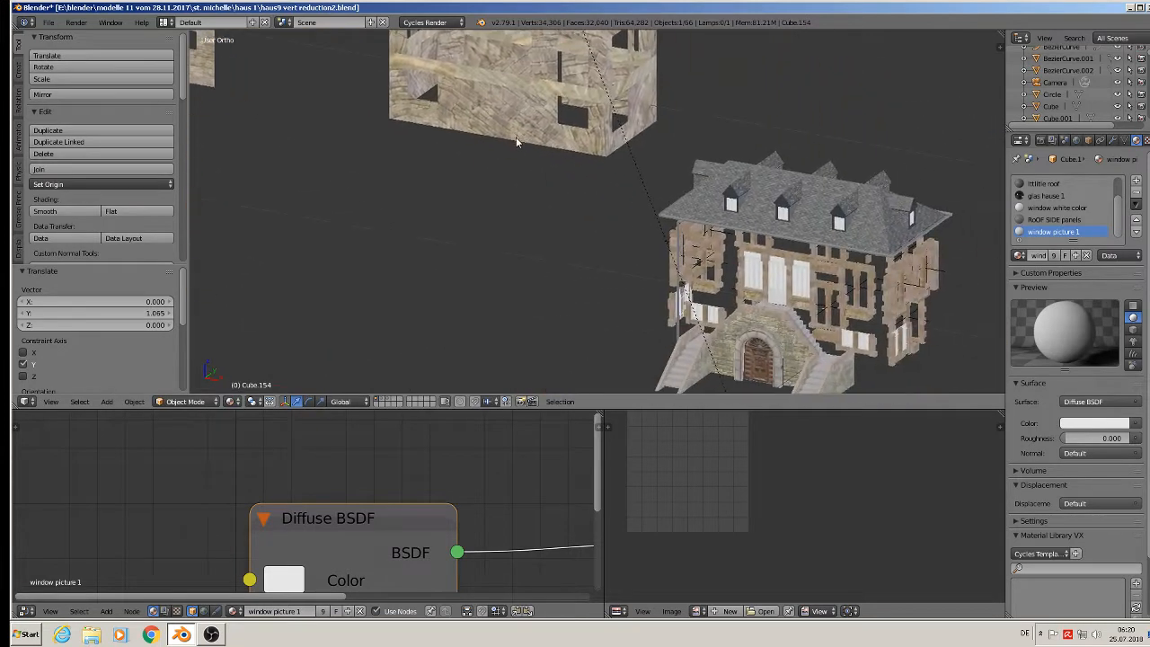
click(48, 22)
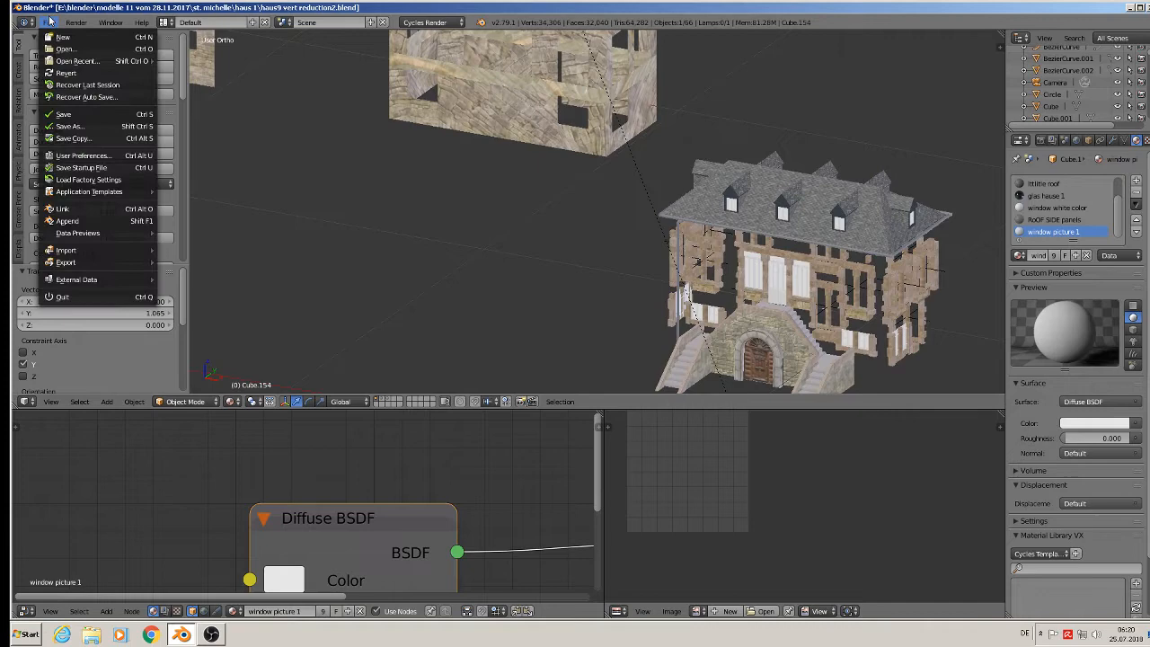
click(99, 115)
Duplicate the arched stairway front wall and move the copy -0.564 along X beside the house
scroll(620, 215, down, 4)
shift+middle_drag(931, 280, 804, 252)
scroll(583, 241, up, 8)
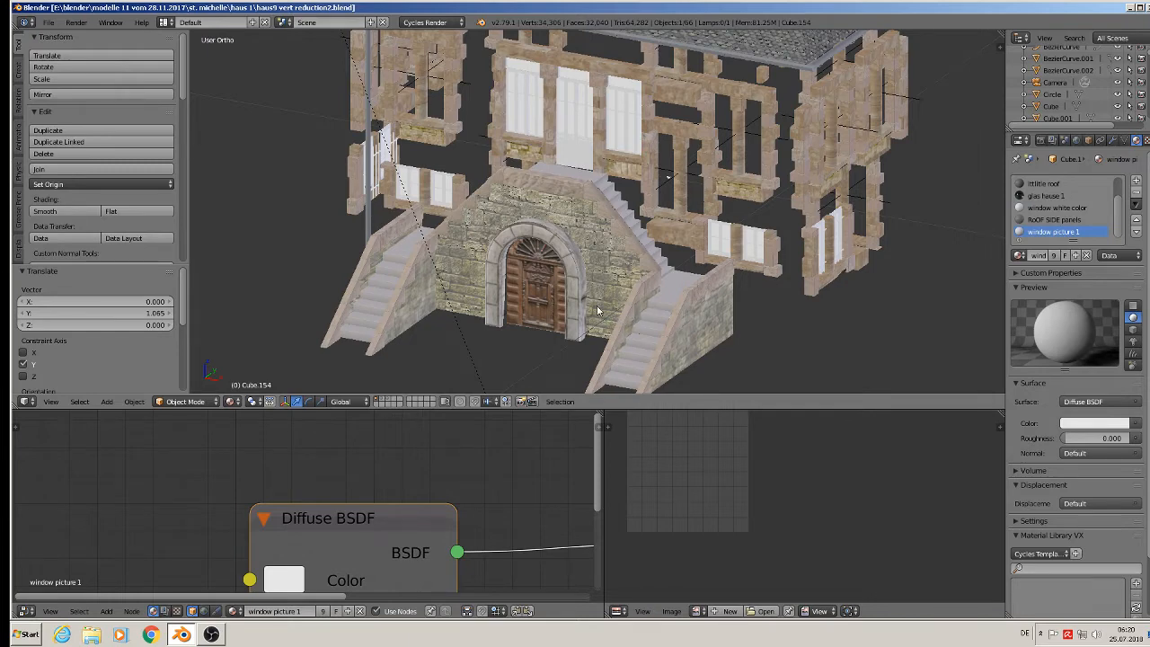
right_click(622, 265)
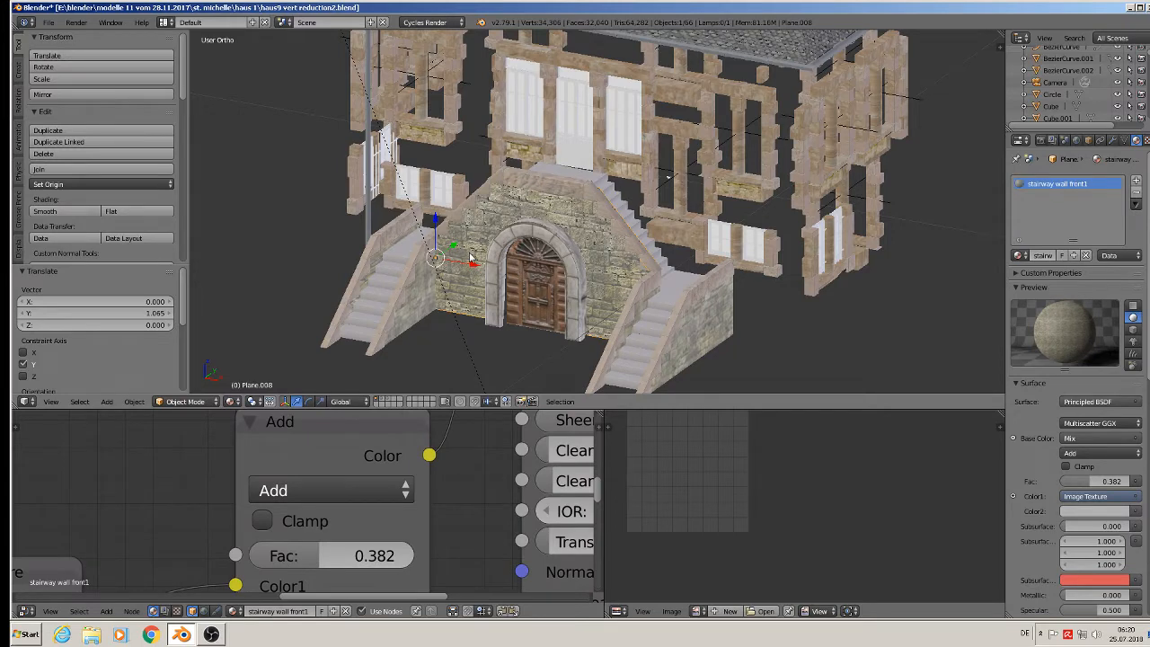
scroll(463, 252, down, 3)
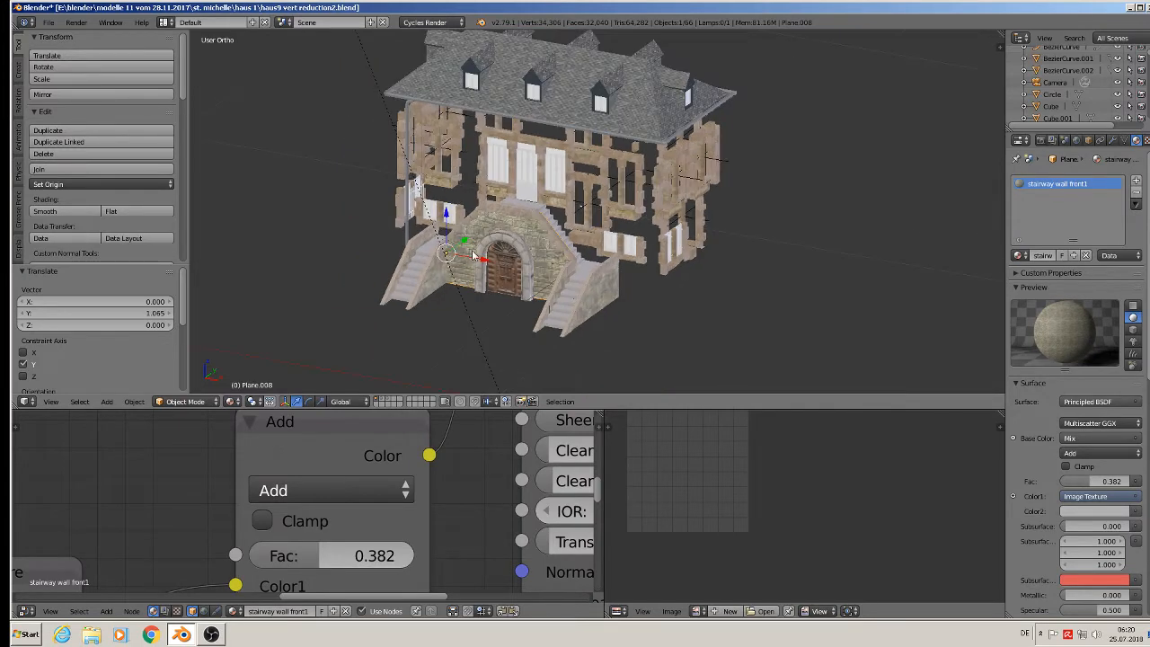
key(shift+d)
key(x)
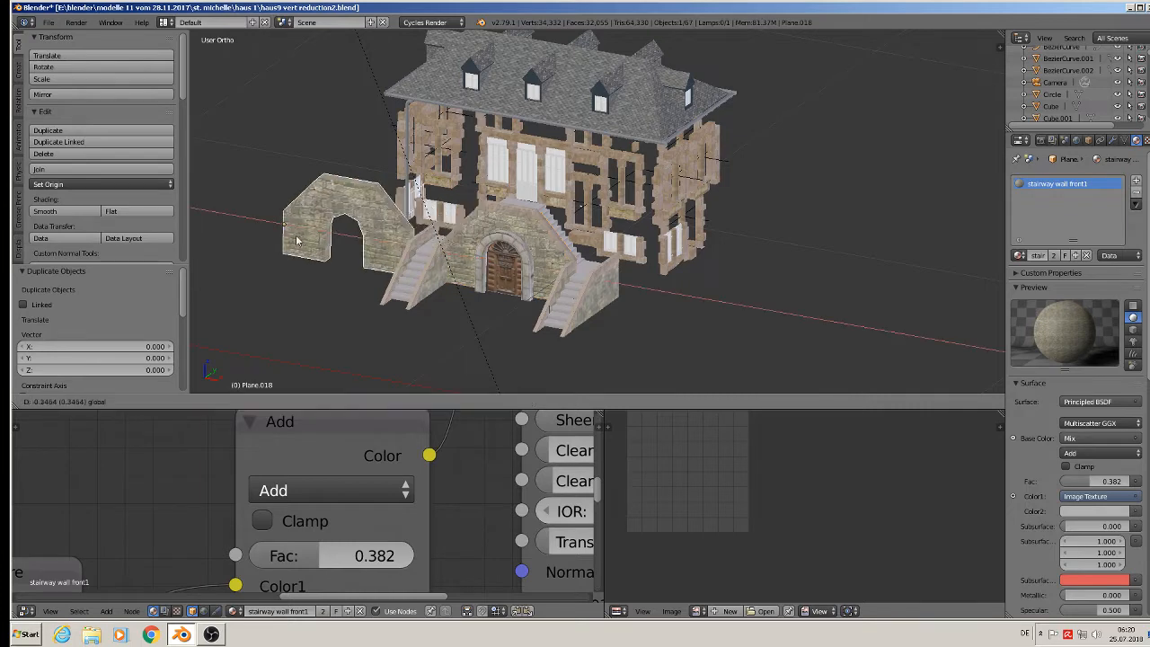
drag(296, 239, 196, 223)
shift+middle_drag(290, 257, 404, 268)
scroll(416, 277, up, 2)
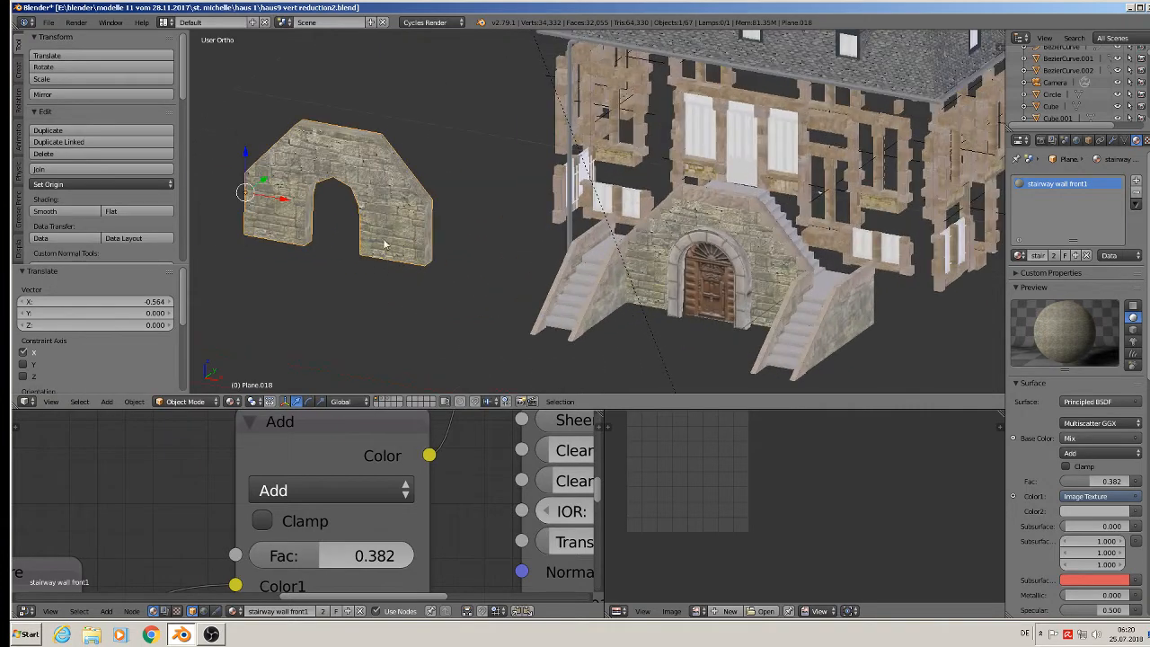
Inspect the copied stairway wall's mesh in Edit Mode
key(Tab)
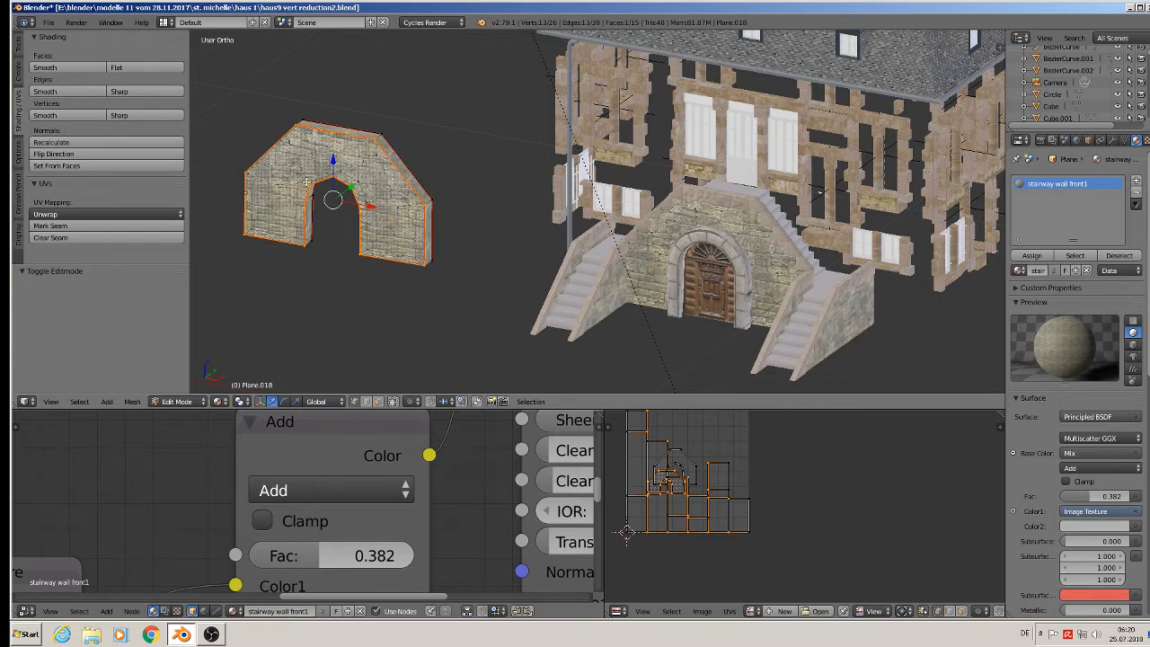
scroll(459, 297, down, 2)
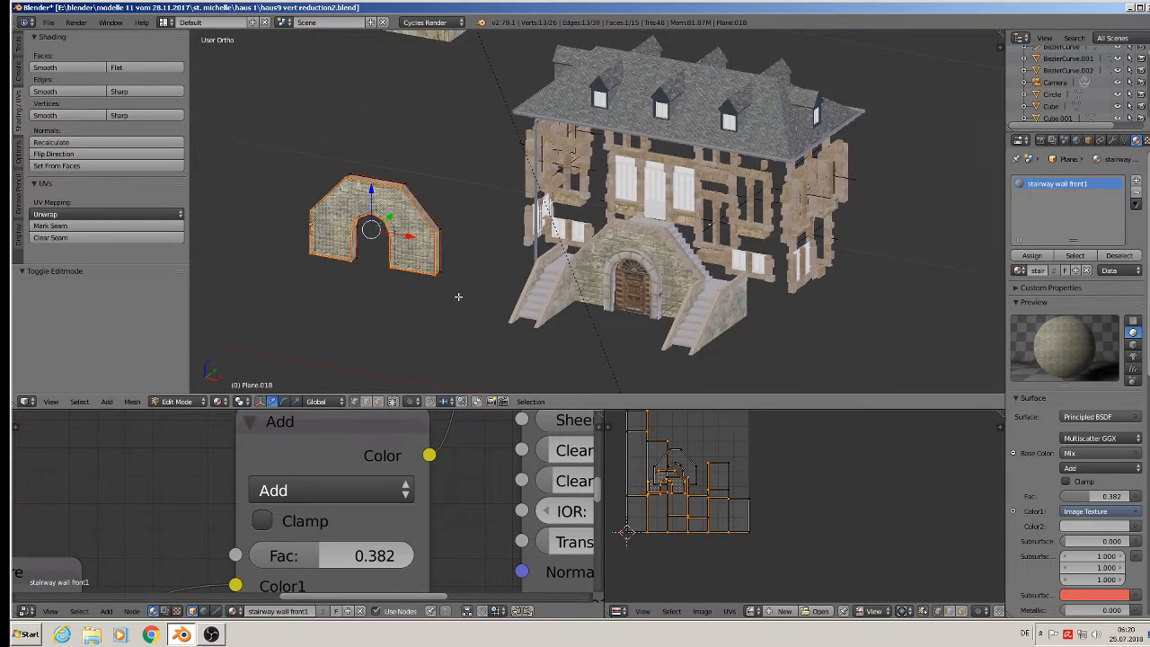
key(Tab)
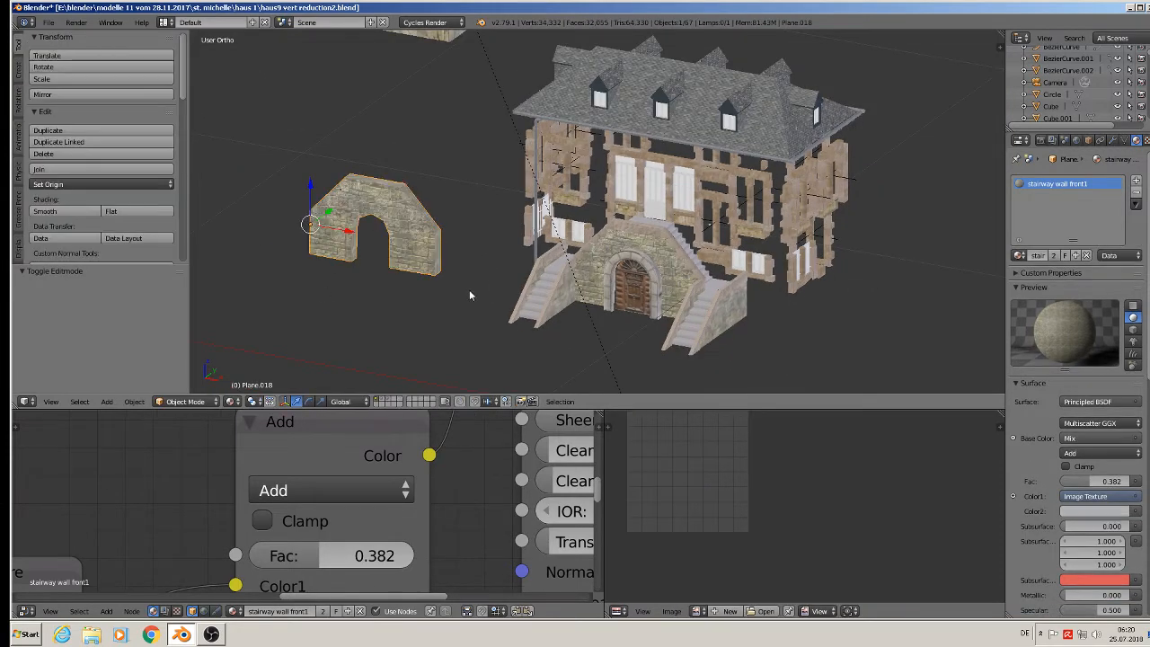
right_click(643, 266)
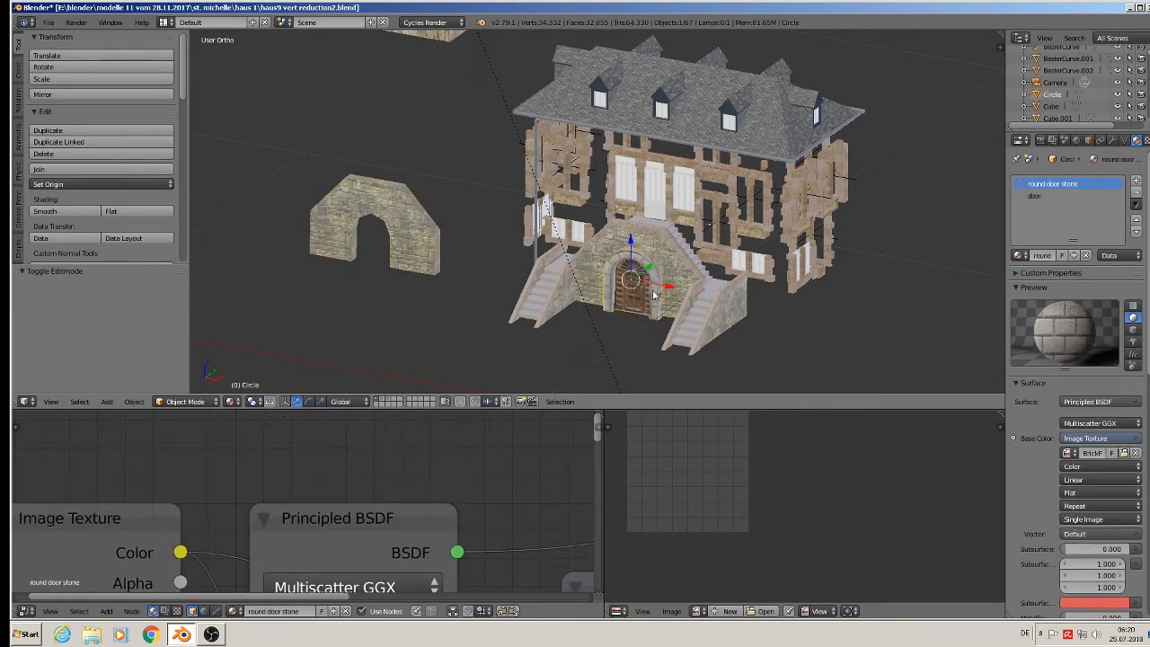
key(g)
key(x)
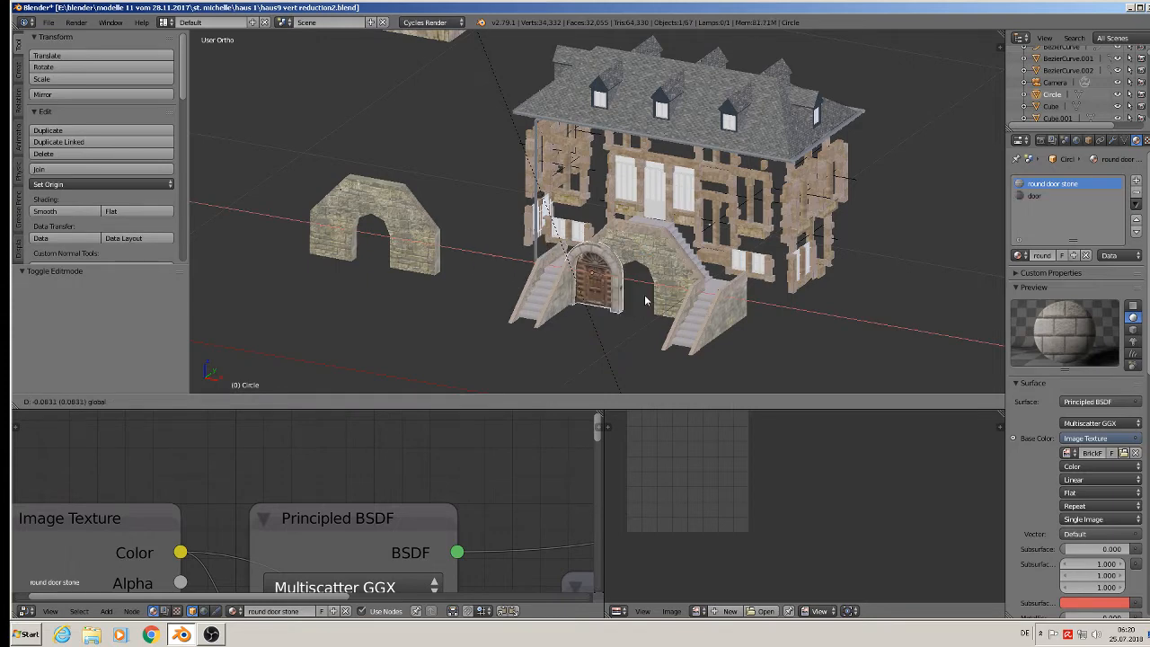
click(662, 301)
key(ctrl+z)
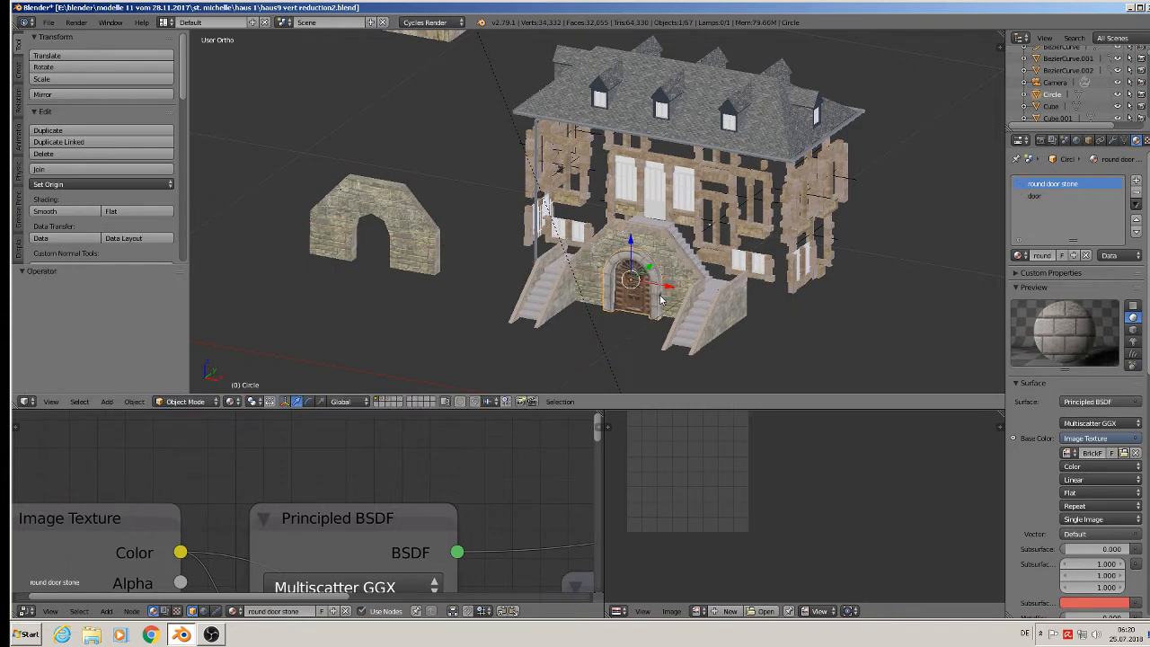
Examine the mesh and vertex count of the round stone-framed door in Edit Mode
key(Tab)
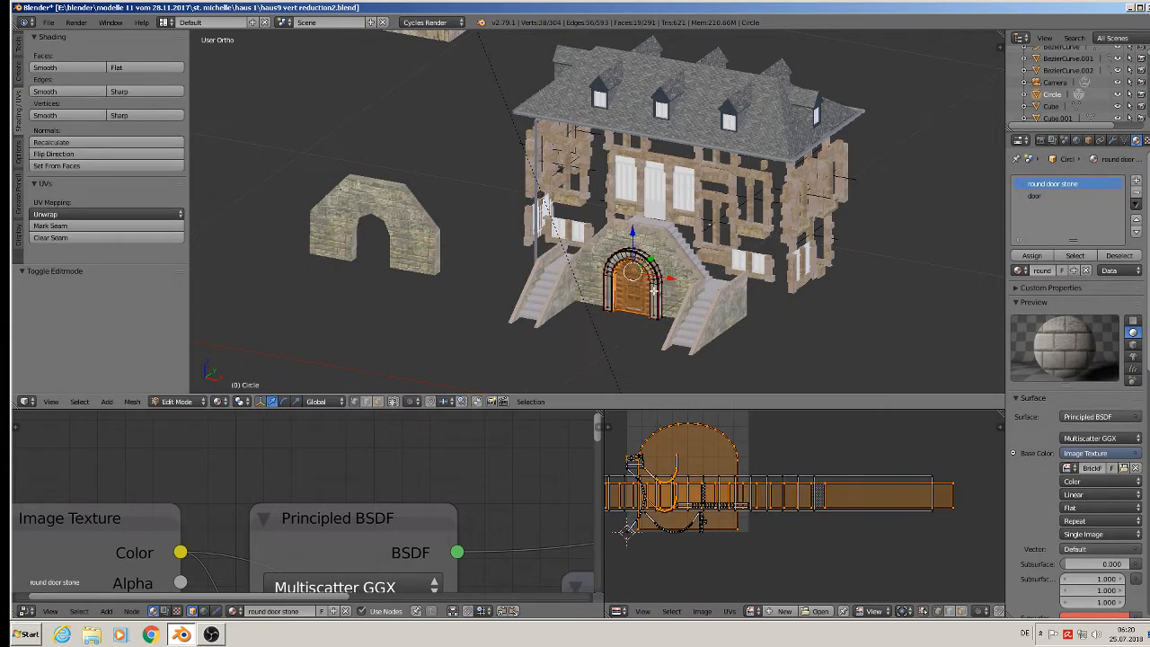
scroll(654, 289, up, 4)
scroll(654, 293, down, 3)
key(Tab)
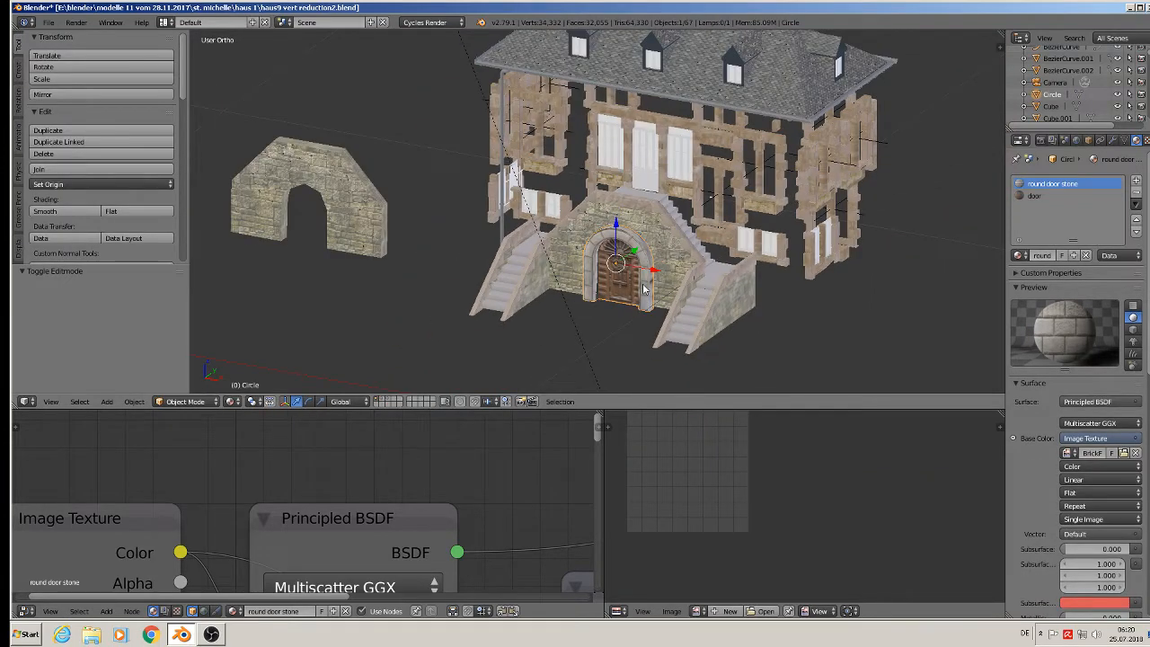
scroll(644, 289, down, 4)
scroll(525, 284, up, 2)
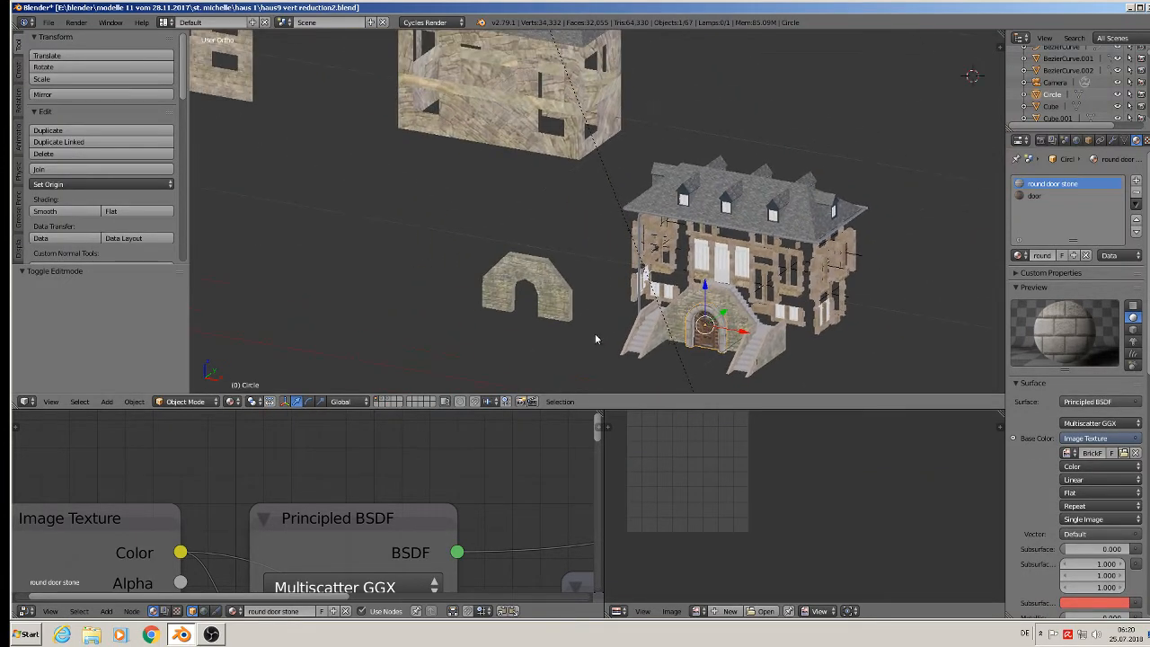
Duplicate the front face band of the round door's stone arch and move the copy -0.336 along X
right_click(525, 284)
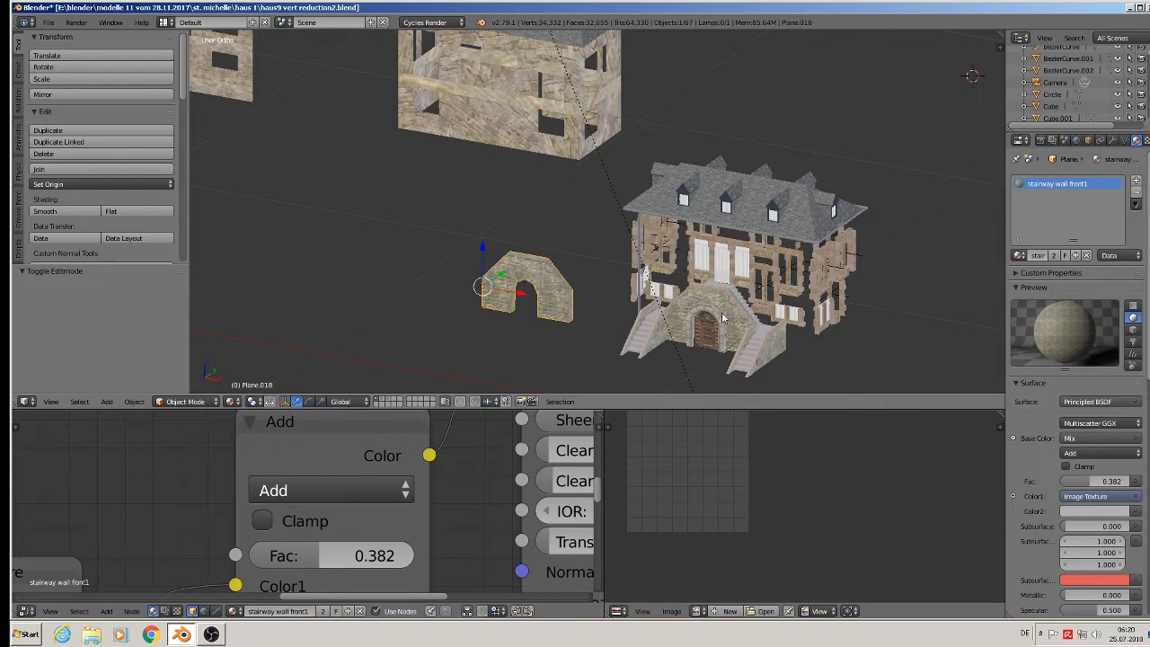
scroll(722, 318, up, 2)
shift+middle_drag(722, 319, 695, 252)
right_click(694, 252)
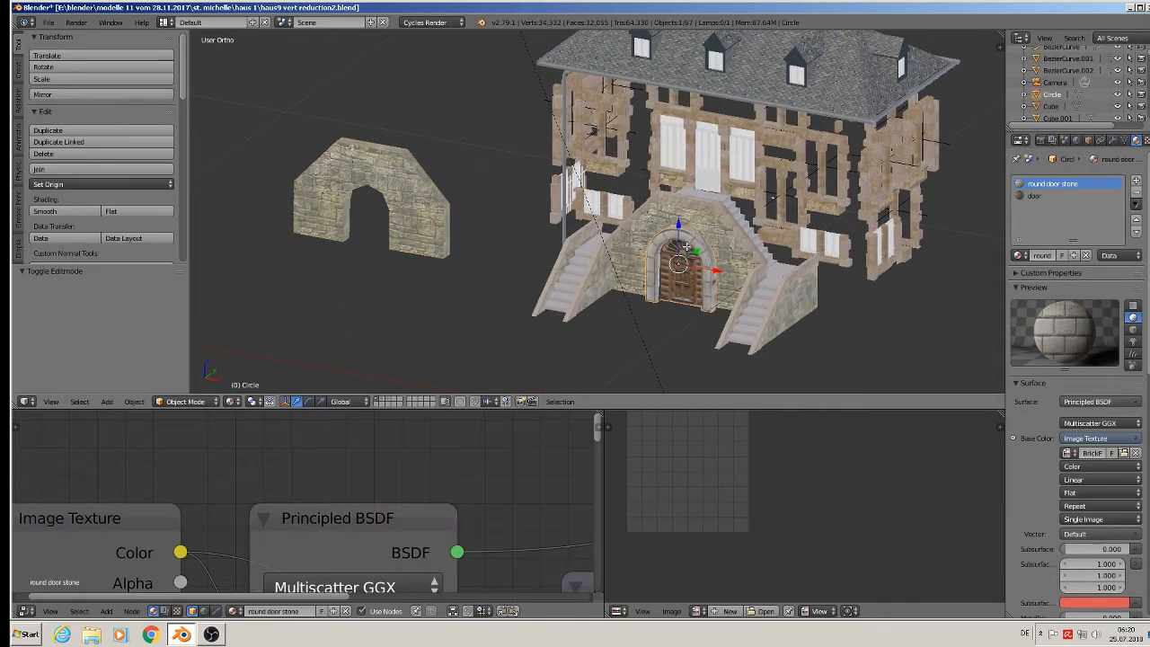
key(Tab)
scroll(688, 245, up, 3)
scroll(687, 245, up, 1)
alt+right_click(690, 213)
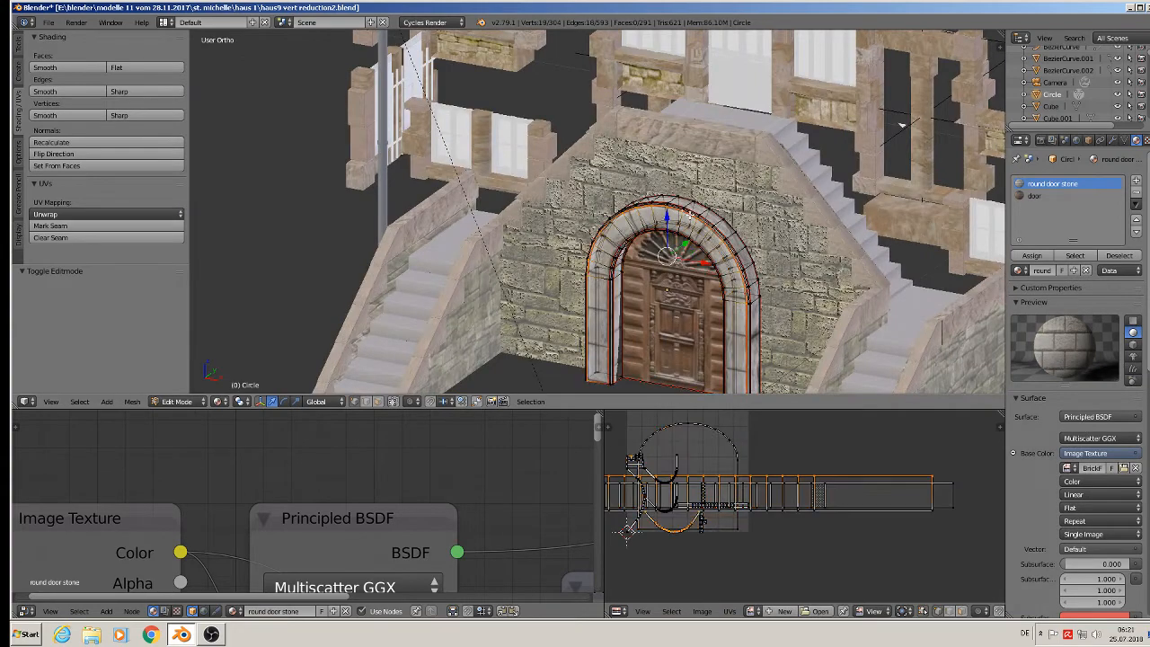
scroll(690, 216, down, 2)
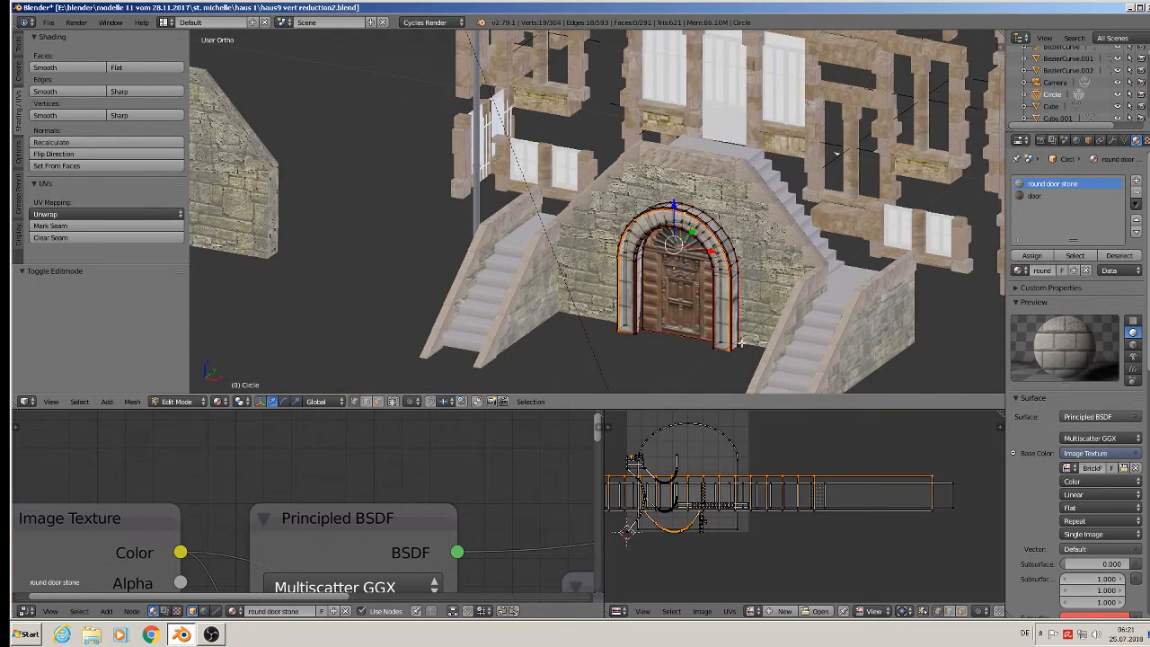
scroll(696, 247, up, 6)
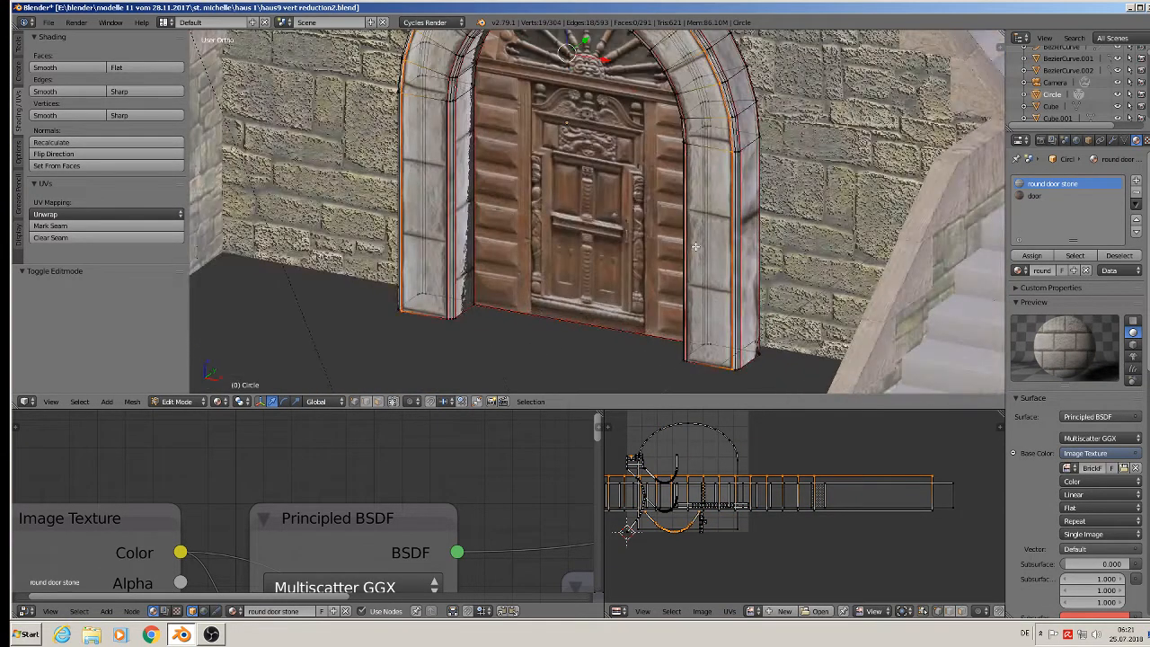
alt+shift+right_click(692, 248)
scroll(690, 249, down, 4)
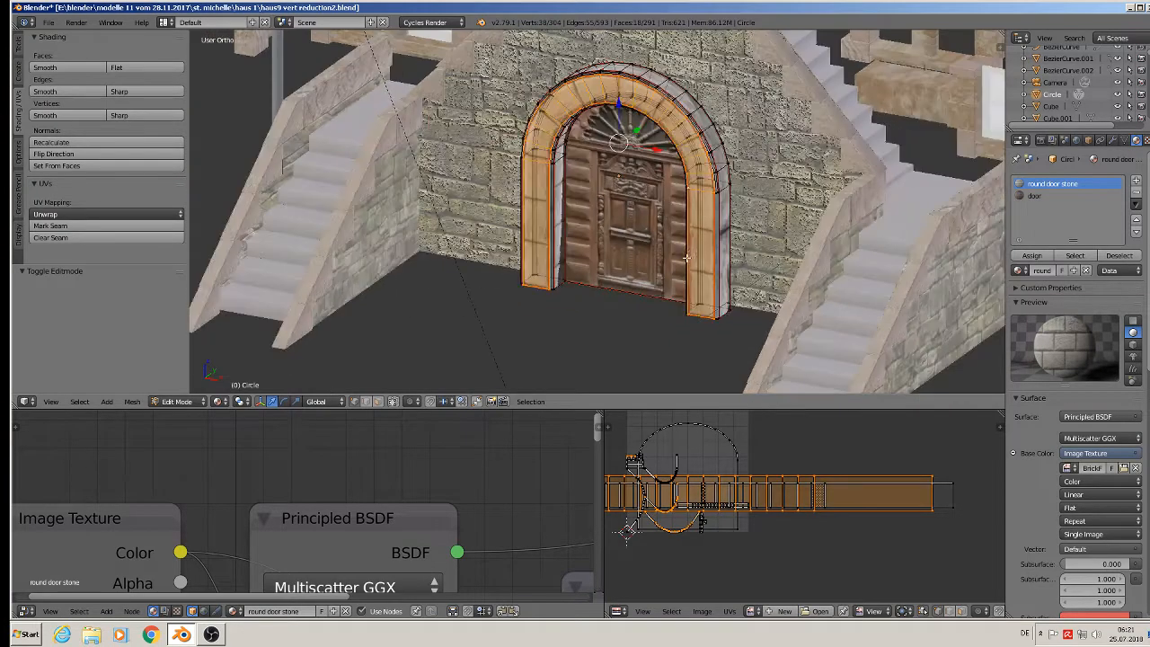
key(shift+d)
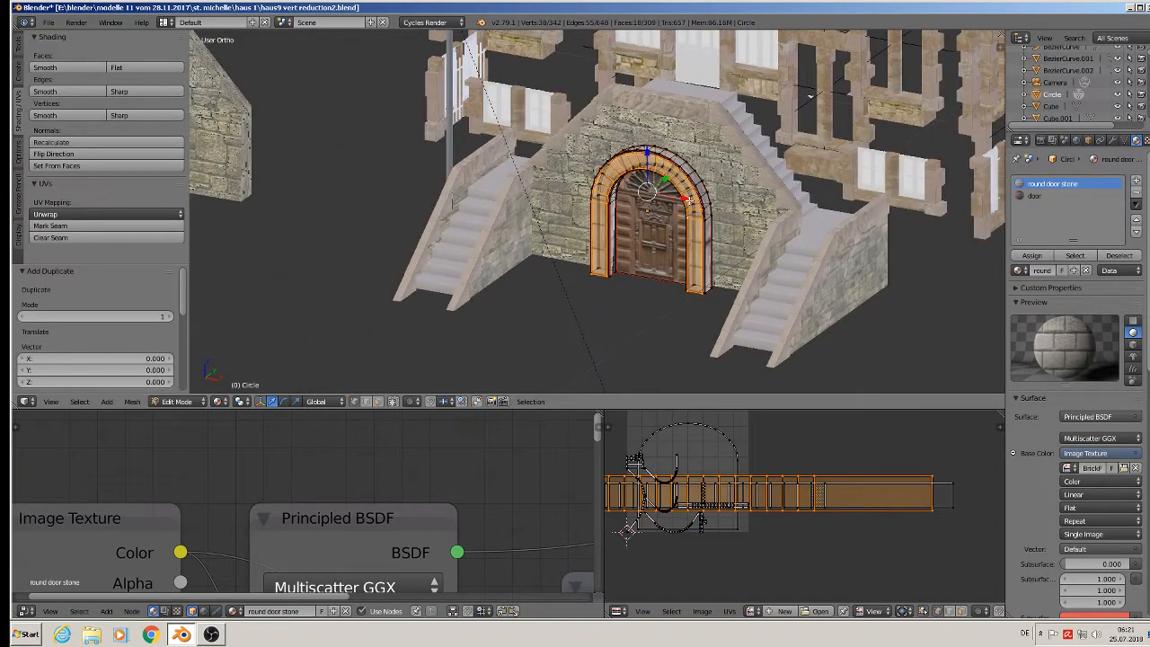
key(x)
click(360, 170)
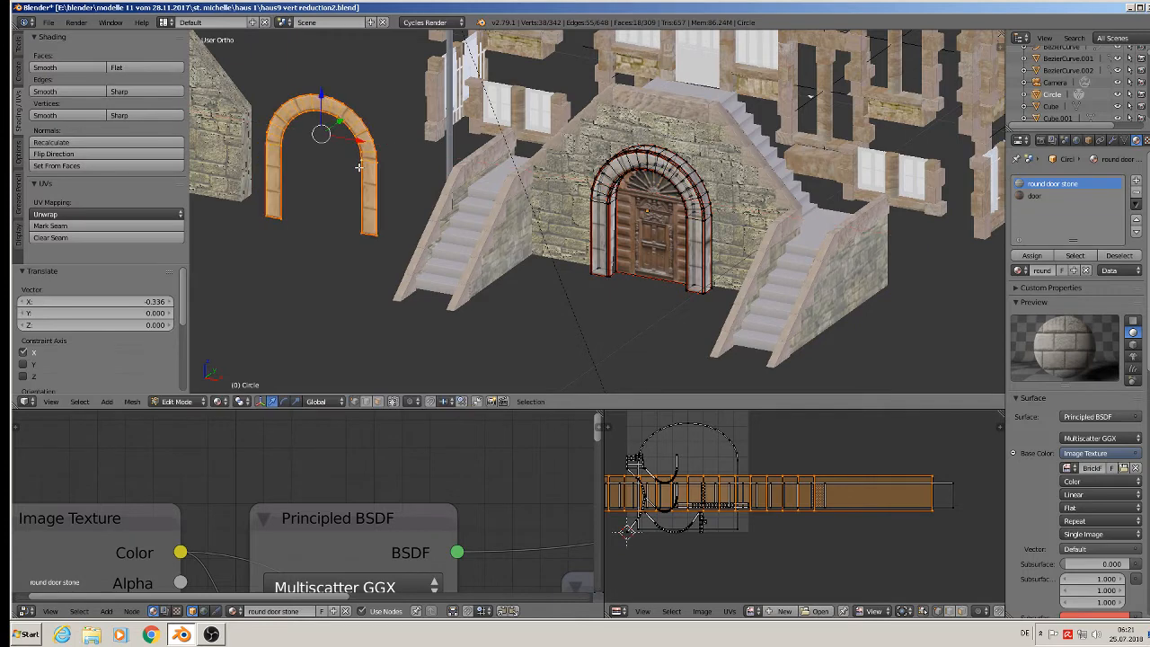
Separate the duplicated arch band into its own object and select it in Object Mode
key(p)
click(359, 169)
middle_drag(359, 170, 521, 202)
key(Tab)
right_click(478, 160)
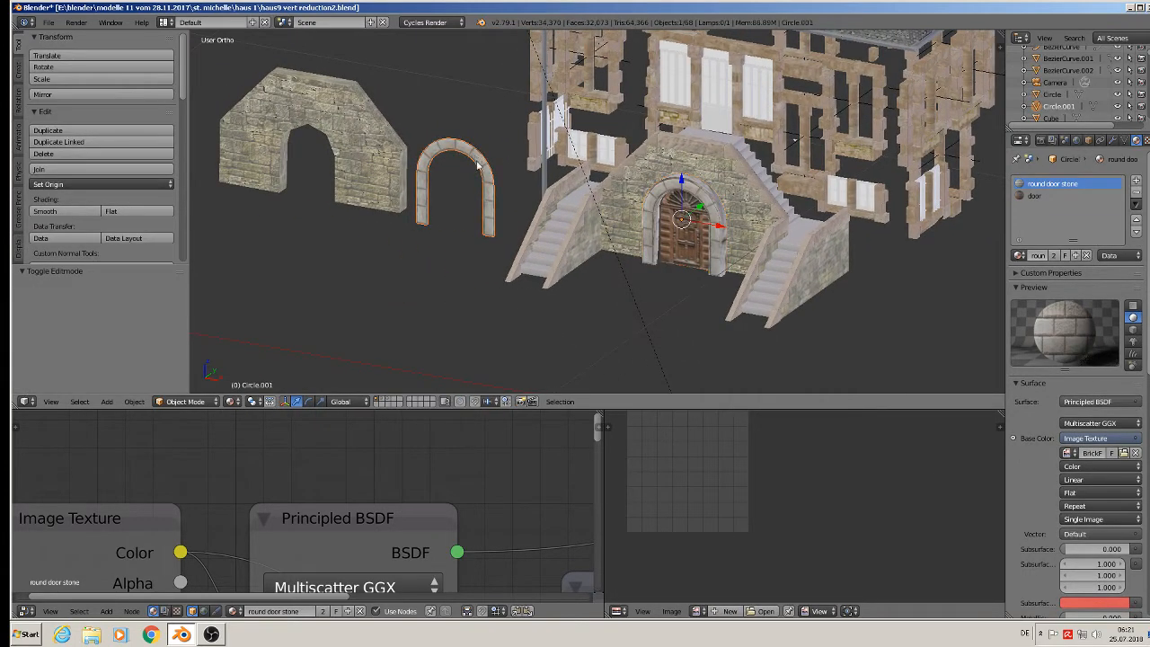
Set the arch band's origin to its geometry and move it about -0.223 along X in front of the copied wall's opening
click(71, 183)
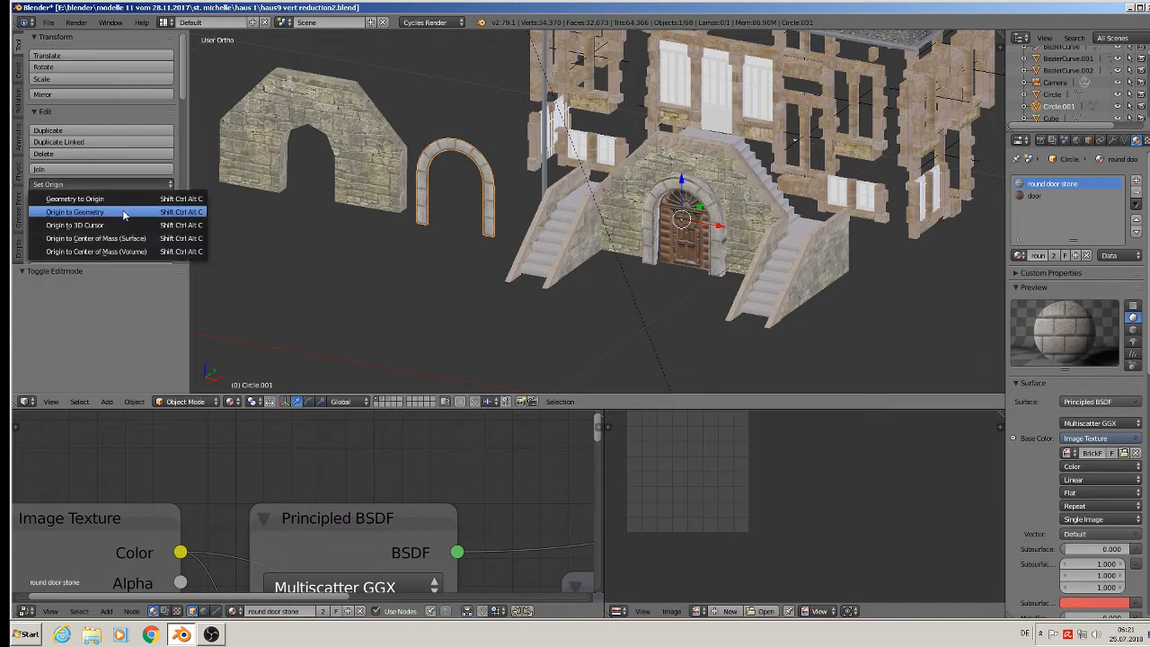
click(122, 210)
key(g)
key(x)
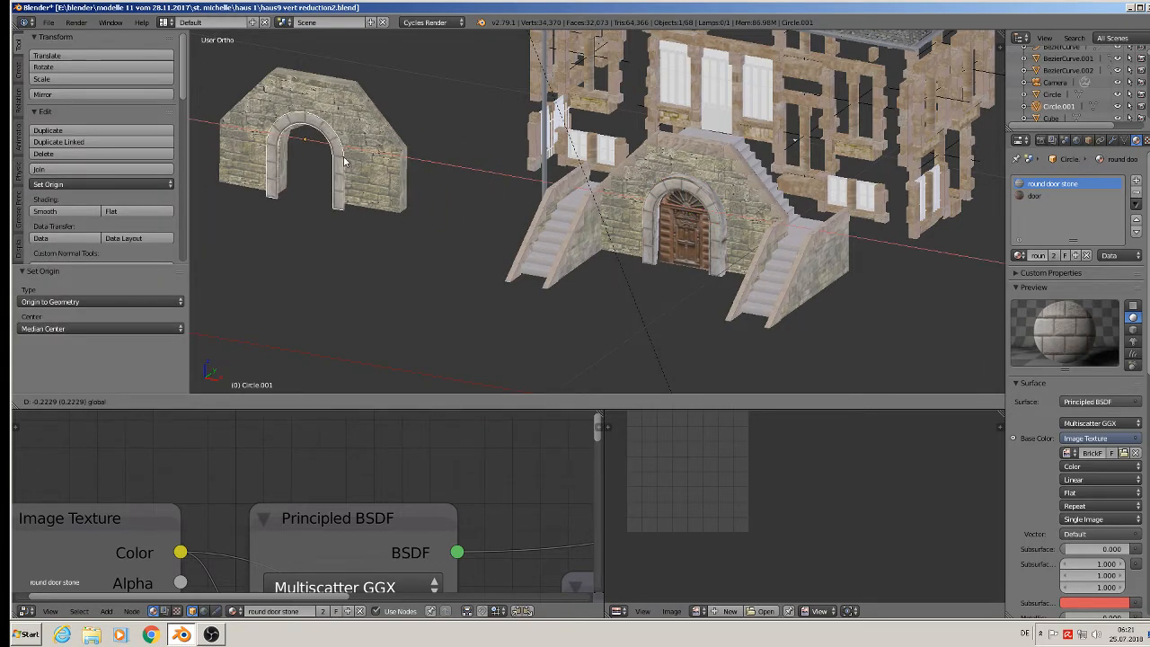
click(346, 162)
Delete the inner rim vertices of the separated arch band, keeping only its outer outline
key(KP_Decimal)
key(Tab)
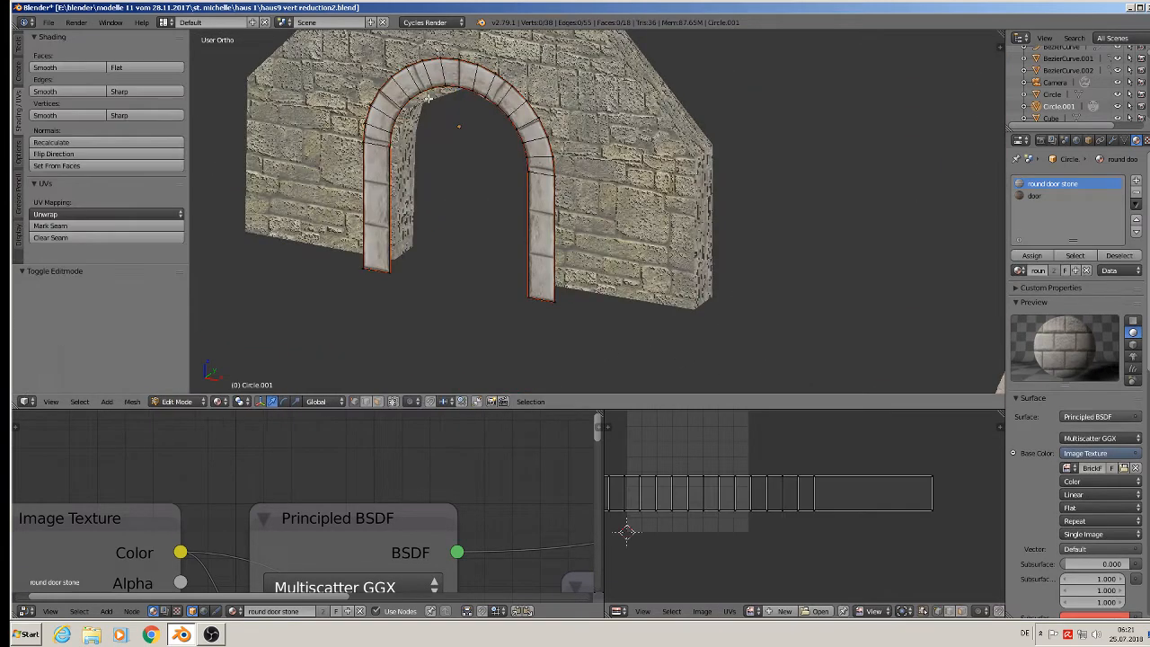
shift+right_click(387, 274)
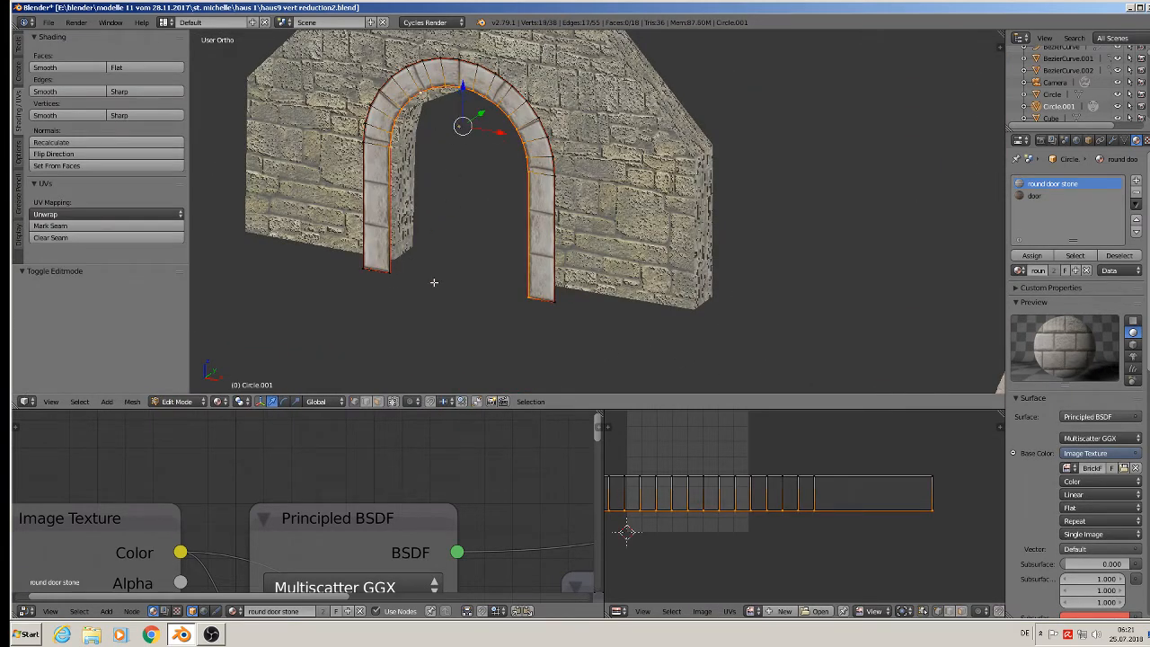
shift+right_click(391, 267)
shift+right_click(391, 237)
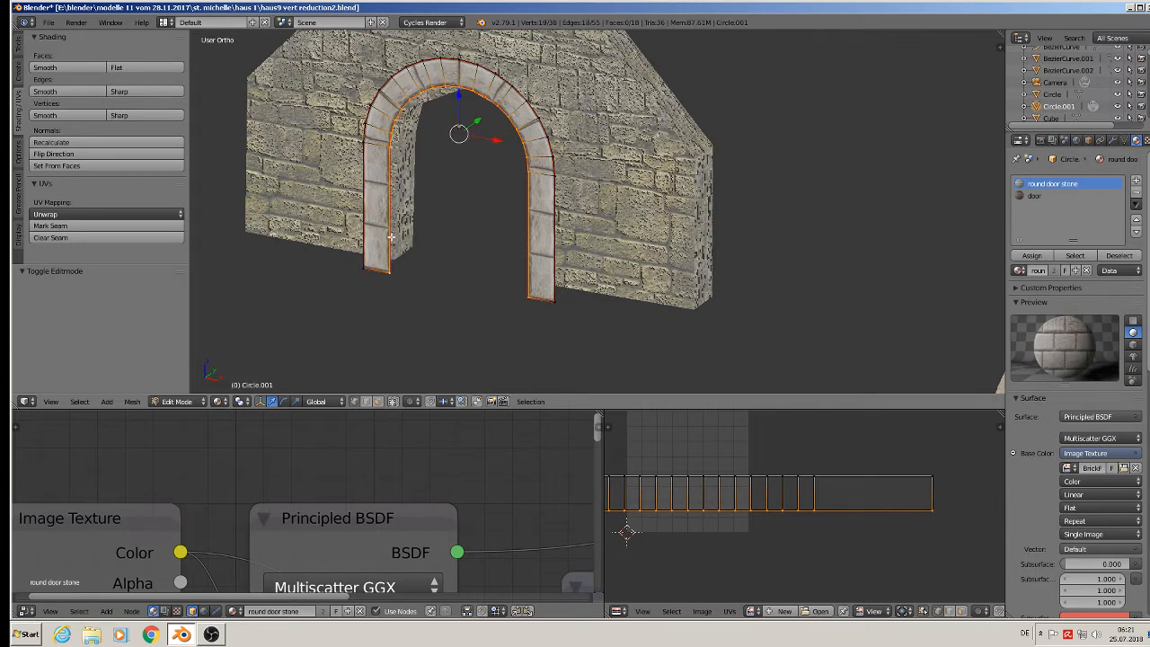
key(x)
click(390, 238)
Fill the remaining outer arch outline with a single face
key(a)
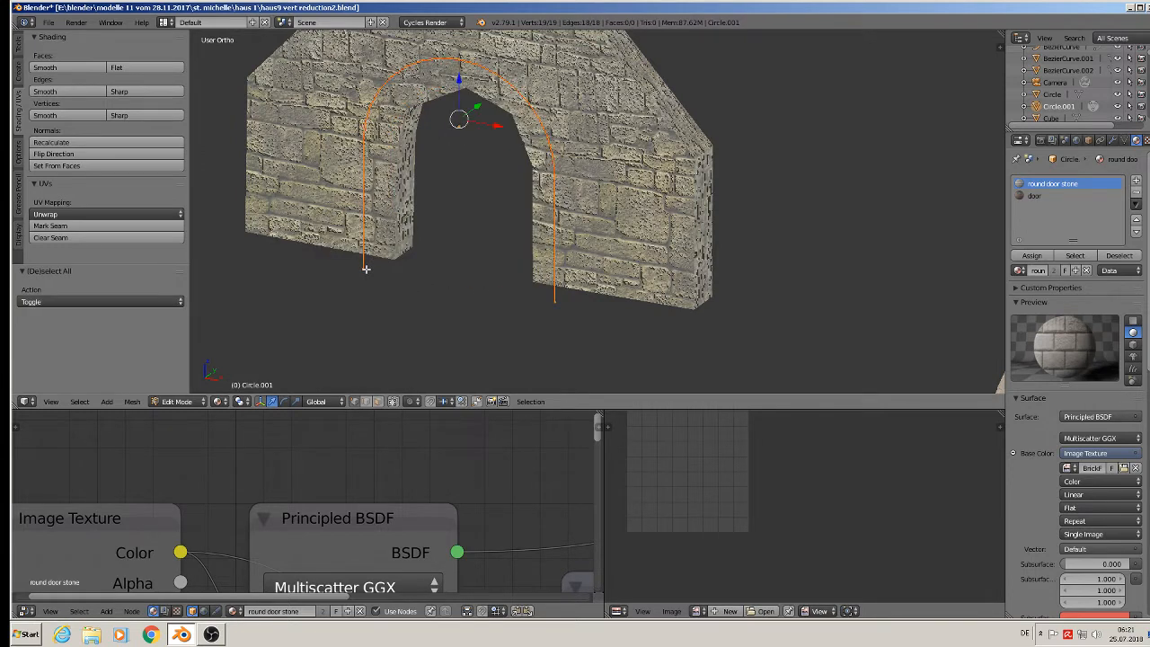
key(f)
key(Tab)
scroll(367, 269, down, 5)
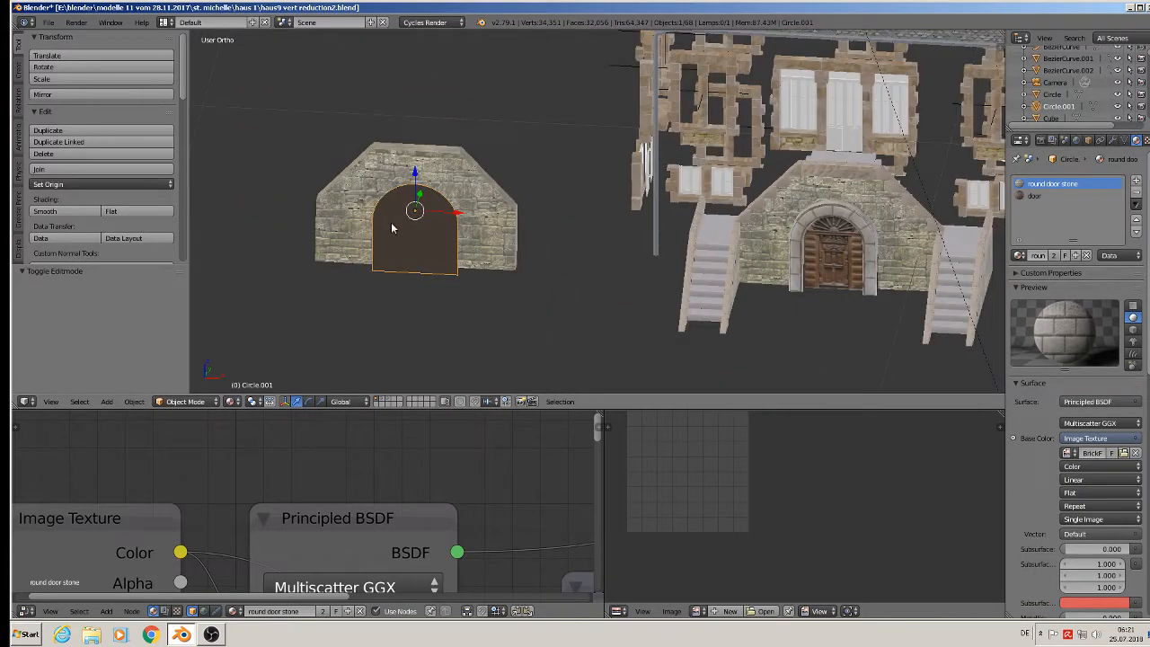
Move the arched face 0.009 along Y toward the wall and join it with the copied stairway wall
middle_drag(392, 228, 433, 187)
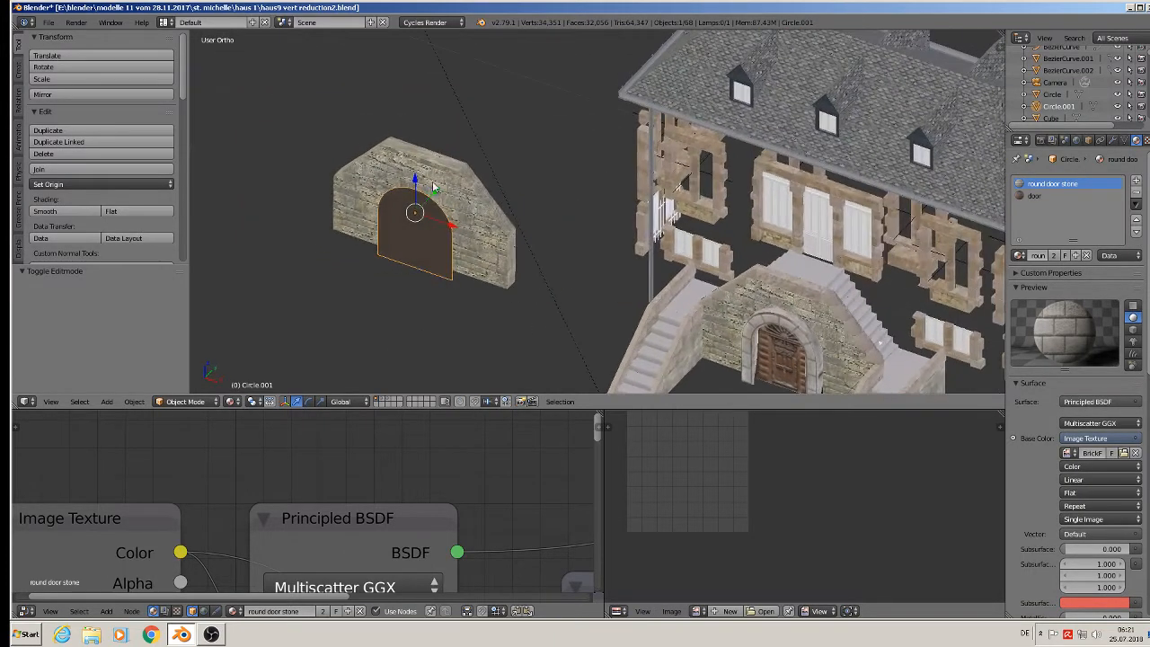
key(g)
key(y)
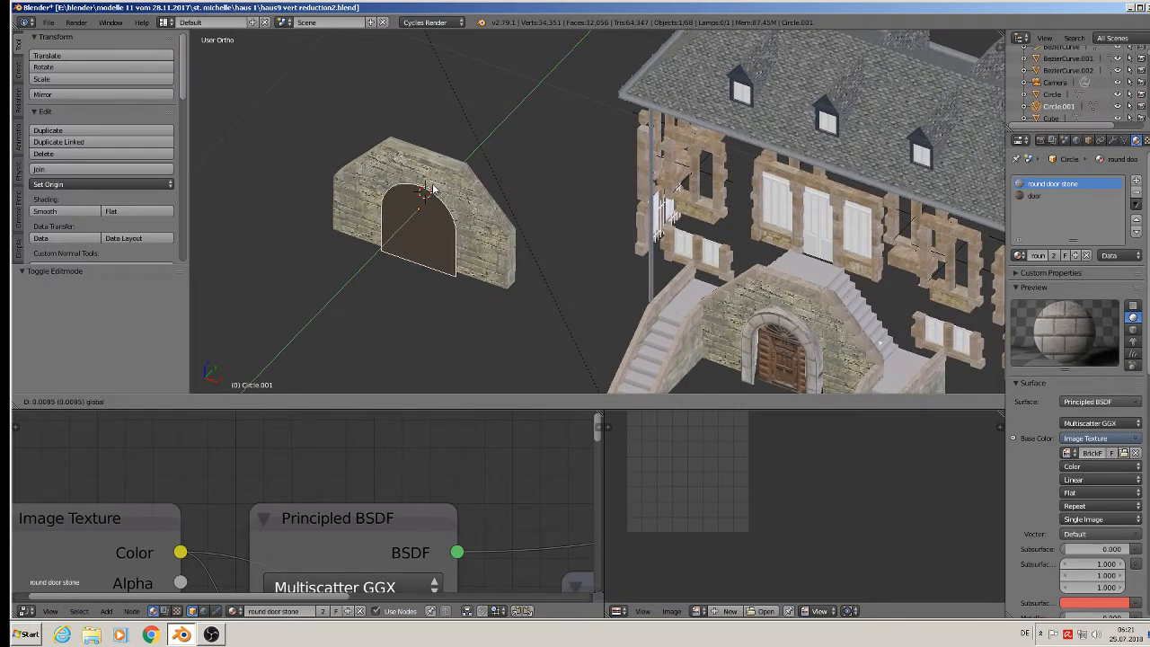
click(435, 187)
right_click(436, 181)
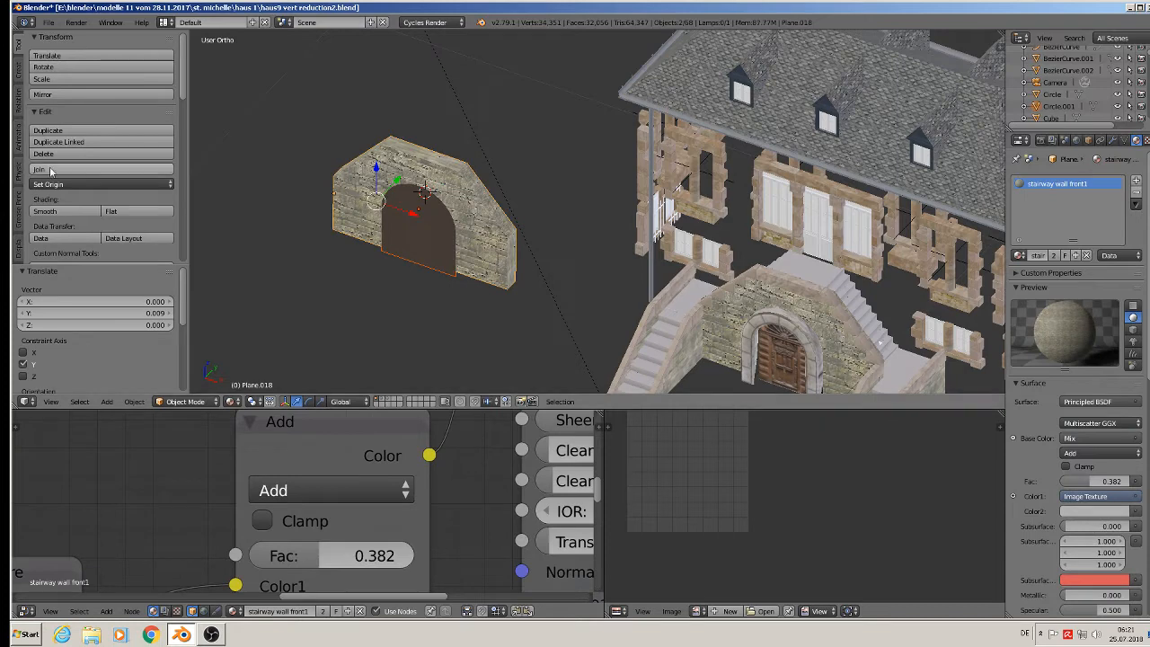
click(99, 168)
Mark the arched door face's outline as a UV seam in the joined mesh
scroll(283, 186, up, 1)
key(Tab)
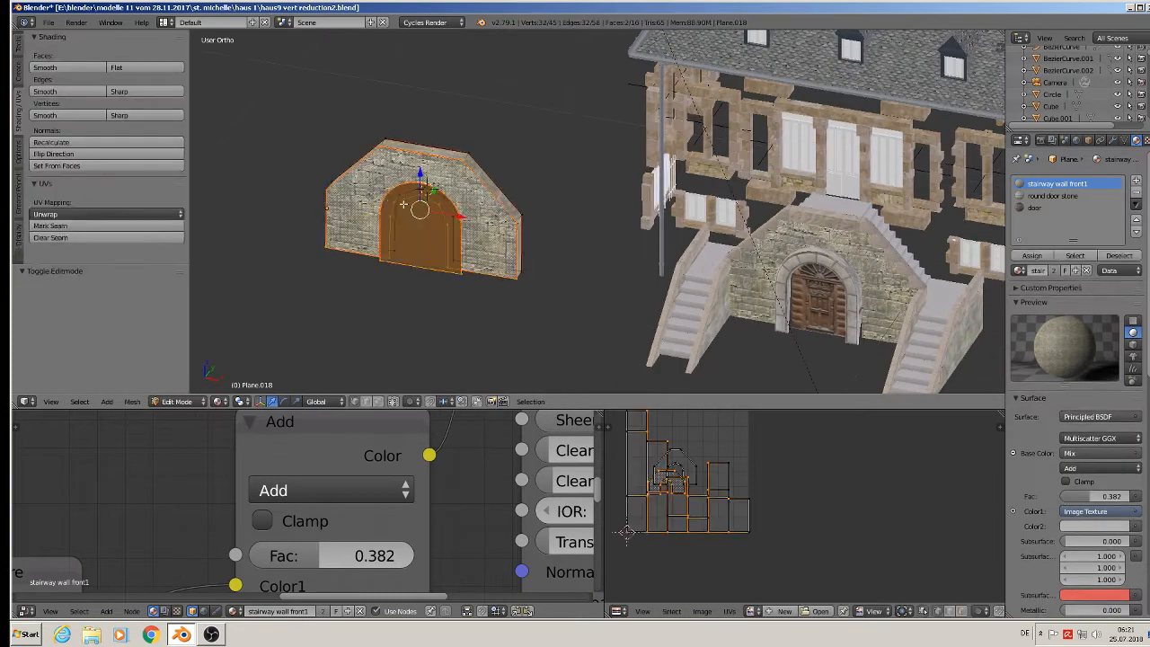
scroll(404, 209, up, 2)
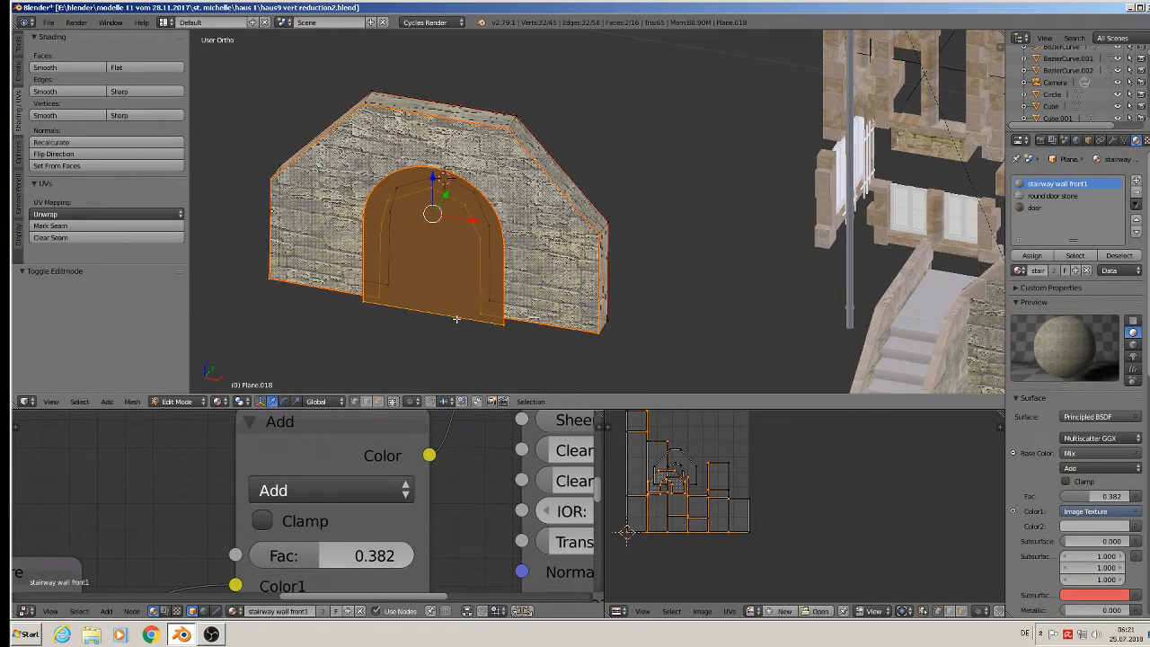
key(a)
key(l)
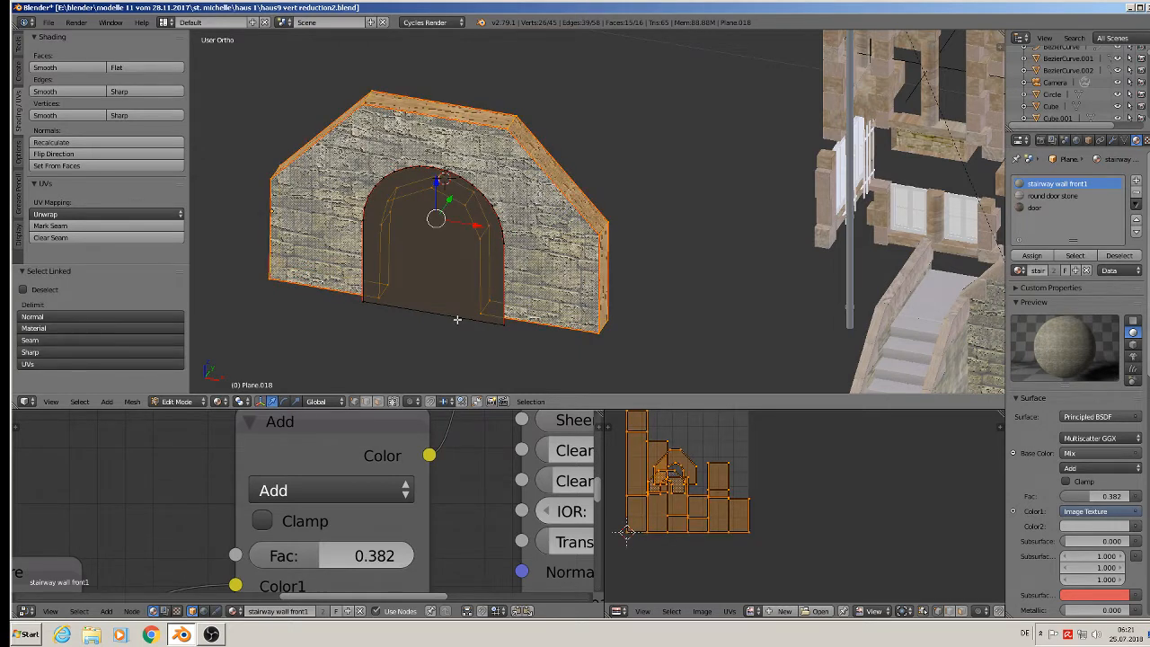
key(a)
right_click(476, 323)
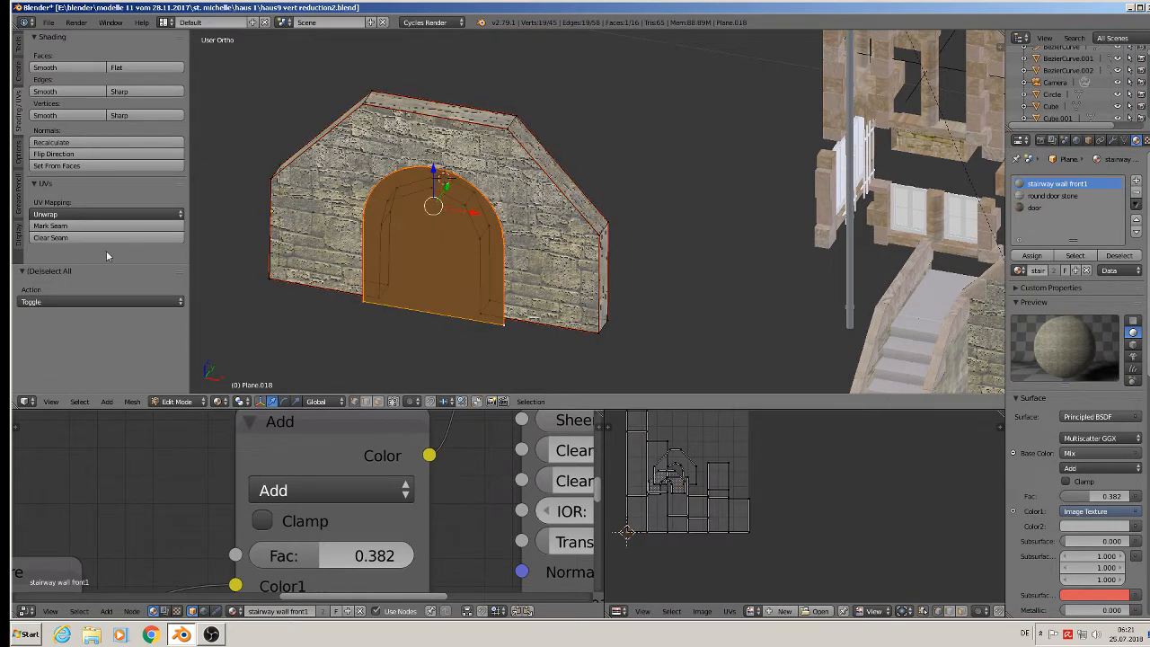
click(63, 226)
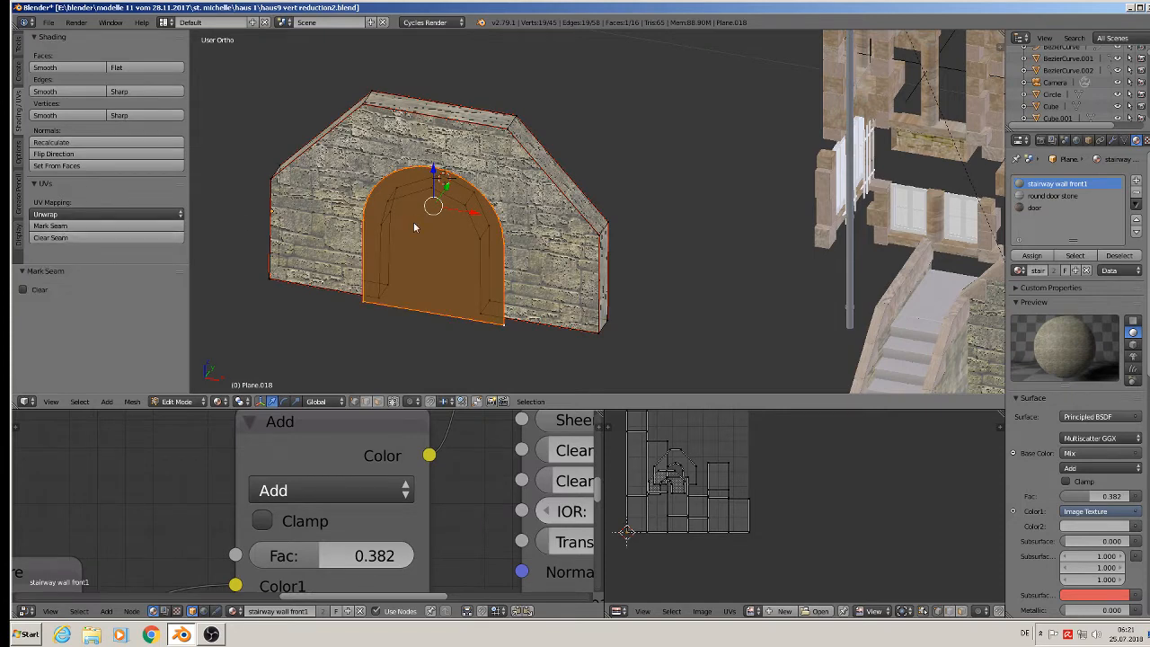
Apply rotation and scale to the joined stairway wall object
key(Tab)
key(Tab)
key(Tab)
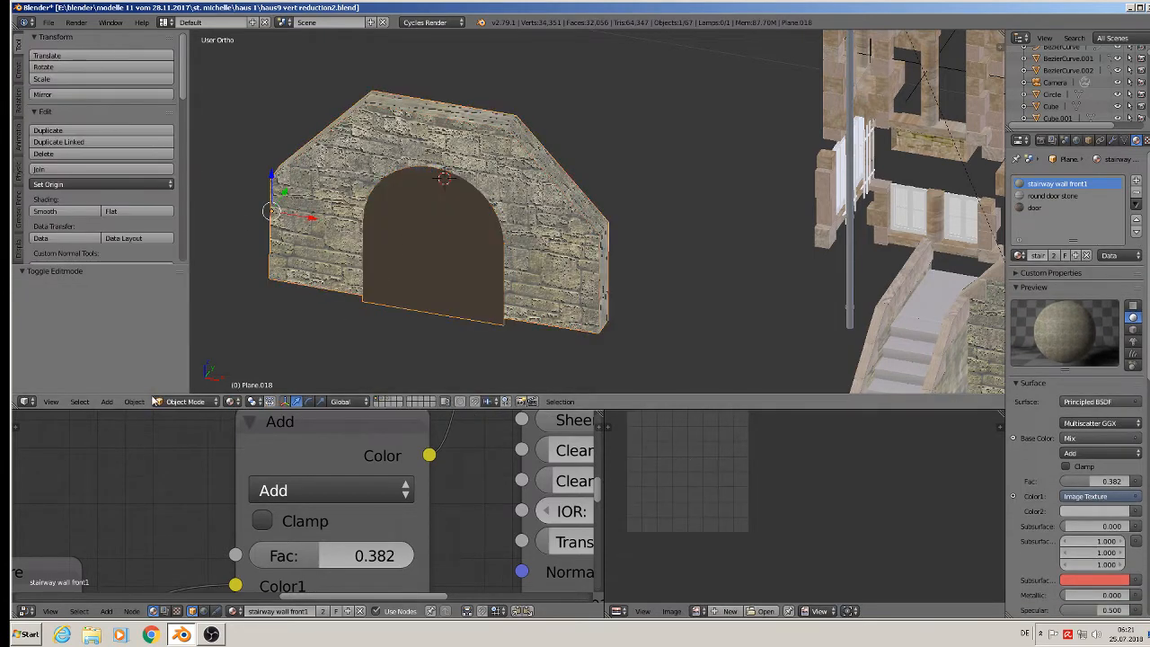
click(135, 401)
mouse_move(180, 310)
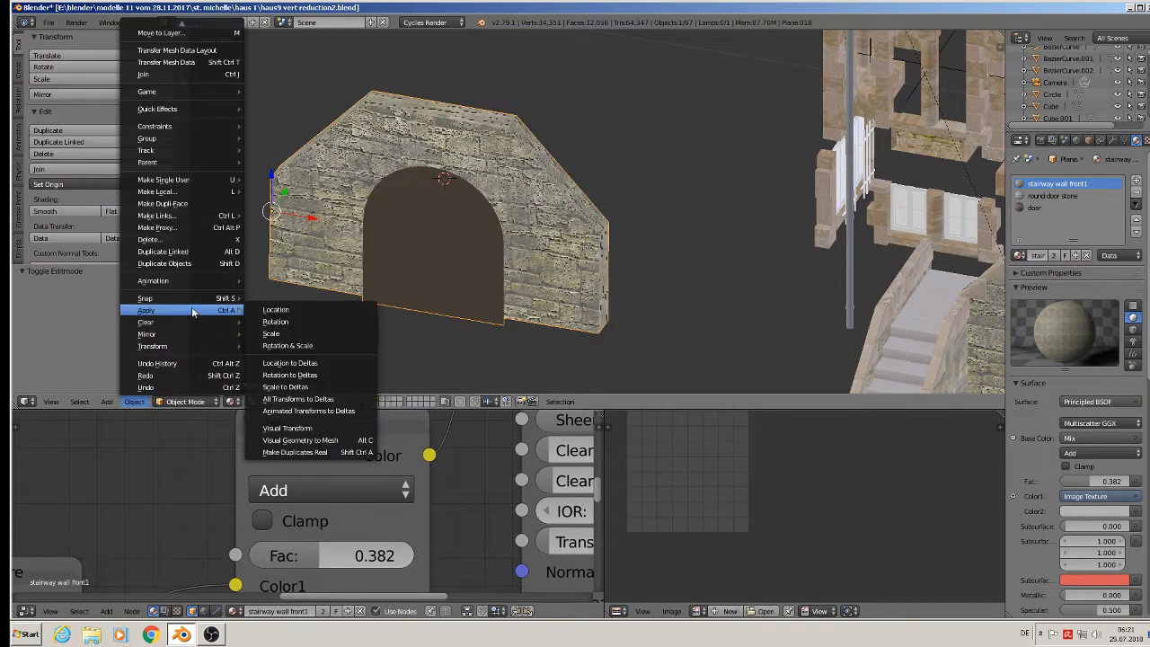
click(316, 347)
Unwrap the UVs of the whole wall and door mesh
key(Tab)
key(a)
key(a)
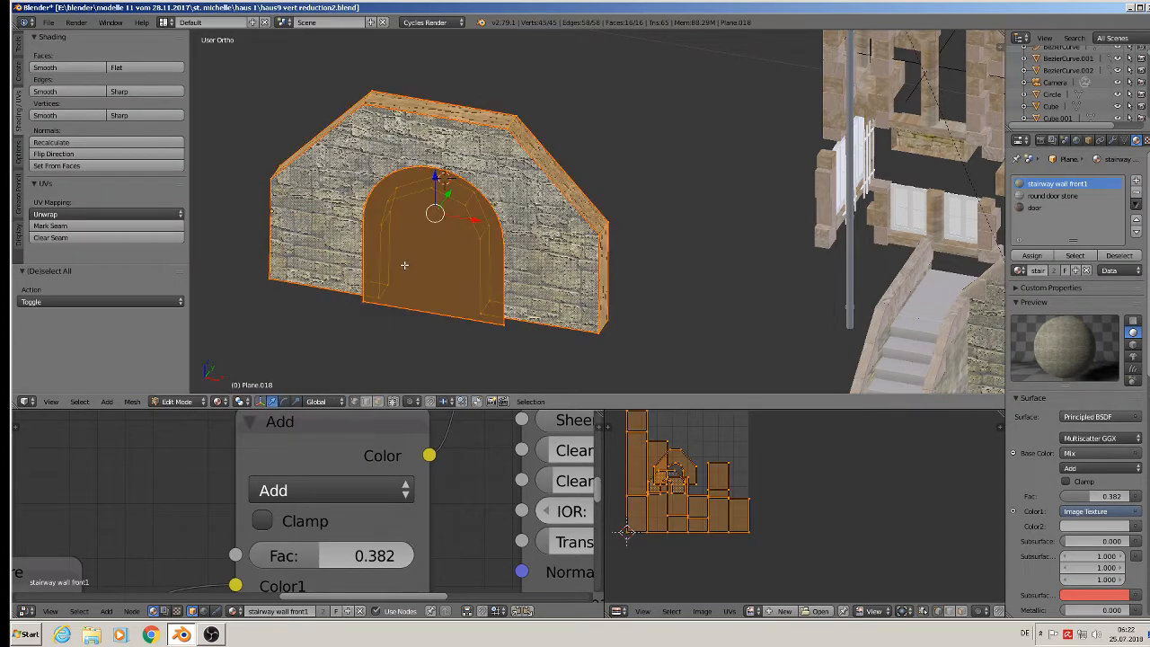
key(u)
click(404, 265)
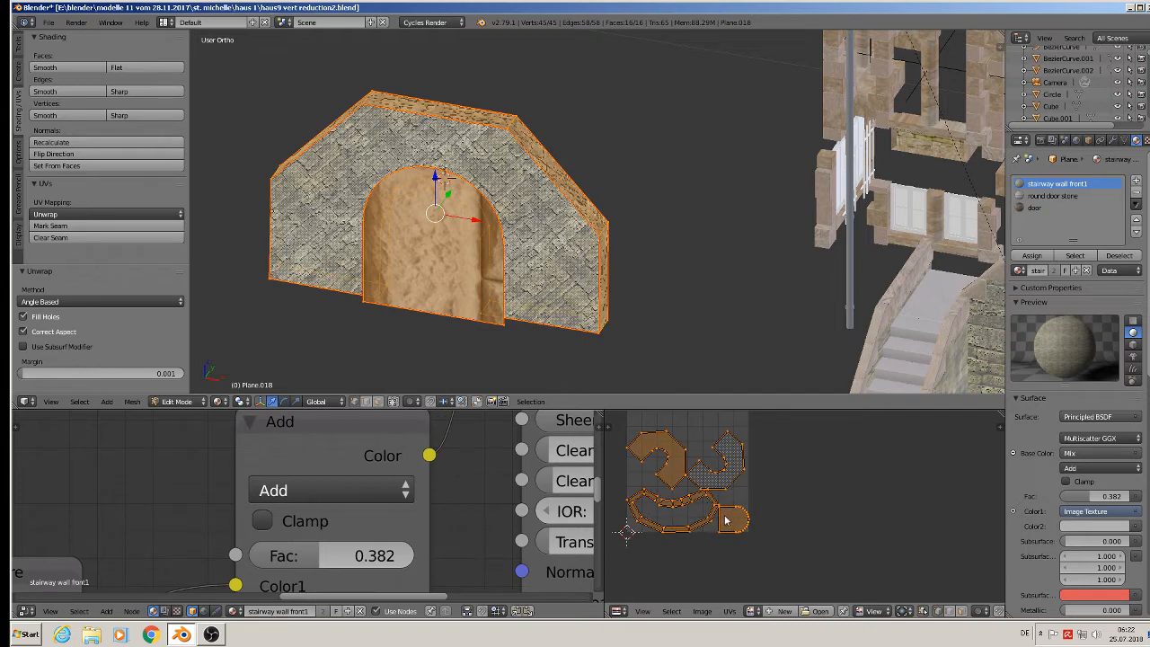
key(Tab)
scroll(619, 303, up, 2)
key(Tab)
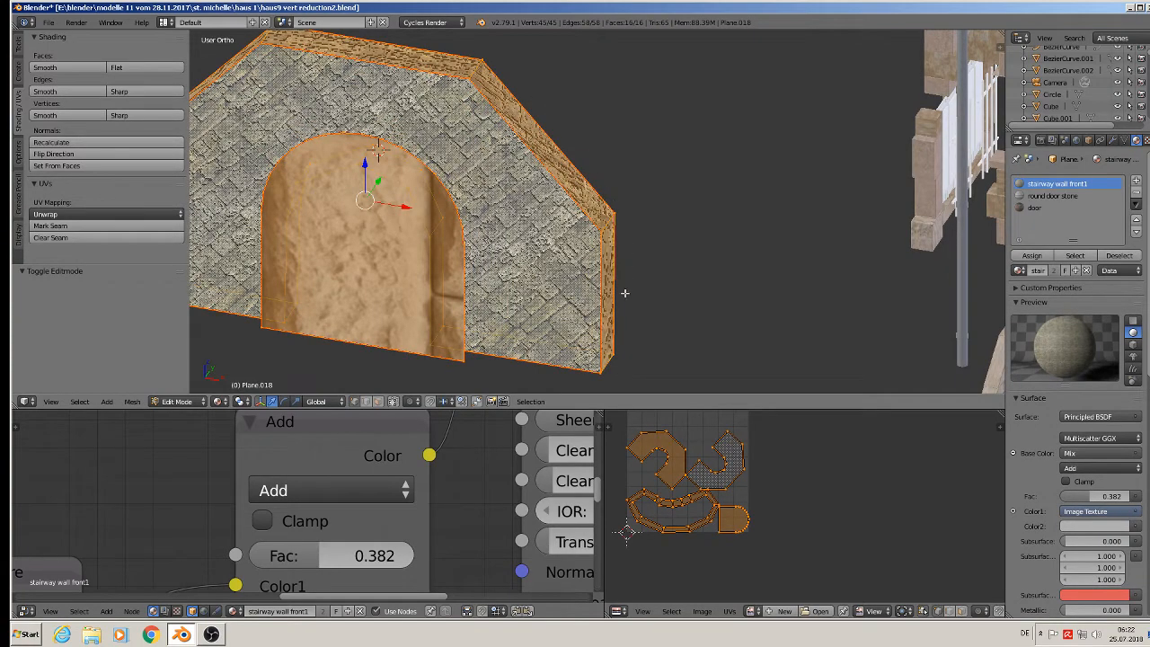
Mark the short bottom edge at the wall's outer end as a seam, using edge selection
middle_drag(598, 375, 571, 289)
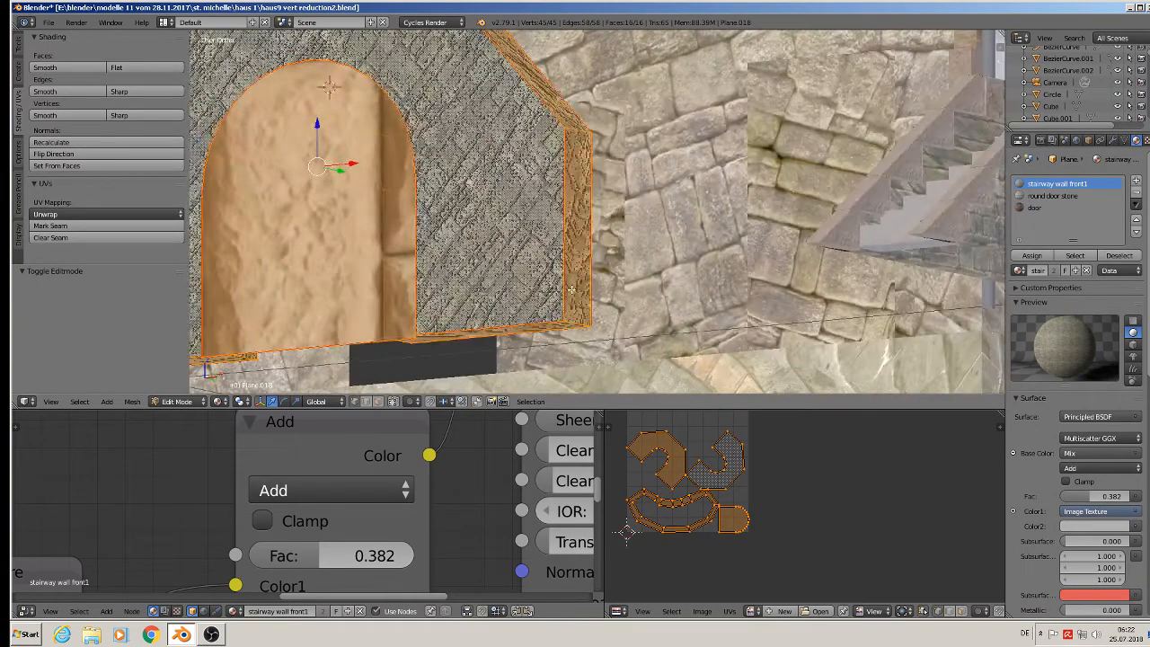
click(366, 401)
right_click(582, 325)
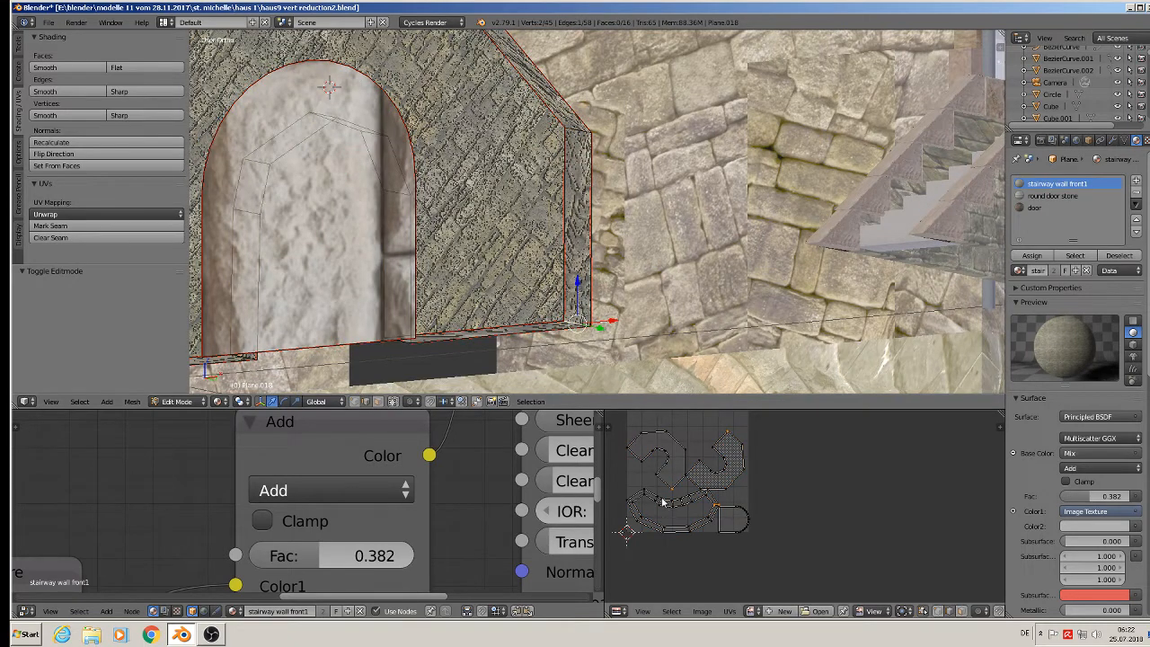
click(71, 226)
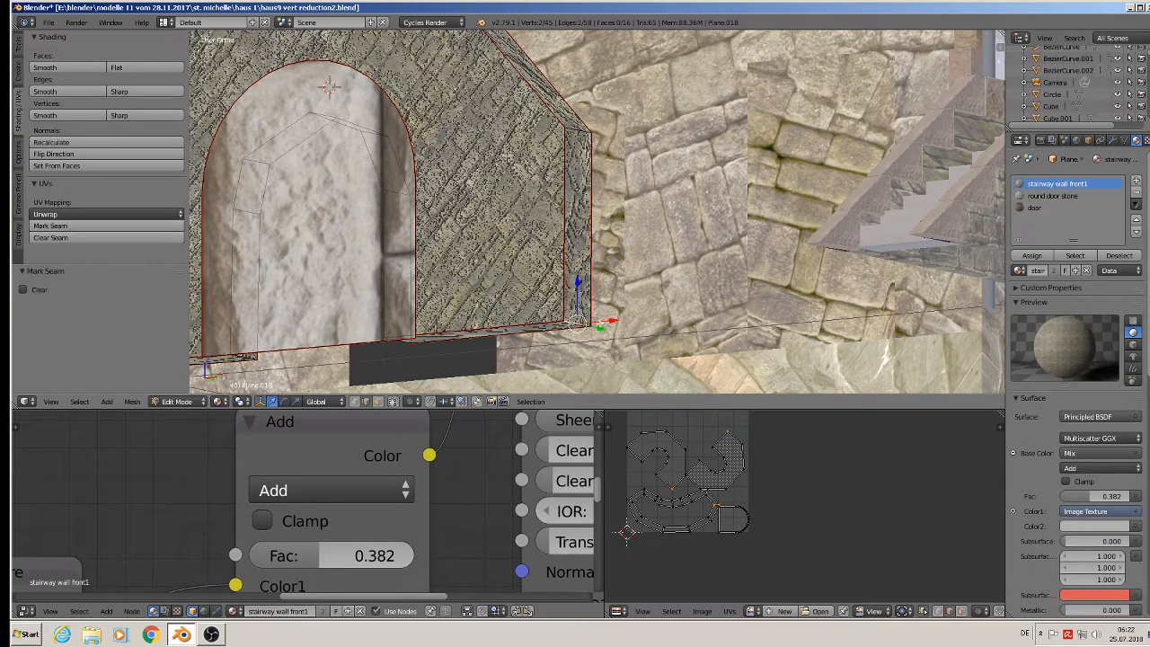
Unwrap the entire stairway wall mesh again using the added end seam, and clear the selection
key(a)
key(a)
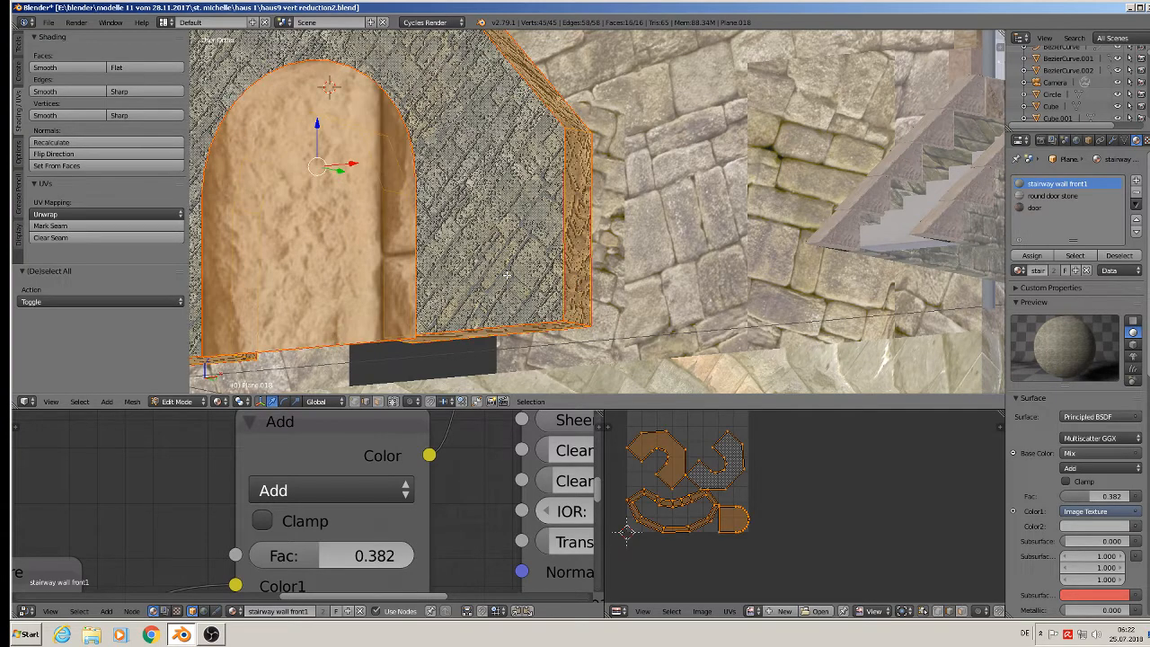
key(u)
click(507, 277)
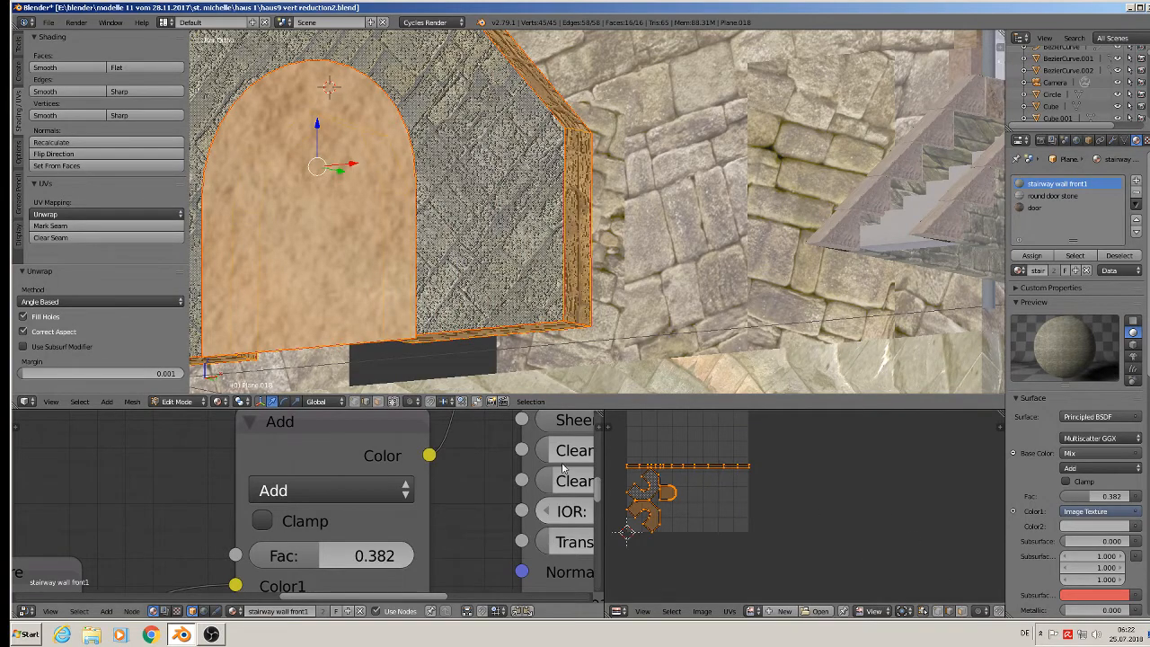
scroll(579, 153, down, 4)
key(a)
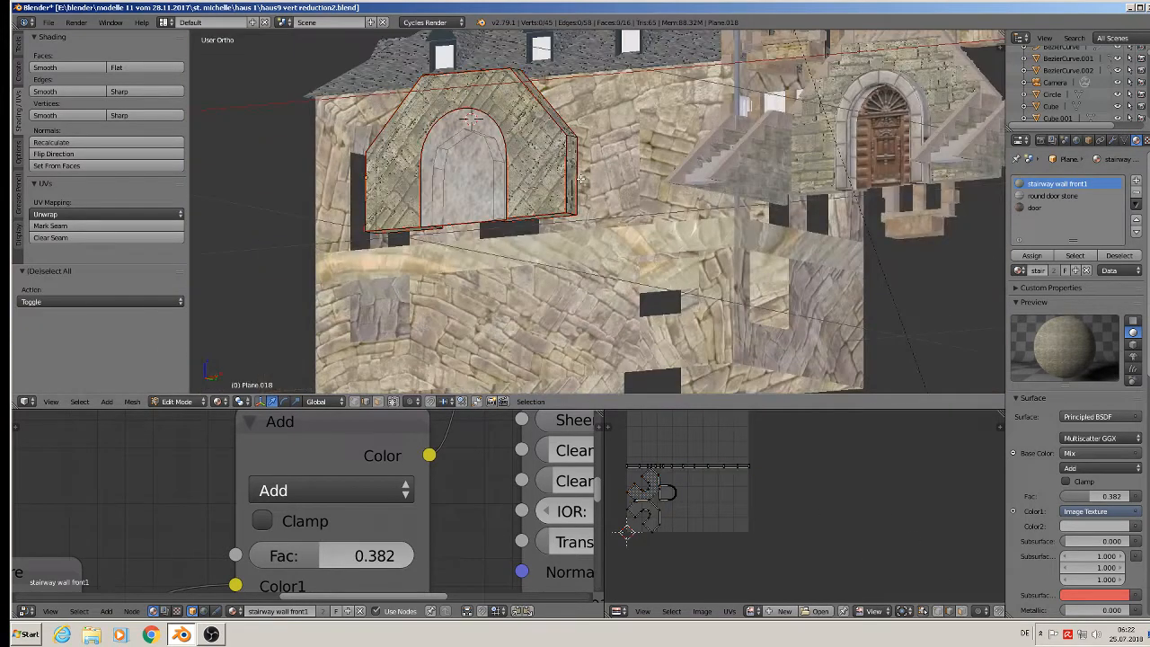
Move the joined stairway wall about -0.679 along X so it lines up with the front of the reduced house
key(Tab)
scroll(589, 197, down, 5)
middle_drag(597, 222, 681, 260)
key(KP_1)
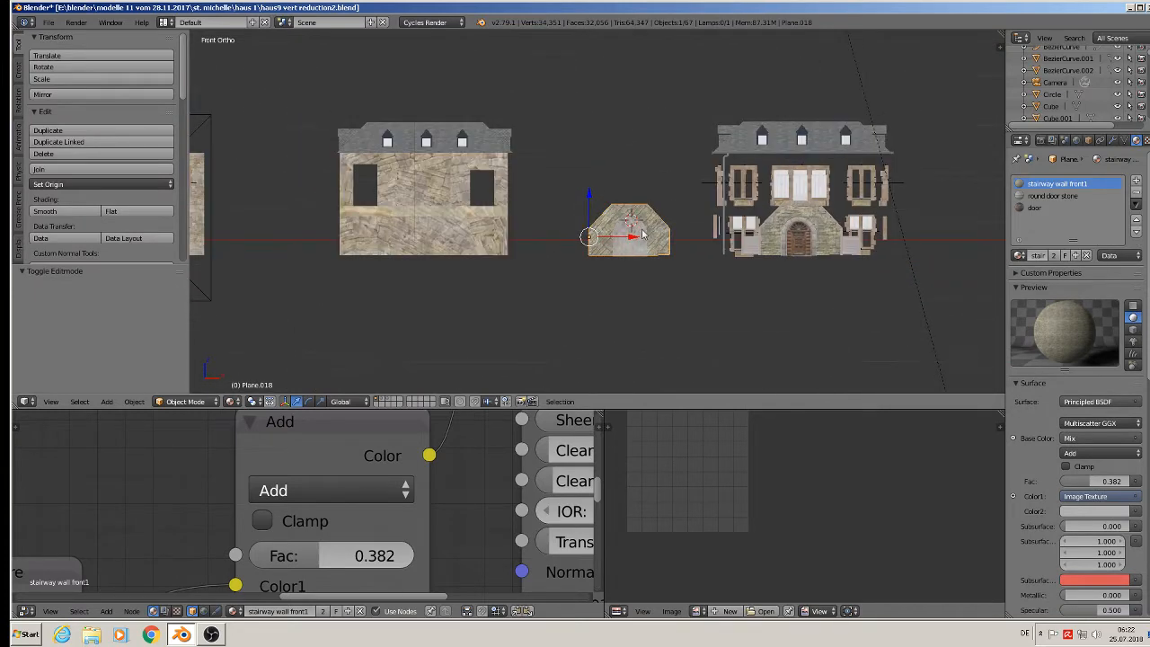
key(g)
key(x)
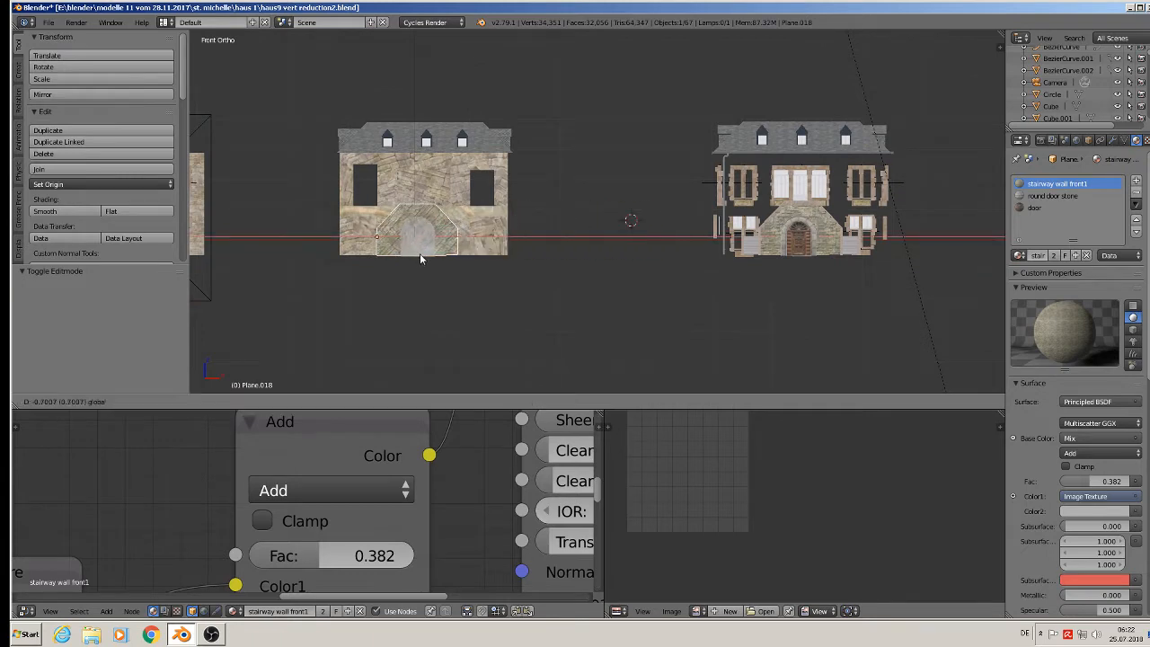
click(419, 254)
Move the stairway wall about 1.023 along Y against the reduced house's facade and save the file
middle_drag(420, 254, 361, 305)
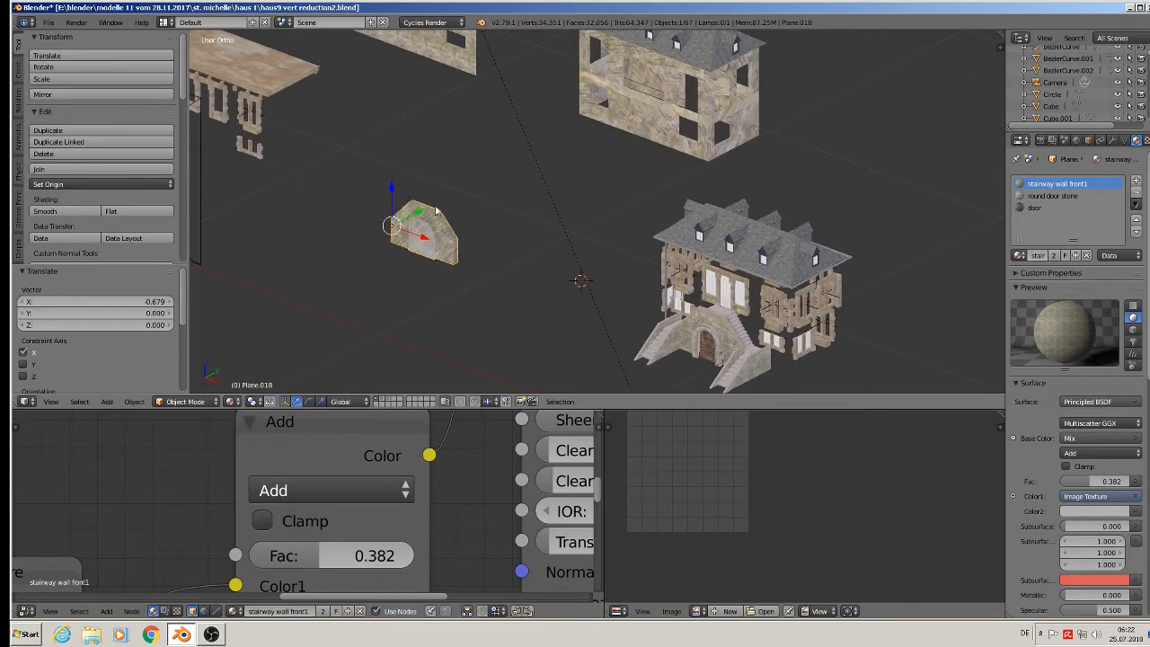
key(g)
key(y)
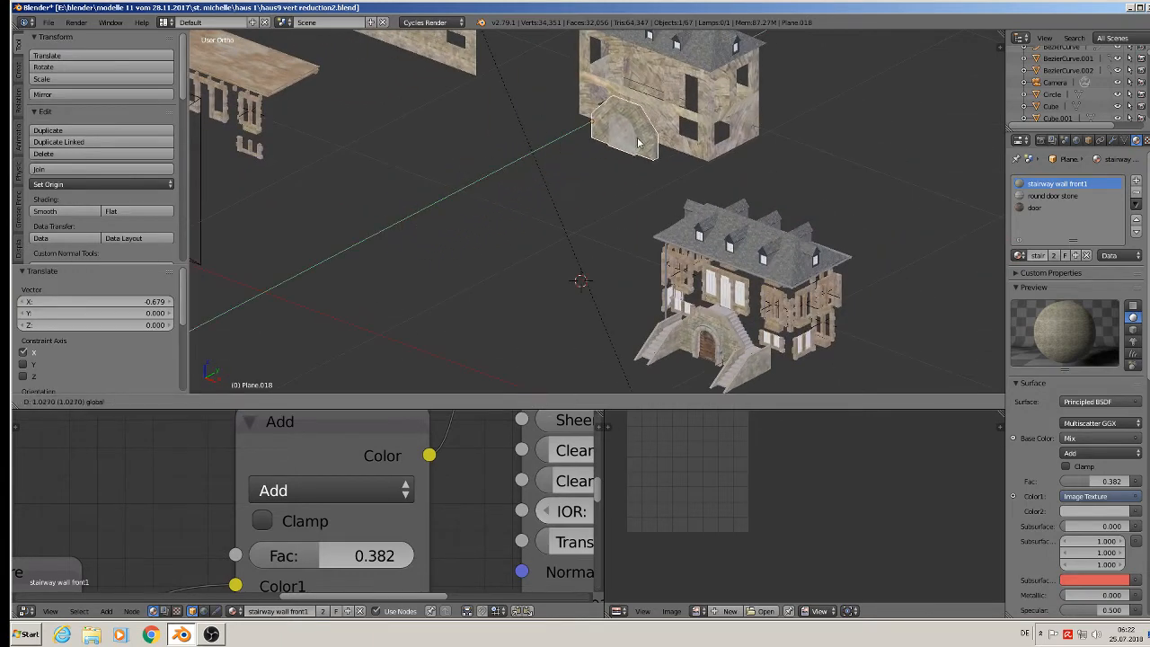
click(638, 142)
click(48, 22)
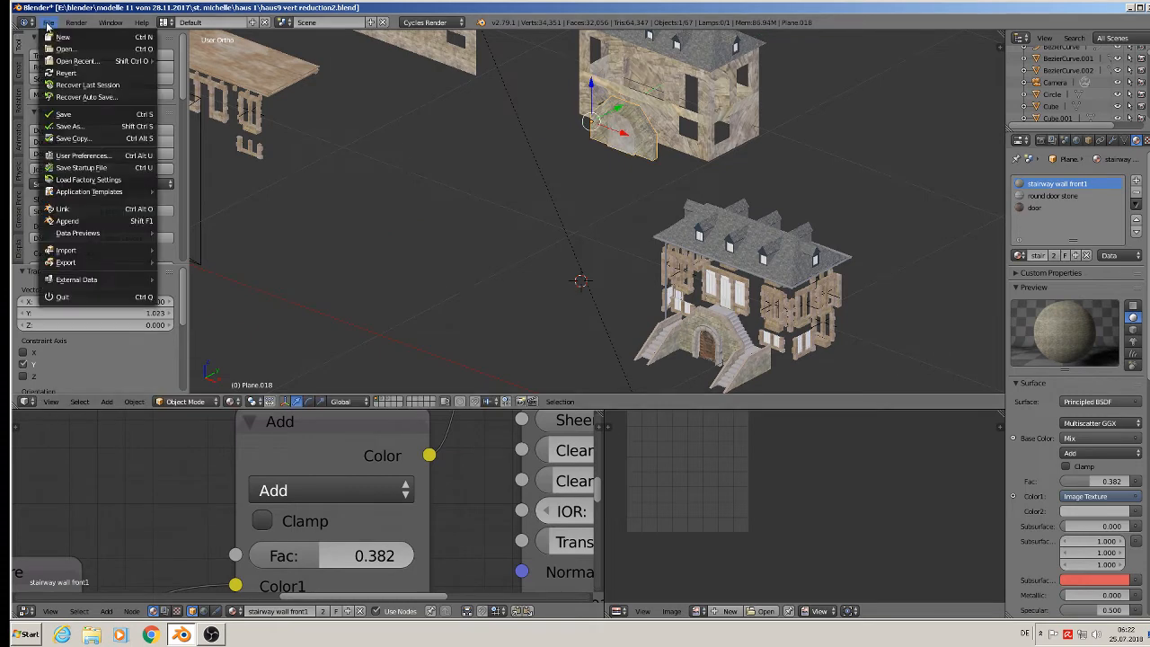
click(90, 114)
Move the stair flight beside the round door of the detailed house about 0.449 along X, clear of the building
scroll(801, 198, up, 8)
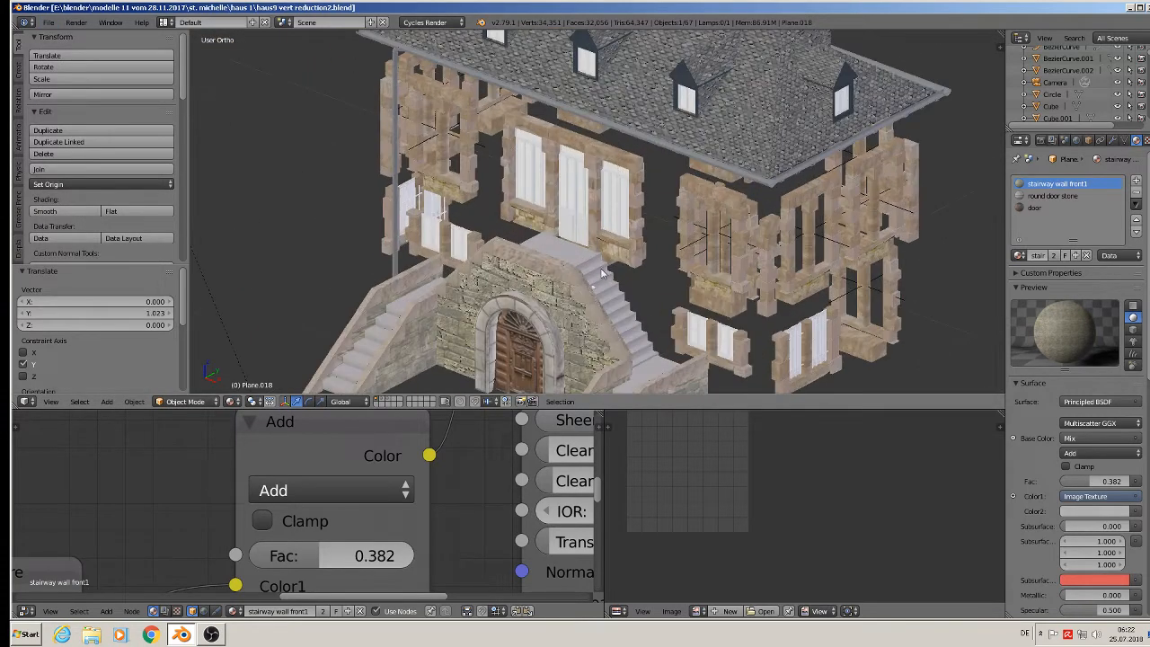
right_click(602, 274)
scroll(602, 274, down, 5)
scroll(486, 235, up, 7)
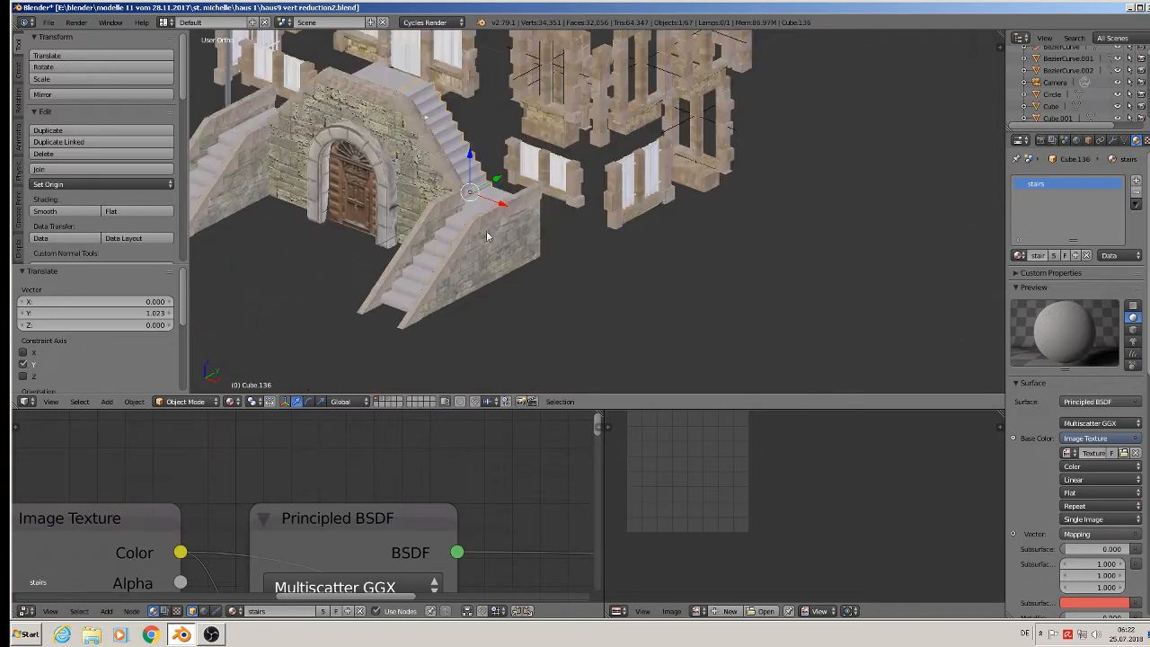
drag(504, 205, 827, 258)
middle_drag(825, 251, 661, 184)
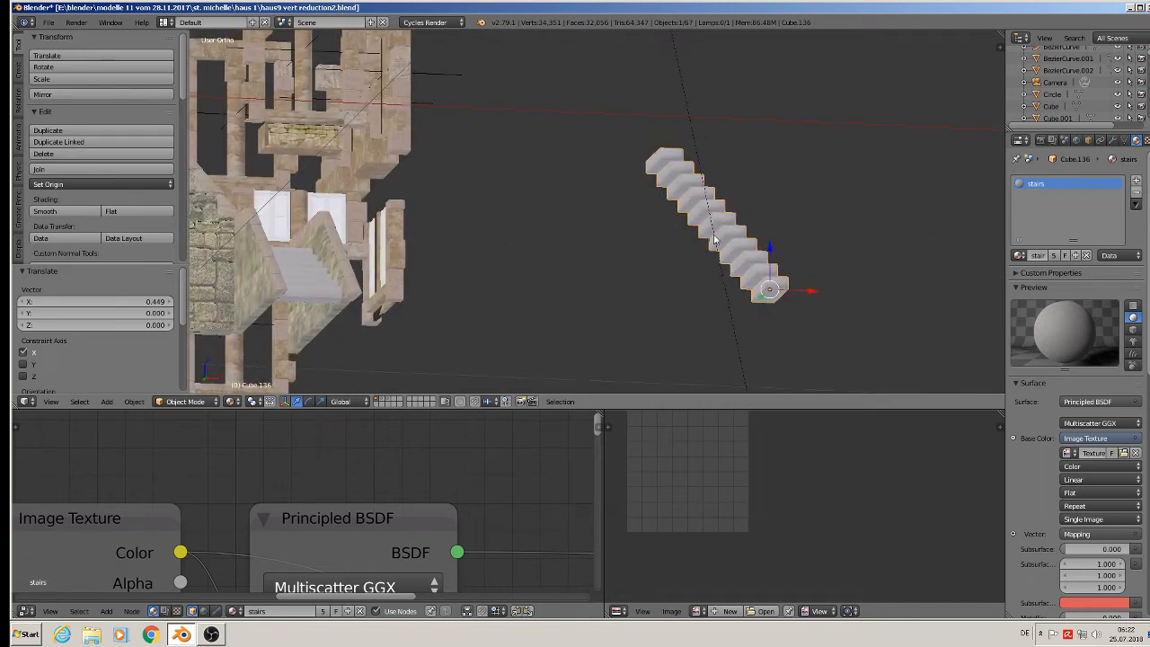
middle_drag(716, 240, 675, 260)
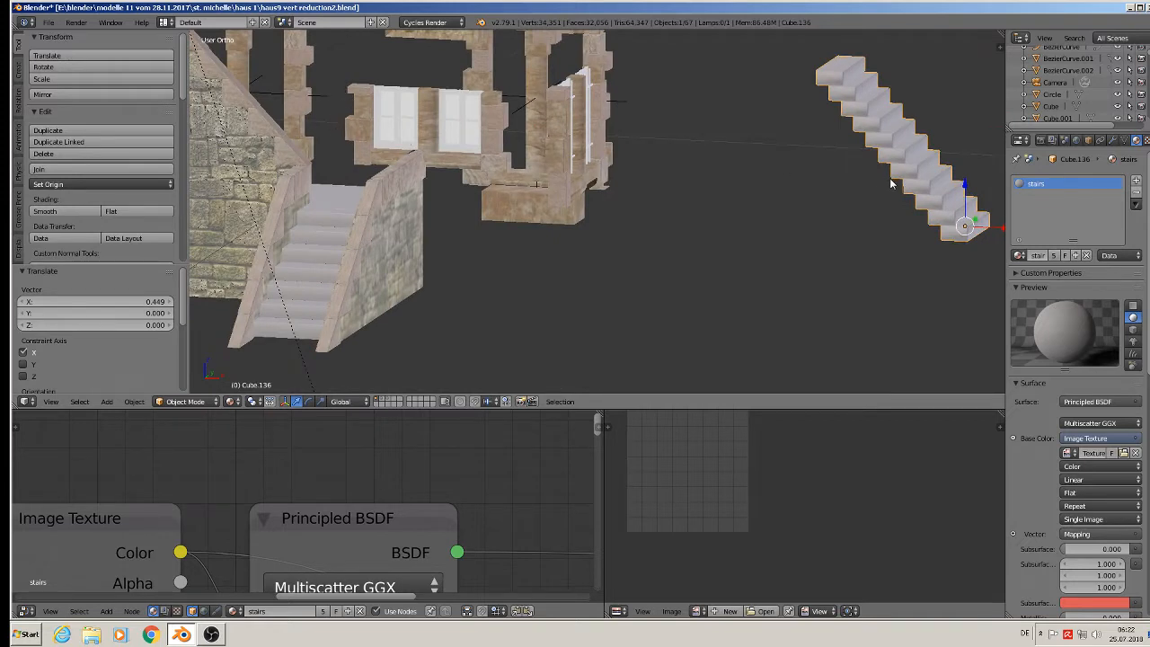
middle_drag(894, 179, 639, 290)
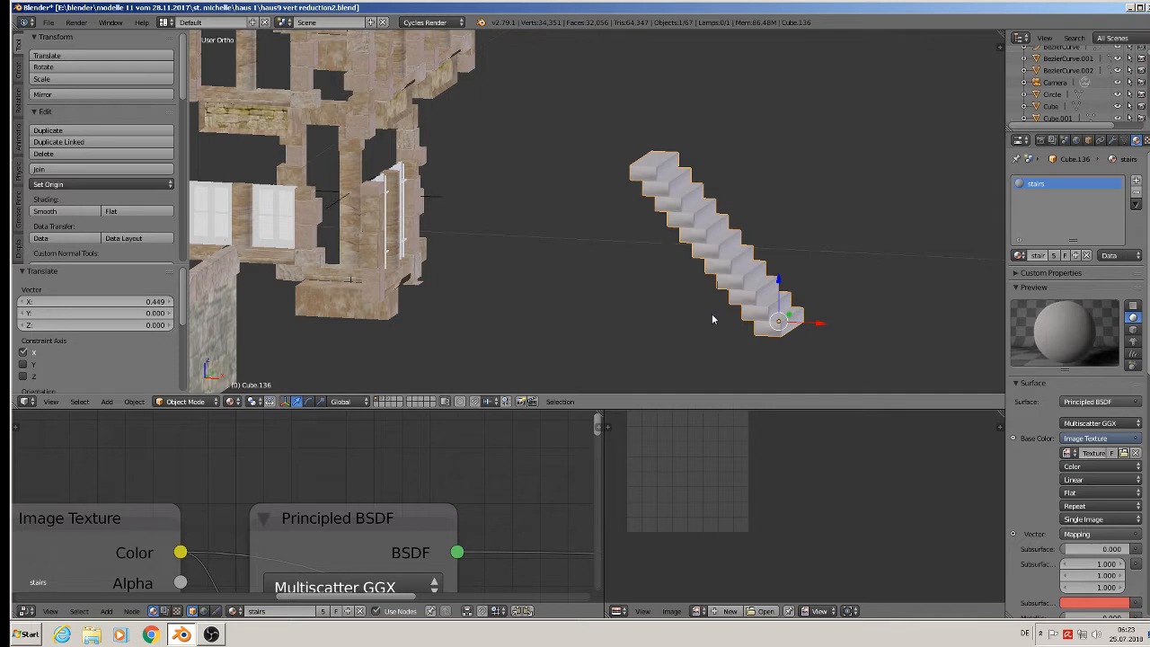
middle_drag(711, 313, 774, 297)
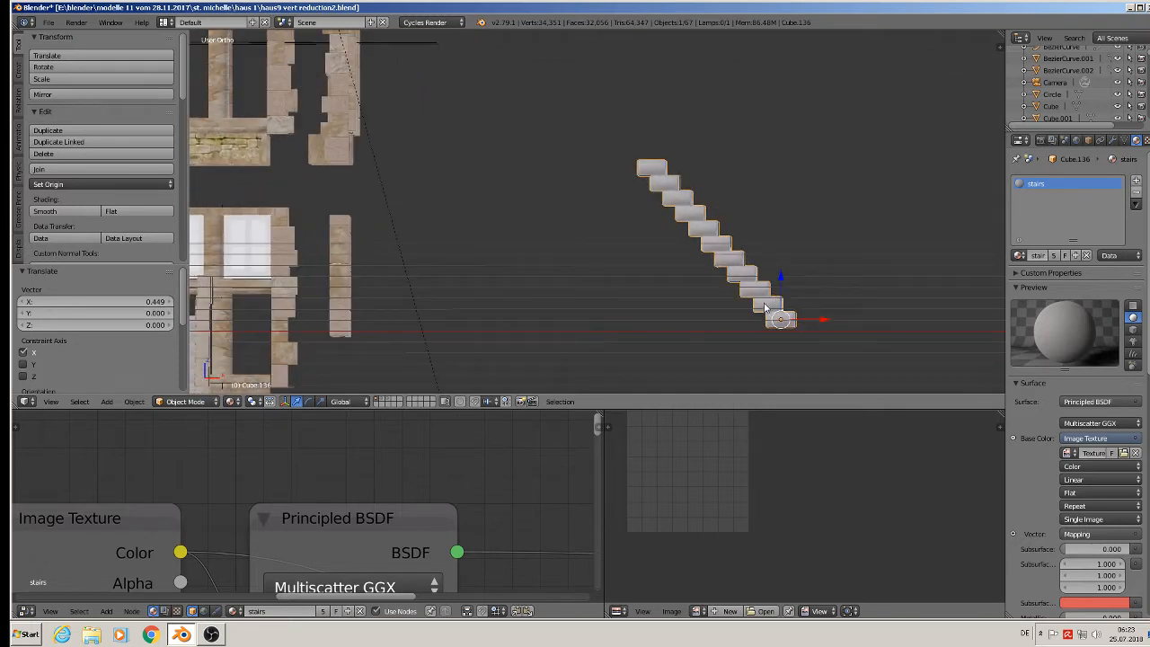
Duplicate the top face of the lowest stair step in place and separate the copy into its own object
key(Tab)
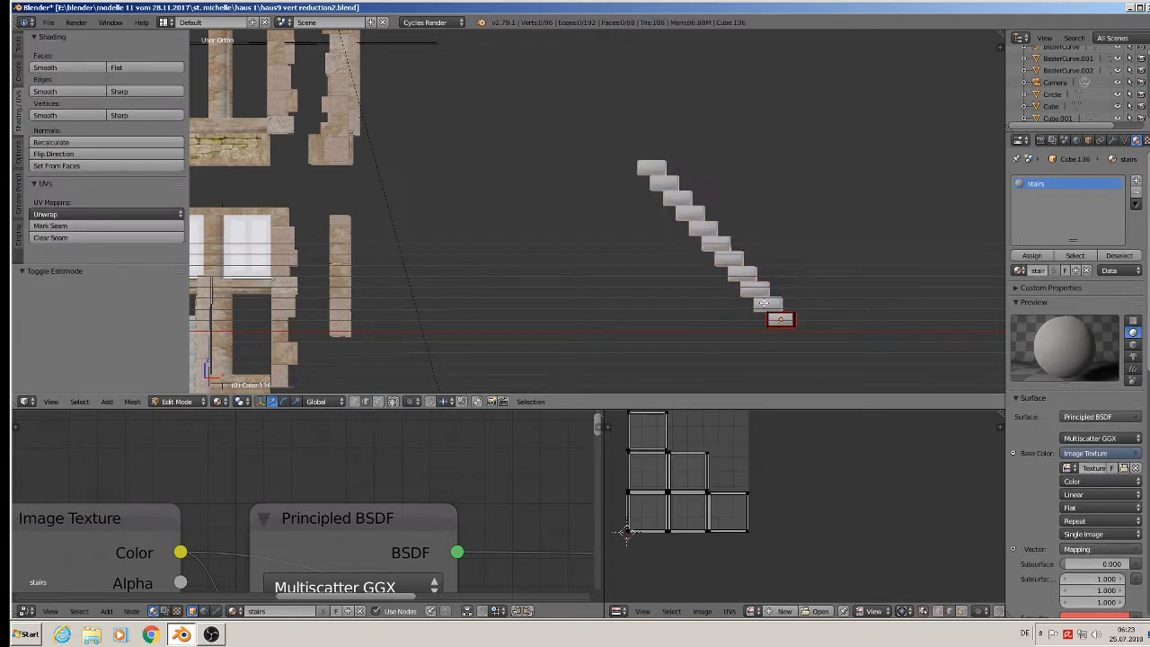
key(a)
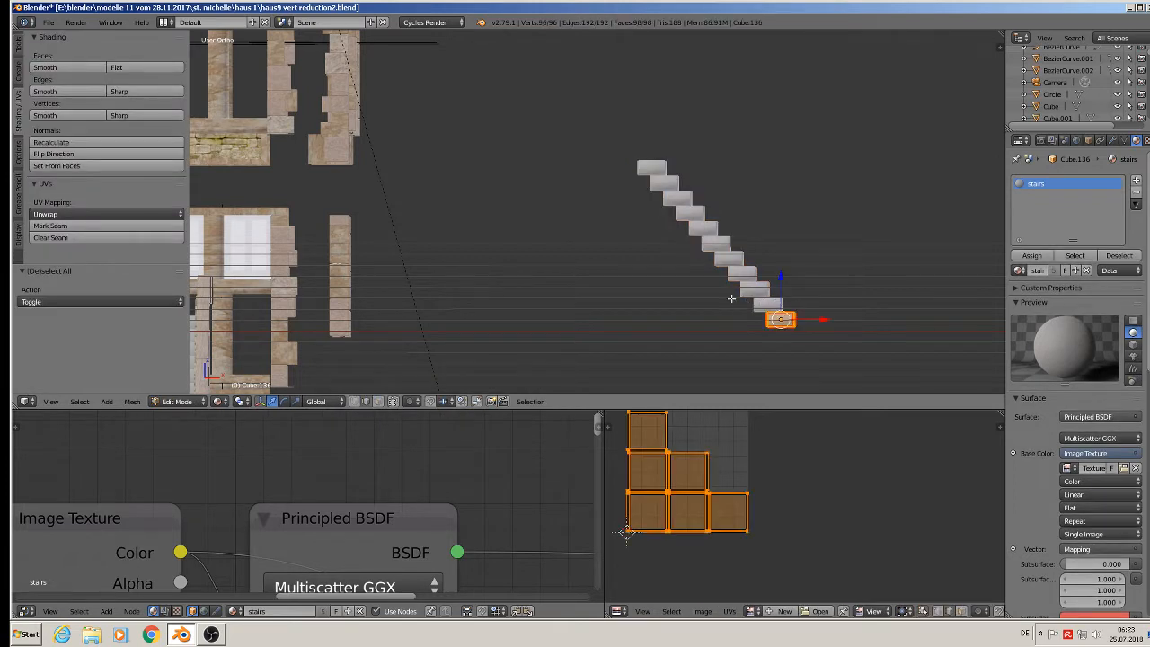
middle_drag(694, 156, 795, 239)
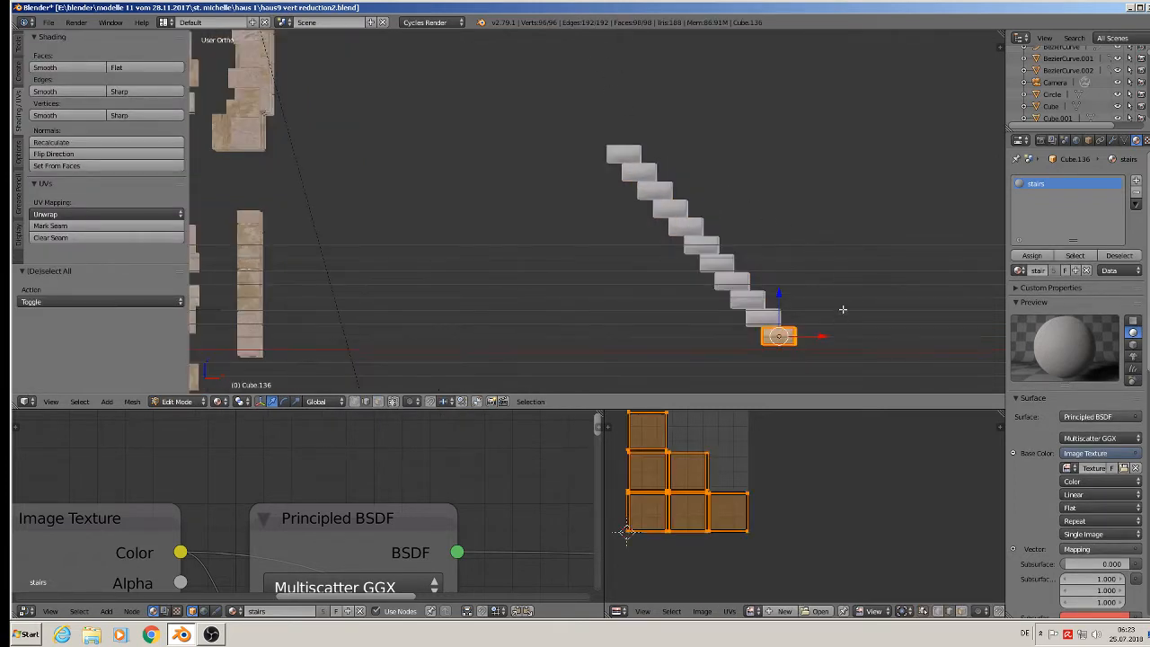
middle_drag(843, 309, 797, 359)
scroll(800, 354, up, 7)
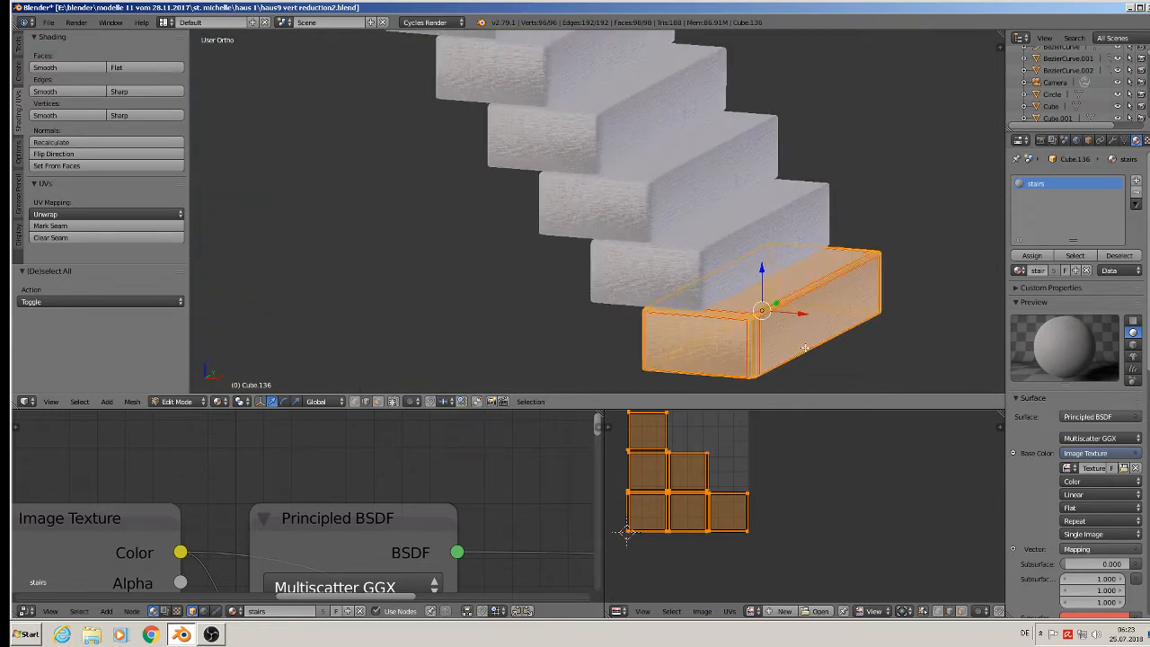
scroll(800, 343, down, 6)
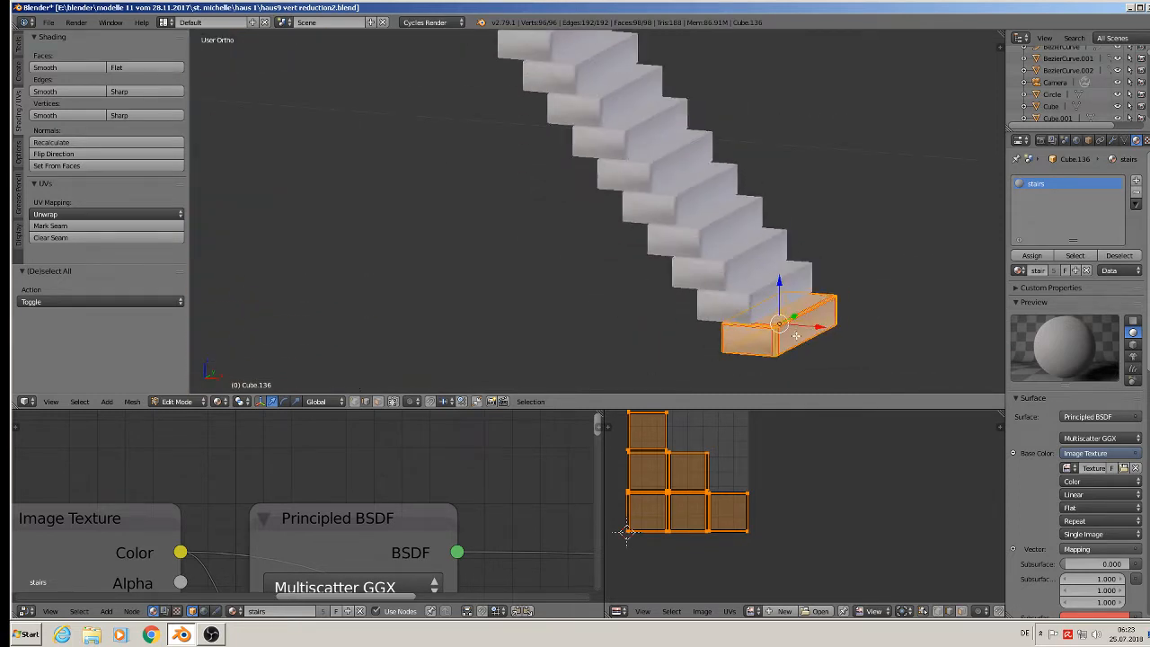
scroll(794, 327, up, 5)
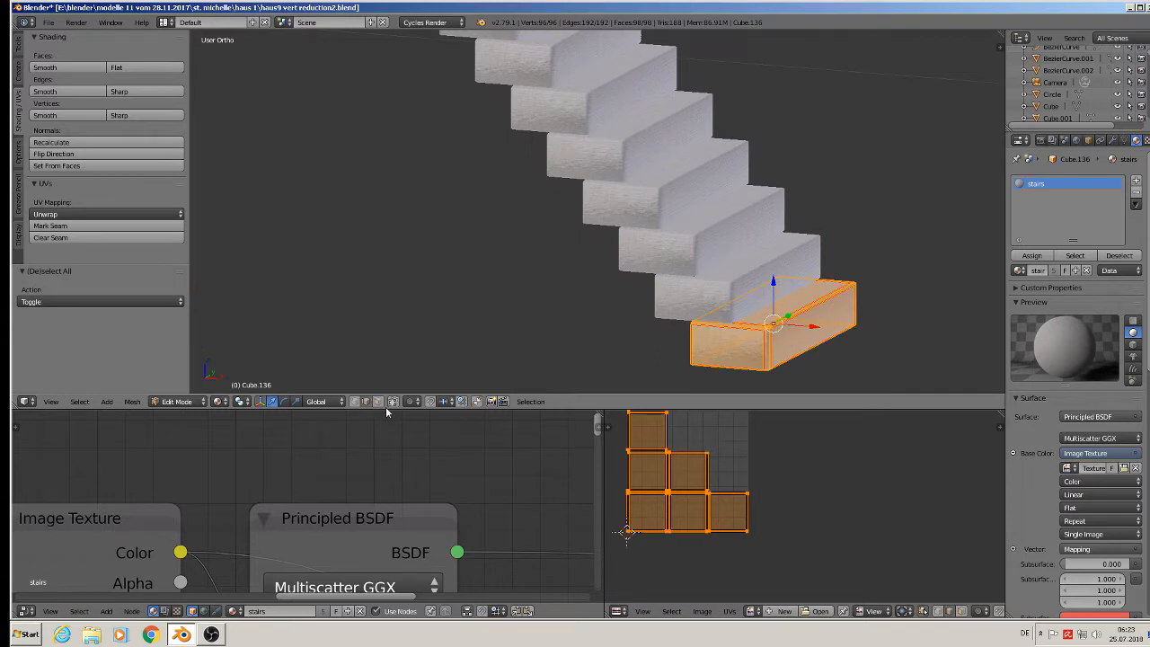
click(379, 402)
right_click(773, 302)
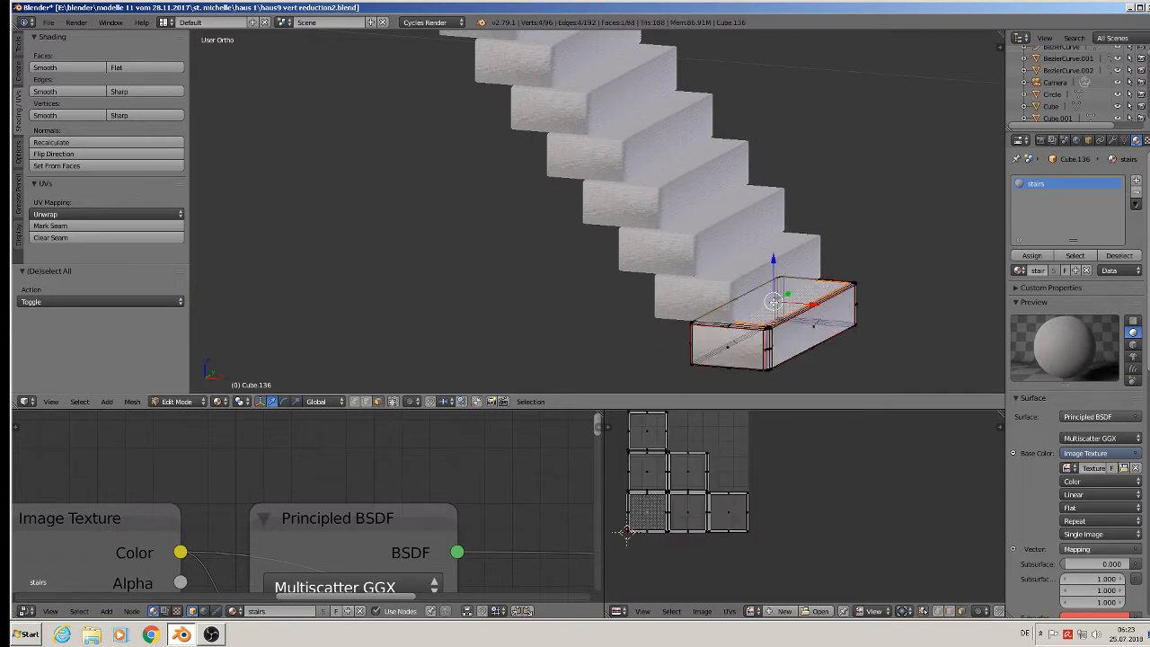
key(shift+d)
right_click(783, 356)
key(p)
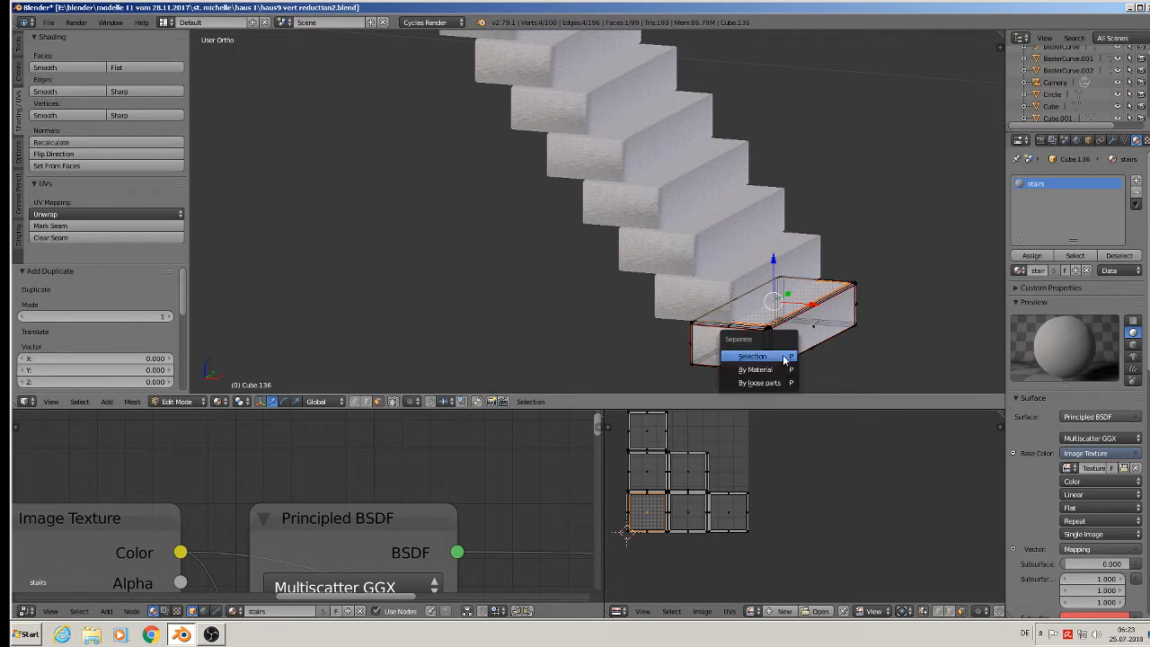
click(783, 355)
key(Tab)
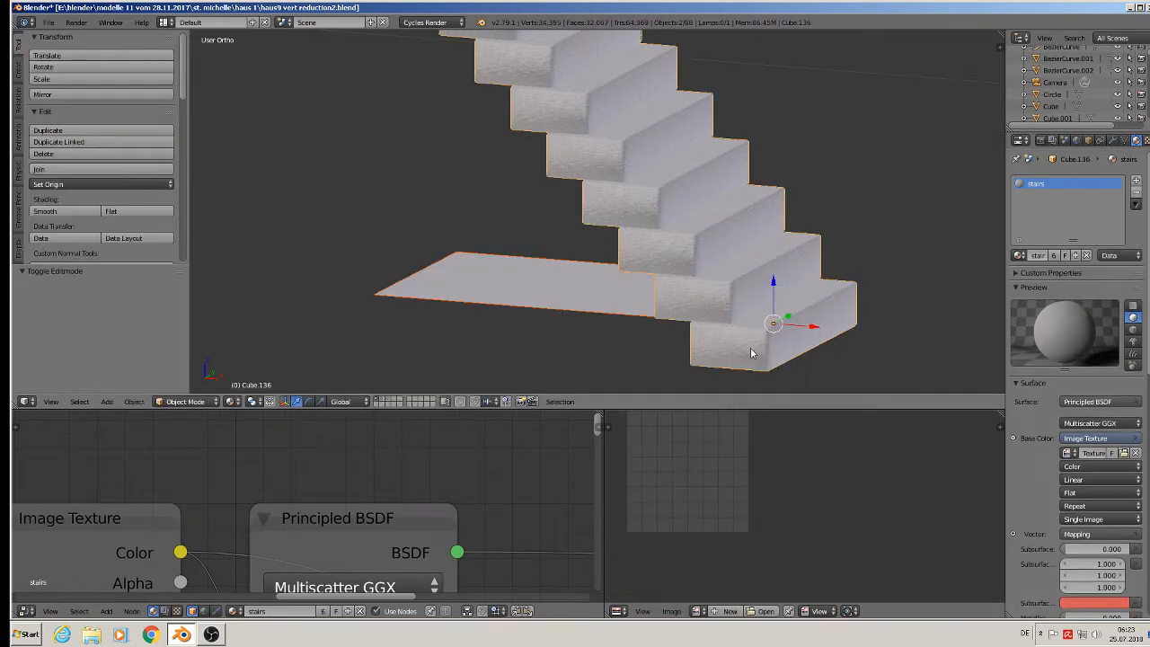
Move the separated tread object about -0.073 along X, away from the original stairs
right_click(635, 310)
drag(817, 329, 491, 297)
shift+middle_drag(491, 293, 638, 286)
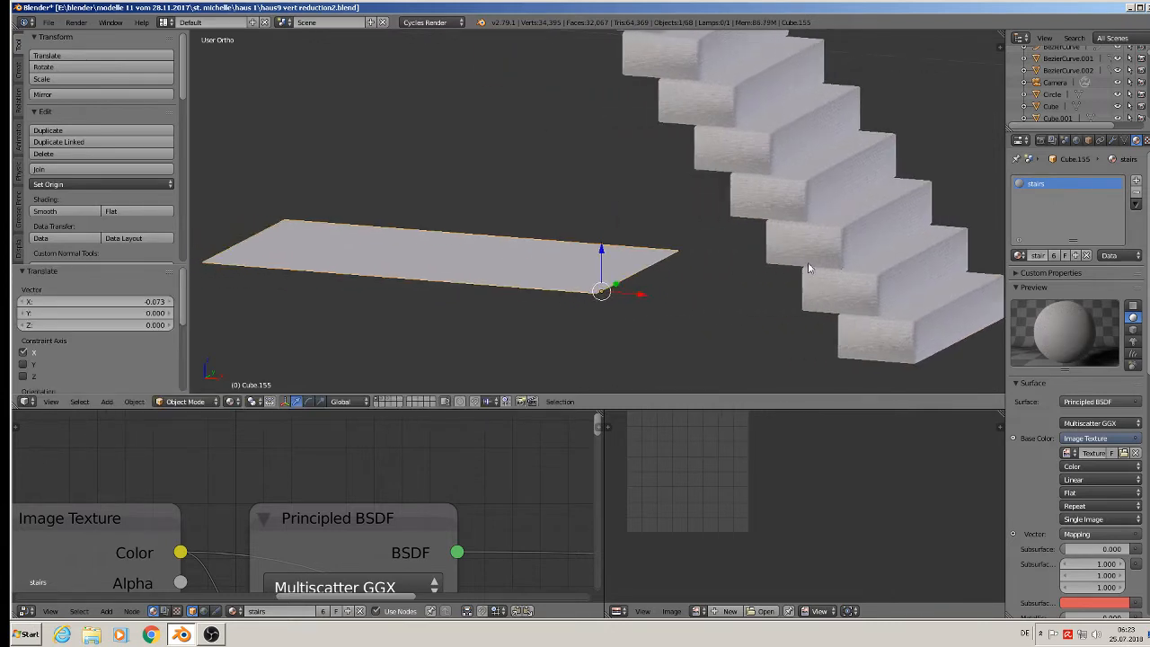
Turn off the viewport display of the tread's Array modifier so only the single base face is shown
click(1114, 143)
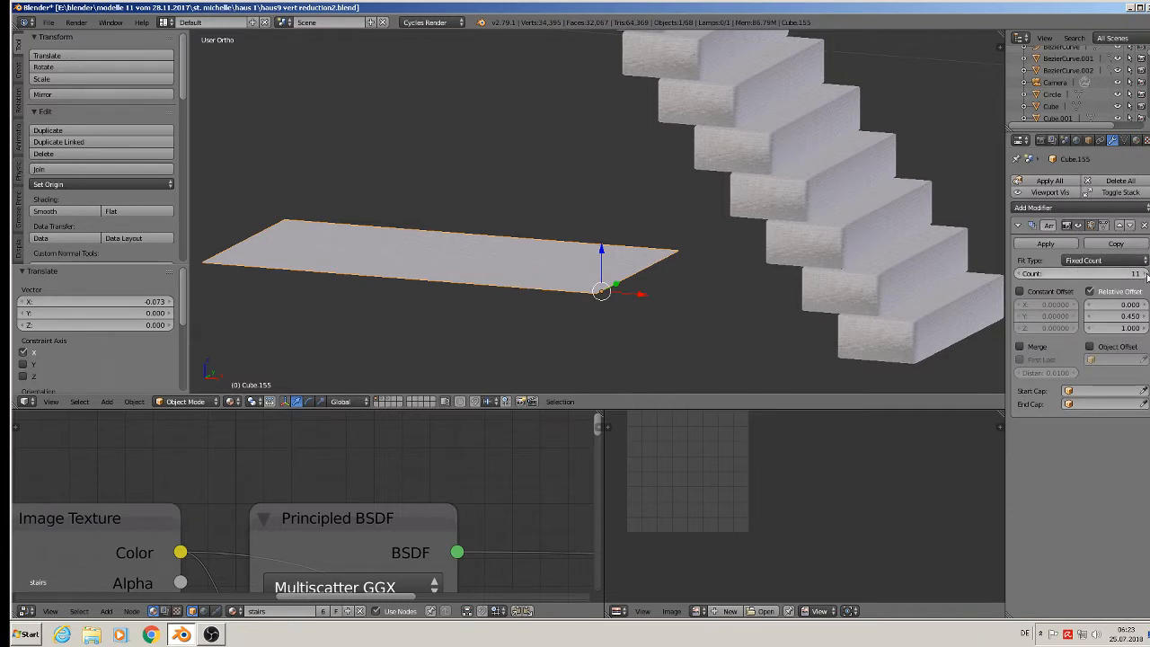
click(1081, 226)
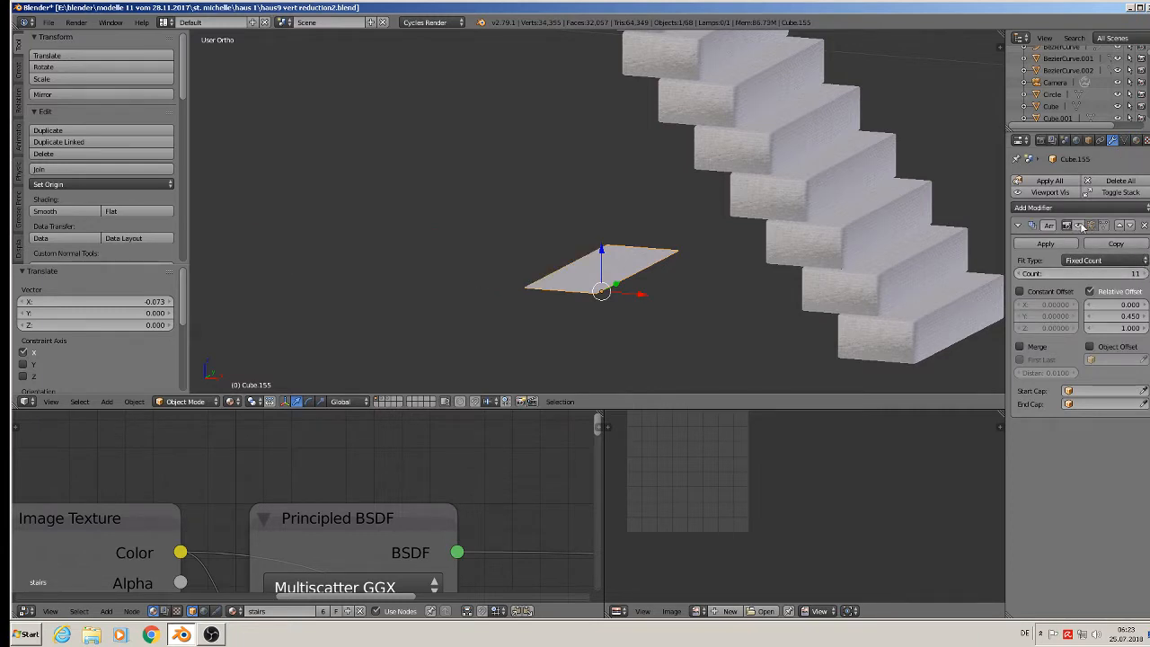
scroll(629, 293, up, 3)
middle_drag(605, 295, 670, 256)
Extrude the tread's outer edge on the +X side down about 0.007 along Z to form a riser
key(Tab)
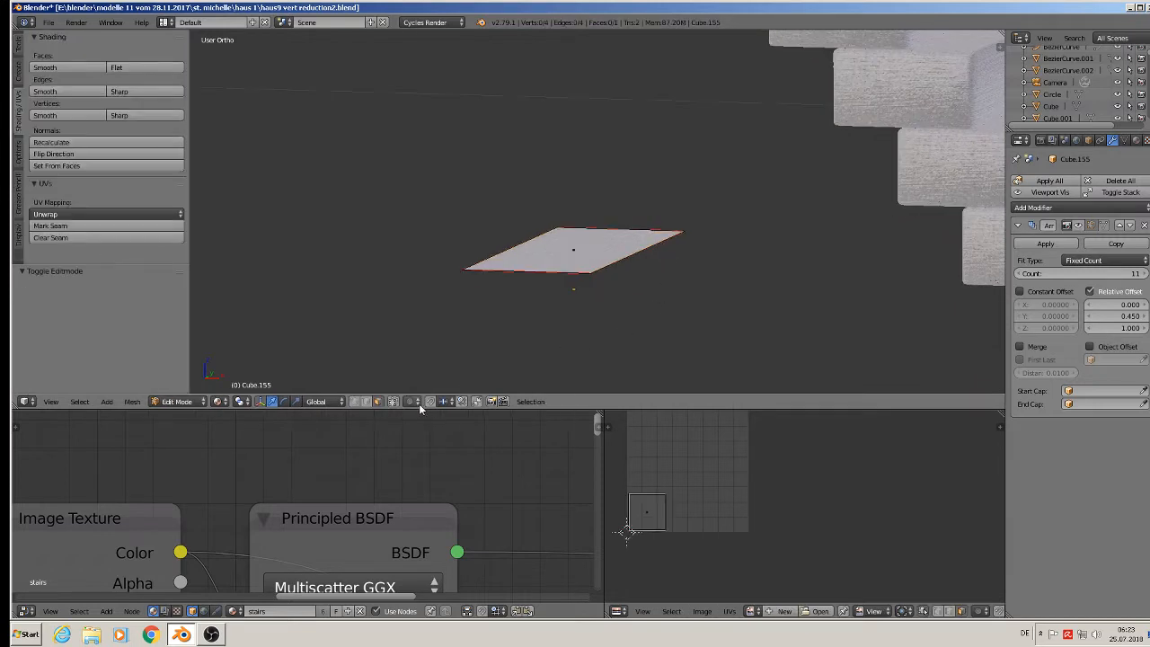
click(367, 403)
right_click(631, 254)
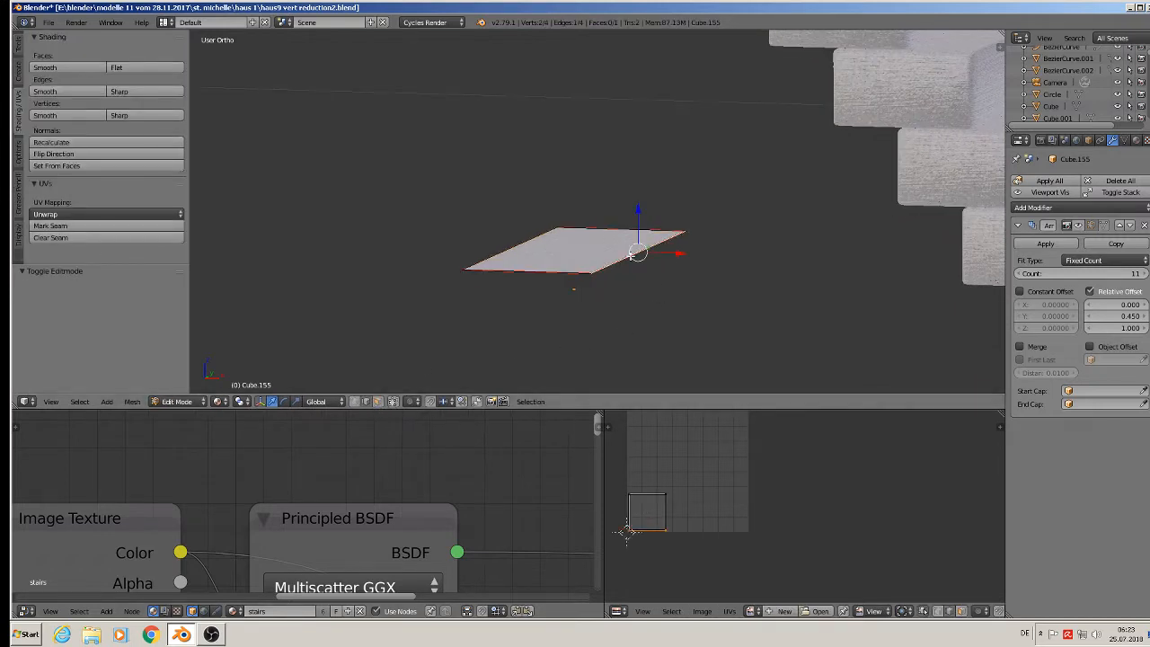
key(e)
drag(640, 210, 648, 266)
scroll(649, 266, down, 5)
middle_drag(649, 266, 690, 275)
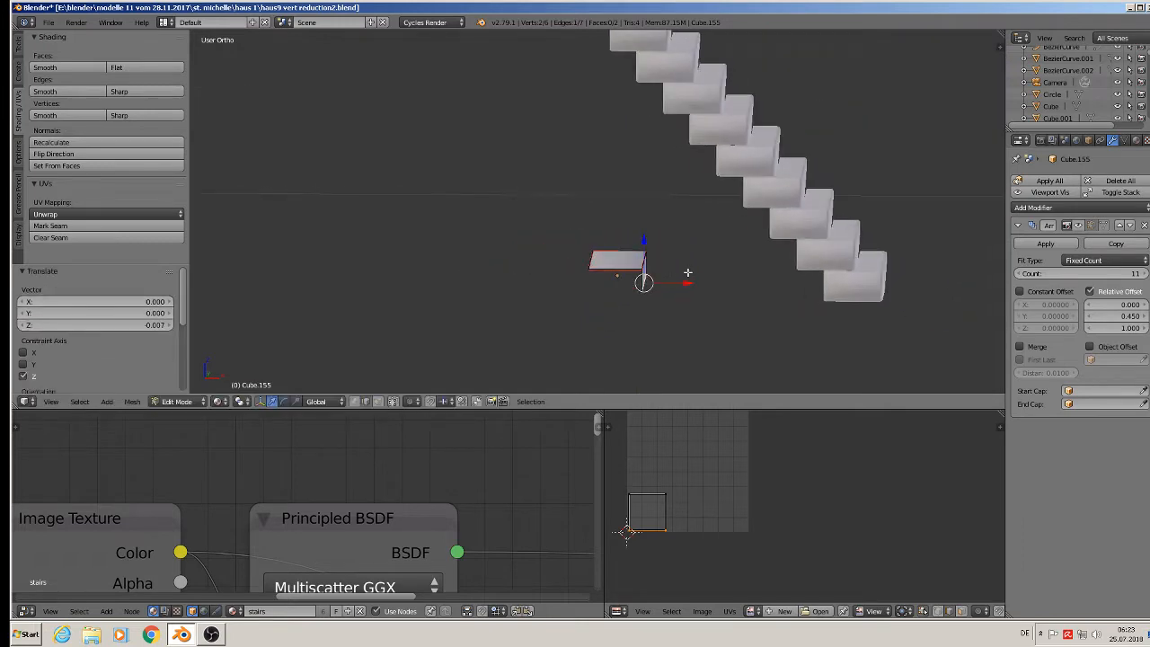
middle_drag(783, 305, 709, 313)
Mark all edges of the tread and riser mesh as seams and return to object mode
key(a)
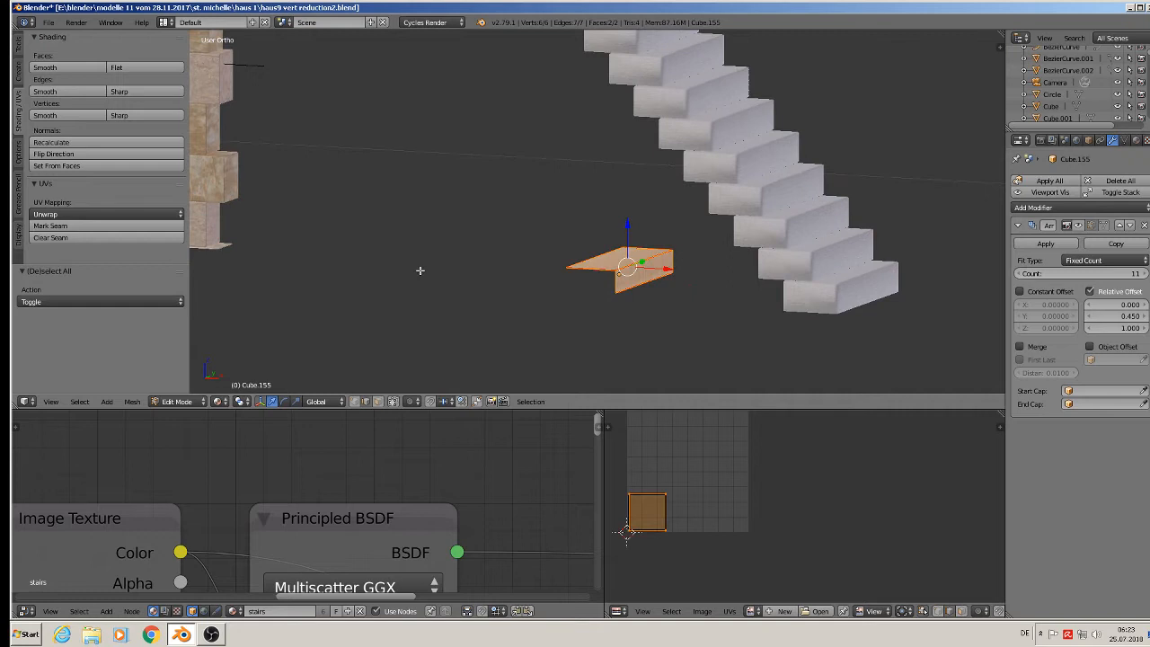
click(59, 226)
key(Tab)
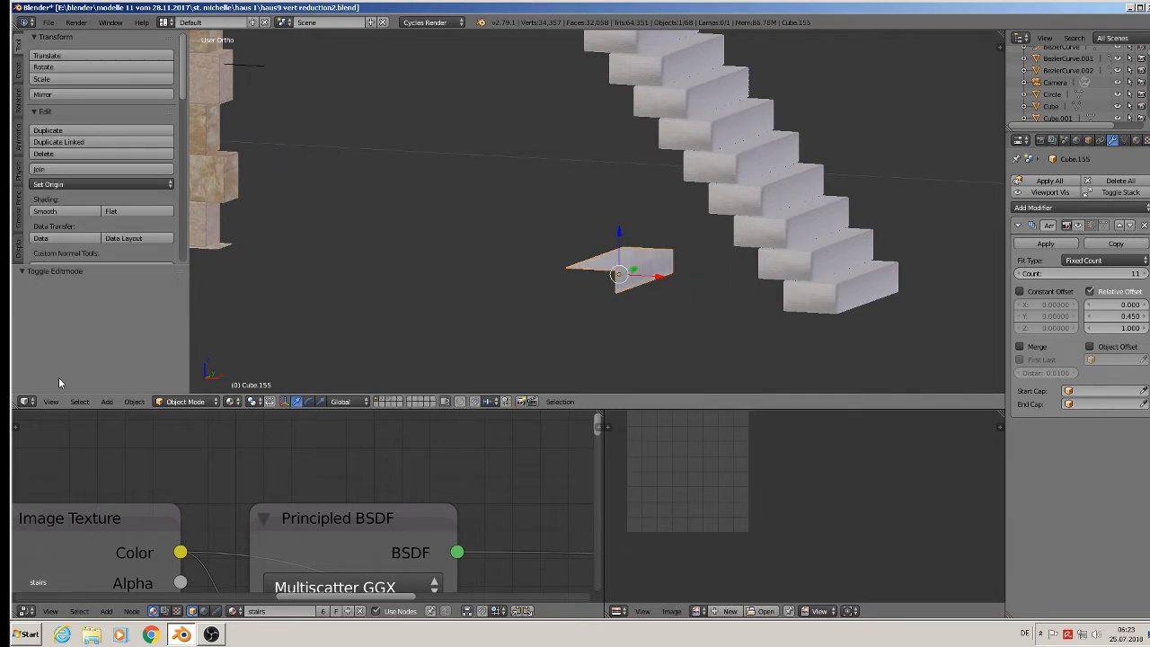
Apply rotation and scale to the simplified step and turn its Array modifier's viewport display back on
click(149, 402)
mouse_move(155, 312)
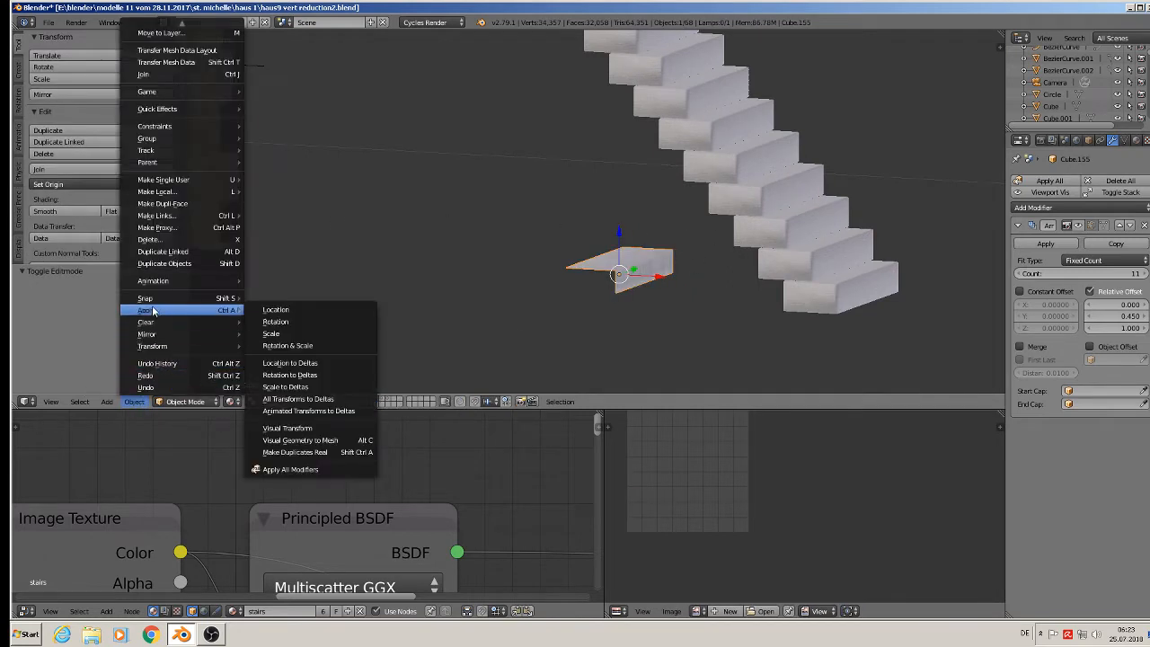
click(295, 347)
click(1079, 225)
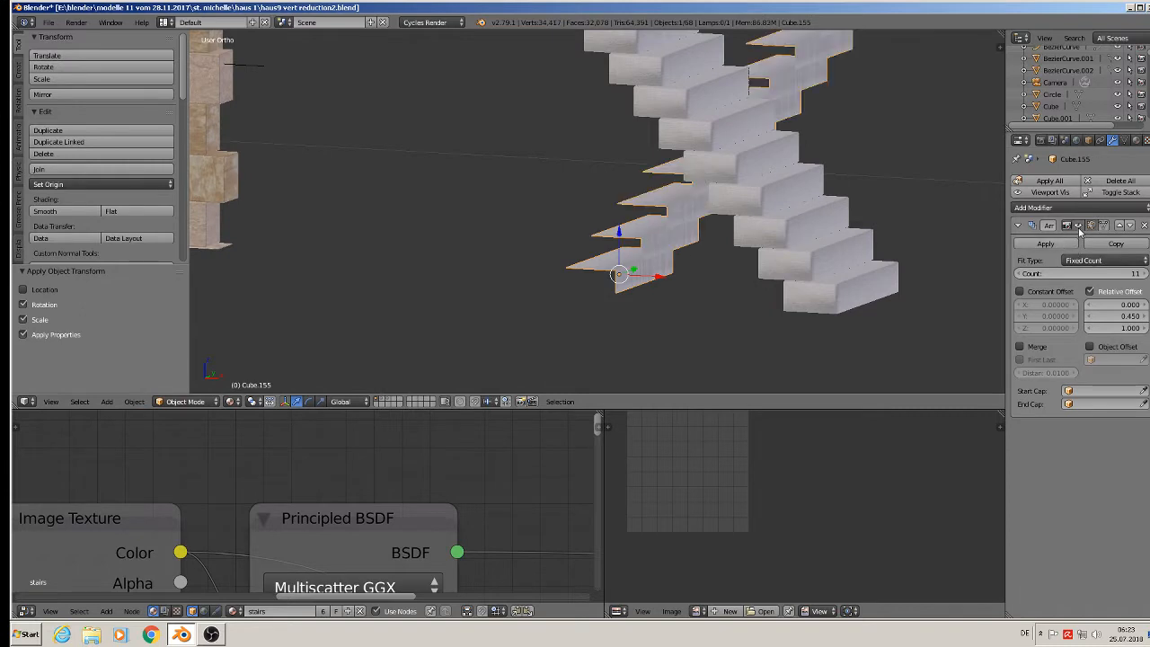
Set the Y and Z relative offsets of the simplified step's Array modifier to 0
middle_drag(811, 294, 713, 275)
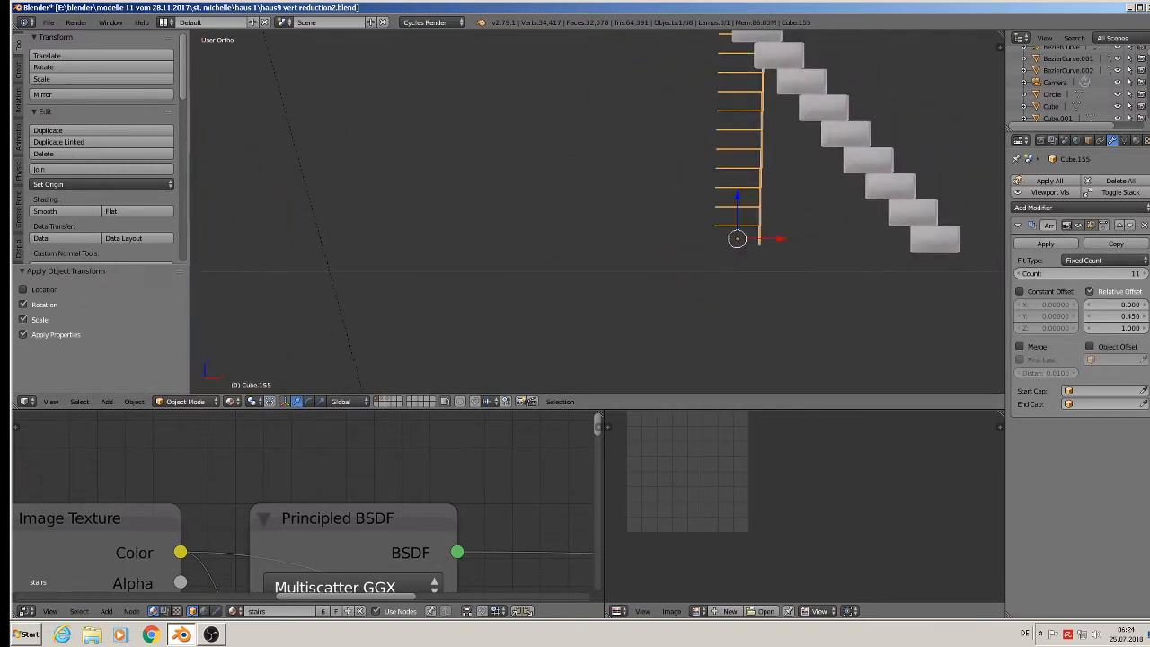
click(1117, 316)
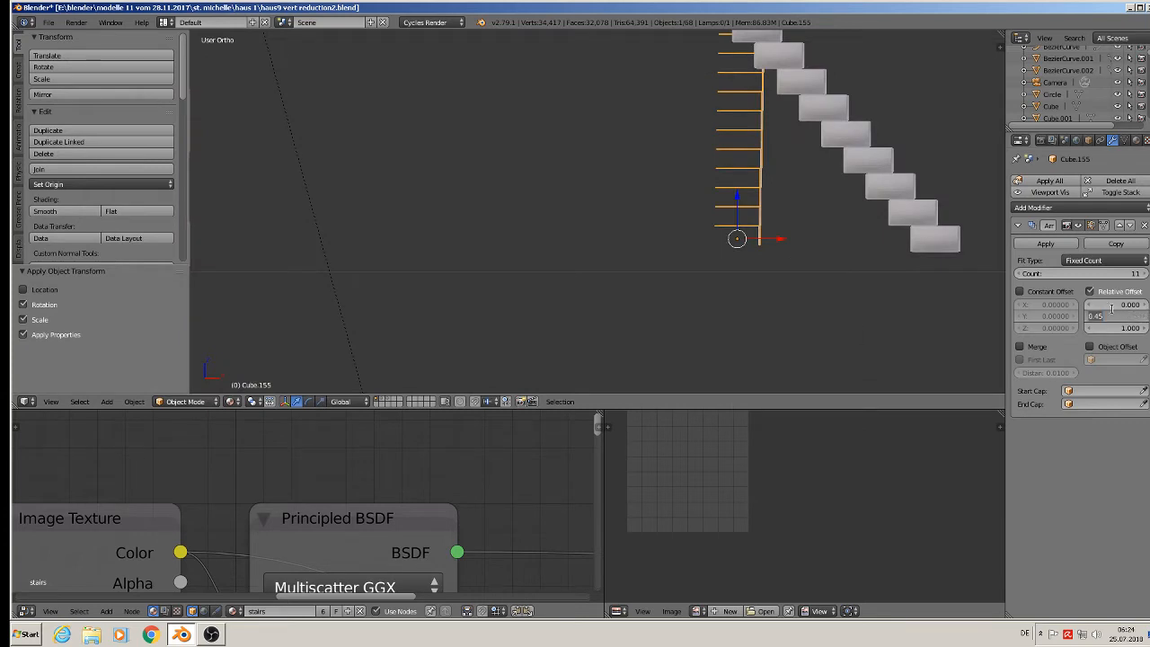
key(Return)
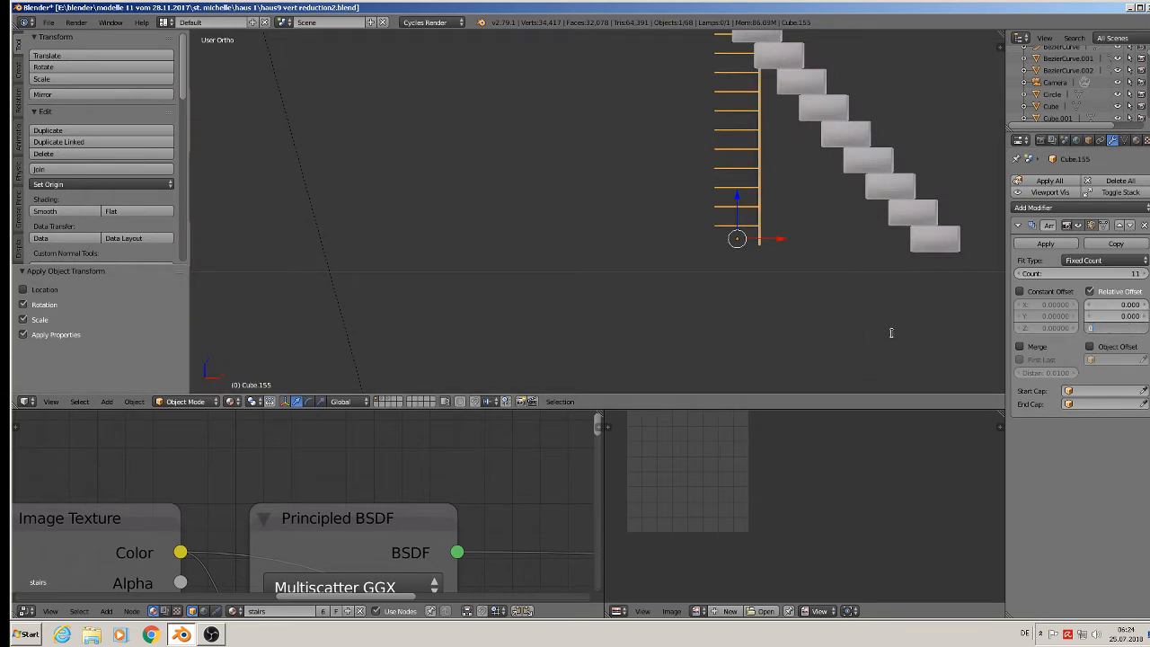
key(Return)
middle_drag(843, 332, 773, 353)
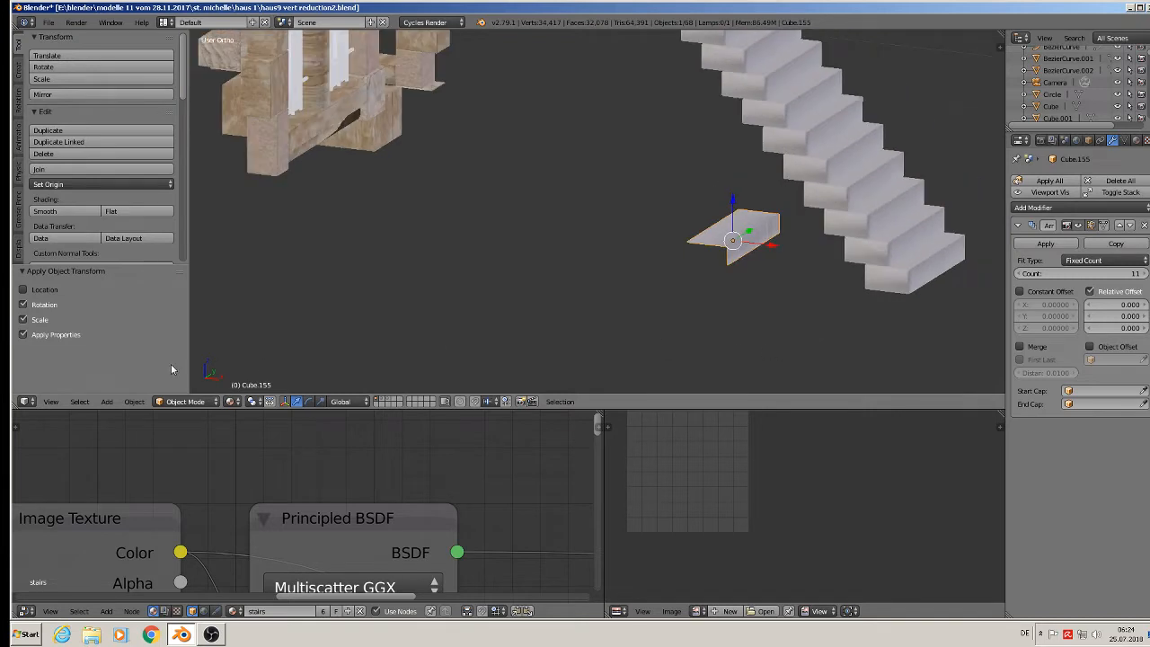
Apply rotation and scale to the simplified step and set its origin to its geometry
click(133, 401)
mouse_move(154, 313)
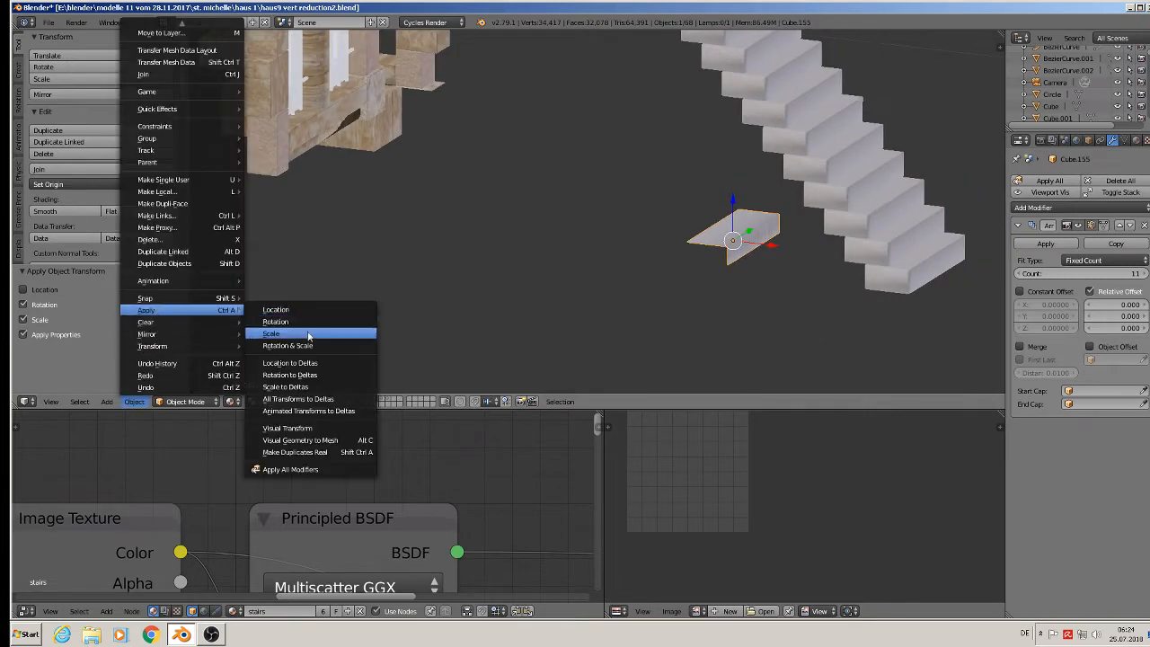
click(312, 345)
click(99, 183)
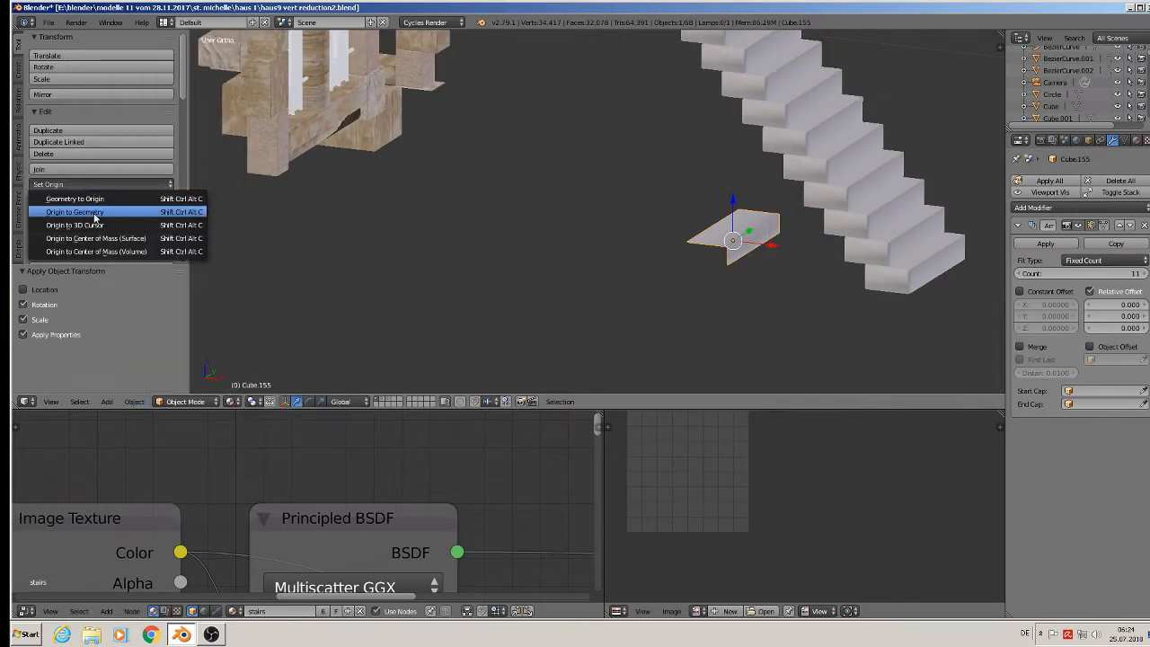
click(97, 216)
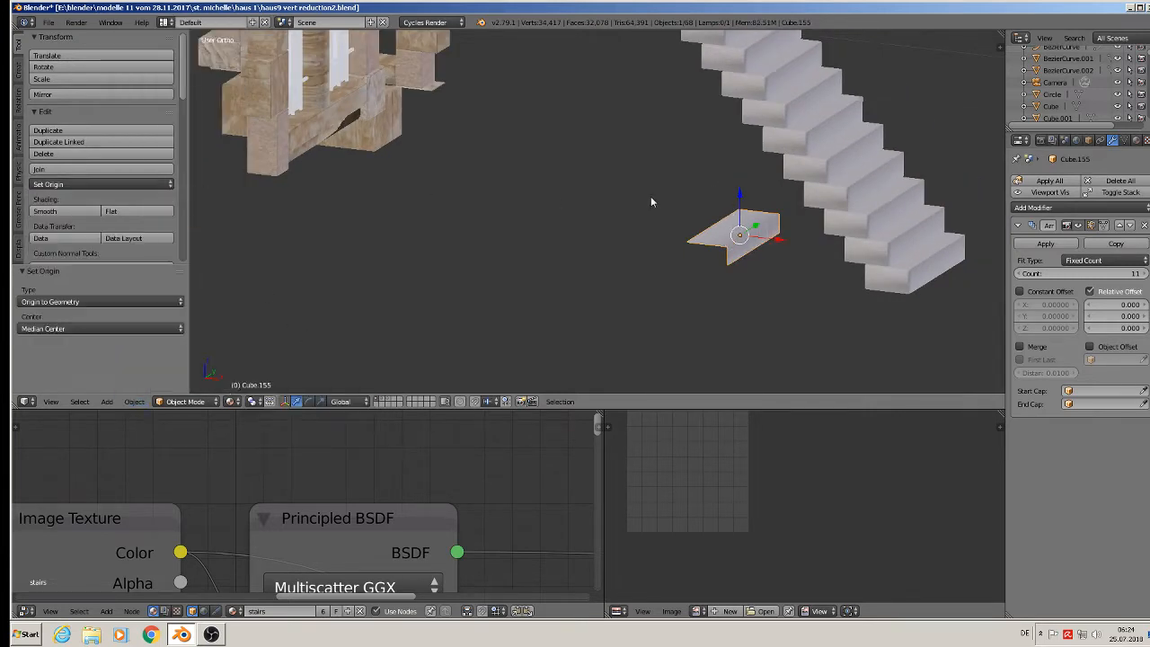
Set the Z relative offset of the simplified step's Array modifier to 1
click(1080, 229)
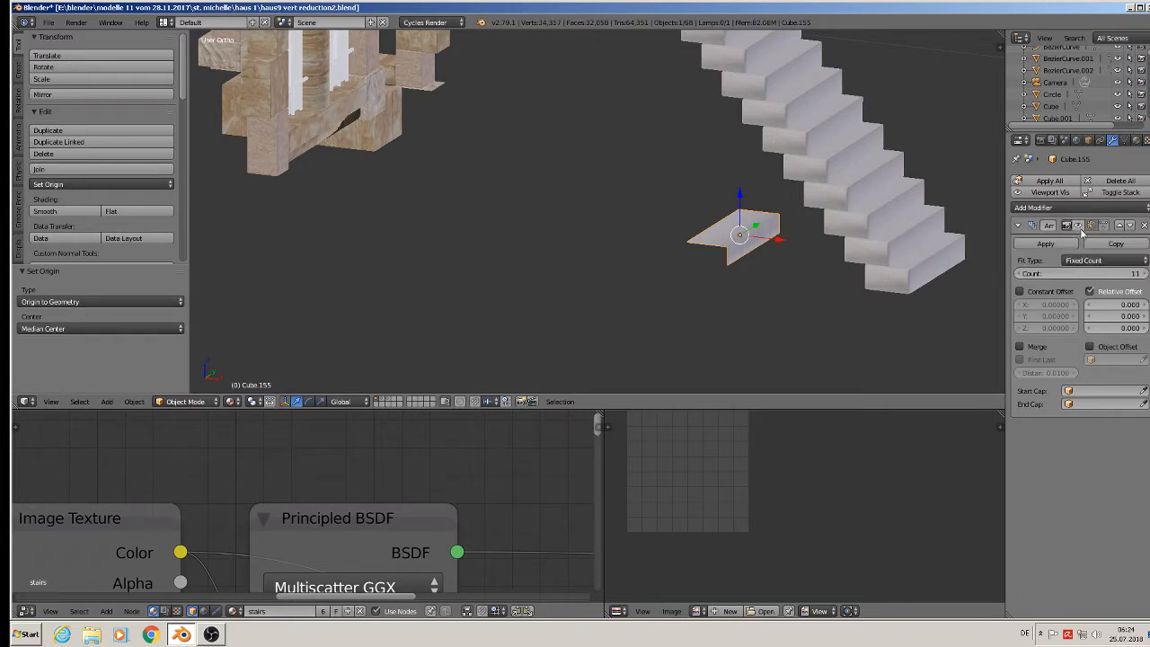
click(1114, 305)
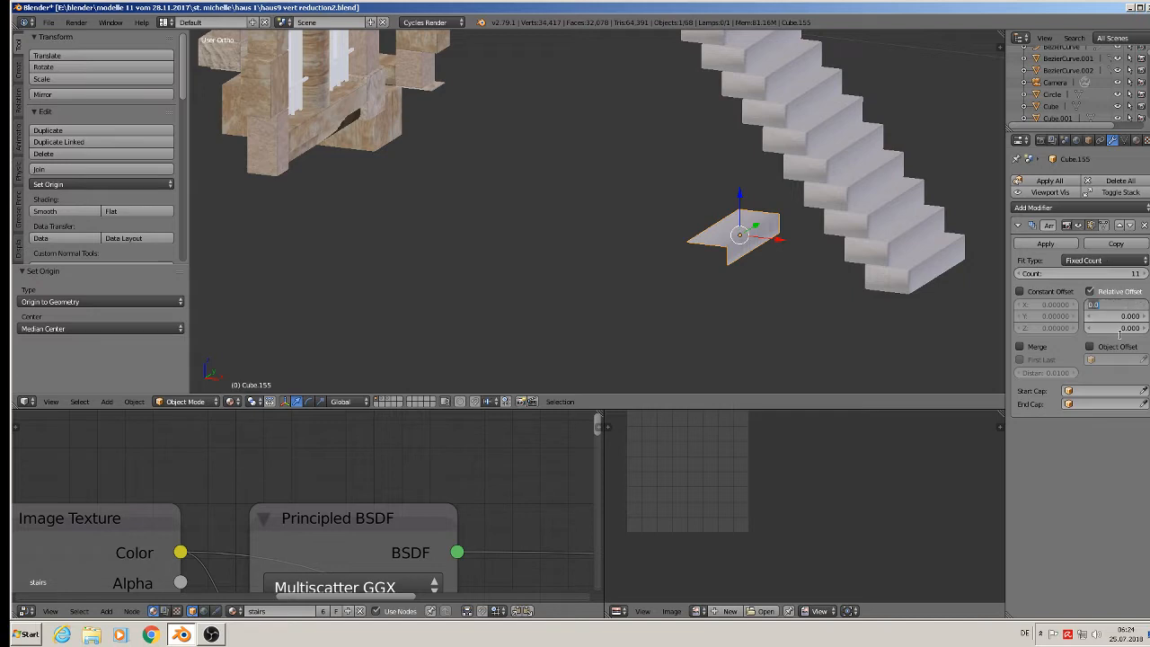
click(1120, 329)
text(1)
key(Return)
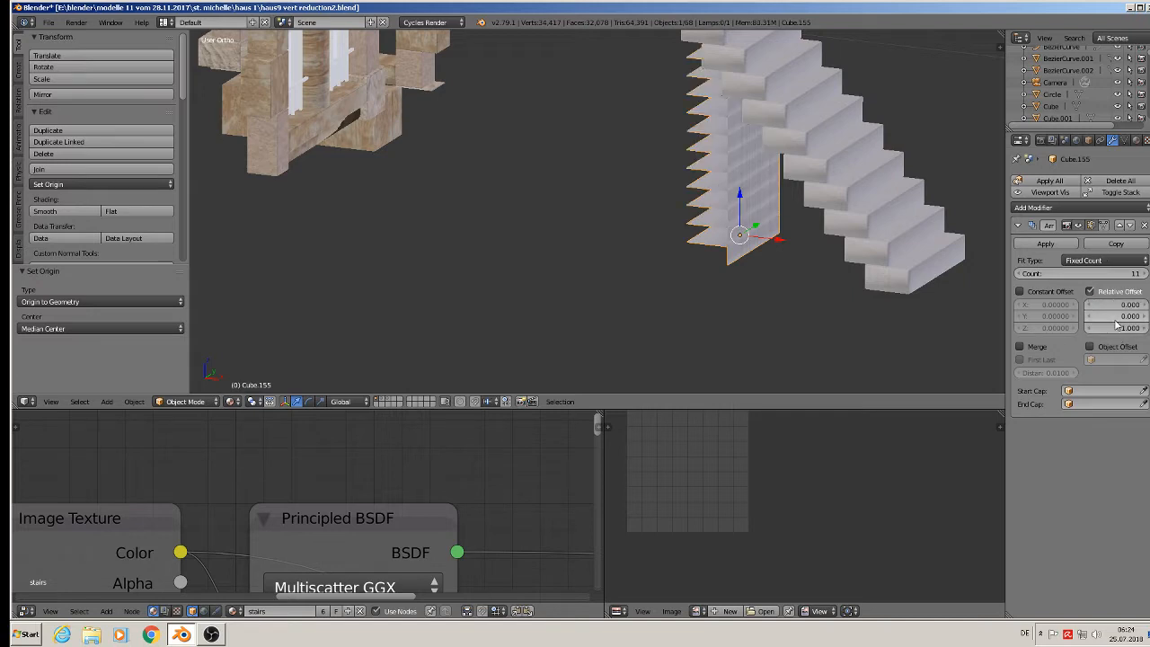
Try Y relative offsets of 0.5 and -0.5 on the step's Array modifier and reset the value to 0
click(1112, 316)
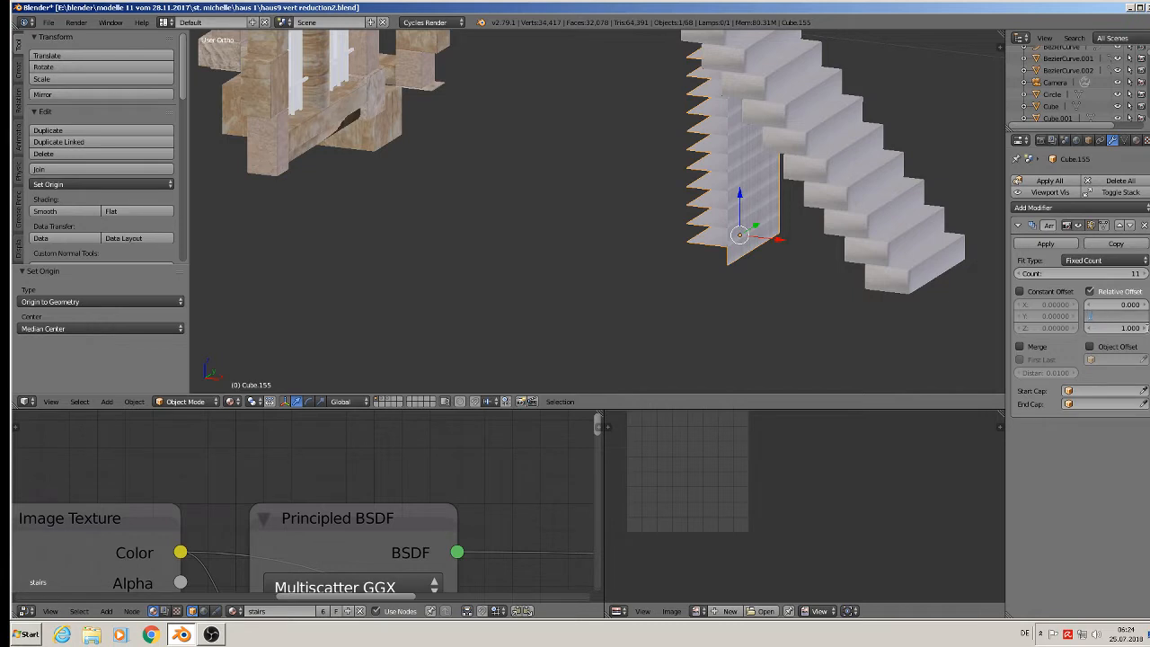
text(.5)
key(Return)
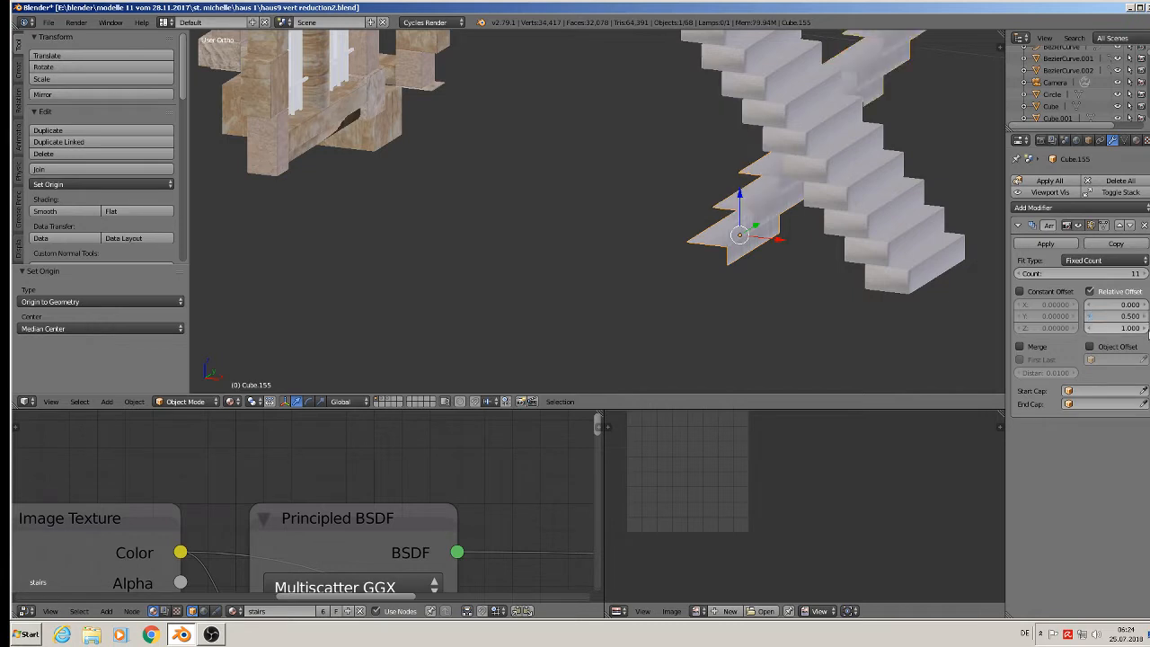
click(1147, 317)
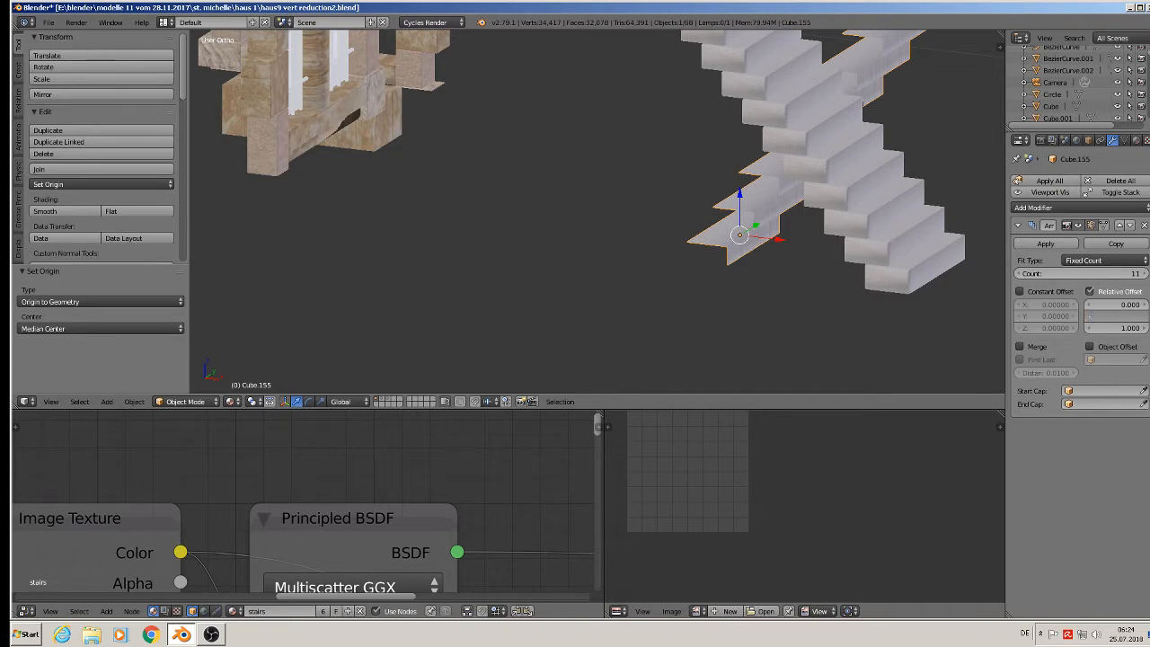
text(-.5)
key(Return)
middle_drag(821, 260, 733, 280)
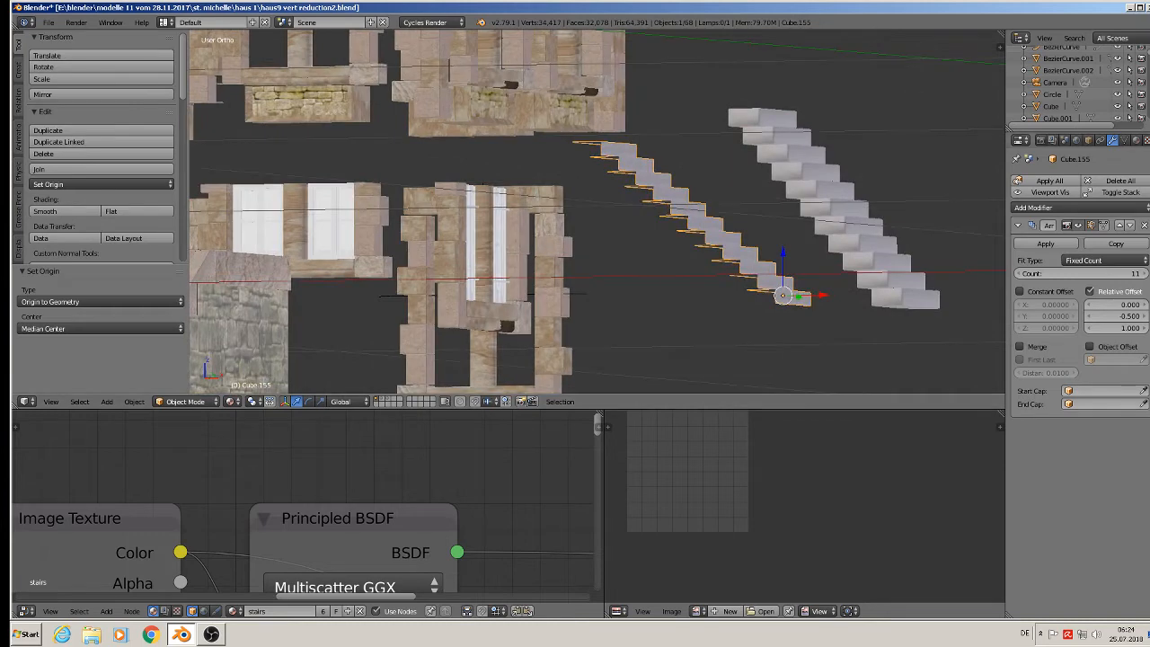
click(1115, 316)
text(0)
key(Return)
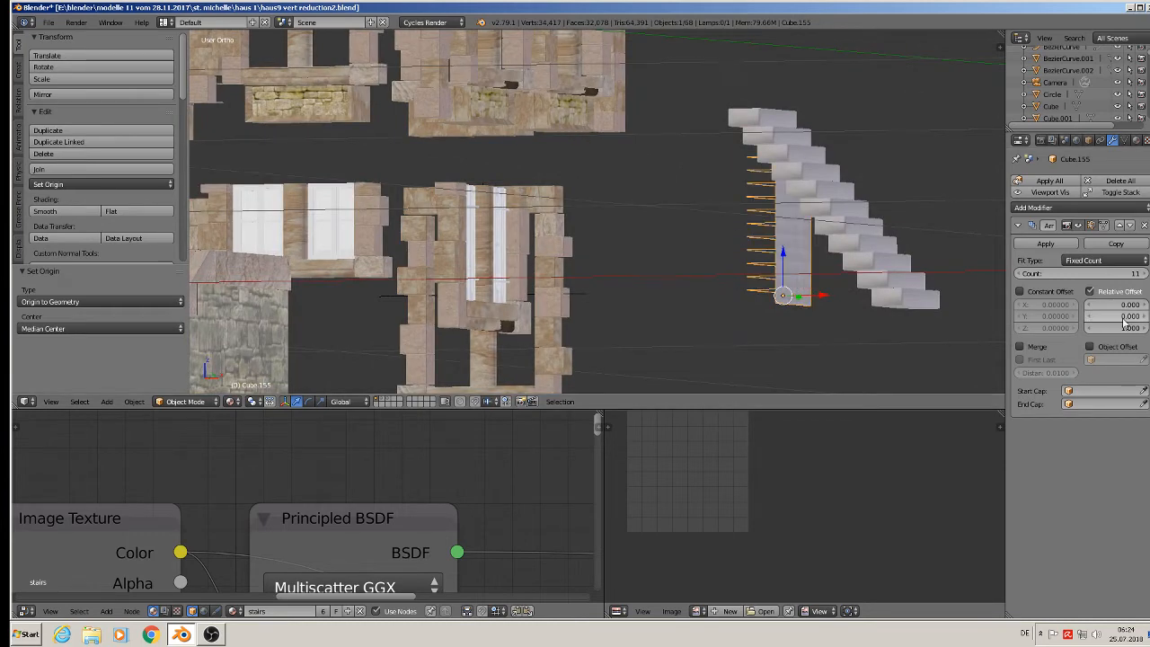
Try a Y relative offset of -0.1 on the step's Array modifier and reset the value to 0
middle_drag(835, 324, 864, 330)
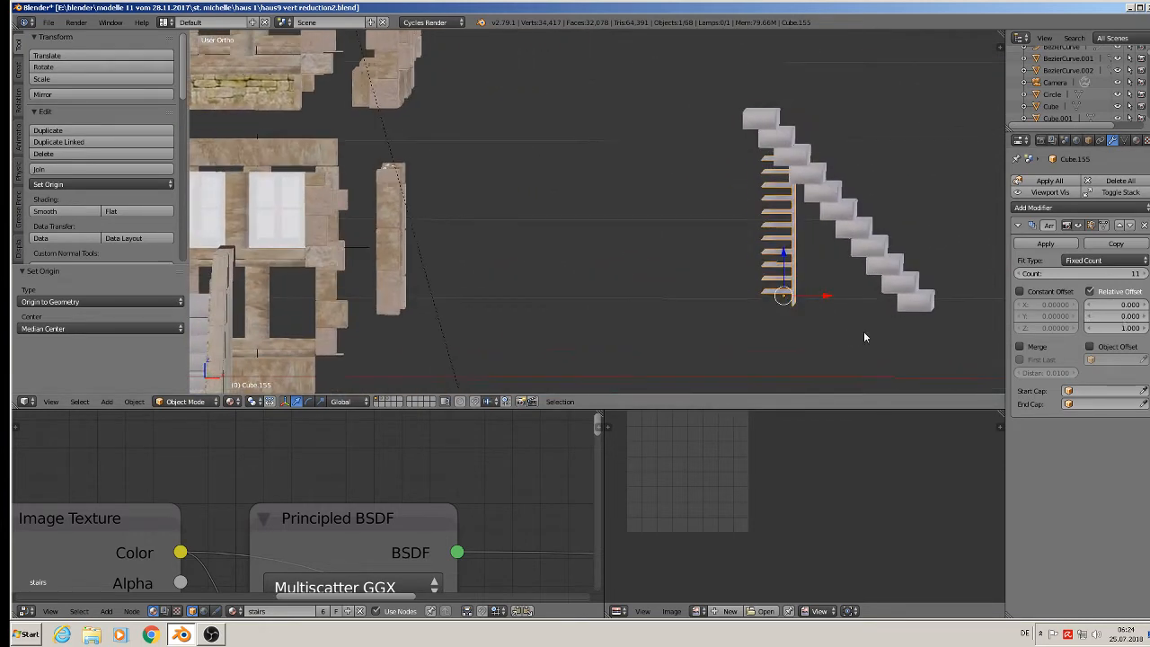
click(1087, 318)
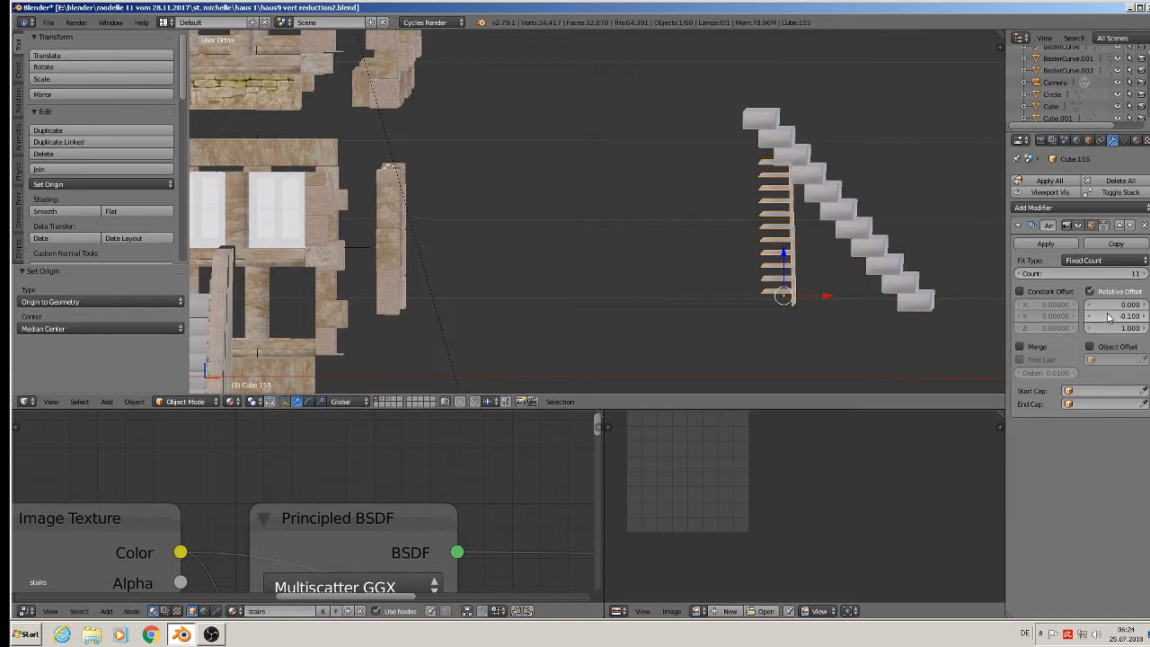
click(1109, 316)
key(Return)
click(1116, 316)
text(0)
key(Return)
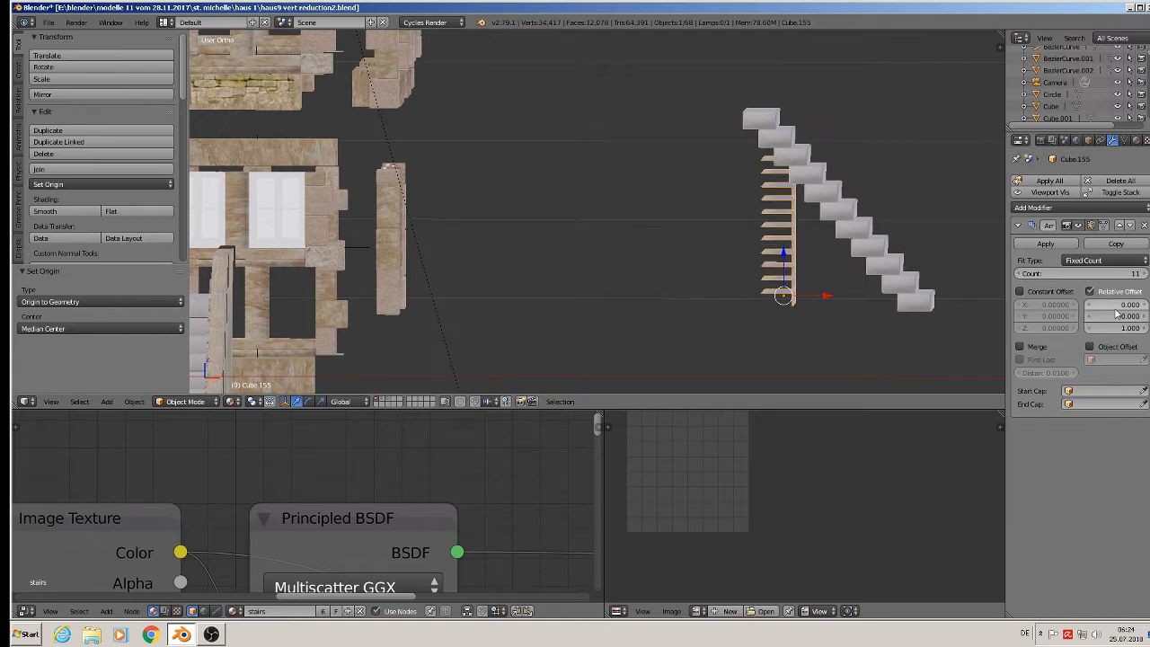
Set the X relative offset of the simplified step's Array modifier to -1
click(1090, 305)
click(1090, 305)
click(1090, 304)
click(1089, 305)
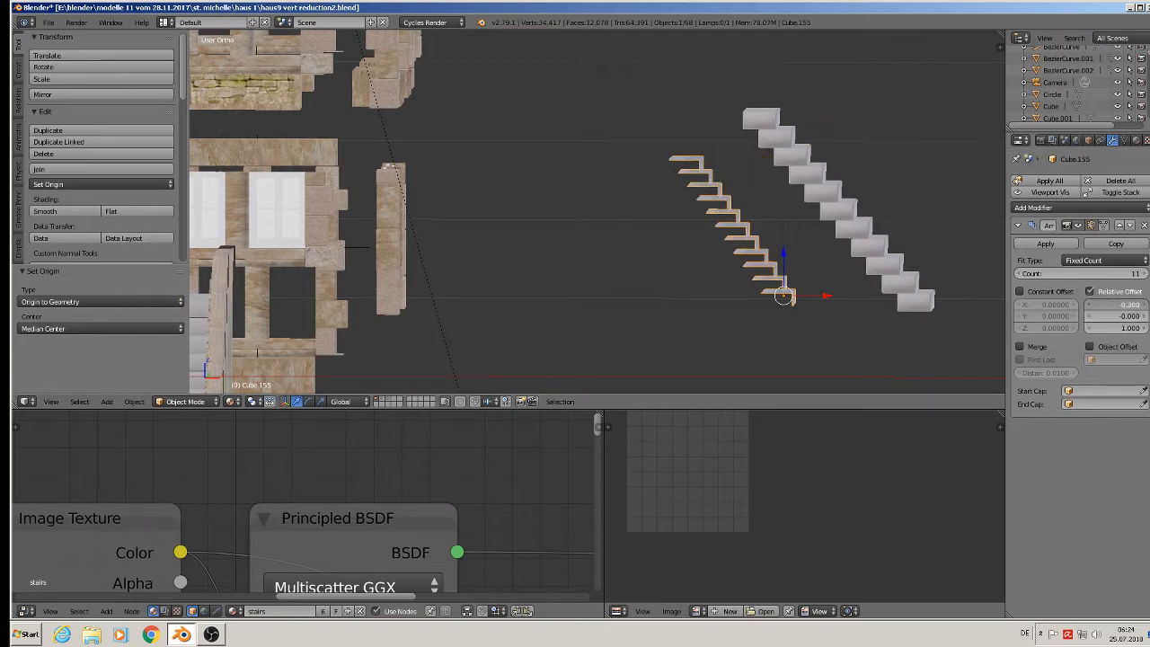
click(1090, 305)
click(1090, 304)
click(1090, 305)
click(1090, 305)
click(1090, 305)
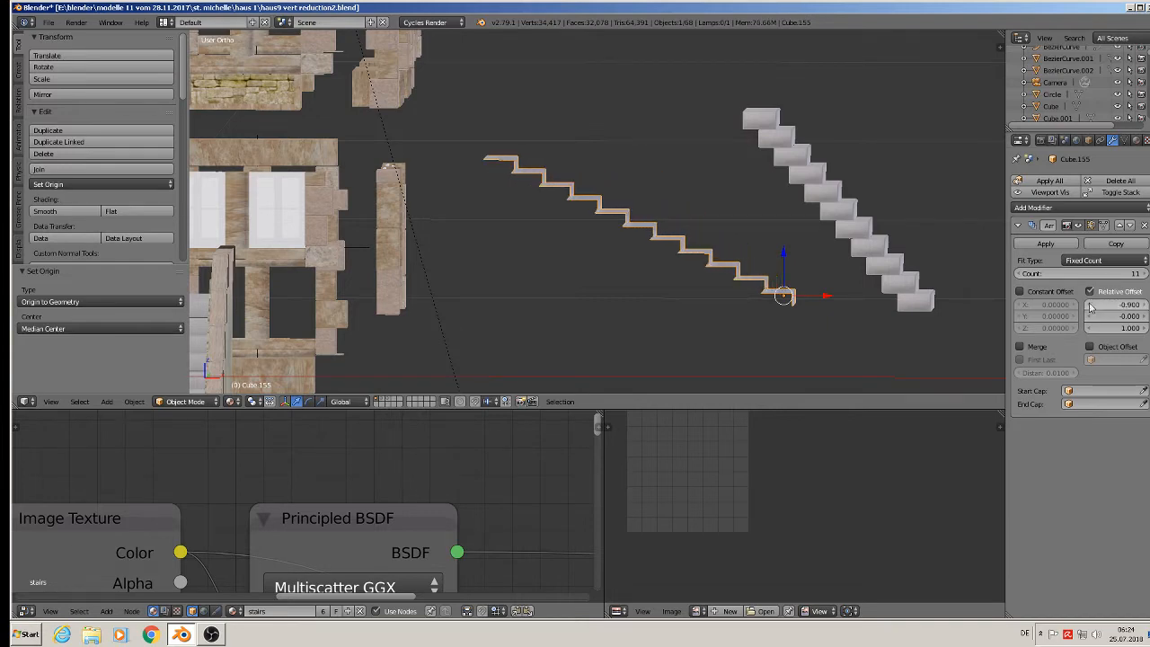
click(1089, 304)
In front view, move the simplified stairs about 0.074 along X and 0.020 down along Z, below the original flight's lowest step
mouse_move(909, 308)
middle_down()
mouse_move(885, 344)
mouse_move(910, 310)
middle_up()
key(KP_1)
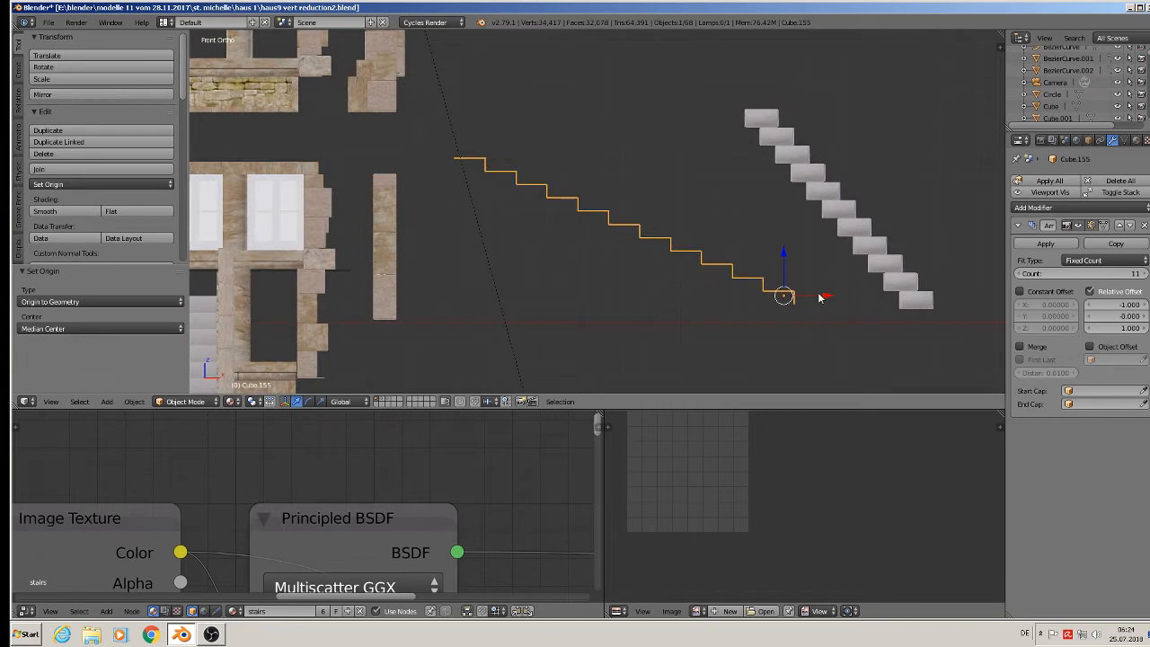
key(g)
key(x)
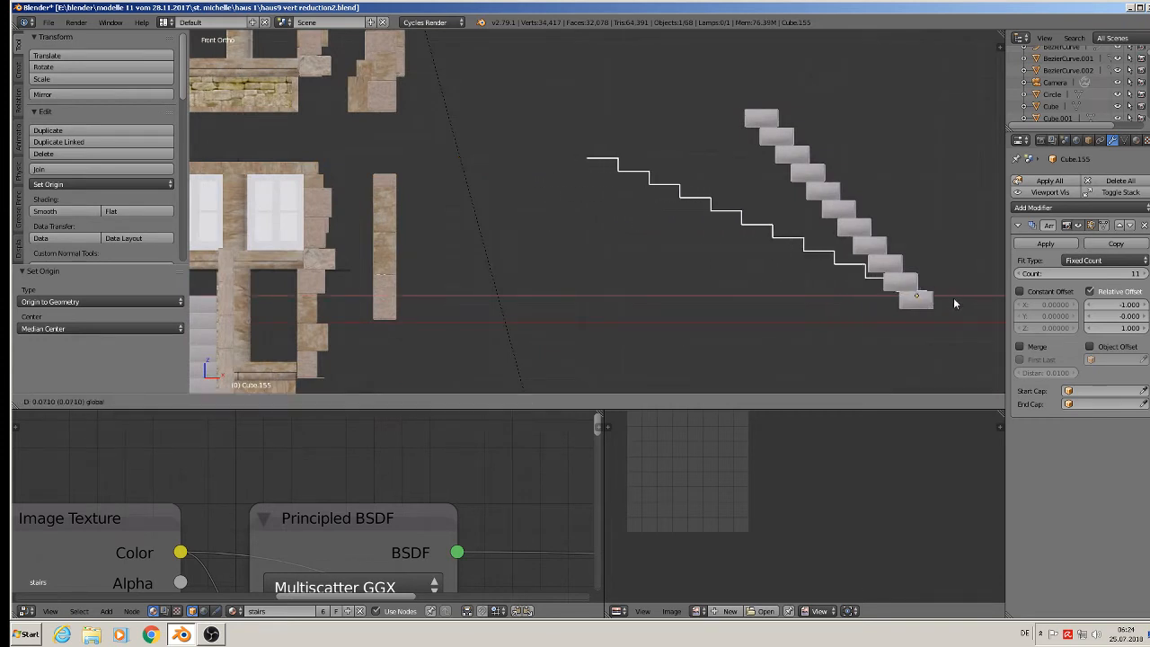
click(958, 300)
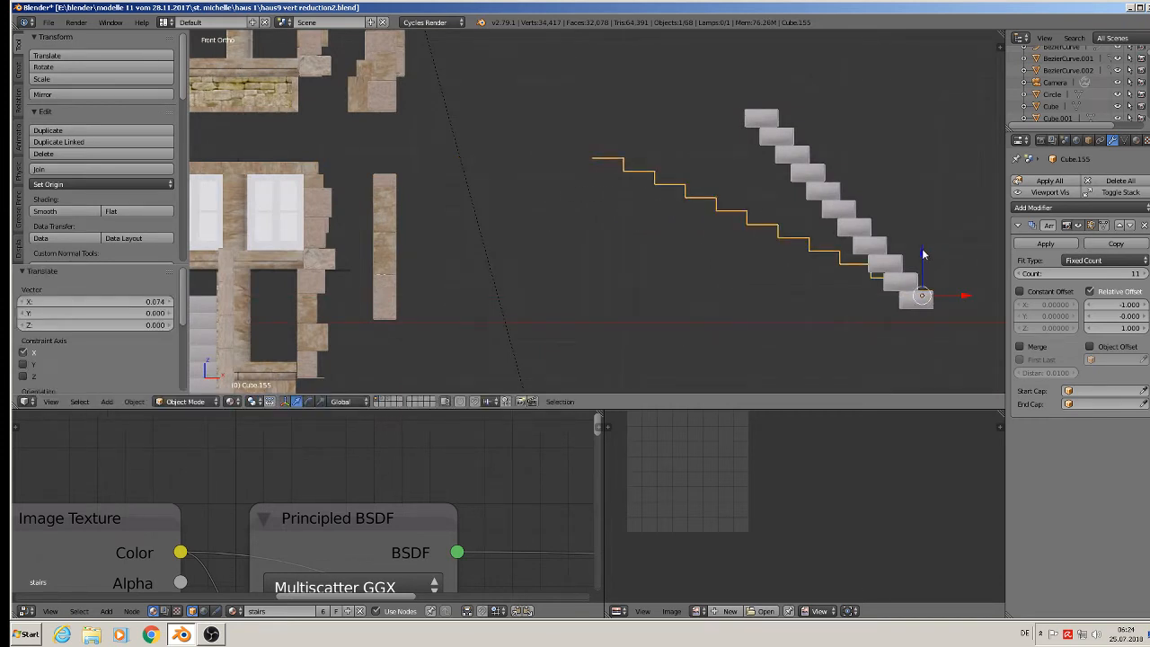
key(g)
key(z)
click(920, 288)
shift+middle_drag(901, 321, 719, 311)
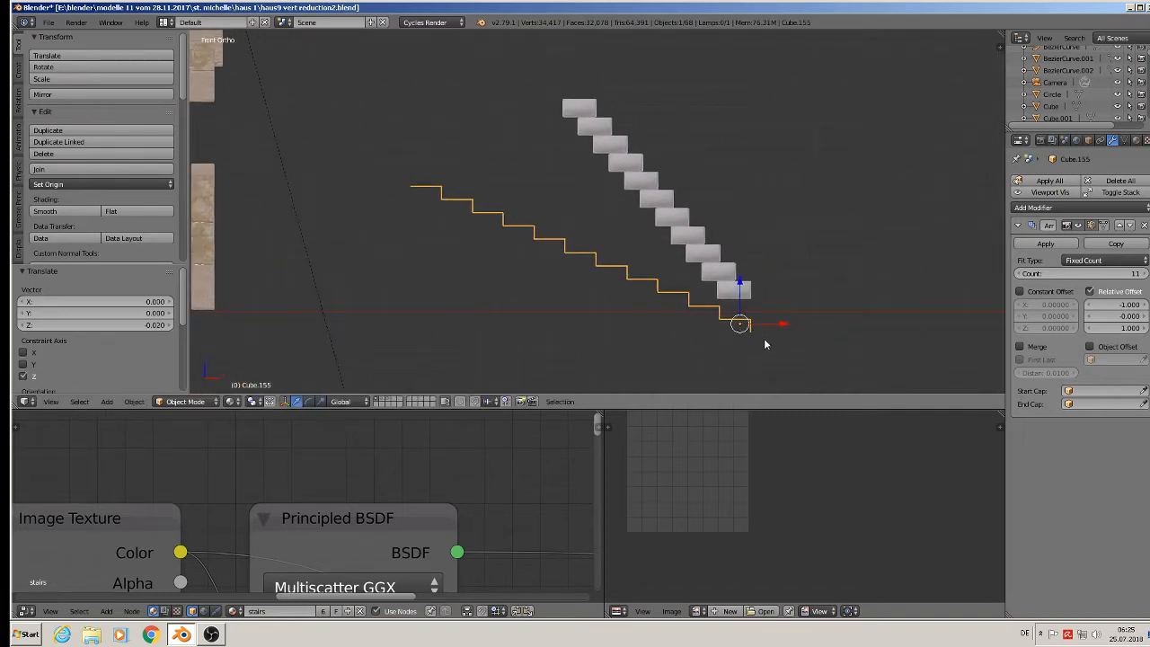
Set the Array modifier's X relative offset to -0.5 to steepen the simplified flight
scroll(763, 340, up, 3)
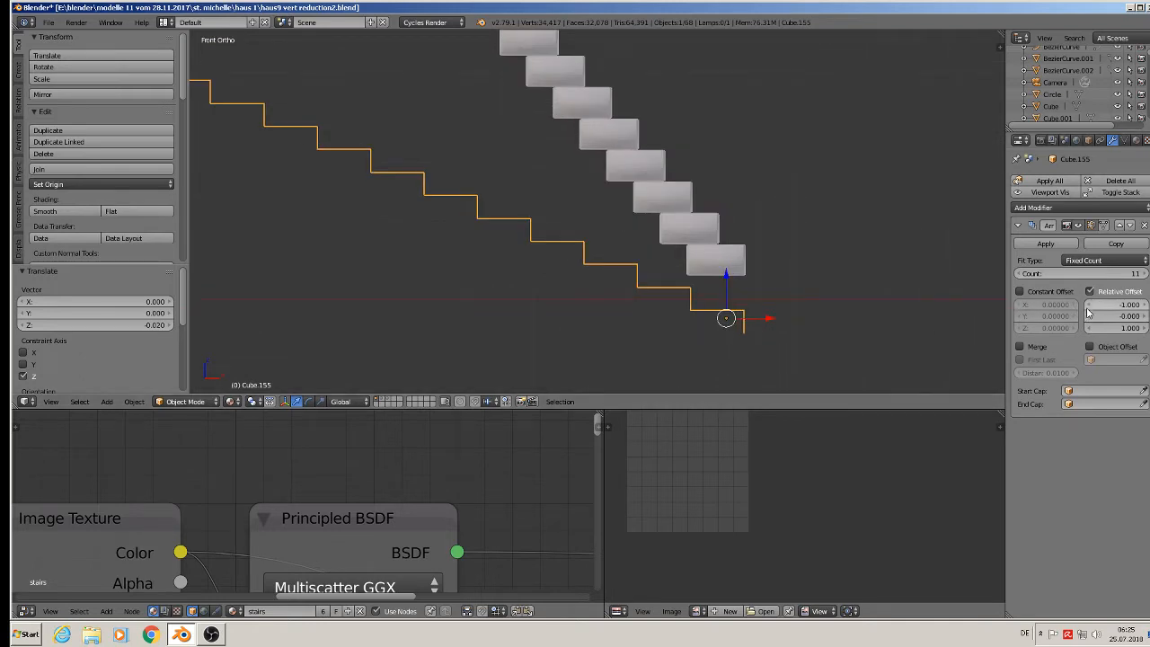
click(1145, 307)
click(1146, 307)
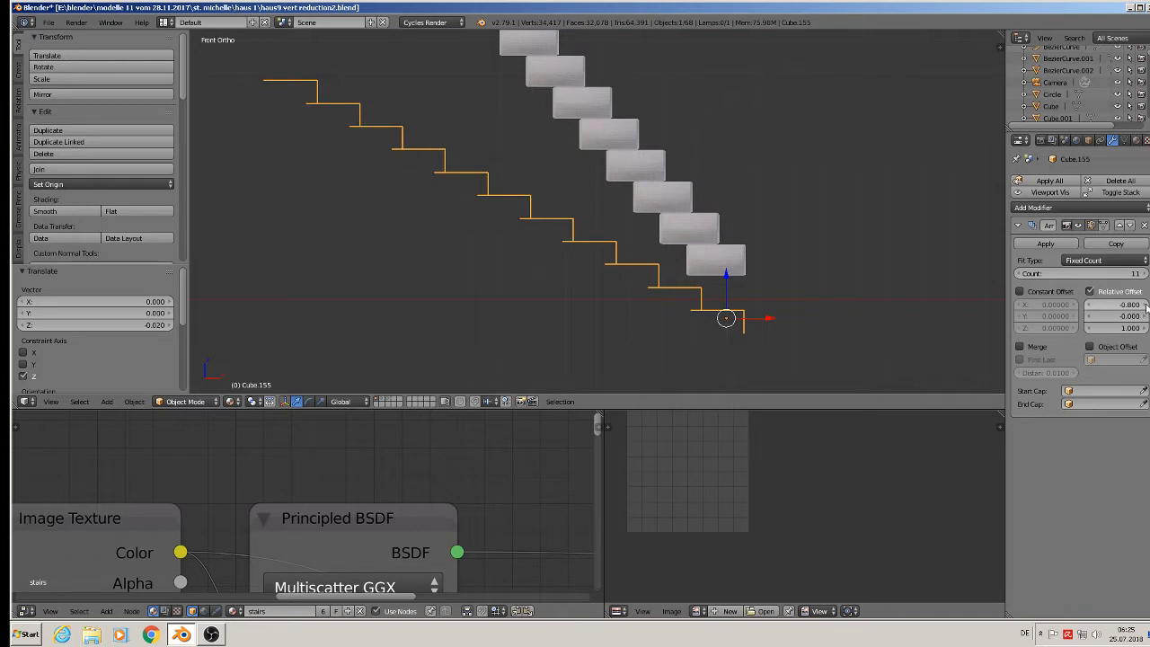
click(1145, 307)
click(1146, 308)
click(1145, 307)
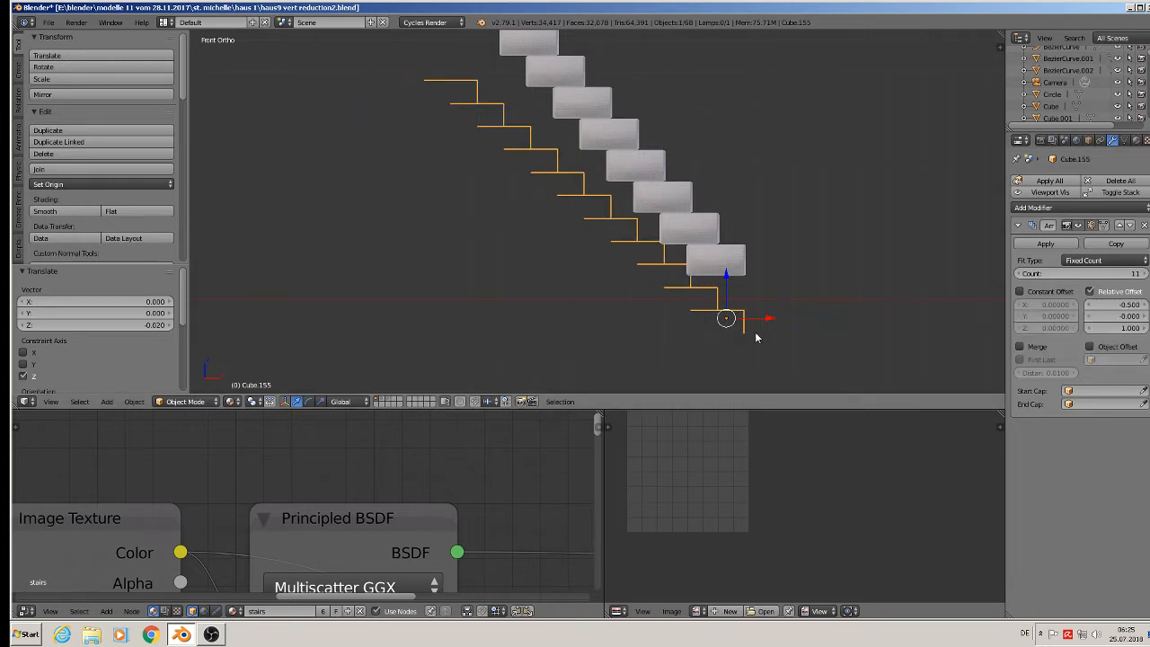
Lower the bottom edge of the simplified step's riser about 0.004 along Z and return to object mode
key(Tab)
middle_drag(756, 332, 692, 339)
right_click(708, 325)
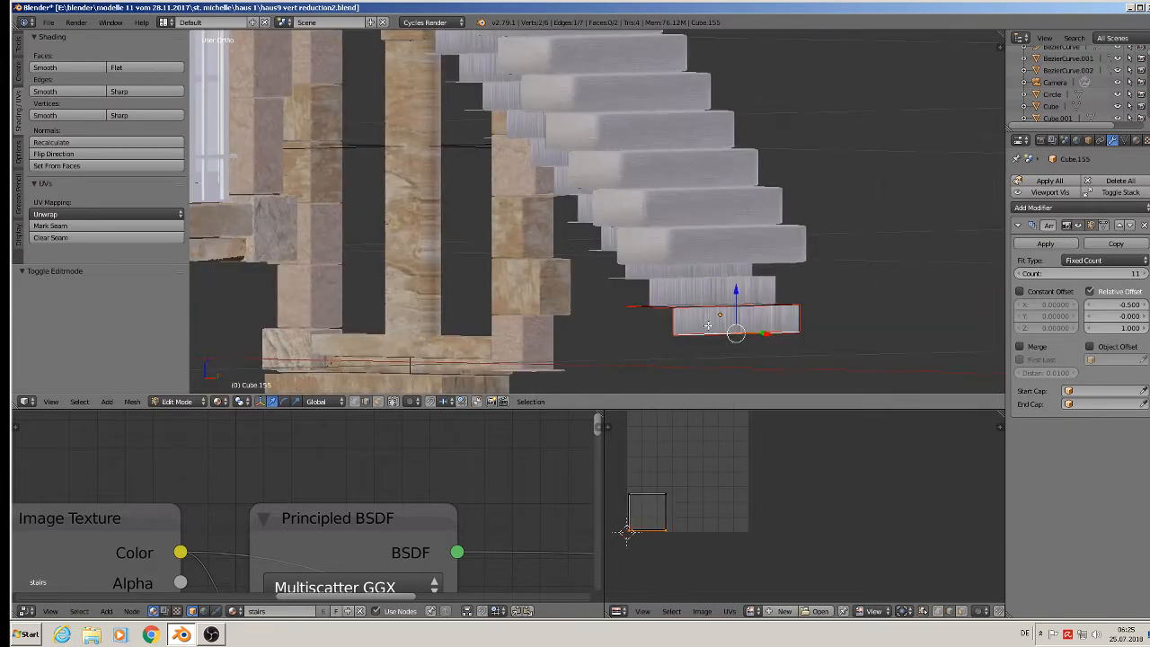
drag(734, 295, 736, 312)
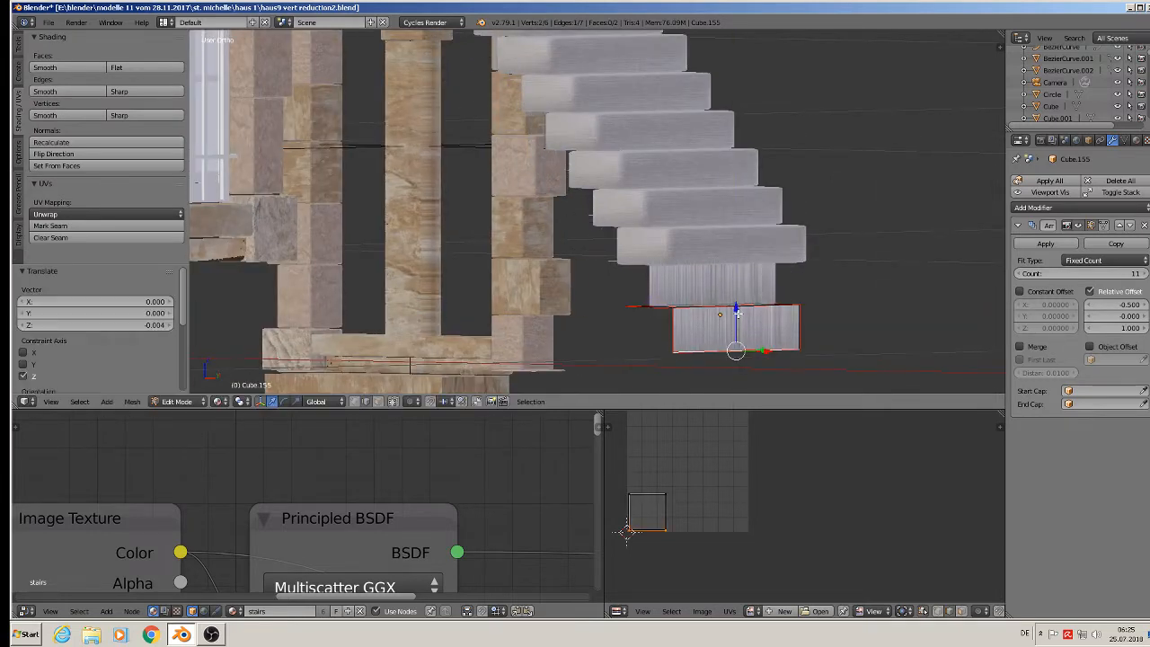
mouse_move(736, 312)
middle_down()
mouse_move(815, 315)
mouse_move(791, 320)
middle_up()
key(Tab)
Move the simplified stairs about 0.003 along X and 0.011 up along Z against the original flight's lowest step
key(g)
key(x)
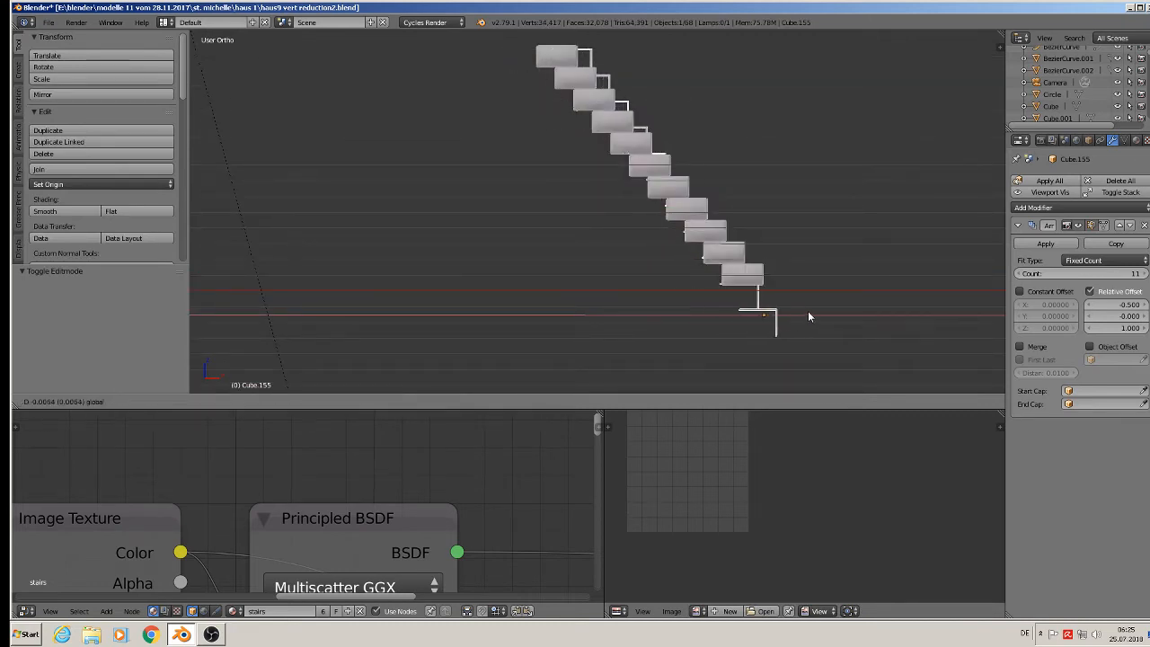
click(800, 314)
key(g)
key(z)
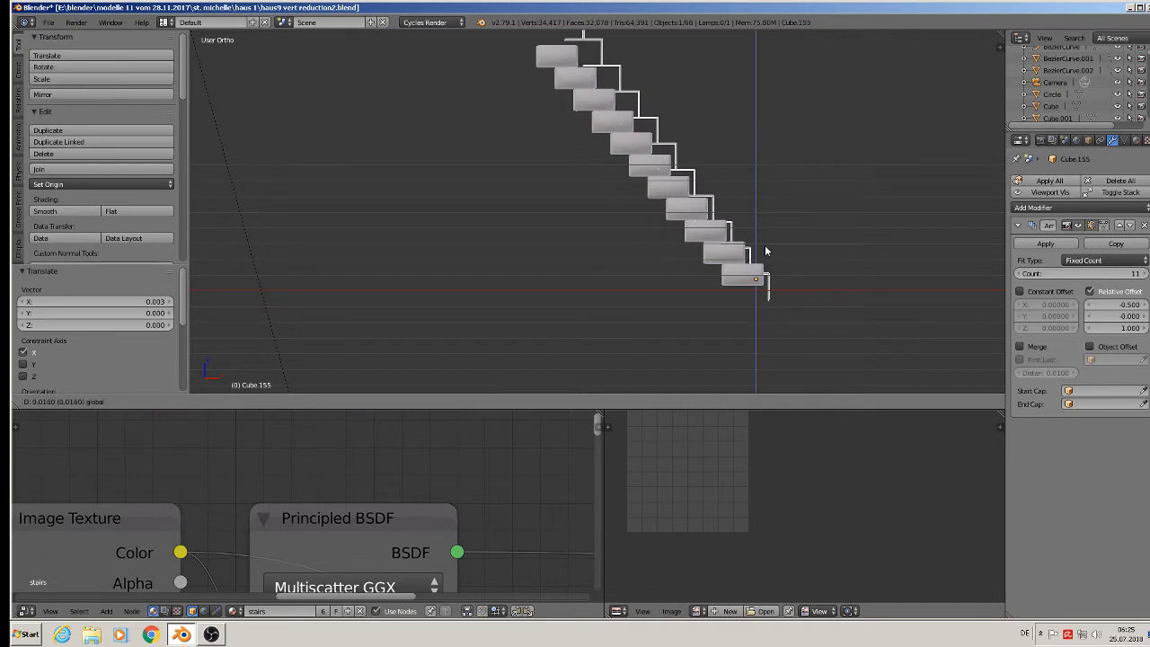
click(763, 262)
Set the Array modifier's X relative offset to -0.6 and move the simplified stairs about -0.027 along X, beside the original flight
scroll(762, 261, down, 2)
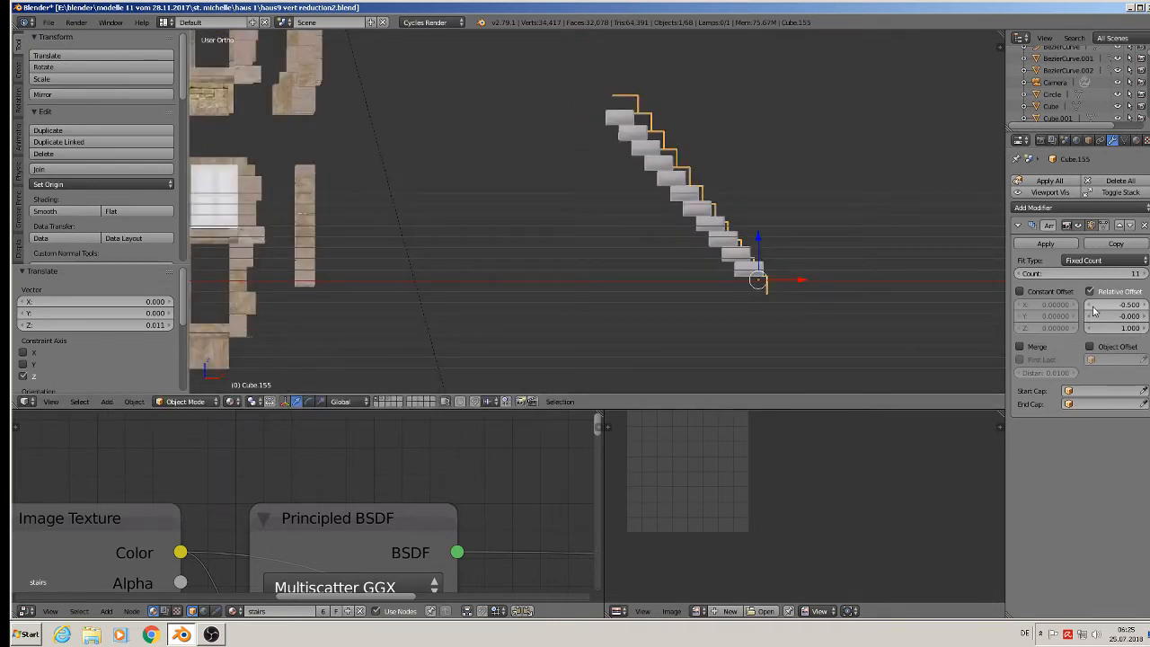
click(1089, 305)
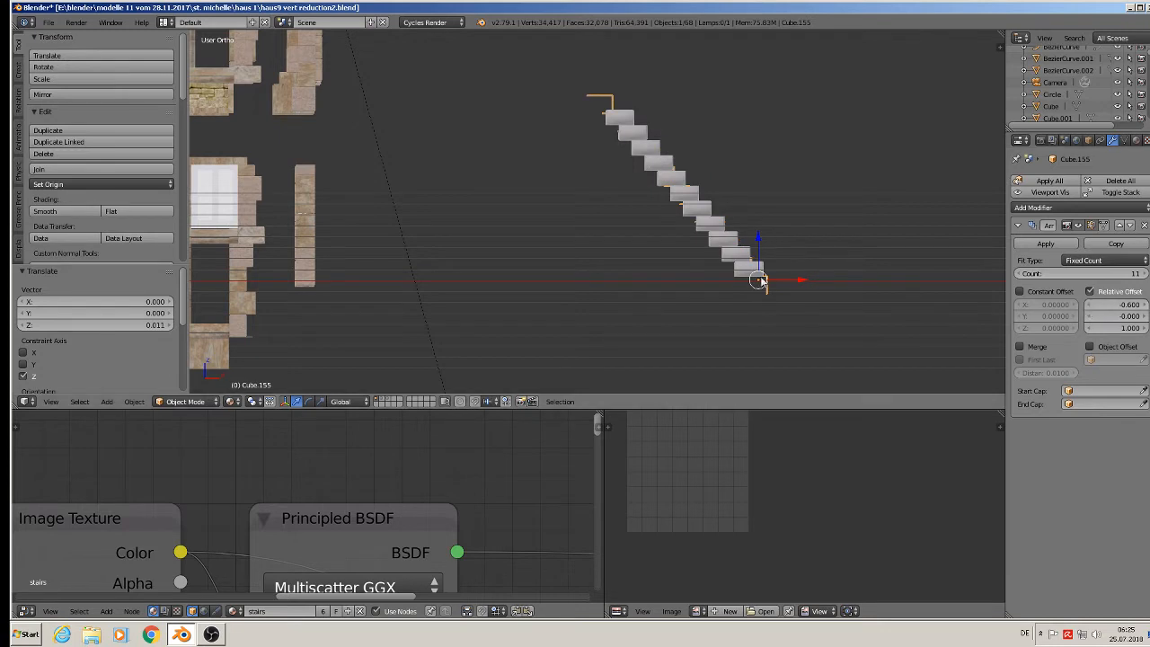
key(g)
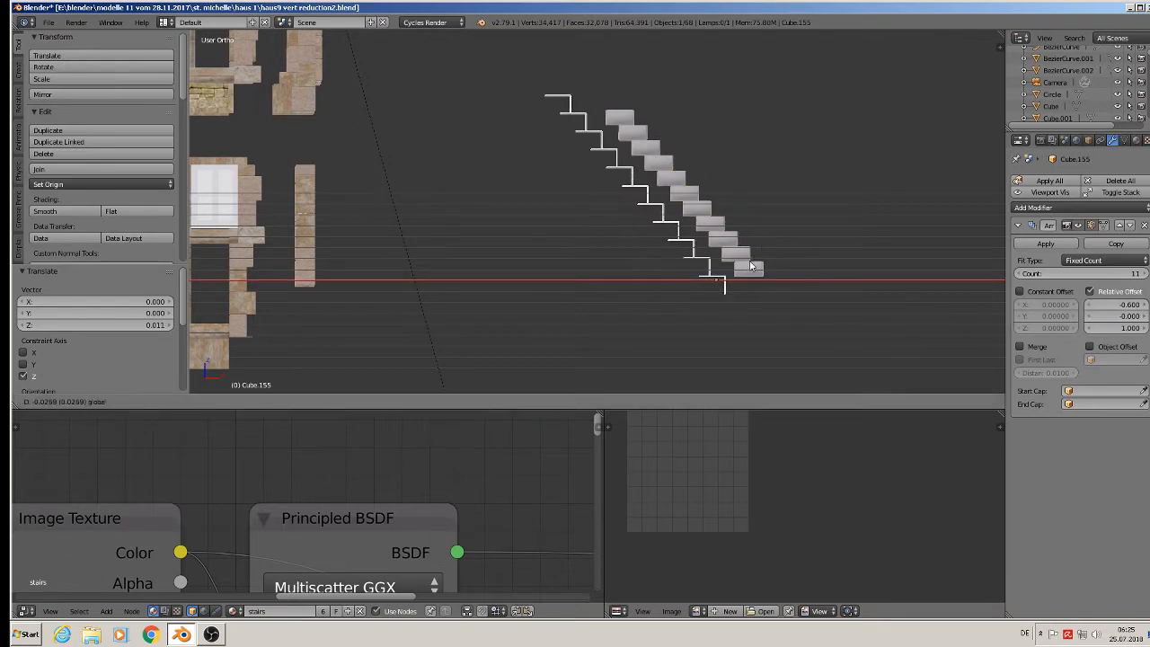
click(775, 268)
scroll(748, 304, up, 2)
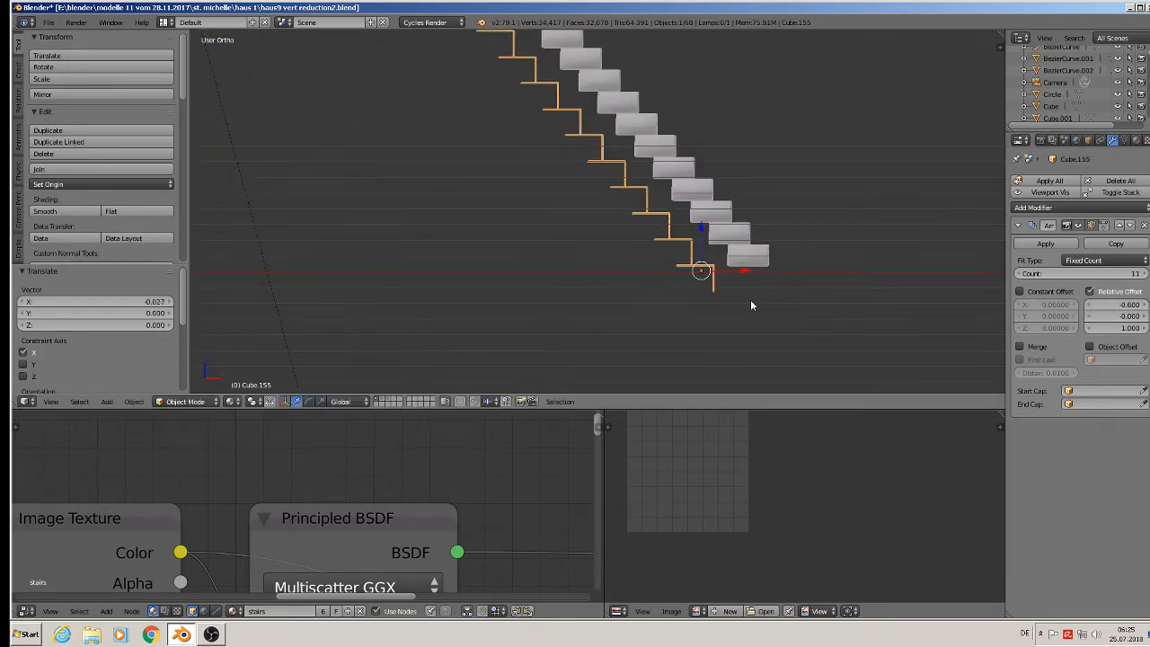
Raise the bottom edge of the simplified step's riser about 0.003 along Z in edit mode
middle_drag(742, 300, 719, 274)
scroll(722, 286, up, 3)
key(Tab)
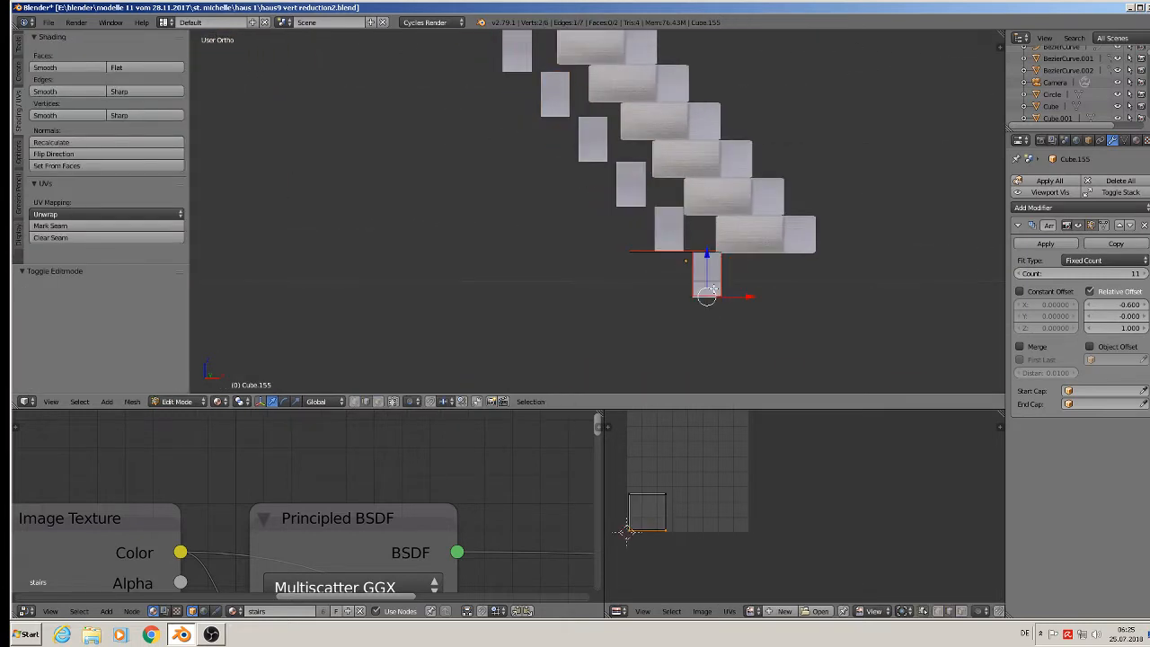
drag(711, 263, 719, 262)
Select the whole simplified step mesh and move it along X
middle_drag(718, 261, 734, 307)
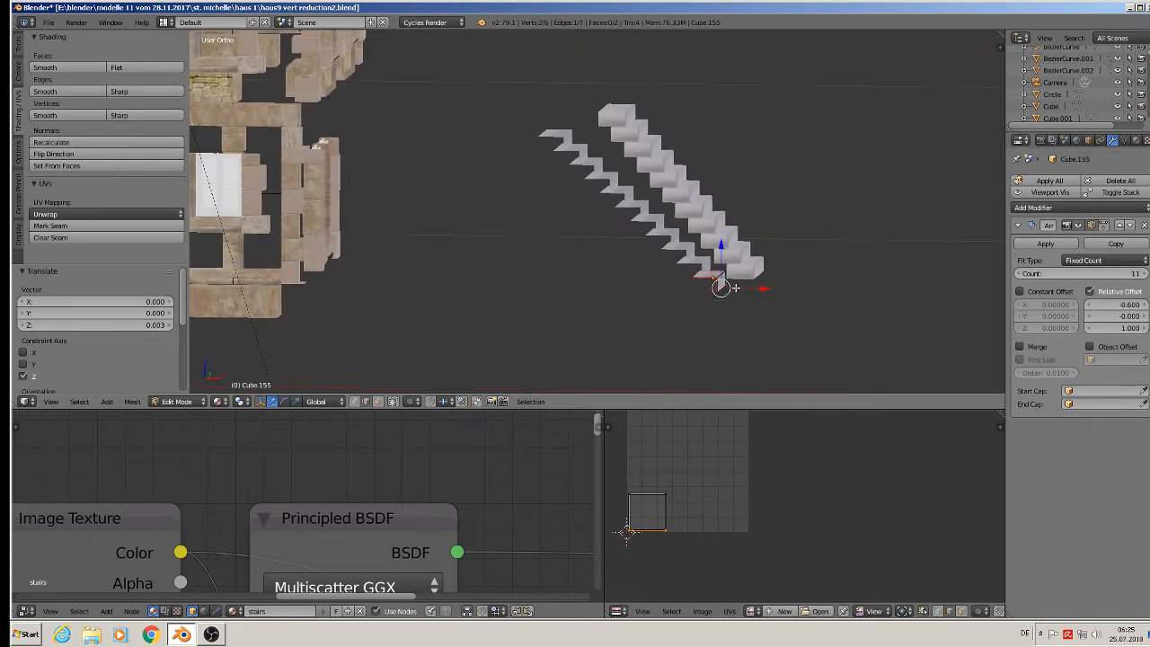
key(a)
key(g)
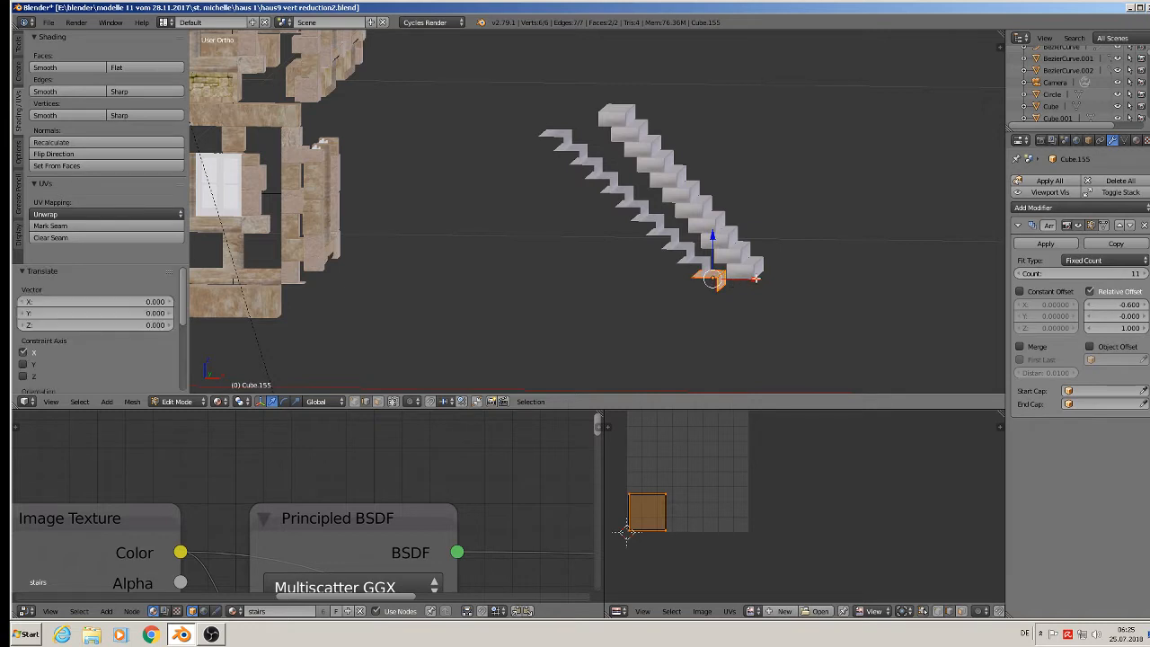
Shift the simplified step's geometry 0.002 along X and set its array's relative X offset to -0.500
key(x)
key(Return)
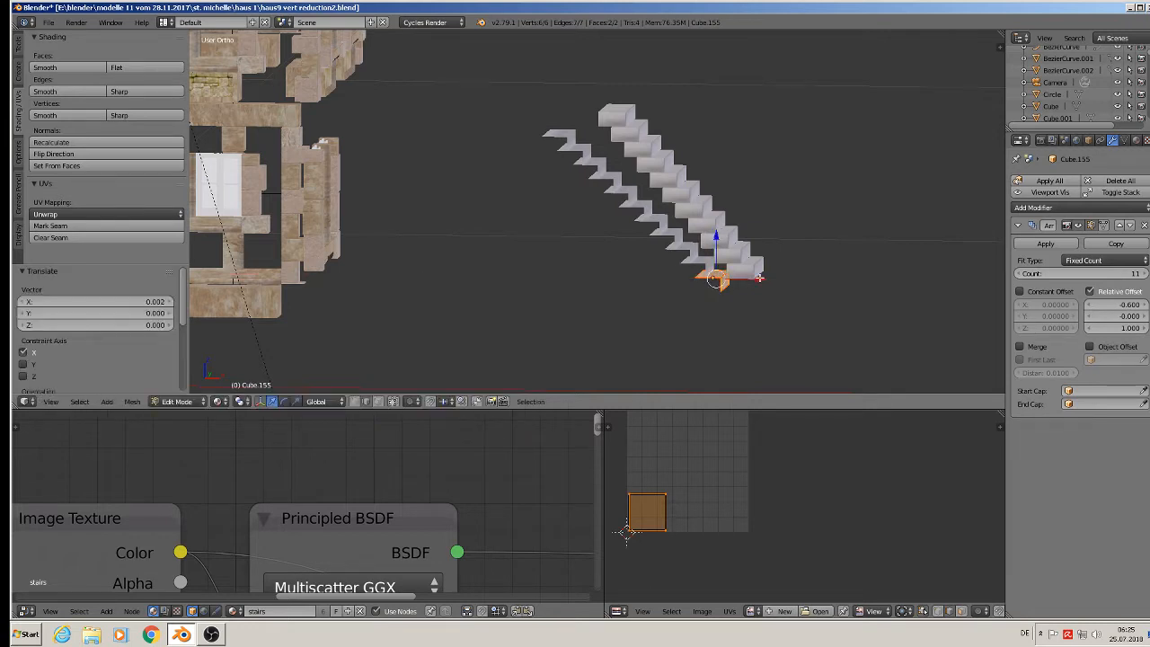
click(1091, 306)
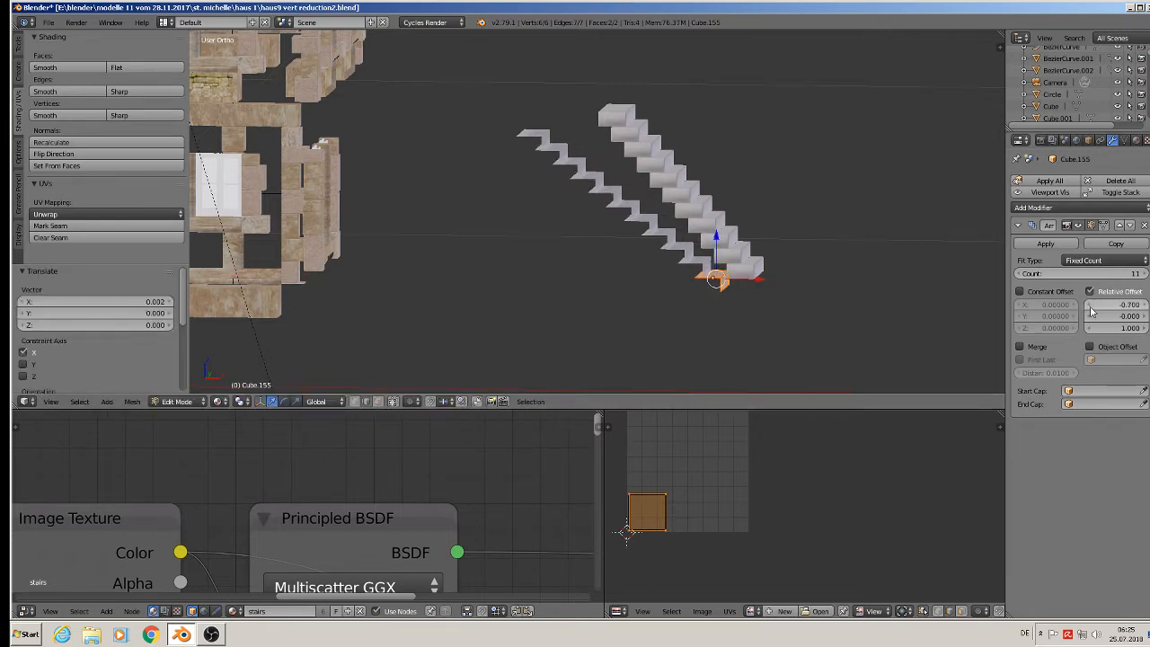
click(1147, 308)
click(1146, 308)
middle_drag(802, 345, 765, 333)
key(Tab)
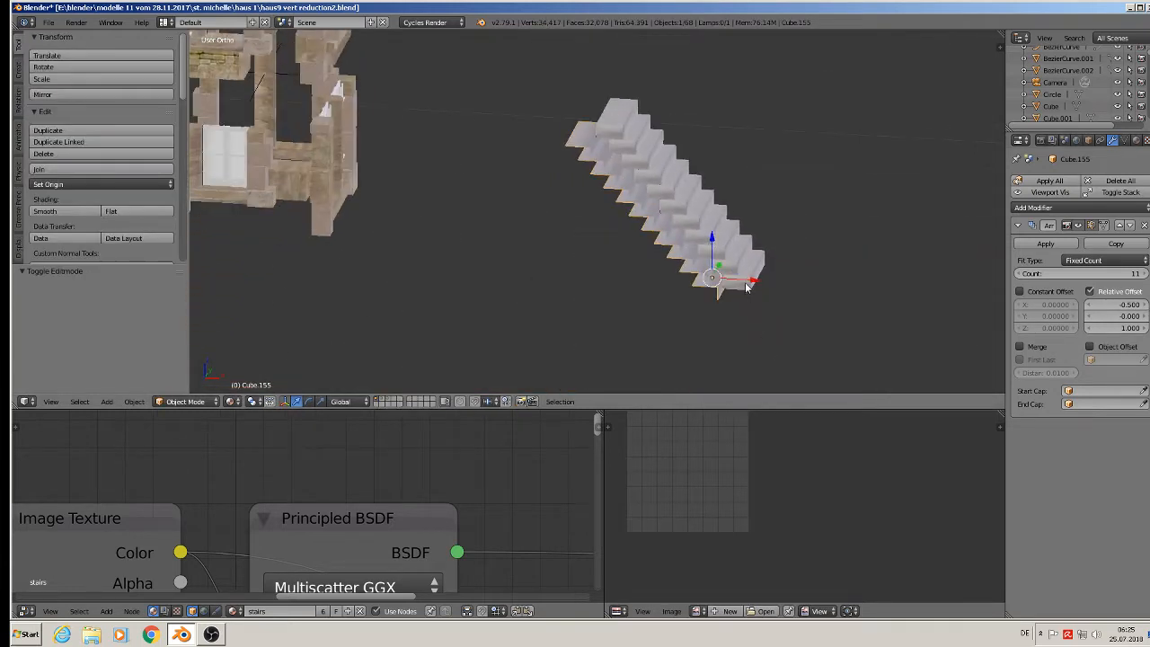
Move the simplified staircase along X towards the house, away from the detailed one, and apply its Array modifier
drag(753, 281, 413, 261)
middle_drag(441, 263, 410, 280)
shift+middle_drag(434, 285, 593, 321)
click(1045, 245)
key(Tab)
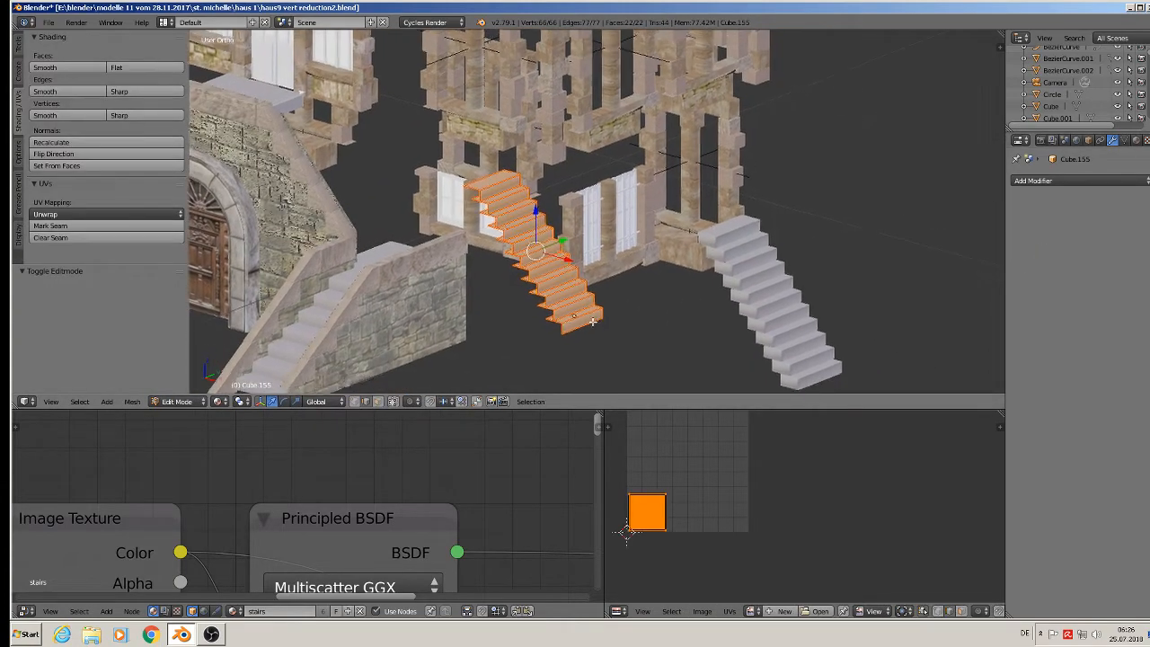
key(a)
key(a)
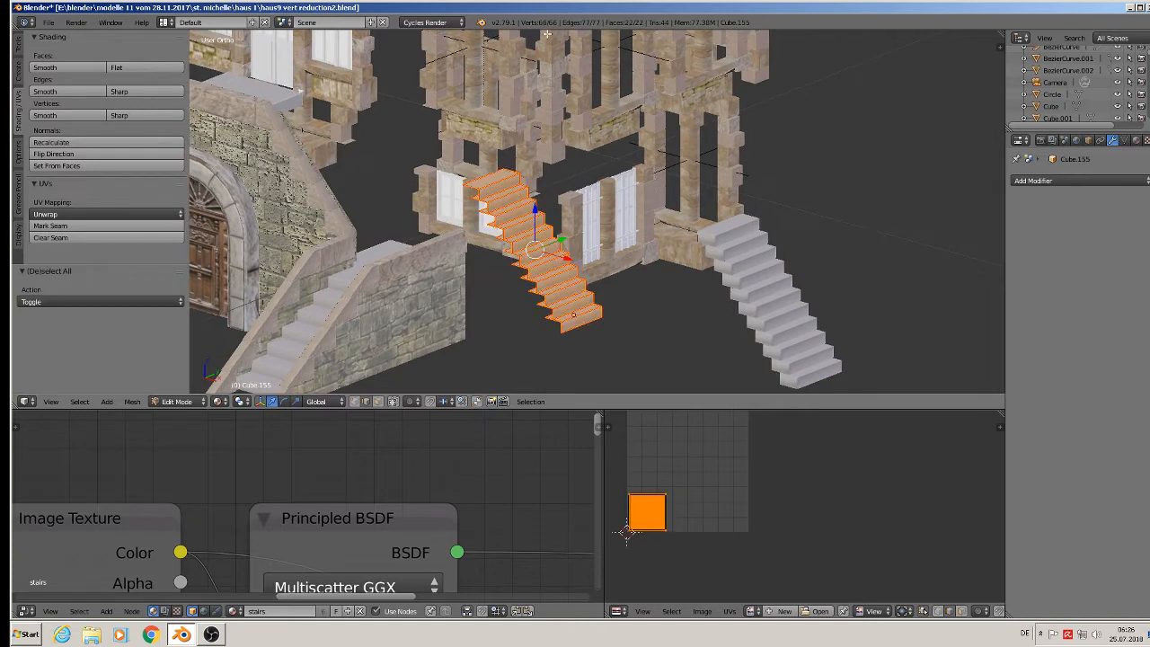
key(Tab)
Try to apply the Array modifier of the detailed staircase standing beside the house
right_click(767, 308)
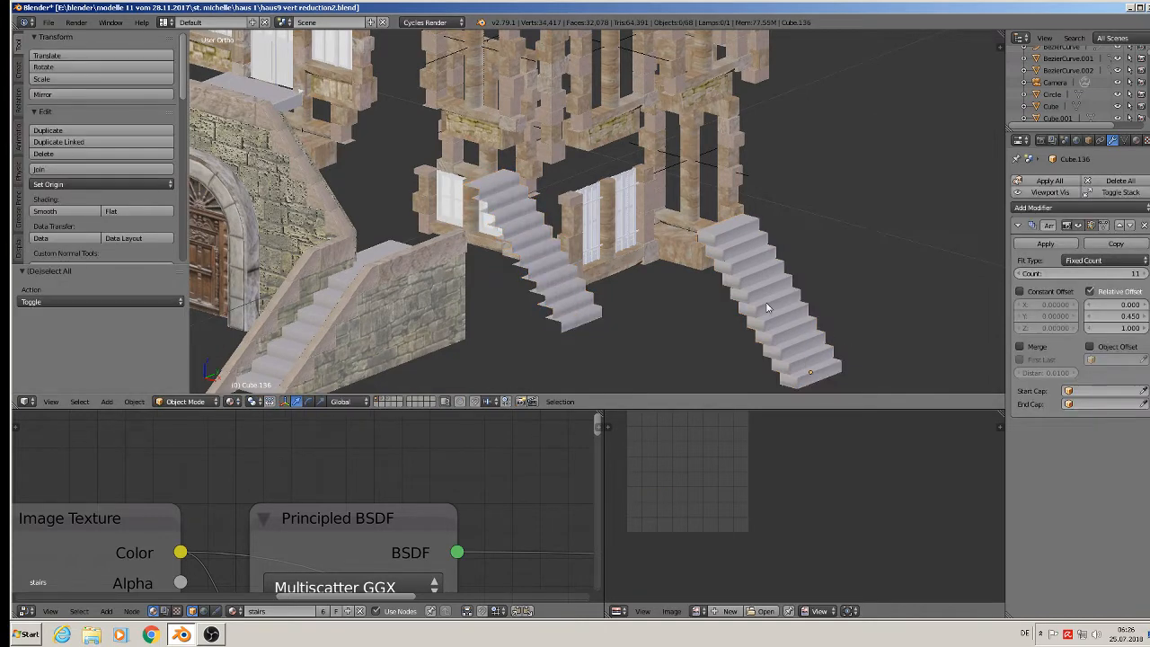
right_click(800, 308)
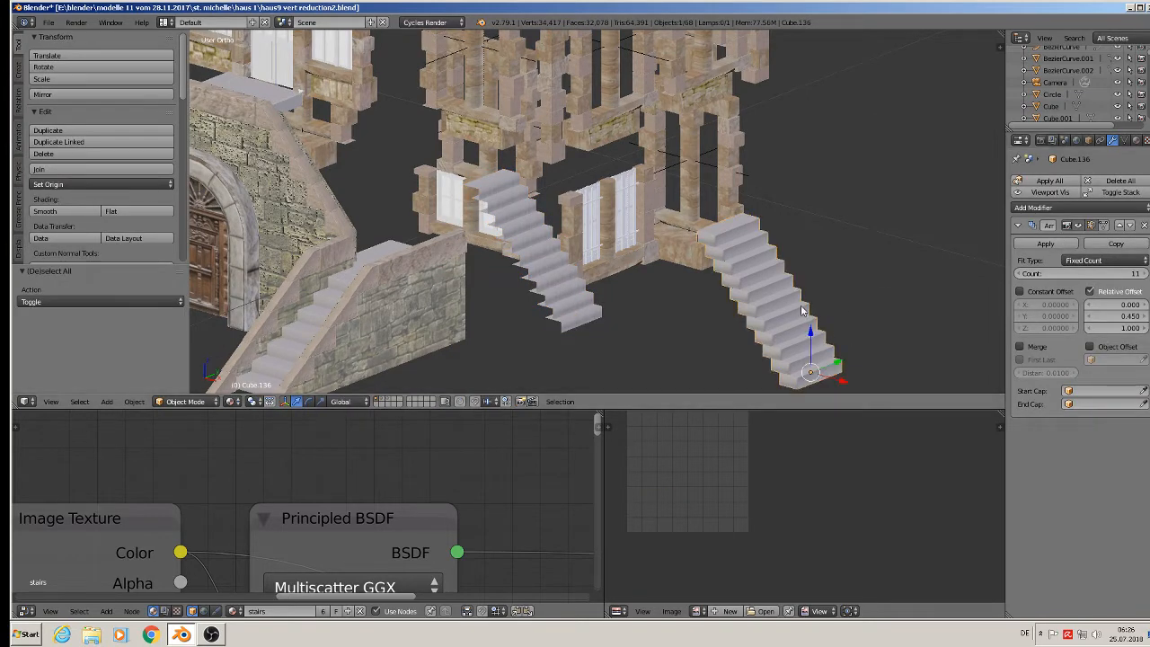
click(1045, 244)
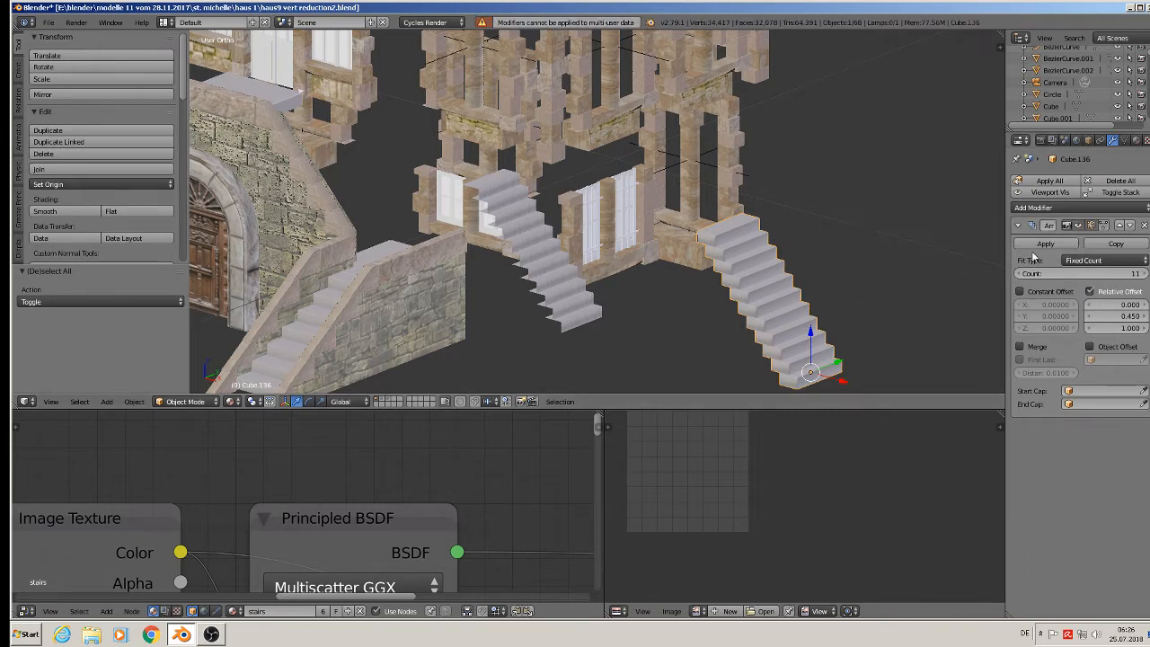
key(Tab)
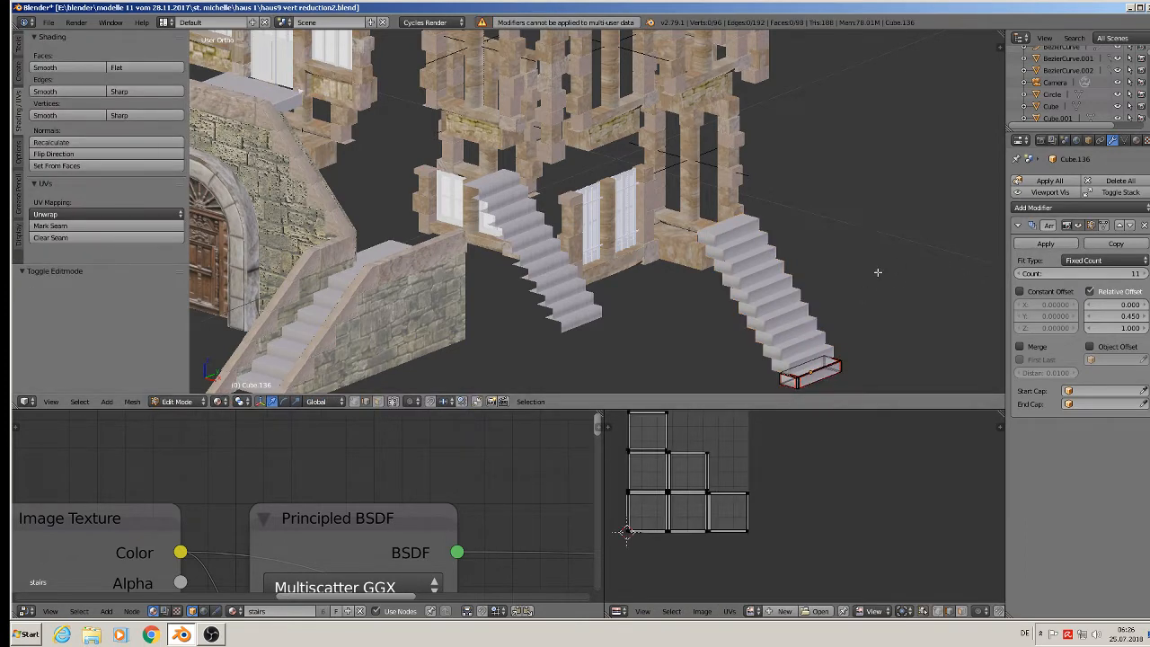
key(Tab)
click(1033, 244)
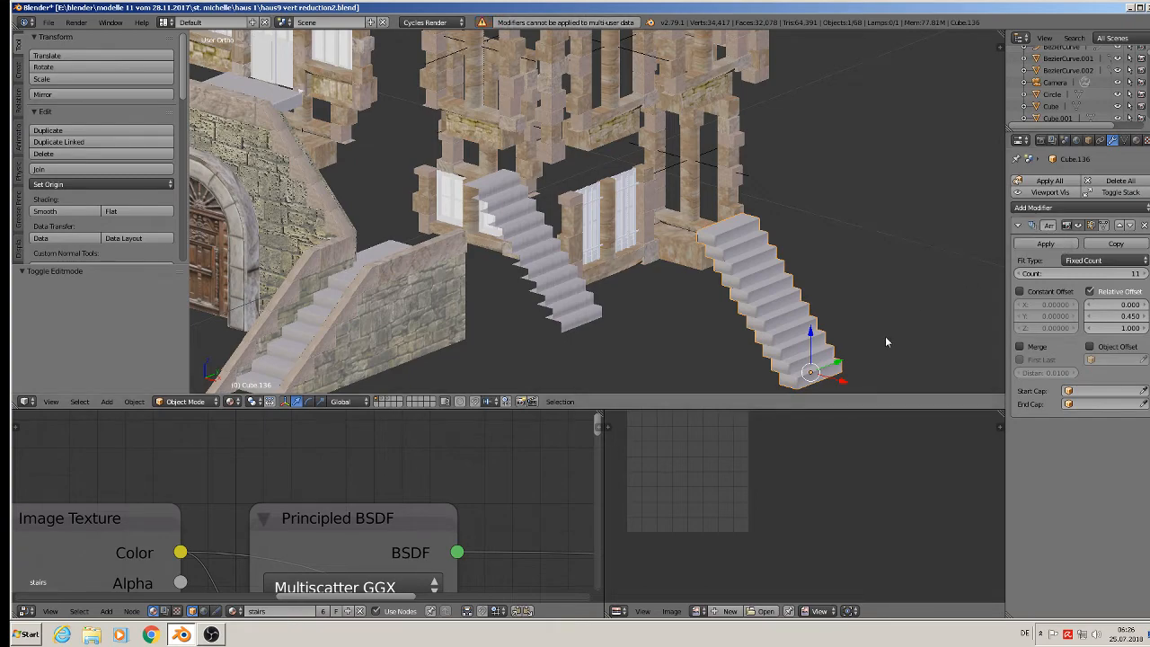
Delete the two detailed 11-step staircases behind the wall of the front entrance
scroll(490, 334, down, 3)
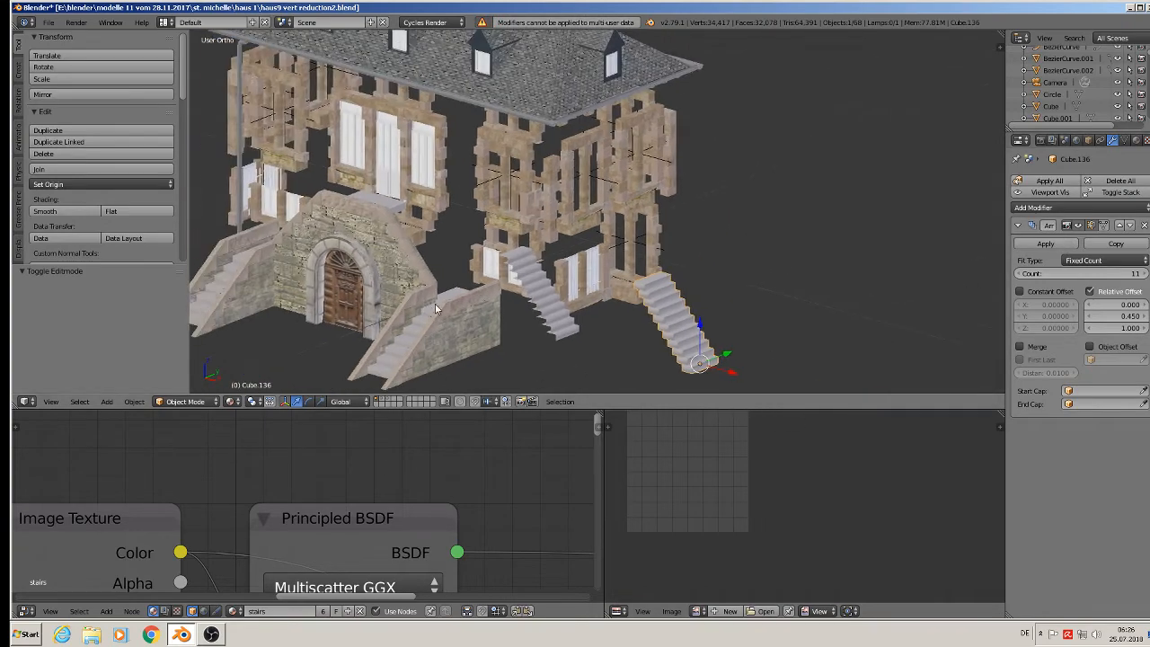
middle_drag(411, 292, 457, 263)
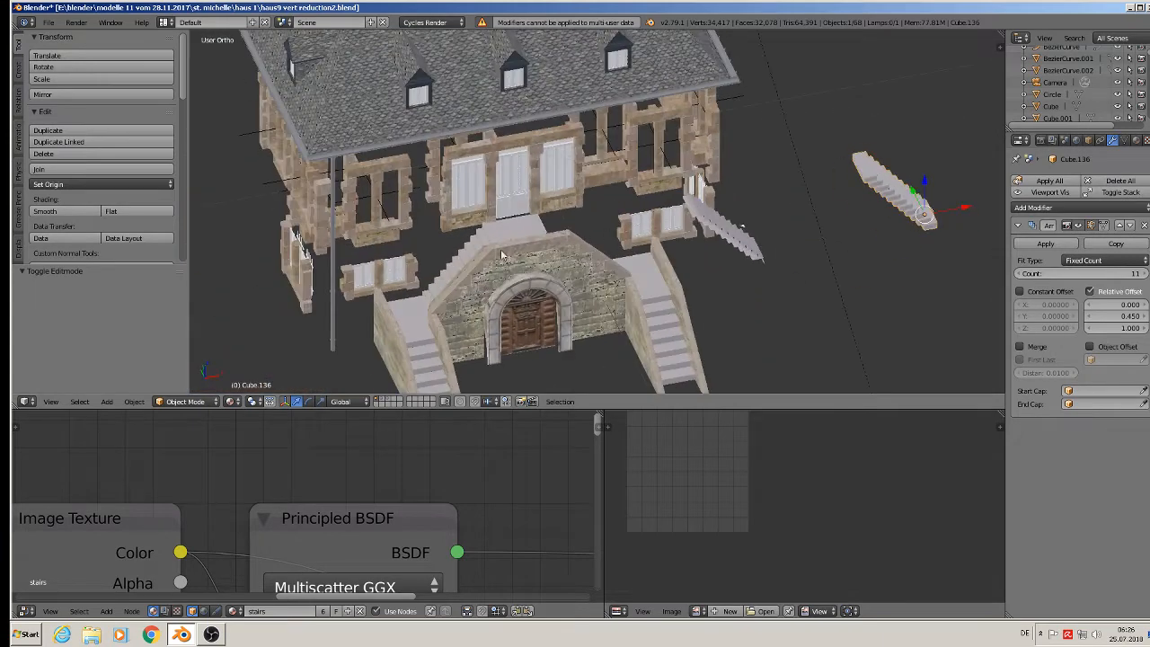
right_click(456, 263)
key(x)
click(456, 262)
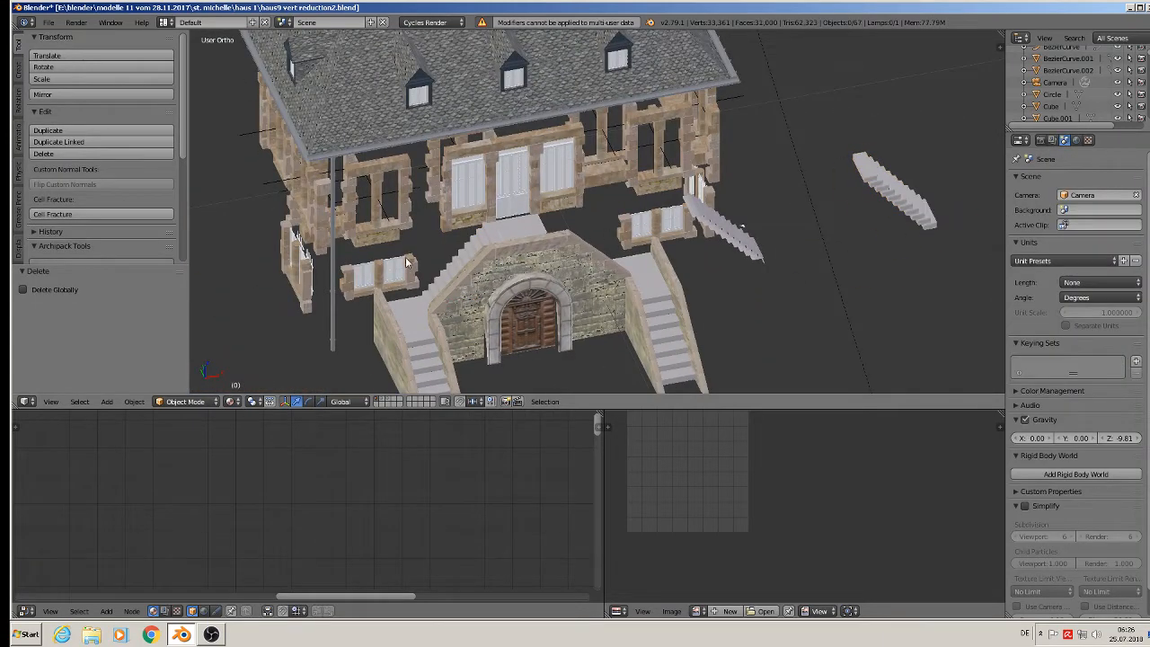
right_click(464, 260)
key(x)
click(464, 259)
Try again to apply the Array modifier of the freestanding detailed staircase, and select the left entrance stairs
right_click(894, 186)
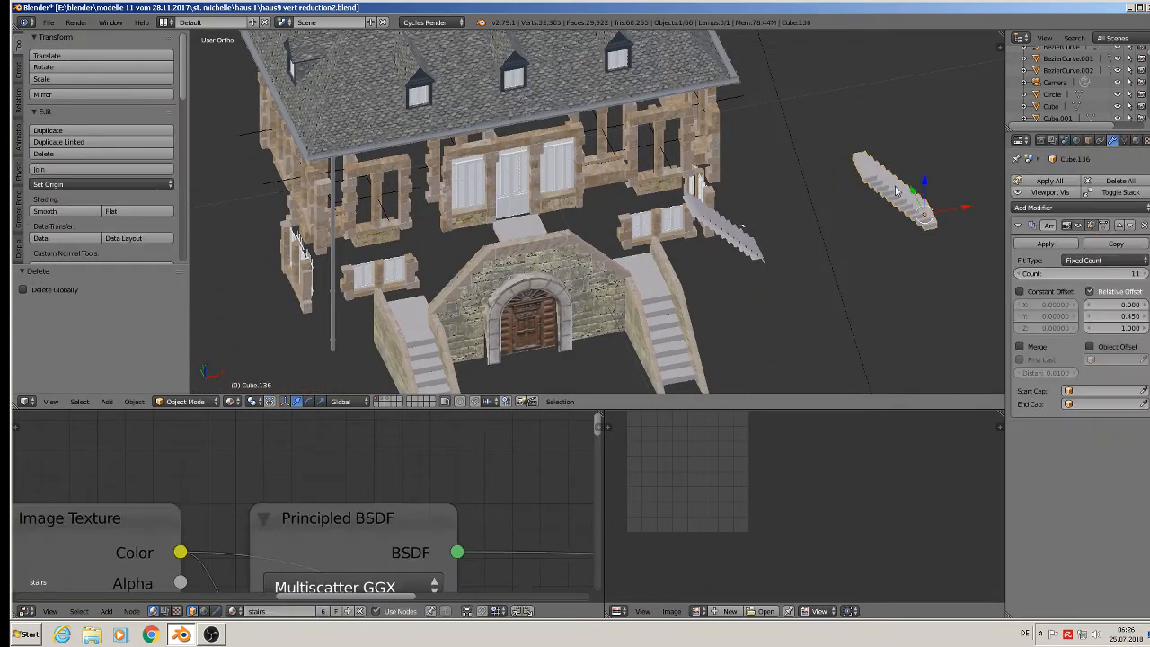
click(1046, 243)
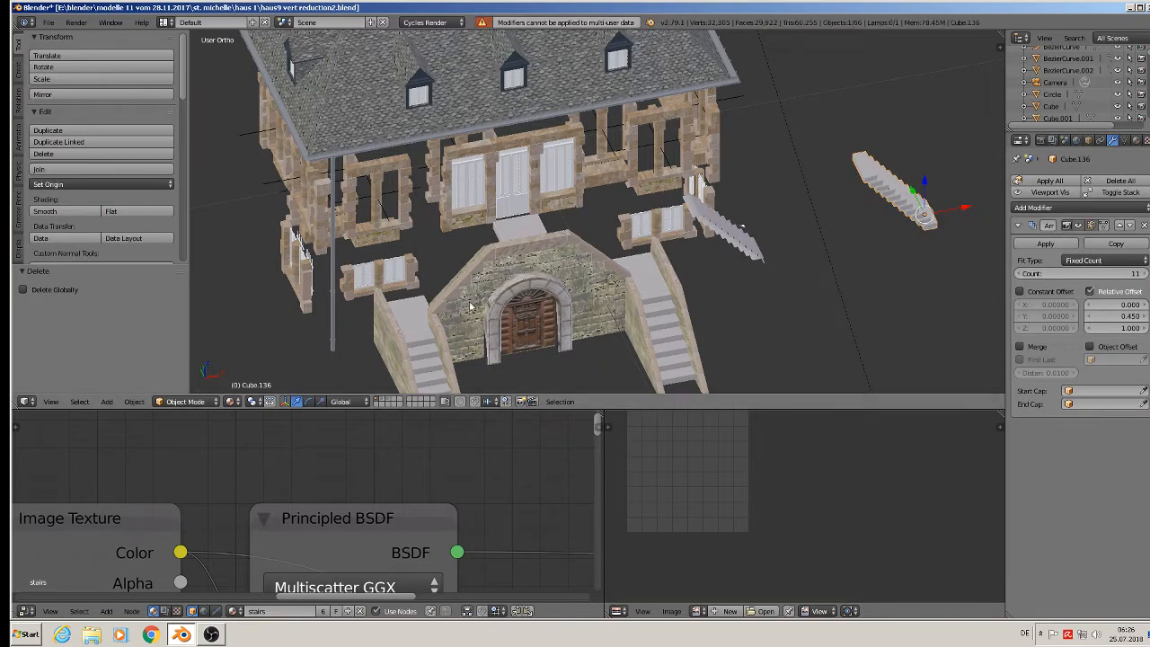
right_click(425, 351)
middle_drag(431, 351, 404, 334)
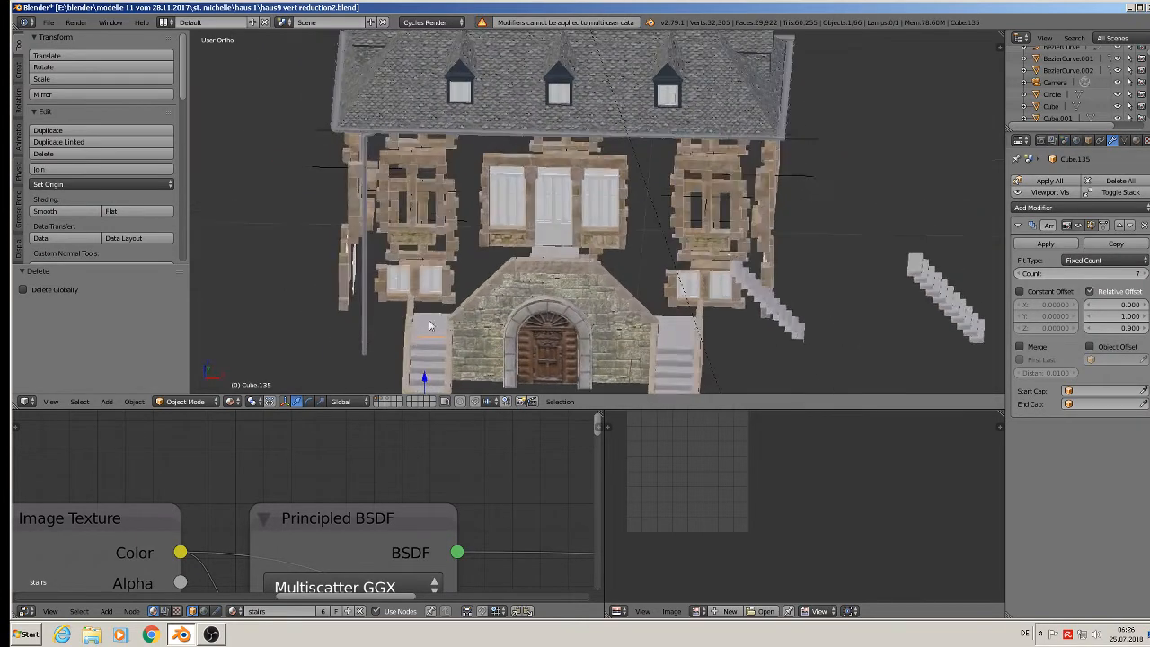
shift+middle_drag(563, 327, 489, 186)
Move the simplified staircase -0.772 along X to the other side of the house
right_click(705, 185)
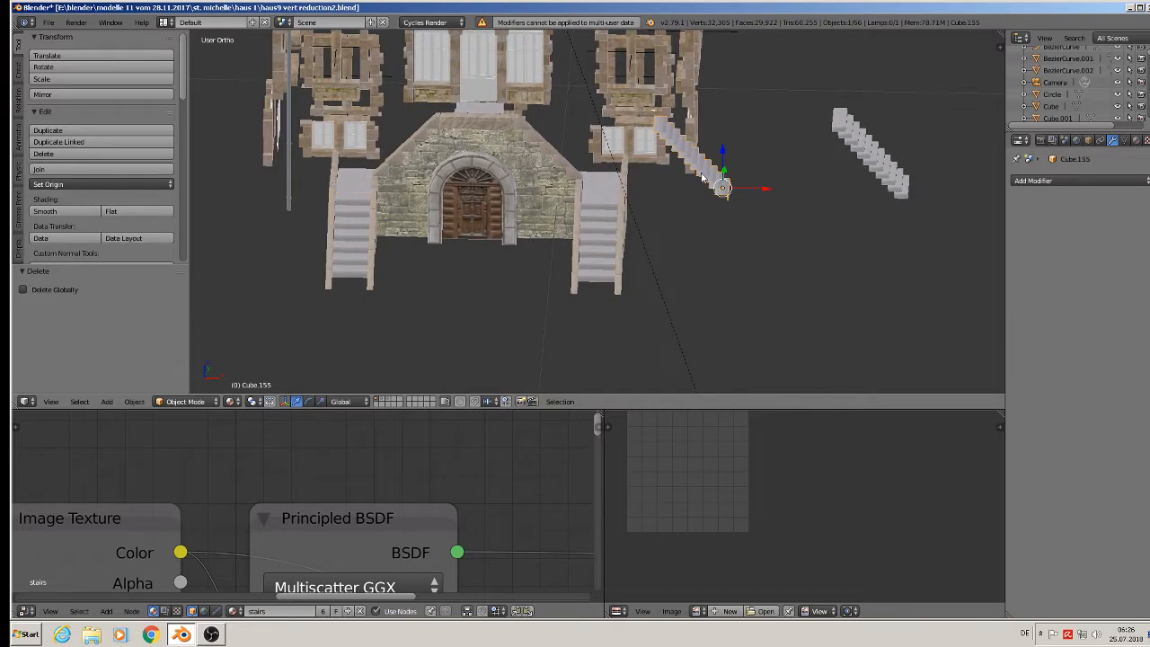
shift+middle_drag(705, 185, 903, 229)
drag(954, 229, 384, 221)
shift+middle_drag(384, 221, 606, 291)
Unwrap the UVs of all the simplified staircase's faces with the standard Unwrap method
scroll(615, 243, up, 6)
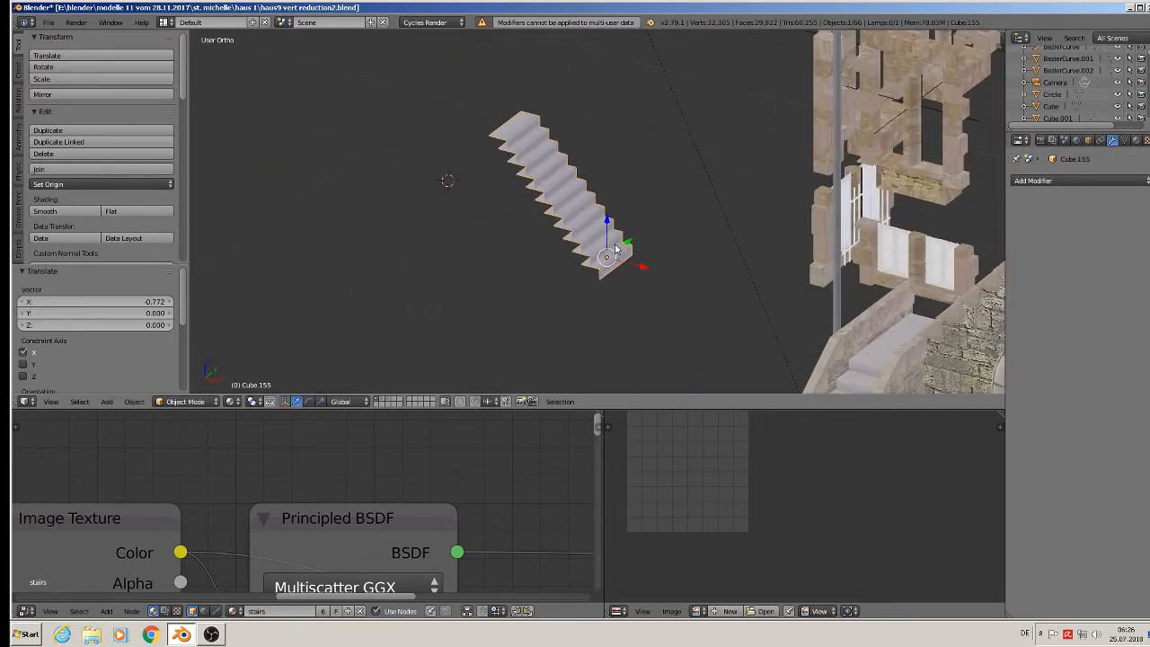
key(Tab)
key(u)
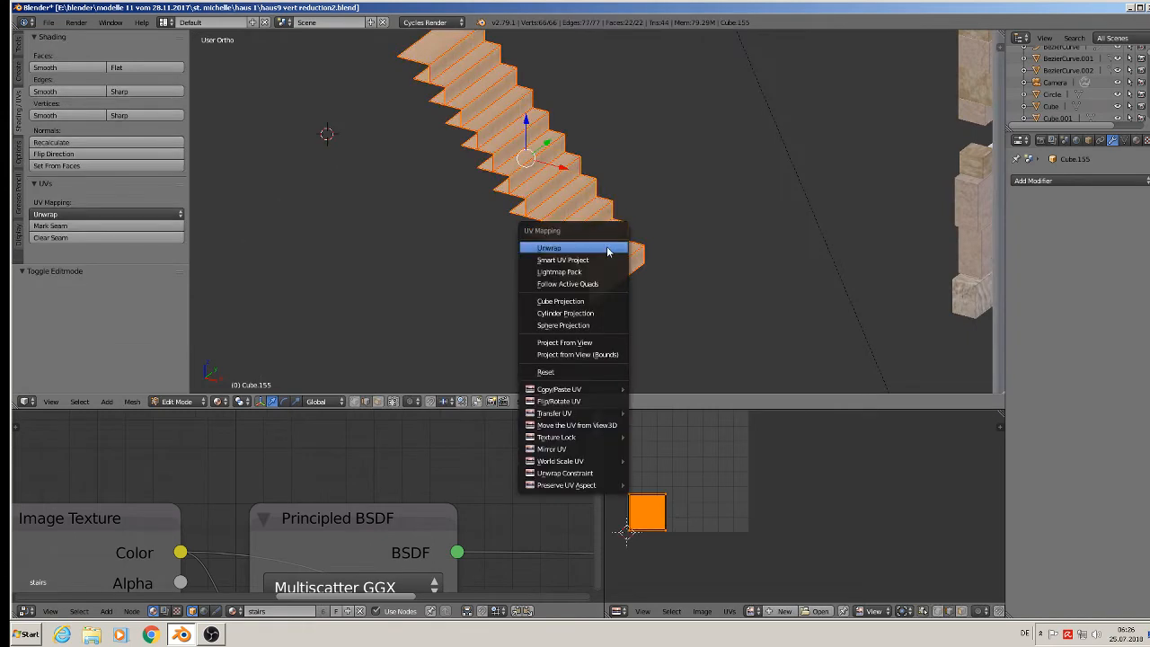
click(607, 245)
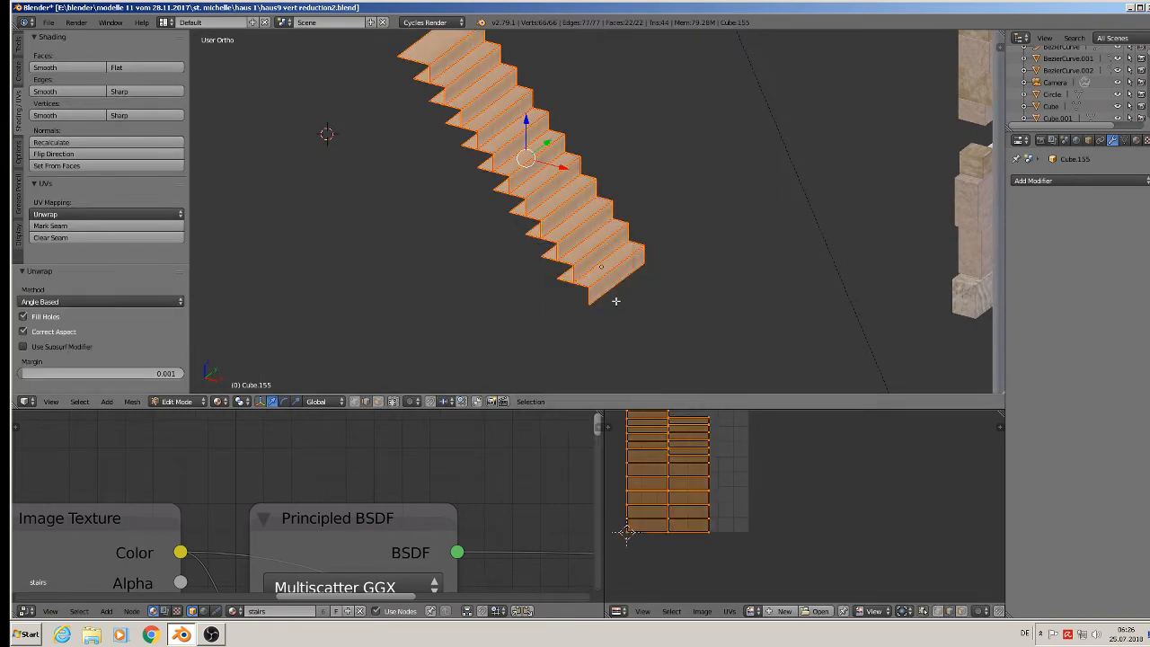
key(Tab)
scroll(616, 289, up, 2)
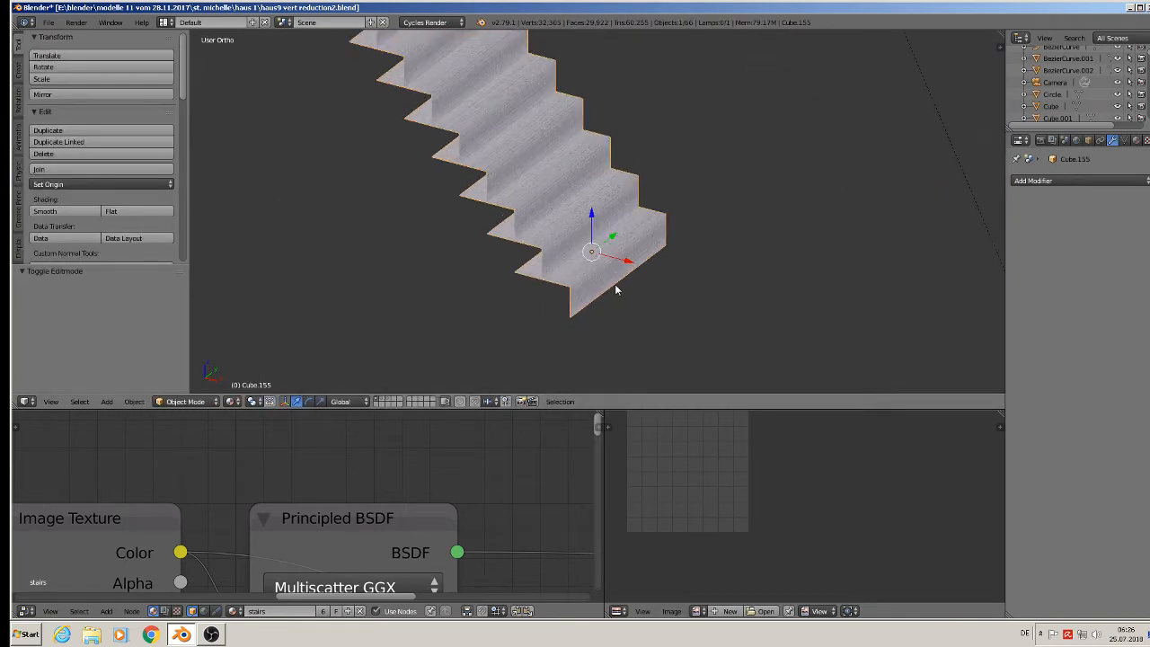
Move the simplified staircase to the stone-walled house: -0.522 along X, 0.966 along Y, and -0.172 along X
scroll(617, 290, down, 10)
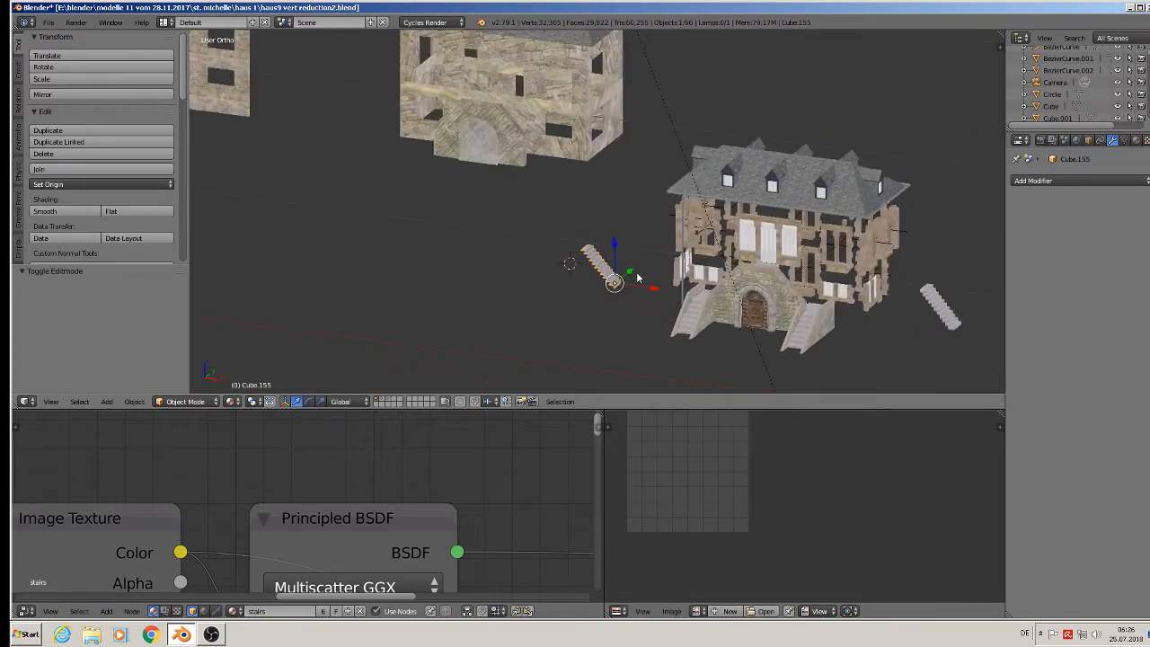
key(g)
key(x)
click(475, 251)
key(g)
key(y)
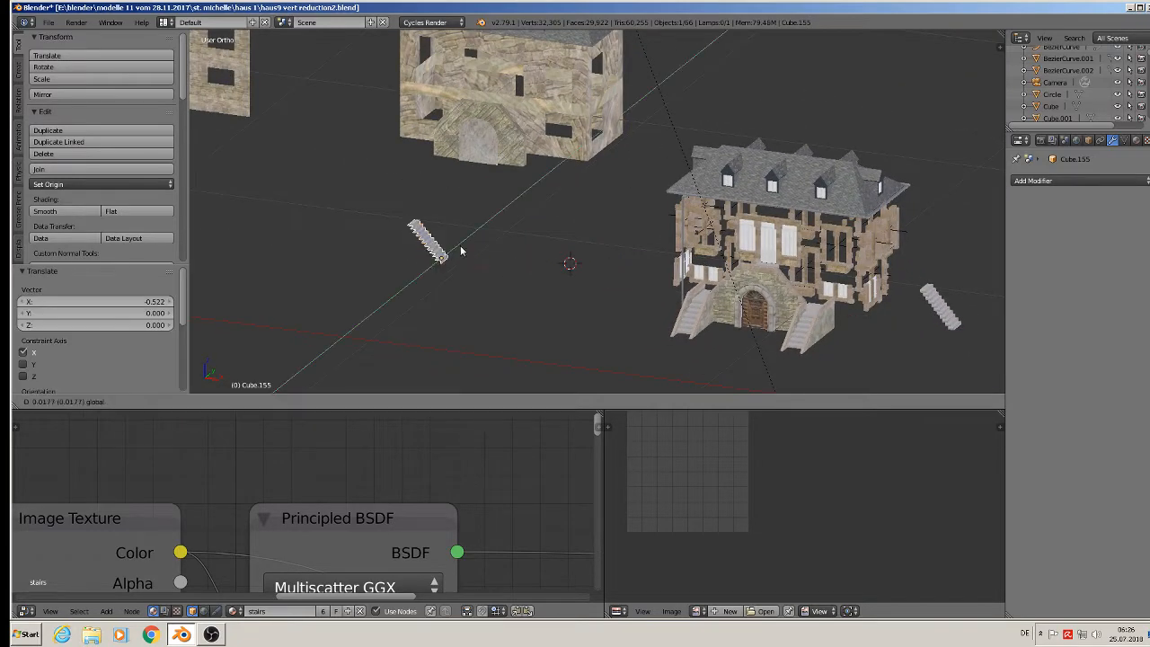
click(548, 160)
key(g)
key(x)
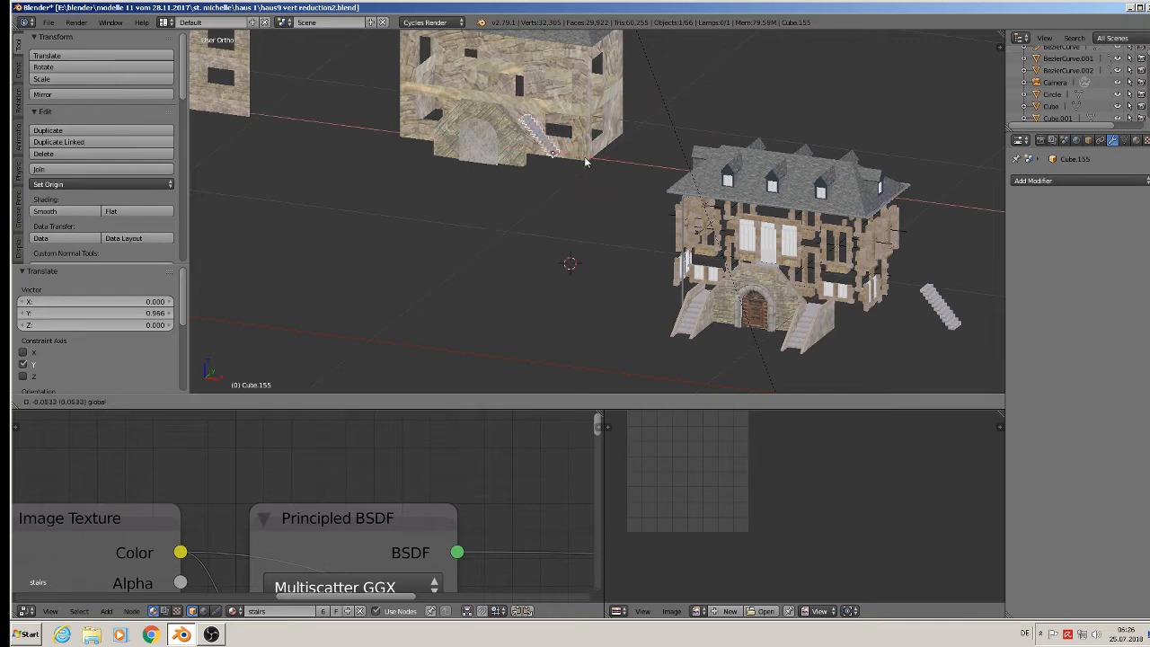
click(555, 159)
Shift the simplified staircase 0.095 along Y to place it behind the stone house's entrance wall
middle_drag(555, 158, 493, 204)
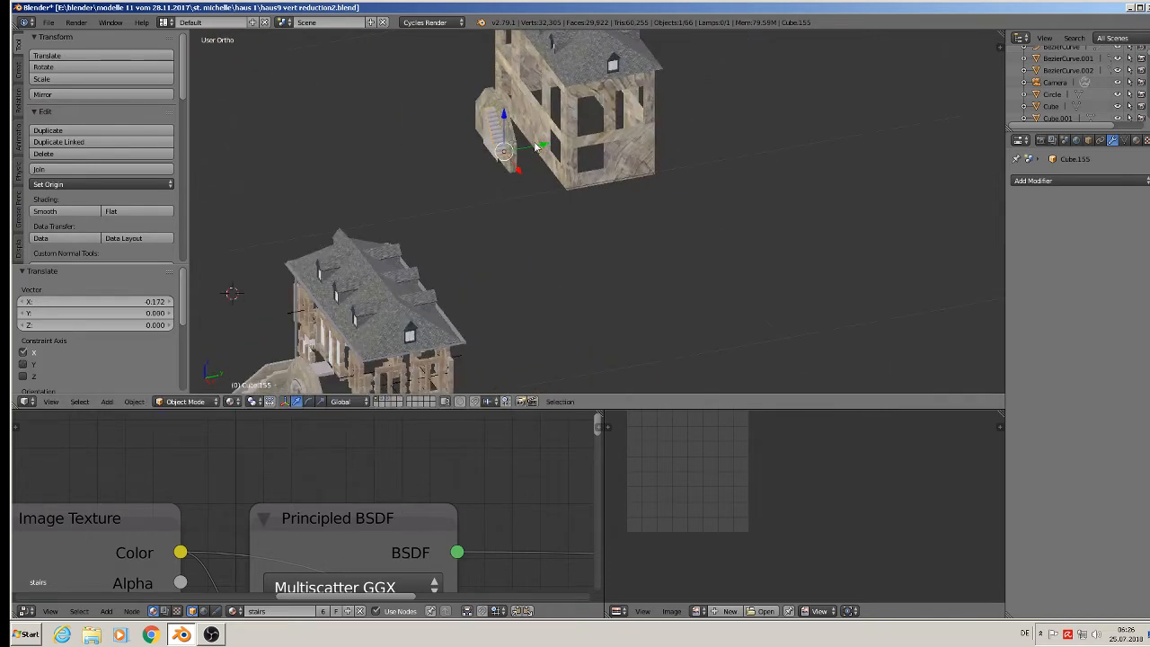
key(g)
key(y)
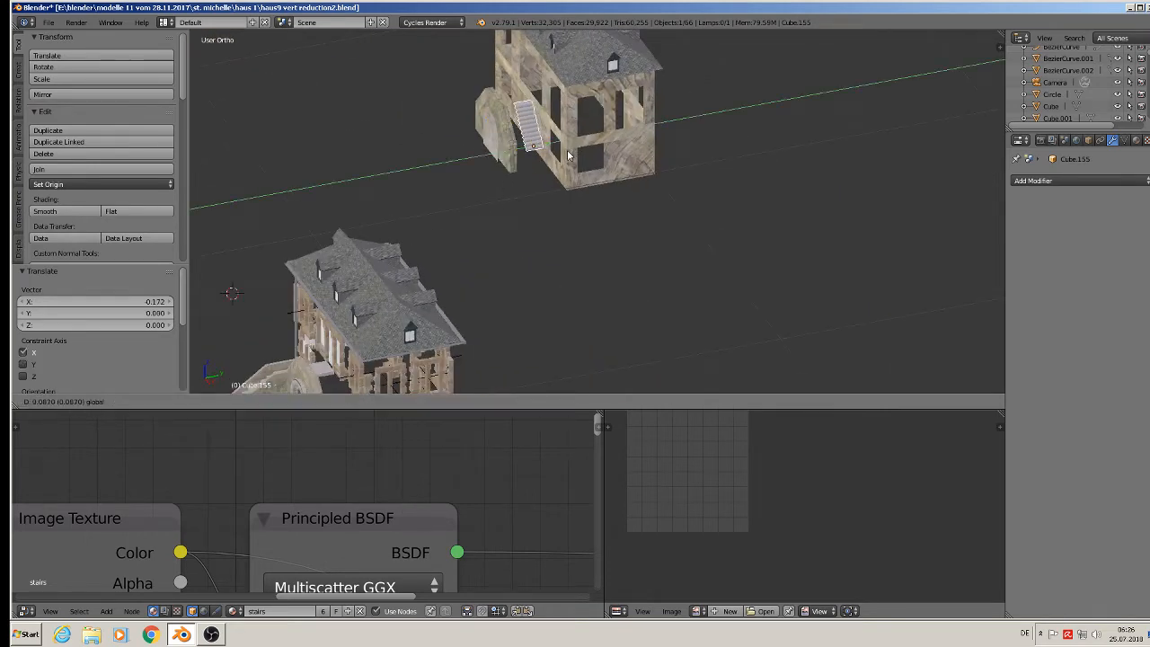
click(568, 157)
Move the right entrance stairs of the detailed house 0.257 along X, out from between their side walls
middle_drag(567, 156, 645, 167)
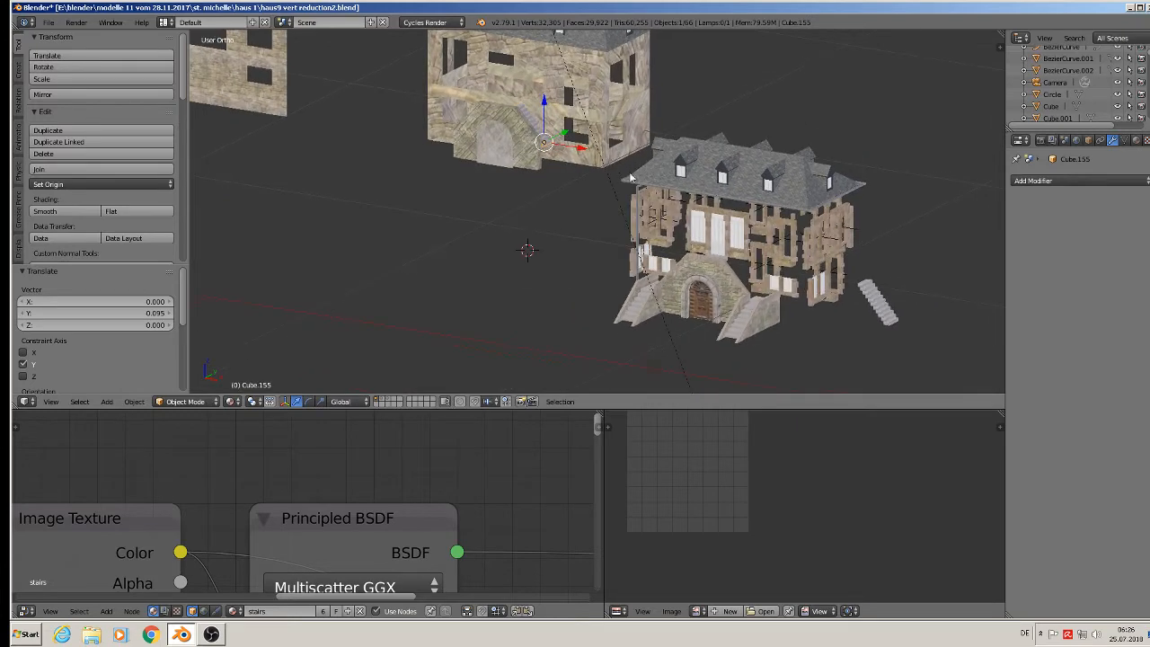
shift+middle_drag(819, 367, 634, 265)
scroll(634, 265, up, 3)
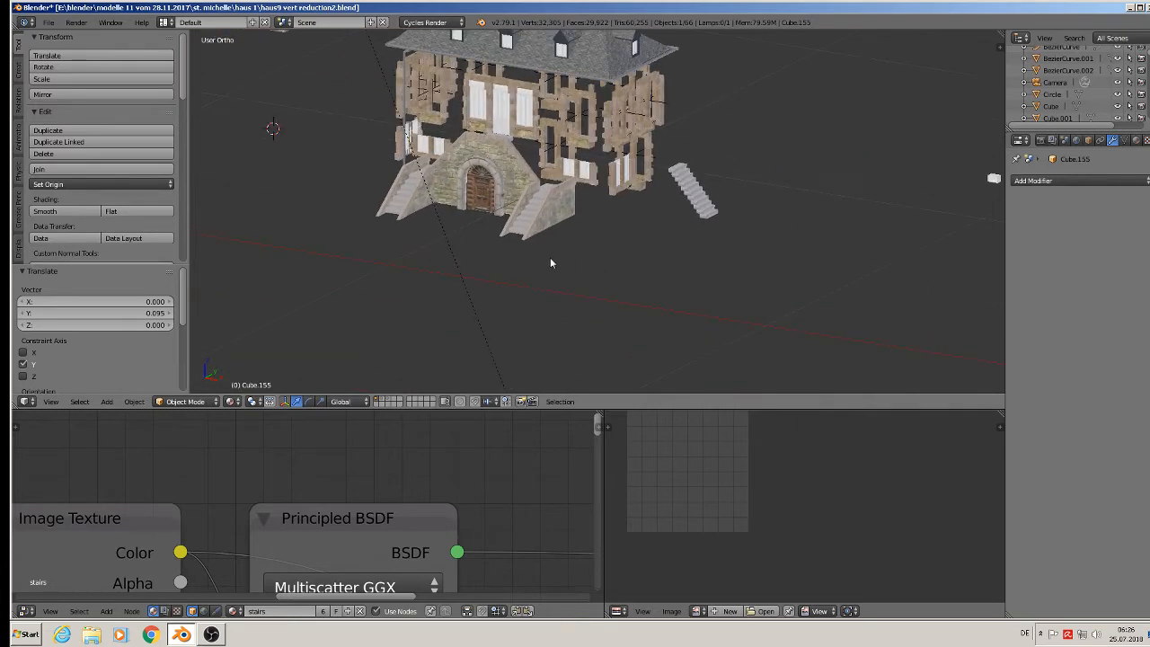
right_click(539, 198)
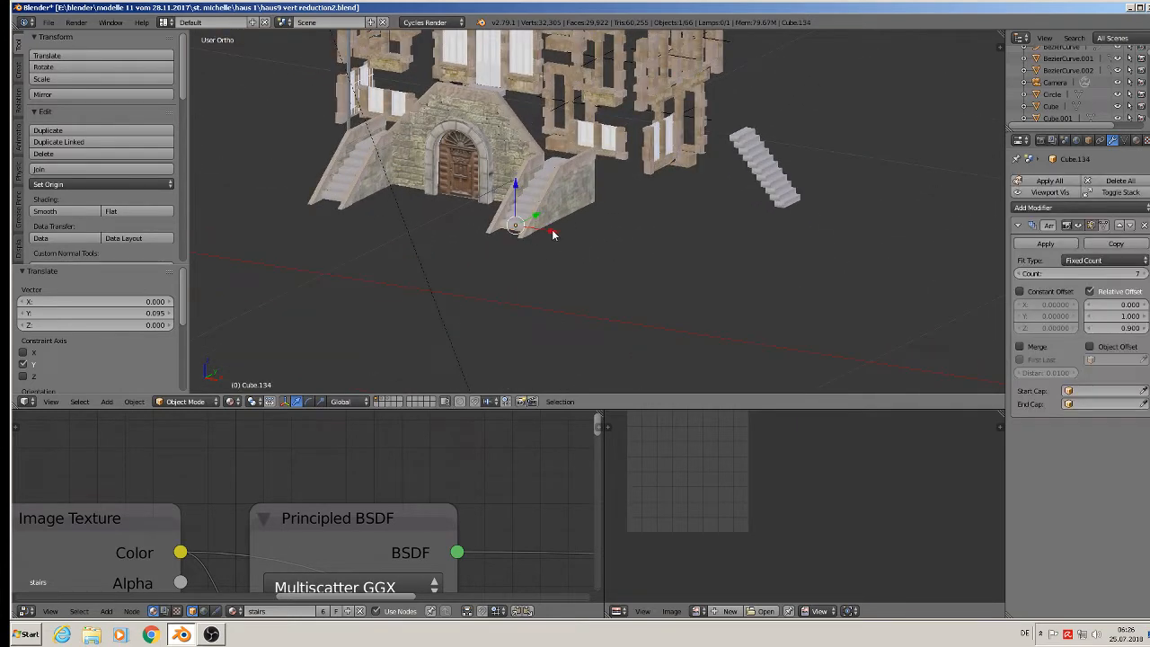
key(g)
key(x)
click(706, 300)
middle_drag(716, 300, 688, 258)
scroll(690, 247, up, 3)
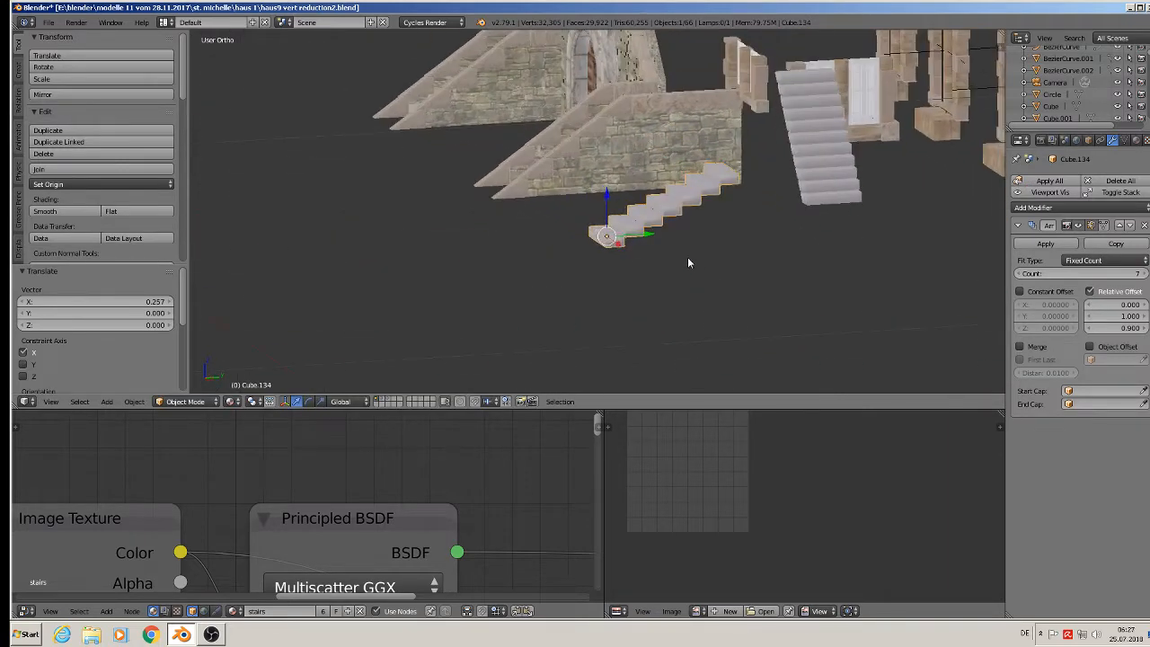
Duplicate the top face of the moved entrance stairs' first step in place and separate the copy into its own object
scroll(688, 263, up, 3)
key(Tab)
key(Tab)
key(Tab)
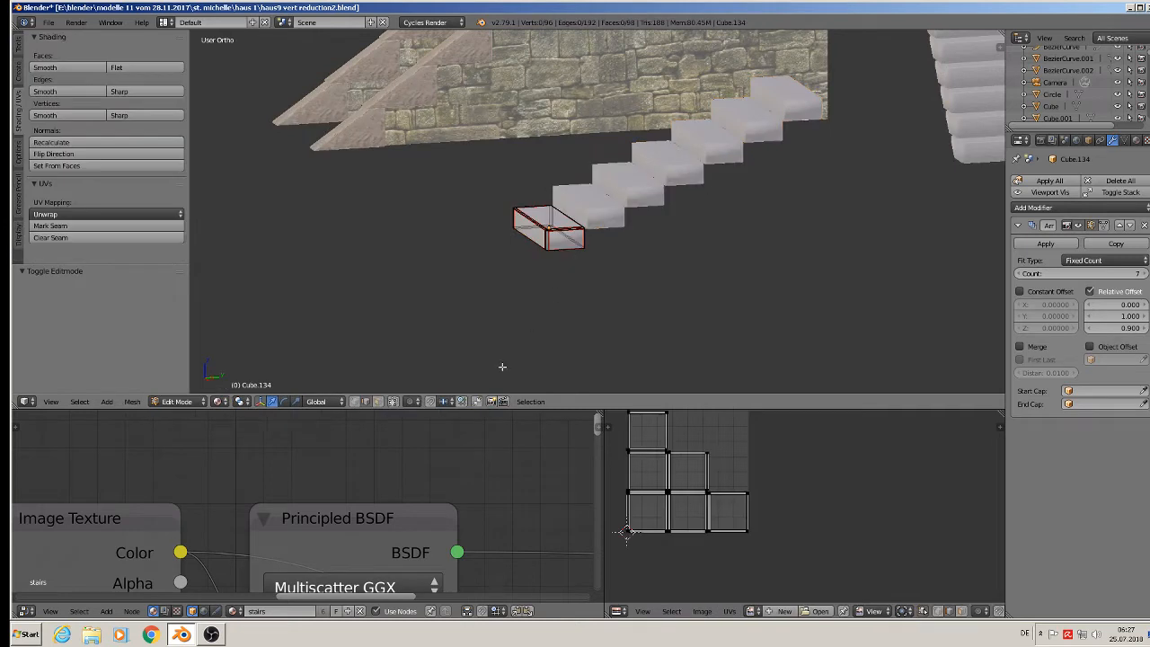
click(378, 401)
right_click(547, 214)
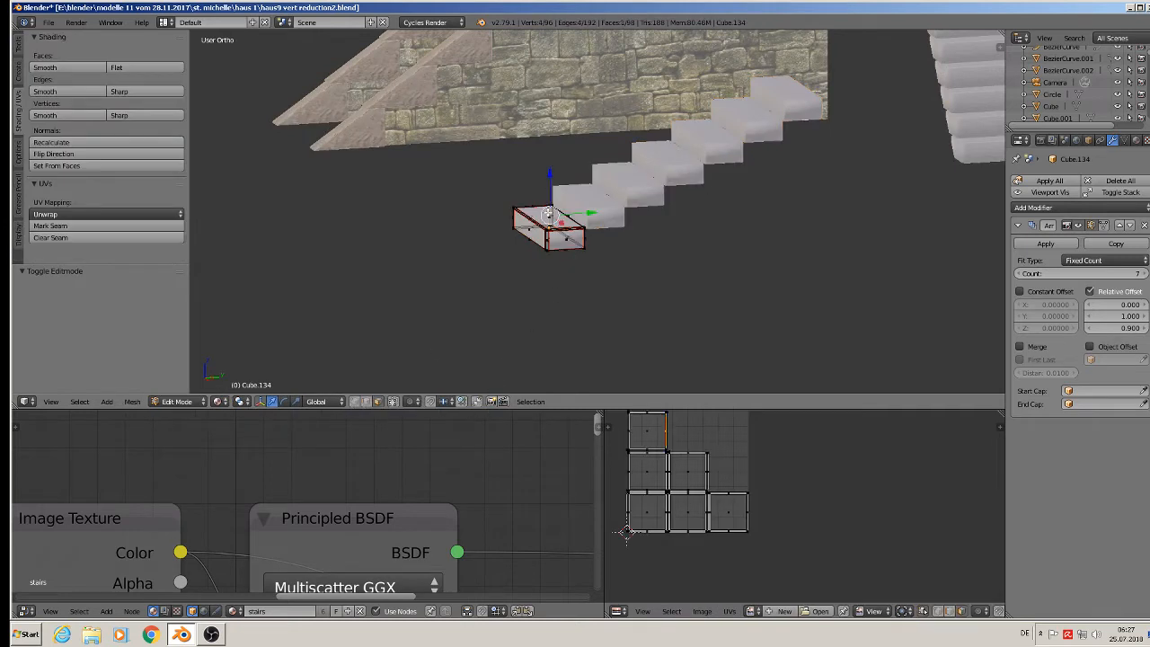
right_click(559, 235)
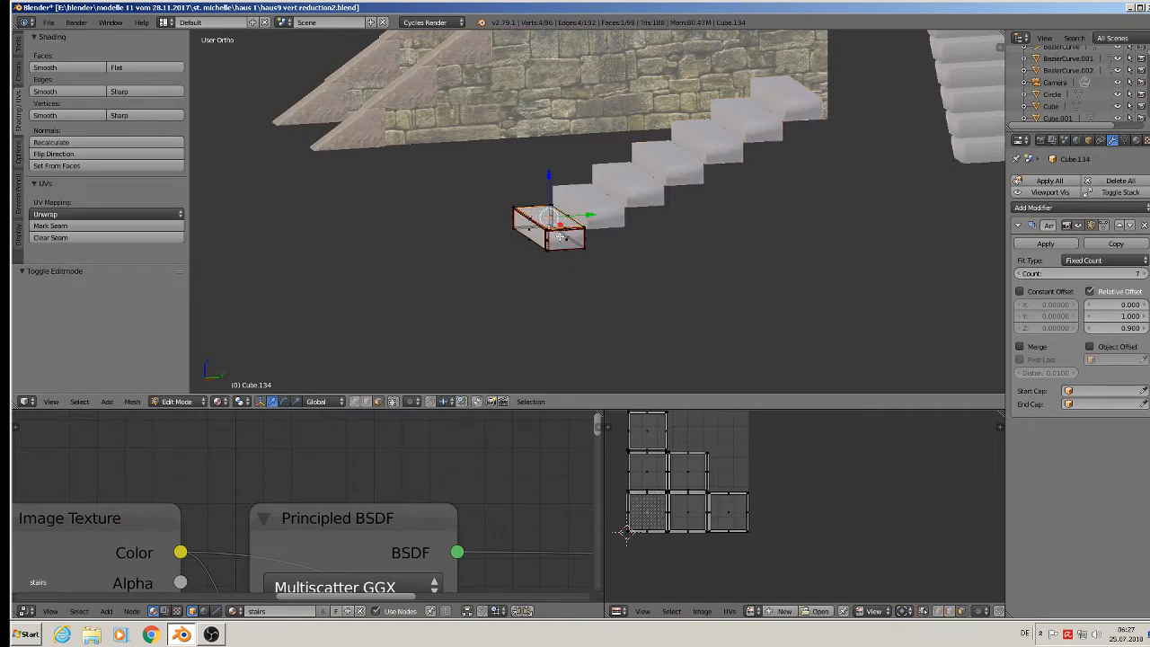
key(shift+d)
right_click(560, 236)
key(p)
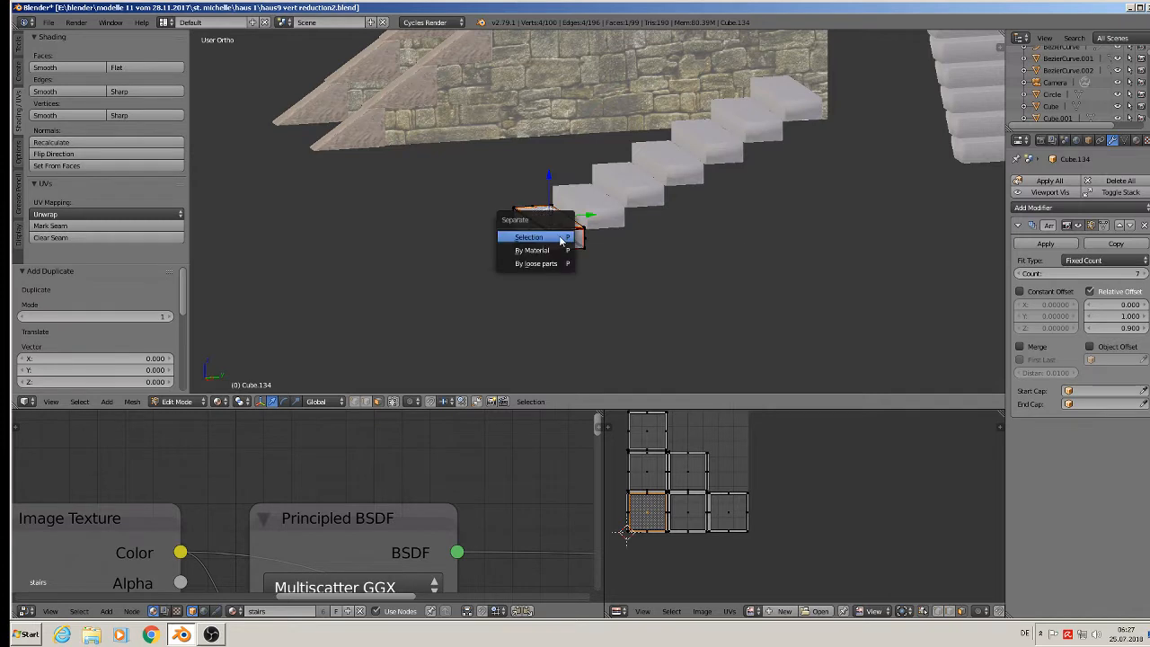
click(530, 236)
key(Tab)
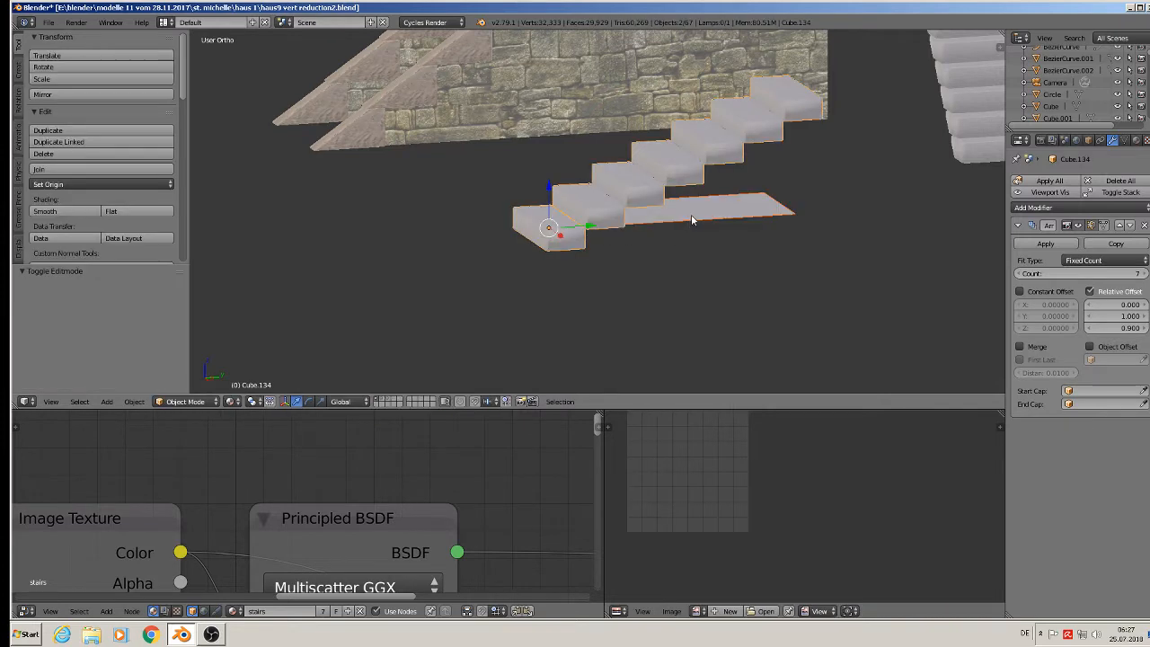
Move the separated step face clear of the detailed stairs by 0.026, 0.051, -0.052 and hide its Array modifier in the viewport
right_click(692, 216)
right_drag(558, 238, 685, 357)
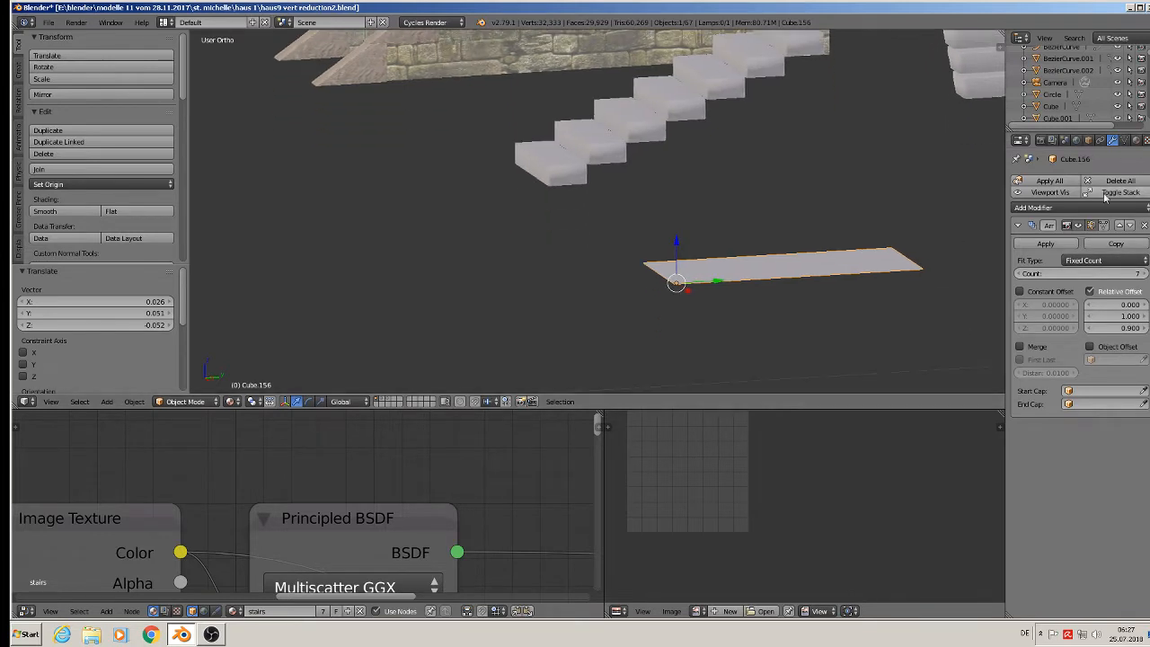
click(1078, 225)
key(KP_Decimal)
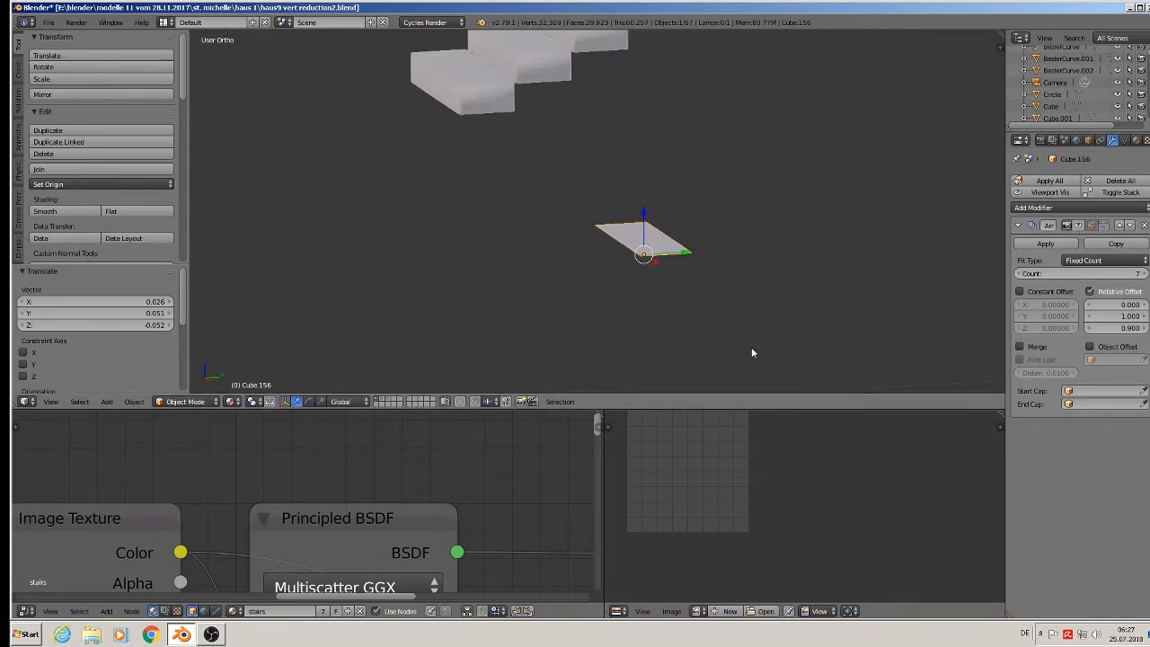
Extrude the front edge of the step face 0.009 downward as a riser and mark seams on the whole mesh
key(Tab)
key(a)
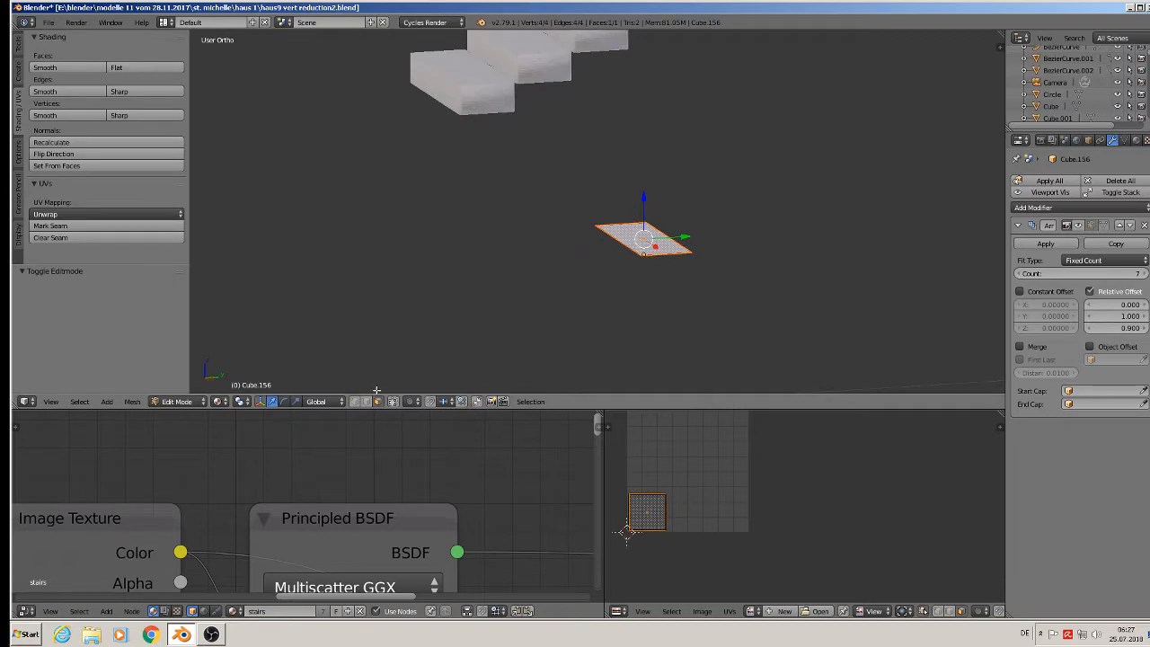
key(Tab)
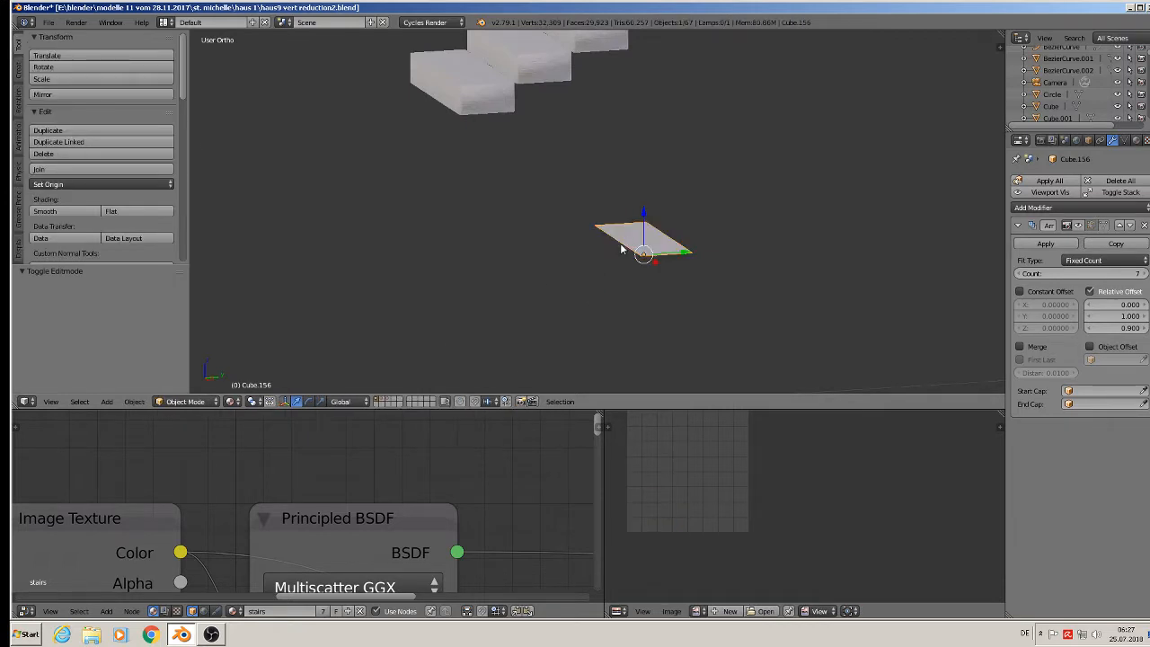
key(Tab)
right_click(618, 239)
key(e)
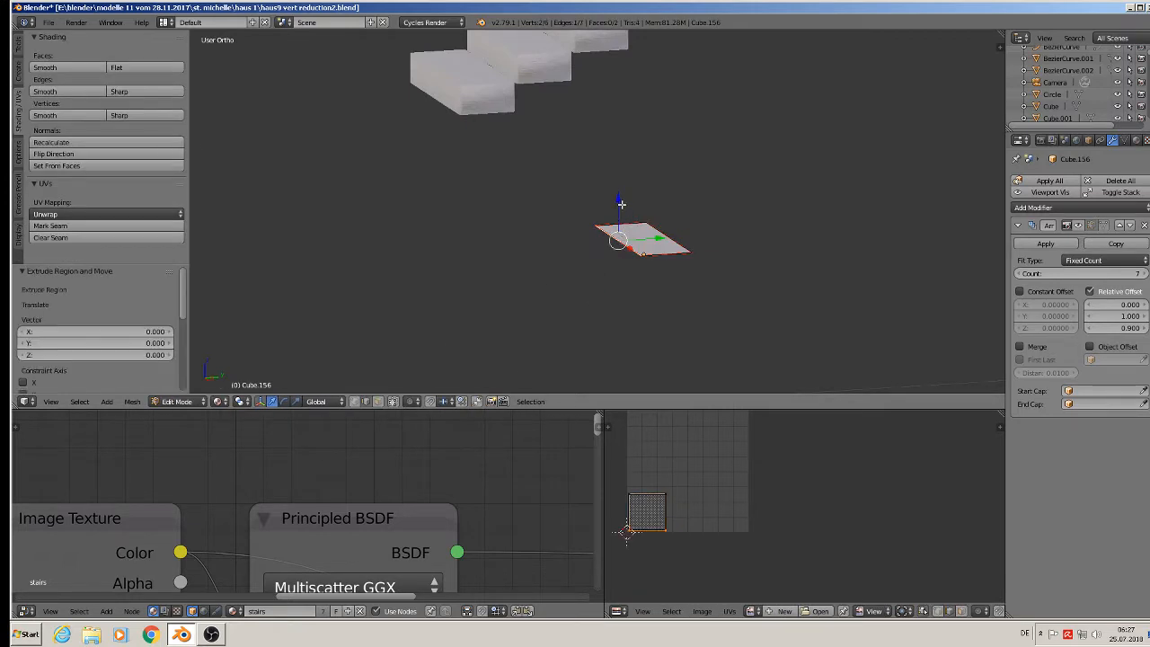
key(z)
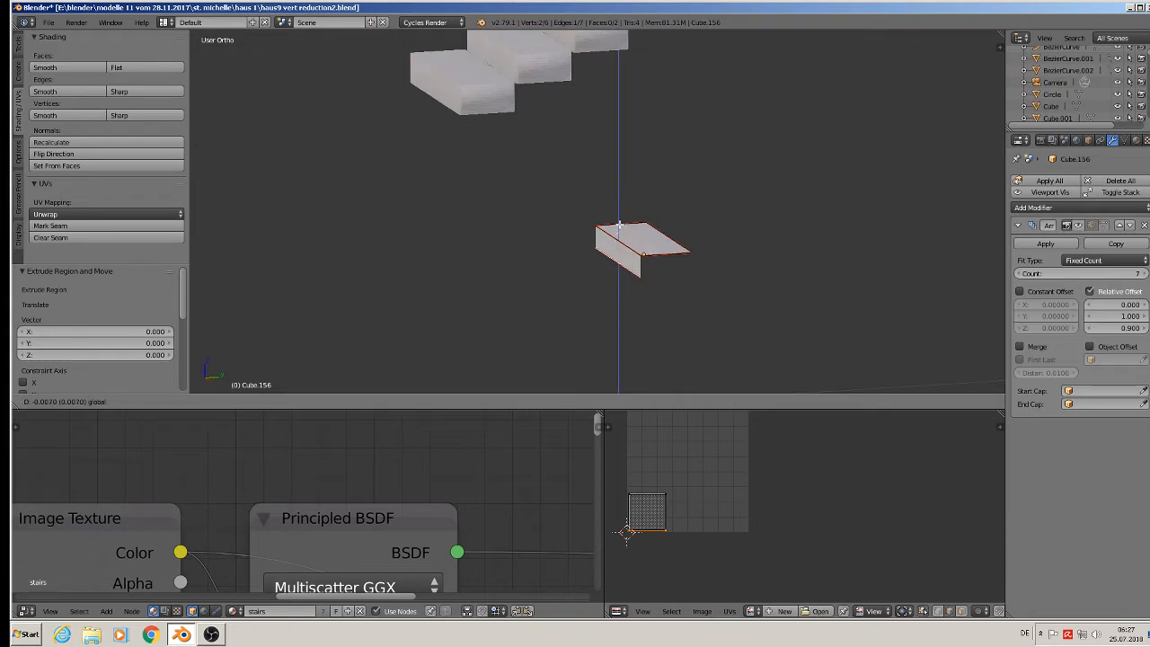
click(622, 228)
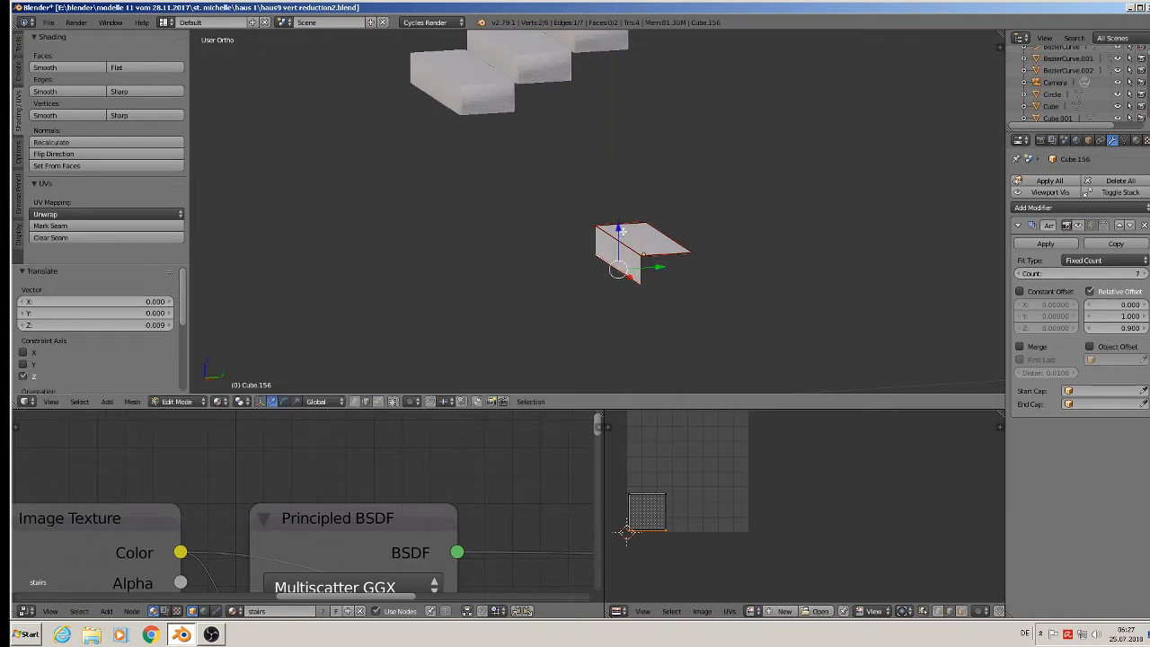
key(a)
click(71, 227)
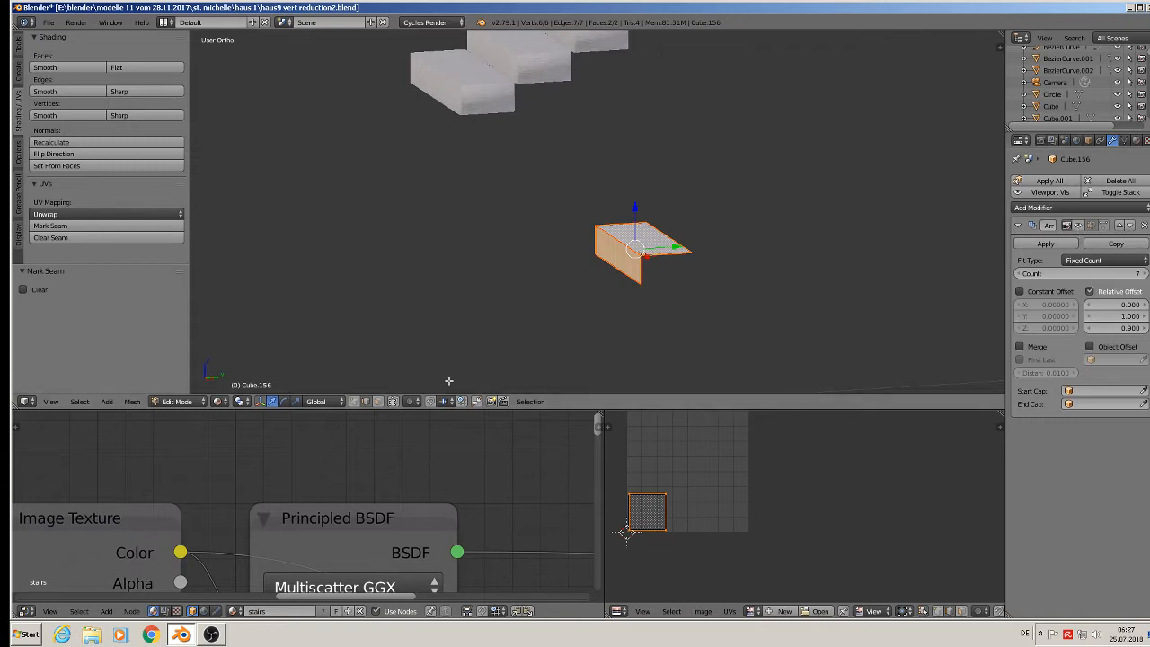
Apply the rotation and scale of the simplified step and set its origin to its geometry
key(Tab)
click(134, 401)
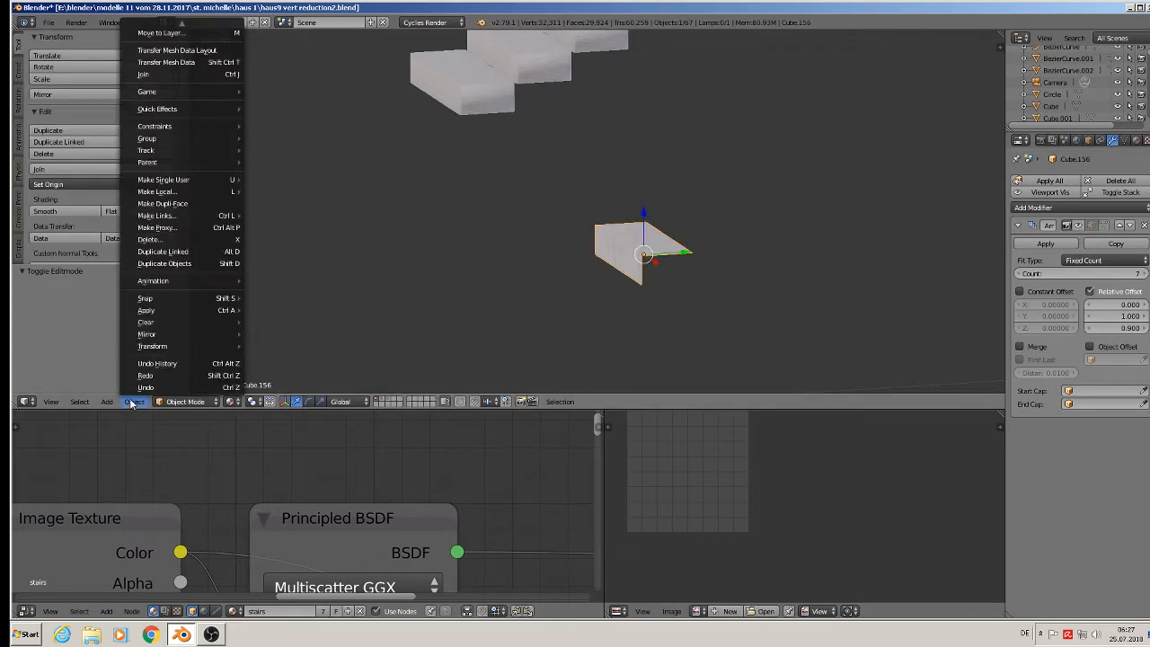
mouse_move(166, 322)
click(332, 345)
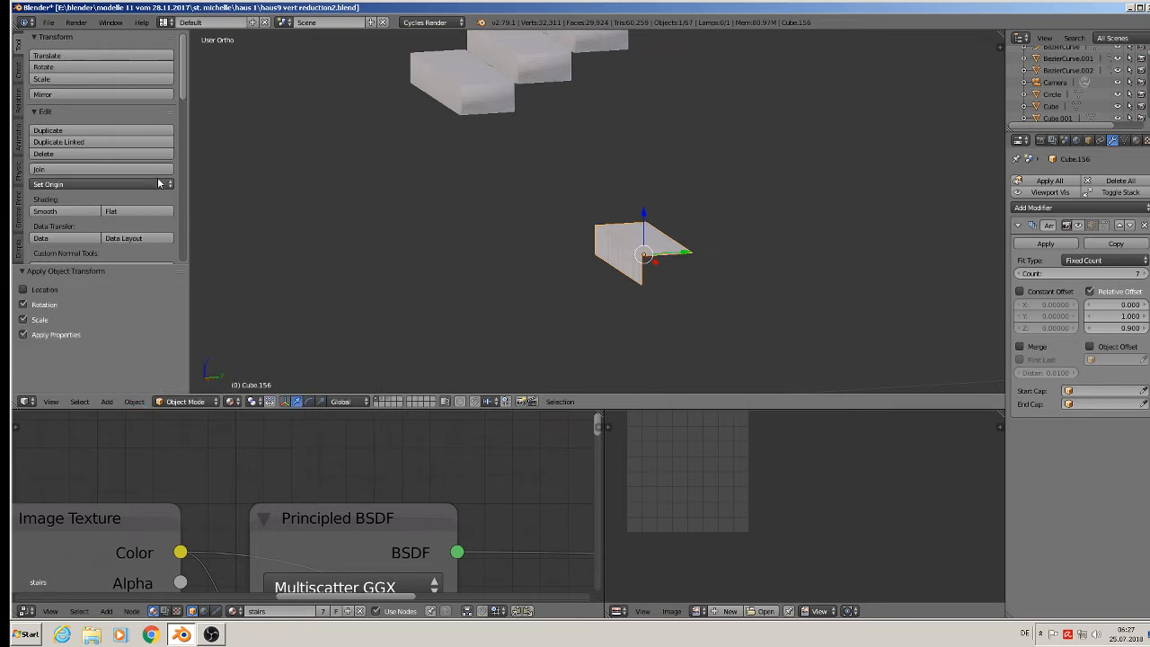
click(97, 183)
click(99, 225)
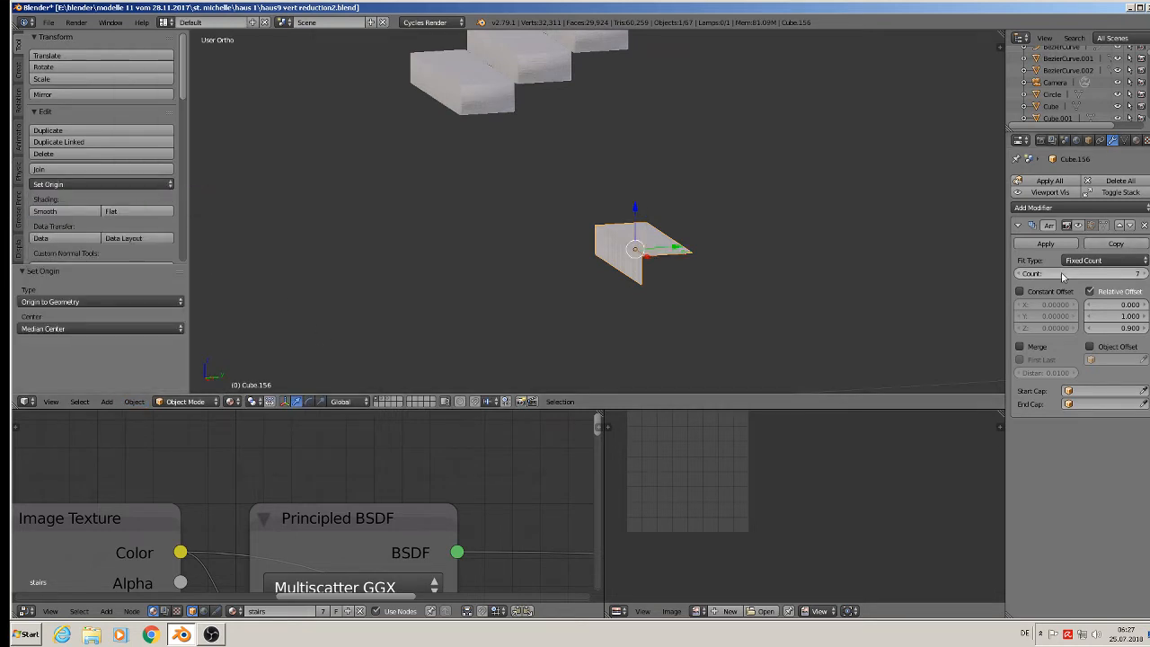
Show the step's Array modifier in the viewport again and move the simplified stairs upward and -0.049 along Y to the detailed ones
click(1078, 226)
scroll(819, 293, down, 5)
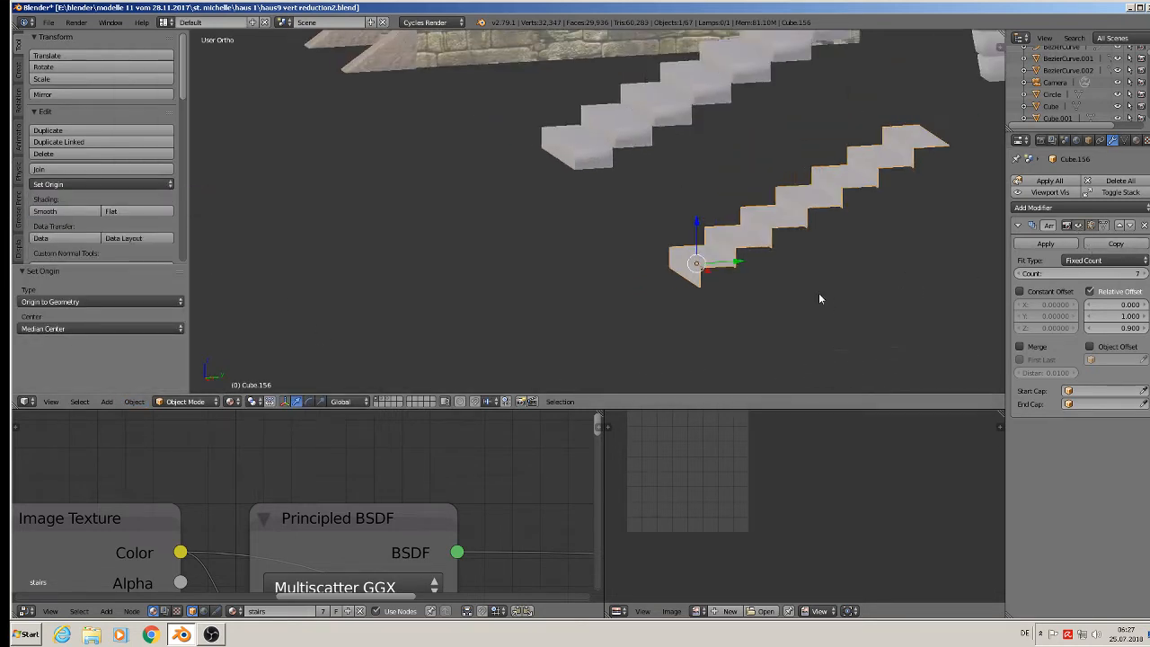
scroll(798, 284, up, 2)
drag(748, 229, 755, 177)
drag(788, 212, 759, 273)
middle_drag(759, 273, 816, 305)
scroll(835, 306, down, 2)
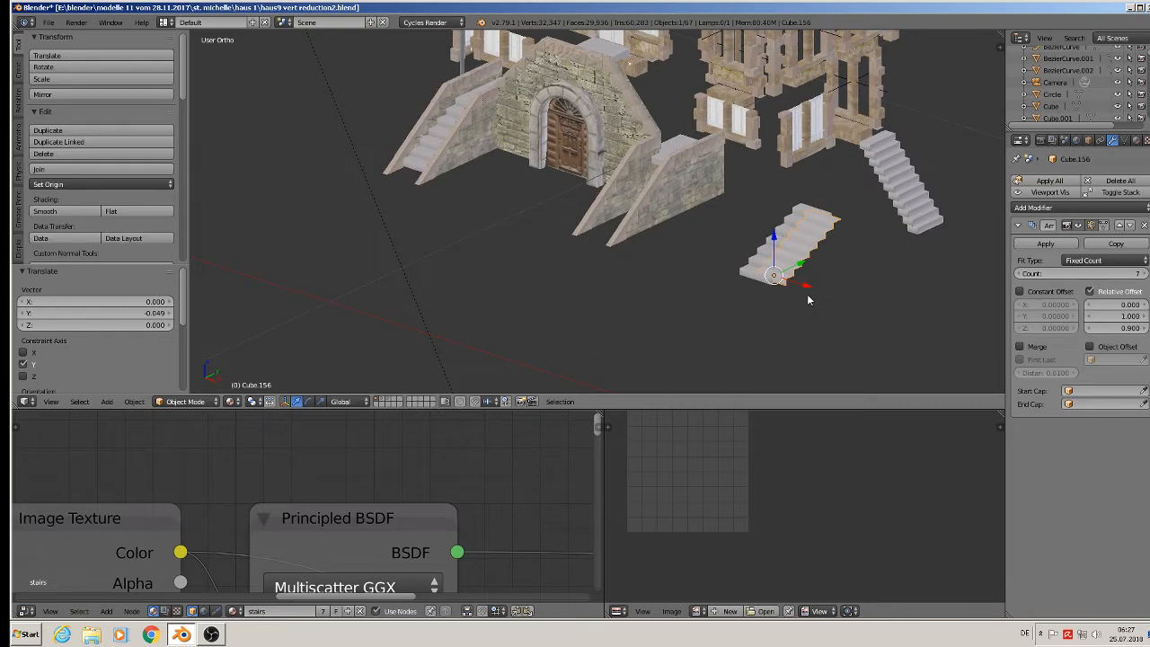
Move the simplified stairs toward the stone-walled house: -1.545 along X, back along Y, and -0.273 along X
scroll(808, 299, down, 3)
drag(811, 299, 399, 166)
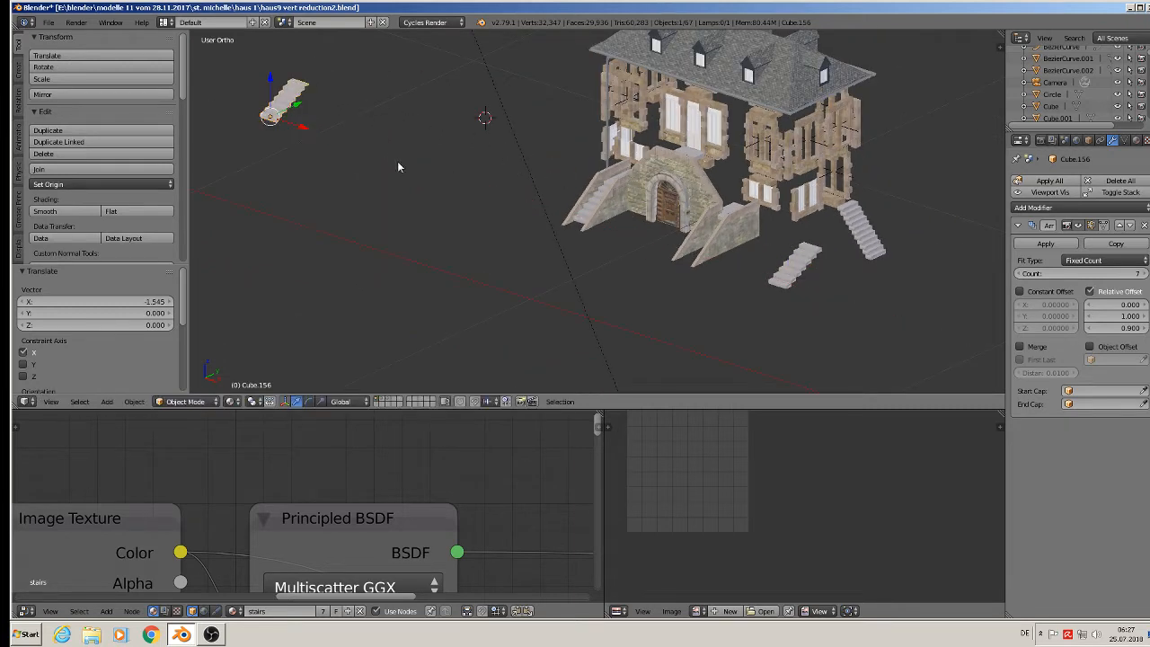
shift+middle_drag(398, 163, 492, 264)
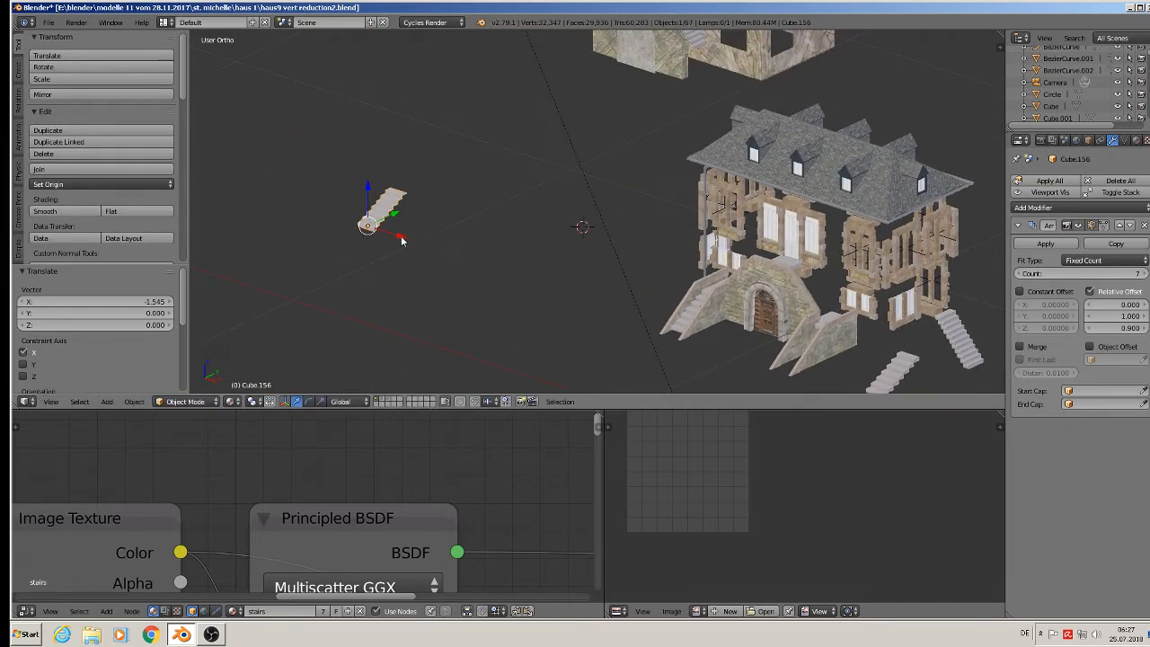
drag(394, 240, 681, 85)
middle_drag(681, 84, 688, 210)
drag(688, 211, 582, 161)
Save the file haus9 vert reduction2.blend
scroll(620, 194, down, 2)
middle_drag(623, 203, 657, 241)
shift+middle_drag(657, 241, 530, 176)
scroll(480, 144, up, 2)
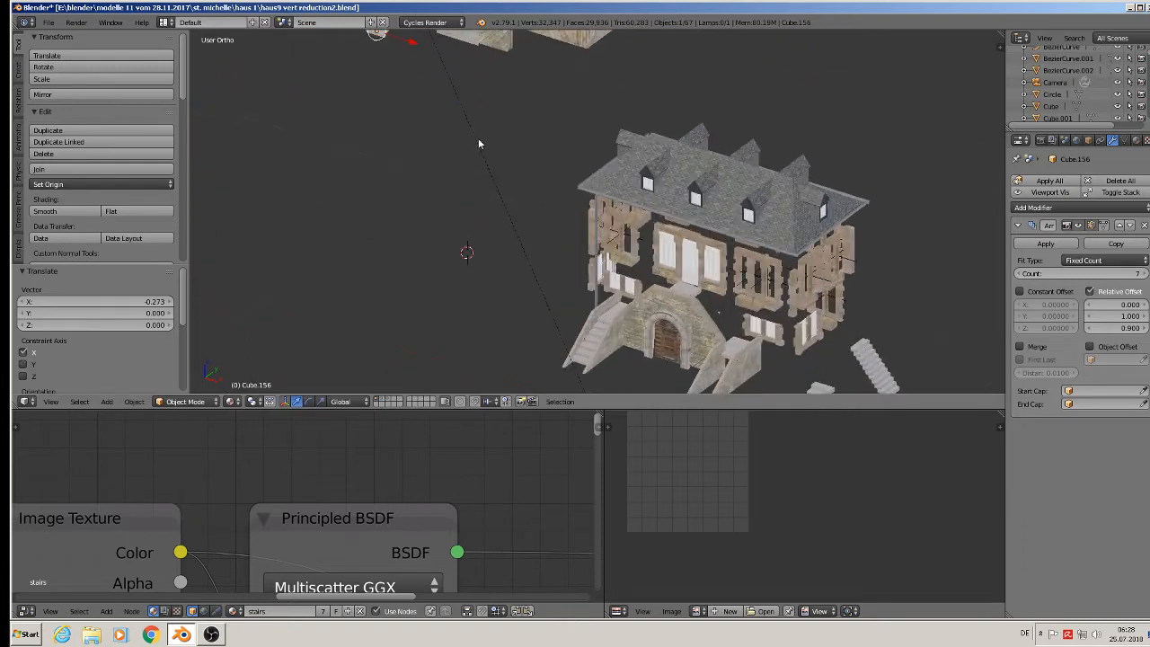
click(56, 24)
click(73, 119)
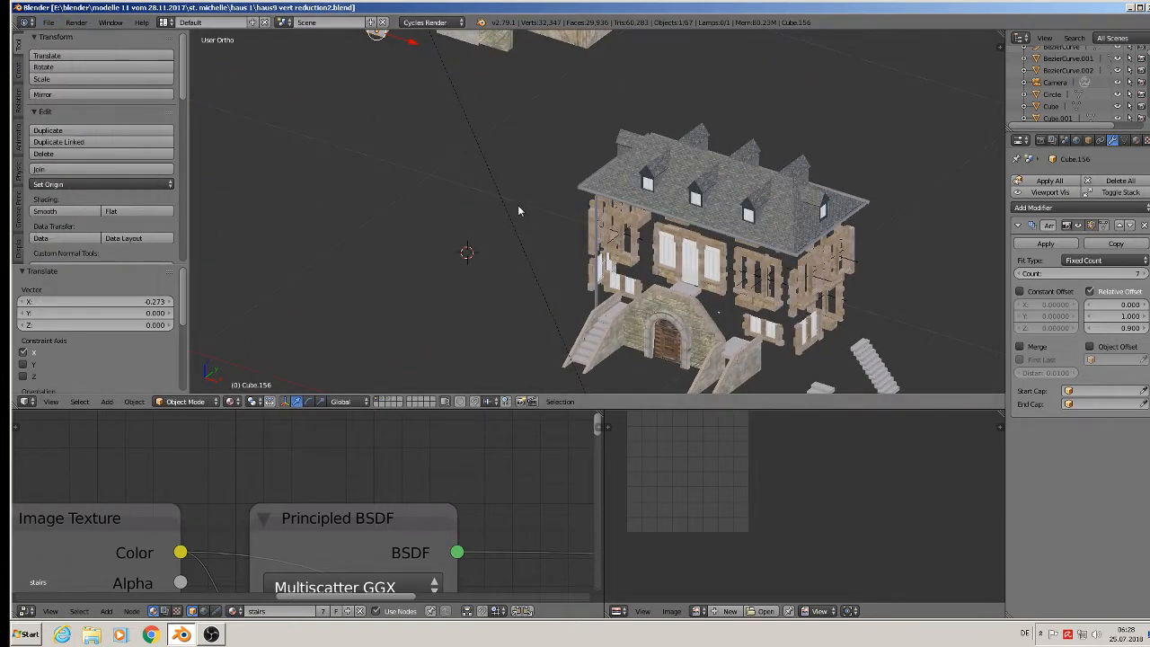
Duplicate the stone coping of the detailed house's entrance stairs and move the copy -0.526 along Y, in front of the house
shift+middle_drag(643, 266, 633, 262)
shift+middle_drag(608, 340, 530, 242)
scroll(602, 210, up, 4)
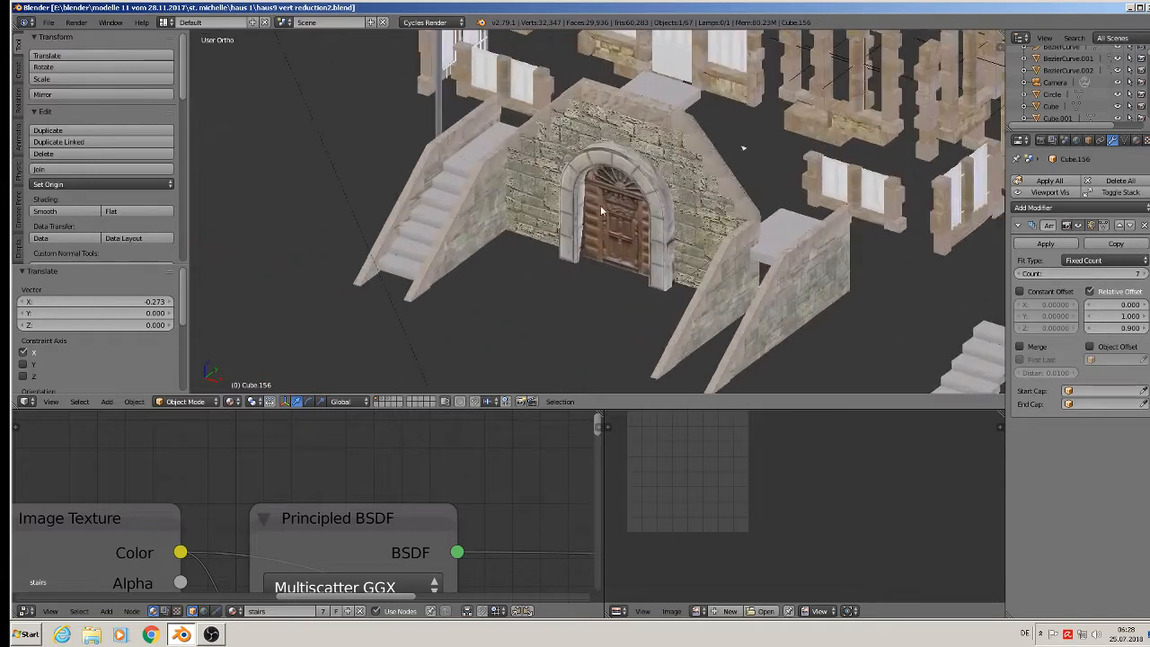
right_click(721, 284)
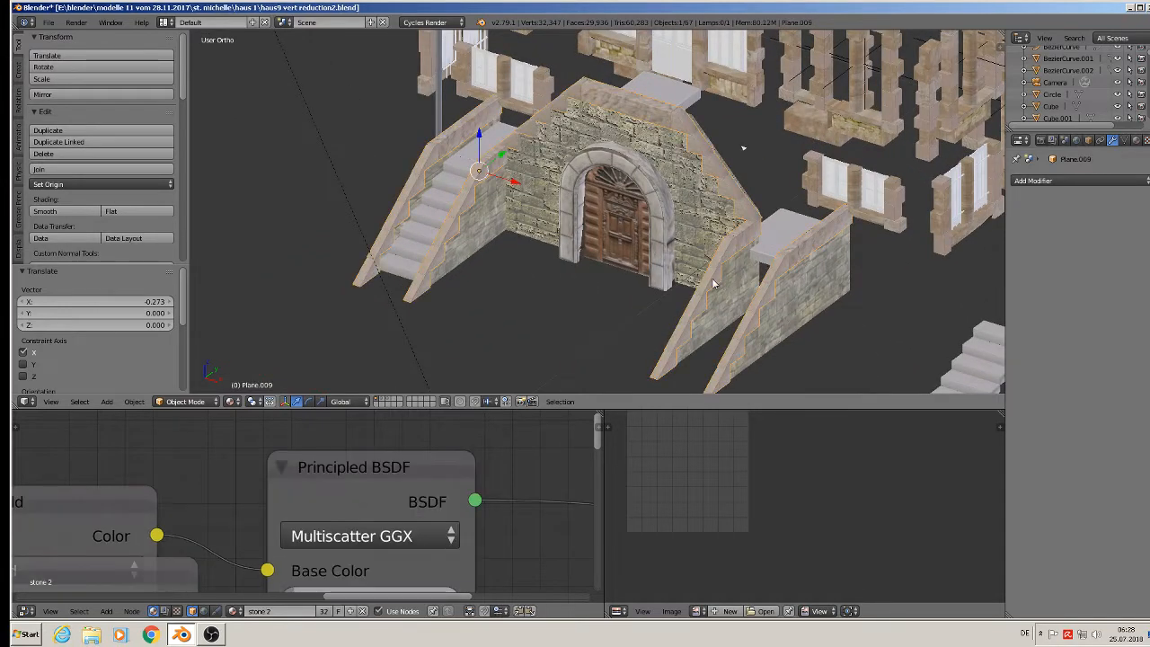
scroll(693, 275, down, 3)
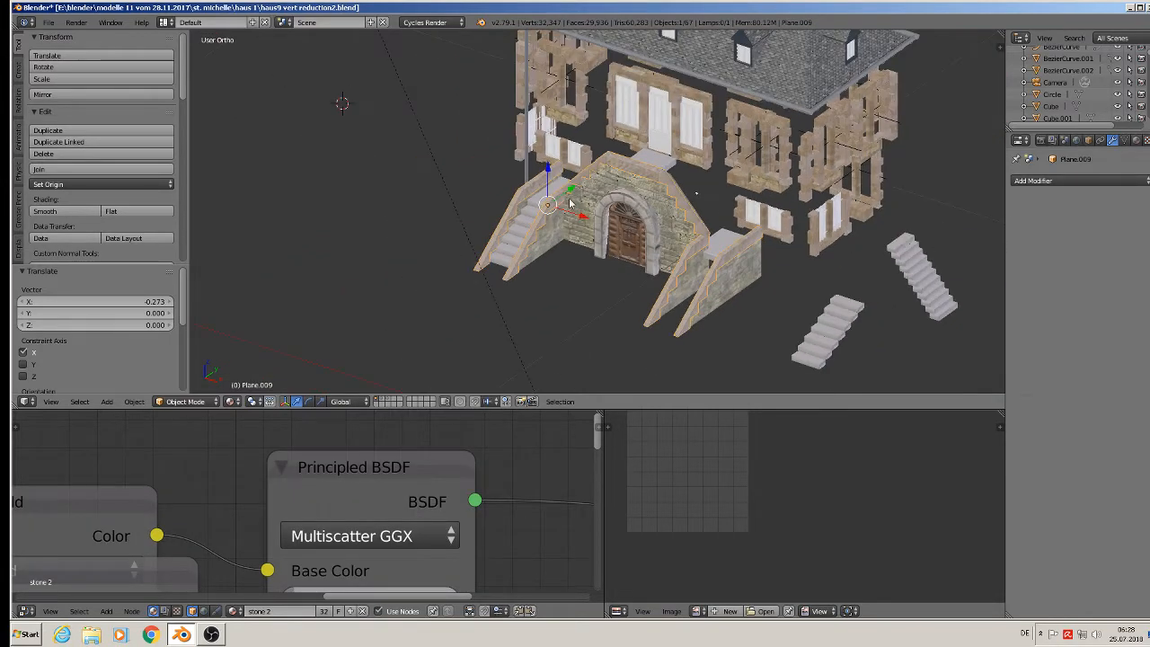
key(shift+d)
key(y)
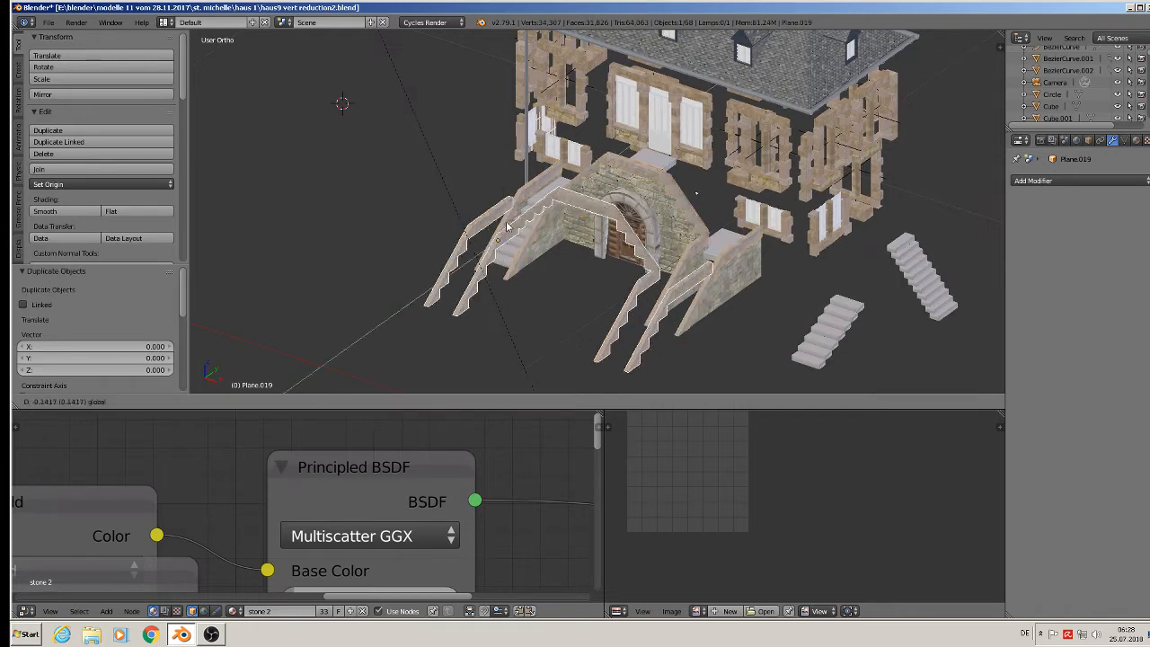
click(349, 268)
shift+middle_drag(349, 267, 463, 180)
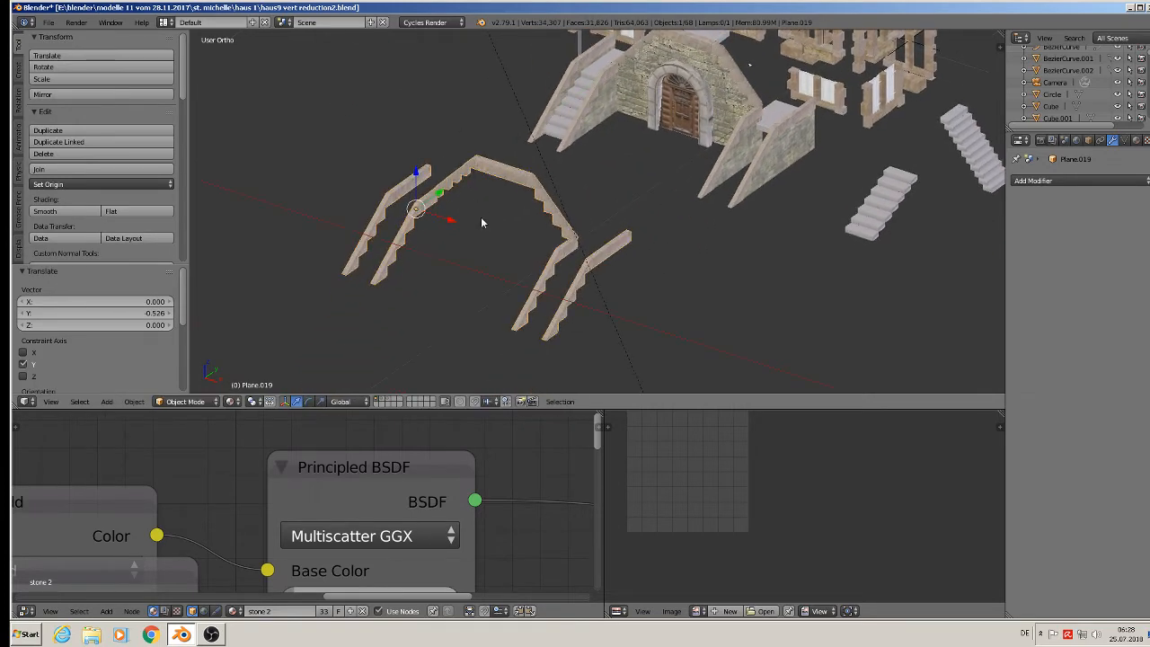
Examine the mesh and UV layout of the two side walls beside the right entrance stairs
middle_drag(610, 268, 737, 256)
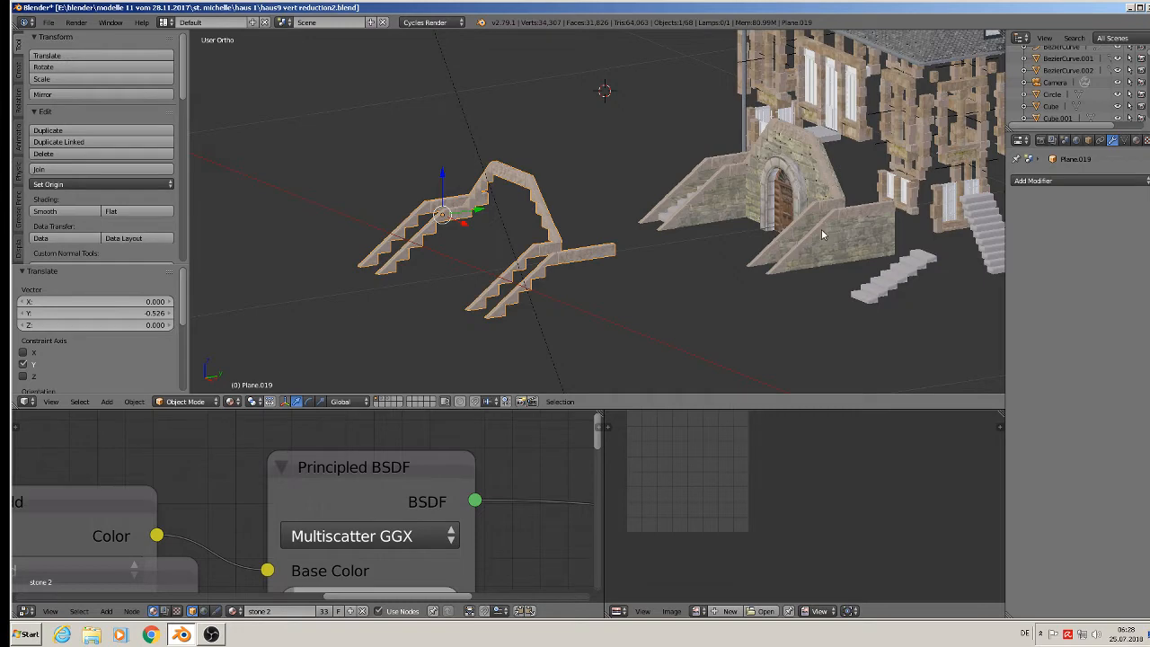
click(849, 243)
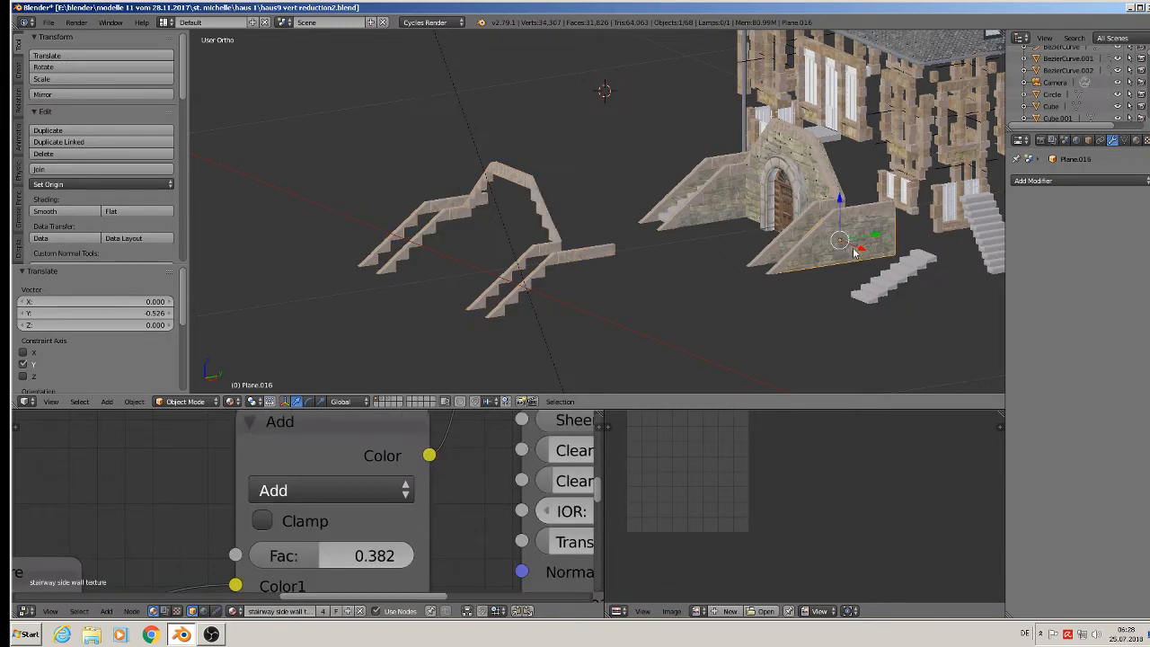
scroll(855, 253, up, 2)
key(Tab)
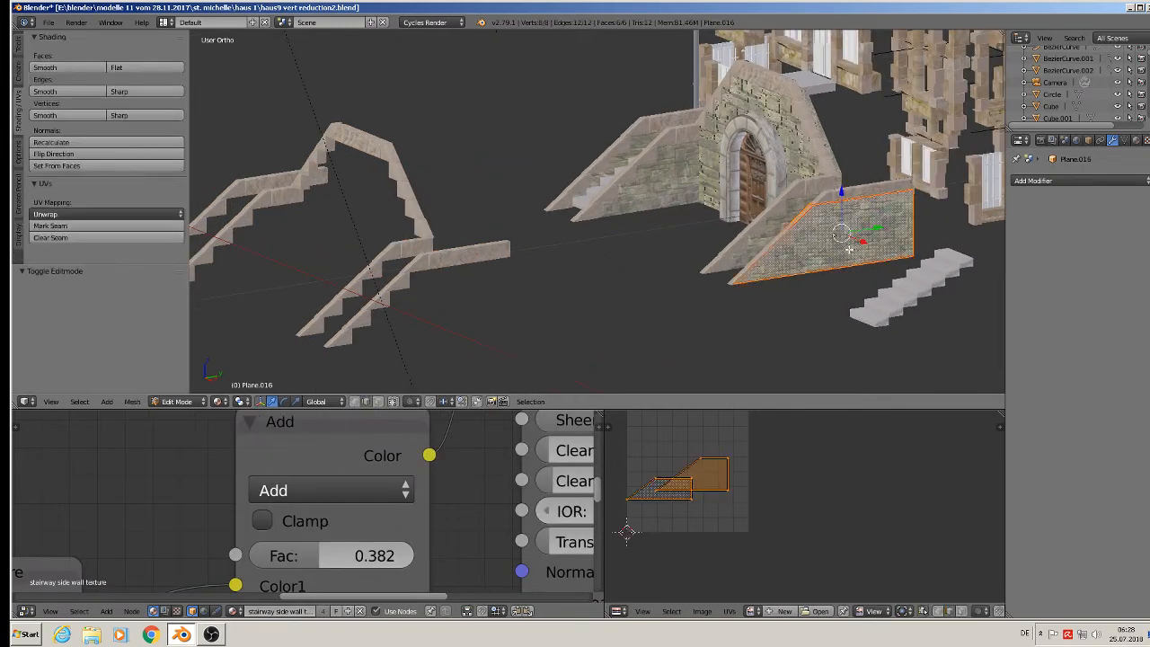
scroll(849, 254, up, 4)
scroll(793, 229, down, 4)
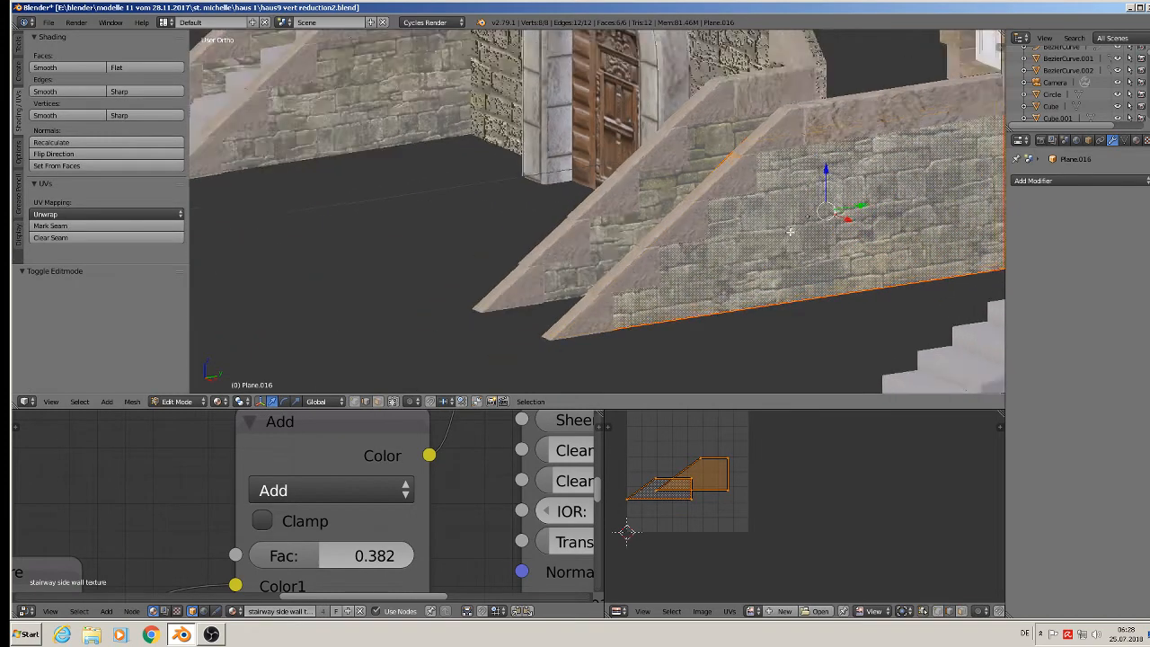
key(Tab)
click(697, 219)
key(Tab)
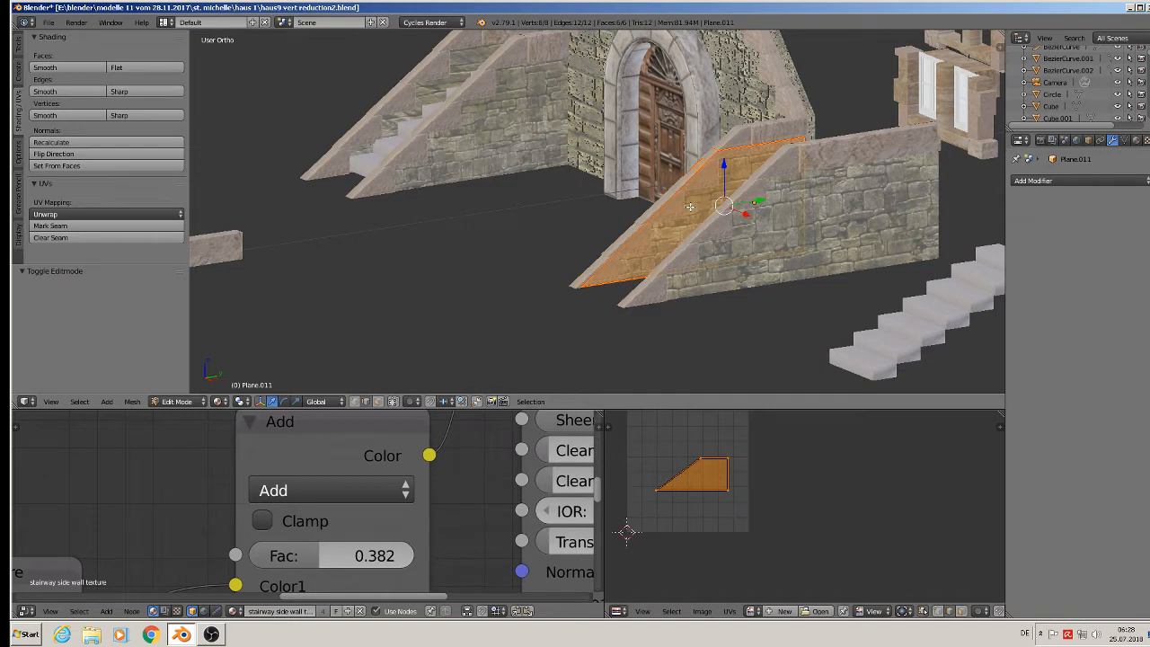
key(Tab)
scroll(691, 212, down, 3)
key(Tab)
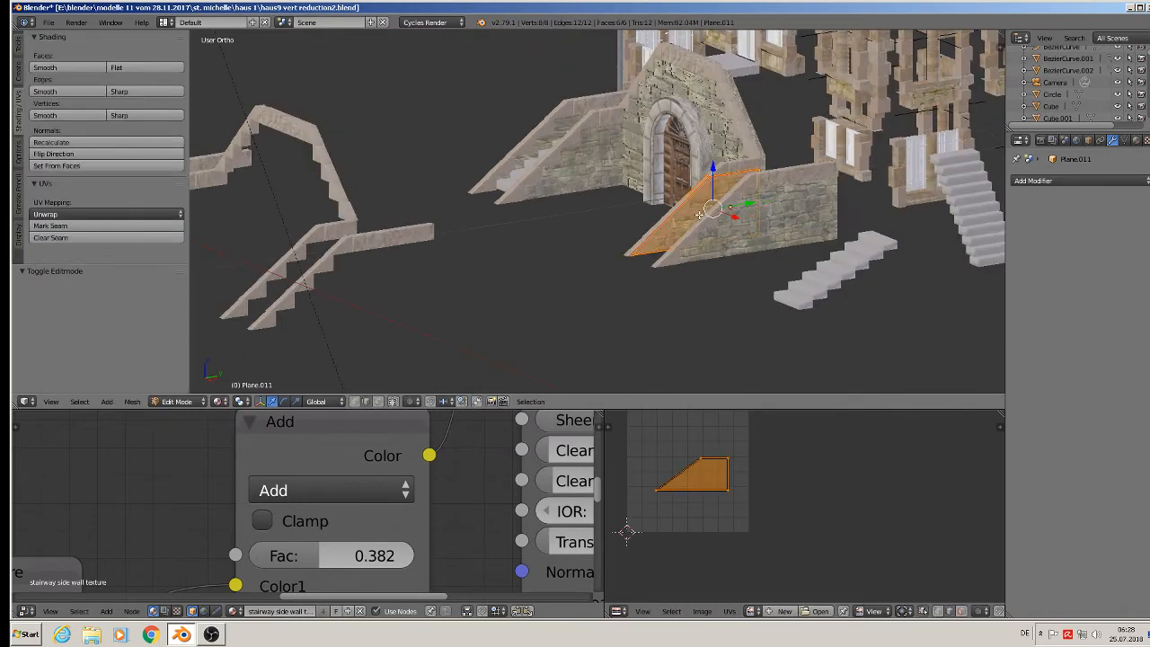
scroll(756, 156, up, 5)
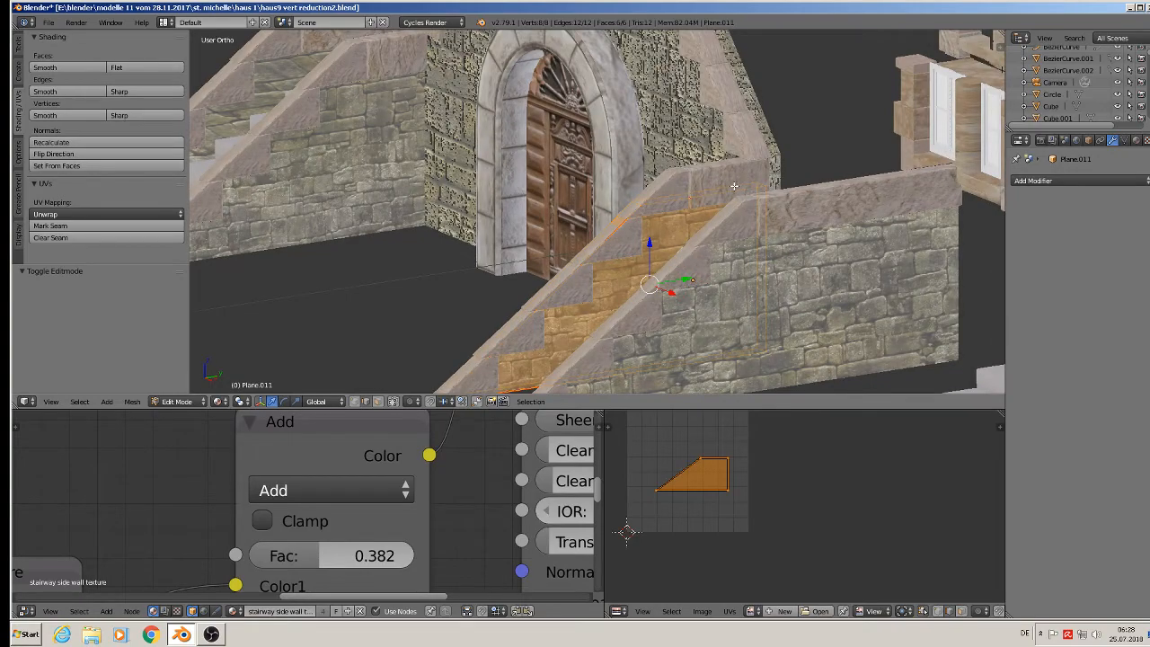
middle_drag(734, 186, 778, 192)
key(Tab)
Select the four side walls of the detailed house's entrance stairs together and duplicate them in place
right_click(770, 270)
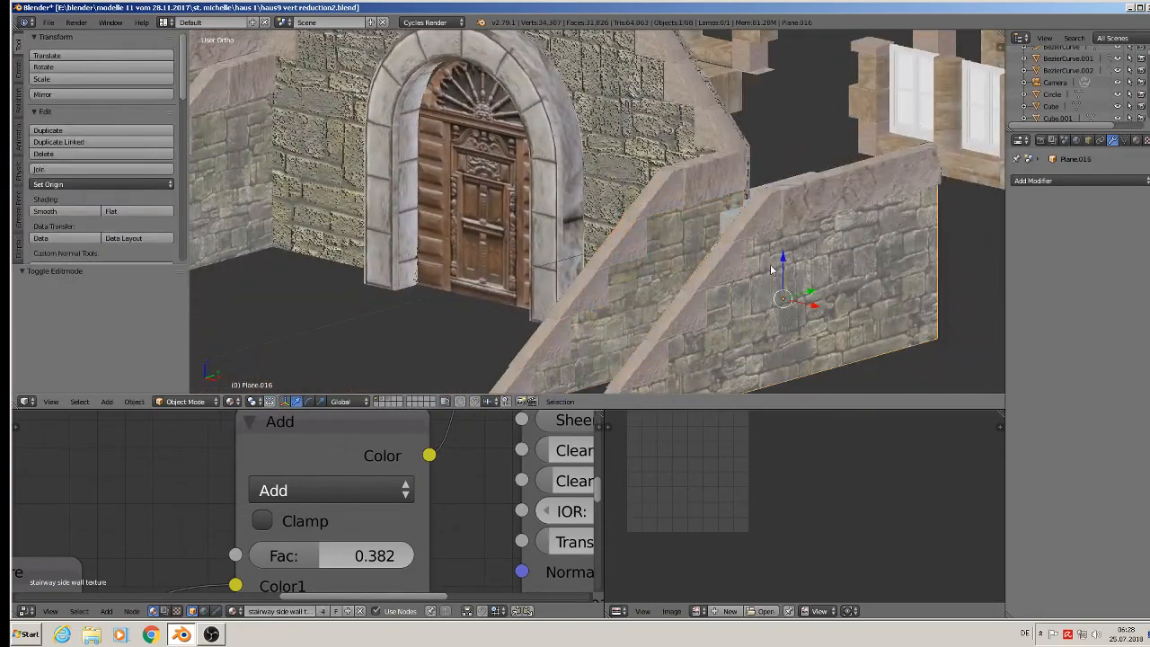
key(Tab)
key(Tab)
scroll(745, 271, down, 5)
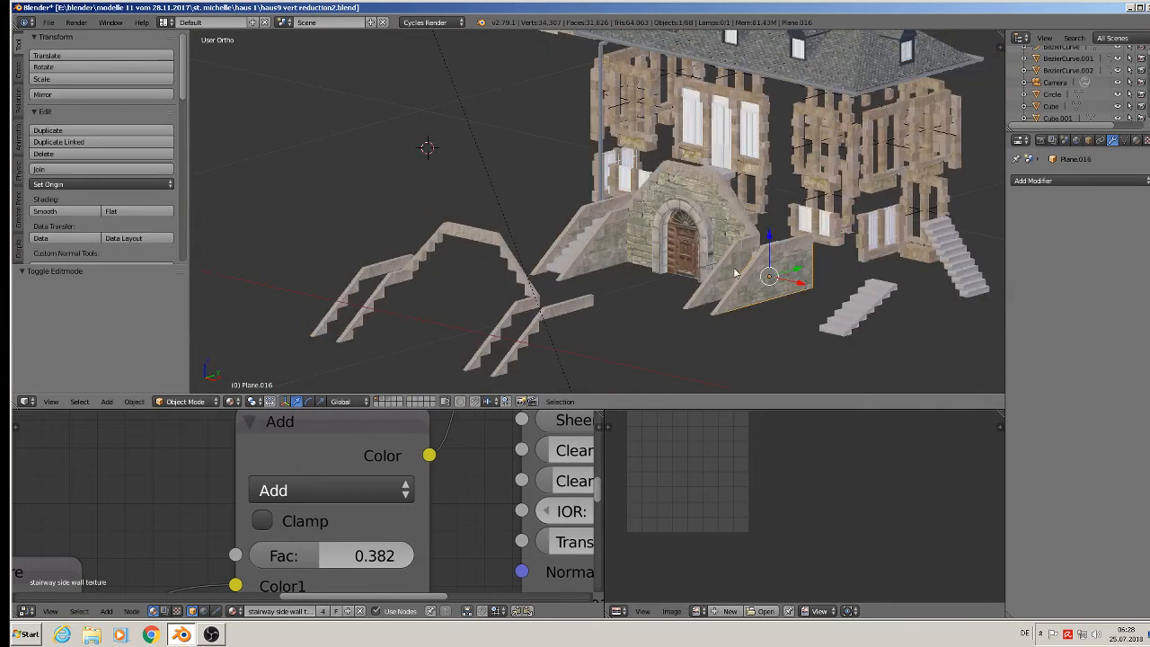
shift+right_click(735, 272)
scroll(932, 332, down, 3)
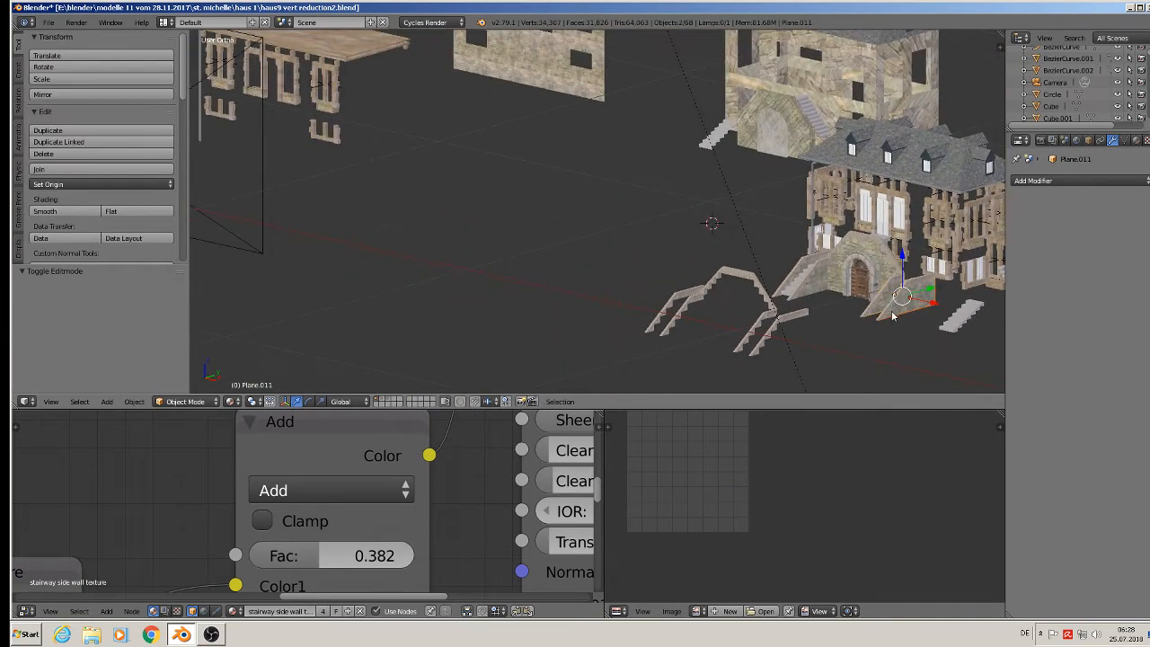
shift+right_click(820, 286)
middle_drag(819, 285, 787, 301)
shift+right_click(787, 301)
scroll(787, 301, down, 2)
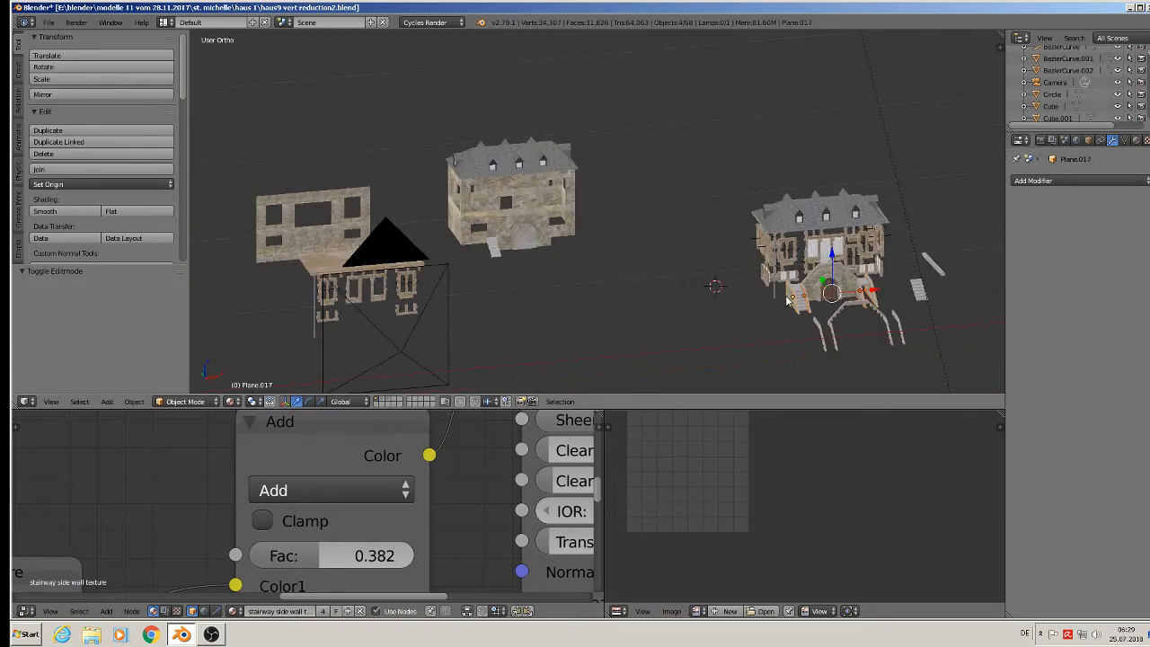
key(shift+d)
key(Escape)
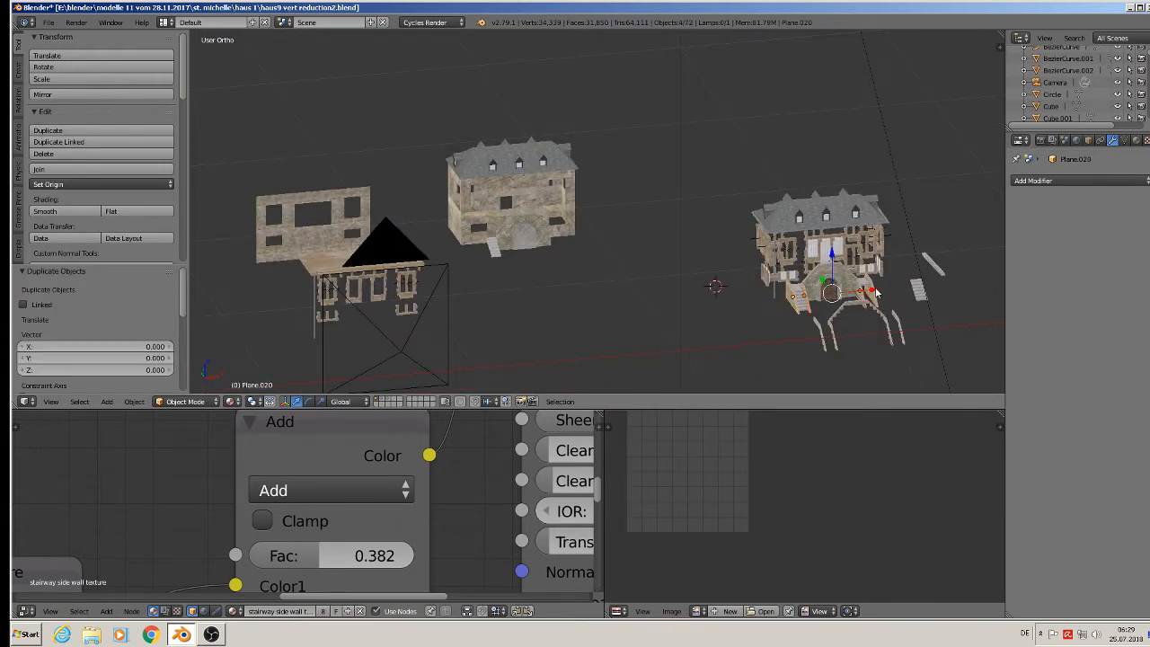
Move the four copied side walls to the low-poly house's entrance with offsets of -1.412 along X, 1.153 along Y and 0.168 along X
key(g)
key(x)
click(534, 324)
middle_drag(534, 323, 535, 325)
key(g)
key(x)
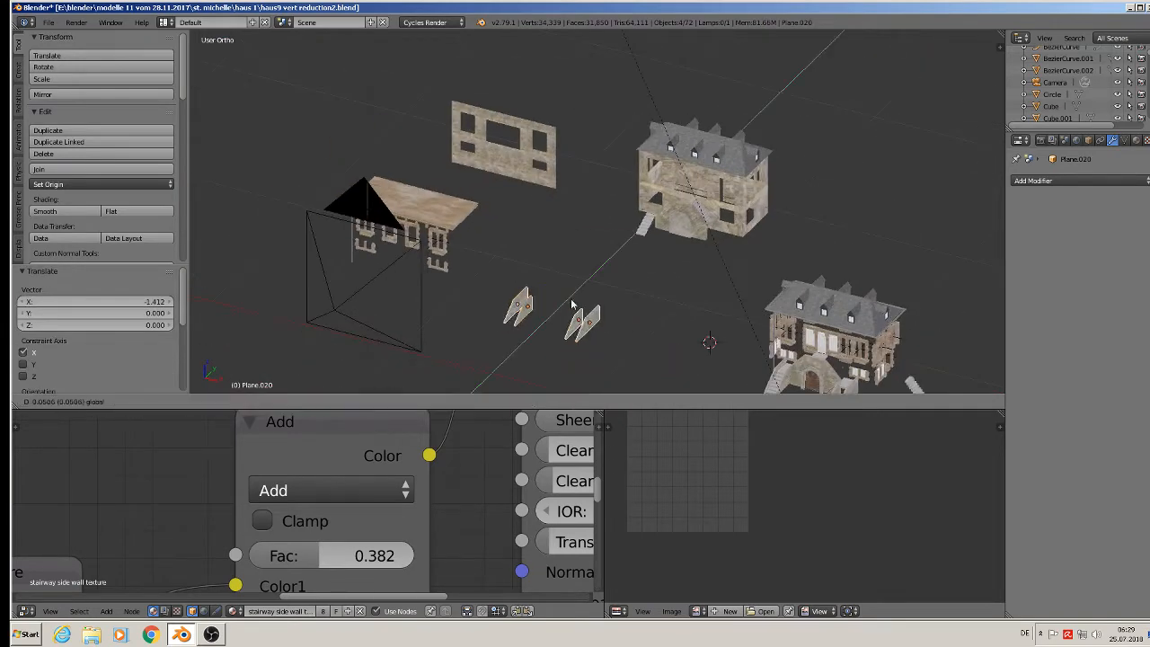
key(y)
click(706, 238)
key(g)
key(x)
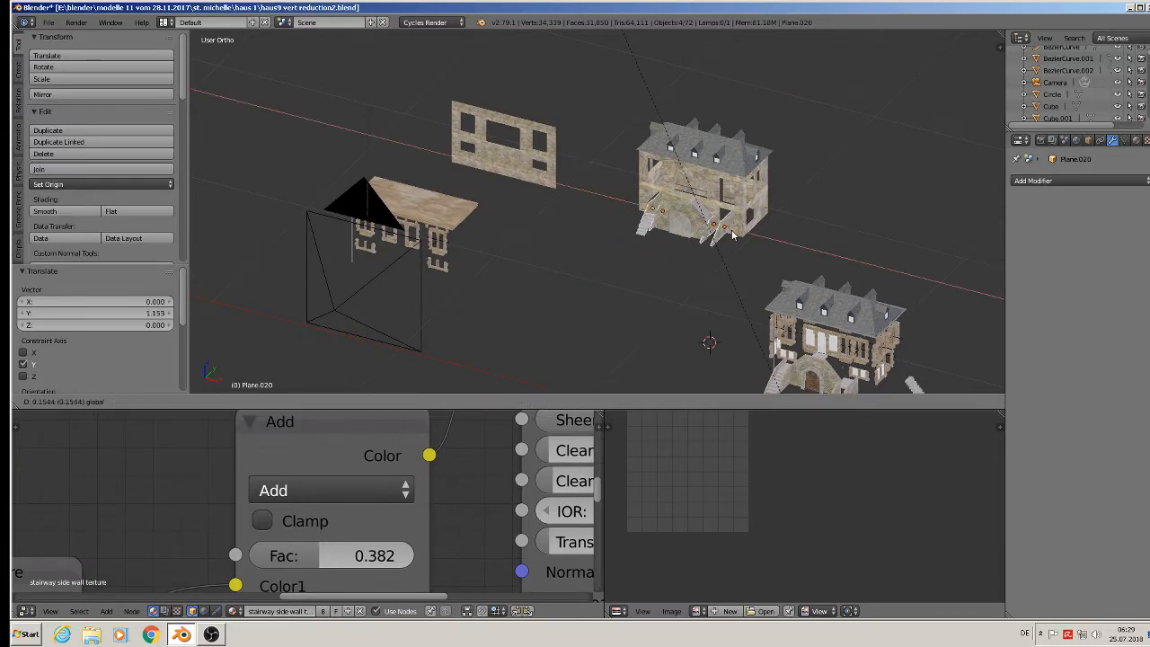
click(707, 230)
Fine-adjust the four copied side walls along Y by -0.057 and 0.034 at the low-poly house's front
key(KP_Decimal)
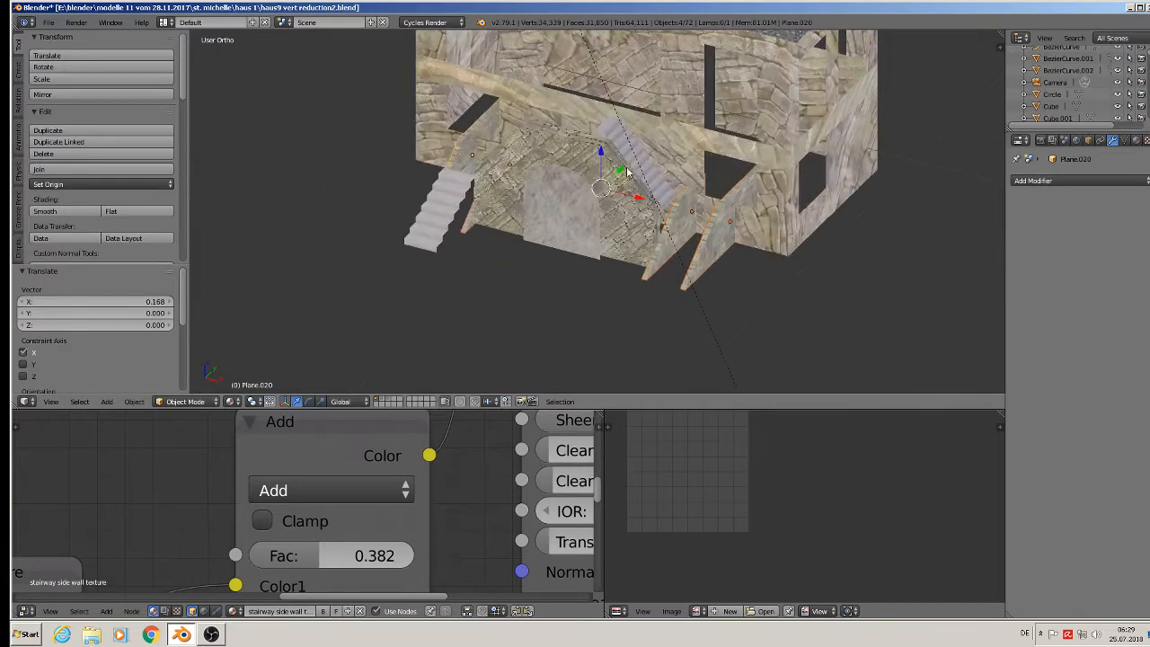
key(g)
key(y)
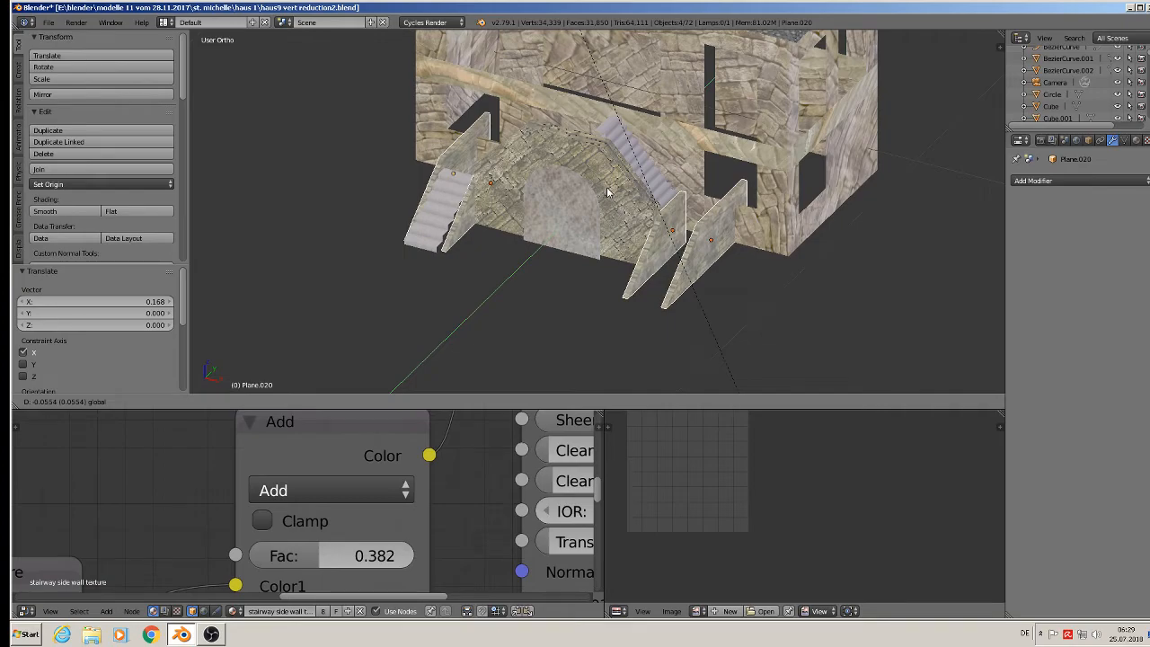
click(607, 189)
scroll(593, 207, up, 5)
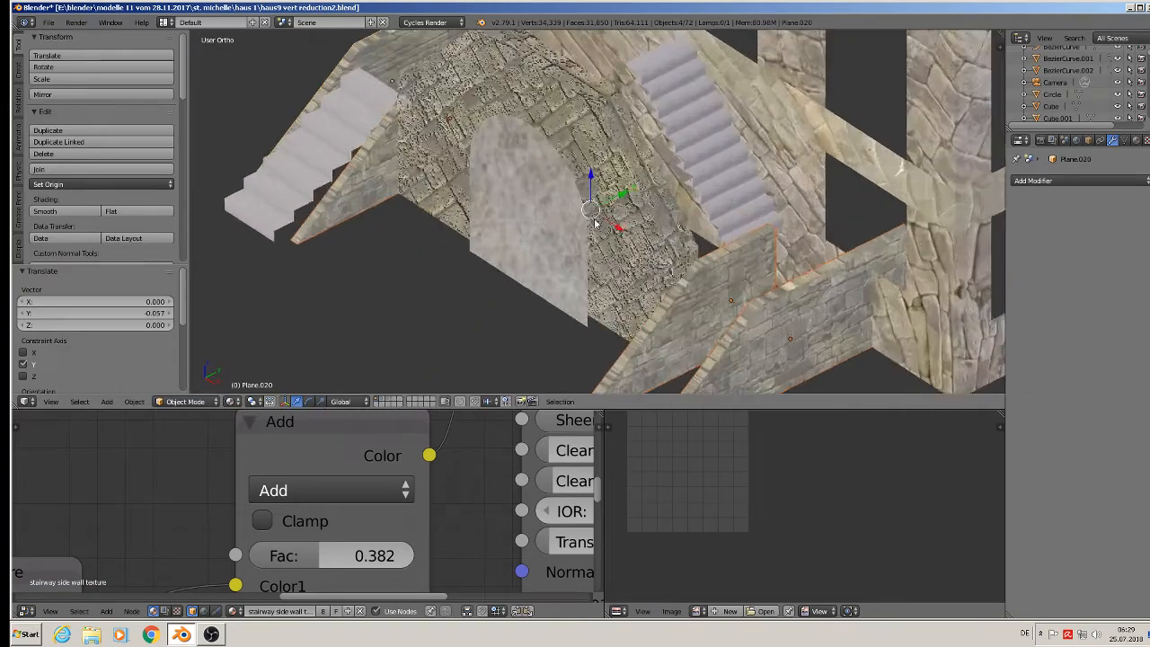
middle_drag(595, 223, 615, 192)
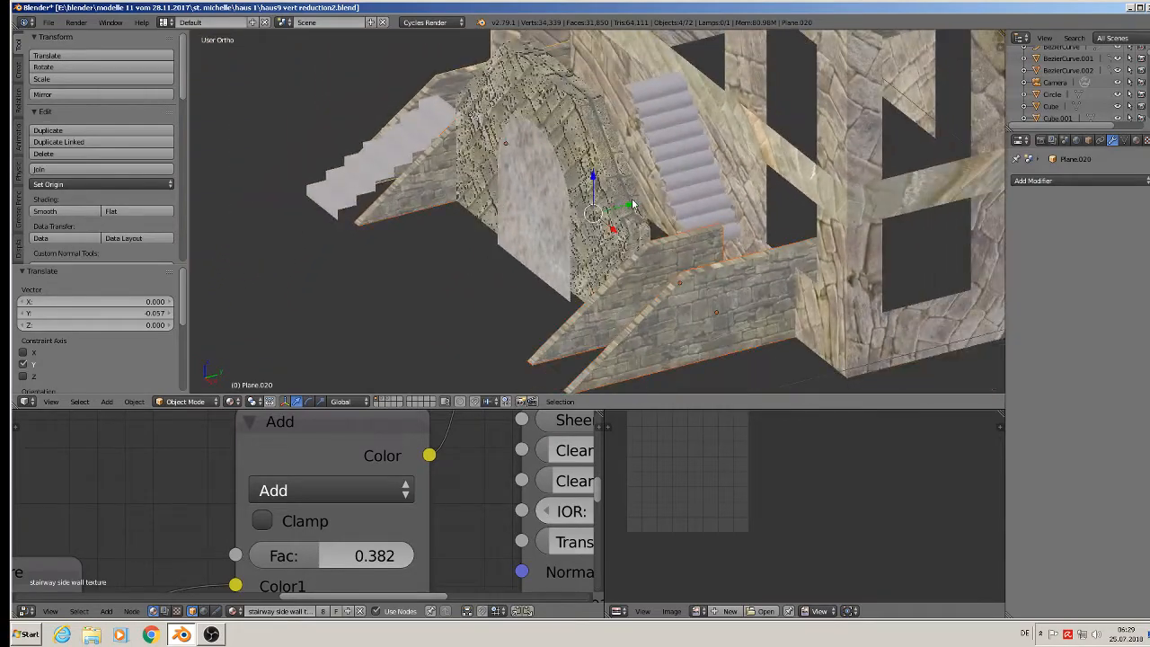
drag(633, 205, 671, 189)
Move the arched front wall of the low-poly house's entrance 0.043 along Y, toward the facade
right_click(602, 189)
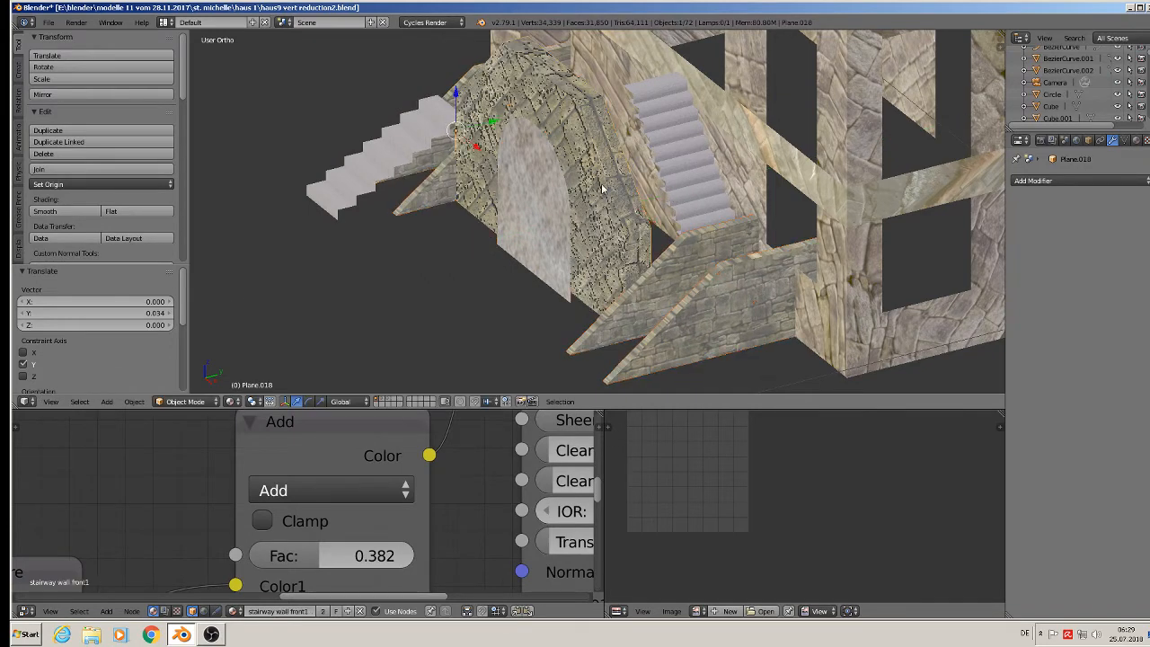
drag(503, 128, 555, 129)
middle_drag(555, 129, 588, 222)
scroll(585, 184, up, 2)
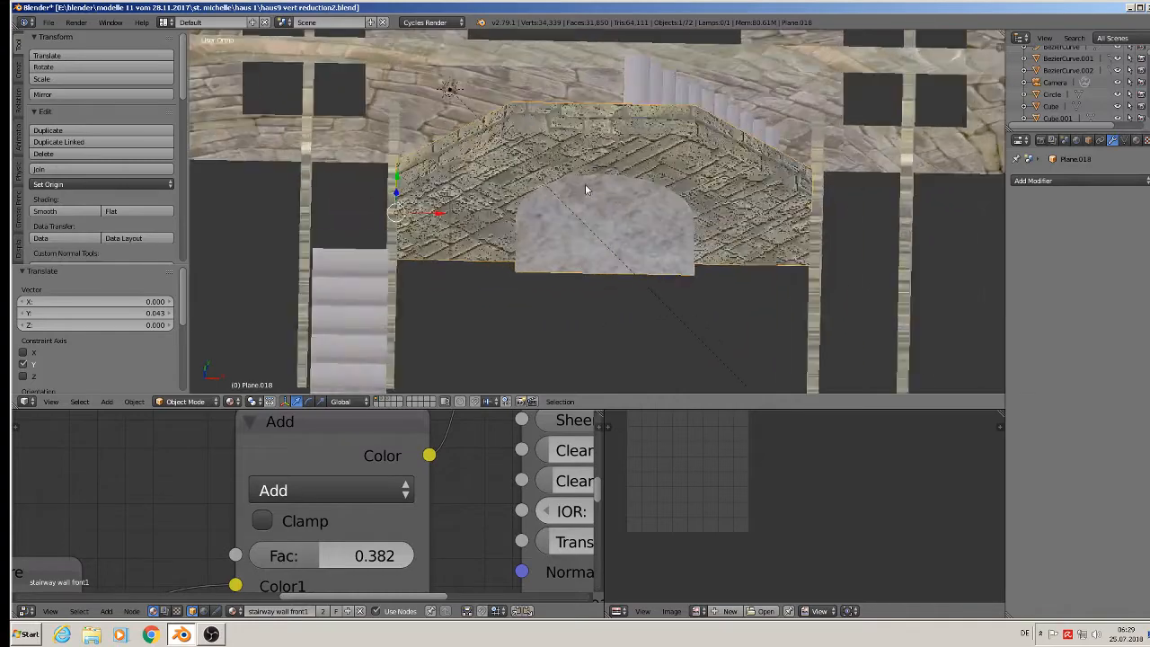
Apply the Array modifier of the low-poly house's left entrance stairs
shift+middle_drag(459, 237, 521, 212)
right_click(414, 239)
middle_drag(414, 239, 473, 220)
key(Tab)
key(Tab)
key(Tab)
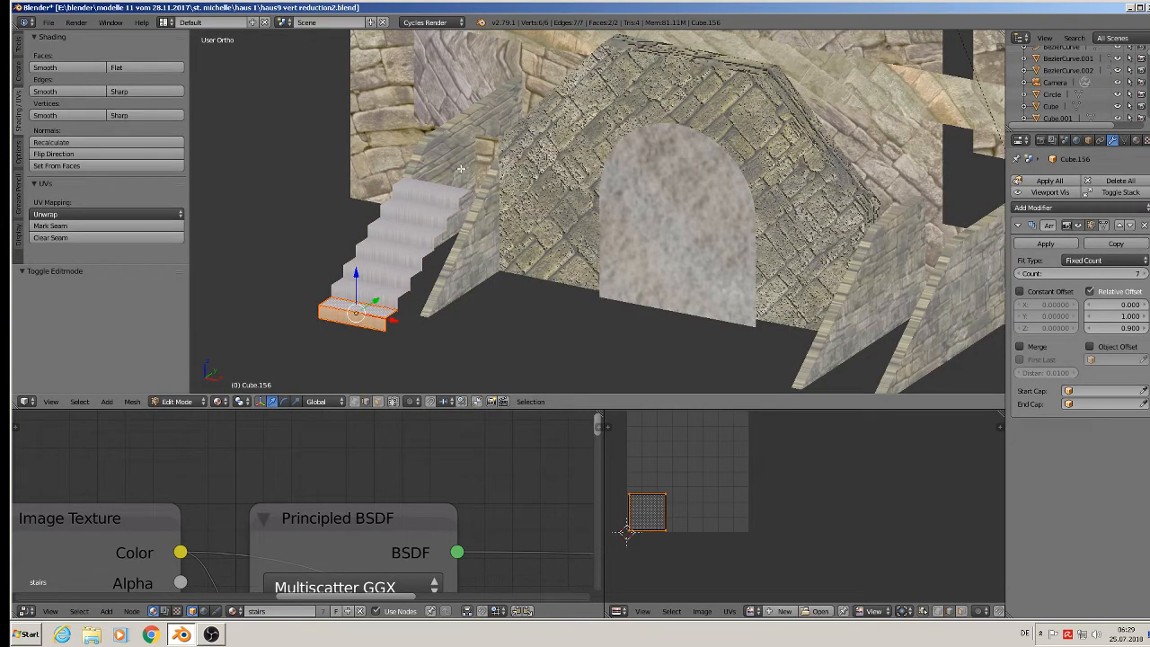
click(1036, 244)
key(Tab)
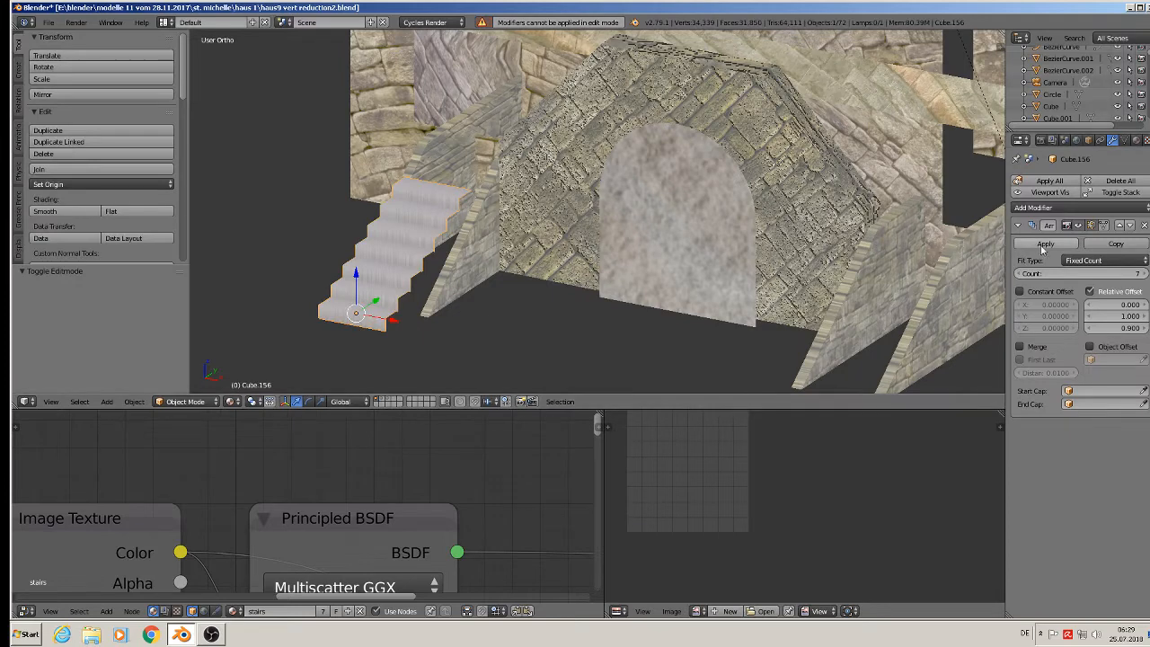
click(1040, 244)
Extend the top edge of the left stairs backward along Y to form a flat landing
key(Tab)
right_click(442, 186)
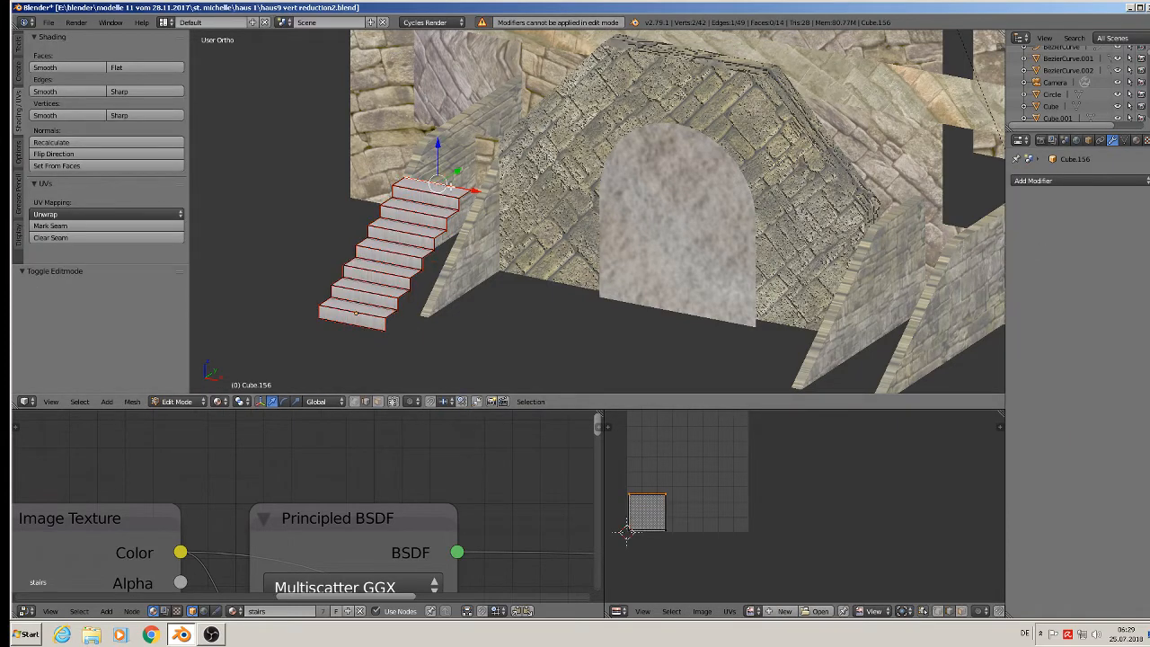
middle_drag(444, 186, 426, 223)
key(Tab)
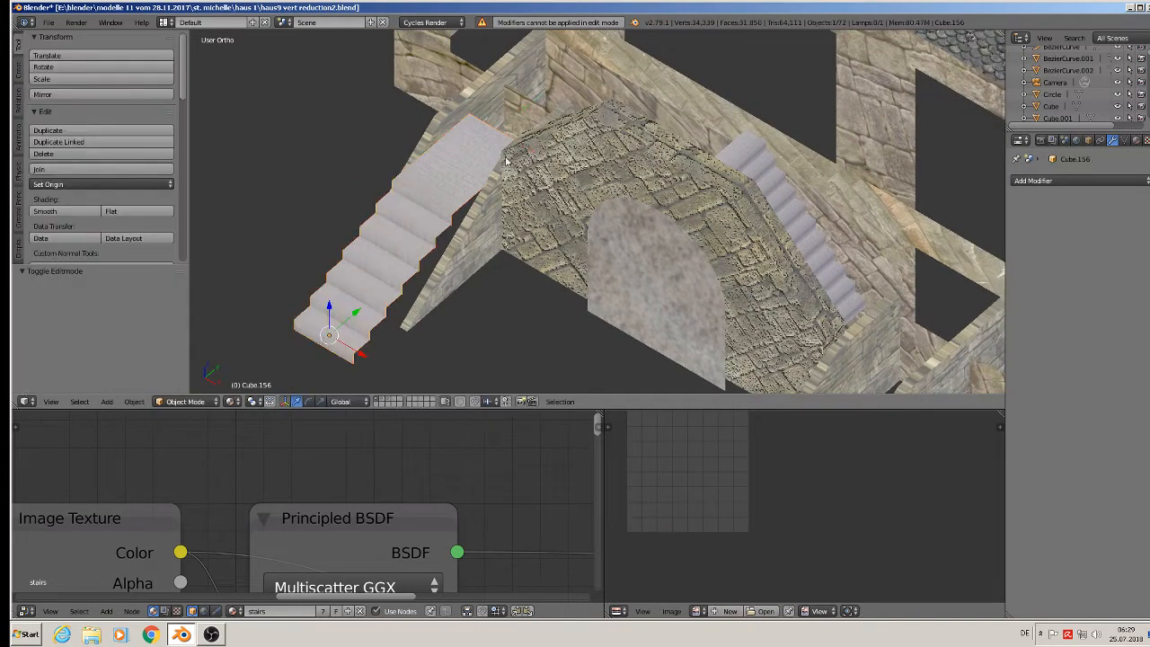
Position the left stairs between their two side walls along X and Y and lower them by 0.006 along Z
drag(357, 306, 438, 262)
middle_drag(438, 262, 458, 240)
drag(459, 240, 463, 246)
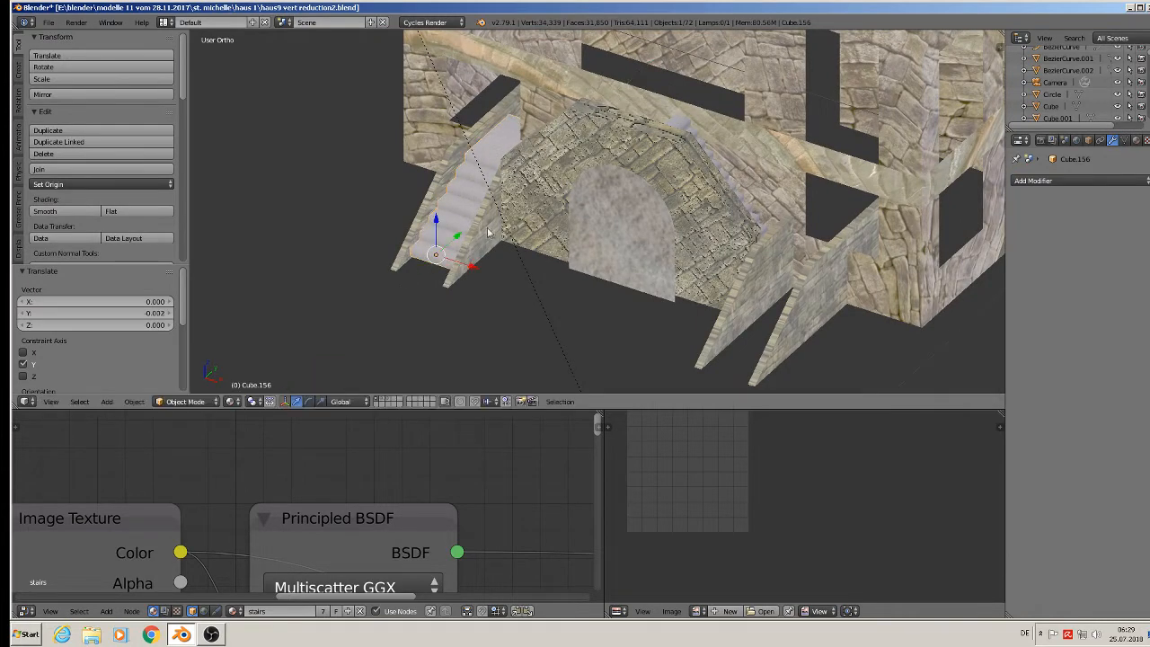
middle_drag(488, 233, 629, 297)
key(a)
scroll(565, 236, up, 2)
middle_drag(563, 236, 510, 210)
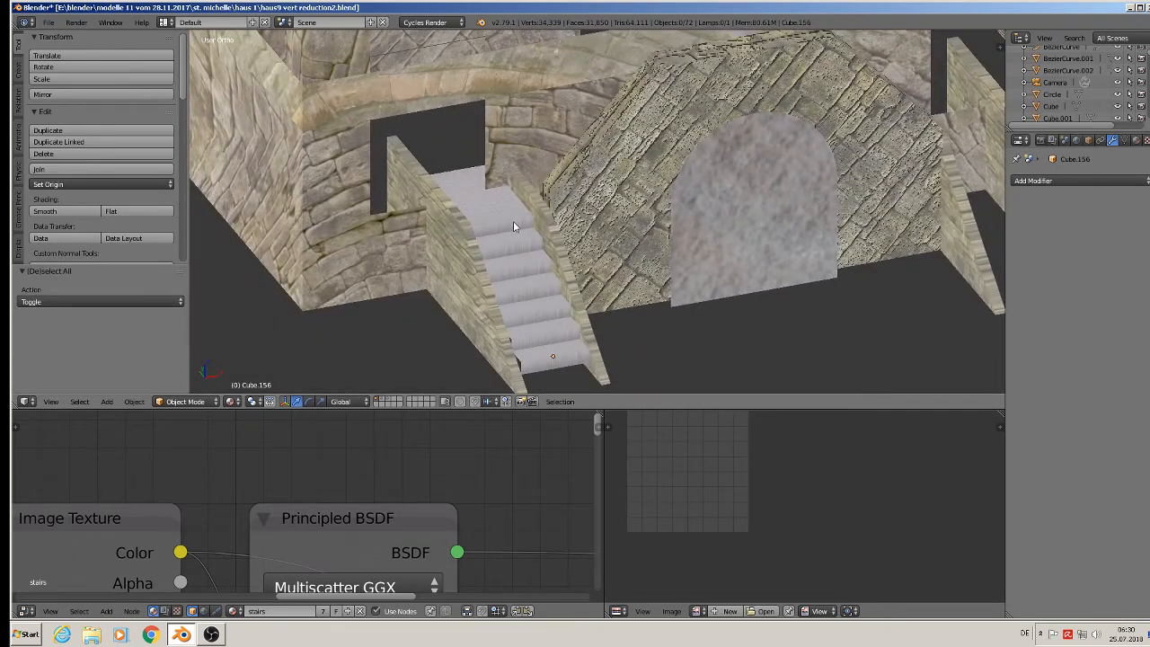
right_click(513, 221)
drag(554, 321, 553, 333)
middle_drag(547, 334, 553, 286)
Pull the left stairs' side walls forward along Y, the inner wall by -0.051 and the outer wall by -0.070
right_click(529, 220)
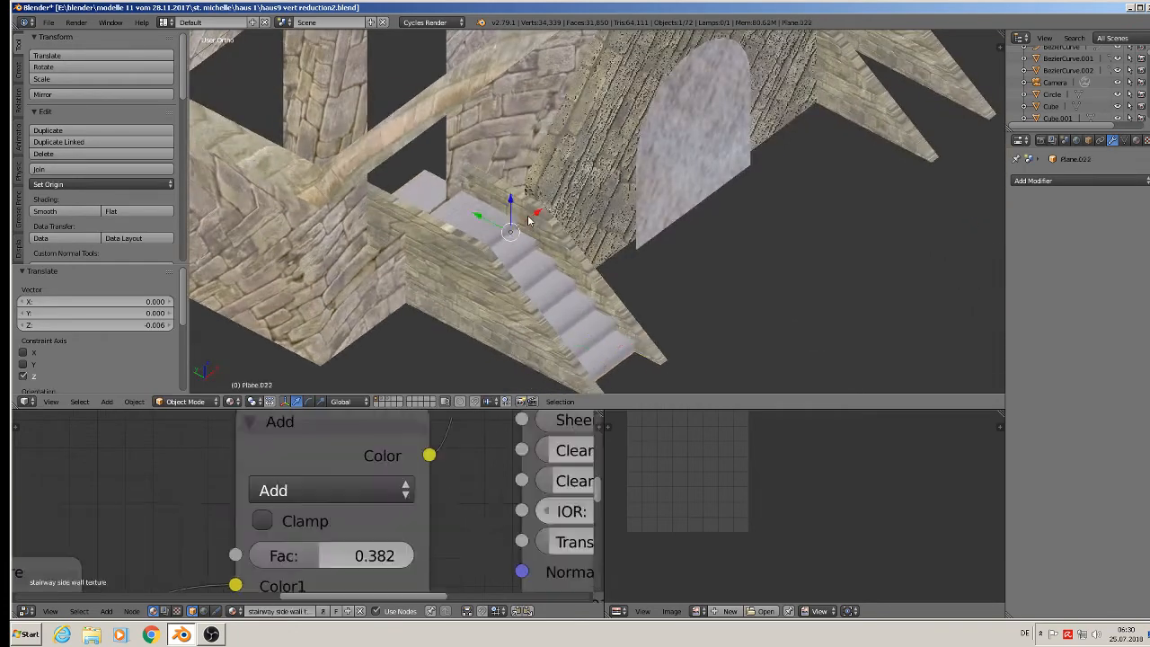
click(495, 217)
drag(491, 222, 550, 260)
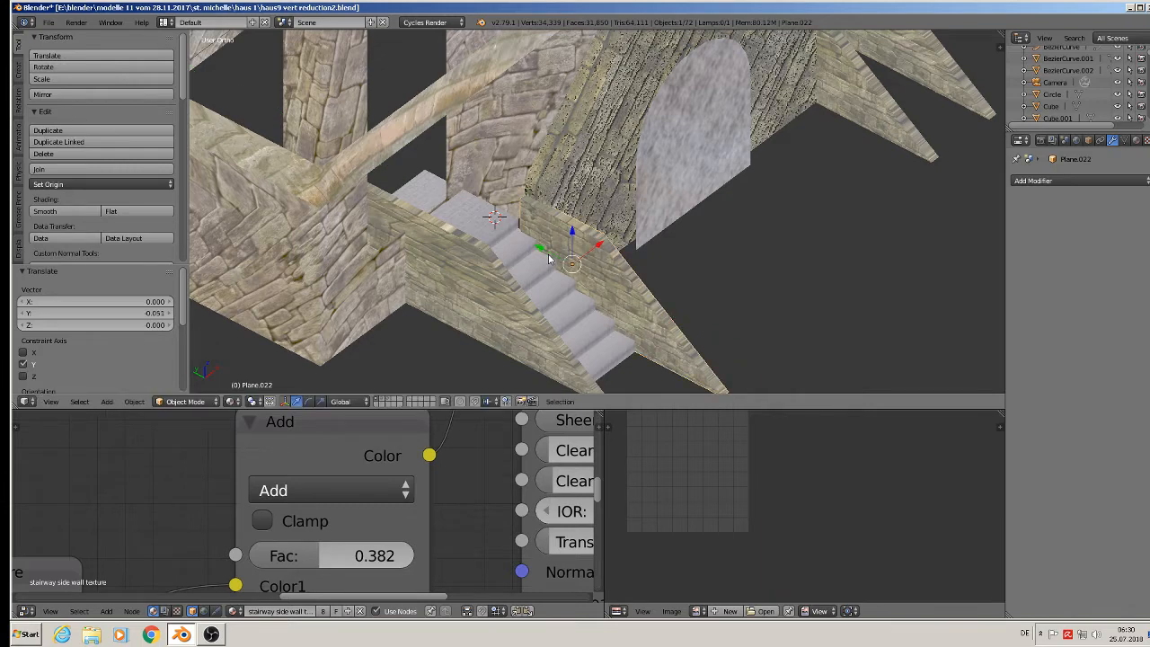
shift+middle_drag(531, 248, 499, 194)
right_click(454, 205)
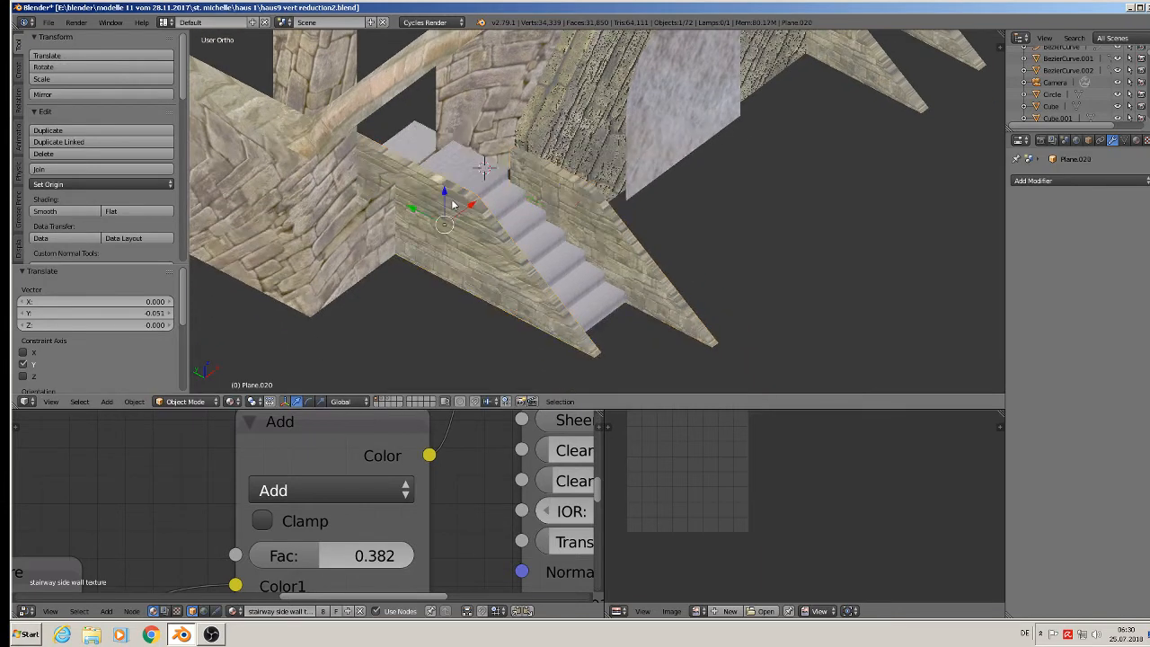
drag(430, 221, 507, 270)
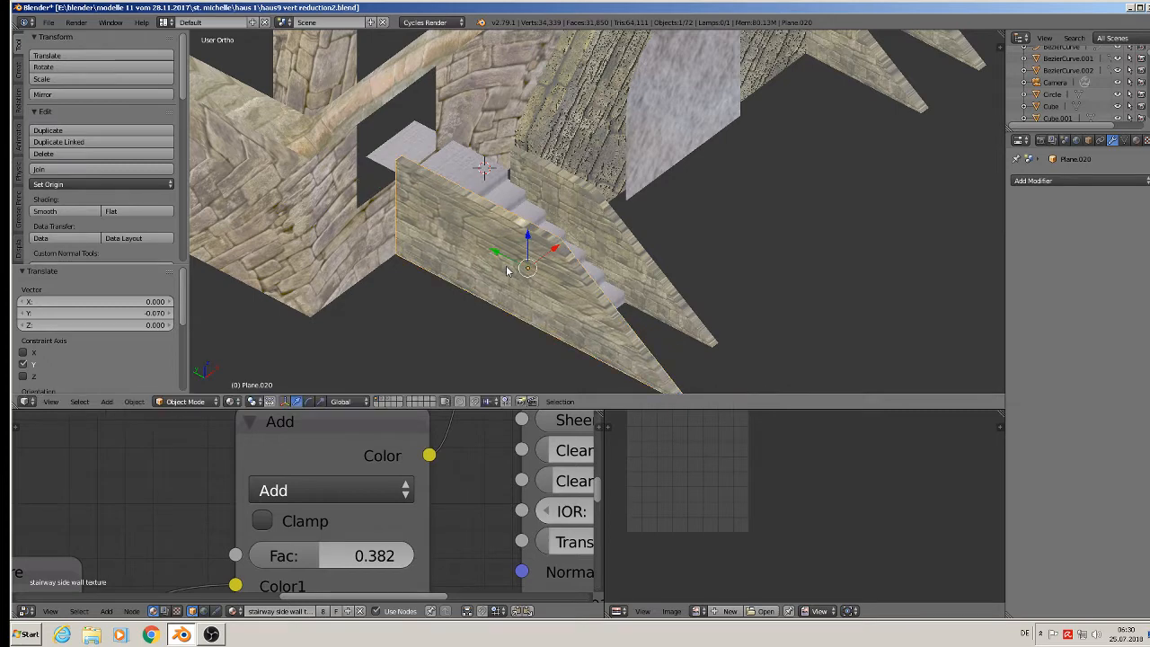
Move the left stairs -0.052 along Y and extend their landing's rear edge back along Y toward the house
right_click(544, 235)
drag(567, 294, 627, 341)
click(627, 341)
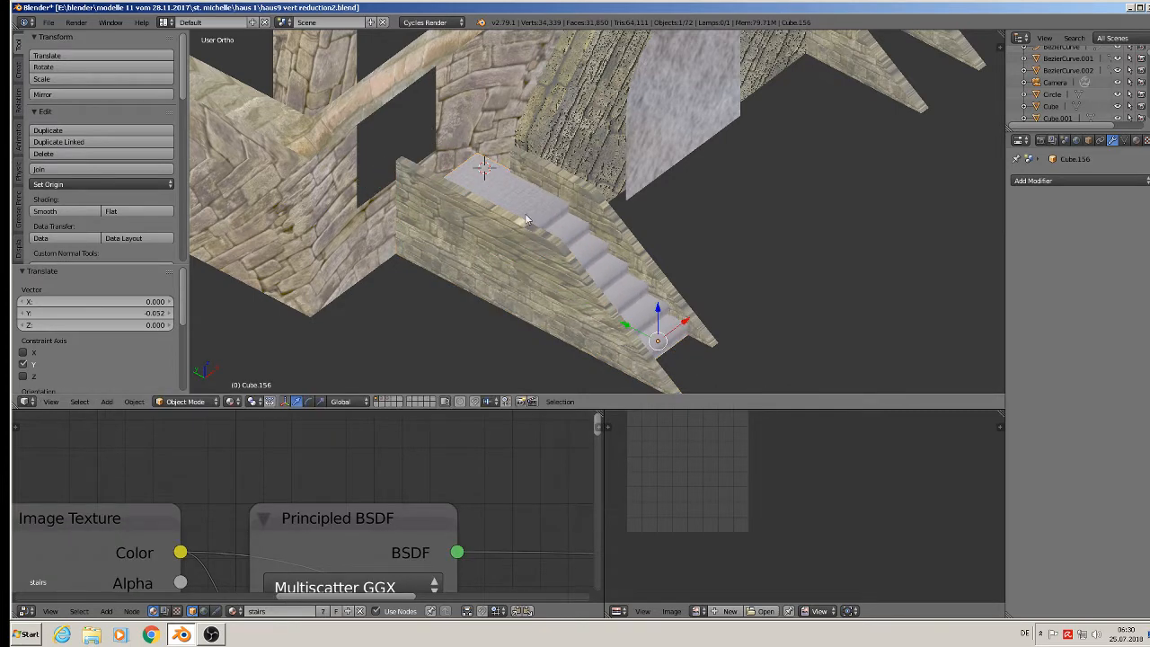
key(Tab)
drag(425, 155, 401, 144)
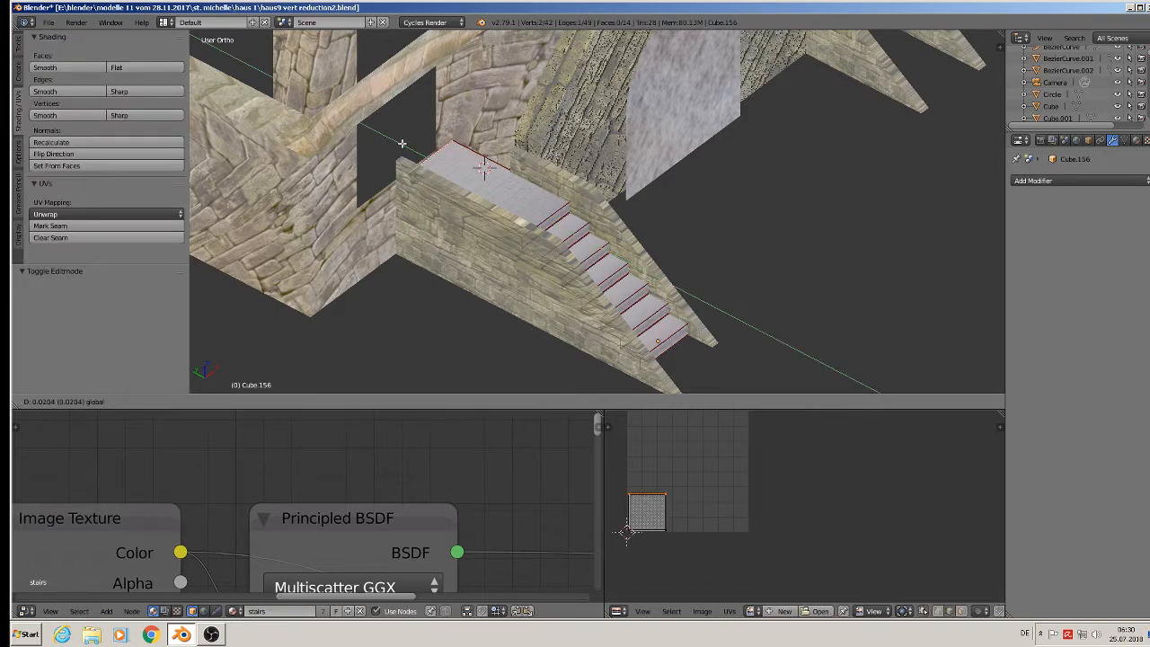
click(401, 144)
key(Tab)
Select both side walls on the right of the entrance and move them together -0.067 along Y
mouse_move(656, 261)
middle_down()
mouse_move(680, 267)
mouse_move(611, 244)
mouse_move(571, 275)
mouse_move(642, 277)
middle_up()
middle_drag(590, 180, 580, 200)
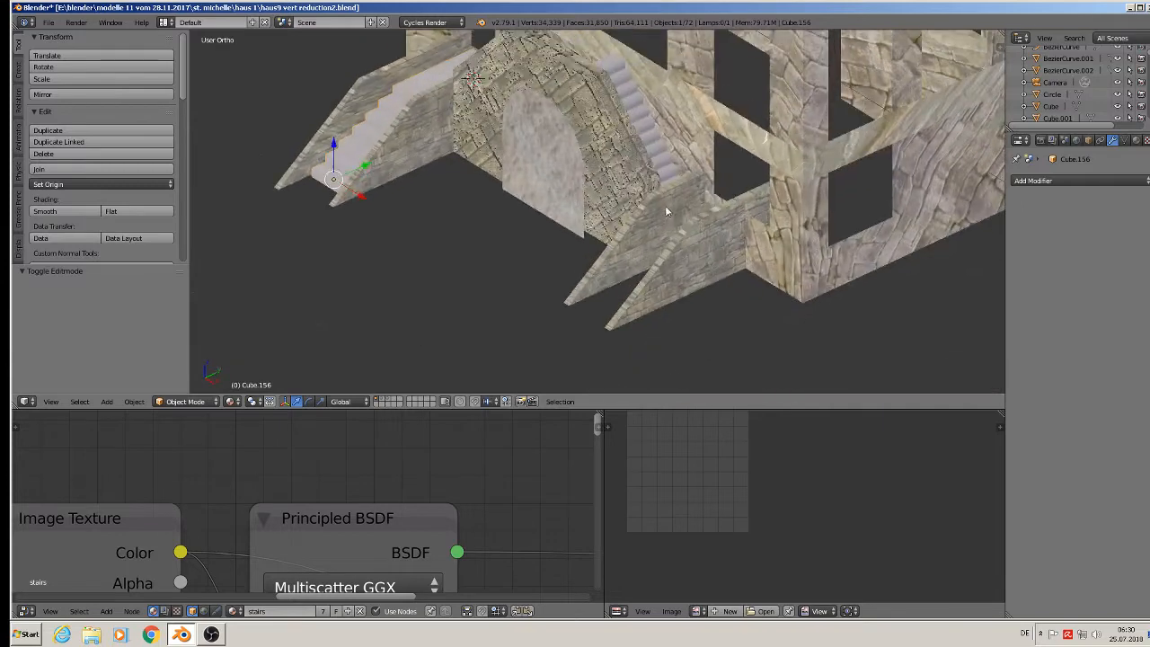
shift+right_click(666, 207)
shift+right_click(688, 232)
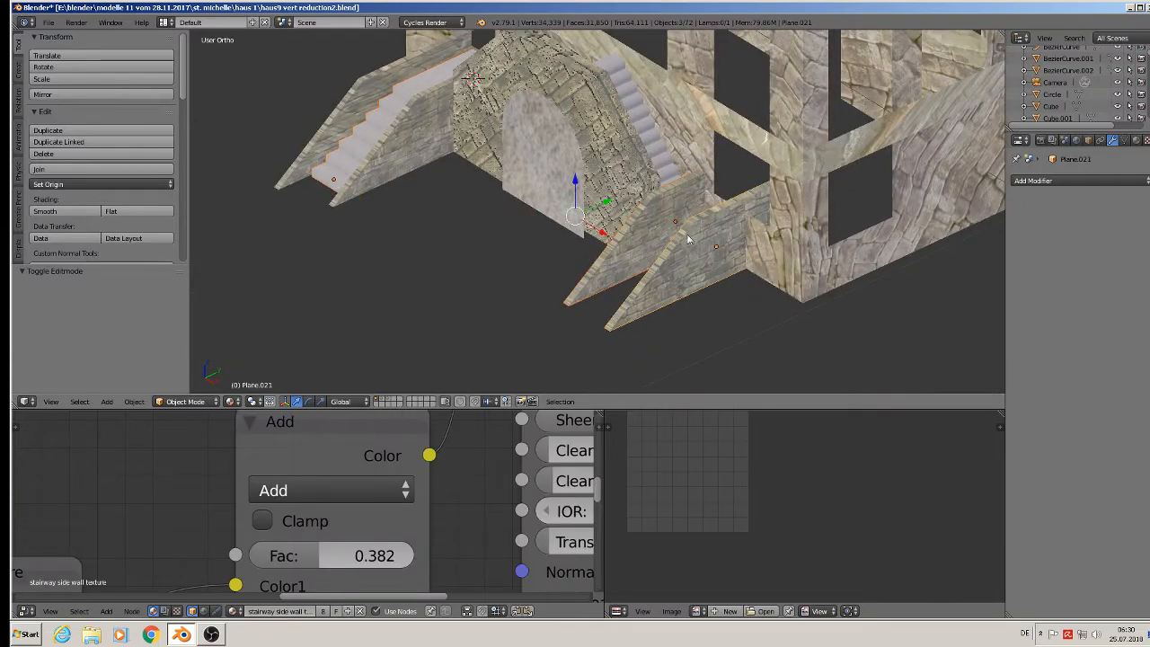
right_click(625, 234)
shift+right_click(674, 277)
drag(728, 222, 675, 256)
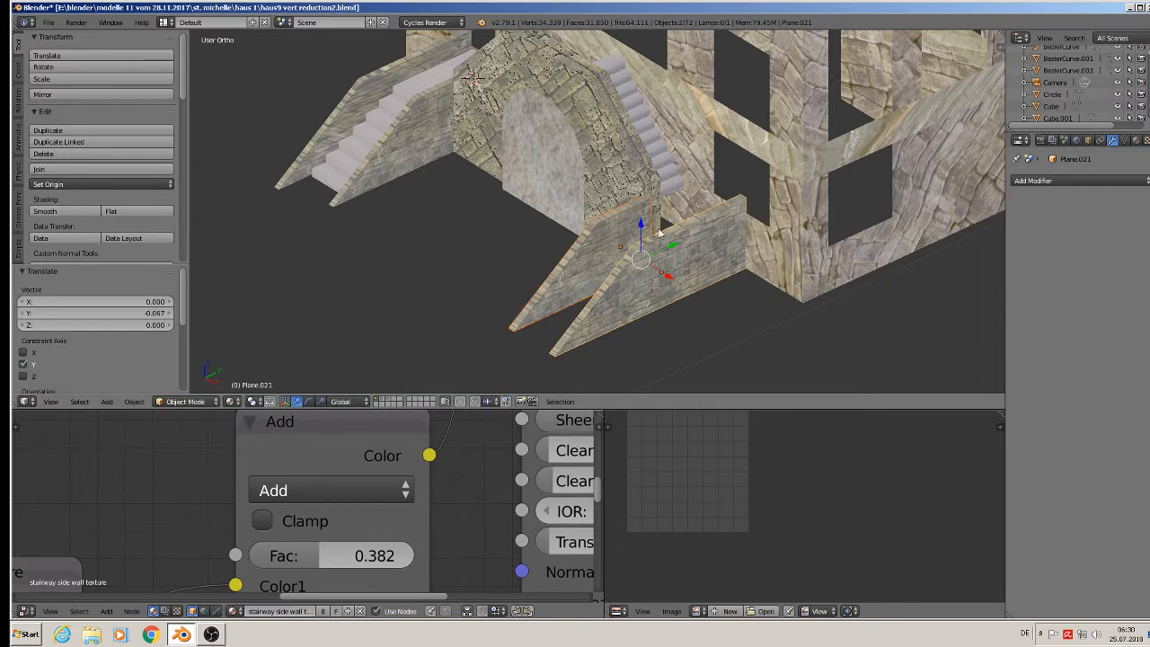
Move the right-hand side walls back along Y, the inner wall by 0.015 and the outer wall by 0.013
middle_drag(661, 232, 637, 226)
shift+right_click(640, 227)
drag(665, 236, 679, 234)
right_click(680, 254)
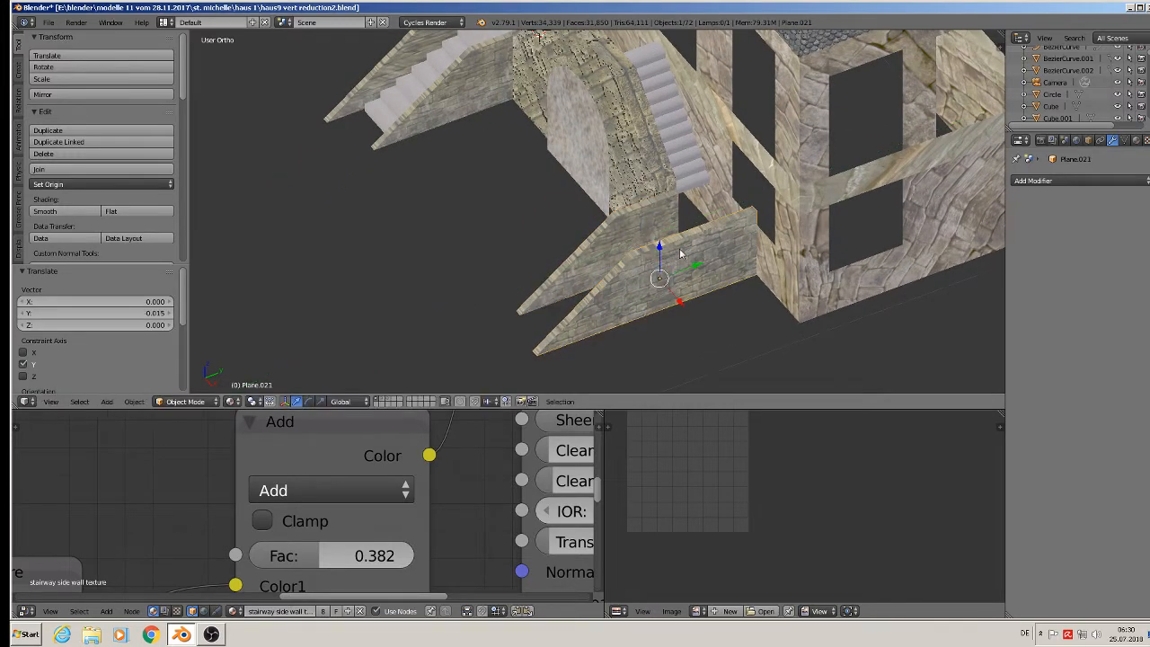
drag(693, 273, 705, 263)
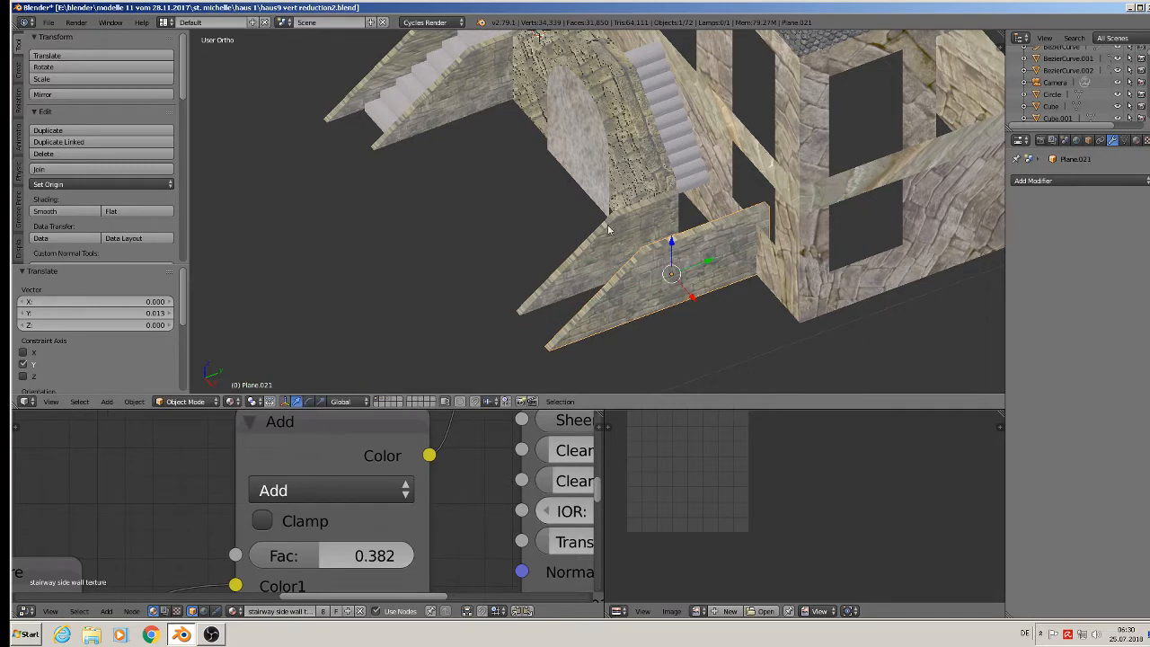
Apply rotation and scale to the left stairs and set their origin to the geometry
scroll(549, 212, down, 3)
scroll(550, 215, up, 2)
right_click(506, 138)
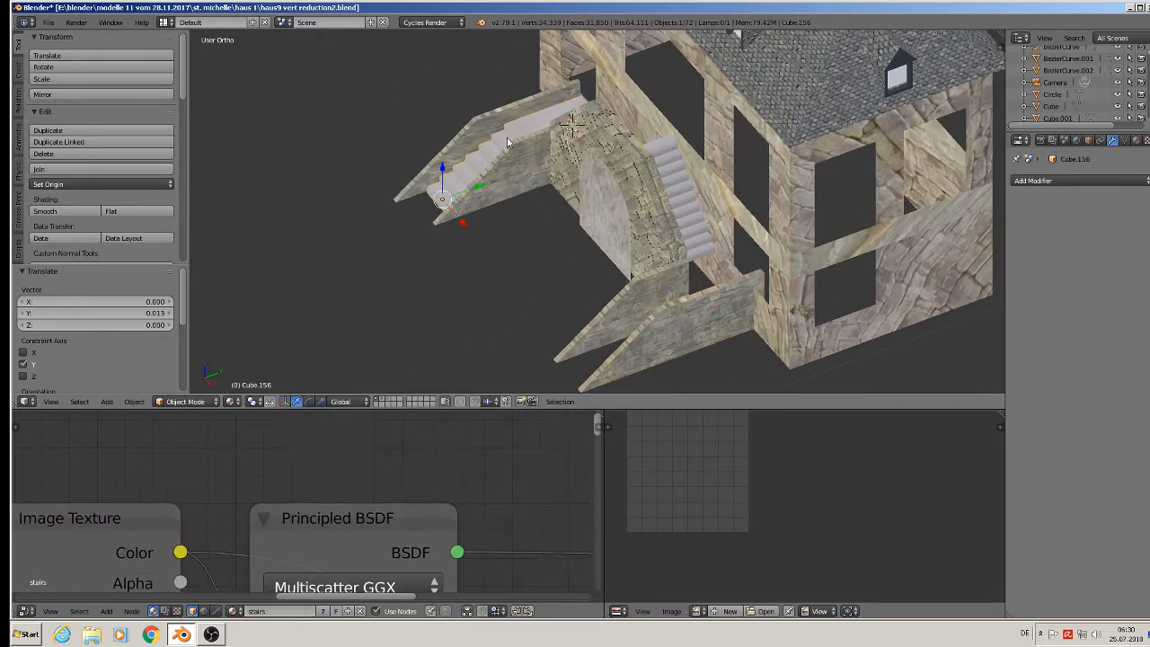
key(Tab)
key(Tab)
key(Tab)
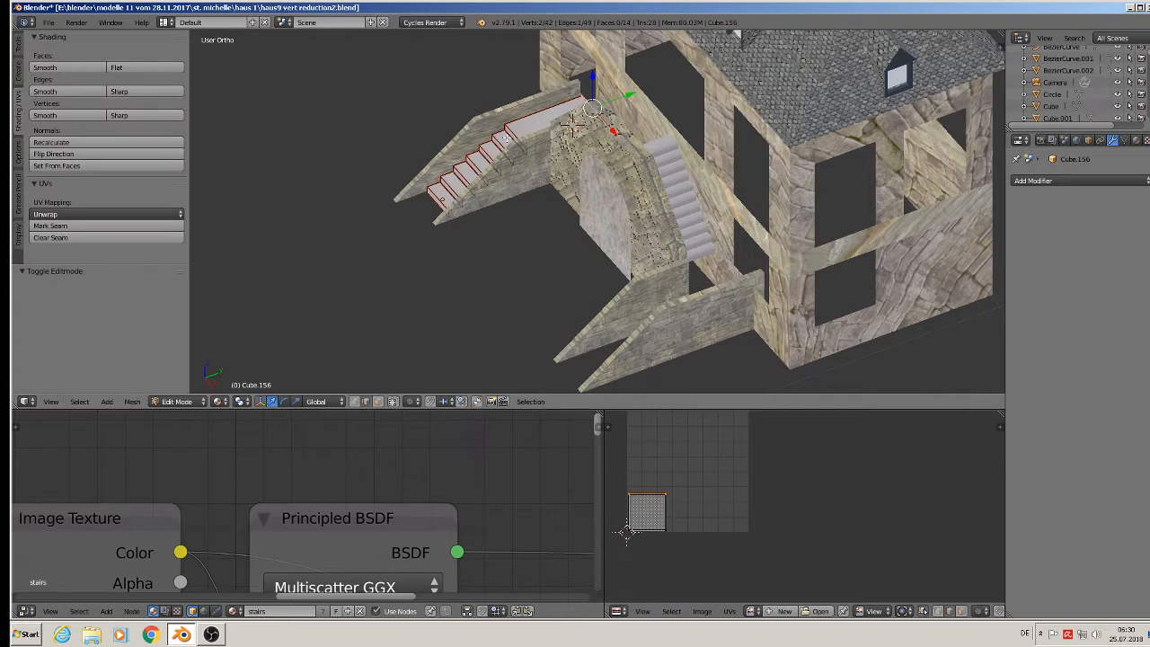
key(Tab)
click(135, 401)
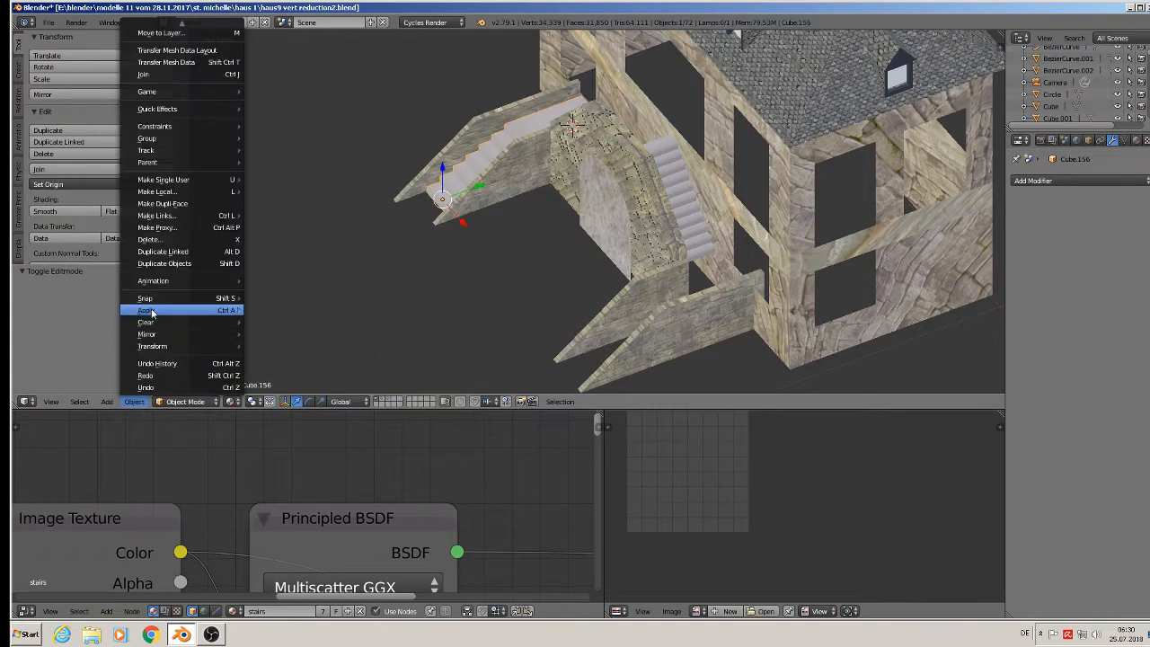
mouse_move(141, 315)
click(272, 341)
click(110, 185)
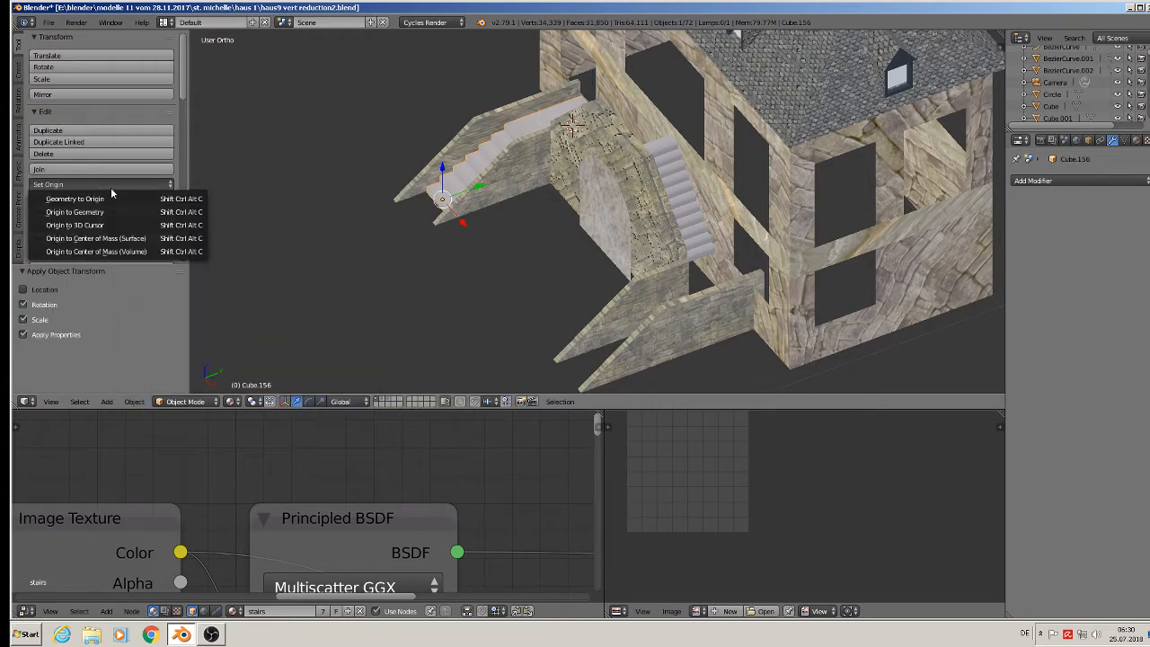
click(110, 211)
Unwrap the UVs of all faces of the left stairs
key(Tab)
key(a)
key(a)
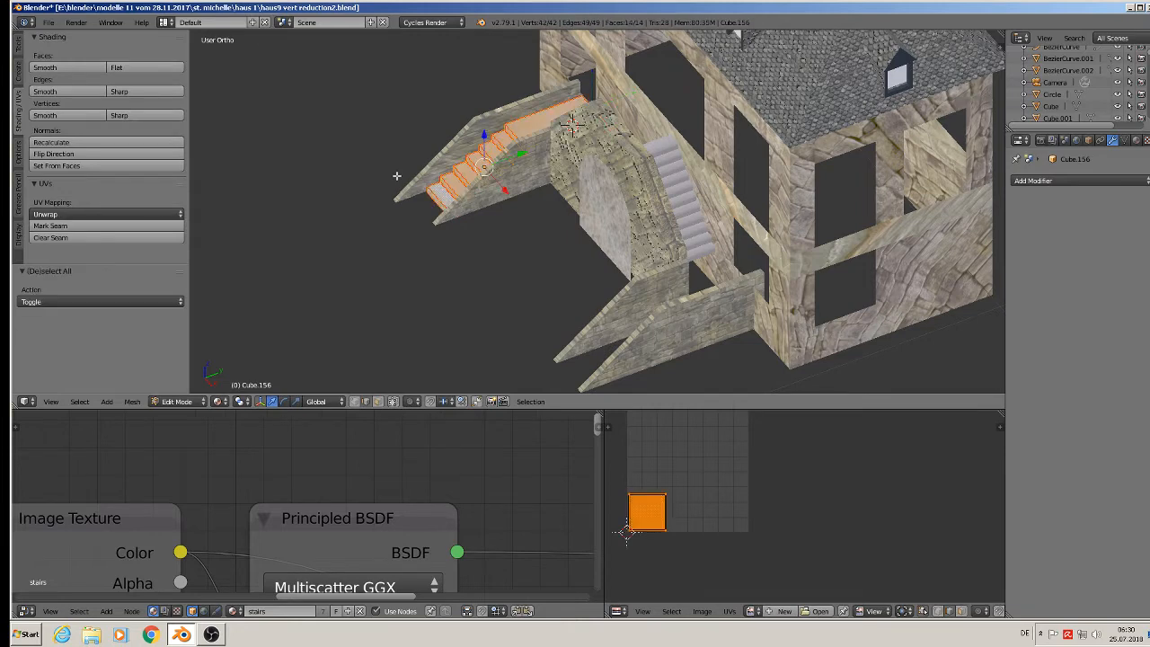
key(u)
click(398, 178)
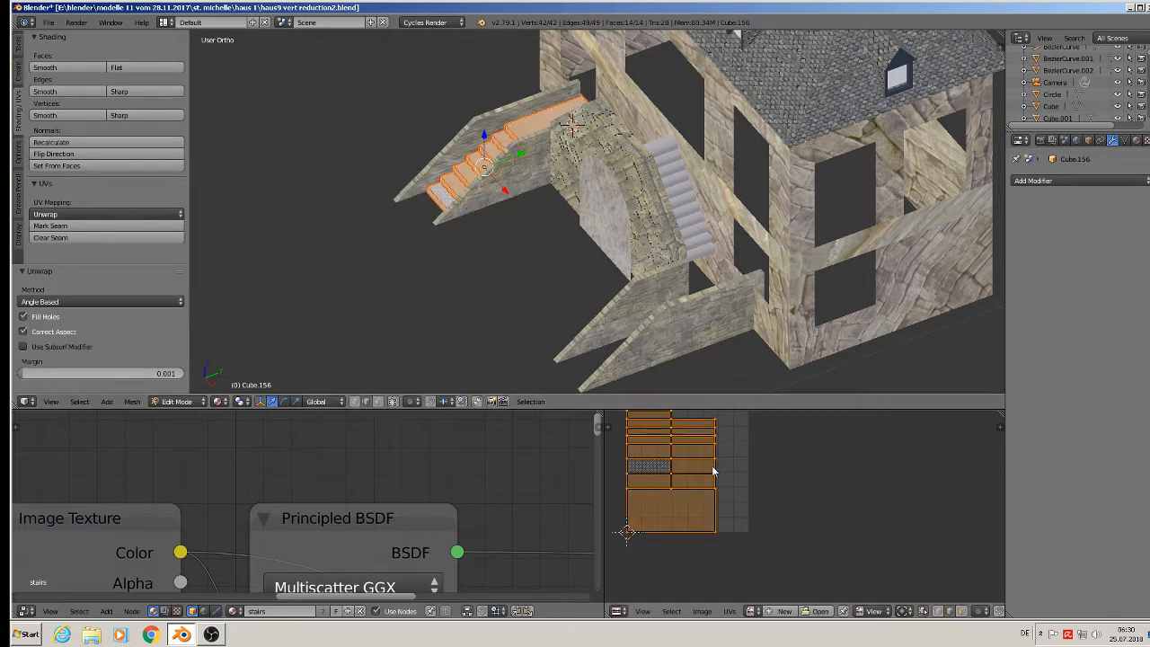
key(Tab)
Duplicate the left stairs and move the copy 0.325 along X, between the two right-hand side walls
middle_drag(537, 278, 603, 294)
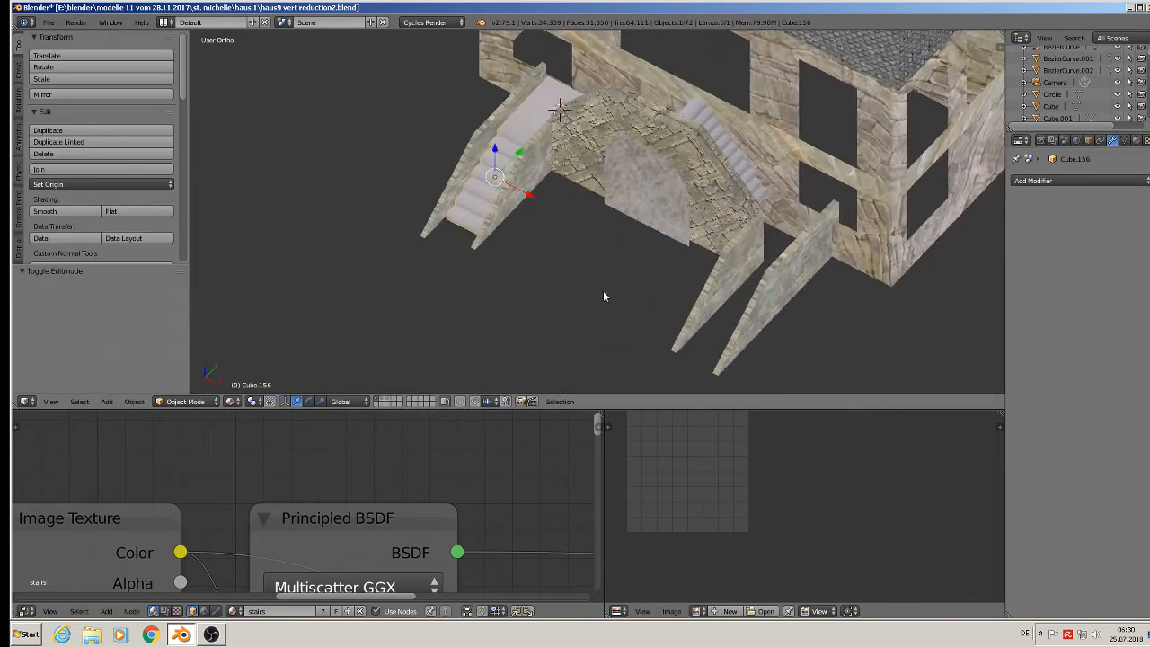
key(shift+d)
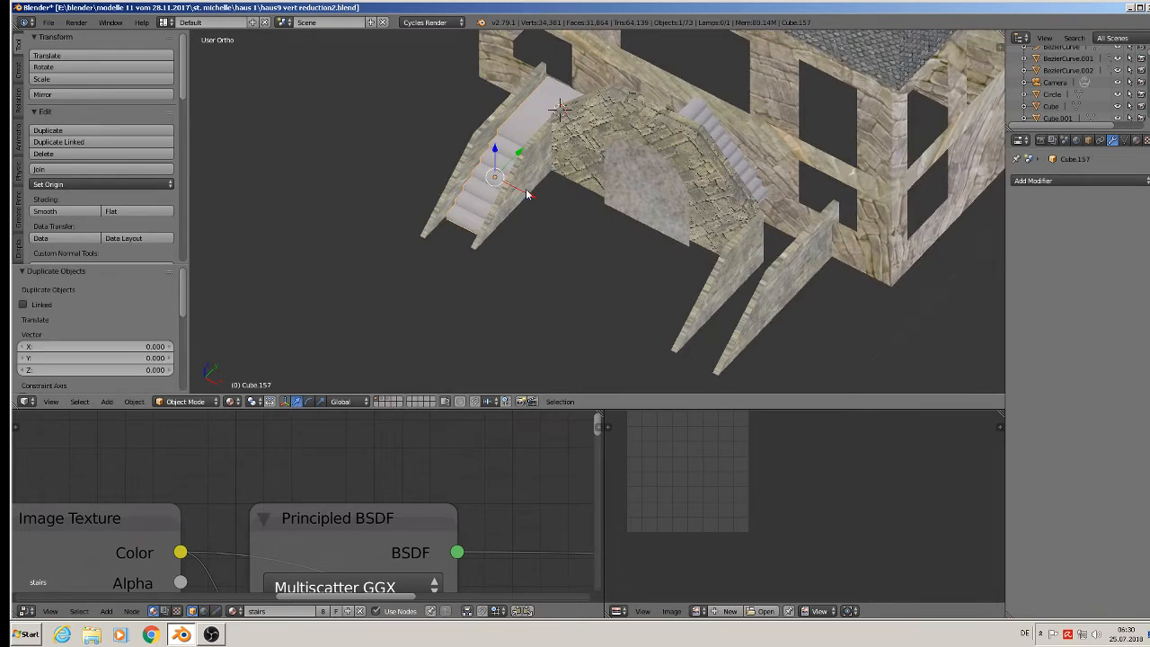
key(x)
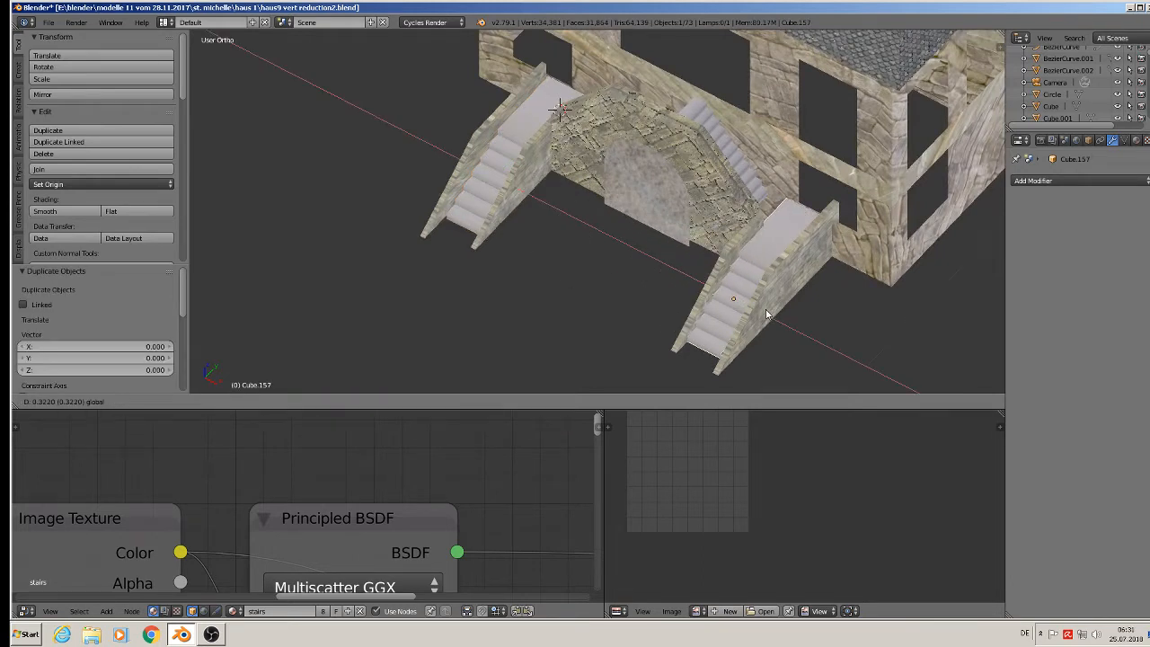
click(775, 281)
scroll(775, 281, up, 5)
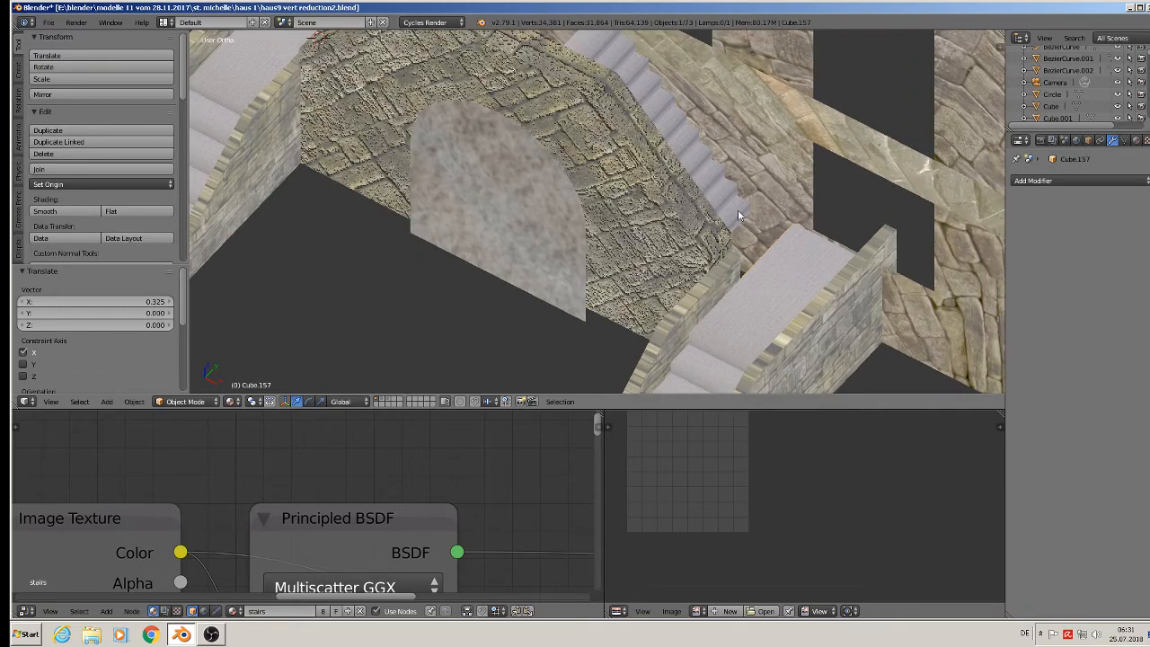
Move the stairs behind the arch 0.016 along X towards the right-hand landing
shift+middle_drag(738, 214, 778, 319)
right_click(767, 280)
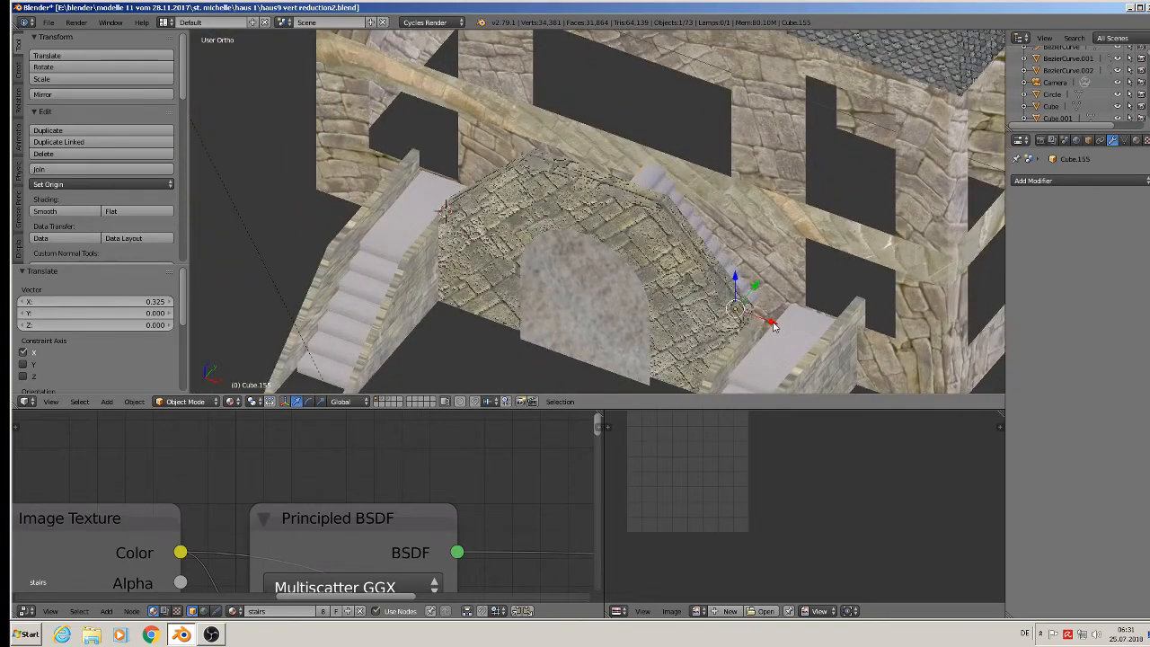
drag(778, 319, 789, 330)
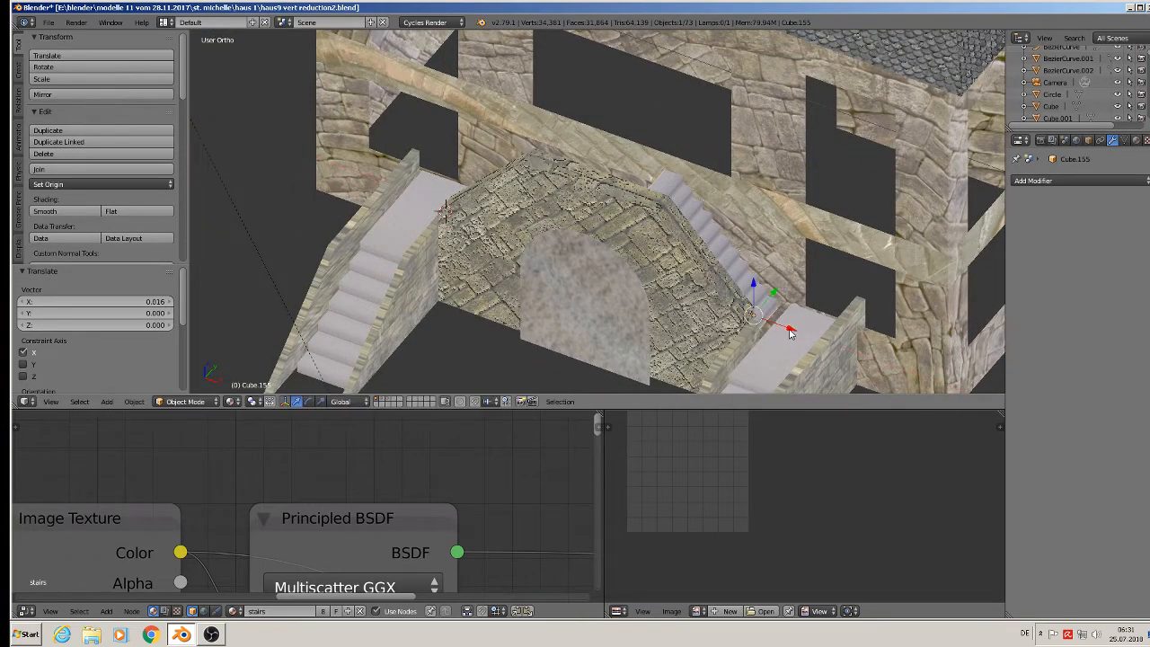
Extrude the lowest edge of the stairs behind the arch 0.005 along X to meet the right-hand landing
scroll(755, 334, up, 6)
key(Tab)
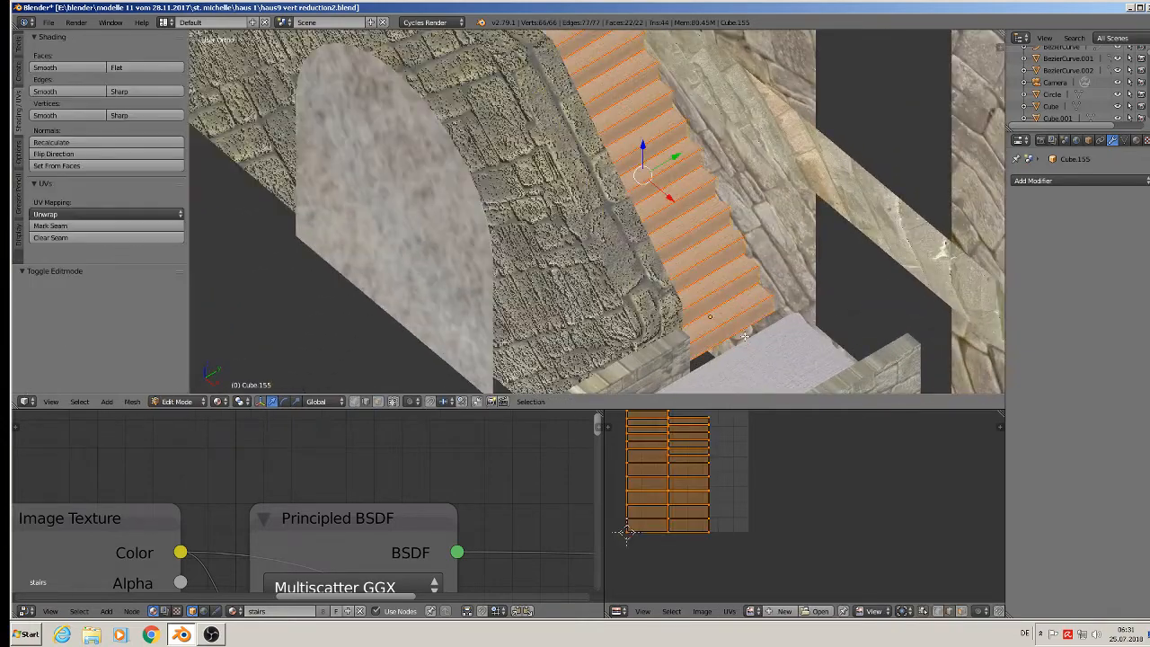
right_click(739, 336)
key(e)
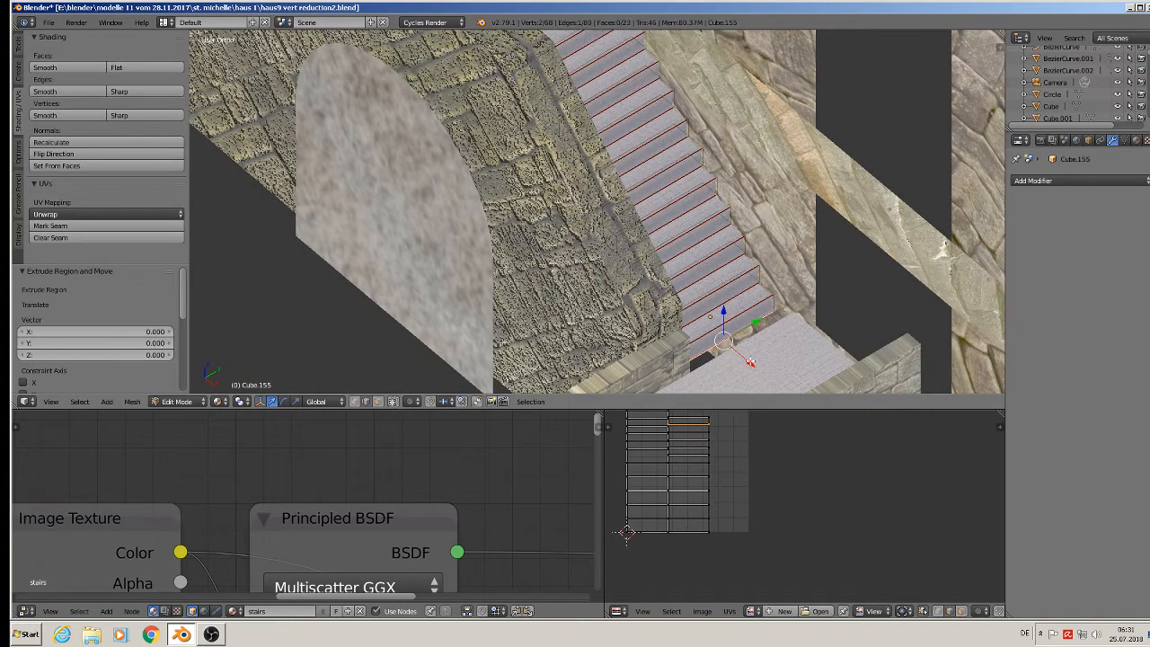
click(758, 367)
Move the top edge of the stairs behind the arch -0.034 along X to lengthen the upper platform
scroll(682, 254, down, 3)
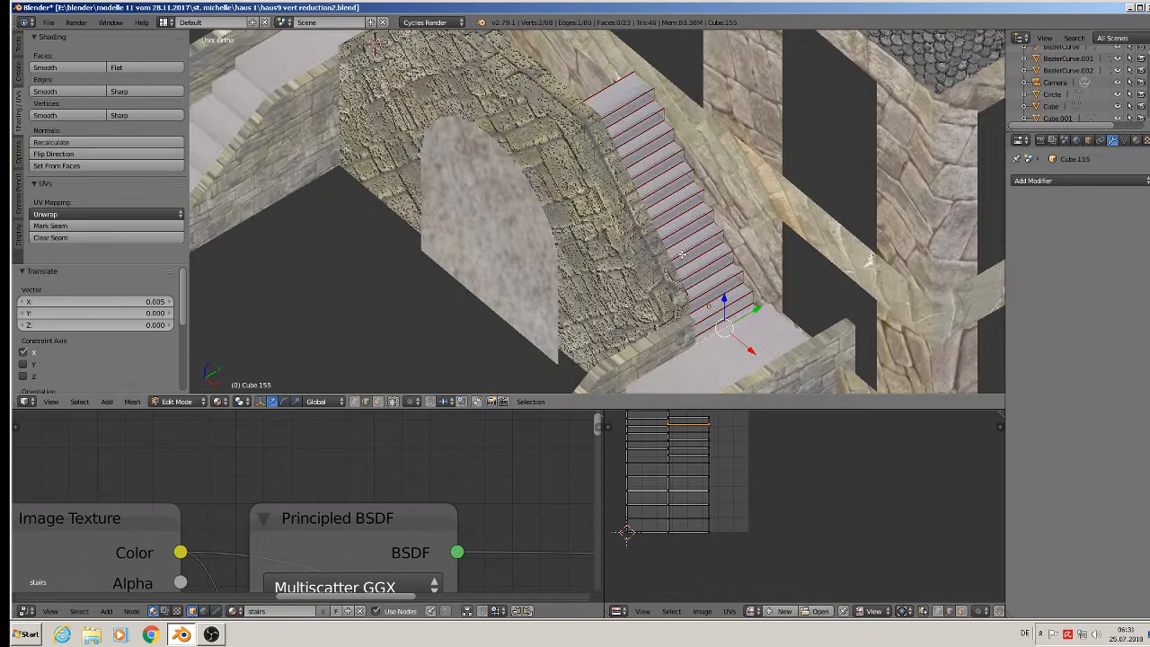
right_click(605, 92)
drag(624, 113, 578, 82)
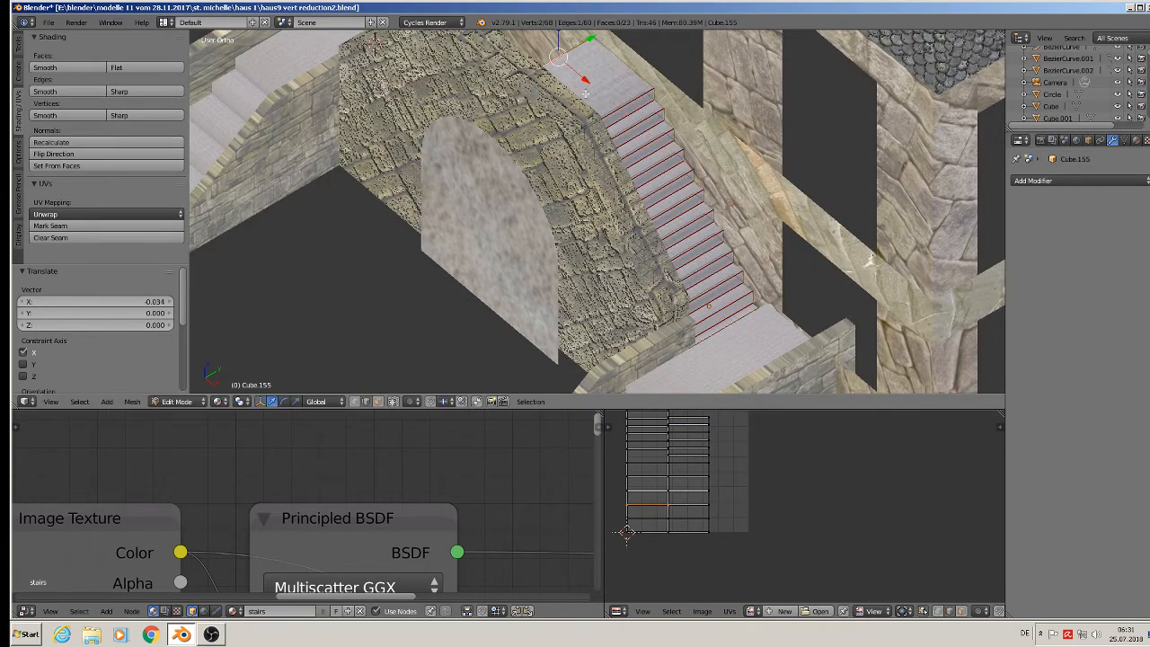
middle_drag(642, 192, 744, 205)
Apply rotation and scale to the stairs behind the arch and set their origin to the geometry
key(Tab)
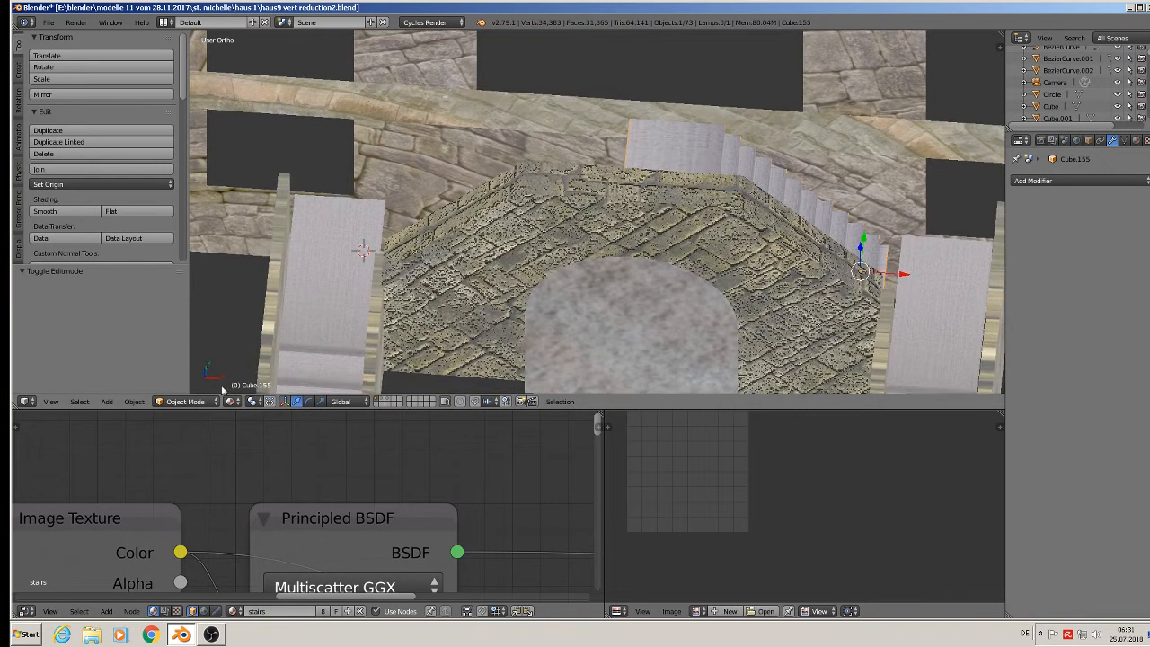
click(134, 402)
mouse_move(160, 312)
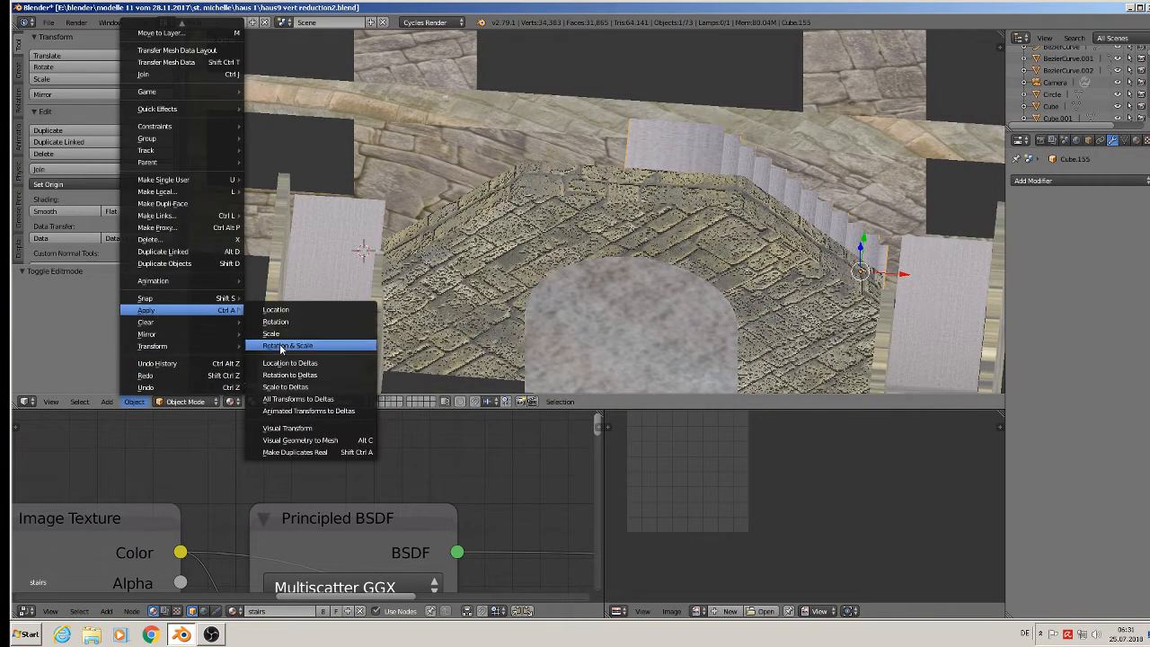
click(274, 345)
click(78, 185)
click(85, 212)
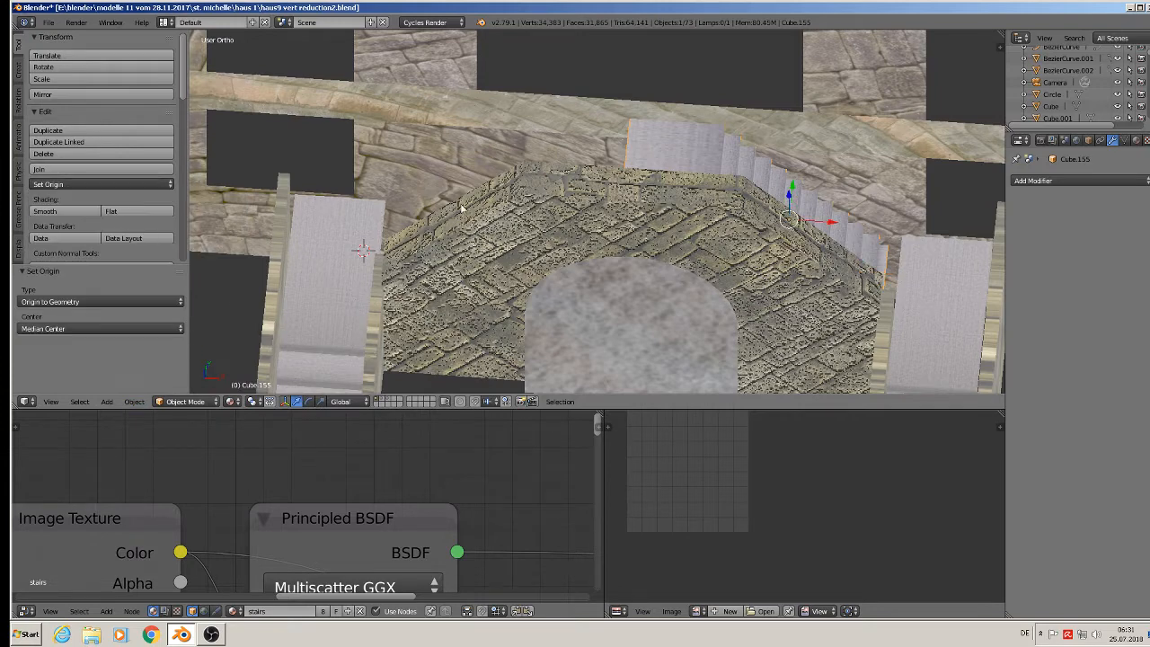
Mark seams on all edges of the stairs behind the arch and unwrap all their UVs
key(Tab)
key(a)
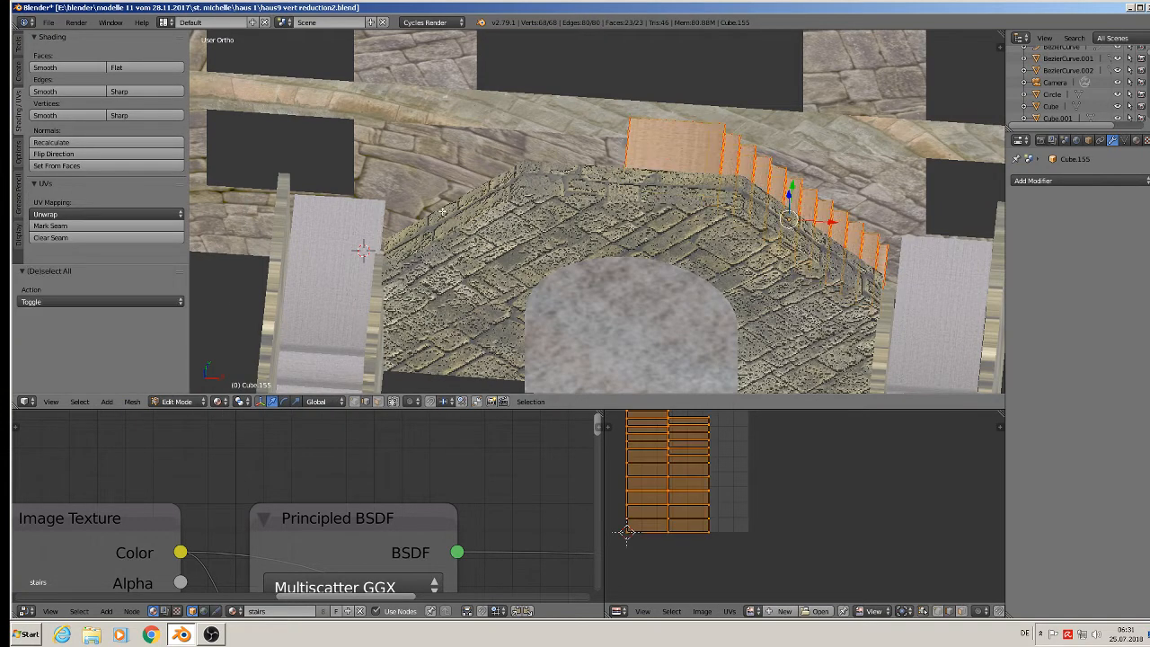
click(77, 228)
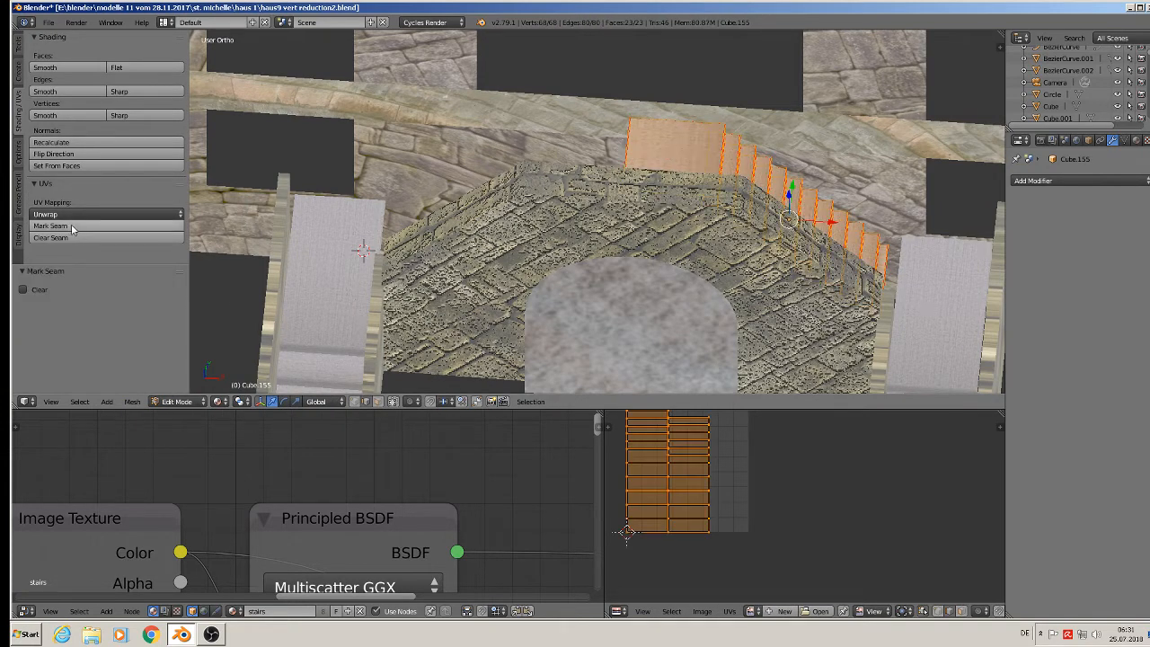
key(u)
click(449, 212)
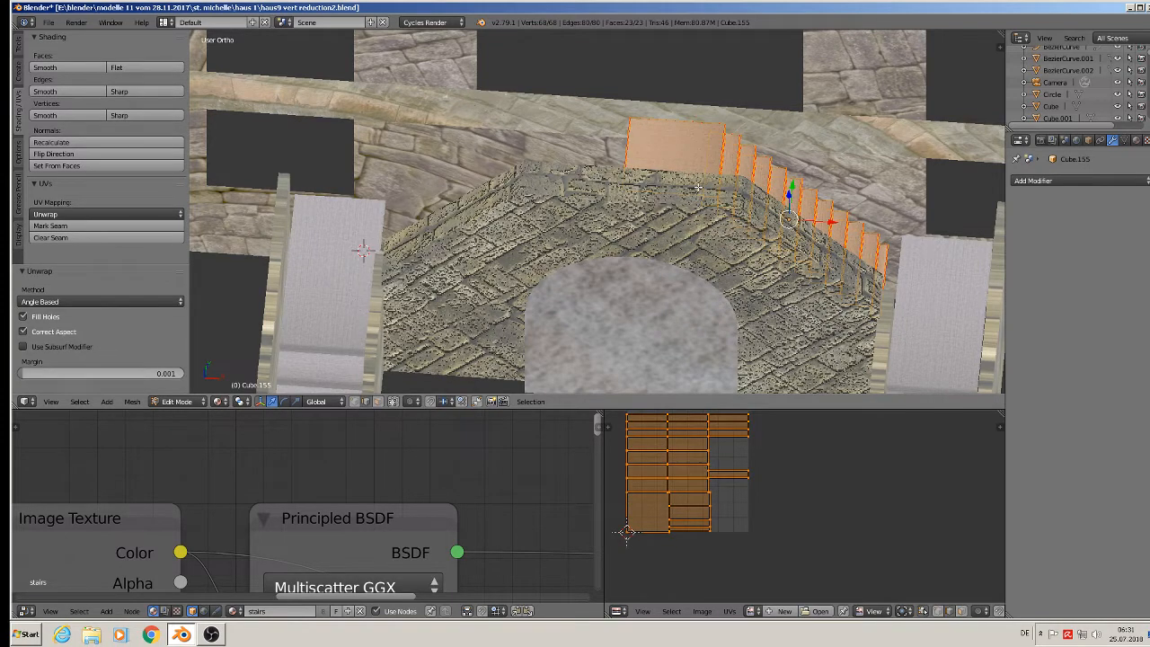
key(Tab)
Duplicate the stairs behind the arch, move the copy -0.189 along X and rotate it 180° about Z
key(shift+d)
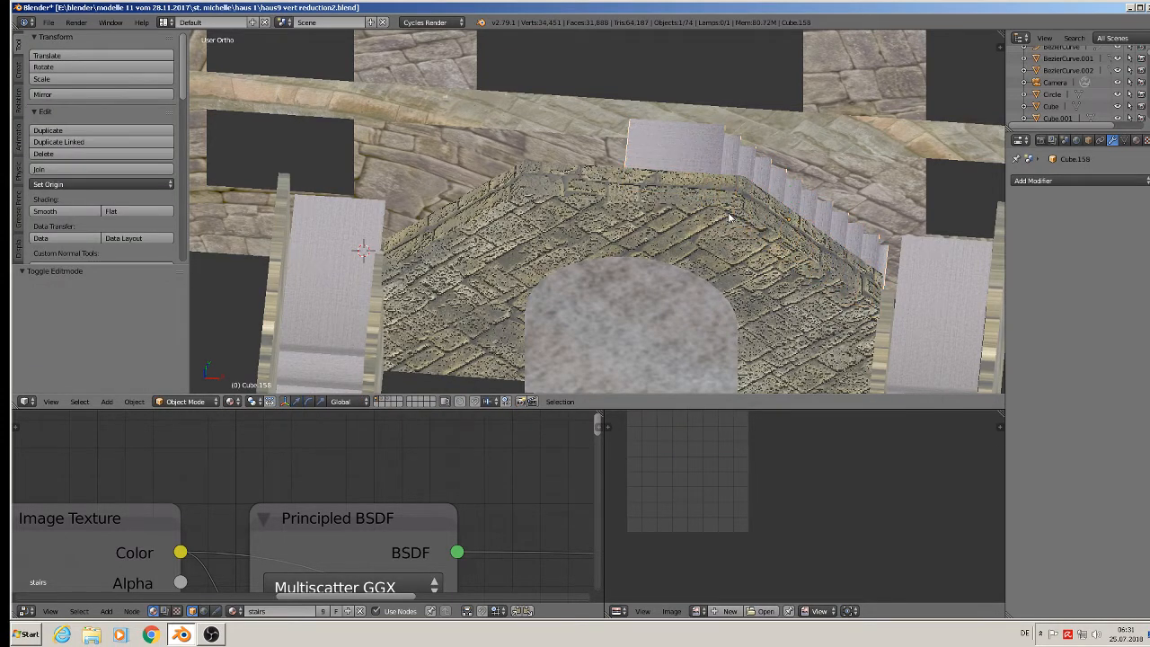
key(x)
click(603, 258)
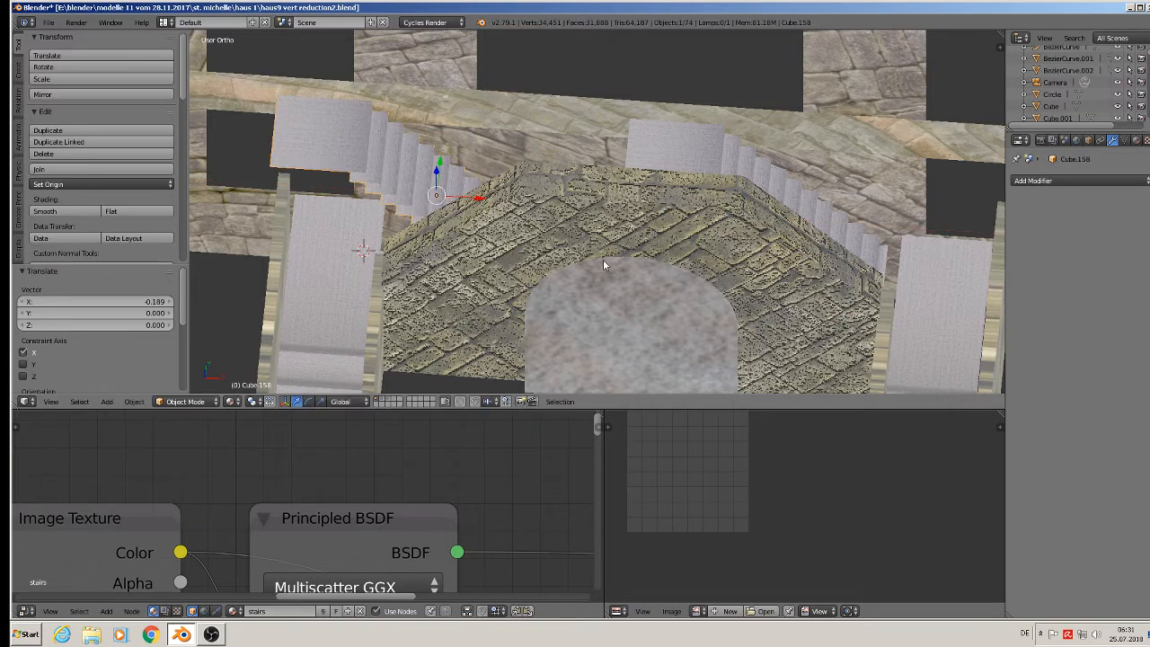
key(r)
key(z)
key(Escape)
text(rz180)
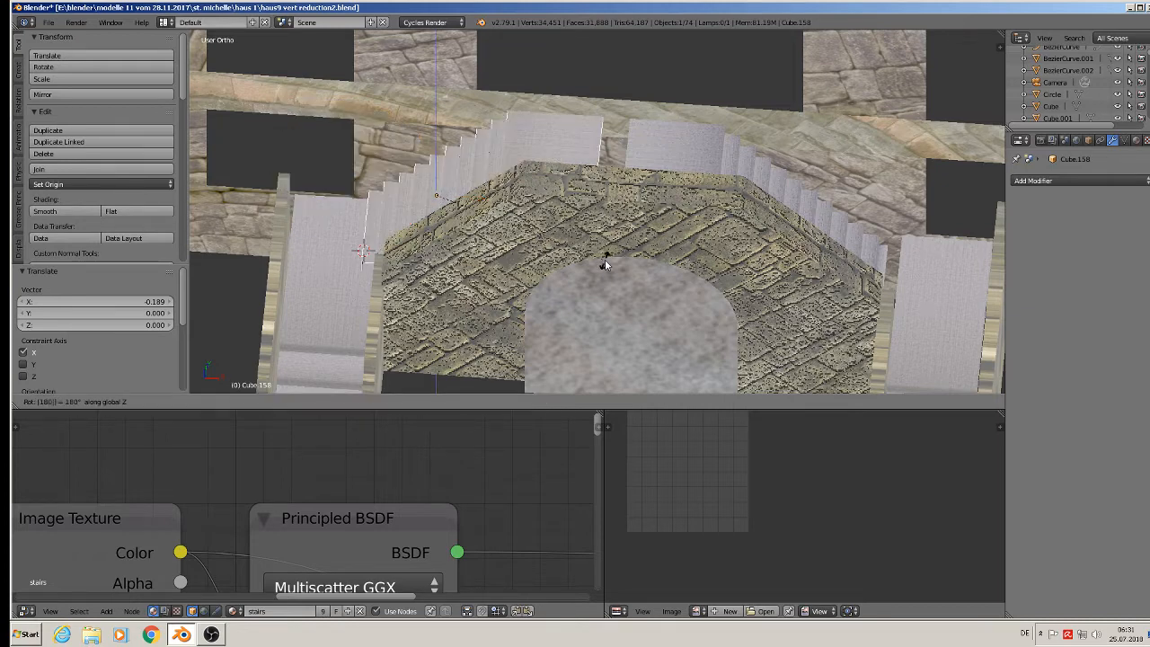
key(Return)
Move the rotated stairs copy 0.014 along X so that the two upper platforms meet
key(g)
key(x)
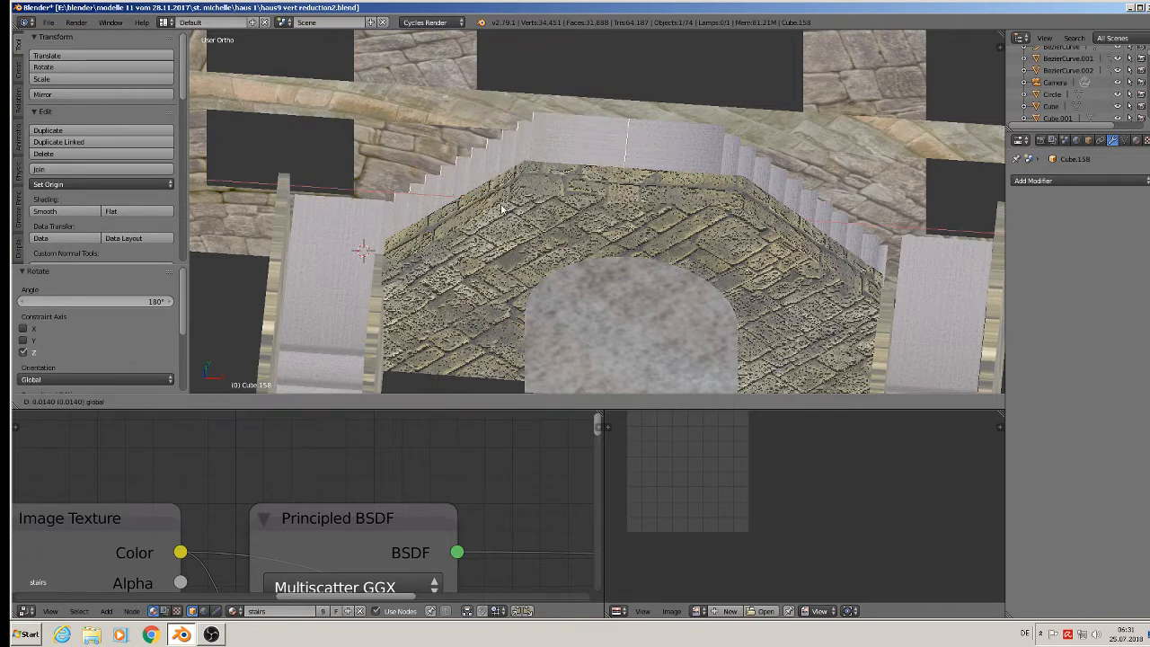
click(502, 209)
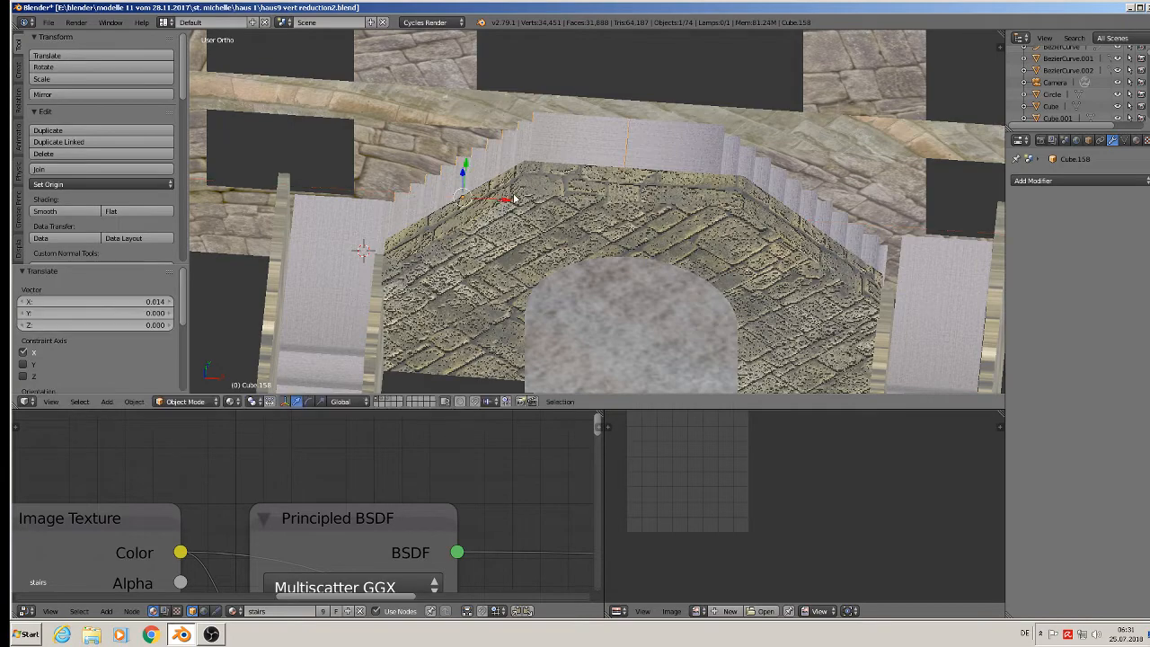
key(Tab)
key(Tab)
Deselect everything and examine the completed entrance stairs on the house from several angles and distances
key(a)
scroll(449, 190, down, 2)
middle_drag(450, 190, 445, 194)
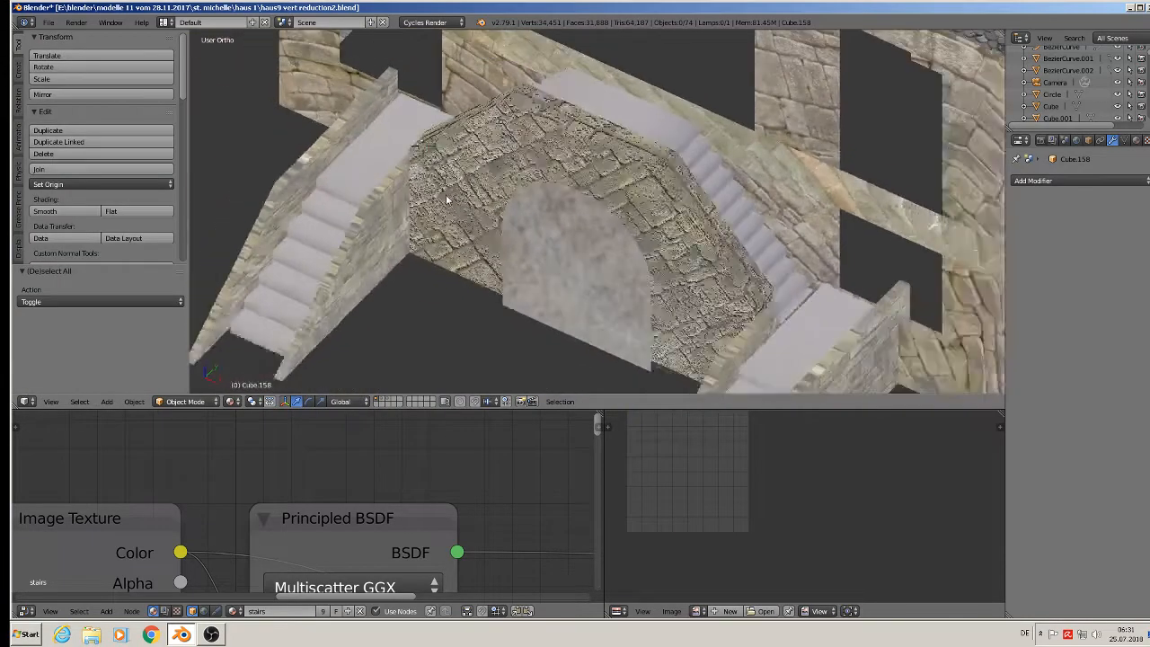
scroll(445, 194, down, 2)
scroll(468, 185, down, 5)
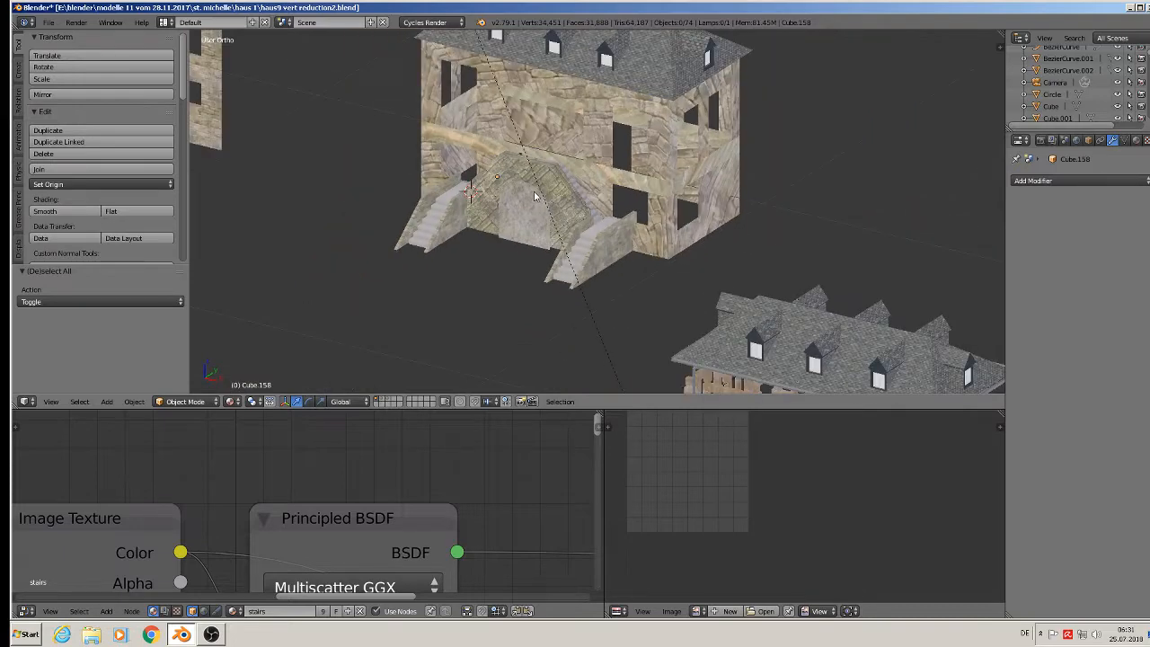
middle_drag(494, 251, 583, 255)
scroll(569, 241, down, 4)
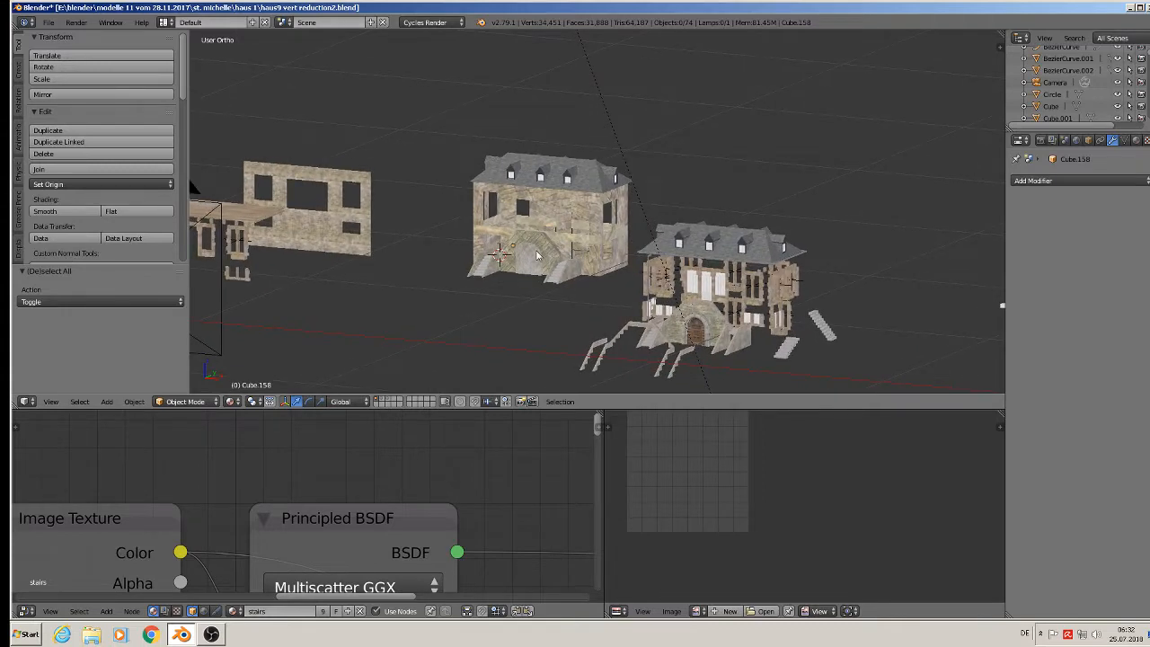
scroll(538, 255, up, 6)
scroll(500, 205, up, 1)
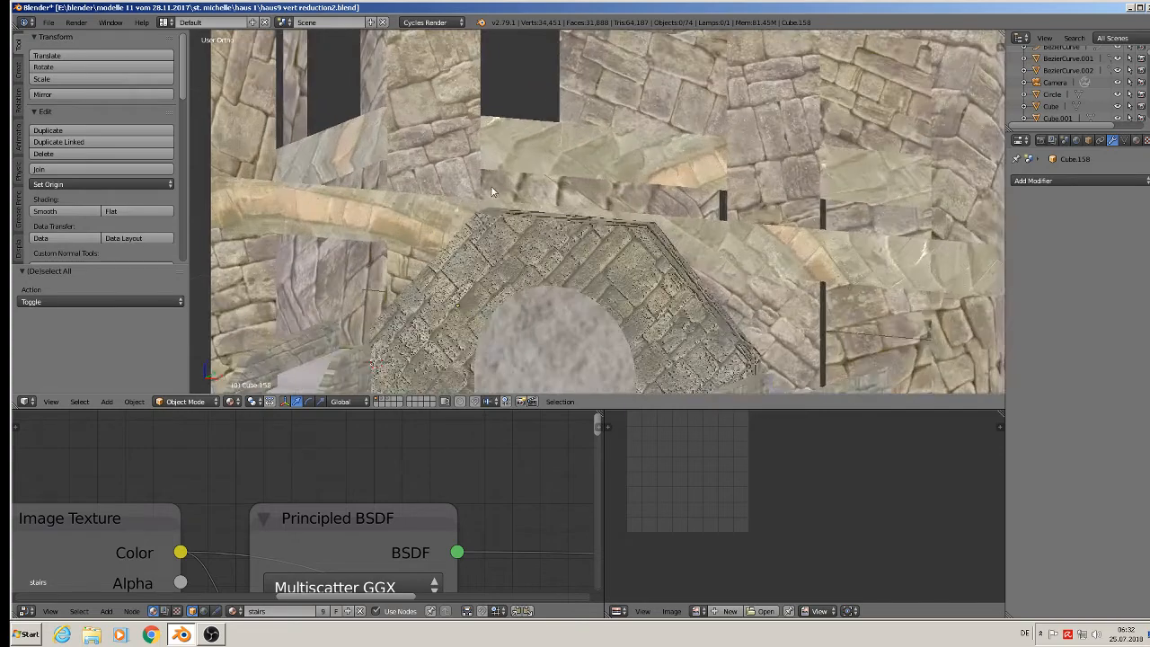
Extrude the borders of the five front wall window openings 0.023 along Y and fill the recesses with faces
scroll(498, 195, down, 1)
right_click(470, 159)
shift+middle_drag(470, 159, 492, 188)
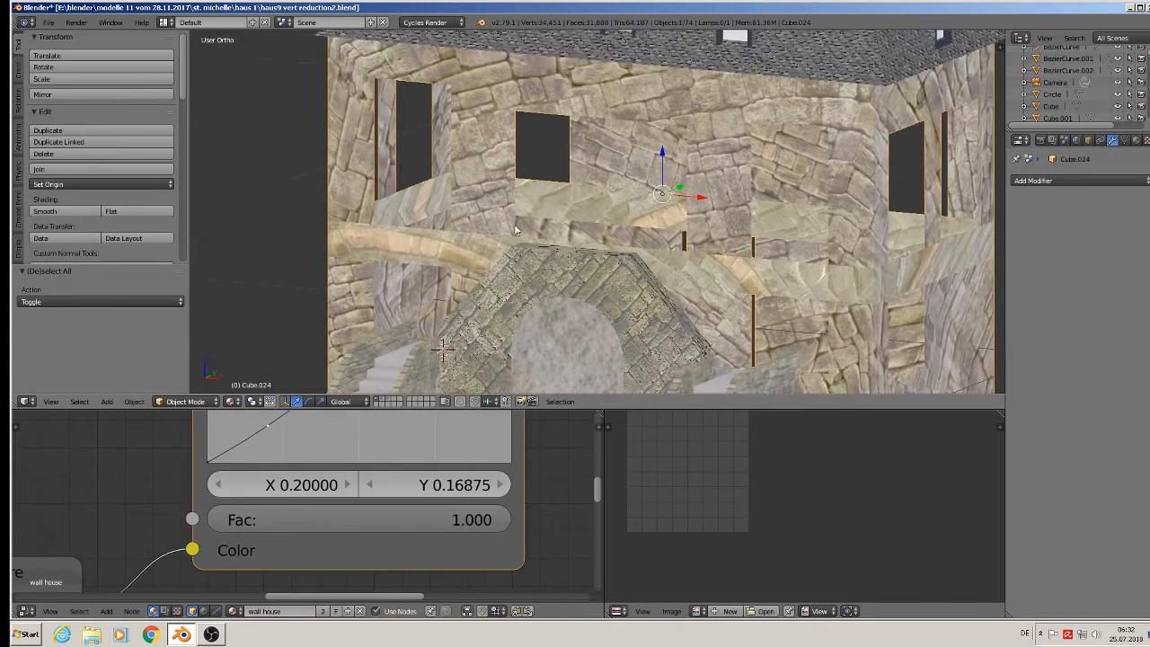
key(Tab)
right_click(417, 83)
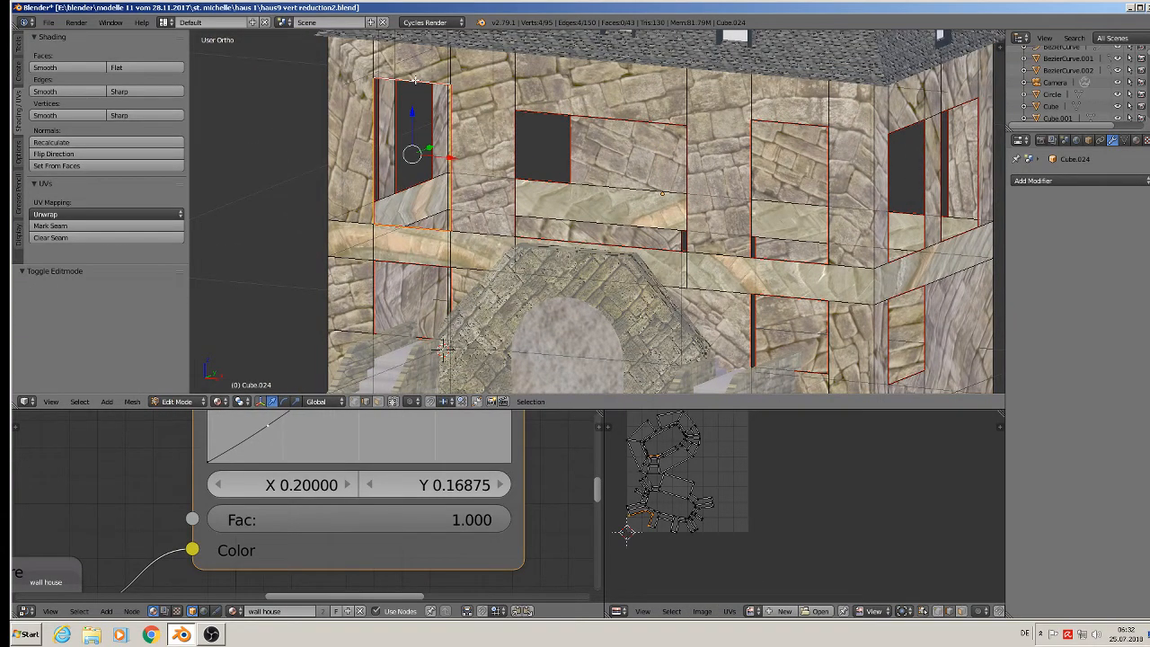
middle_drag(417, 82, 422, 155)
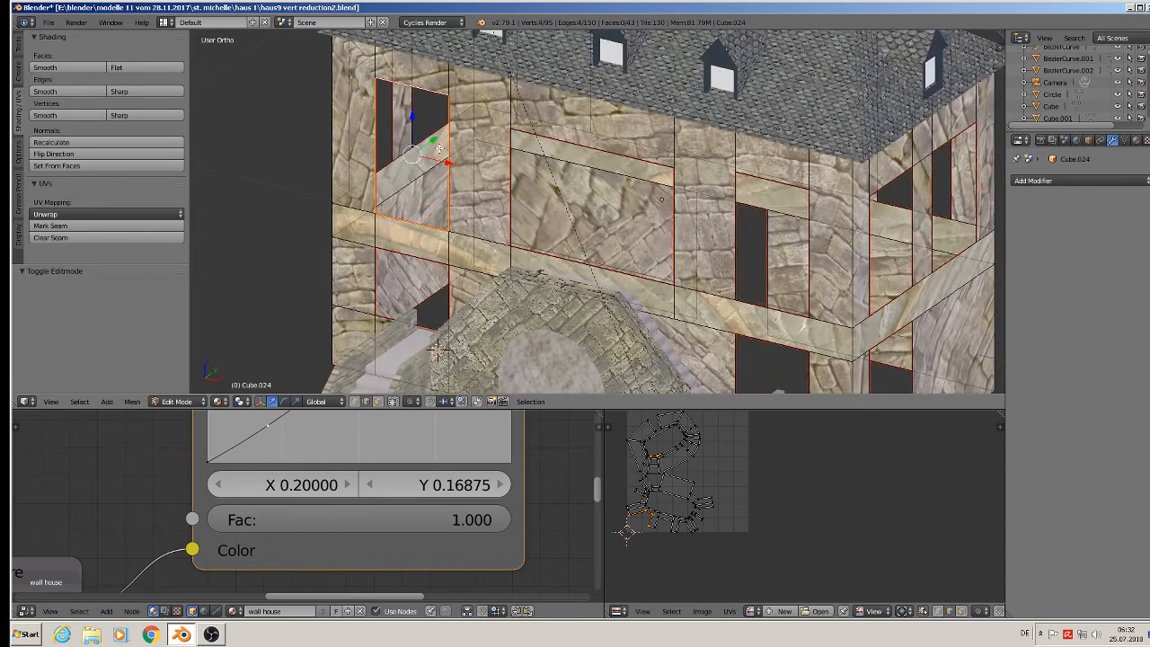
shift+right_click(756, 177)
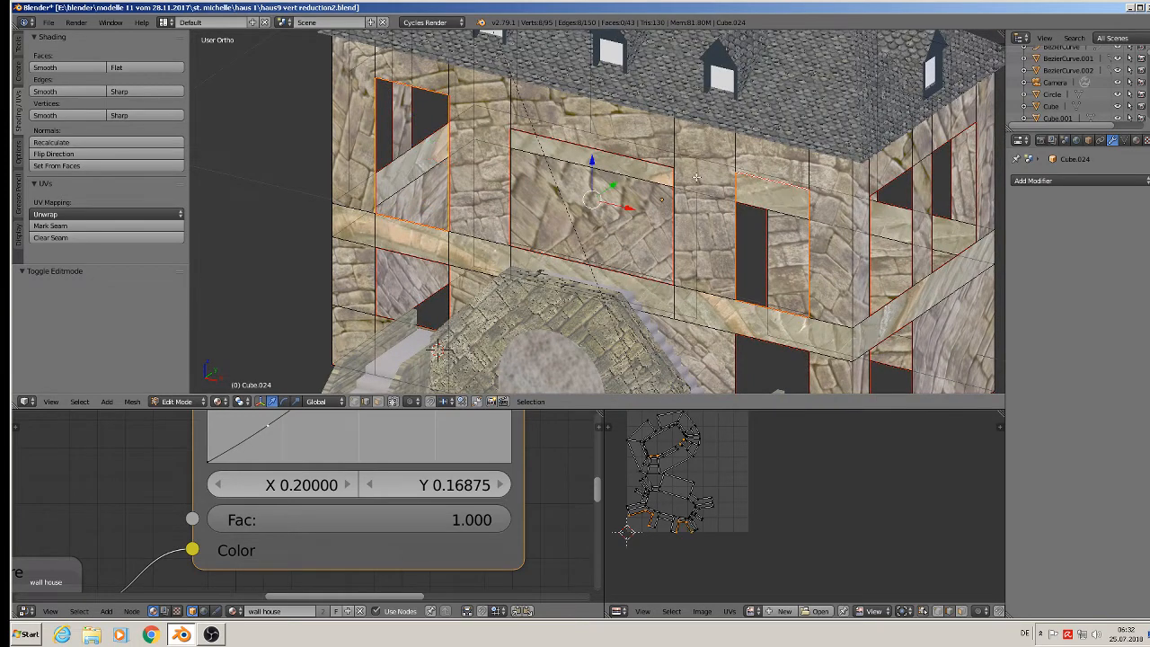
shift+right_click(635, 158)
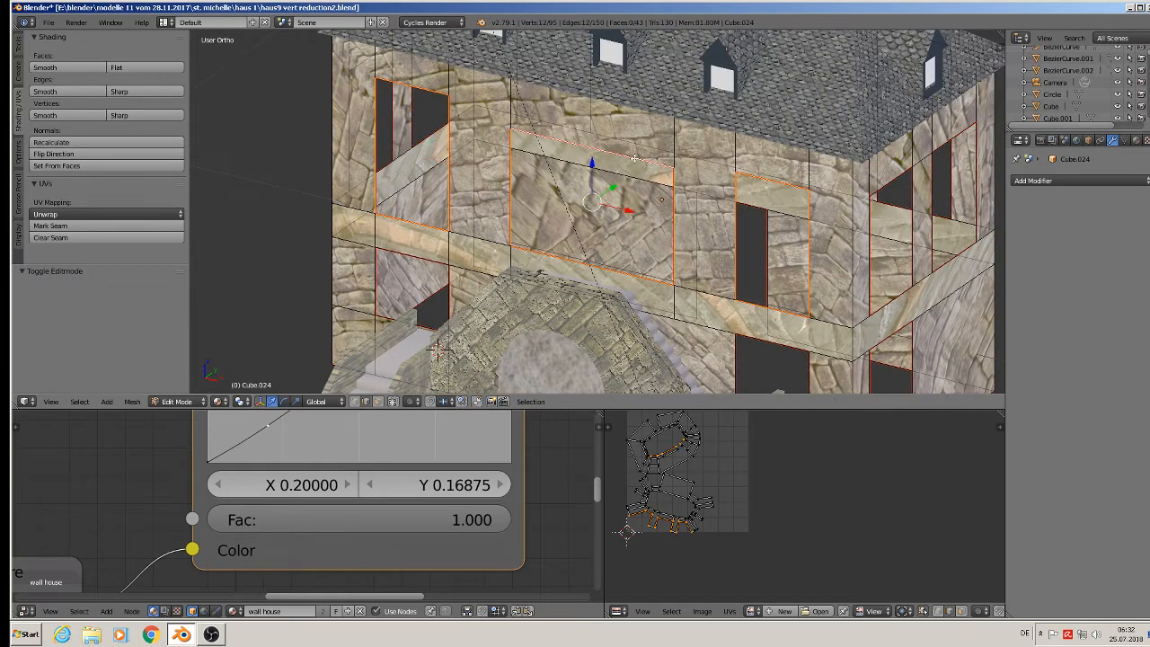
shift+right_click(761, 342)
shift+right_click(416, 256)
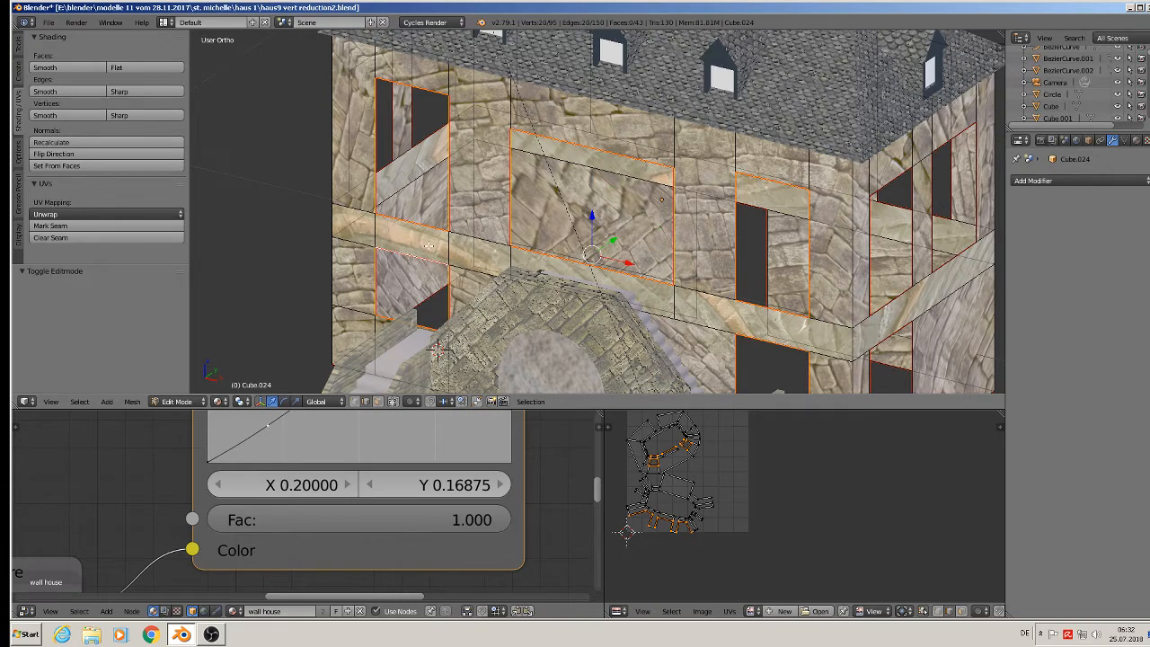
key(e)
key(Escape)
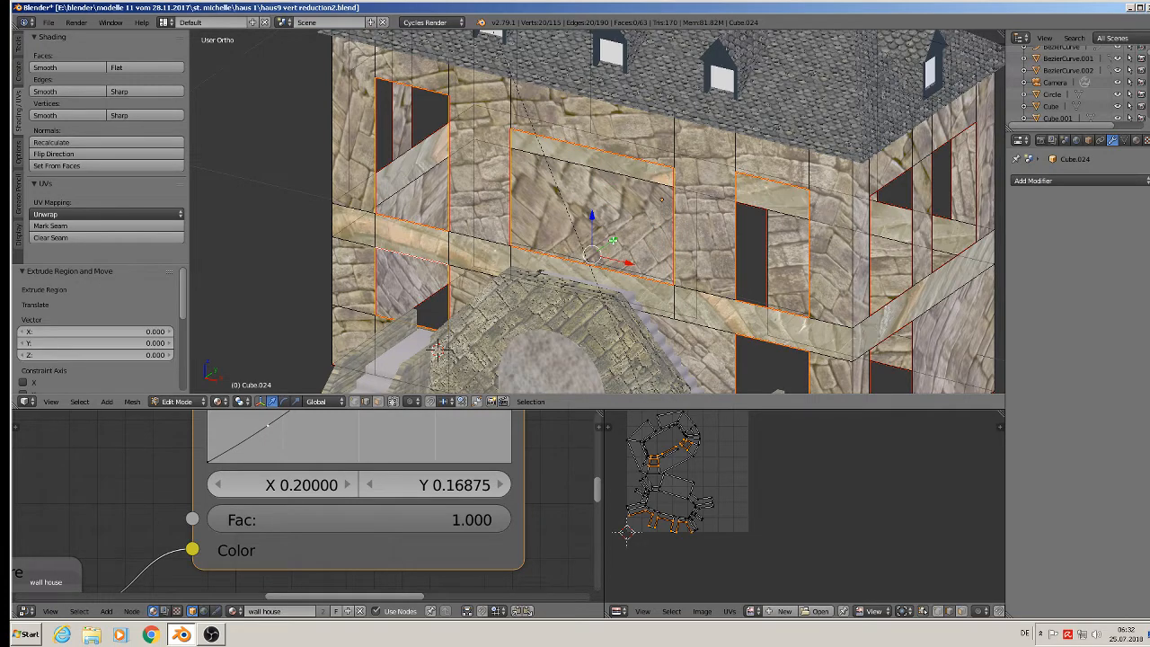
key(g)
key(y)
click(624, 232)
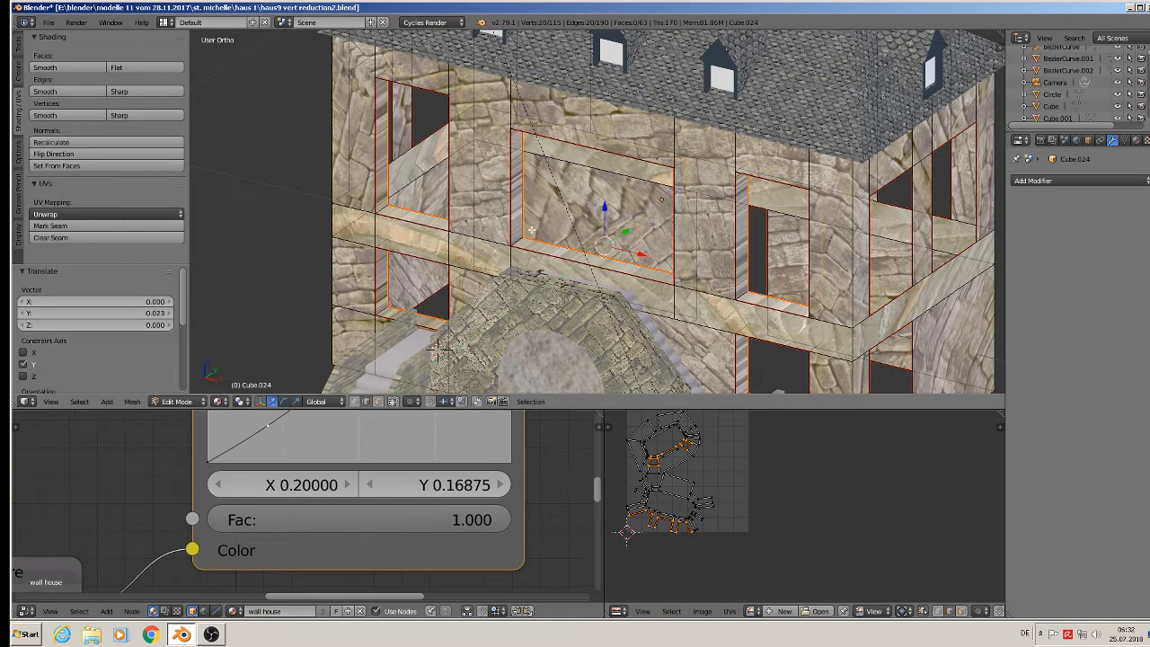
key(f)
key(Tab)
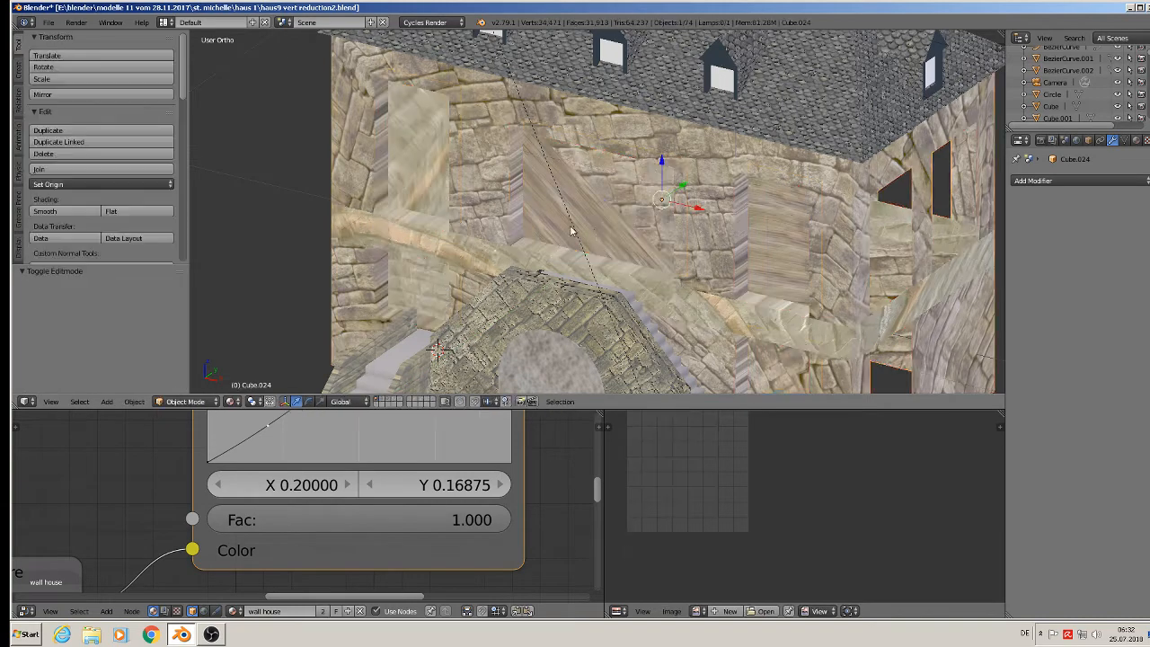
Extrude the borders of the three window openings in the right side wall -0.025 along X and fill the recesses with faces
scroll(615, 237, down, 4)
middle_drag(714, 248, 672, 245)
scroll(672, 245, up, 2)
key(Tab)
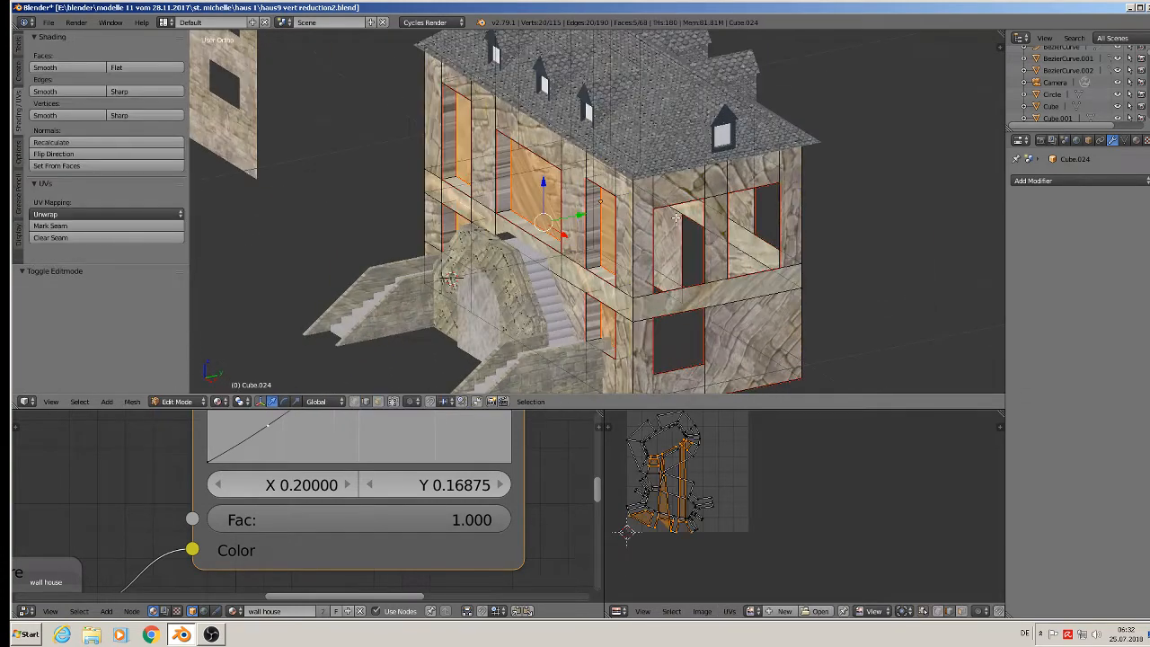
alt+right_click(679, 205)
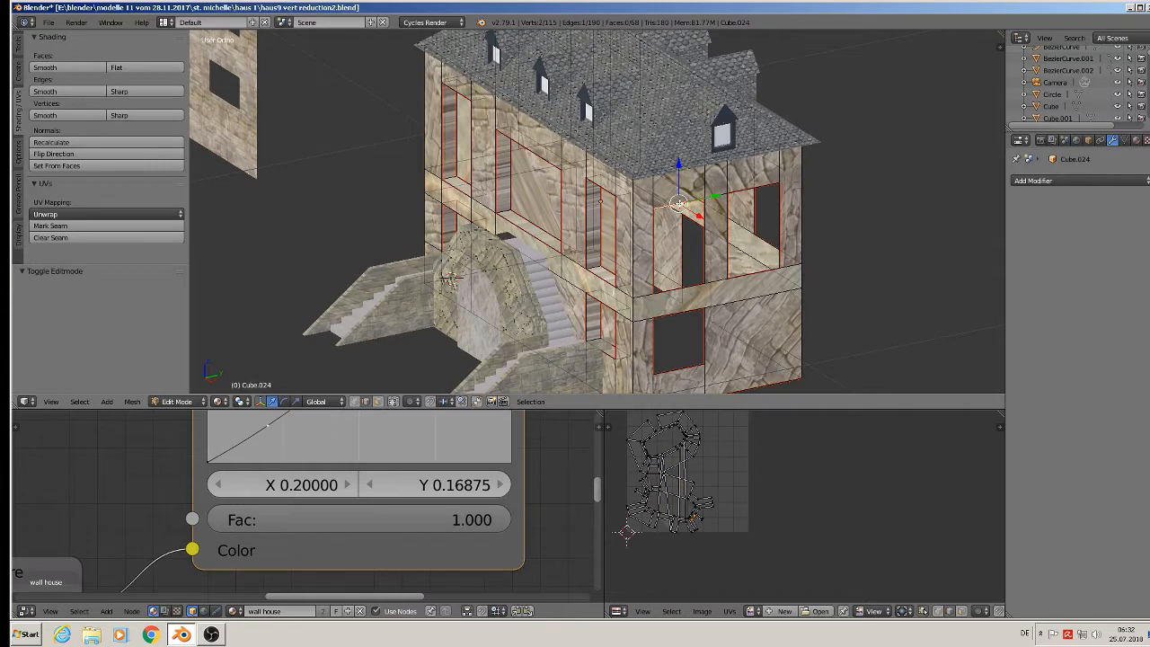
alt+shift+right_click(753, 189)
alt+shift+right_click(689, 313)
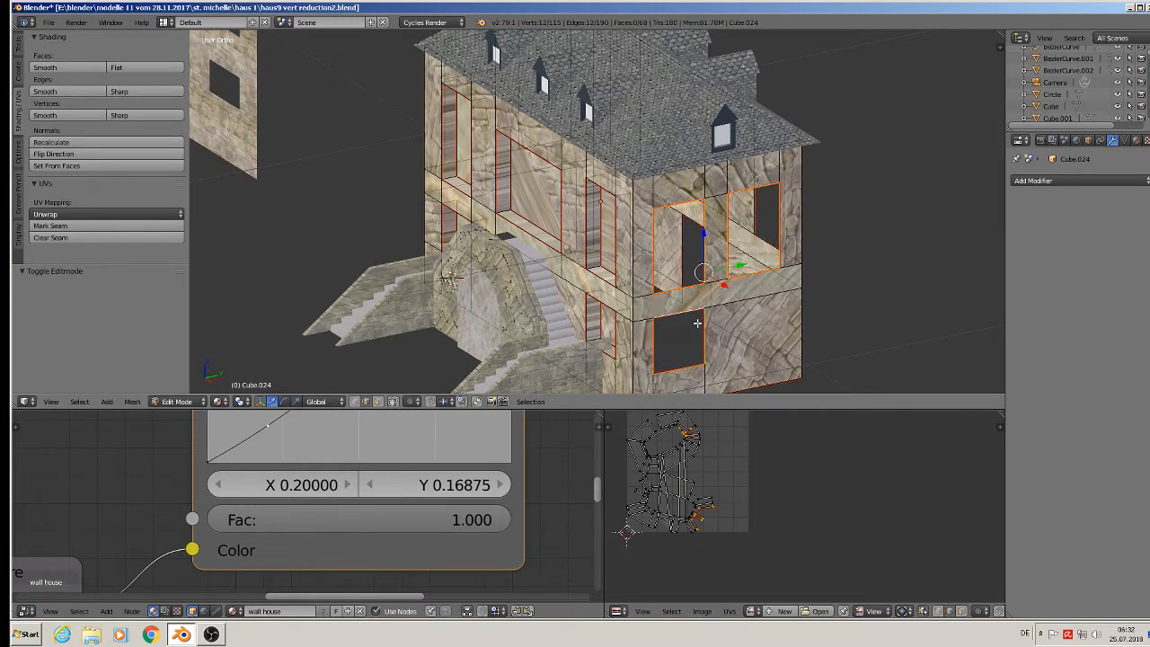
key(e)
right_click(717, 294)
key(f)
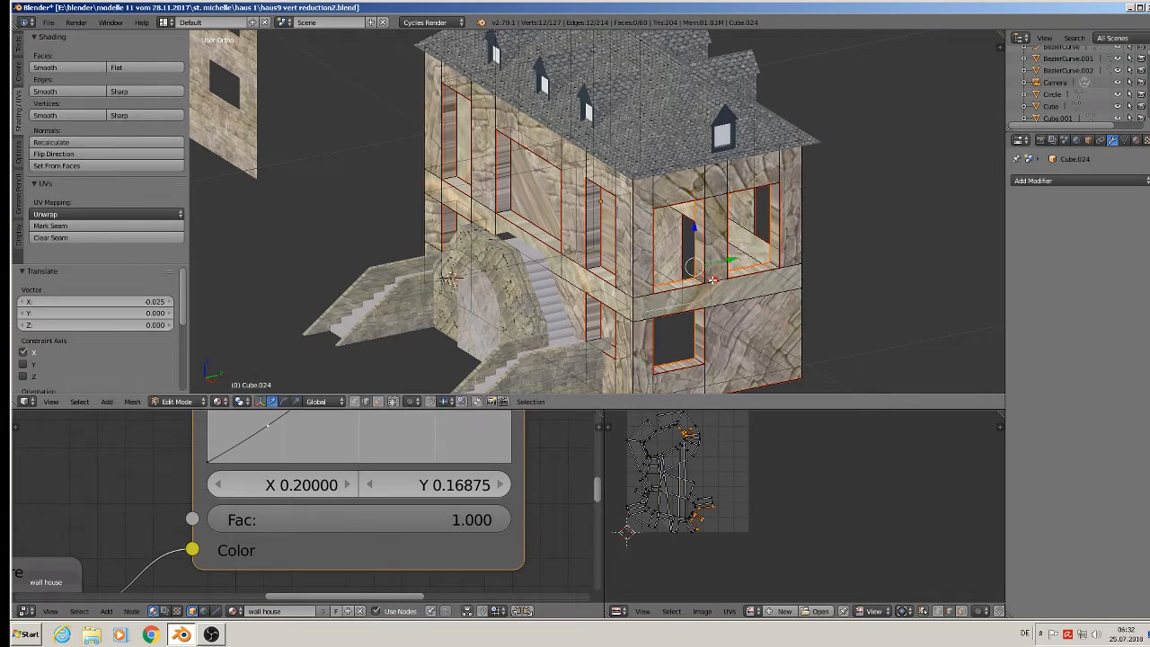
middle_drag(751, 244, 627, 234)
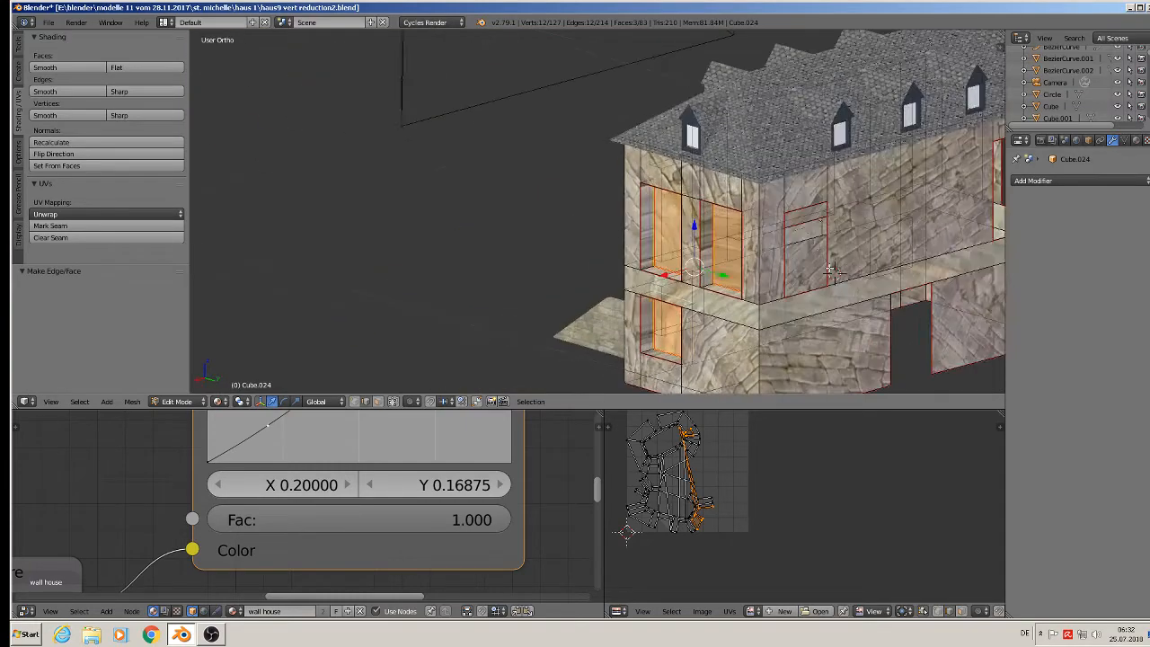
Extrude the borders of the three openings in the back wall about -0.025 along Y and fill the recesses with faces
shift+middle_drag(831, 268, 635, 196)
right_click(611, 139)
alt+right_click(617, 128)
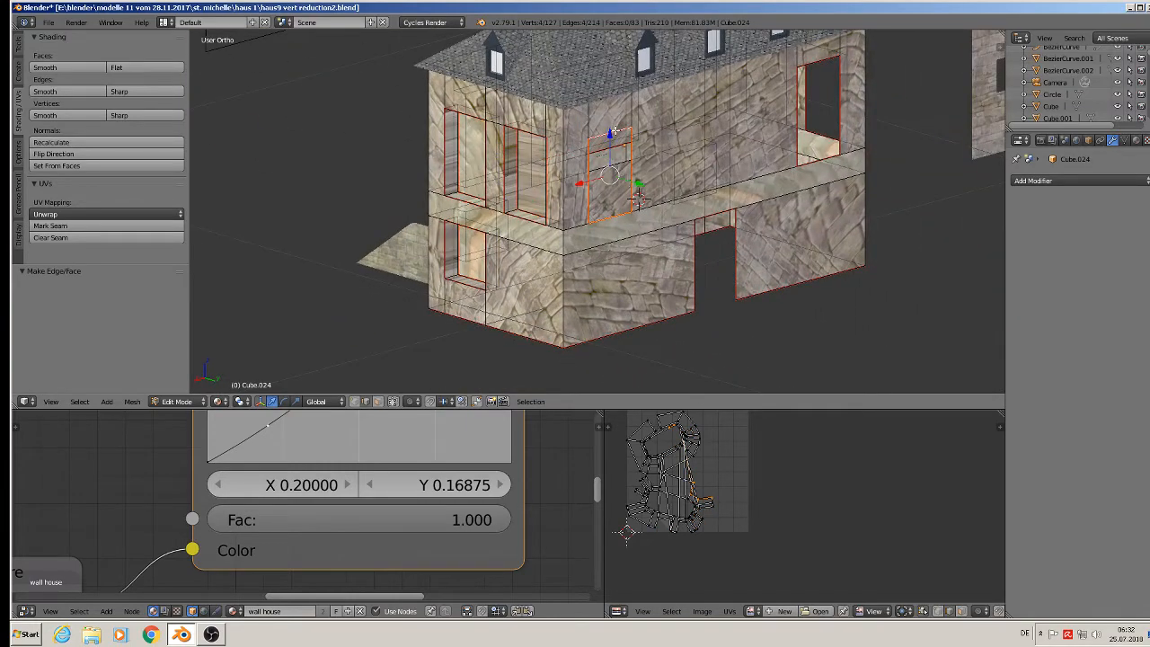
alt+shift+right_click(717, 215)
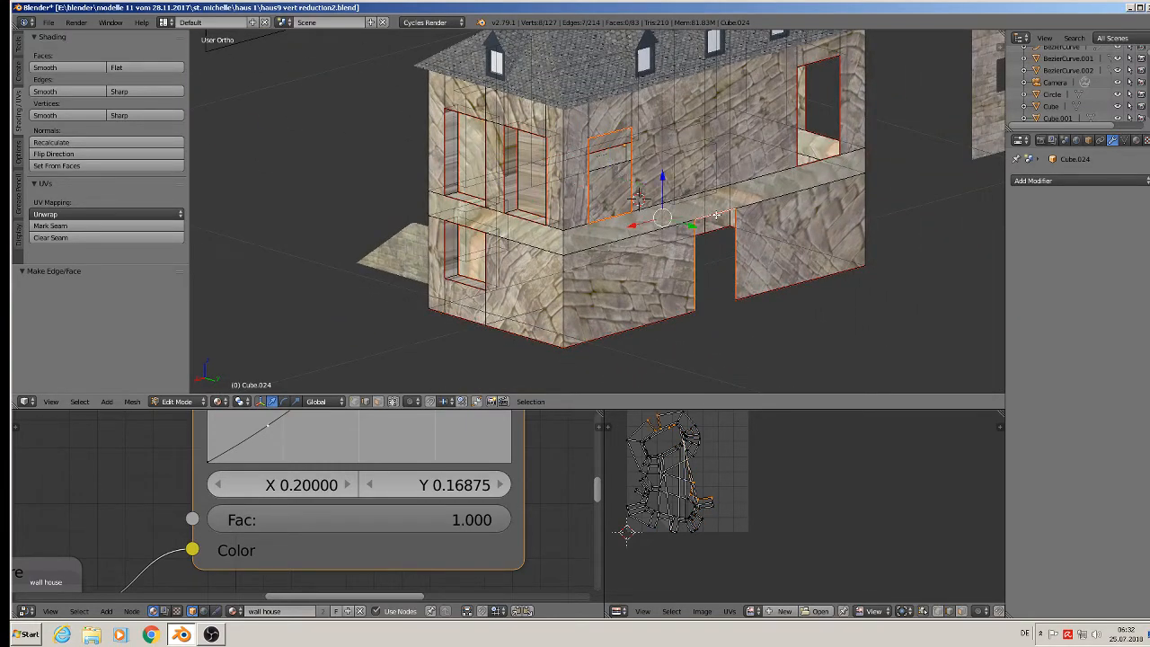
alt+shift+right_click(813, 63)
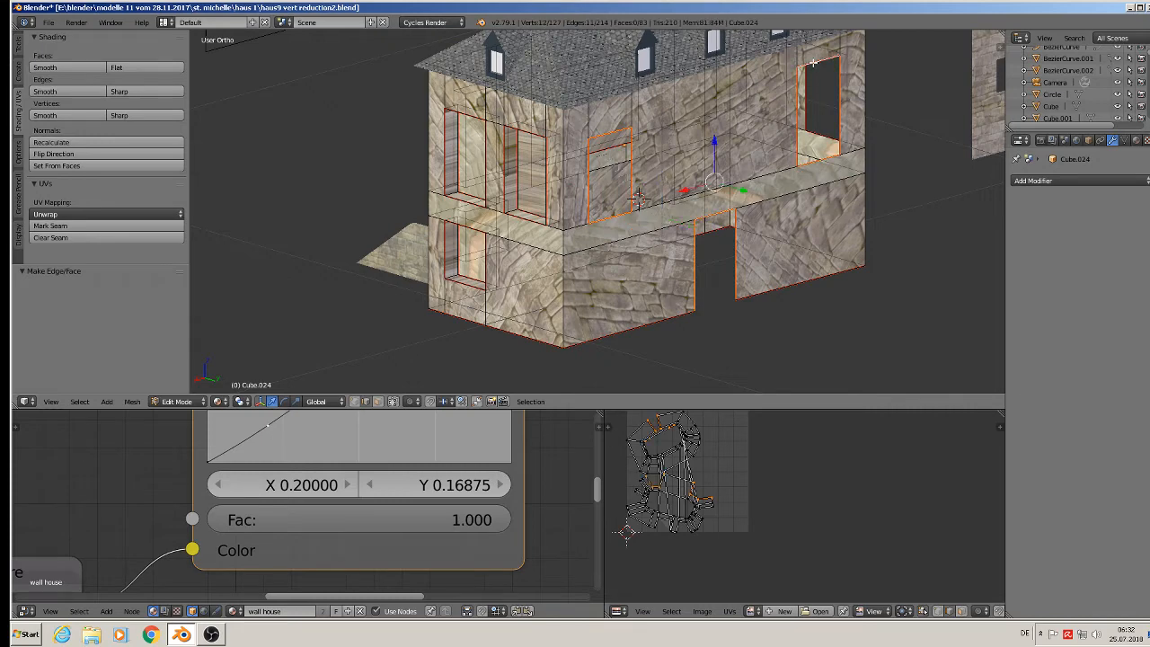
key(e)
right_click(725, 298)
key(g)
key(y)
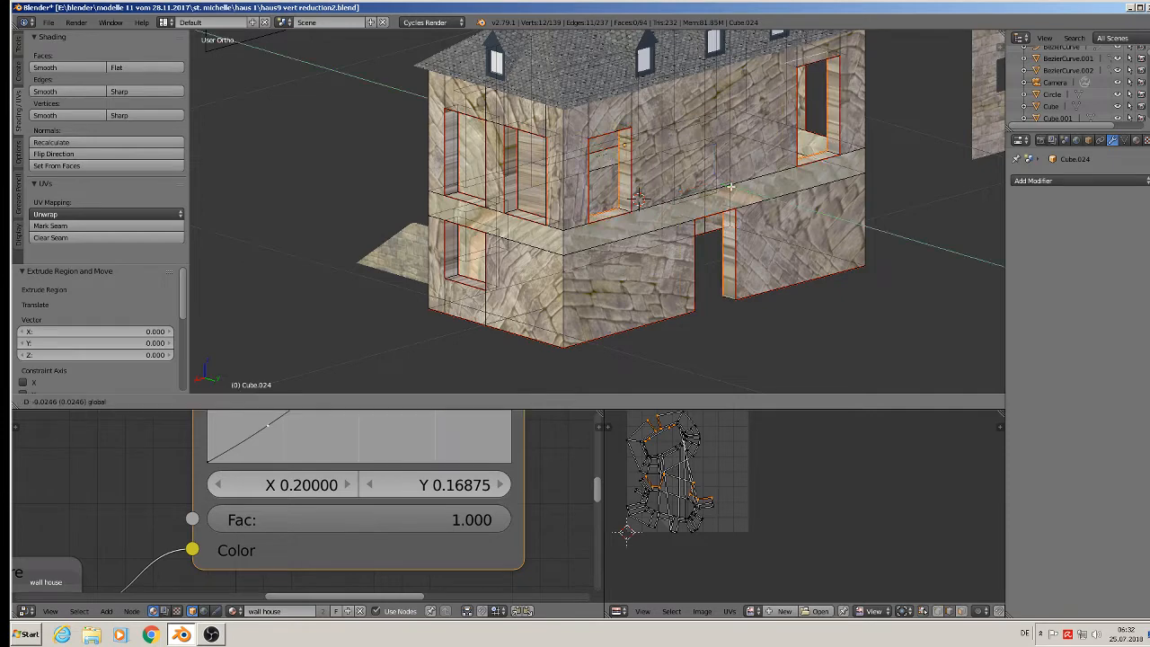
click(639, 195)
key(f)
Extrude the borders of the two window openings in the remaining side wall 0.024 along X and fill the recesses with faces
scroll(781, 209, down, 3)
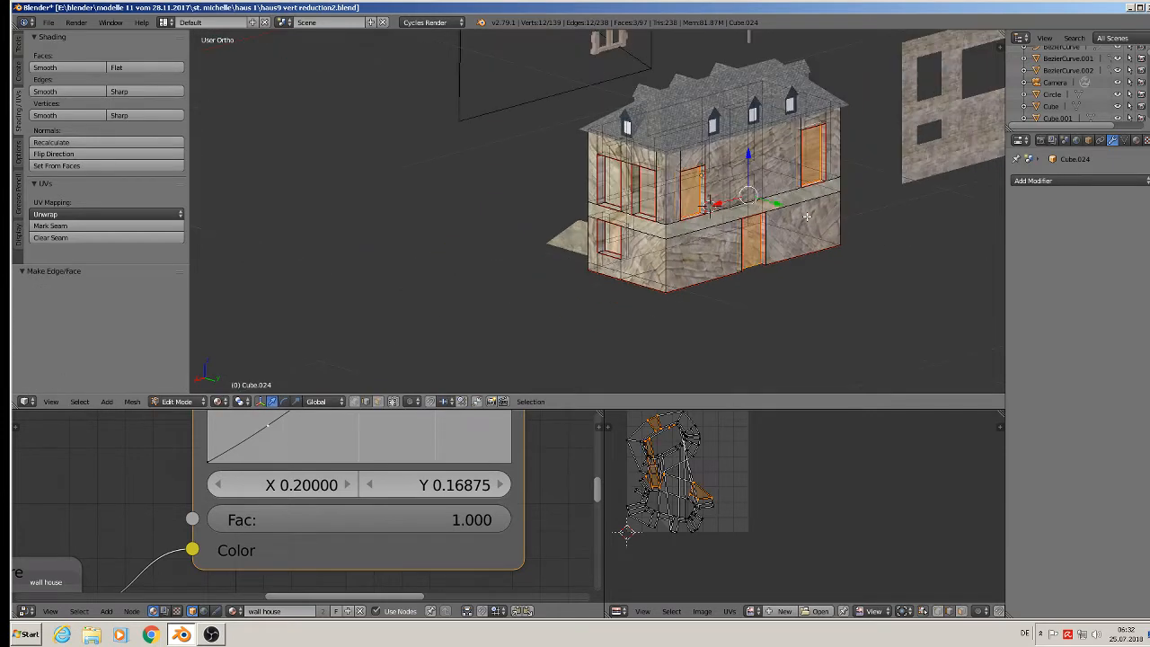
middle_drag(854, 214, 613, 219)
scroll(622, 220, up, 1)
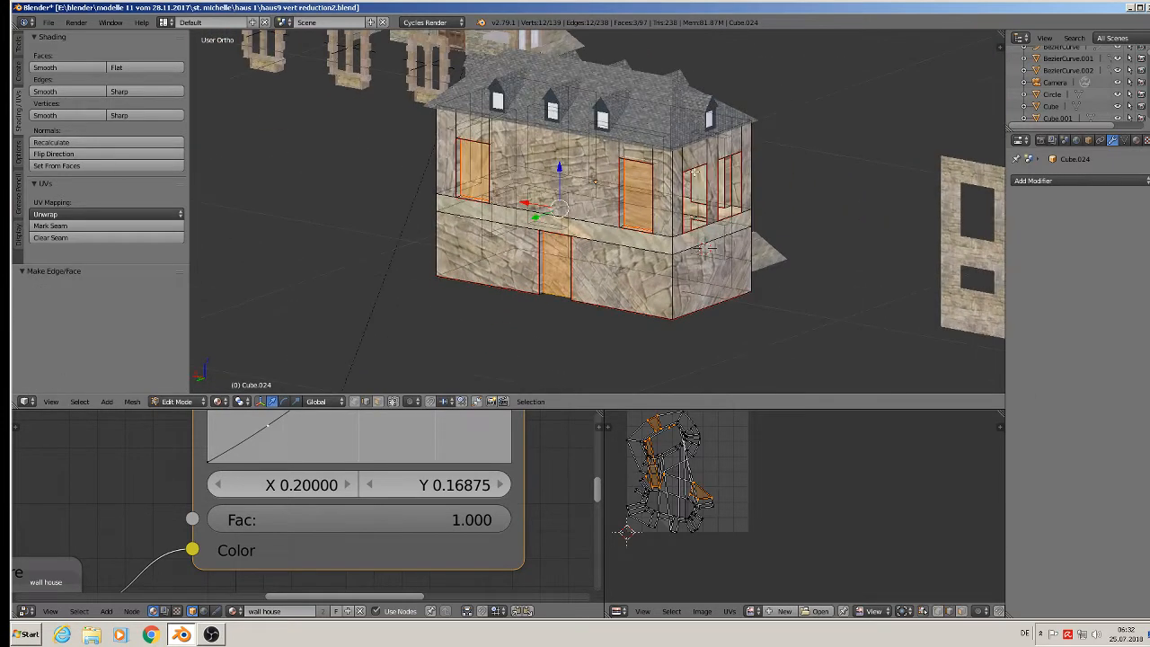
alt+right_click(694, 169)
alt+shift+right_click(740, 154)
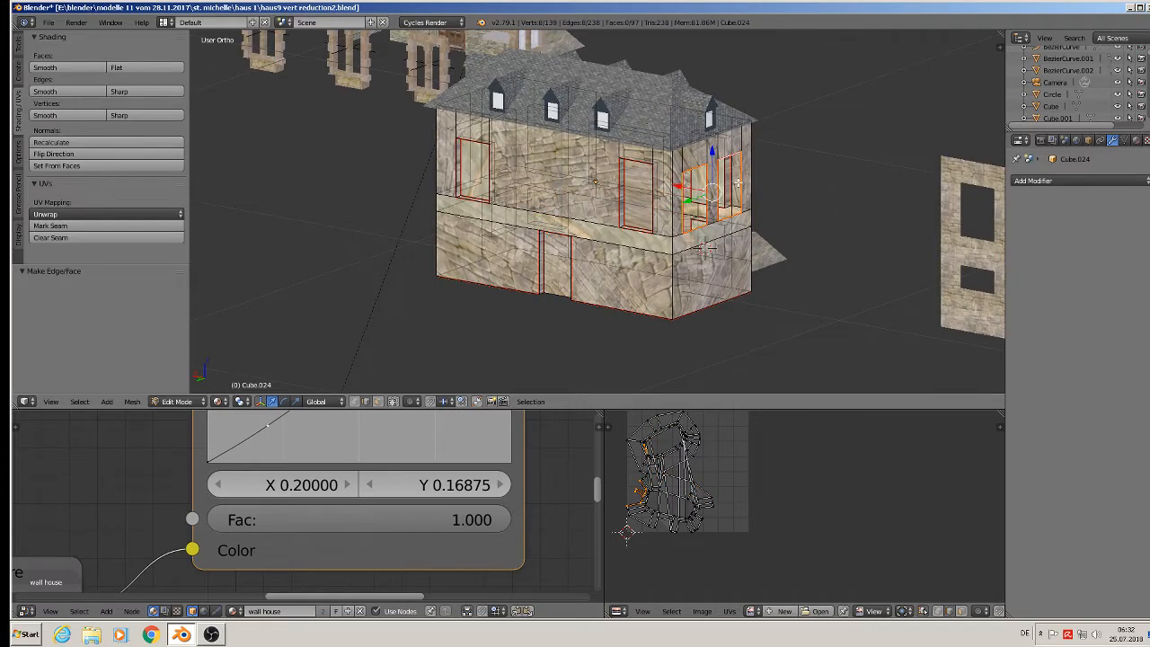
key(e)
drag(679, 187, 672, 185)
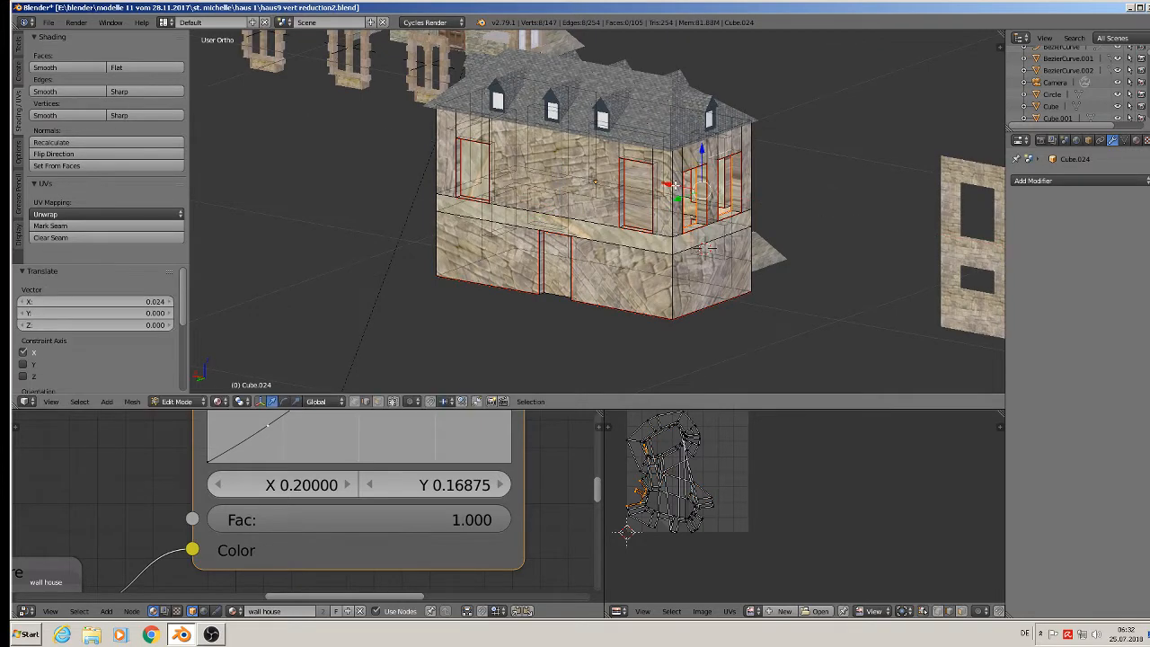
Leave mesh editing and examine the recessed front windows and entrance stairs from several angles and distances
key(Tab)
middle_drag(672, 185, 221, 238)
scroll(557, 236, up, 6)
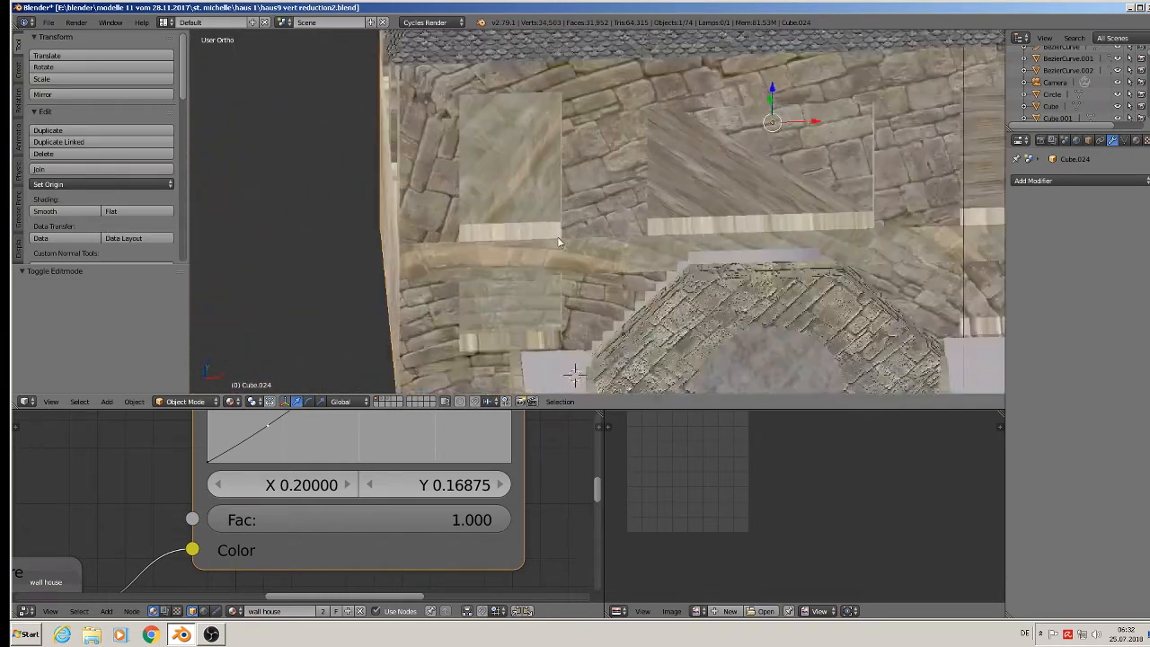
scroll(549, 238, down, 6)
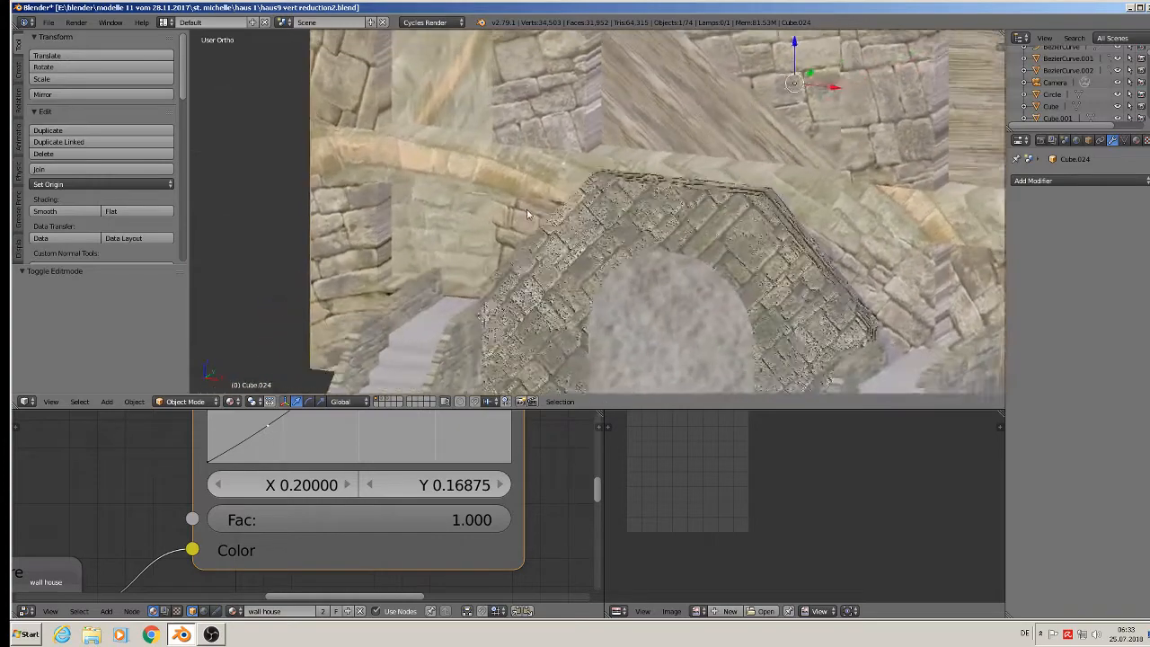
middle_drag(528, 214, 571, 209)
scroll(570, 208, down, 2)
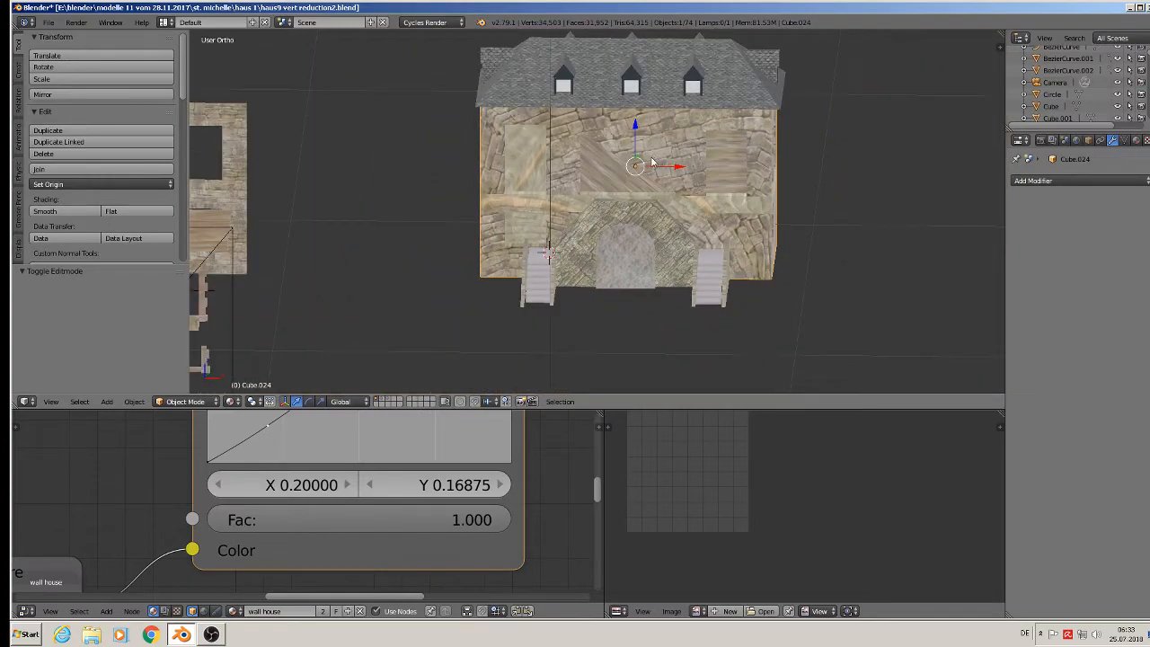
middle_drag(653, 163, 627, 171)
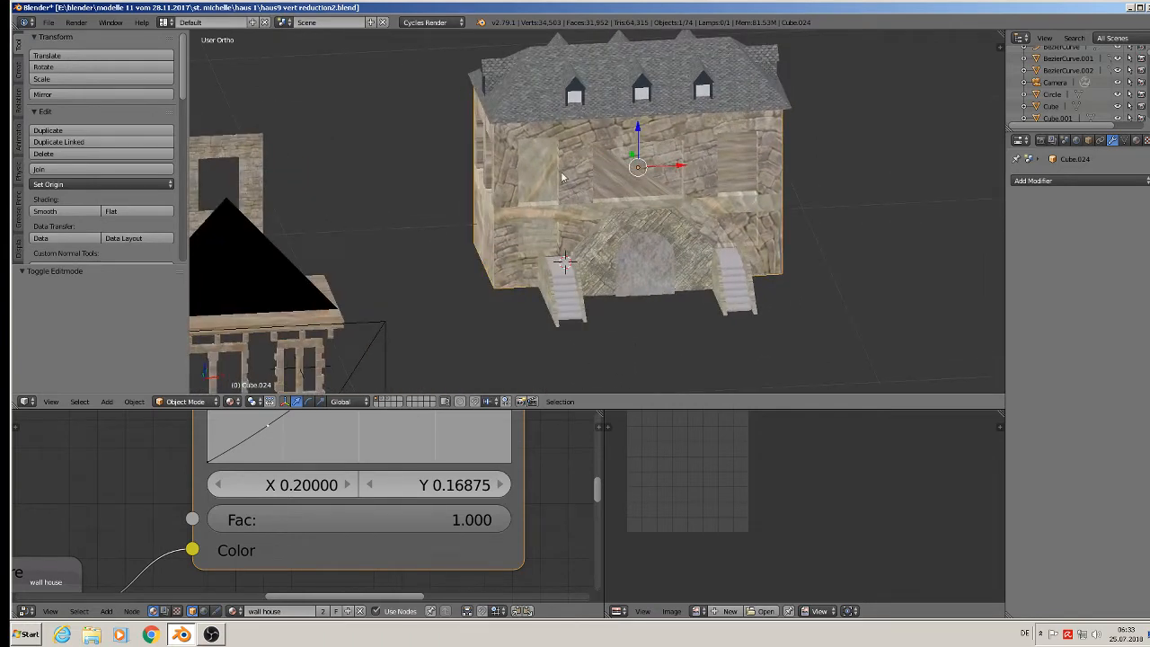
Duplicate the low-poly house's roof, walls and all stair parts together and move the copy 0.779 along X
right_click(662, 96)
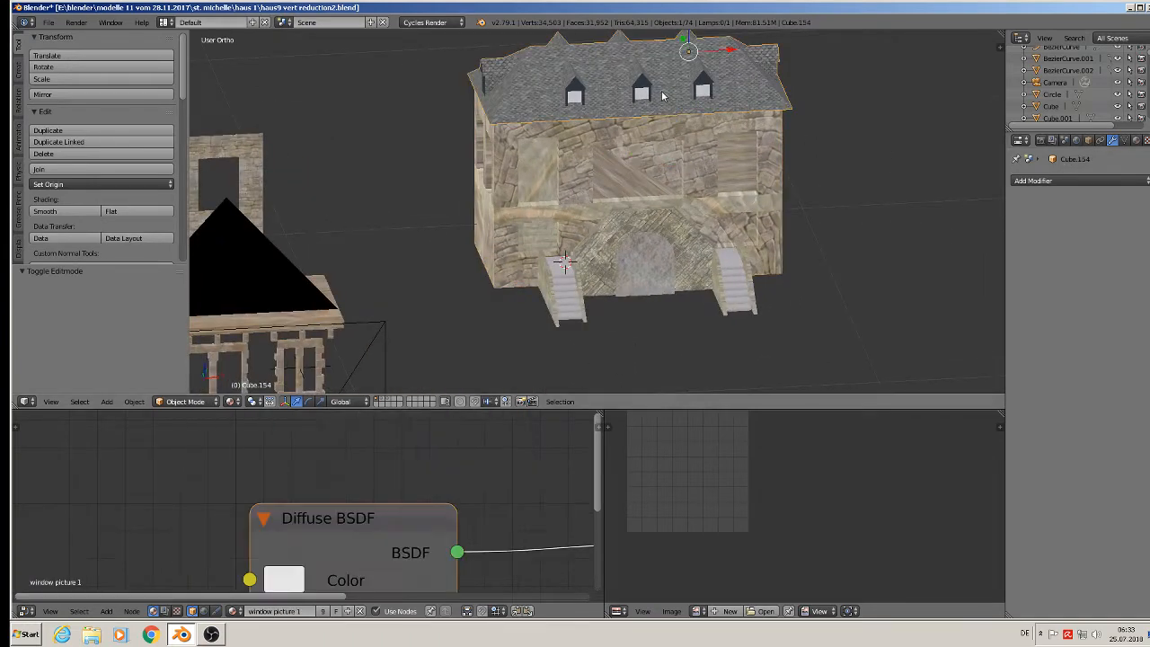
right_click(633, 168)
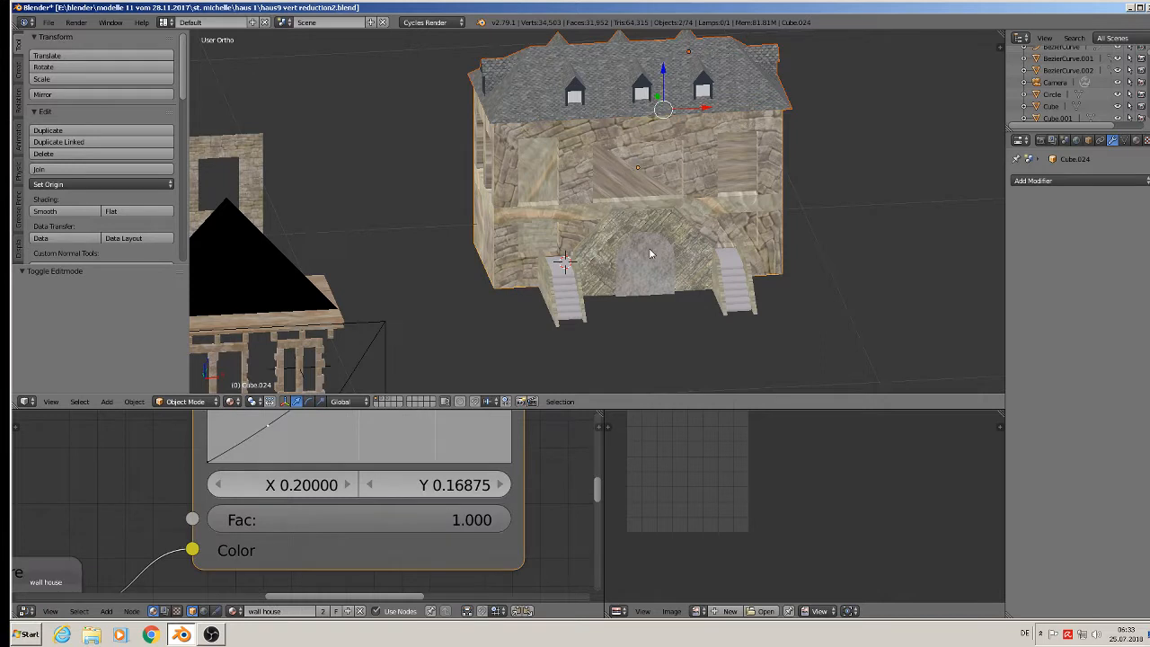
right_click(568, 289)
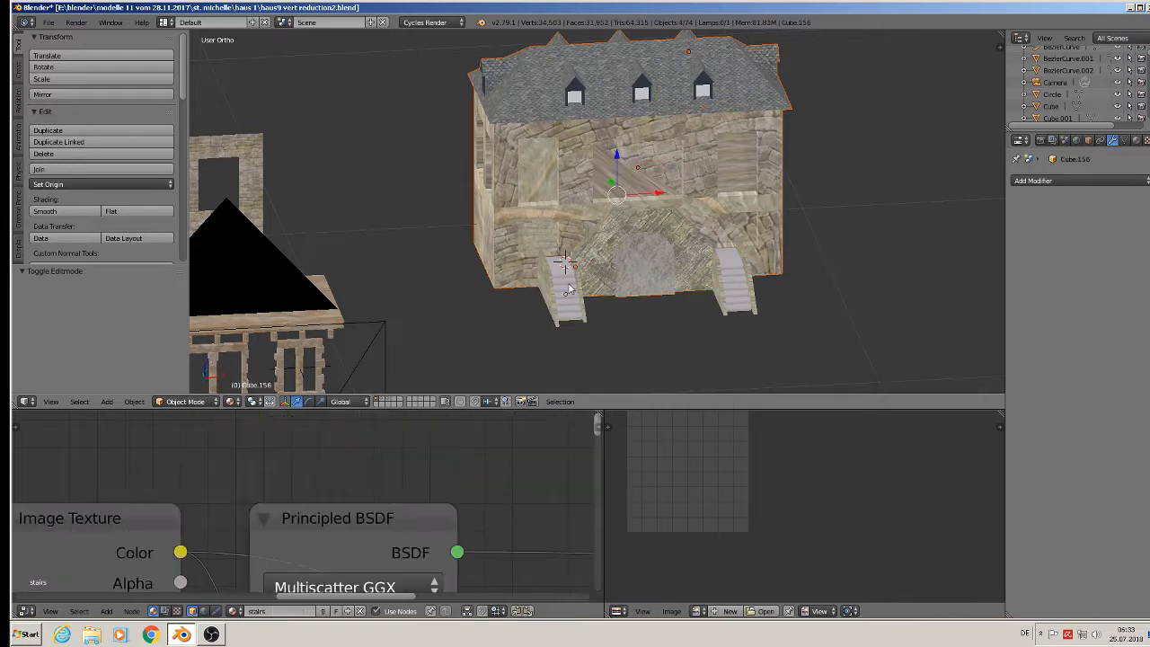
right_click(723, 285)
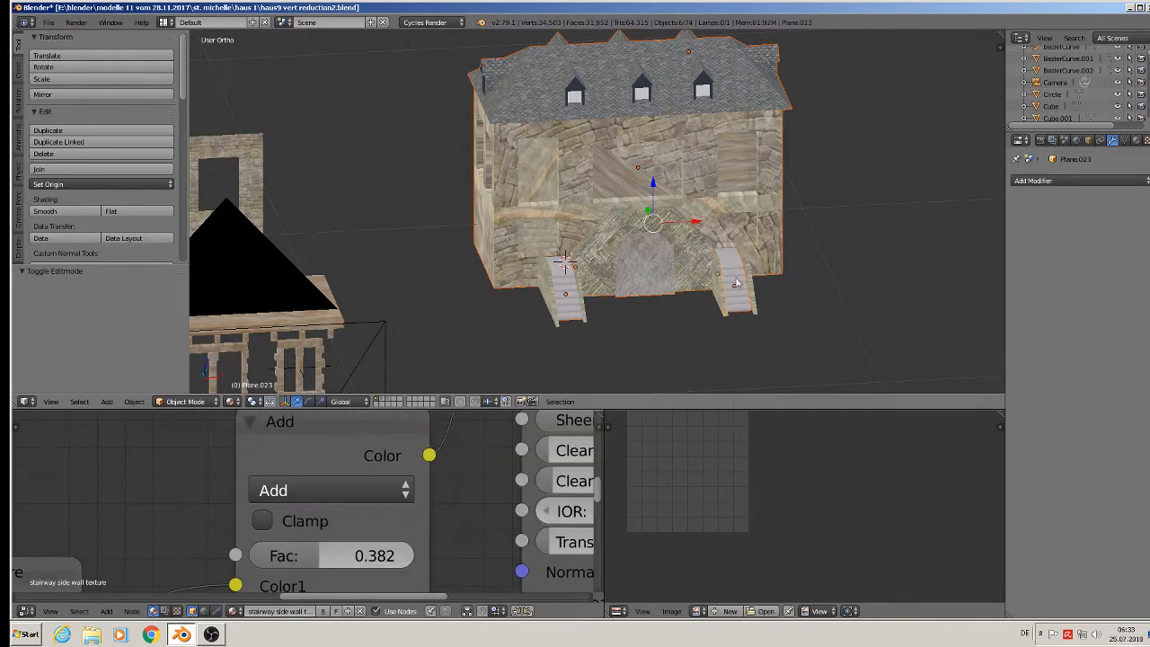
right_click(747, 276)
shift+right_click(582, 287)
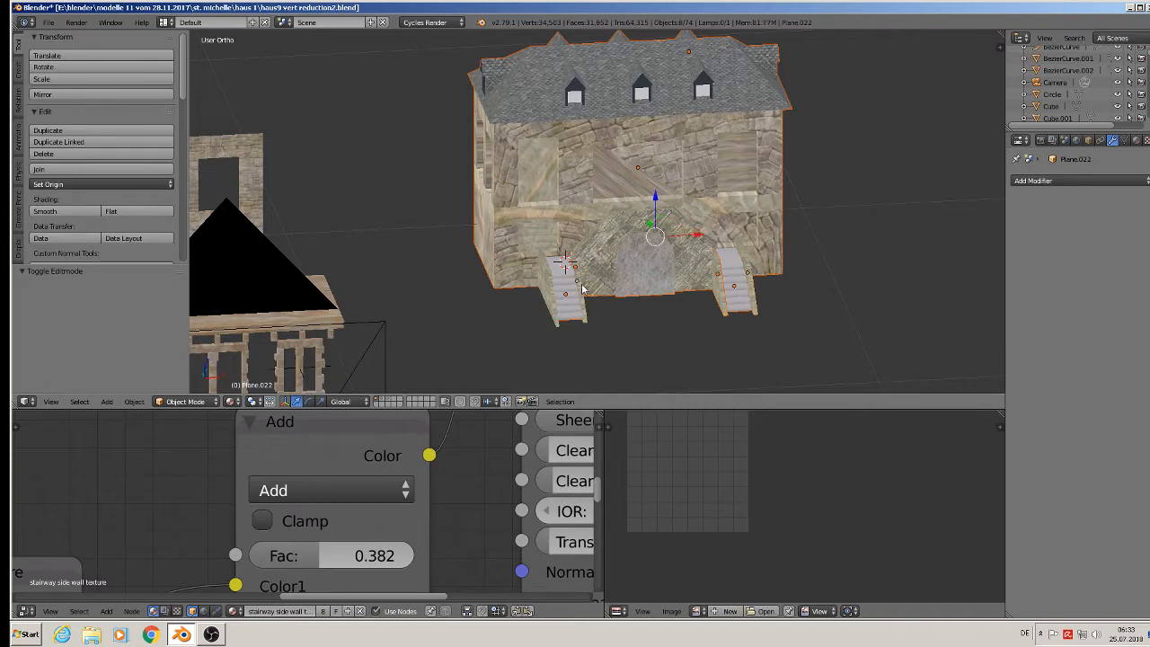
shift+right_click(553, 284)
middle_drag(598, 264, 605, 308)
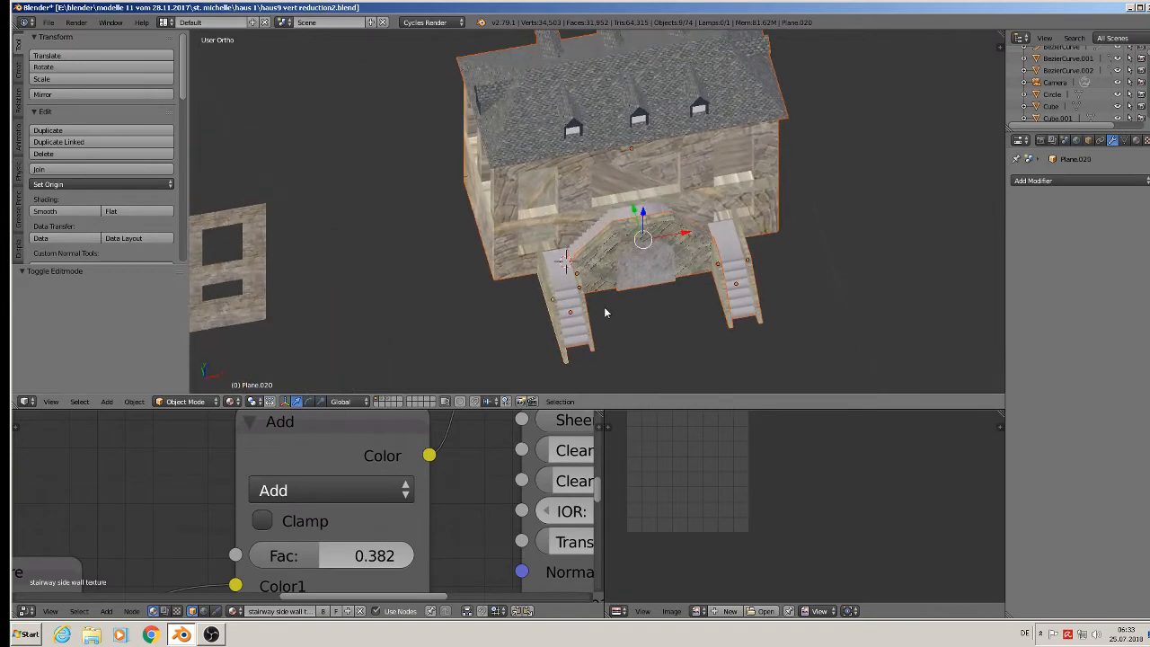
shift+right_click(598, 227)
middle_drag(706, 223, 680, 237)
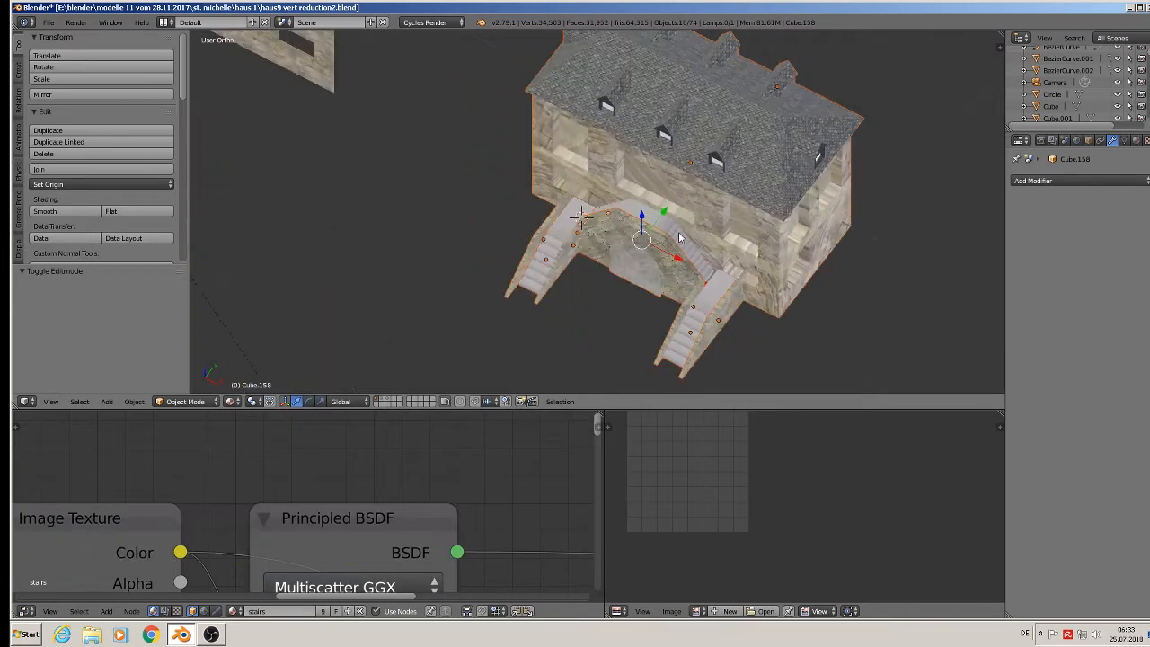
scroll(681, 239, down, 5)
shift+right_click(681, 250)
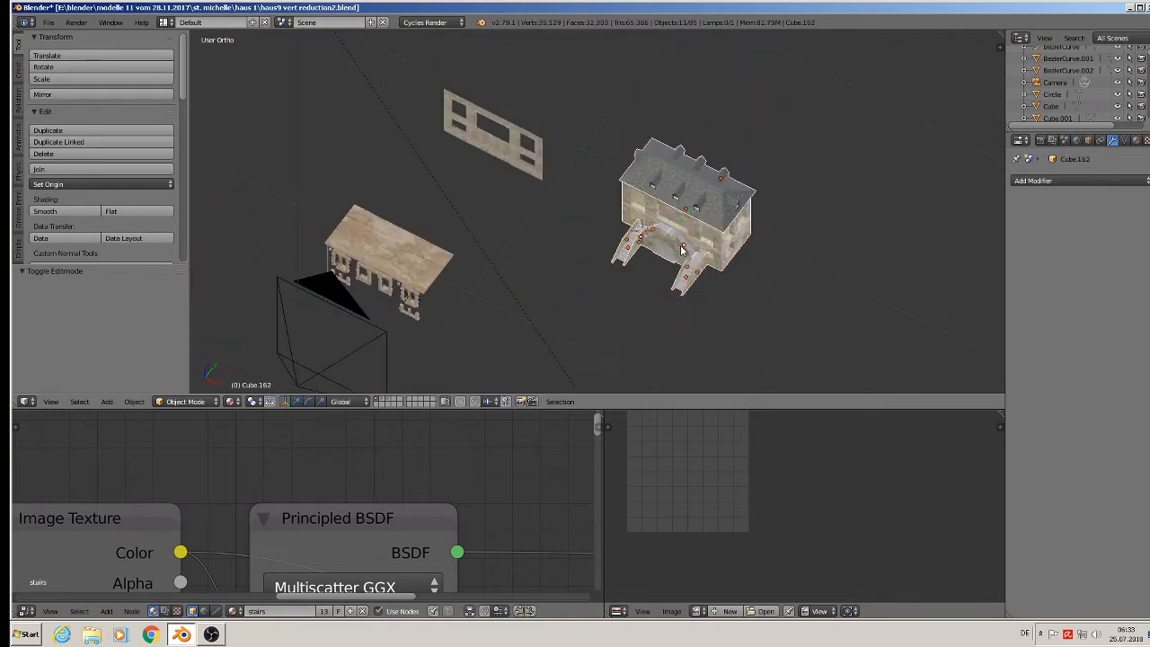
key(shift+d)
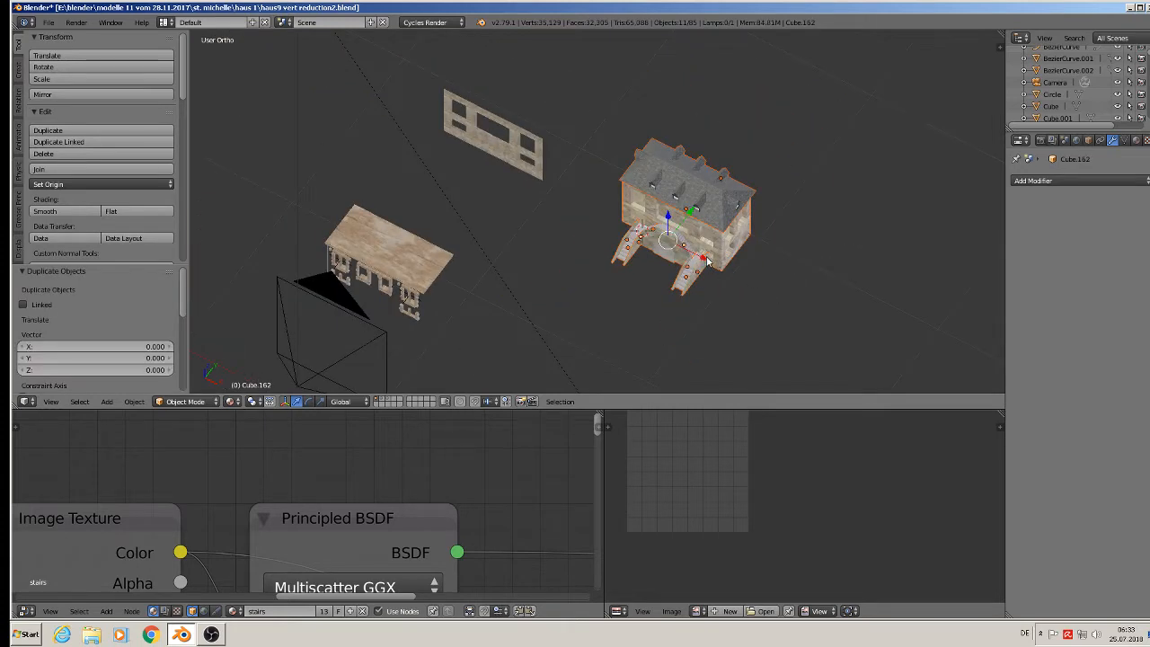
drag(706, 259, 845, 331)
Join the duplicated house parts into a single object and move it -3.201 along X, away from the other models
click(70, 172)
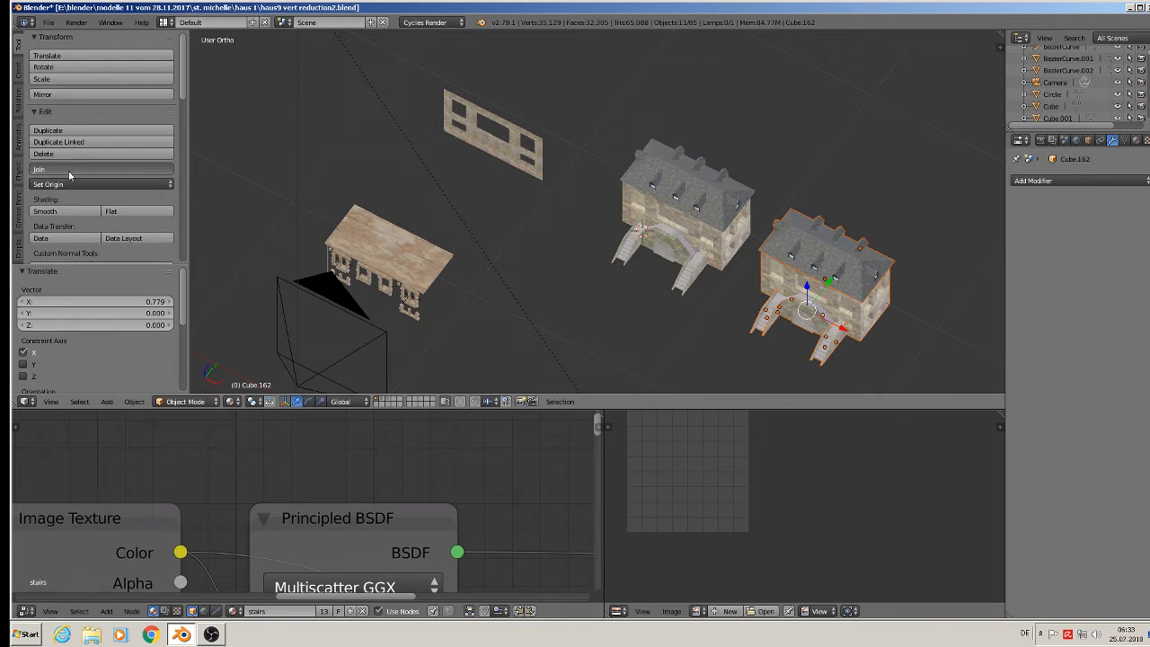
scroll(621, 257, down, 2)
middle_drag(709, 292, 739, 267)
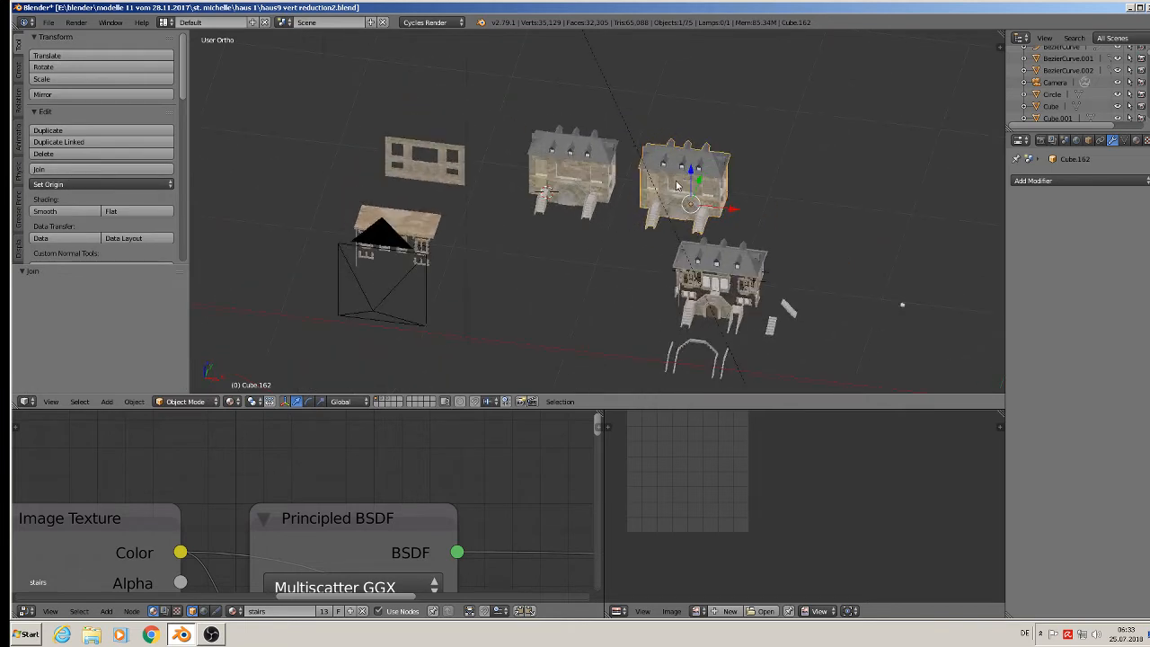
scroll(679, 186, up, 2)
scroll(738, 213, down, 2)
drag(753, 219, 297, 166)
shift+middle_drag(308, 177, 604, 234)
scroll(556, 225, up, 6)
middle_drag(539, 220, 563, 180)
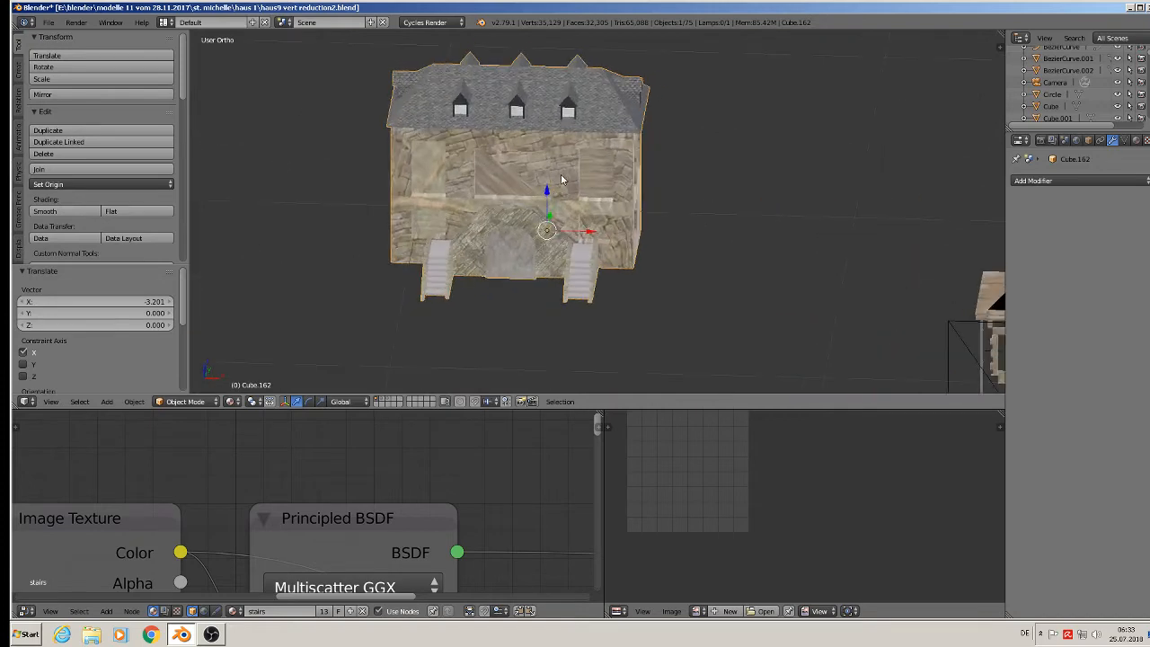
Save the file and check the vertex count of the whole joined house mesh
click(49, 22)
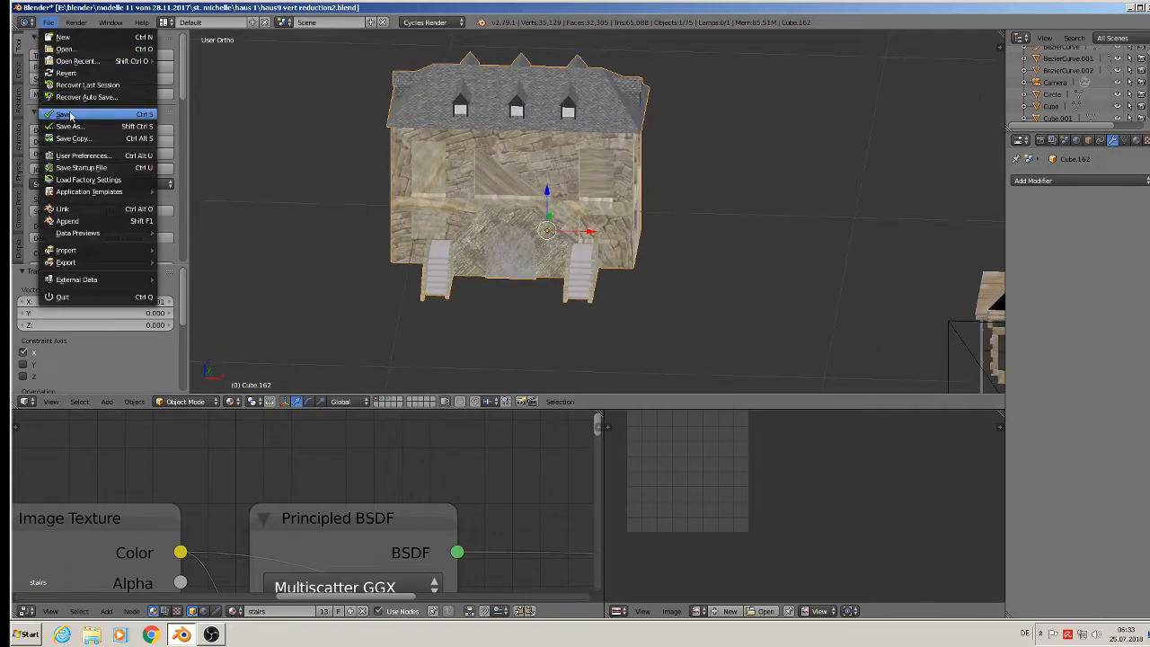
click(70, 115)
key(Tab)
key(a)
key(a)
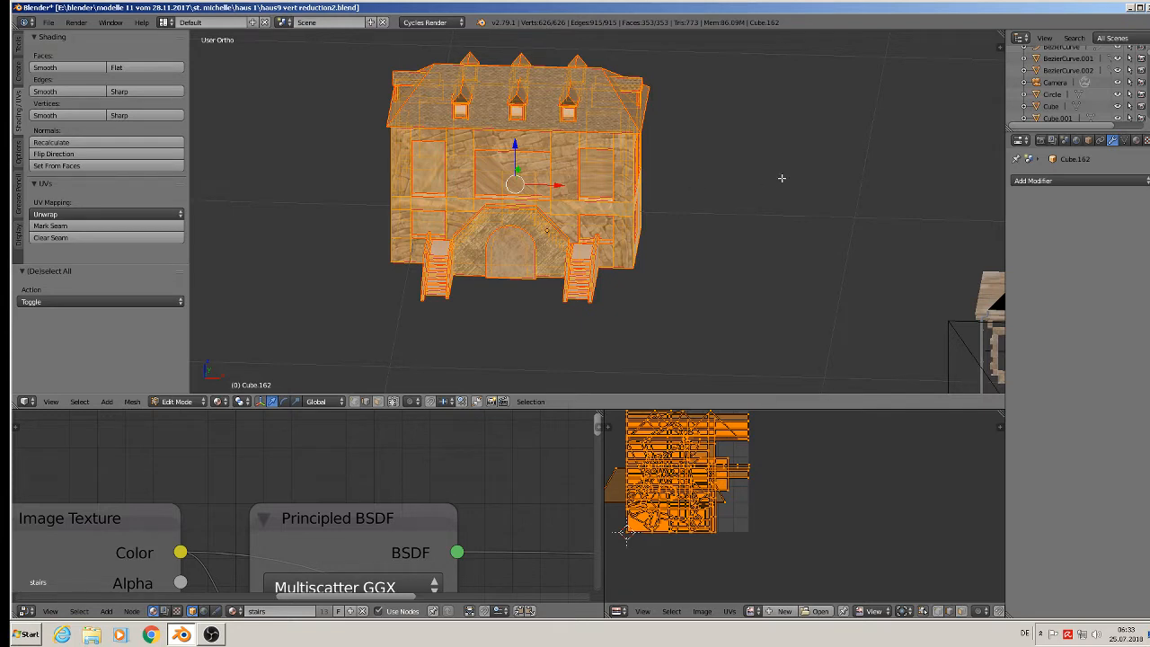
key(Tab)
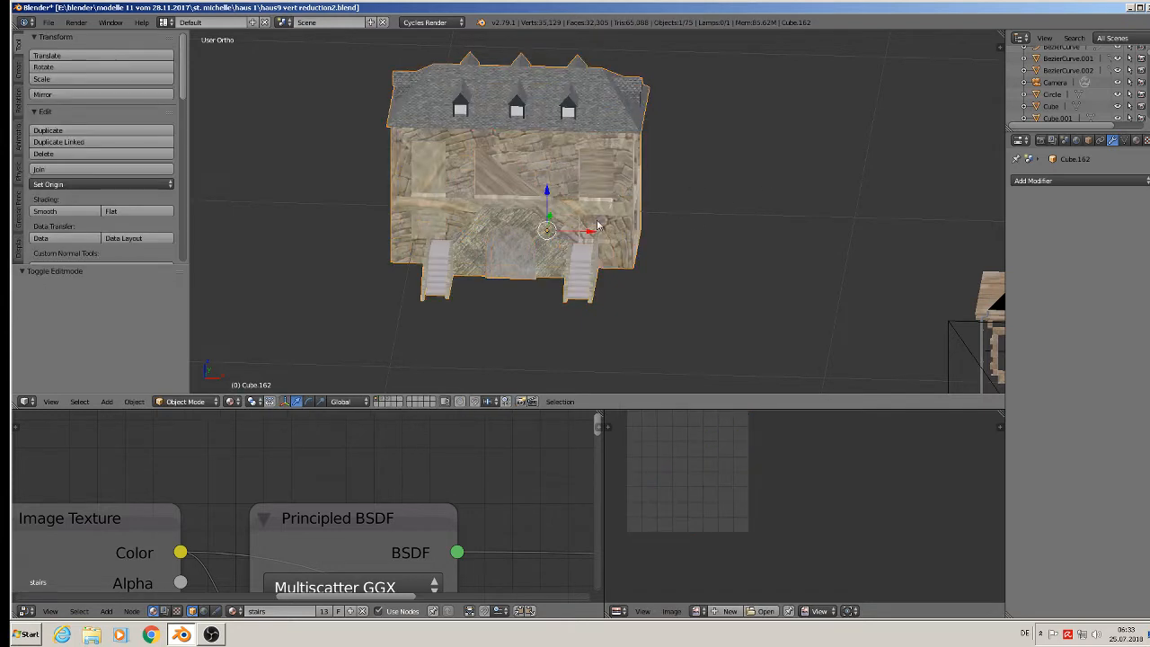
From the front view, select all linked wall geometry of the joined house and unwrap its UVs with the standard Unwrap
key(KP_1)
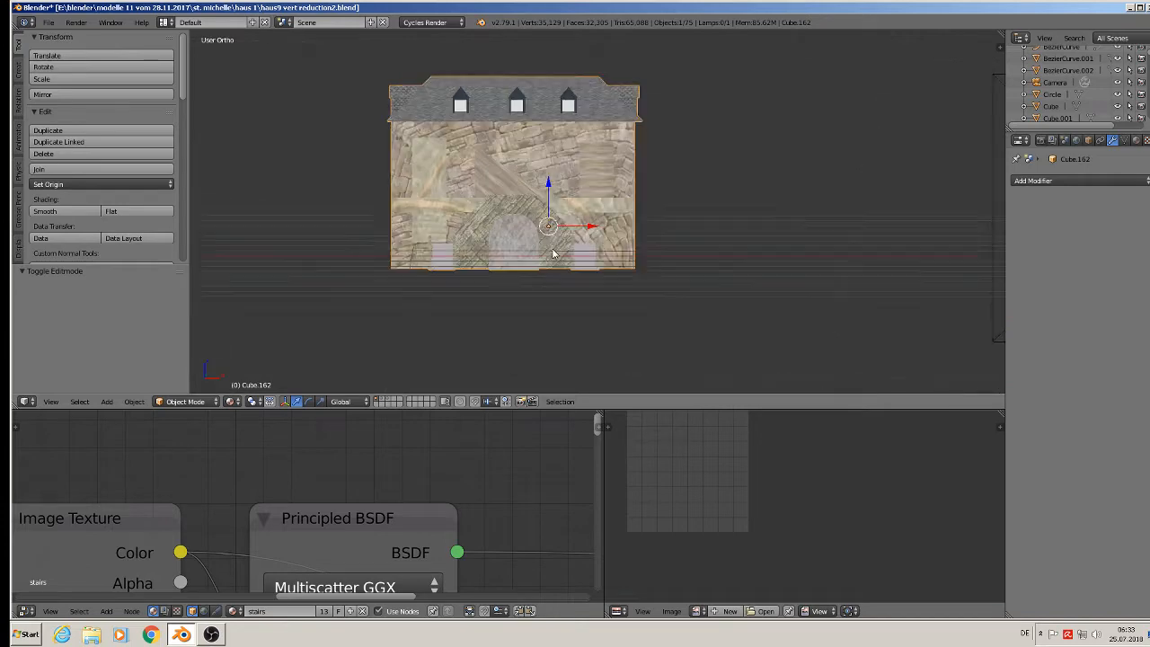
scroll(519, 185, up, 3)
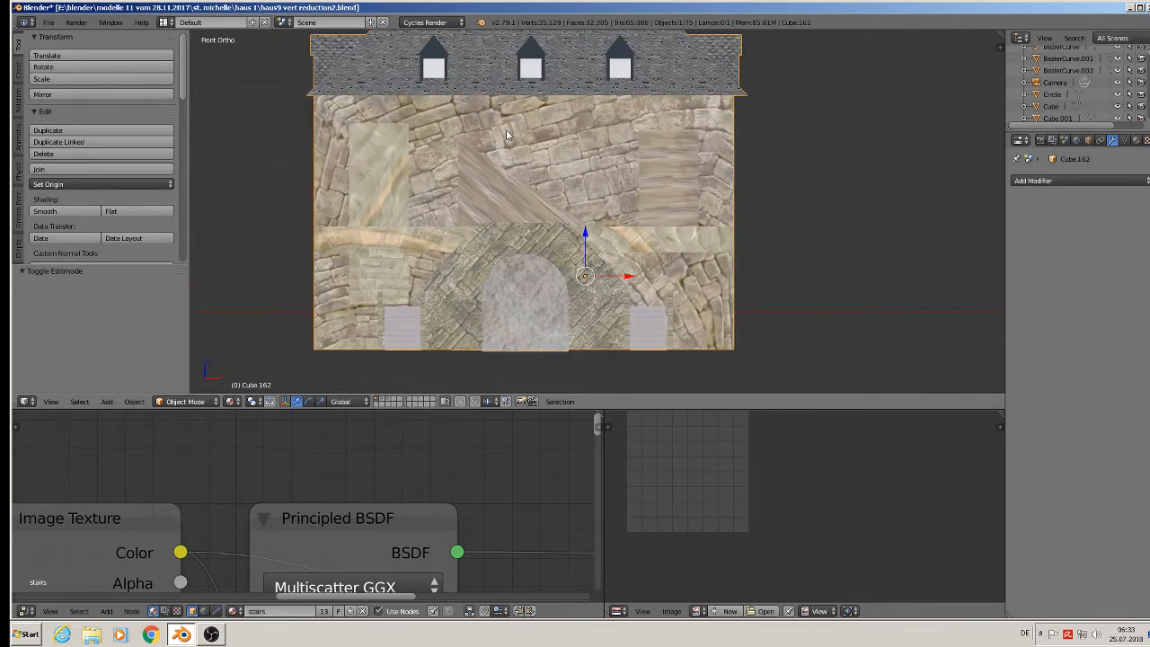
key(Tab)
key(a)
key(l)
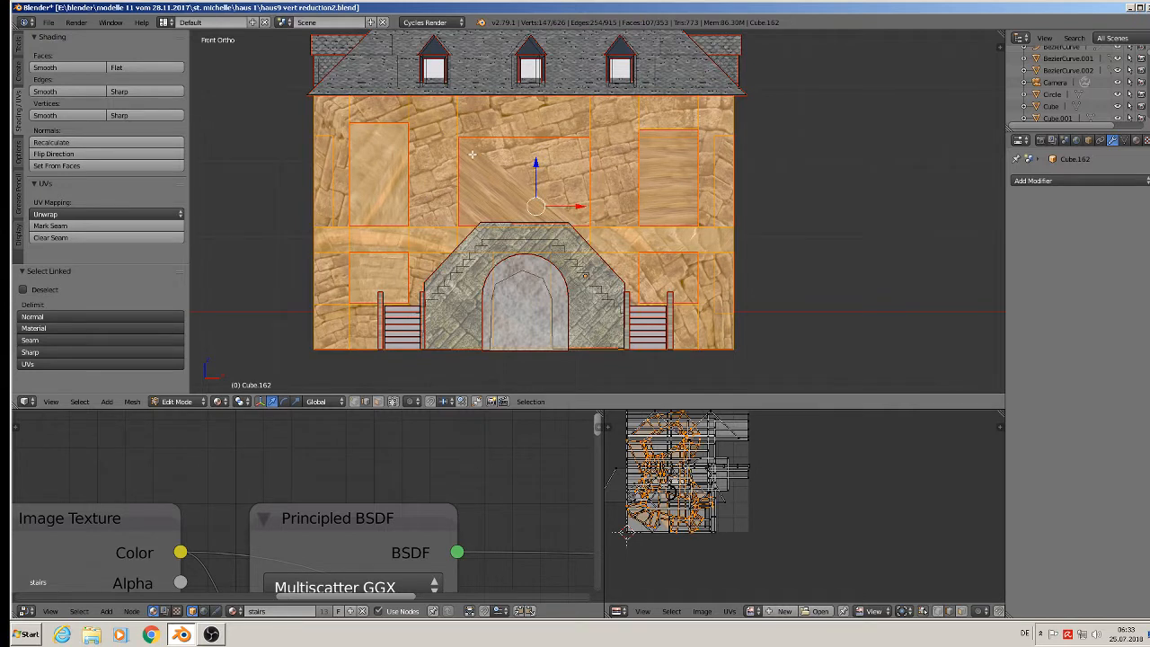
key(u)
click(471, 156)
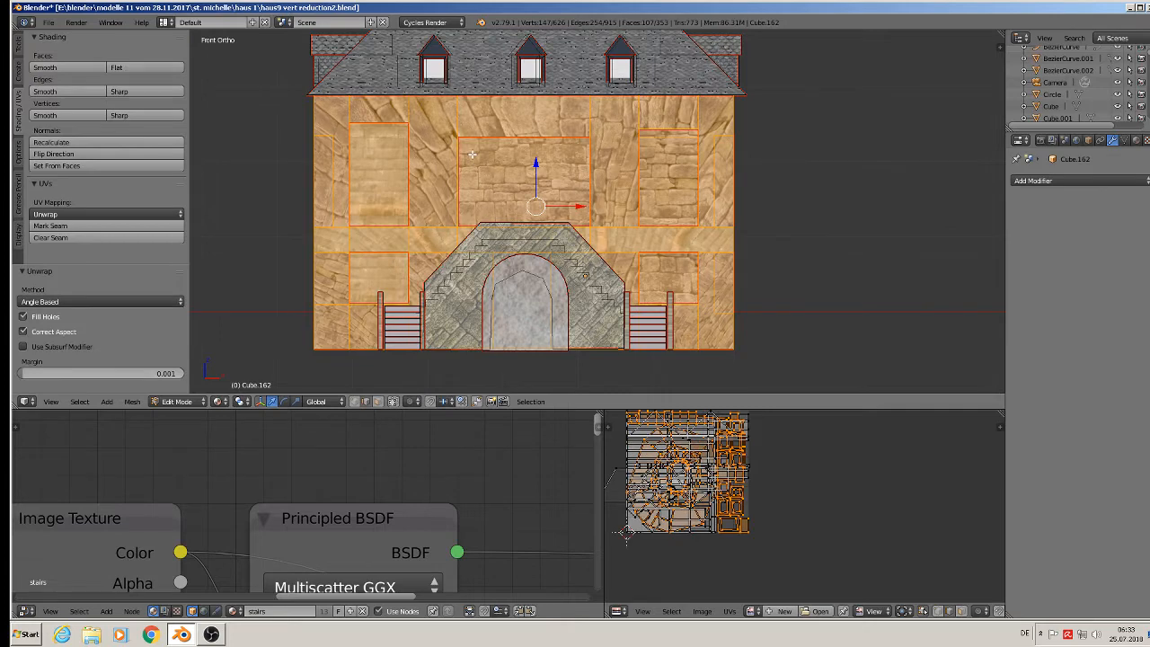
Remap the selected walls' UVs with Project From View, check the texture in Object Mode and deselect the mesh
key(u)
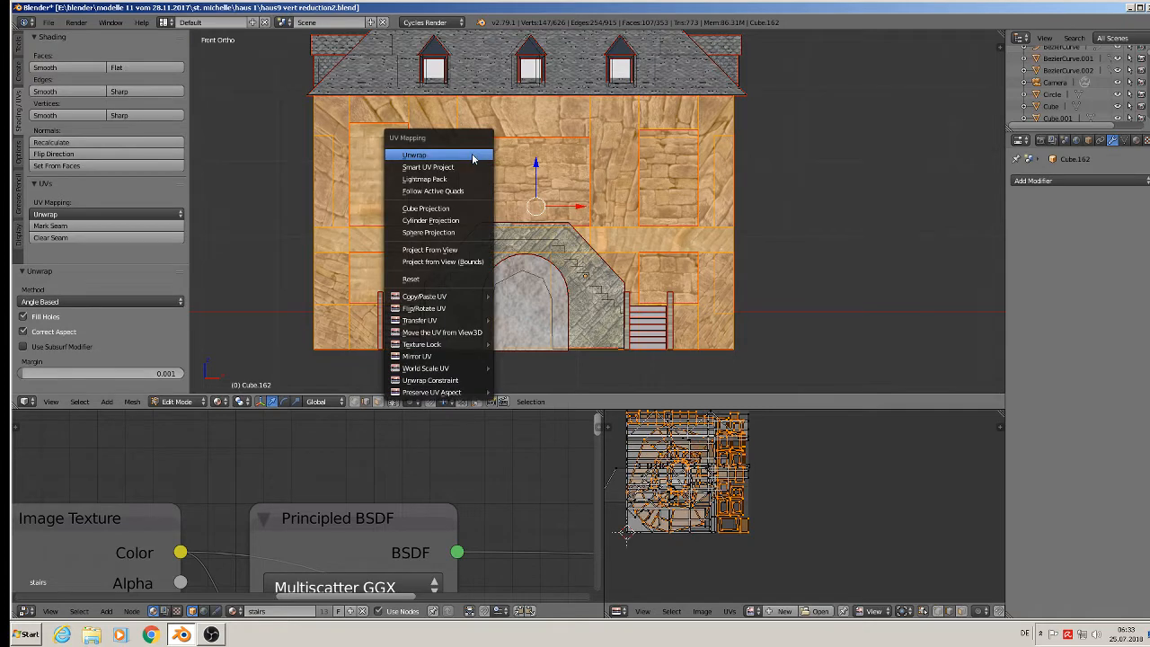
click(462, 249)
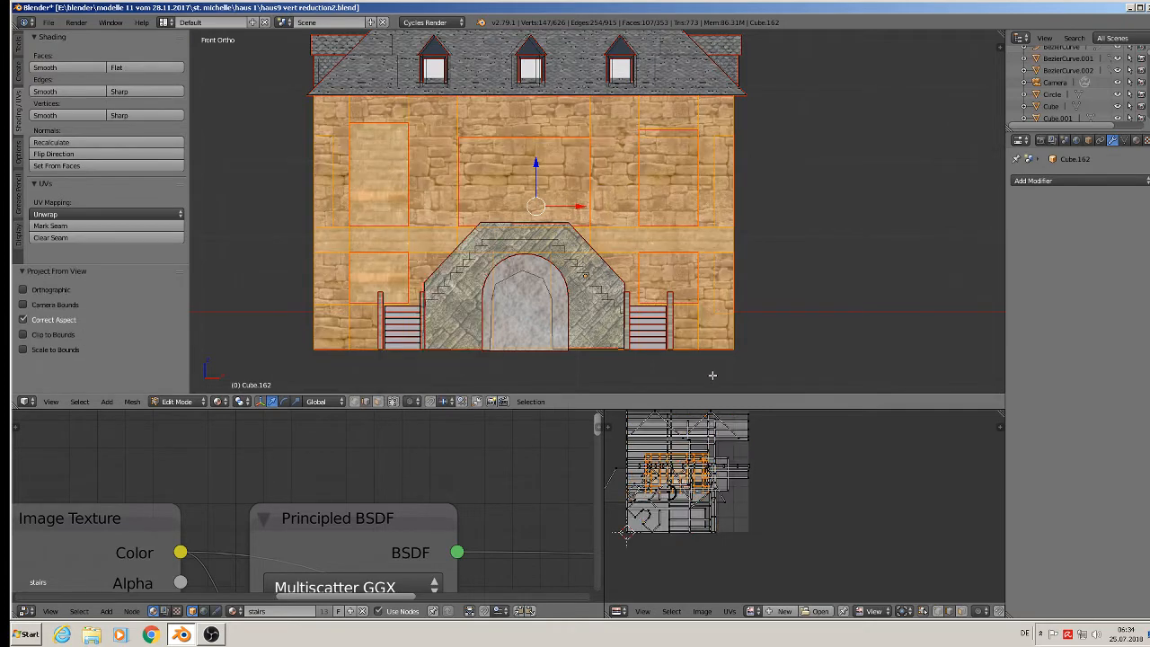
key(Tab)
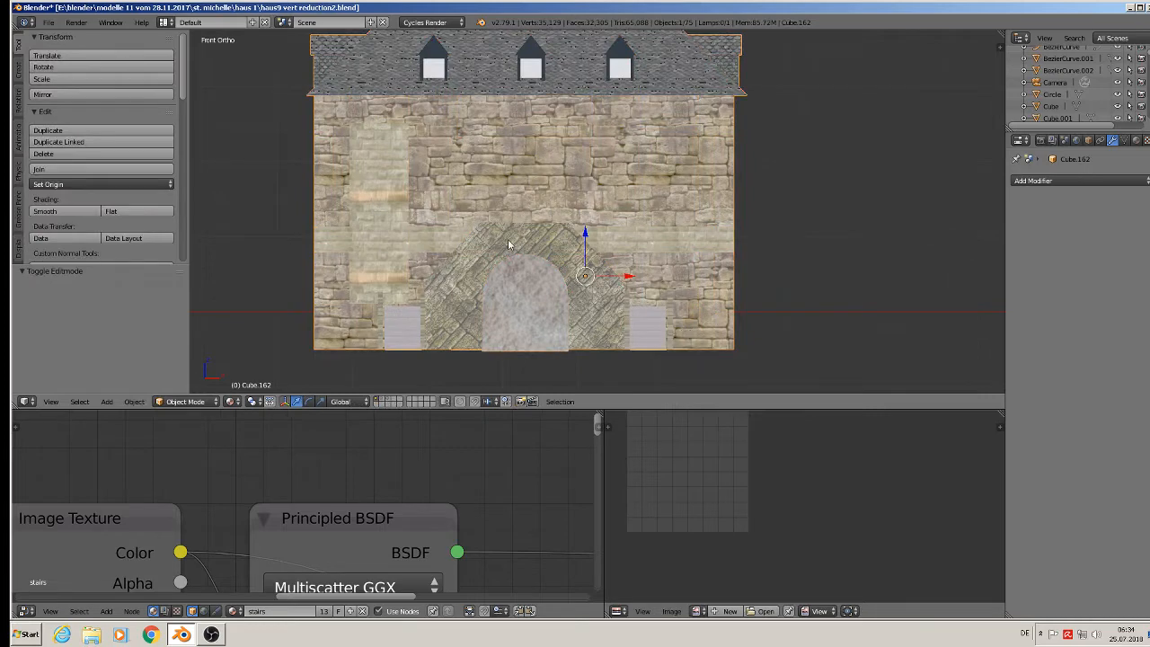
key(Tab)
key(a)
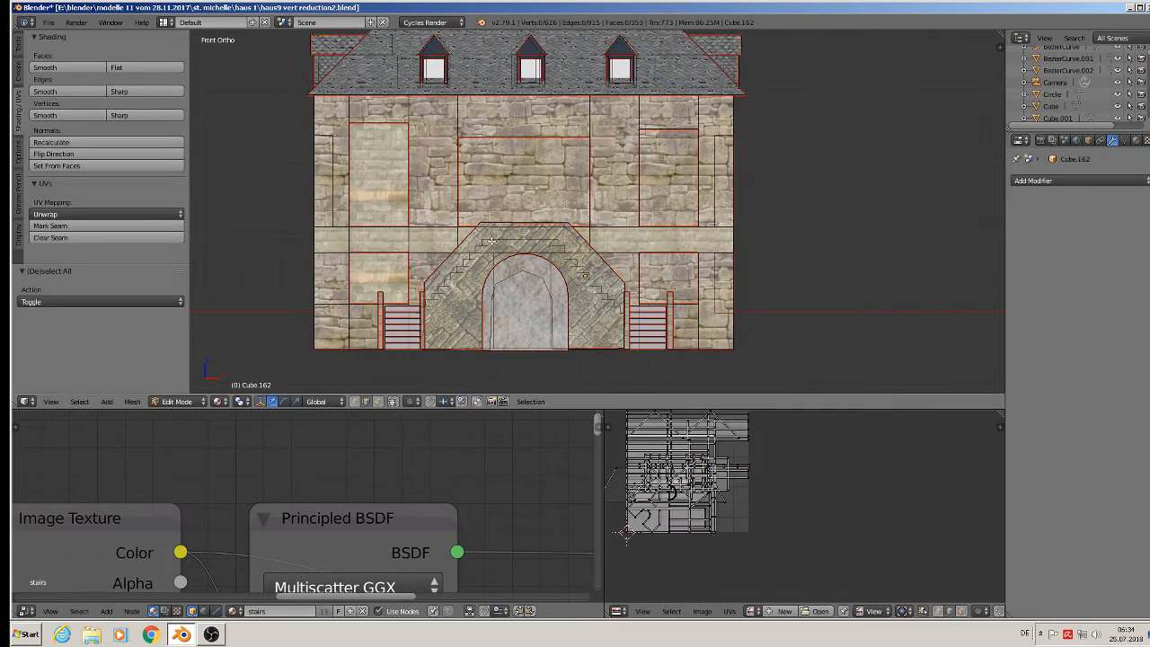
key(l)
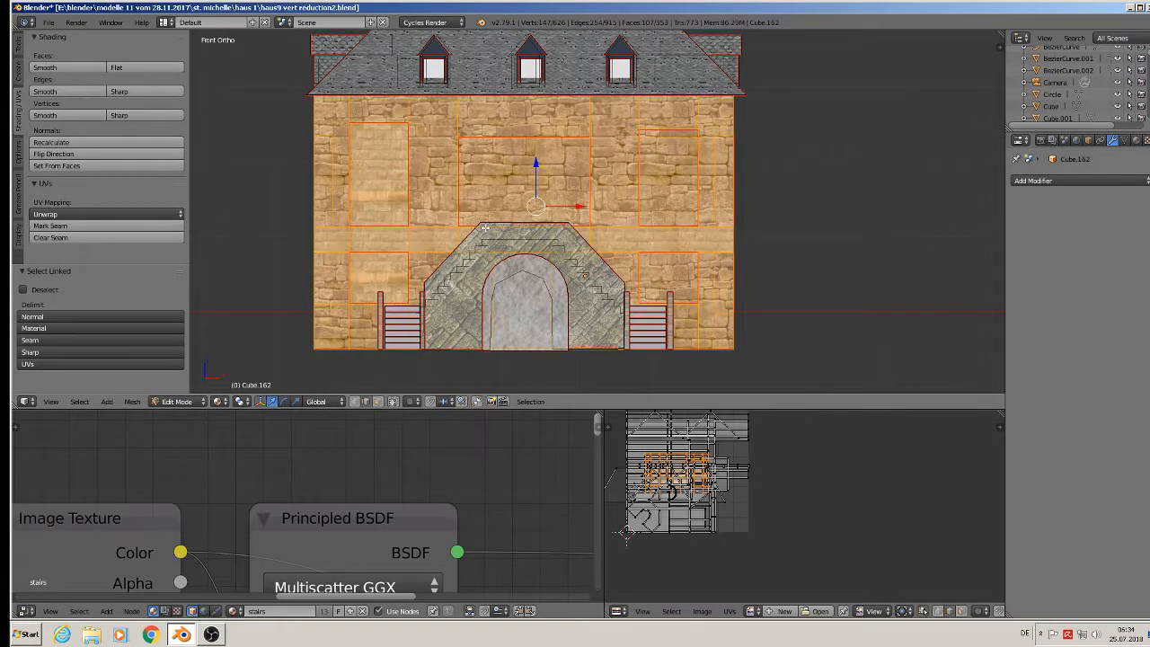
key(a)
key(l)
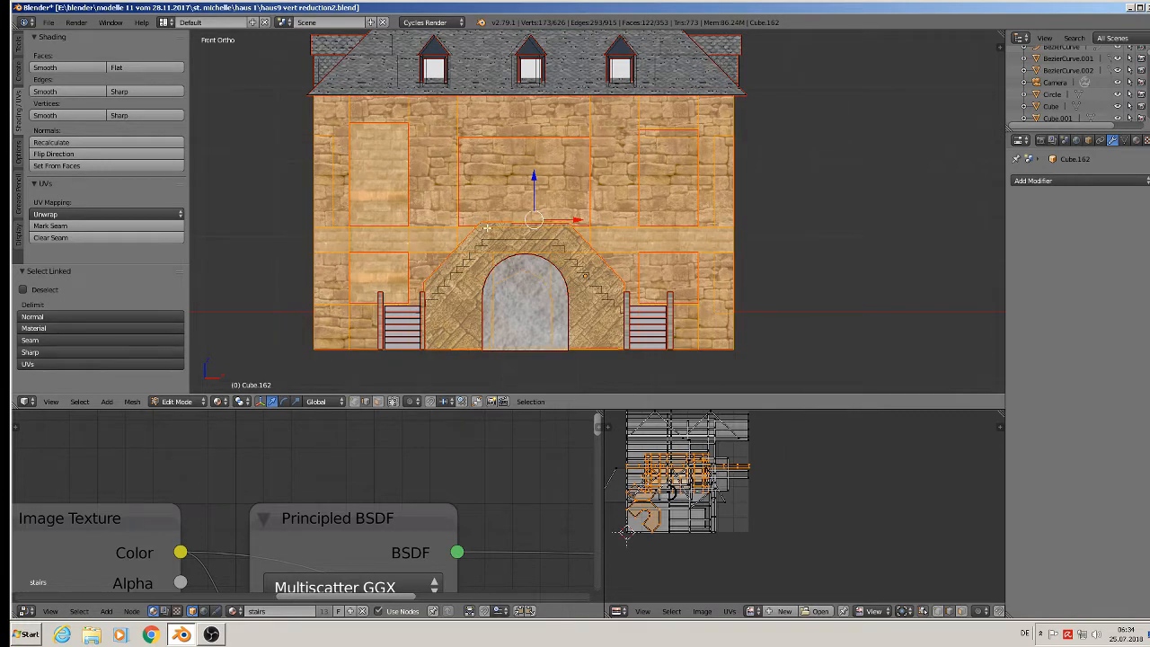
key(a)
Select the linked geometry of the stone arch block in front view and remap its UVs with Project From View
scroll(513, 197, up, 4)
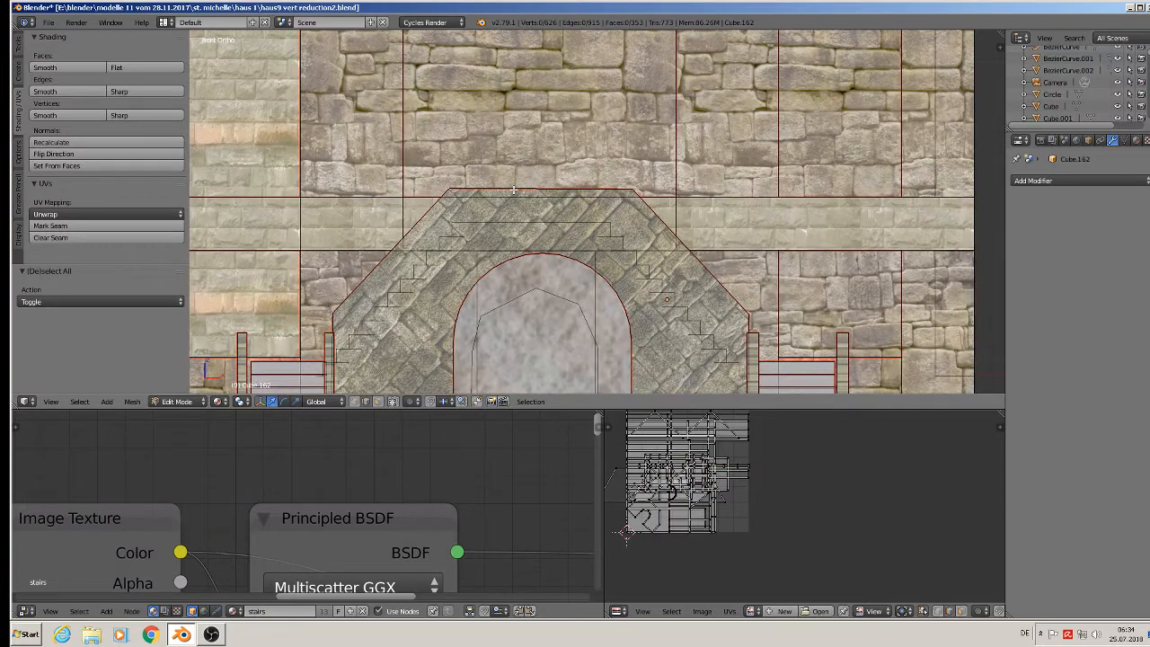
key(l)
scroll(517, 267, down, 4)
key(u)
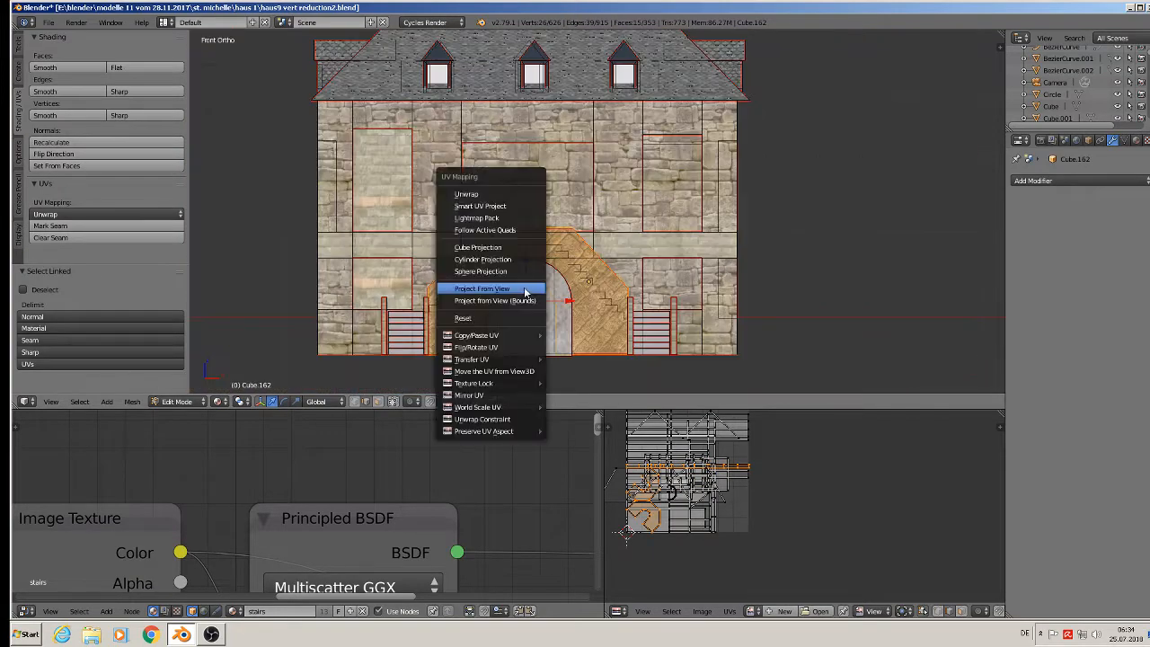
click(525, 285)
scroll(554, 307, up, 1)
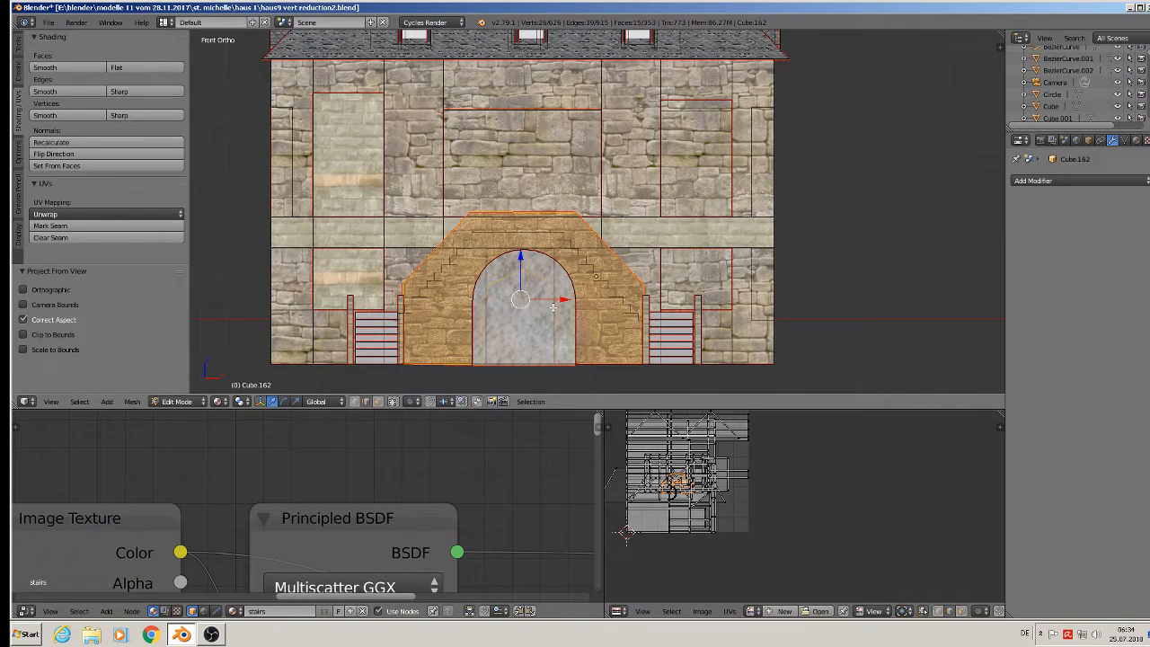
key(Tab)
Move the joined house along negative Y in several stages, including moves of -0.996 and -0.146, away from the other models
middle_drag(663, 358, 563, 359)
scroll(562, 360, down, 10)
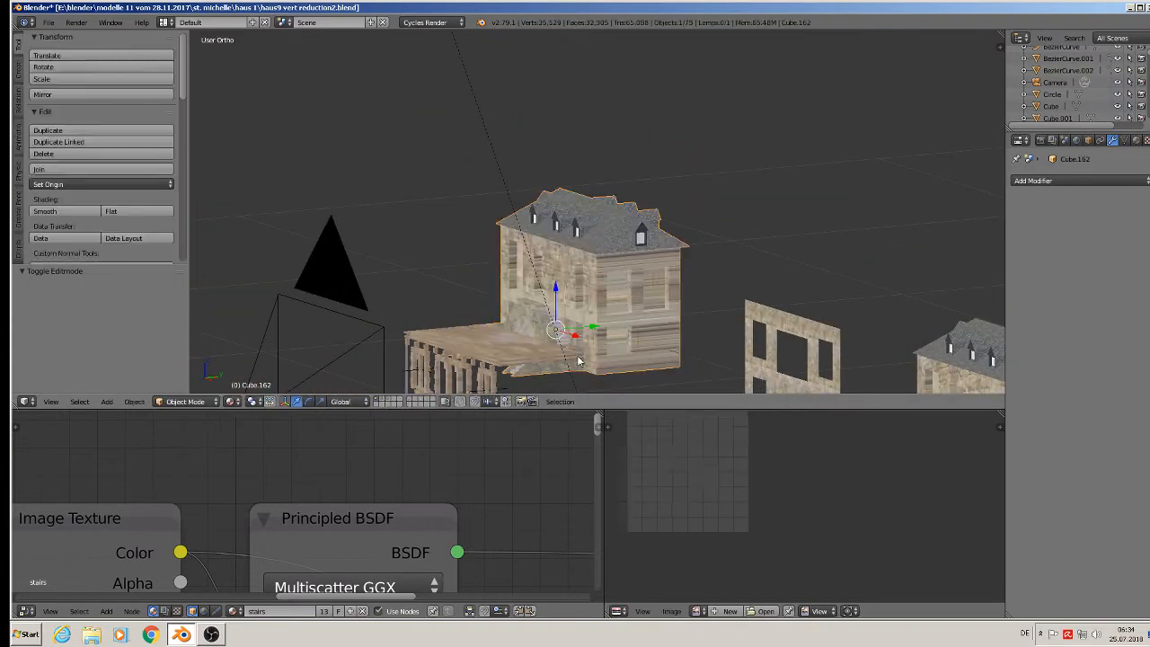
drag(597, 329, 265, 352)
shift+middle_drag(326, 341, 761, 180)
drag(696, 199, 422, 225)
scroll(452, 171, up, 1)
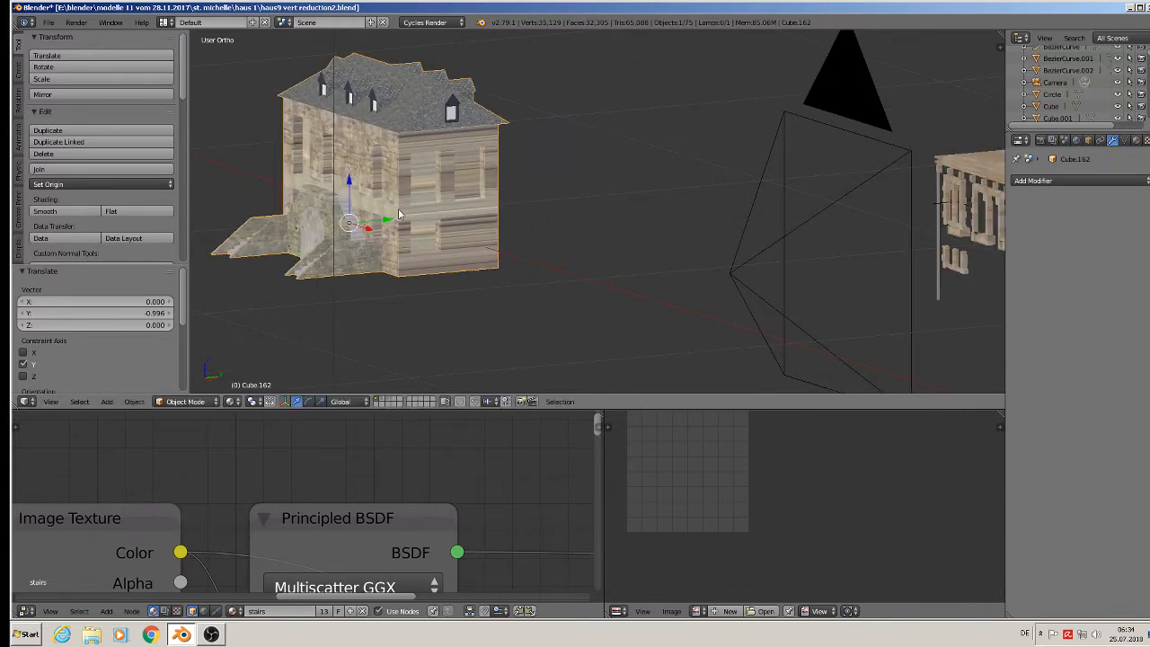
middle_drag(398, 214, 348, 203)
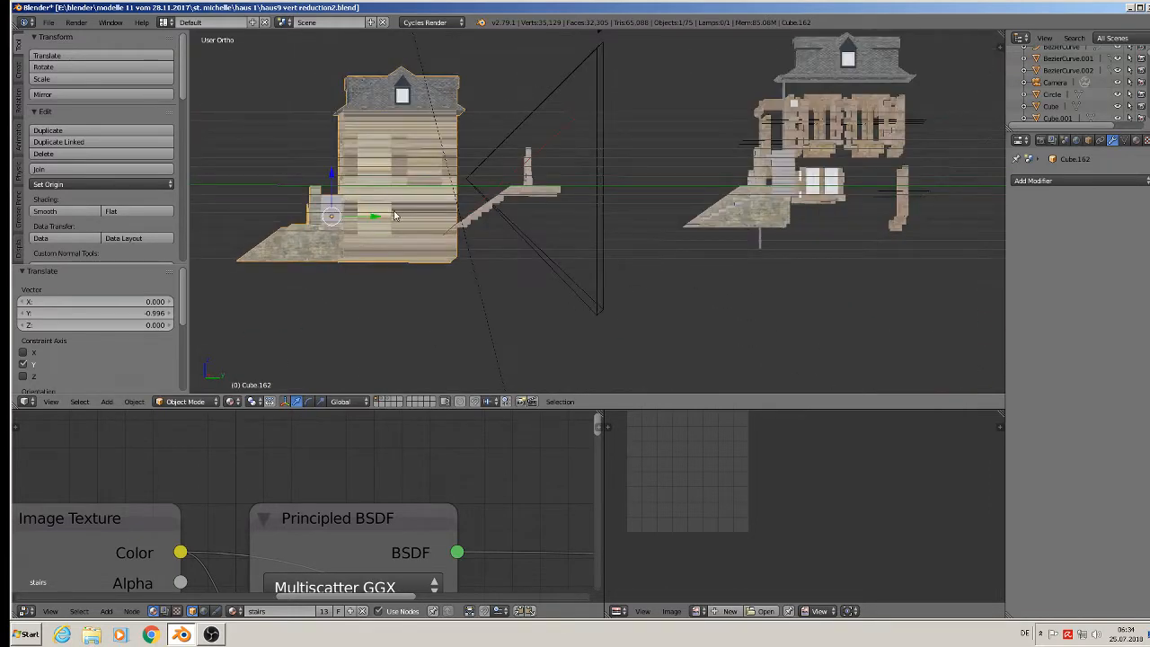
drag(375, 216, 308, 215)
shift+middle_drag(366, 223, 686, 254)
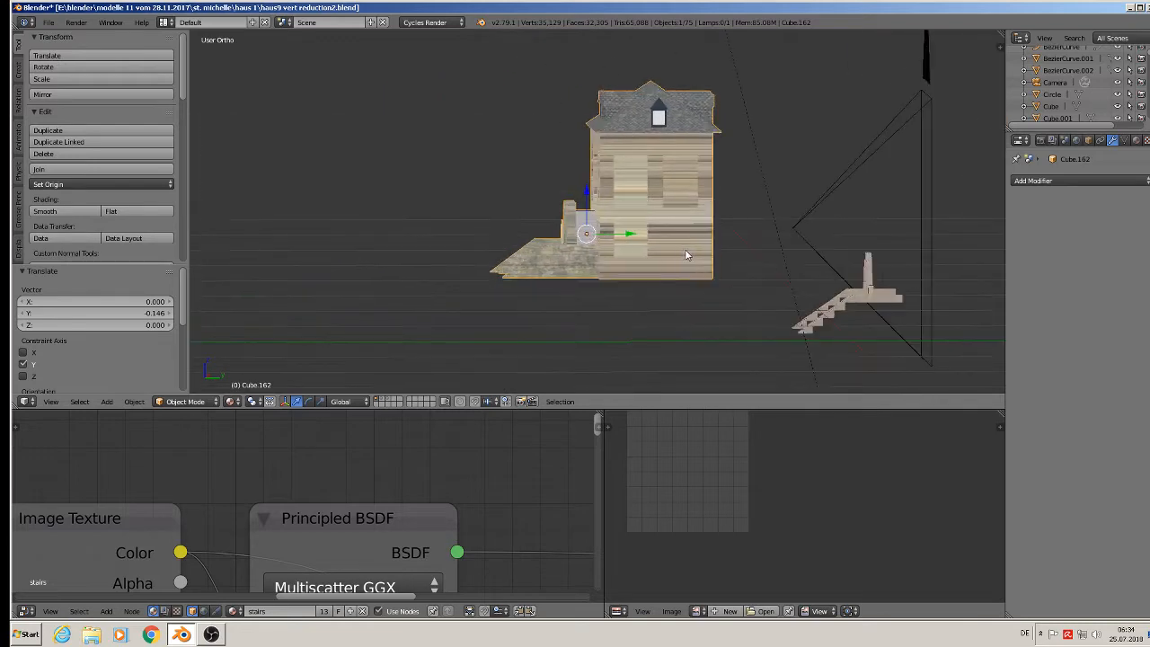
Box-select the faces of both side walls of the house in Edit Mode with face selection
scroll(685, 255, up, 4)
key(Tab)
scroll(589, 146, down, 2)
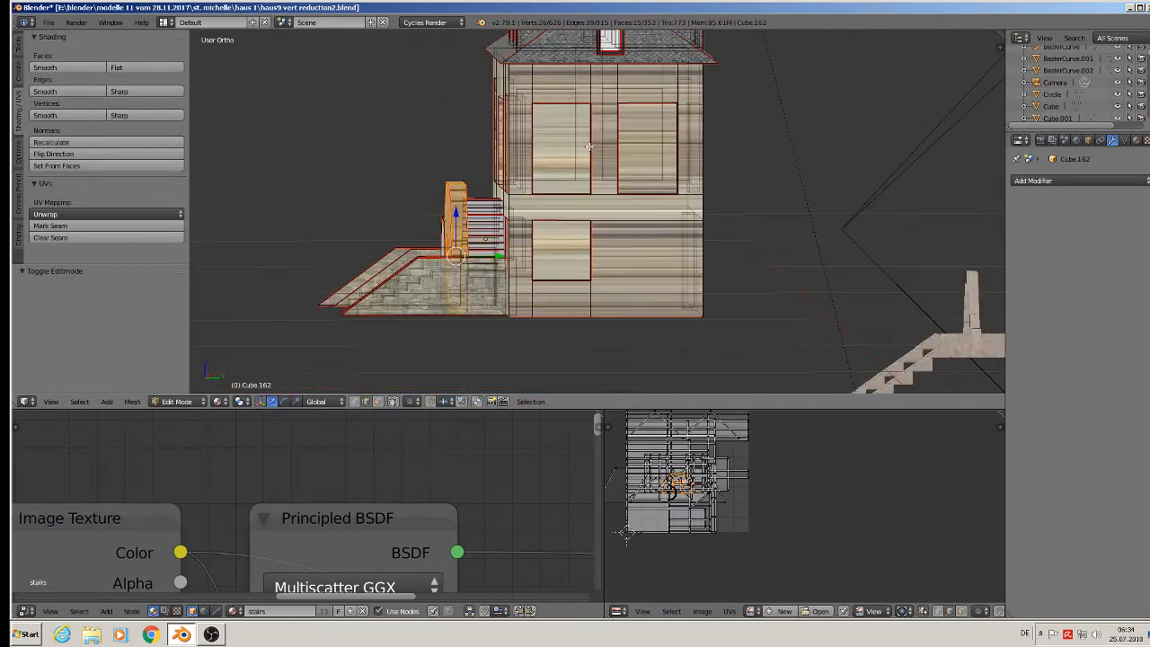
middle_drag(589, 146, 583, 146)
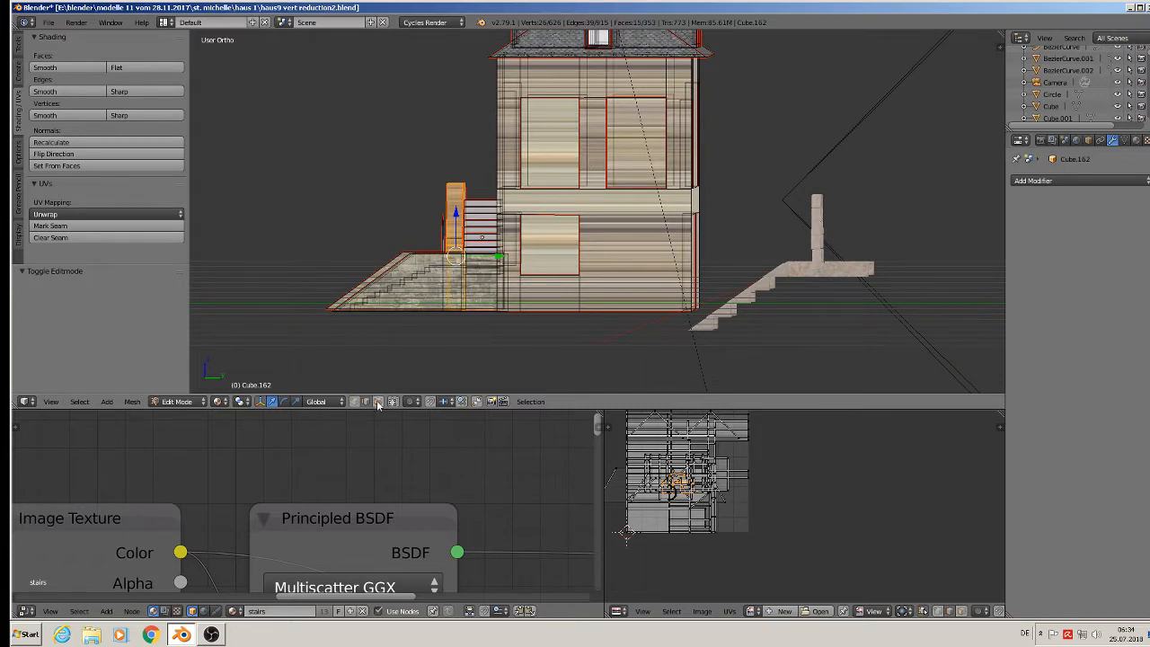
key(a)
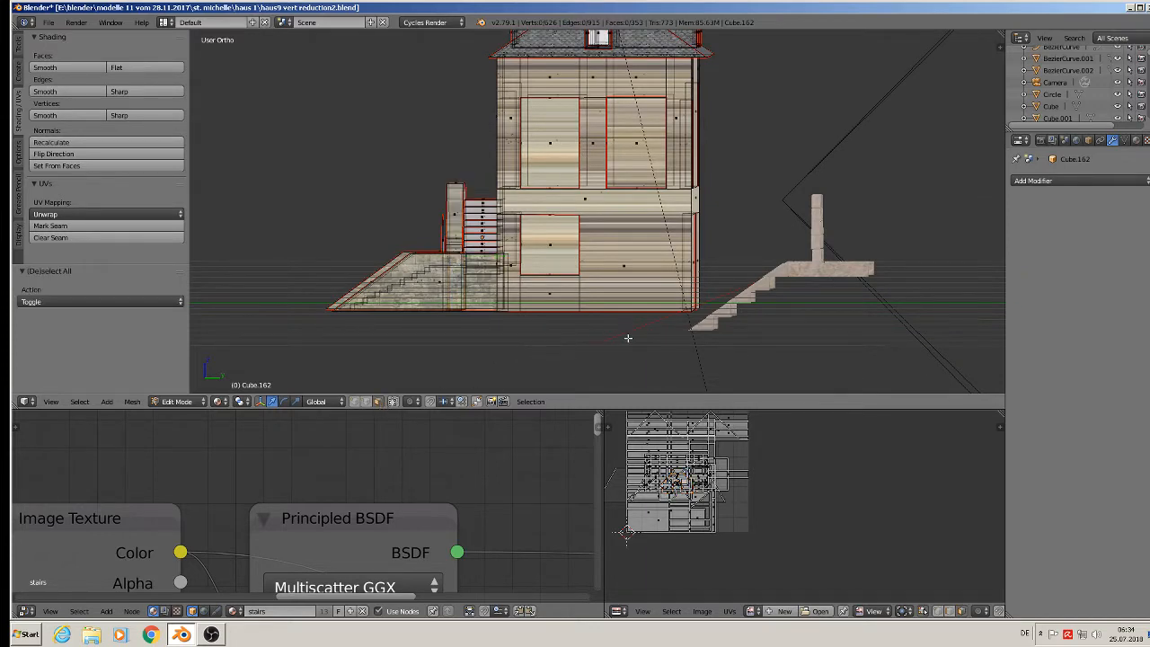
key(b)
drag(676, 345, 508, 70)
middle_drag(508, 70, 683, 195)
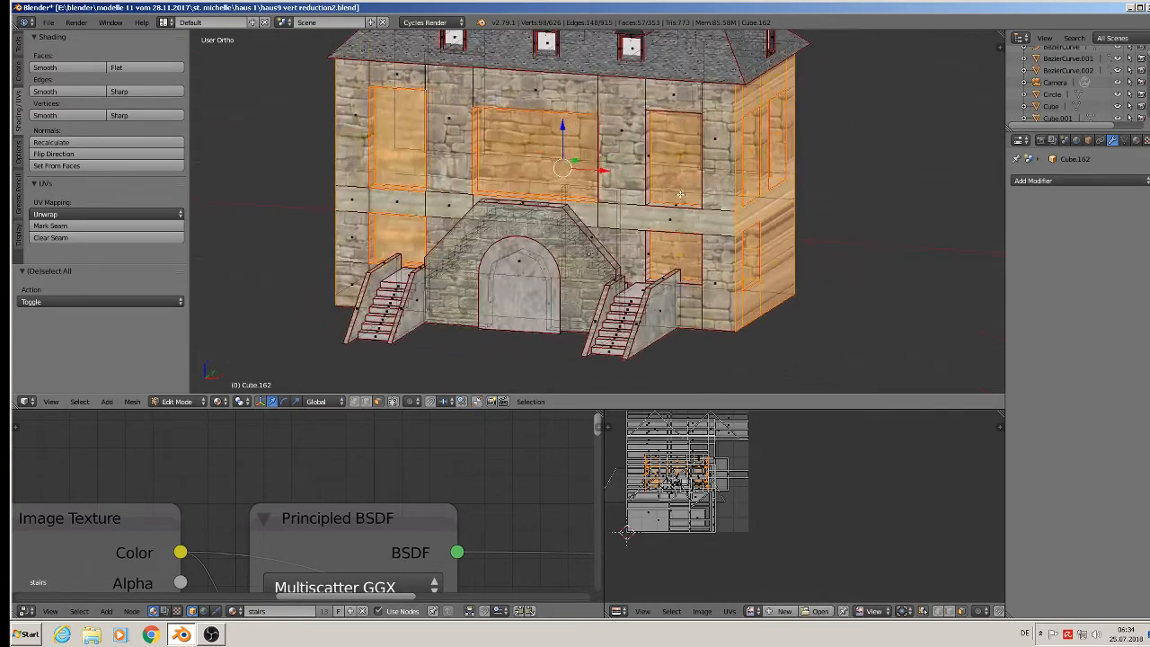
Remove the recessed window faces of the front and left side walls from the selection and add the missing side-wall face
shift+right_click(531, 145)
shift+right_click(409, 133)
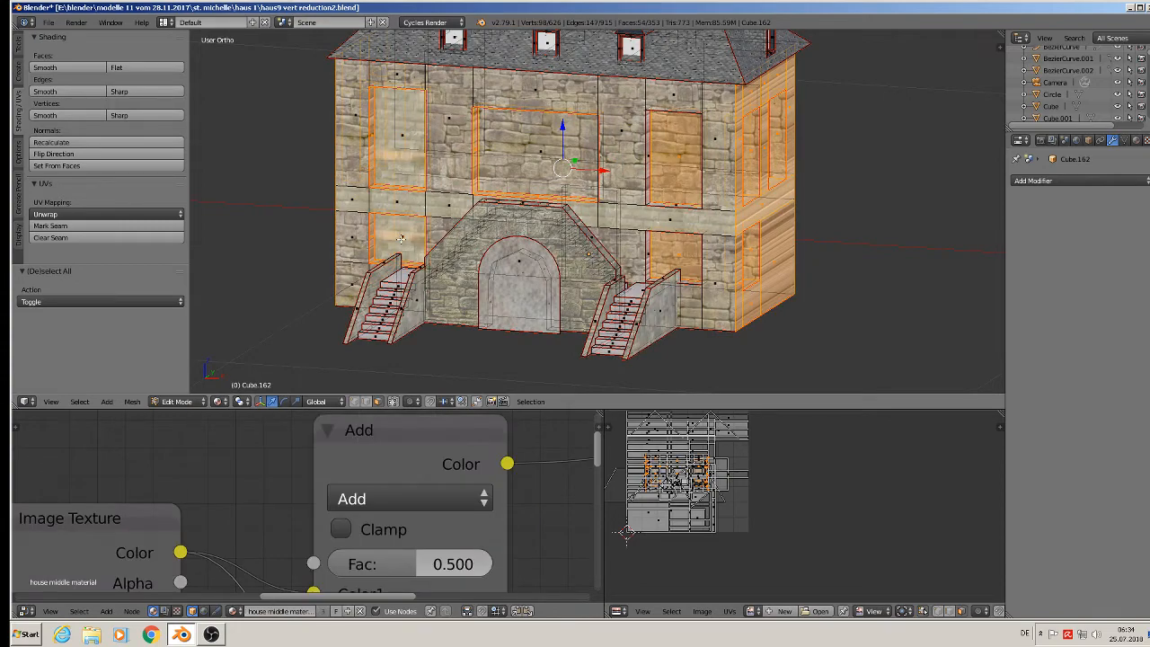
shift+right_click(658, 249)
shift+right_click(670, 171)
middle_drag(625, 221, 742, 232)
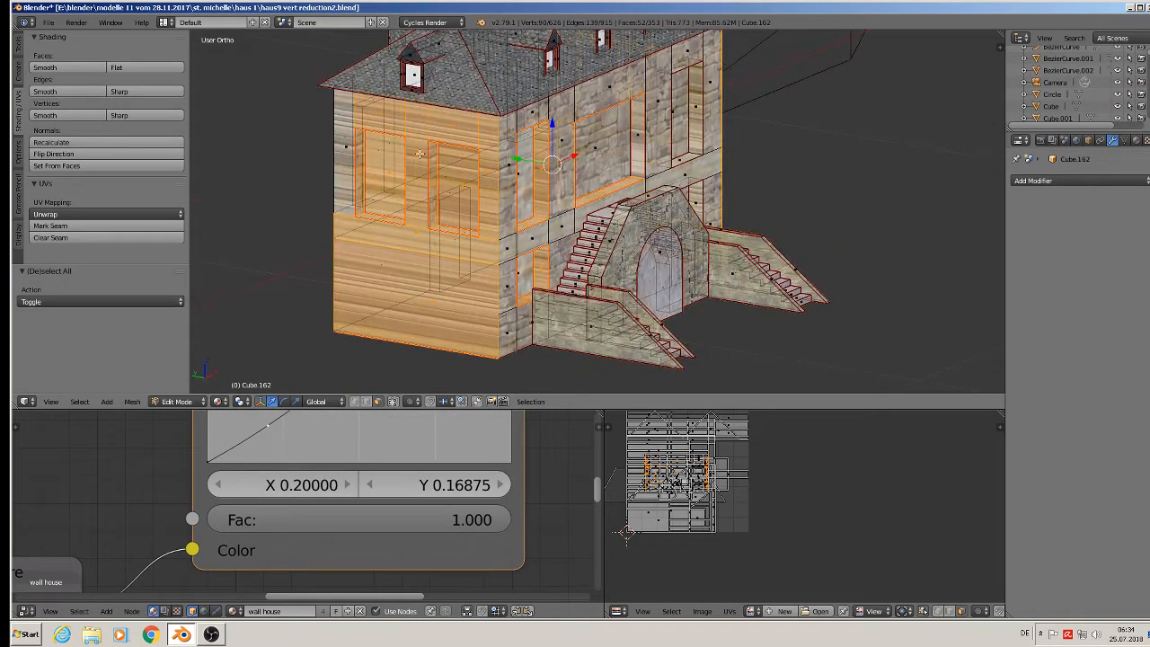
shift+right_click(348, 142)
shift+right_click(387, 172)
shift+right_click(448, 187)
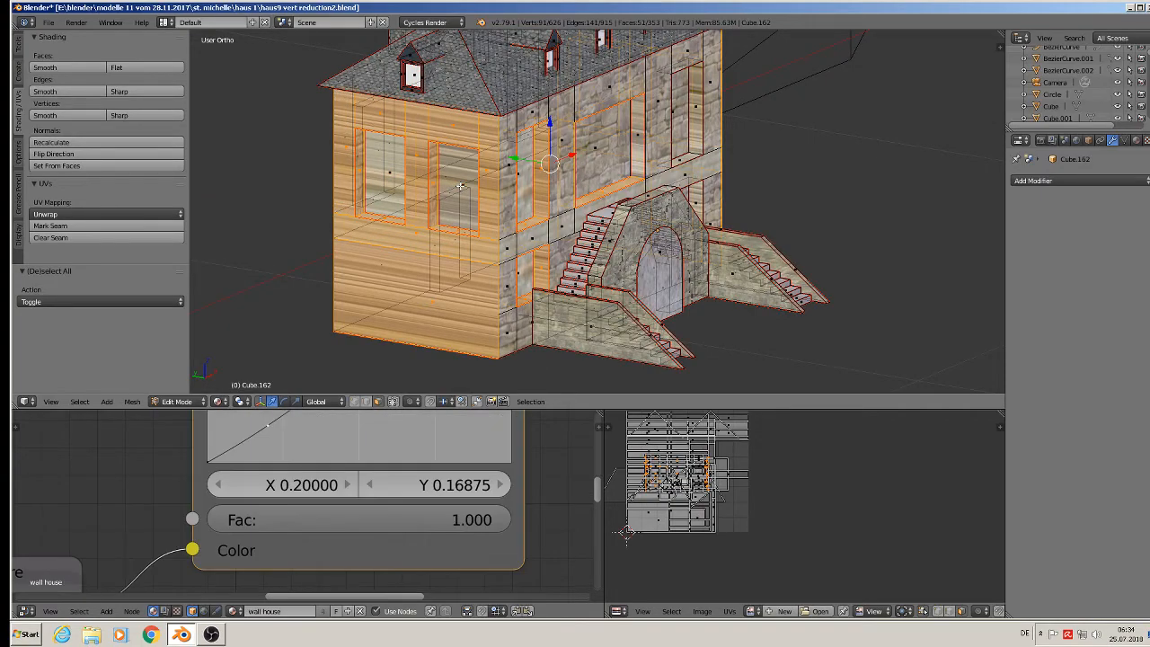
Add the side-facing jamb faces of the front wall's window recesses to the selected side walls
middle_drag(452, 194, 407, 218)
shift+right_click(643, 144)
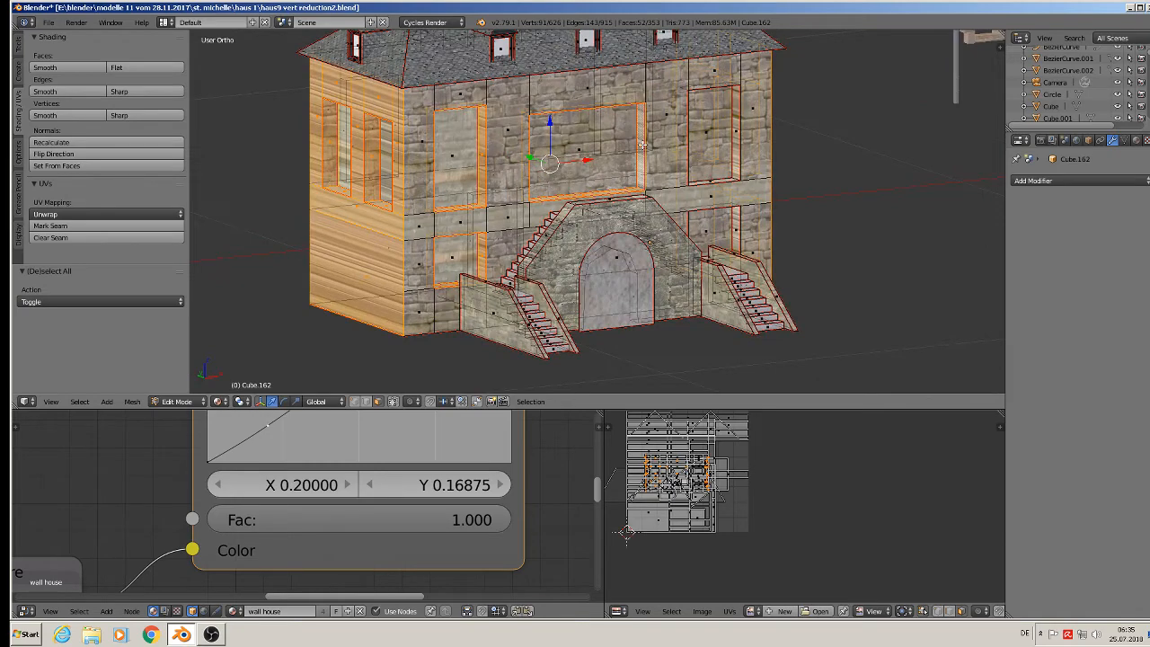
shift+right_click(733, 132)
middle_drag(721, 120, 621, 119)
shift+right_click(624, 134)
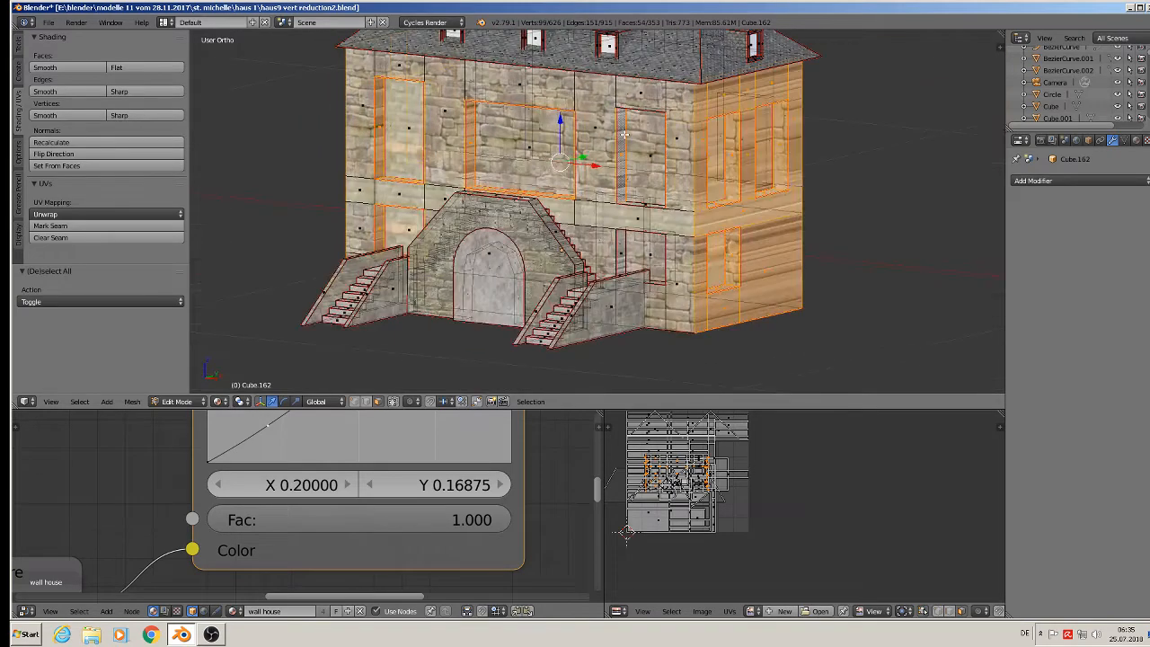
shift+right_click(627, 239)
shift+right_click(628, 246)
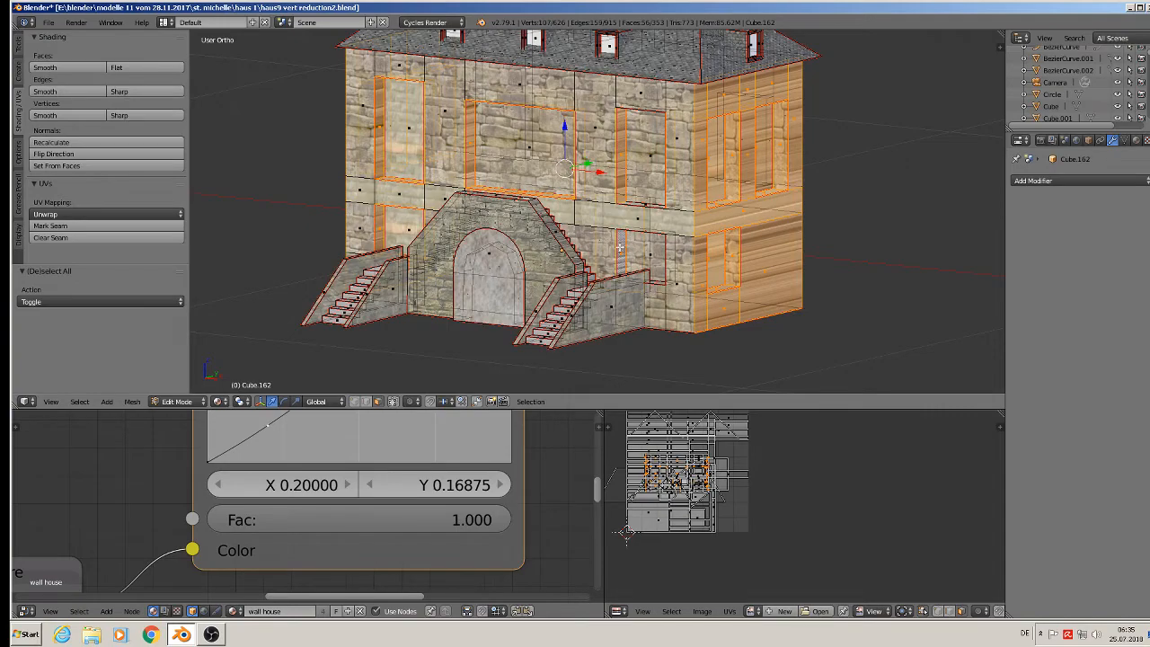
shift+right_click(613, 248)
middle_drag(670, 276, 565, 238)
shift+right_click(733, 235)
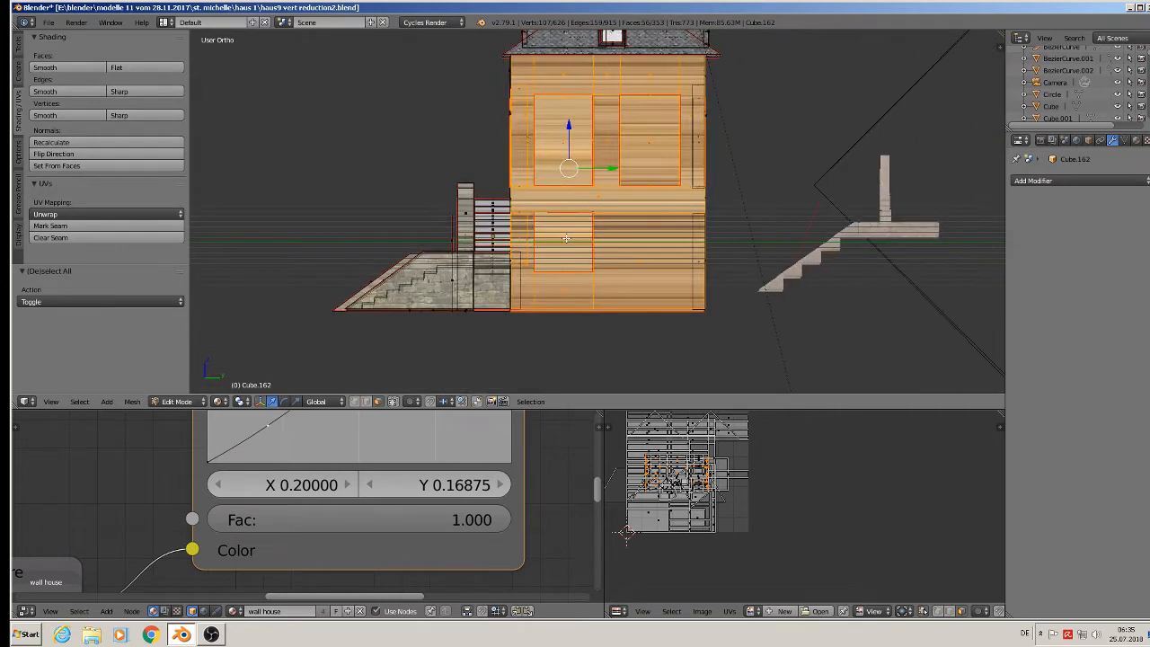
Remap the selected side-wall and jamb faces with Project From View from the side, check them in Object Mode and deselect the house
key(u)
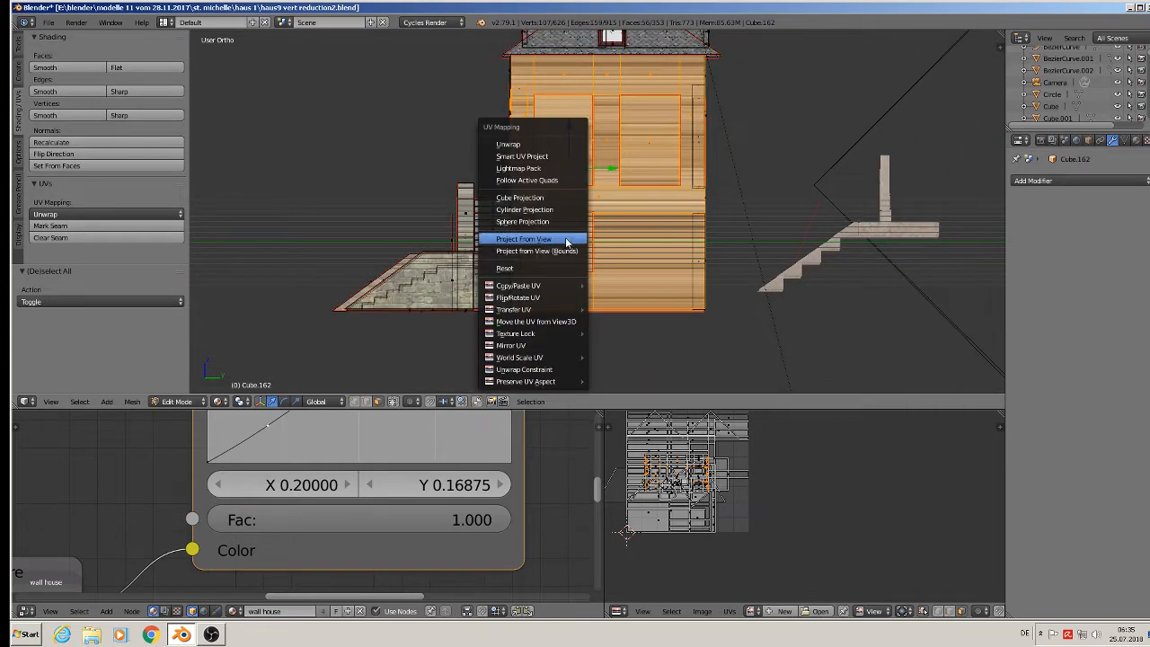
click(565, 239)
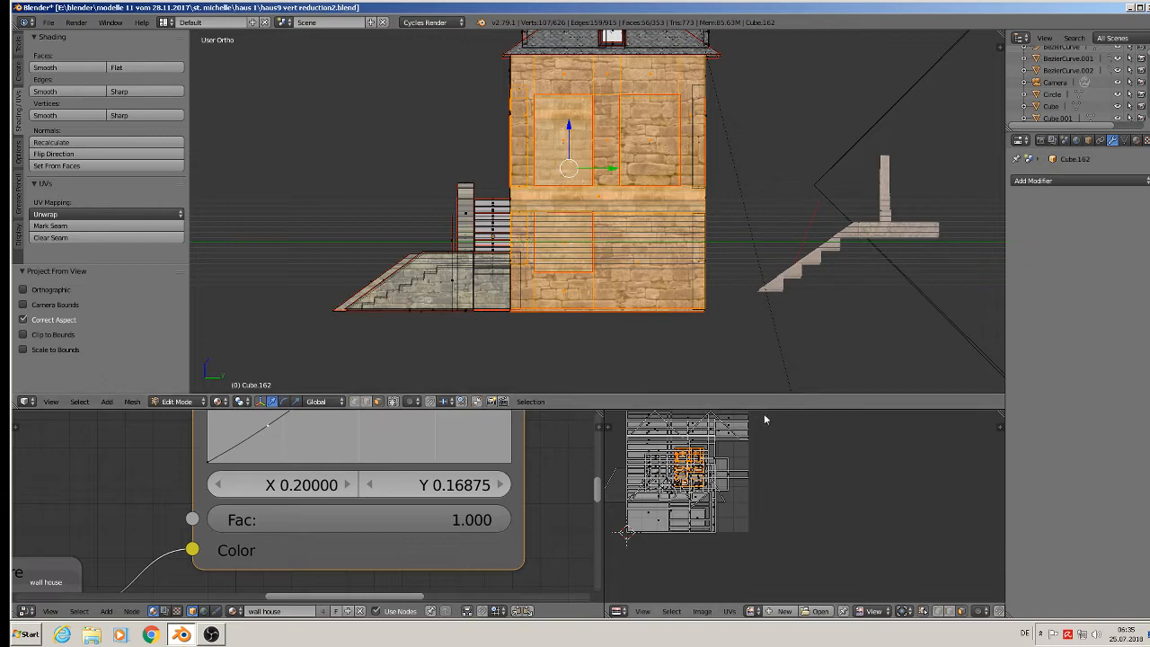
key(Tab)
middle_drag(682, 266, 773, 290)
key(a)
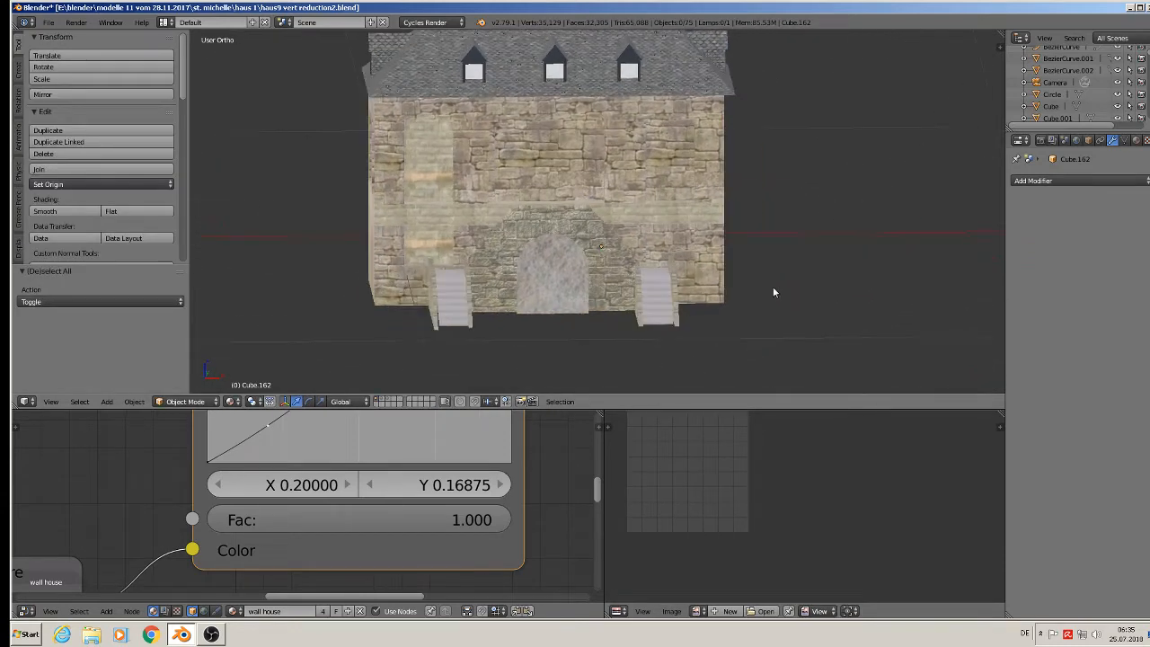
Show the house's material list and select the five recessed window faces of the front wall in Edit Mode
click(1135, 139)
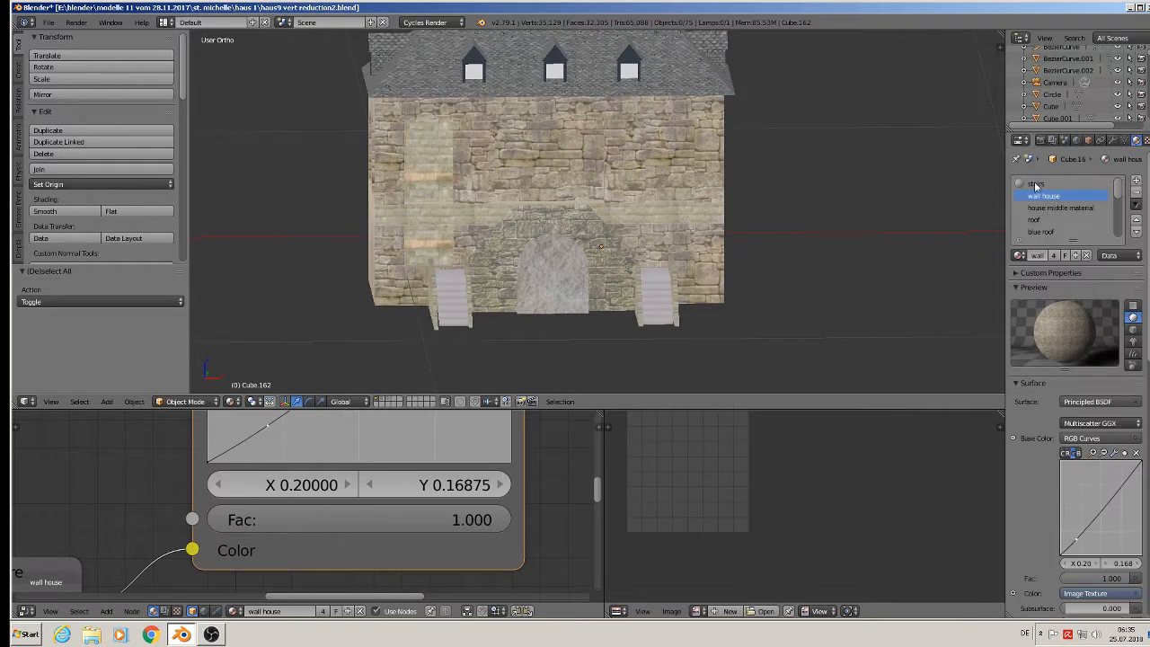
scroll(1055, 234, down, 8)
key(Tab)
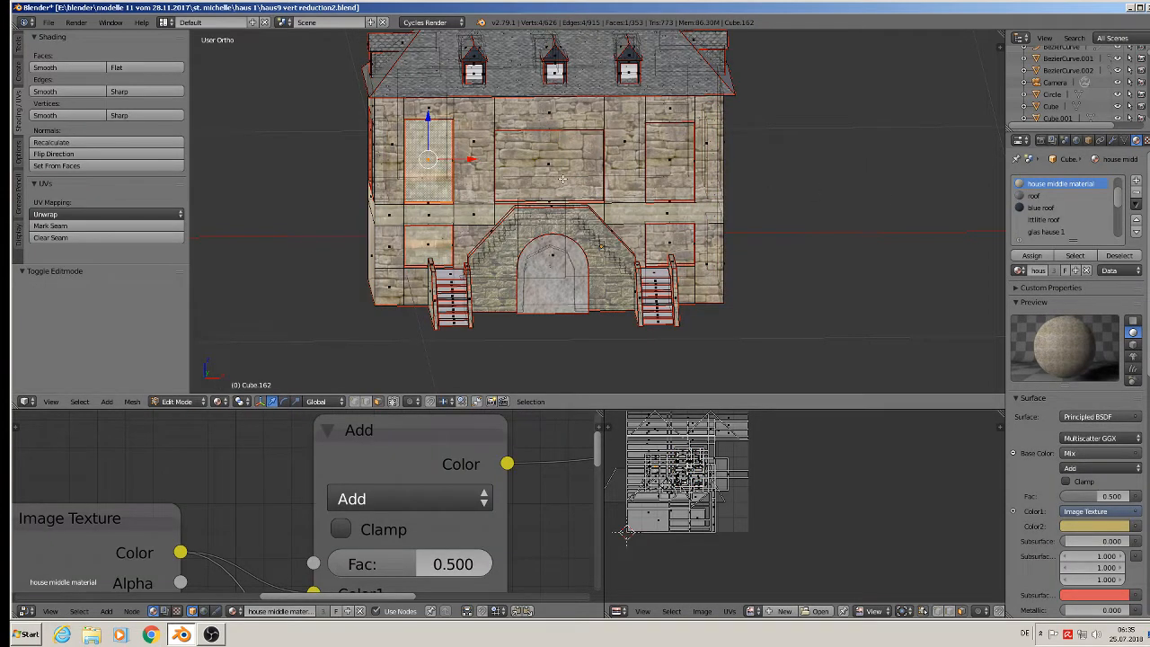
shift+right_click(554, 165)
shift+right_click(678, 170)
shift+right_click(669, 242)
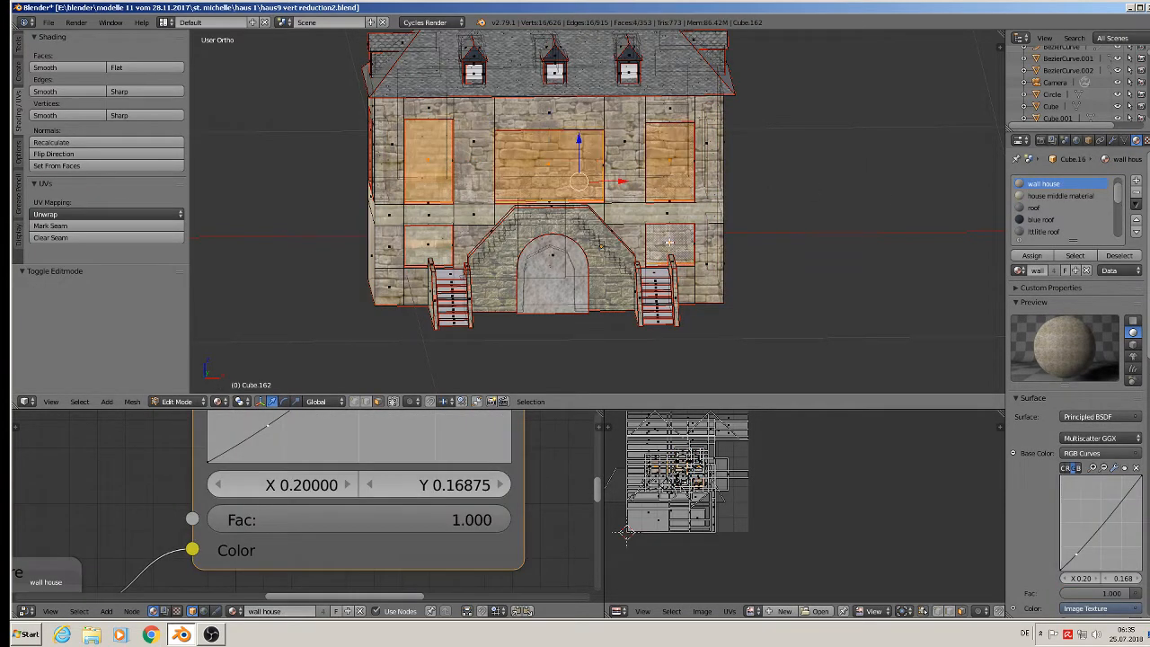
shift+right_click(433, 243)
shift+right_click(429, 244)
shift+right_click(424, 245)
middle_drag(430, 254, 519, 267)
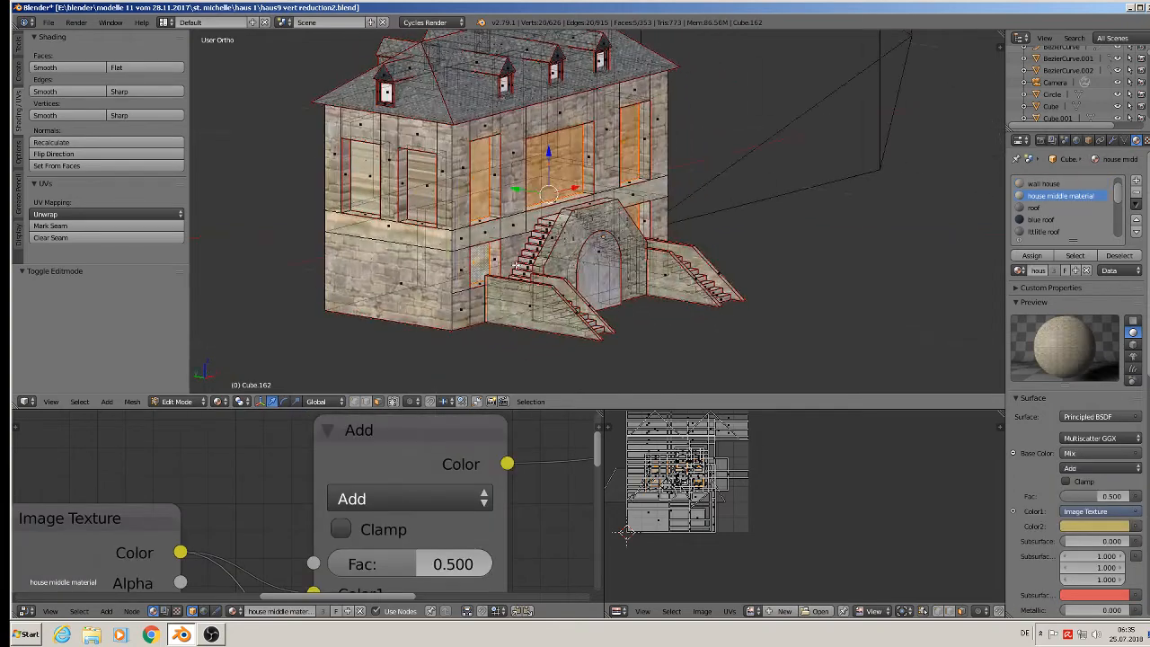
Add the recessed window faces of the left side and rear walls and the rear door face to the selection
shift+right_click(424, 183)
shift+right_click(362, 182)
middle_drag(425, 224, 586, 230)
shift+right_click(510, 205)
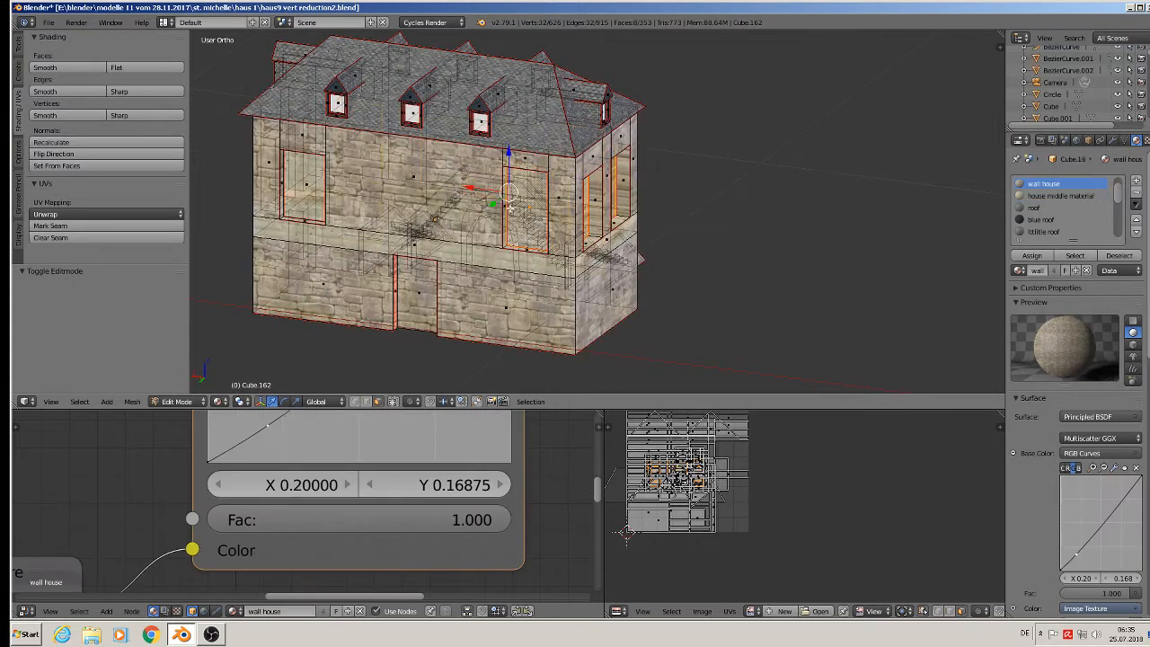
shift+right_click(306, 182)
shift+right_click(307, 181)
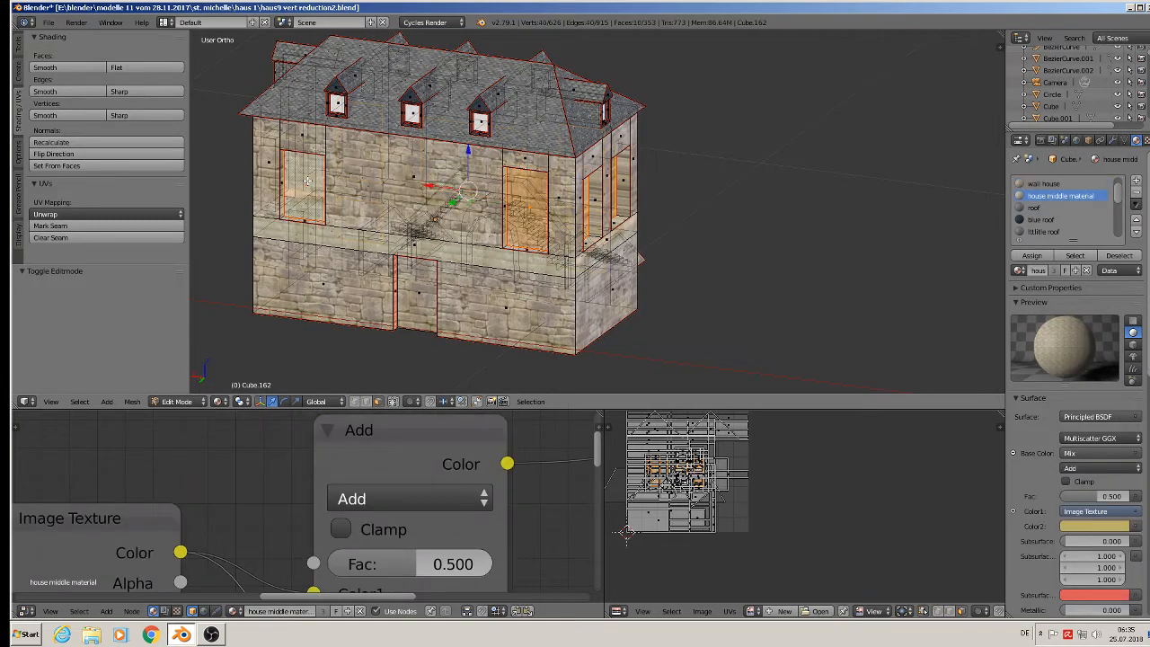
shift+right_click(307, 185)
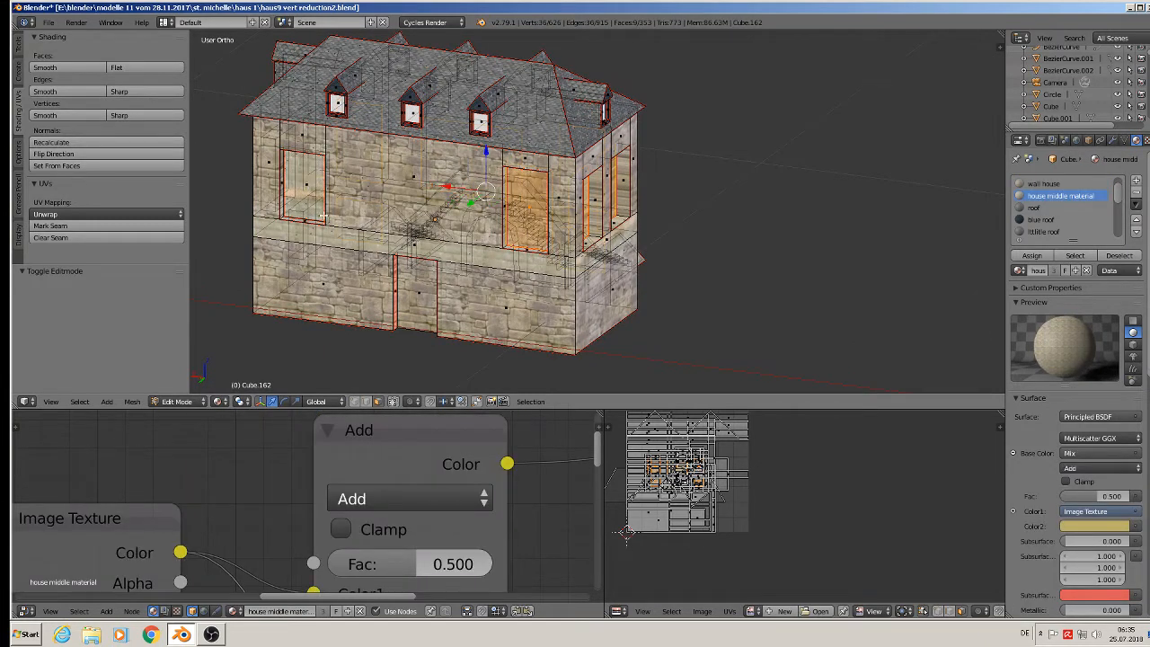
shift+right_click(416, 295)
middle_drag(308, 209, 330, 218)
shift+right_click(316, 205)
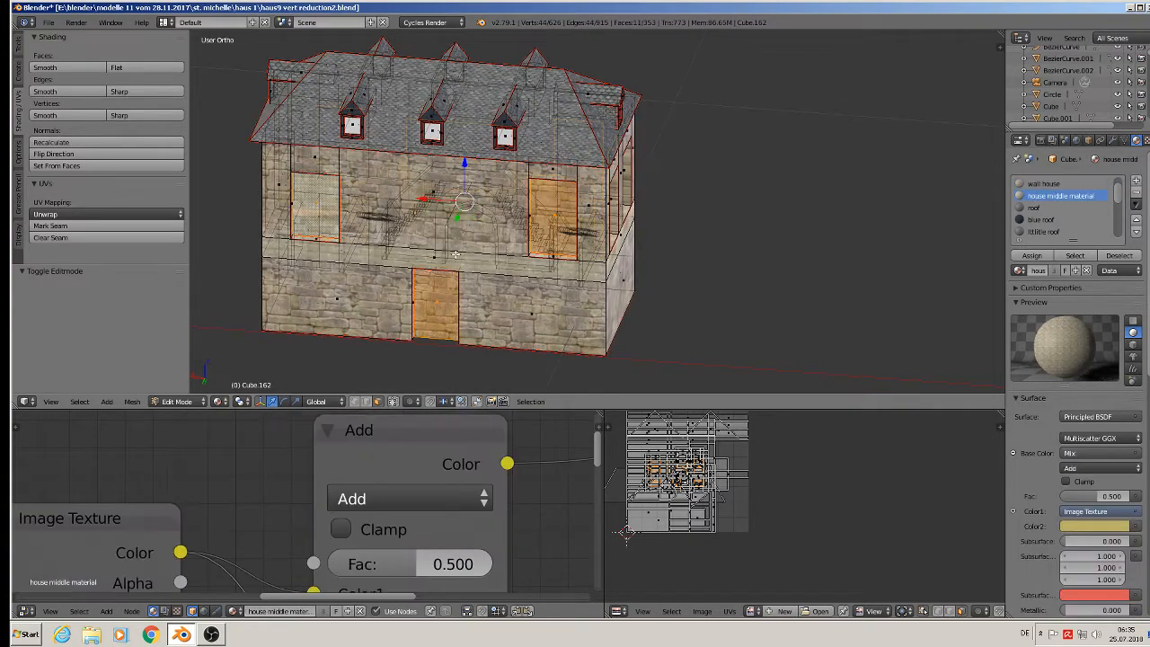
middle_drag(537, 245, 629, 253)
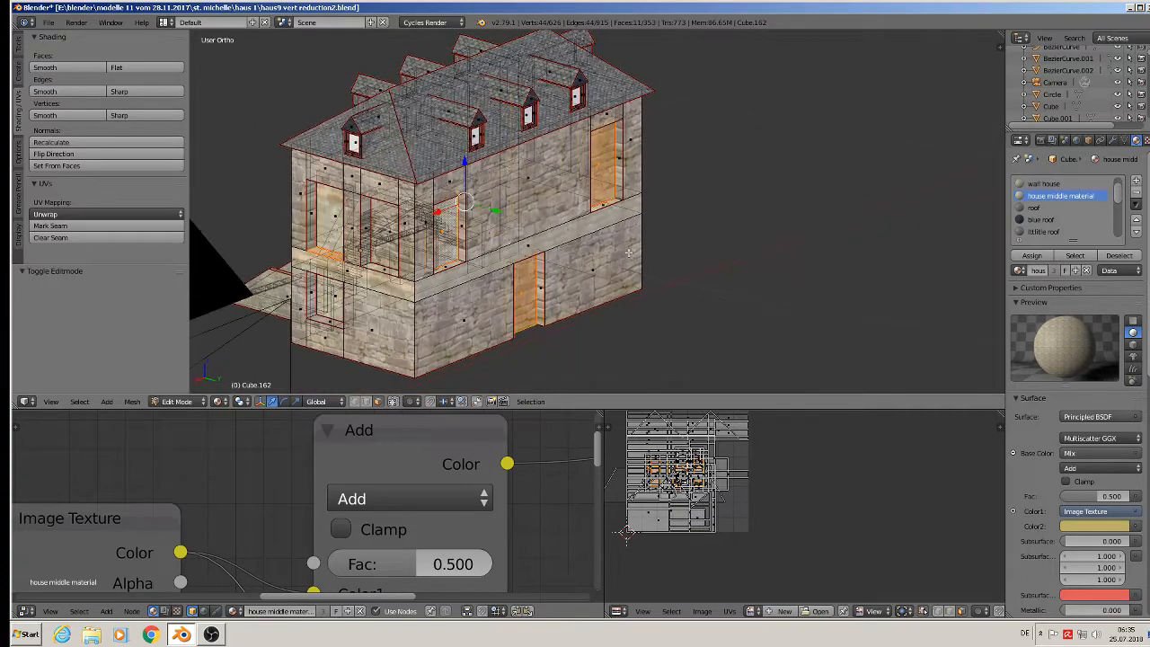
shift+right_click(327, 256)
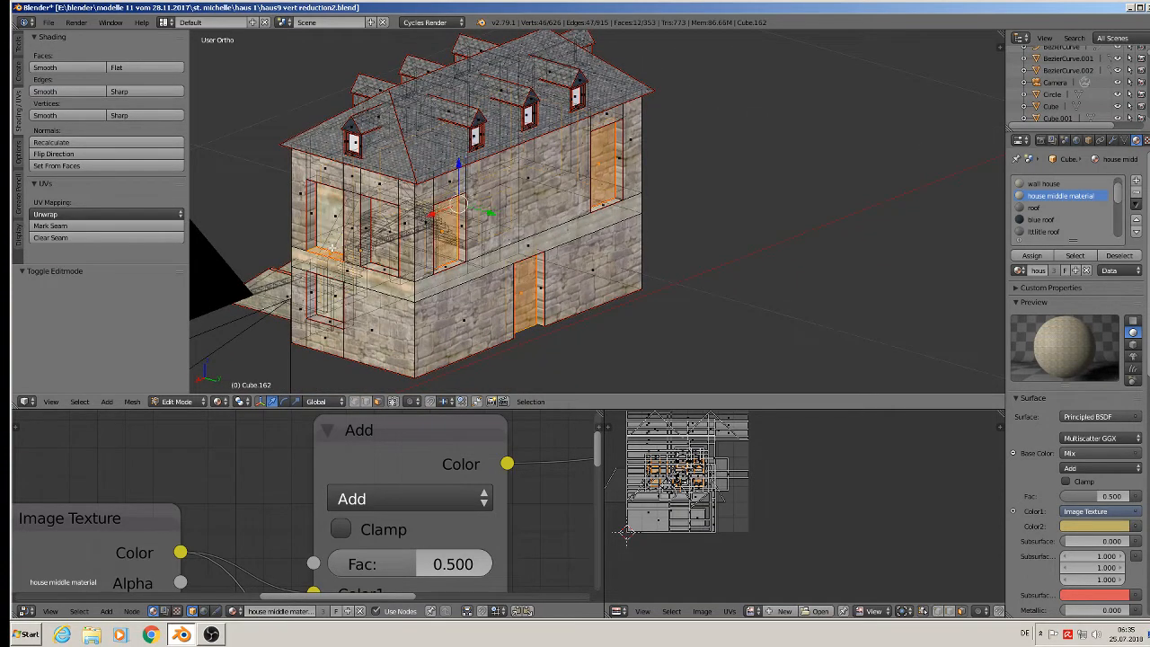
shift+right_click(330, 255)
shift+right_click(329, 264)
middle_drag(337, 277, 479, 281)
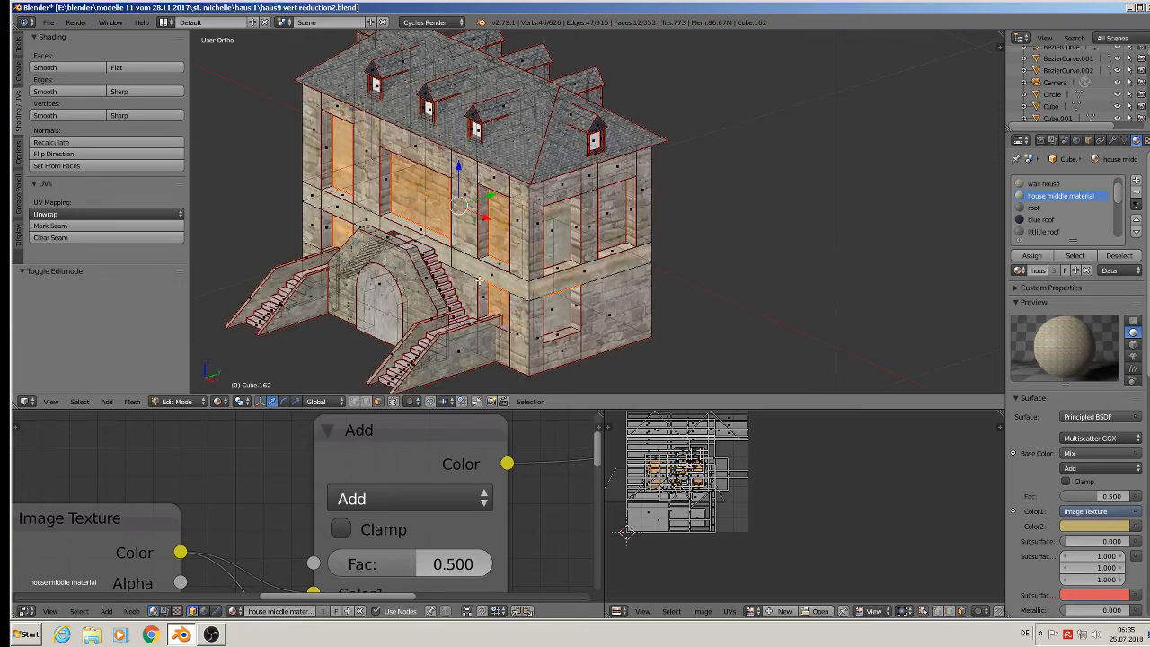
key(ctrl+z)
key(ctrl+z)
shift+right_click(488, 284)
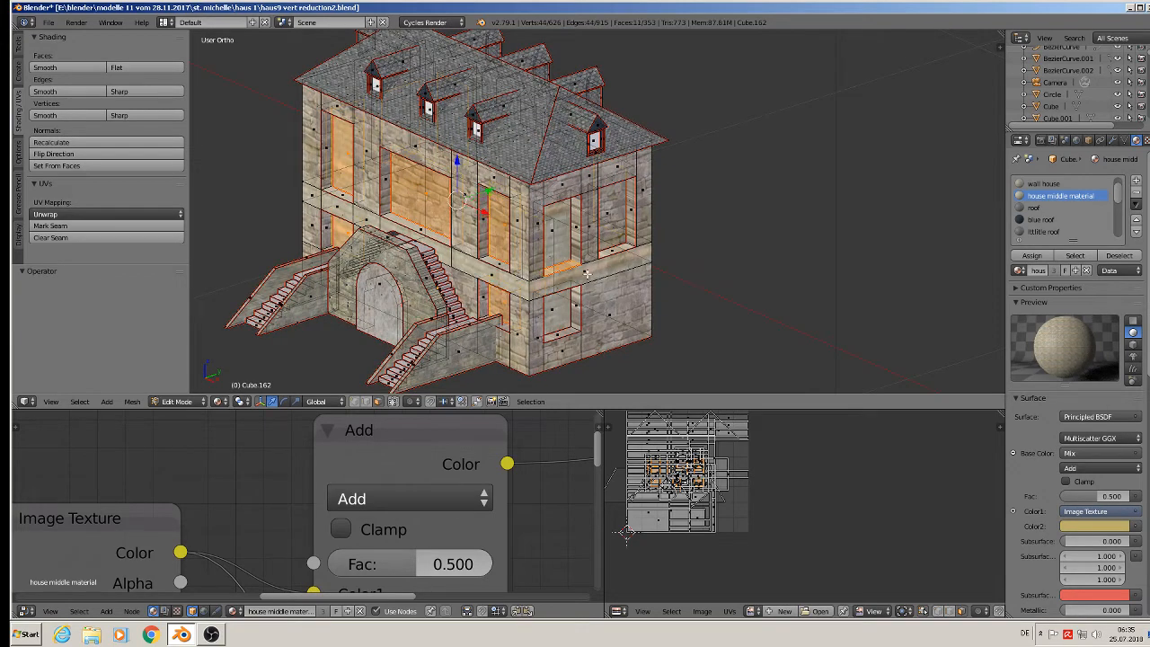
Deselect the window sill face and add the three recessed window faces of the remaining side wall to the selection
middle_drag(586, 273, 488, 328)
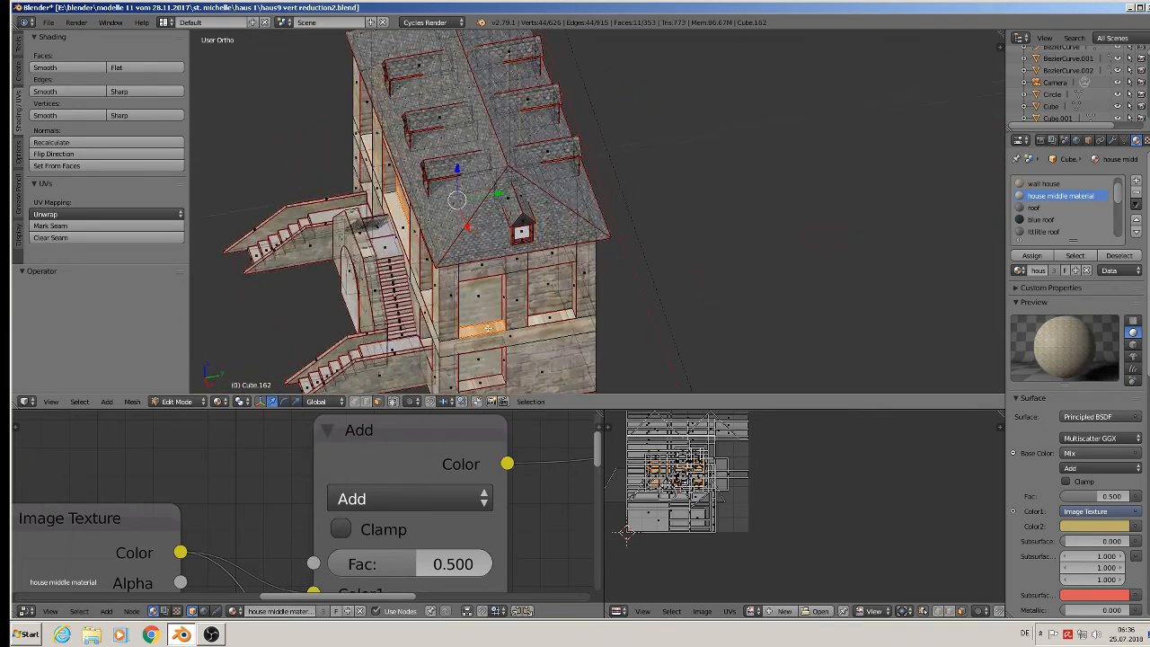
shift+right_click(488, 328)
shift+right_click(484, 296)
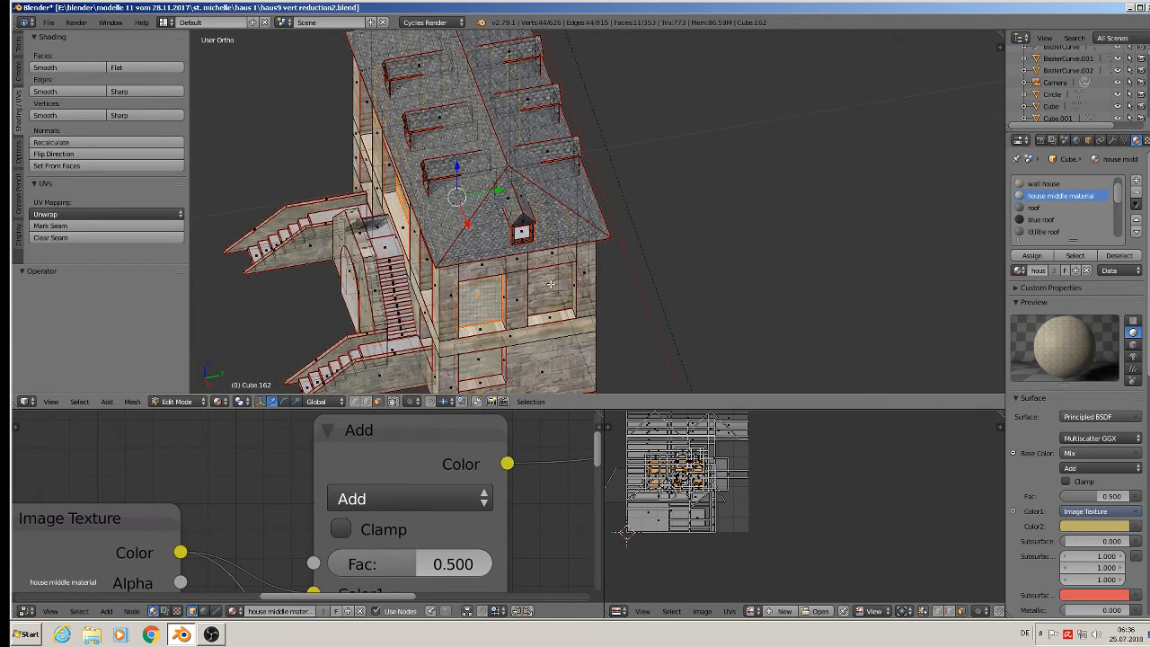
shift+right_click(551, 284)
shift+right_click(488, 369)
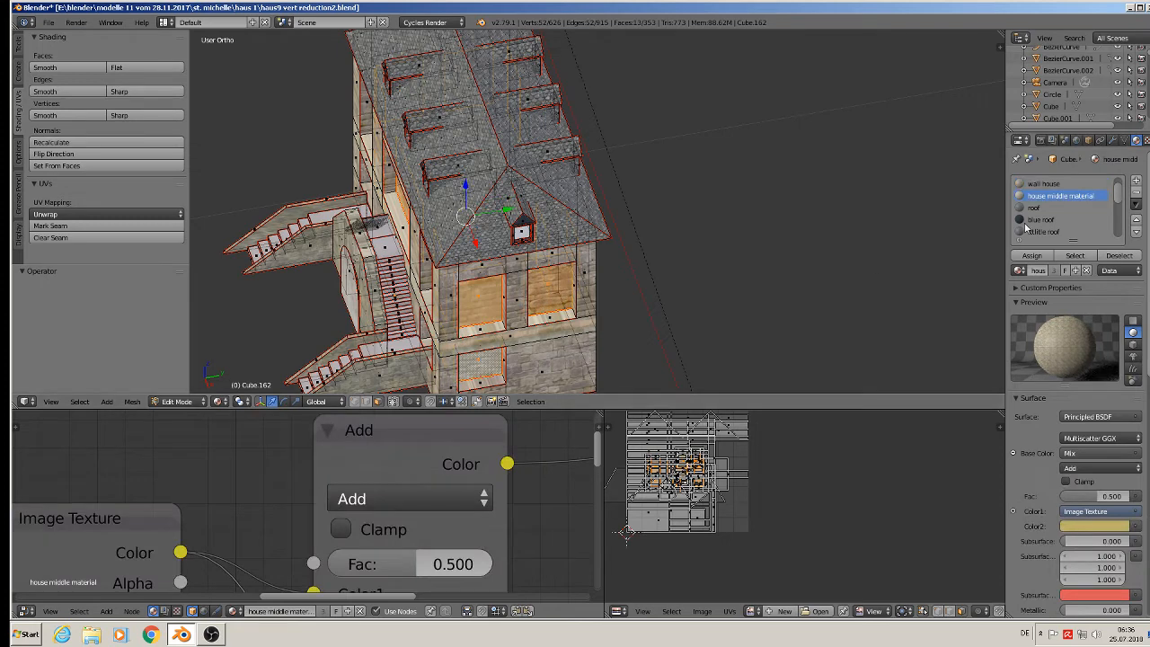
Assign the window white color material to the selected recessed window and door faces
click(1046, 257)
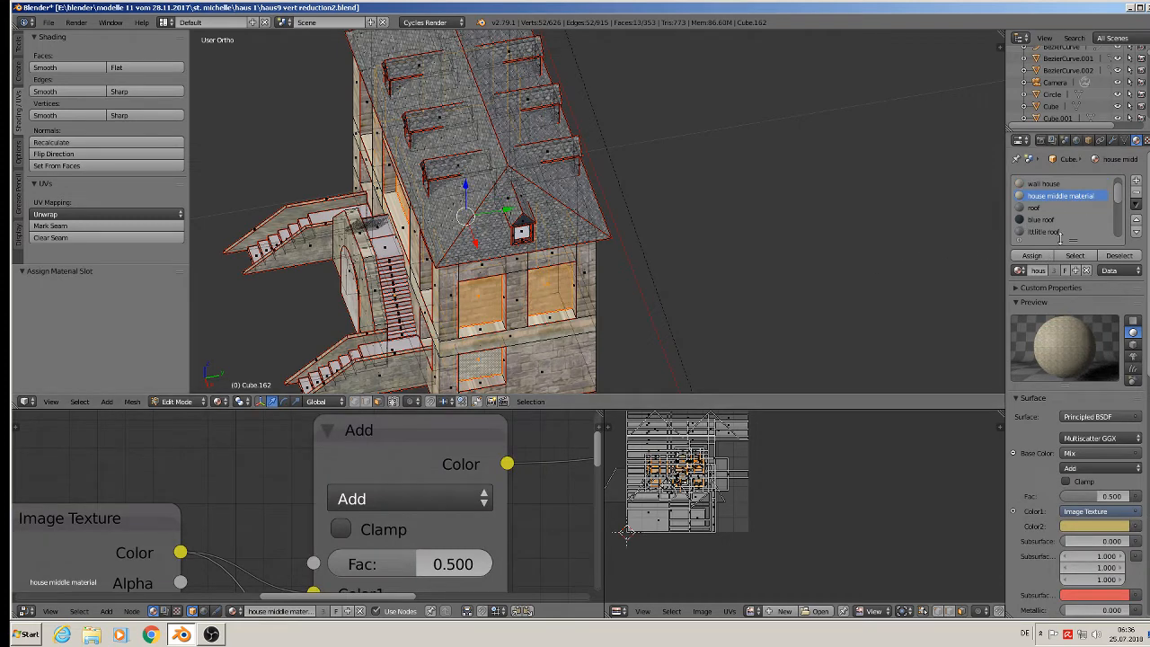
scroll(1073, 209, down, 3)
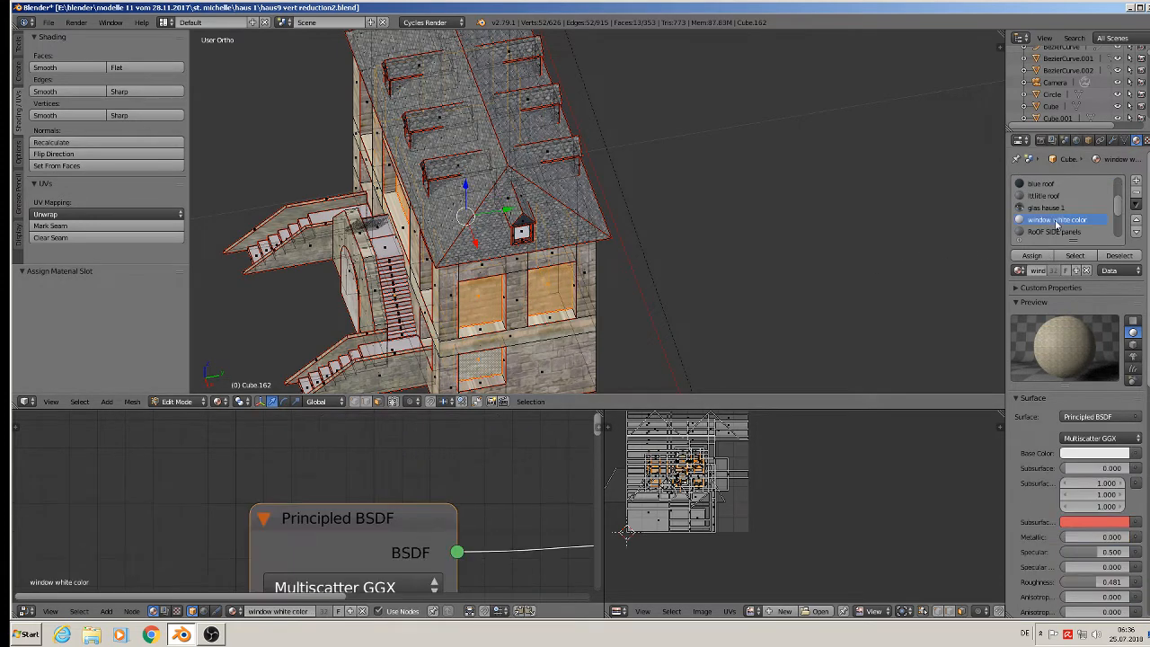
click(1058, 219)
click(1033, 256)
Deselect all faces, return the house to Object Mode and save the file
middle_drag(763, 253, 423, 209)
key(a)
key(Tab)
middle_drag(504, 230, 487, 229)
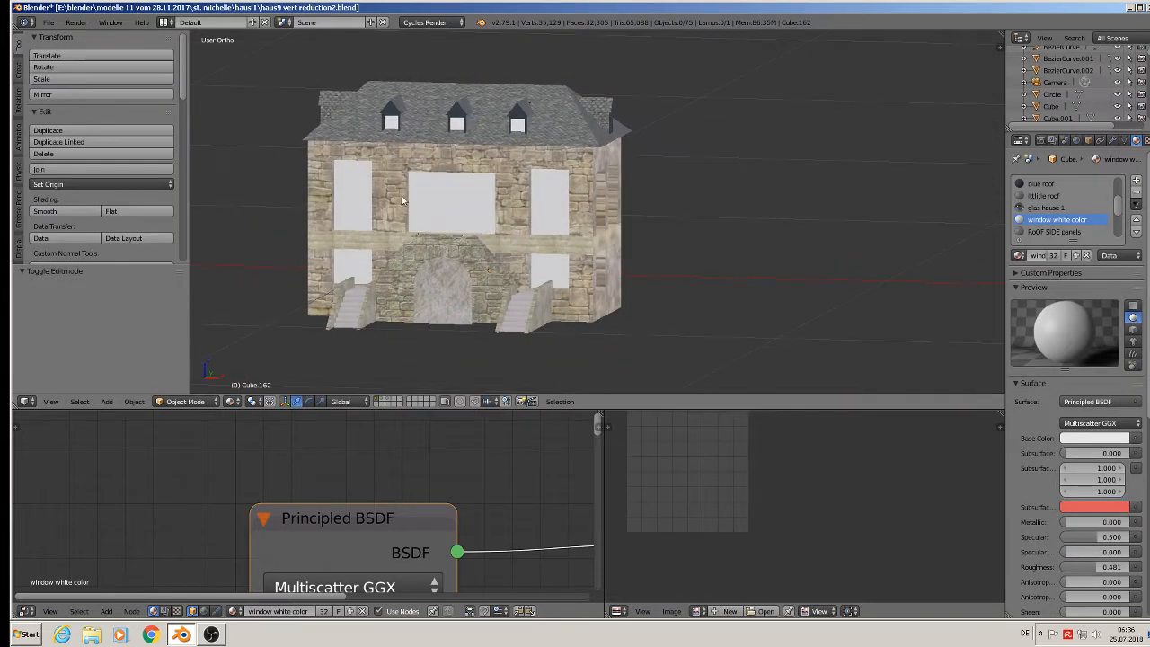
click(56, 18)
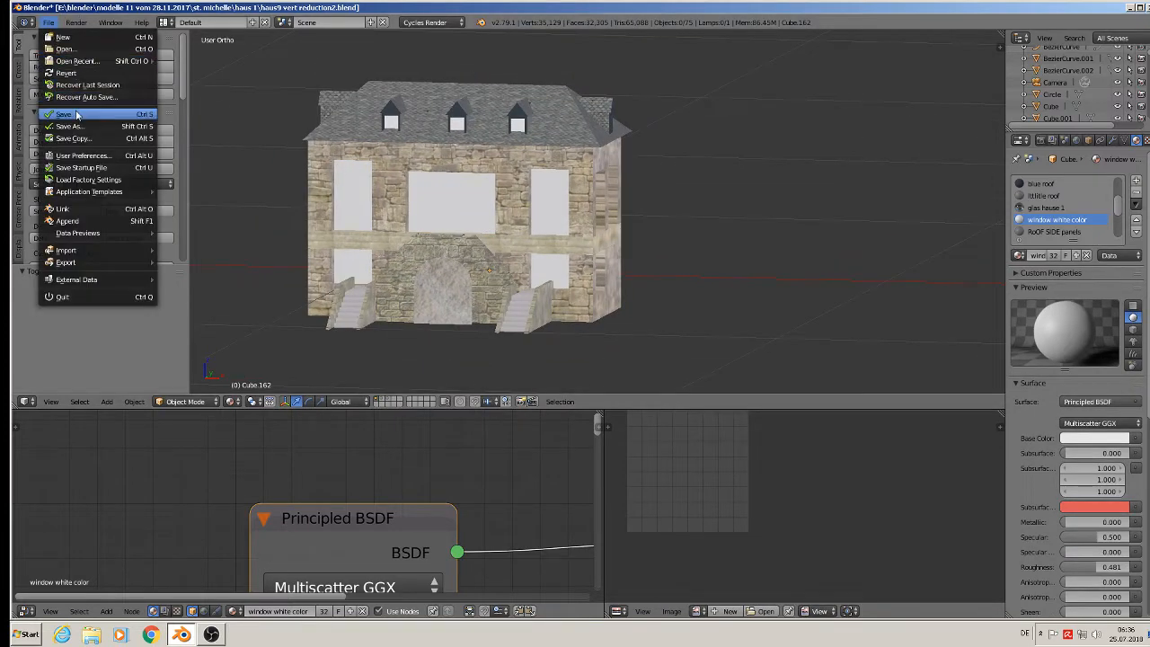
Examine the row of house versions from the front, picking wall parts of the second house before deselecting everything
scroll(601, 194, down, 2)
middle_drag(604, 200, 641, 211)
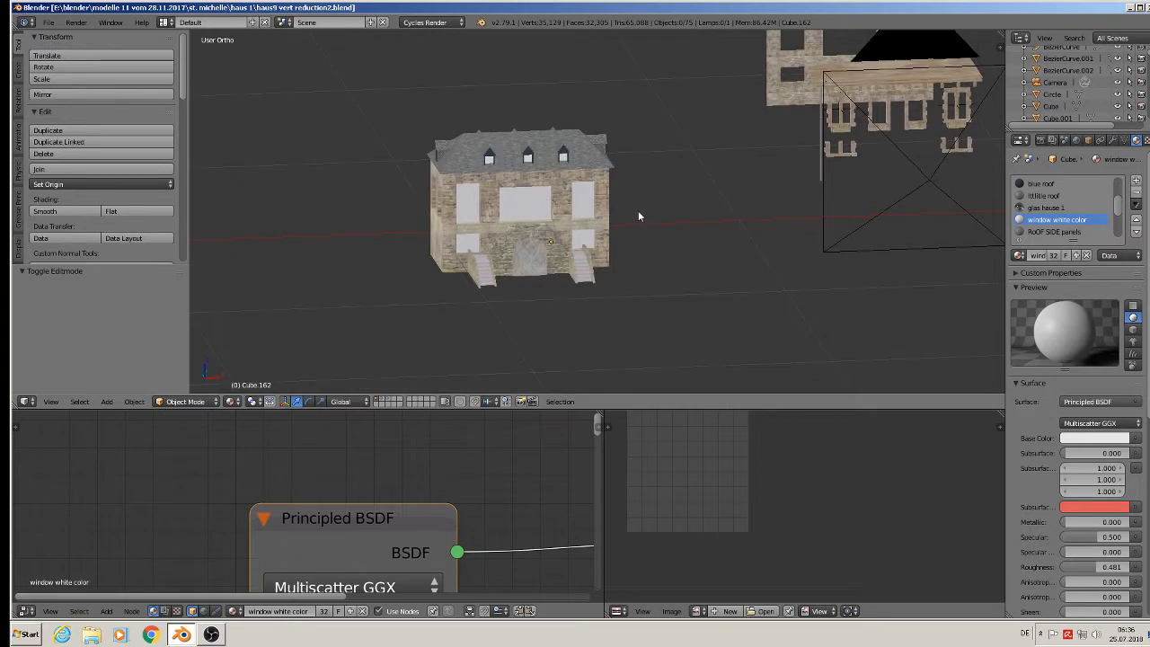
key(KP_1)
scroll(591, 214, down, 7)
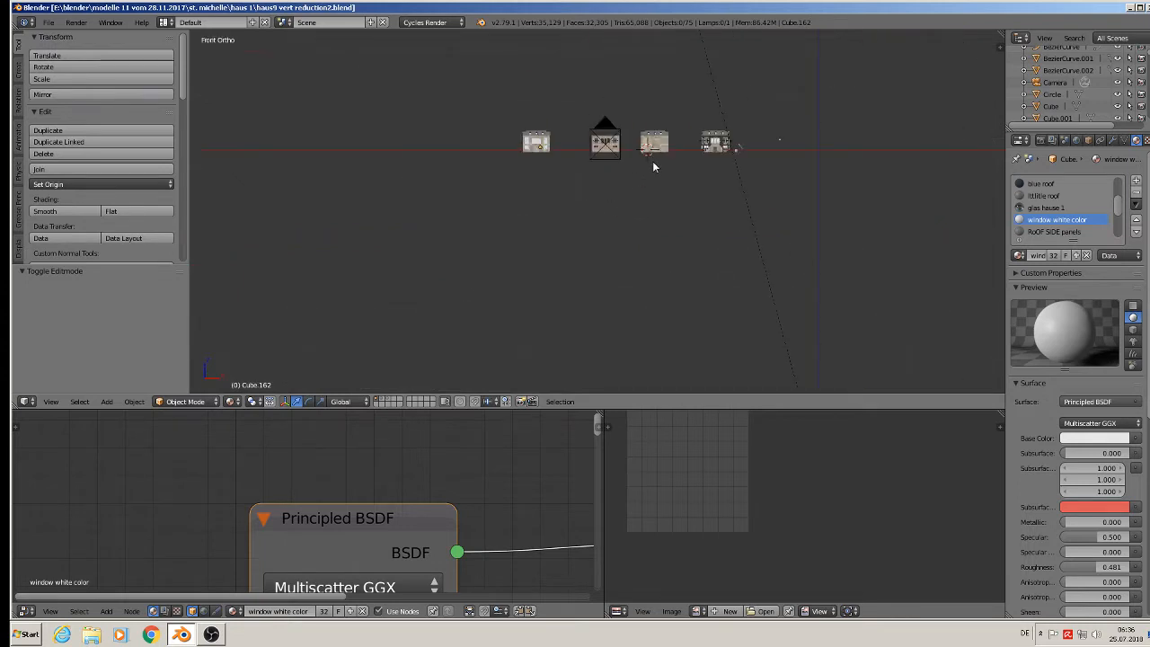
shift+middle_drag(652, 163, 625, 229)
scroll(558, 202, up, 8)
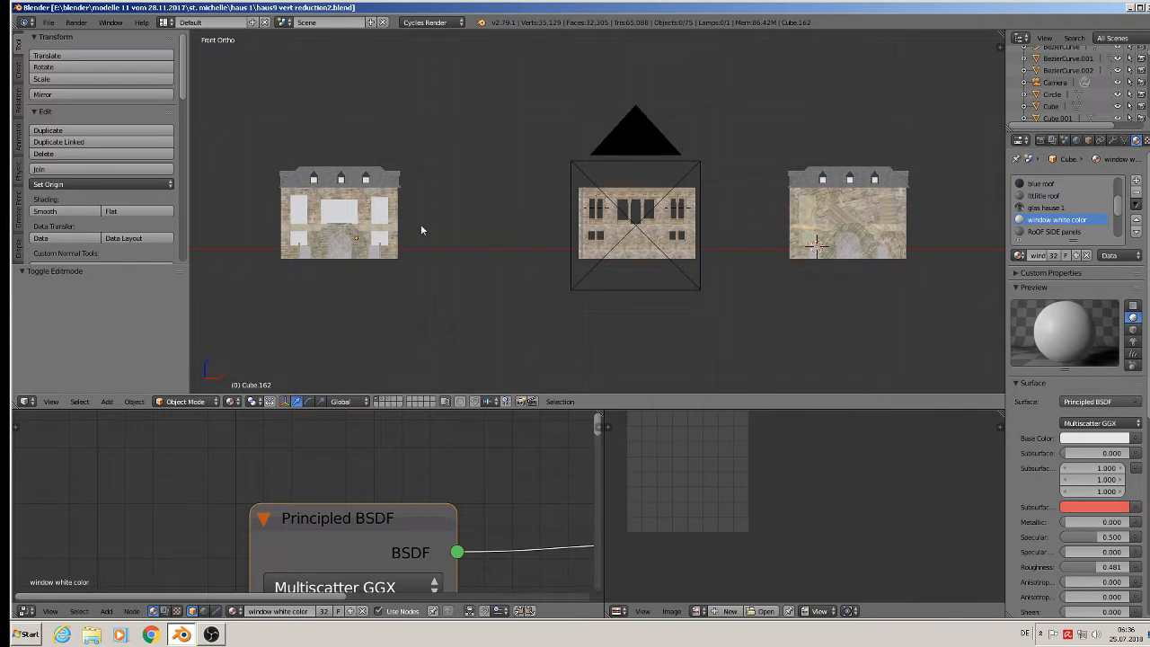
scroll(425, 221, down, 5)
scroll(713, 229, up, 3)
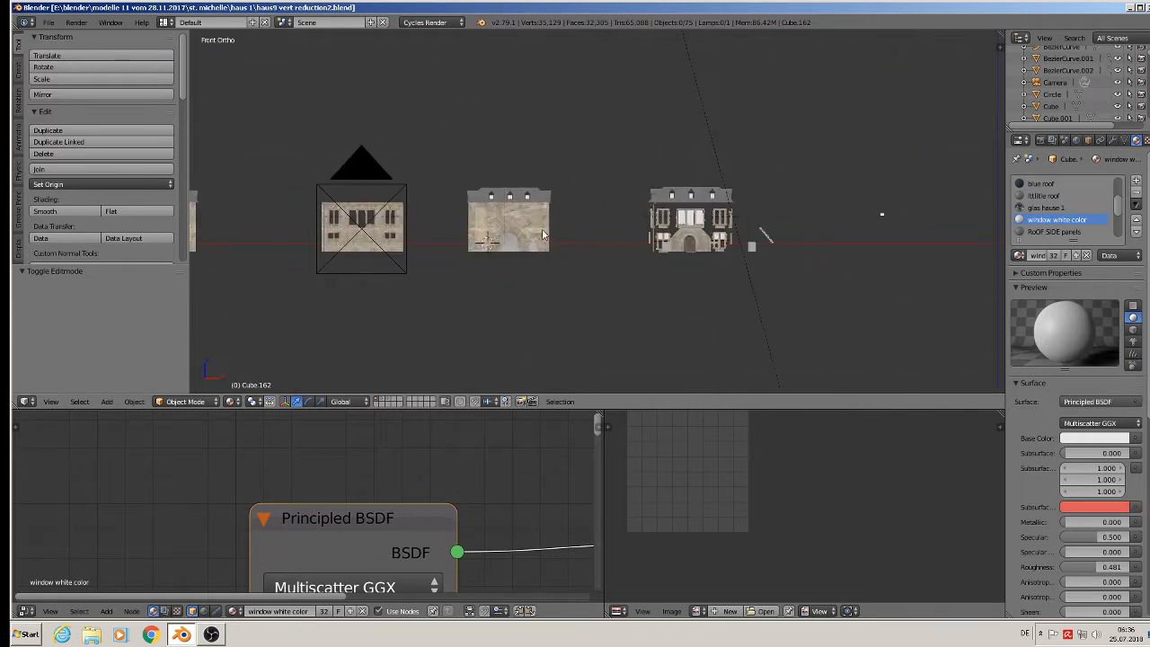
scroll(508, 247, up, 2)
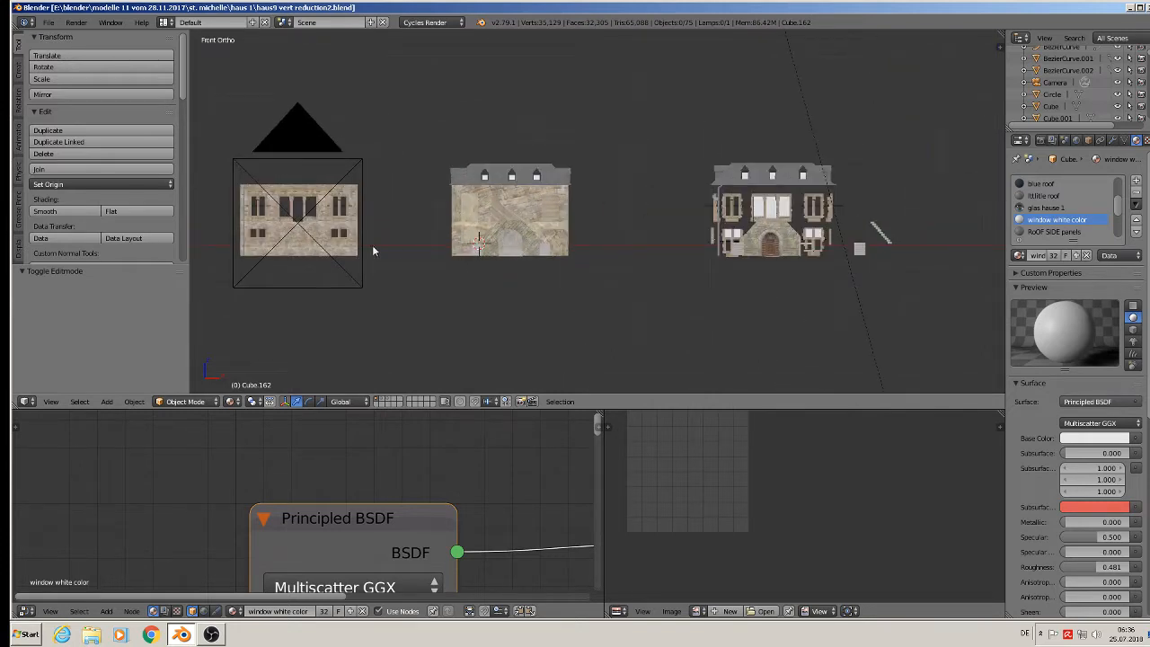
right_click(317, 238)
right_click(330, 233)
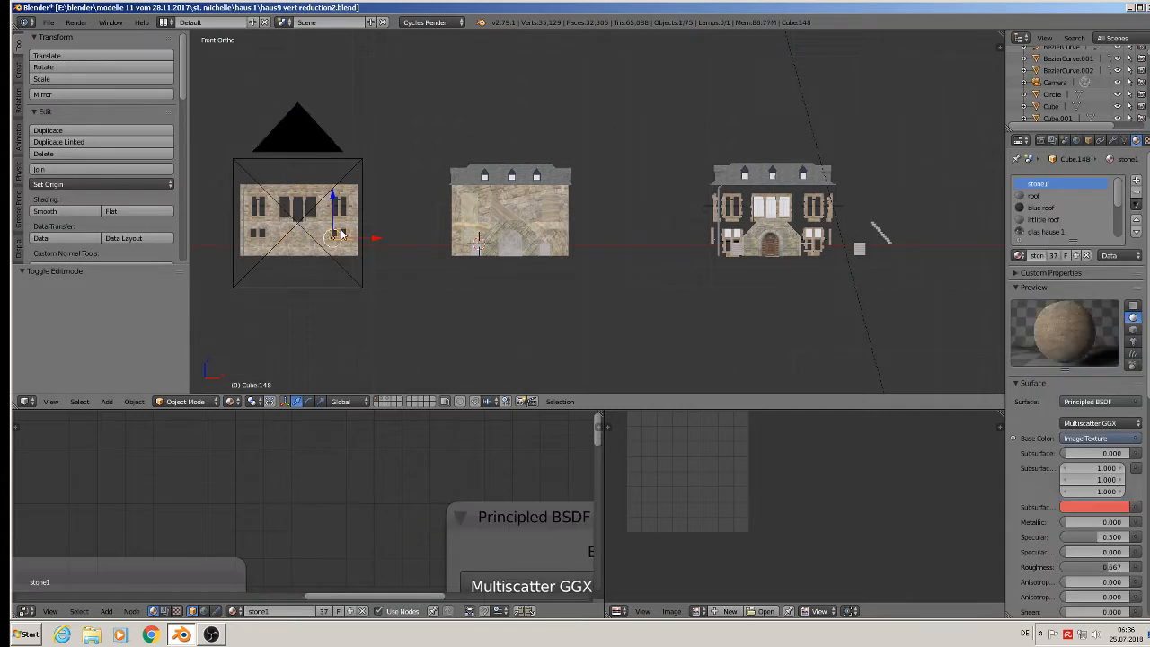
right_click(354, 192)
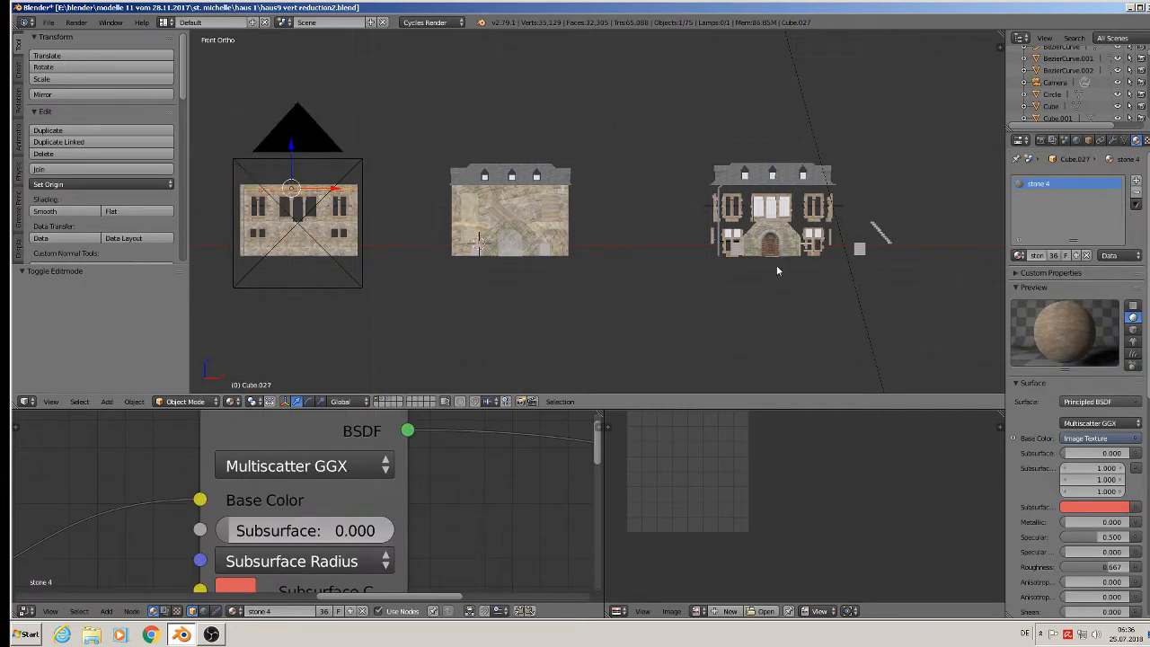
scroll(774, 255, down, 4)
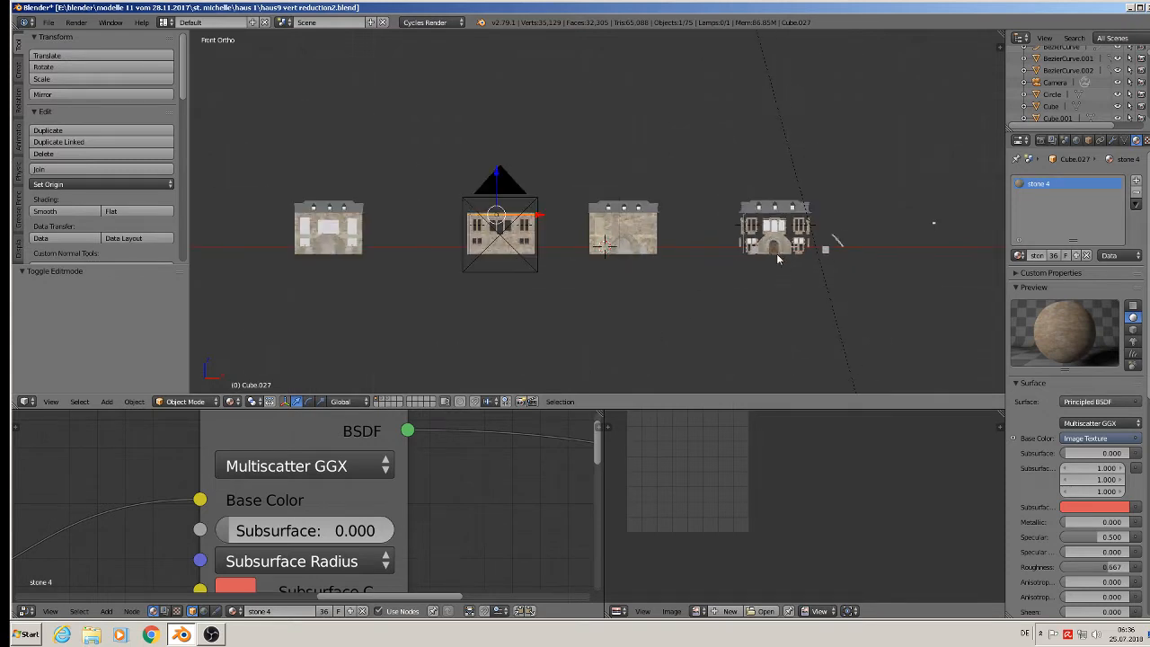
key(a)
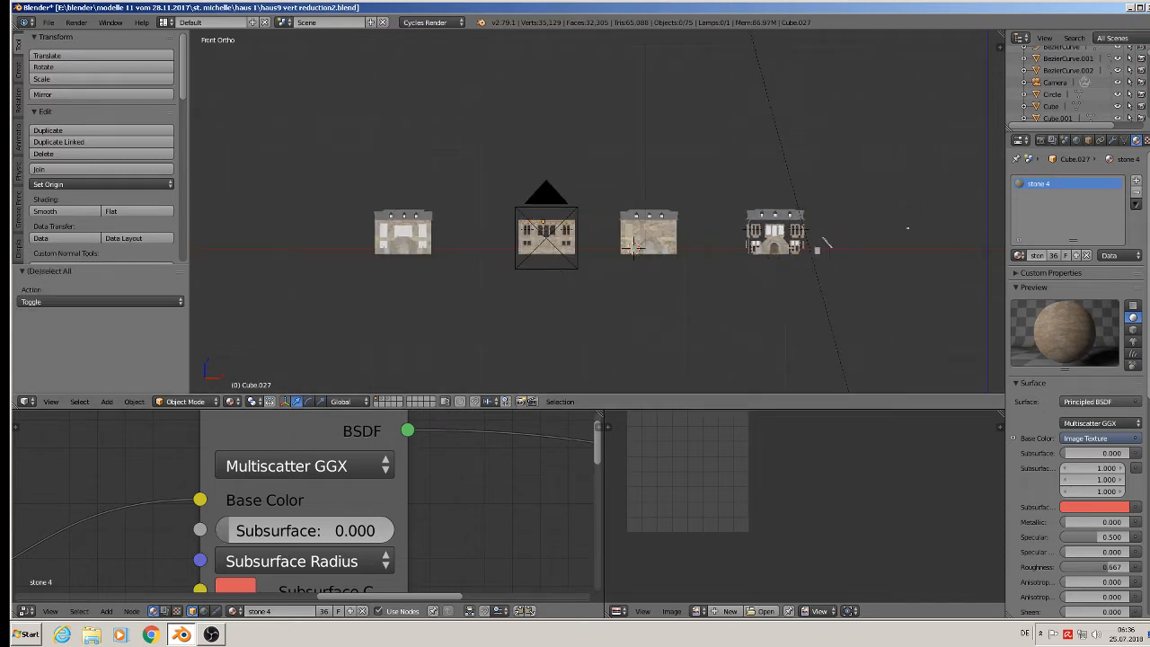
Minimize the open programs, start a second Blender session from the desktop and open the recent file haus9.blend
click(1129, 10)
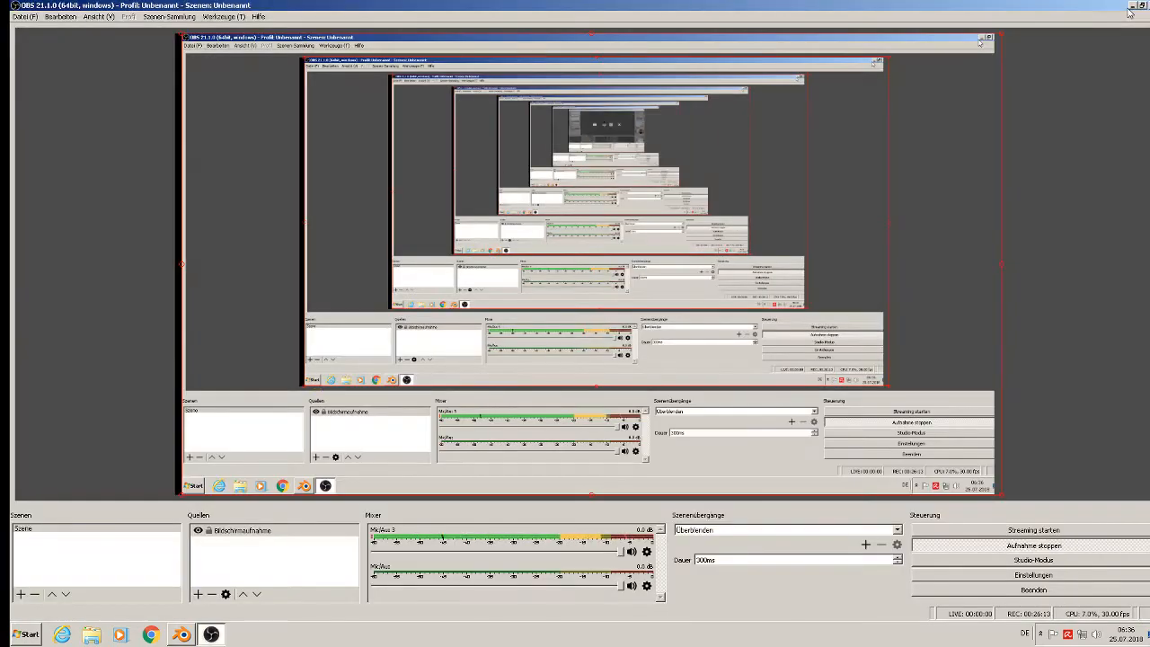
click(1133, 7)
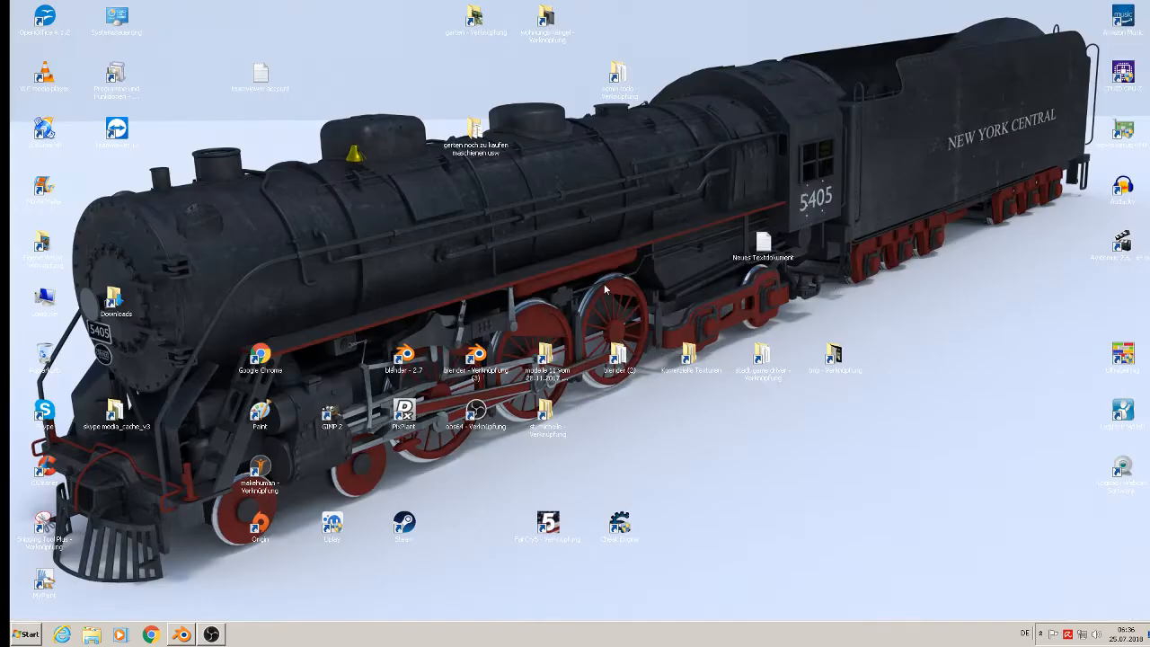
click(476, 358)
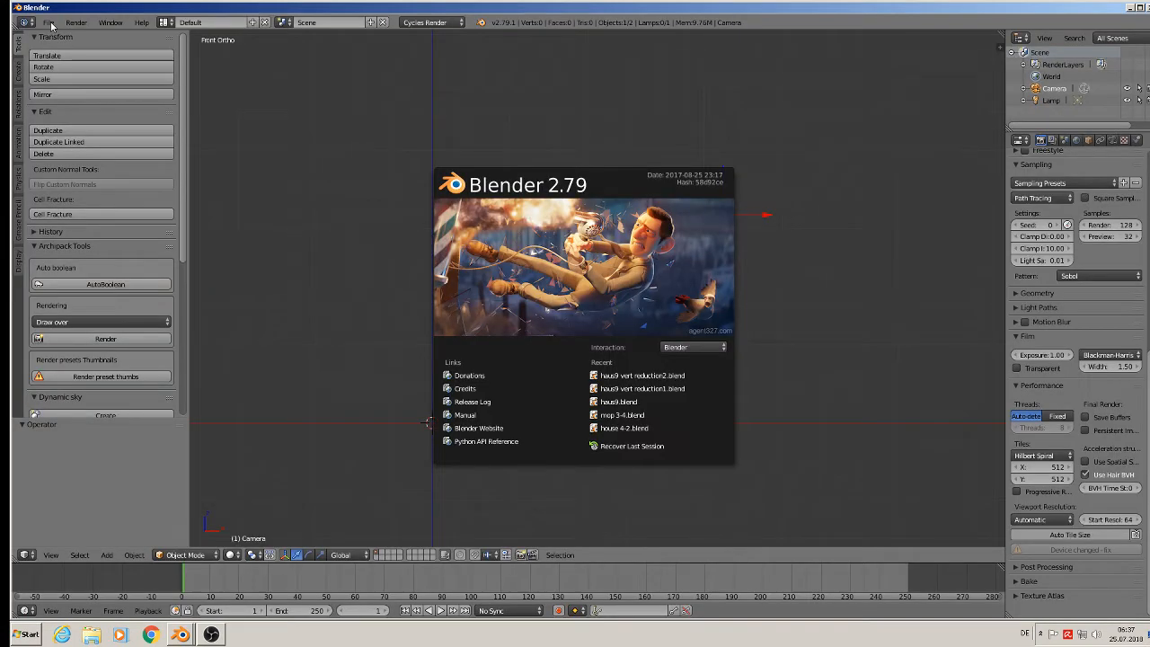
click(632, 402)
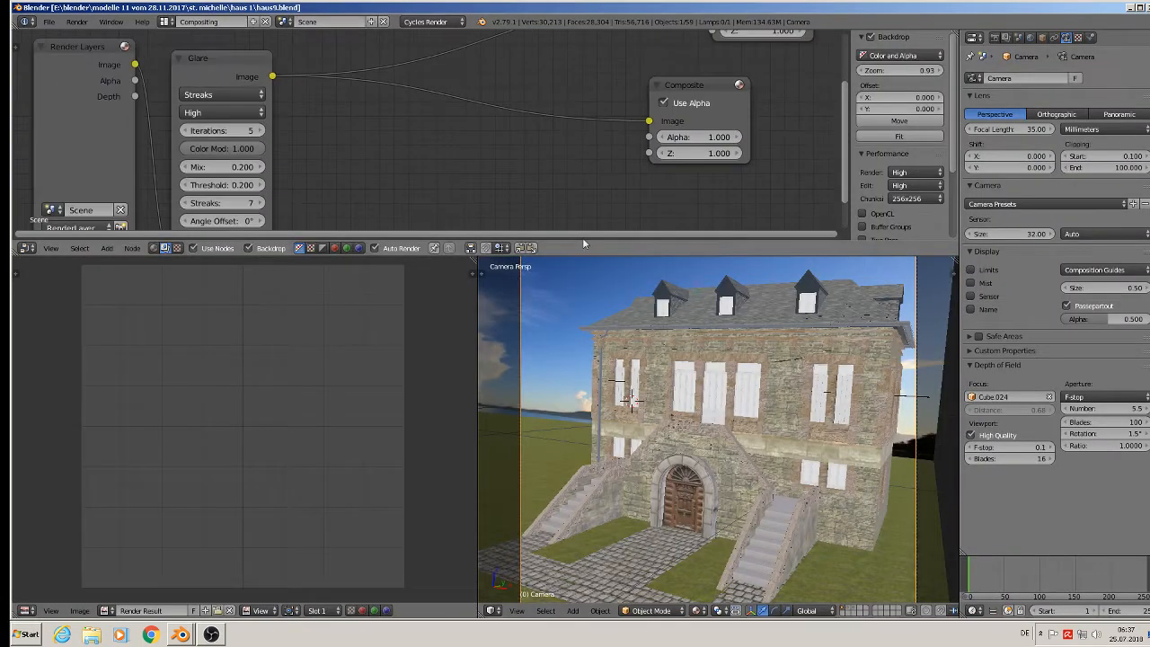
Switch from the camera view to front orthographic and delete the sky backdrop behind the house
key(KP_0)
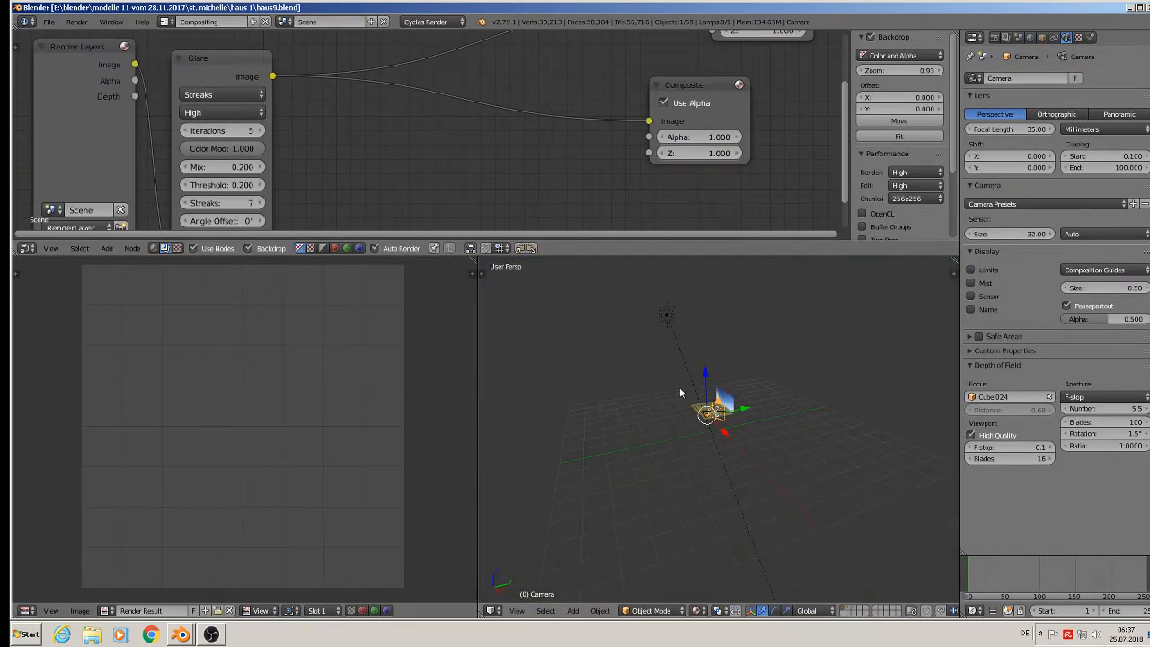
key(KP_1)
scroll(703, 428, up, 1)
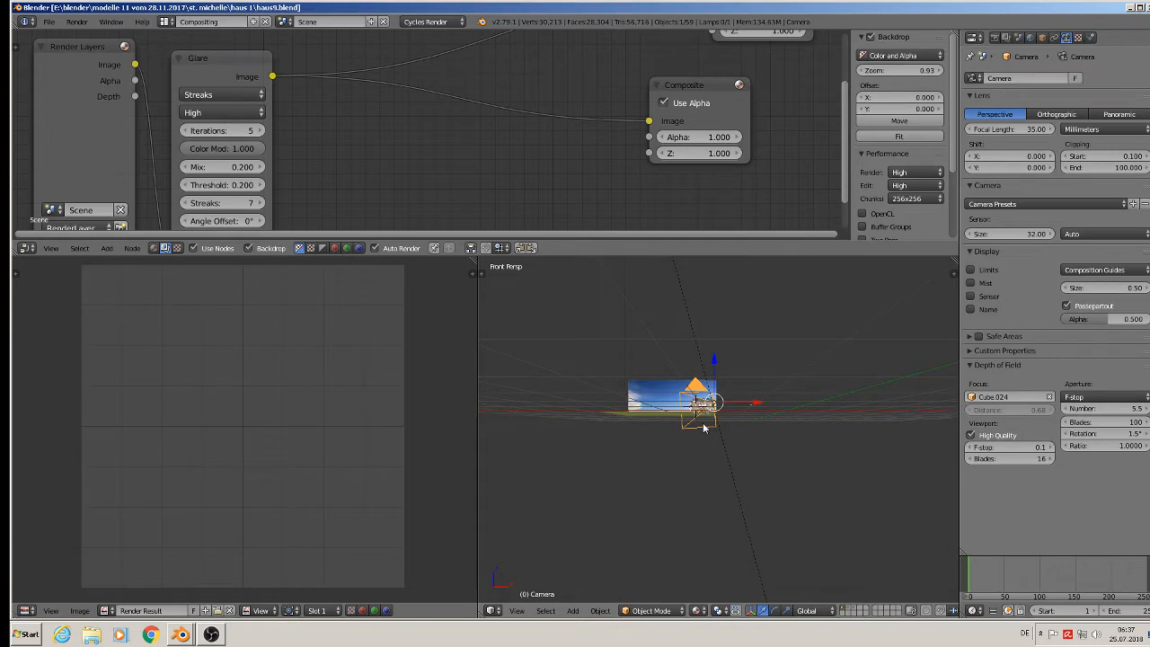
key(KP_5)
scroll(705, 425, up, 4)
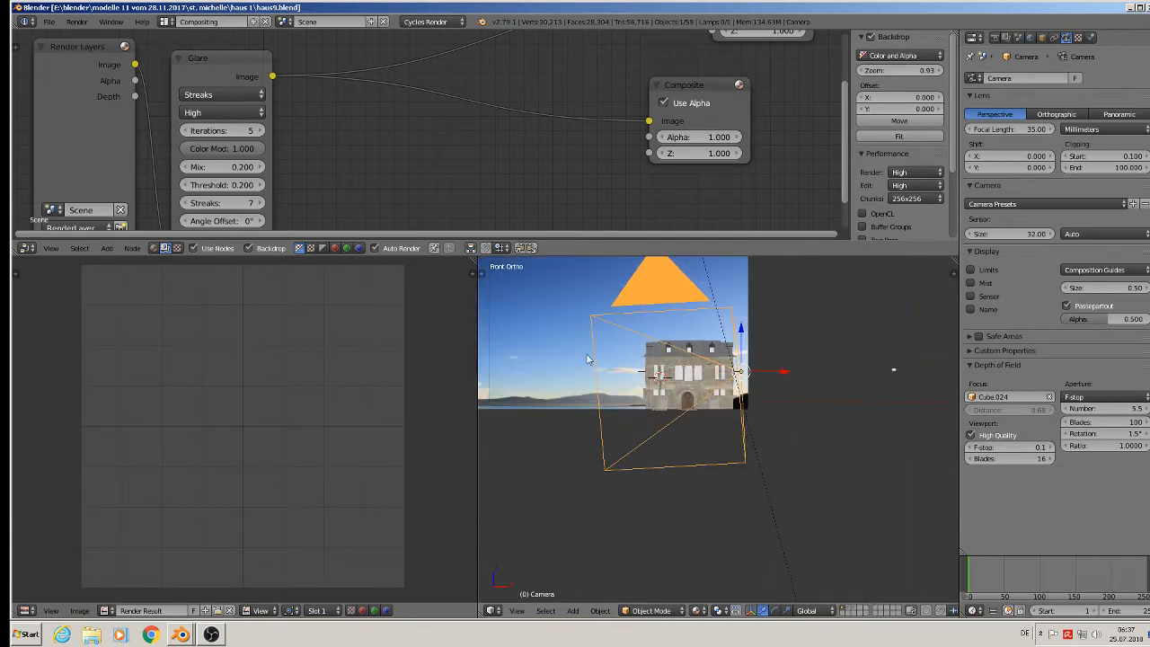
right_click(539, 333)
key(x)
click(522, 330)
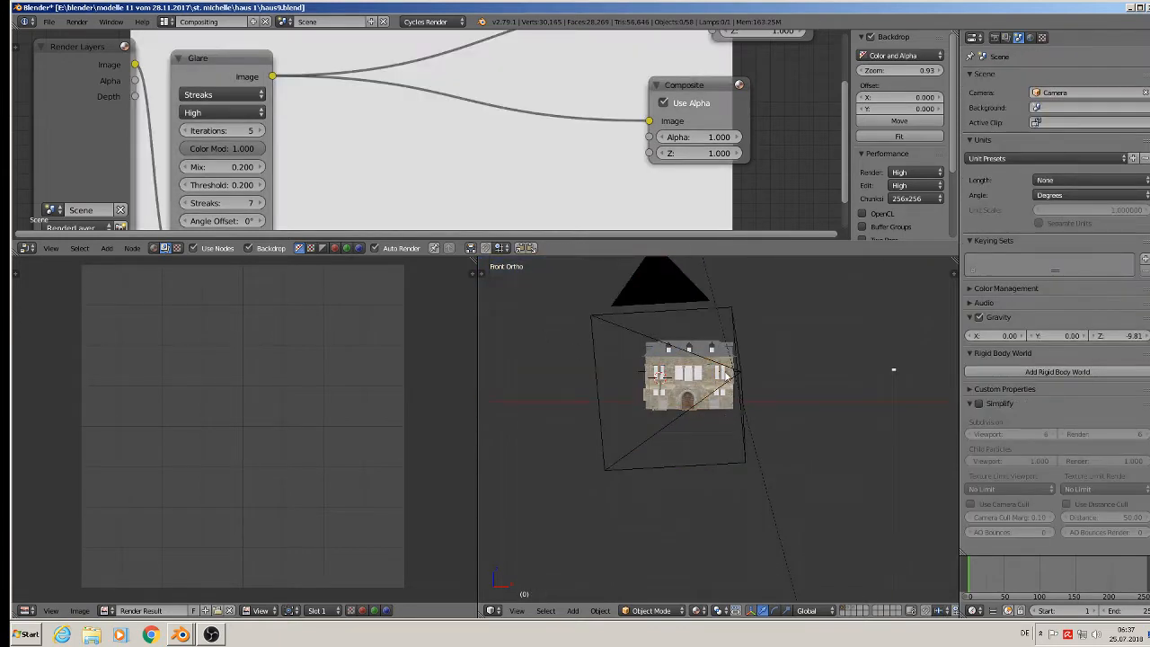
Select the camera and set its lens type to Orthographic
right_click(740, 376)
scroll(735, 386, up, 5)
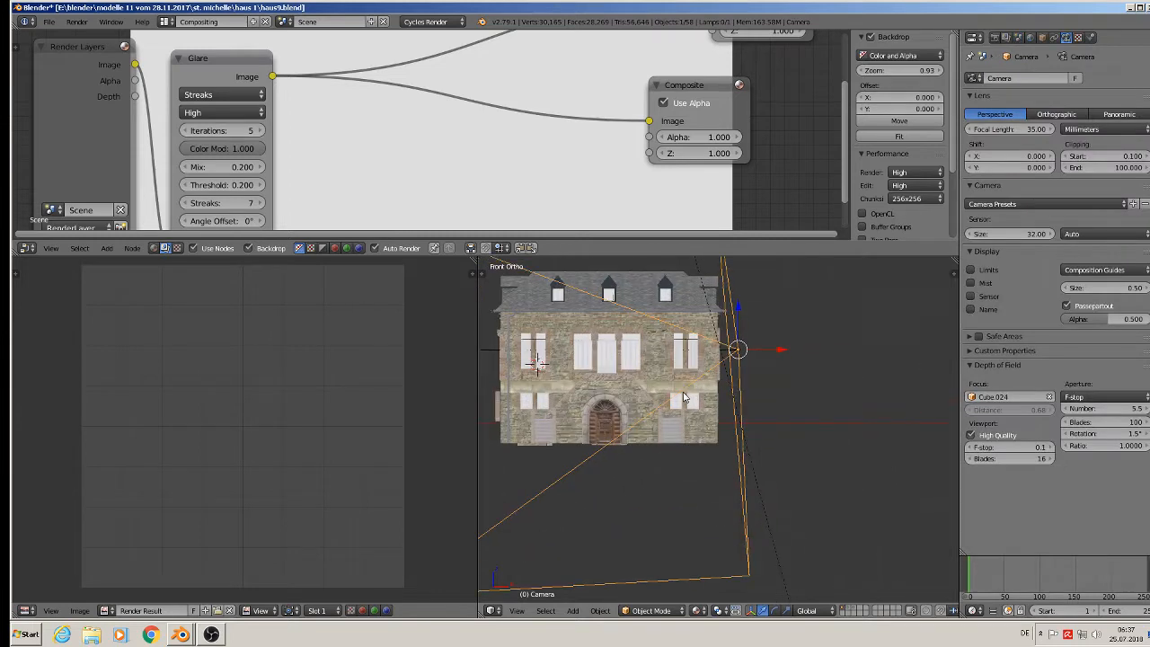
scroll(683, 397, up, 2)
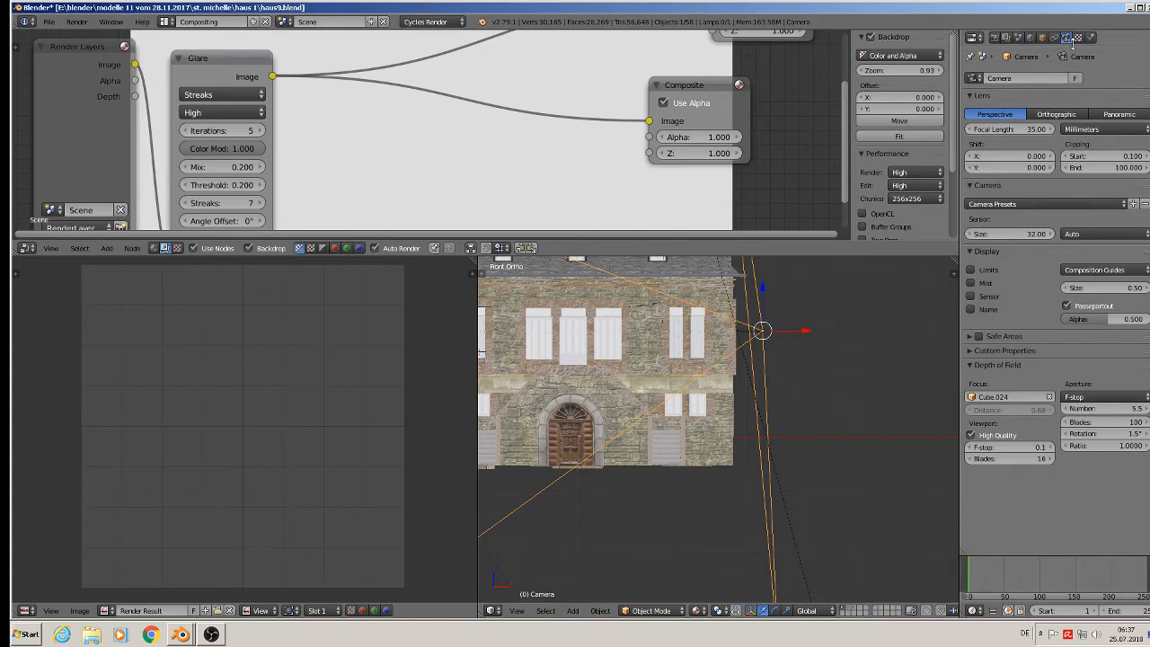
click(1058, 115)
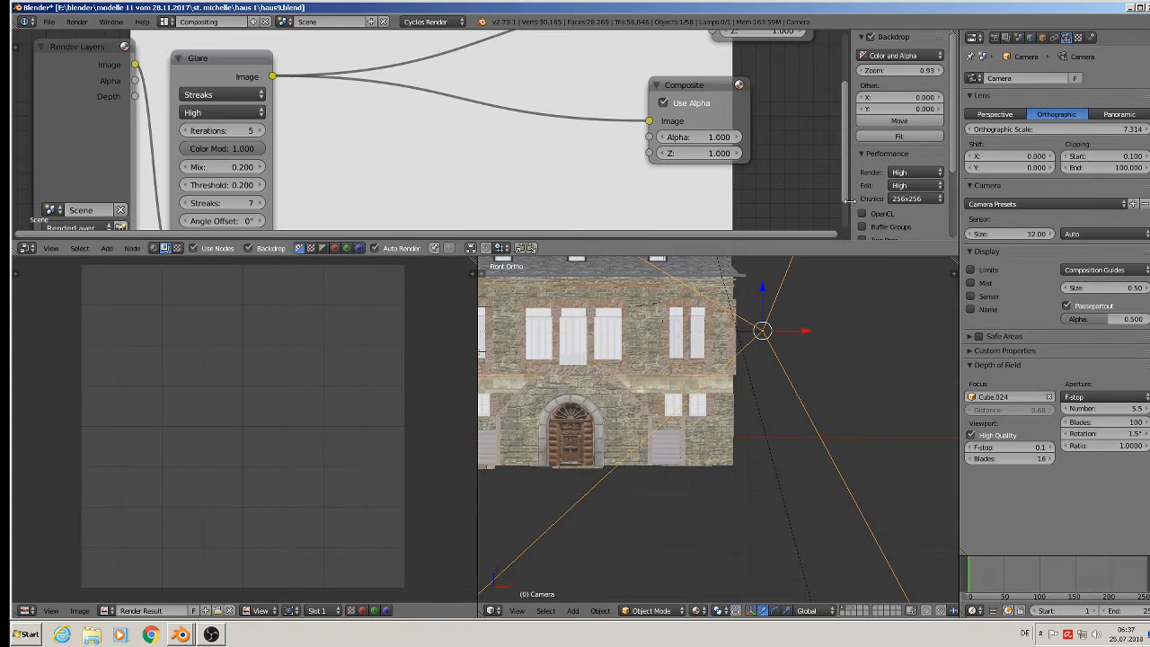
Switch to the Default screen layout and close the render result to return to the 3D view
scroll(856, 198, up, 3)
scroll(590, 153, down, 3)
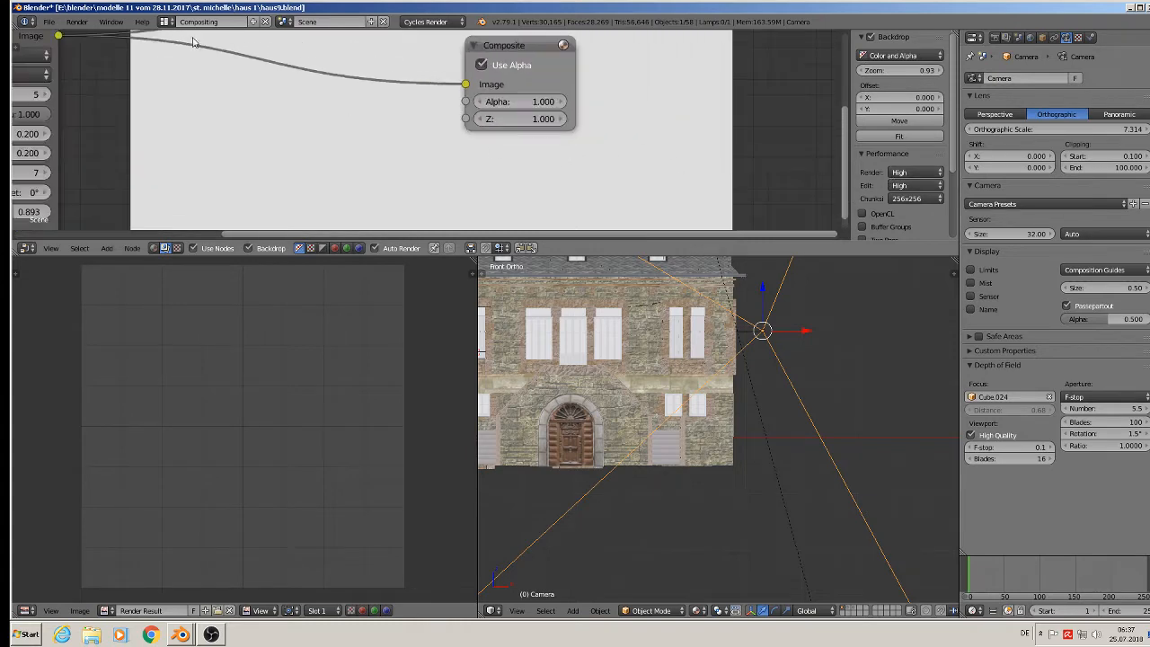
click(165, 22)
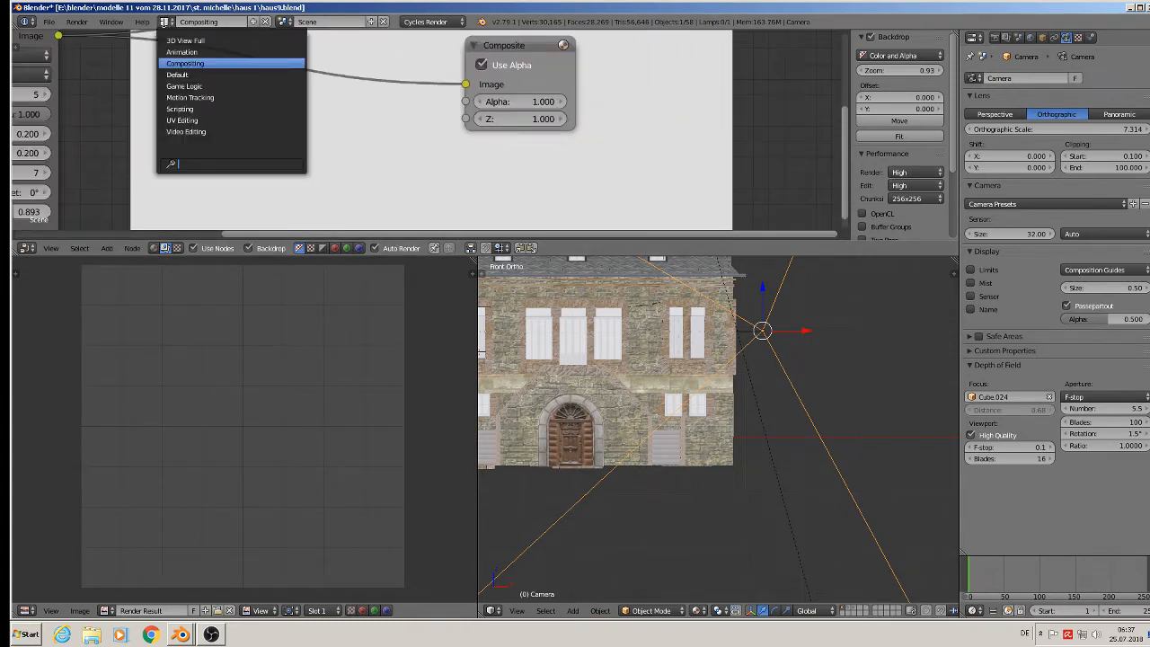
click(196, 80)
scroll(447, 164, down, 5)
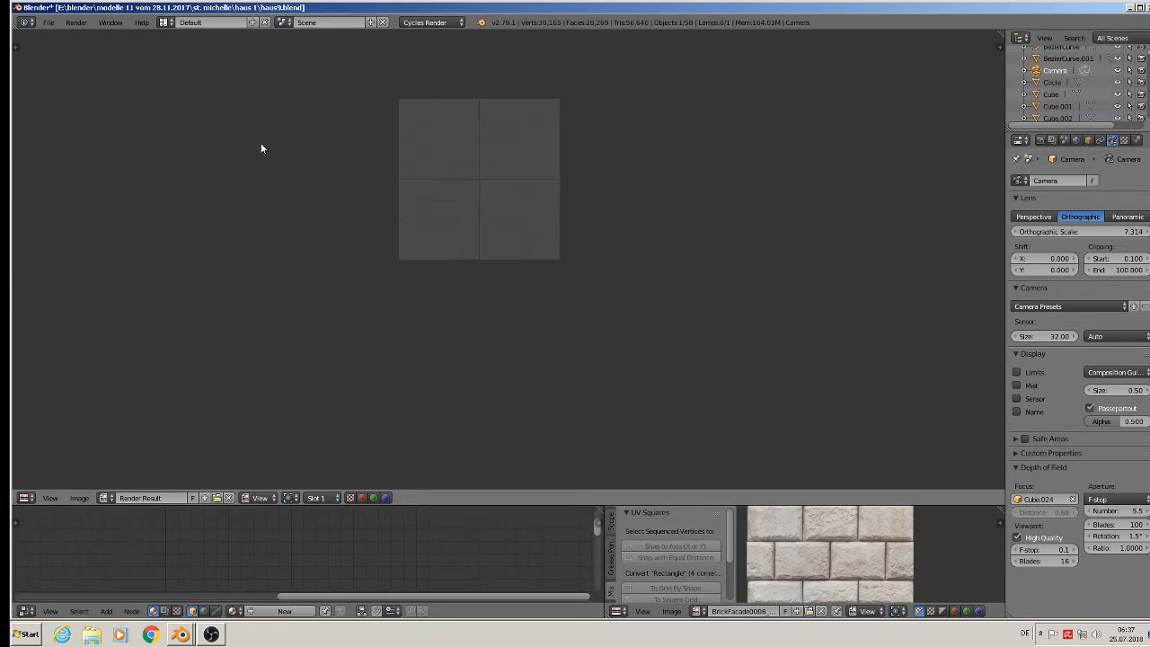
key(Escape)
middle_drag(543, 200, 719, 198)
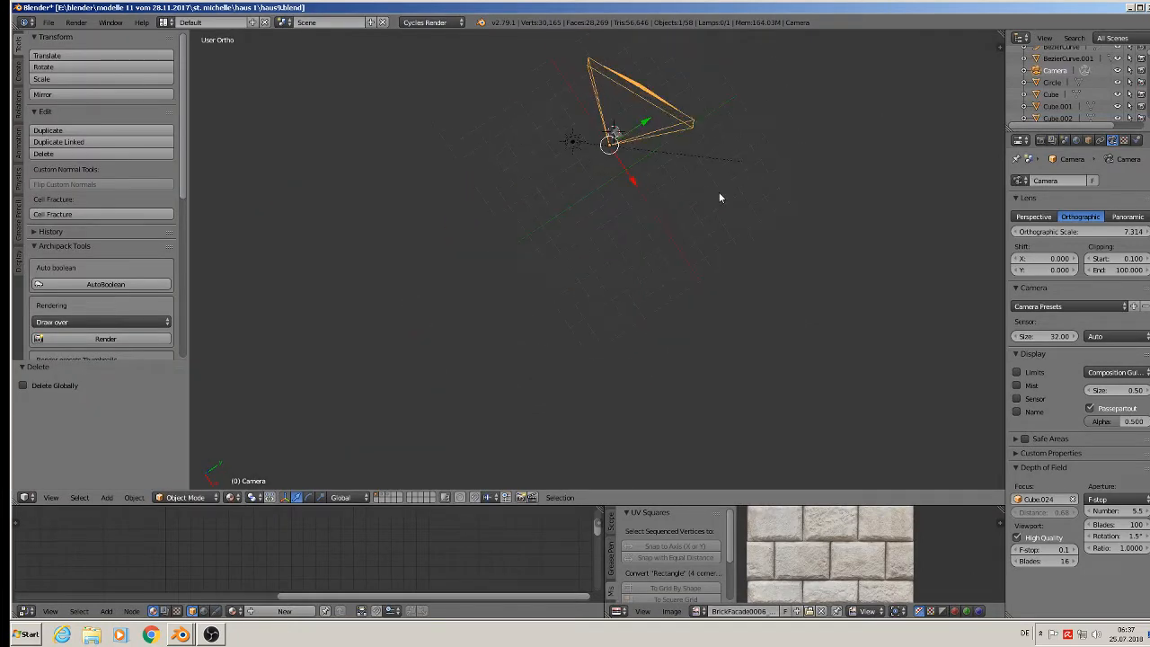
Reset the camera's X, Y and Z rotation to 0°
key(n)
scroll(943, 152, down, 5)
scroll(936, 178, up, 10)
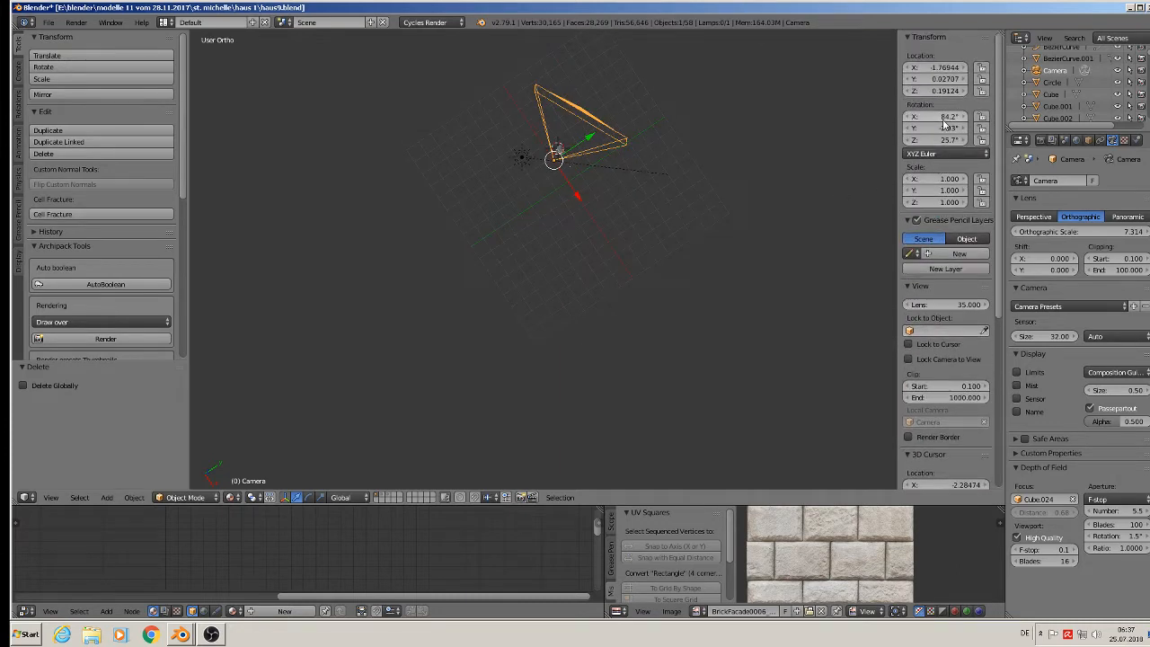
click(935, 117)
text(0)
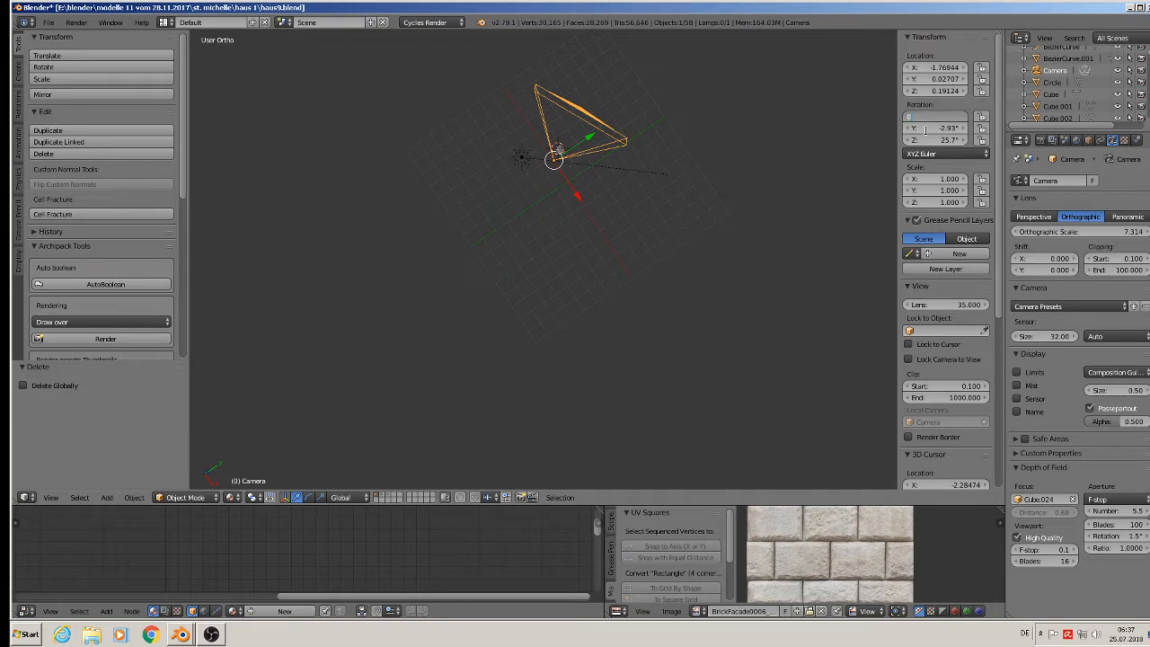
key(Tab)
text(0)
key(Tab)
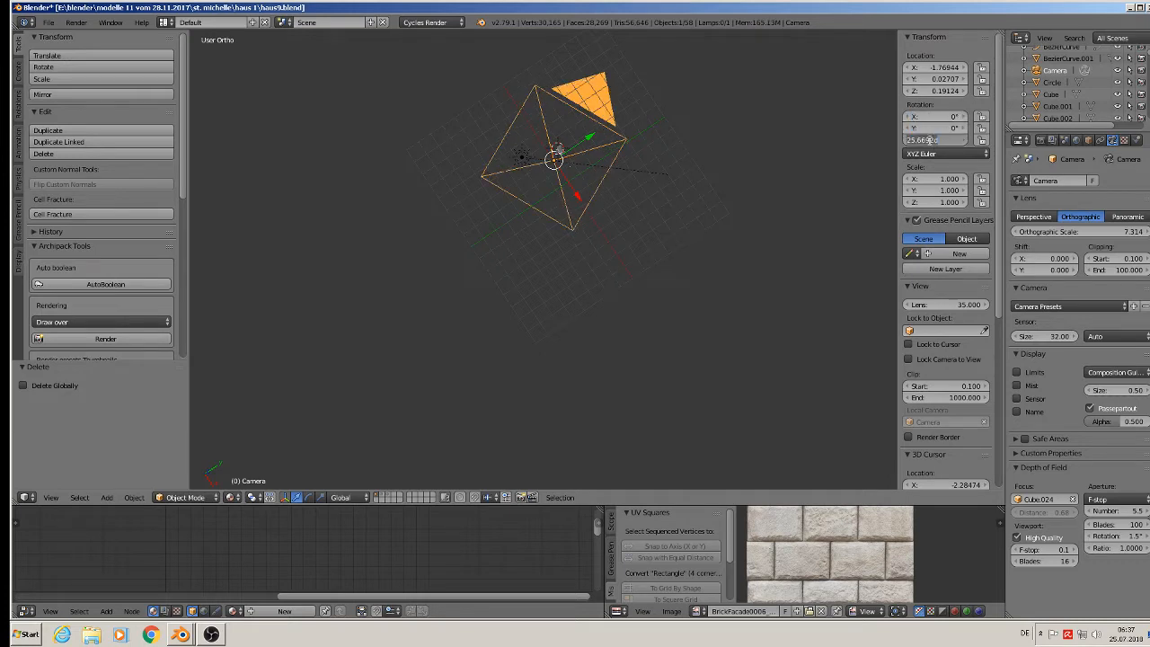
text(0)
key(Return)
Move the camera about 9.47 units along negative Y, placing it at a height of about Z 2.73
middle_drag(790, 190, 747, 94)
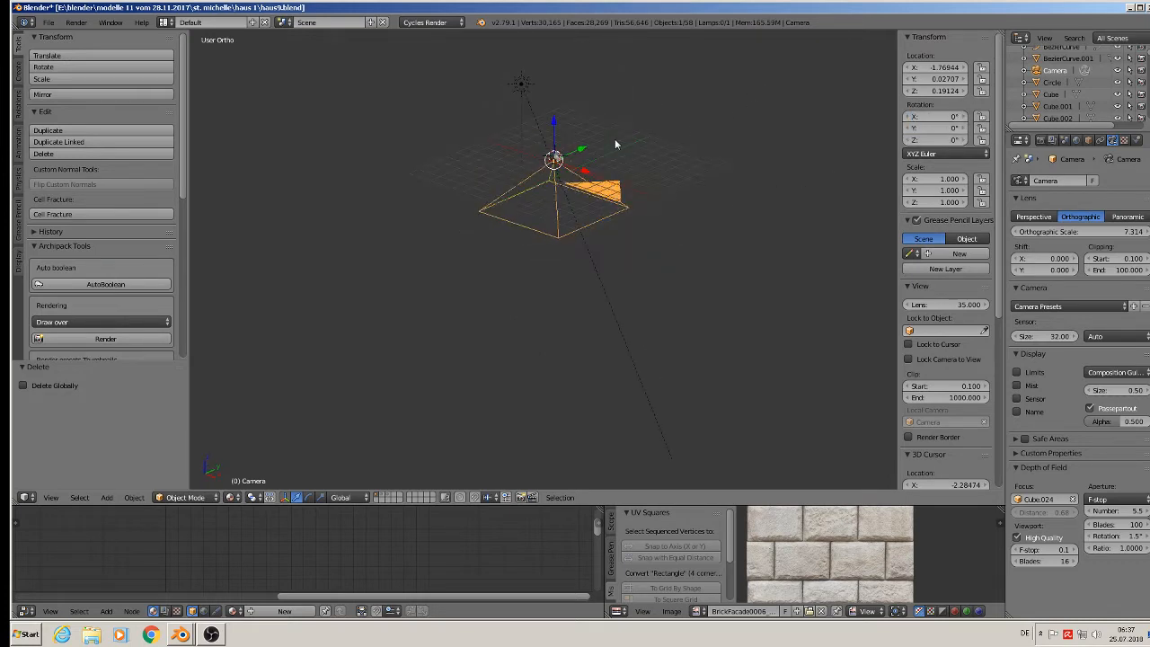
drag(580, 149, 477, 203)
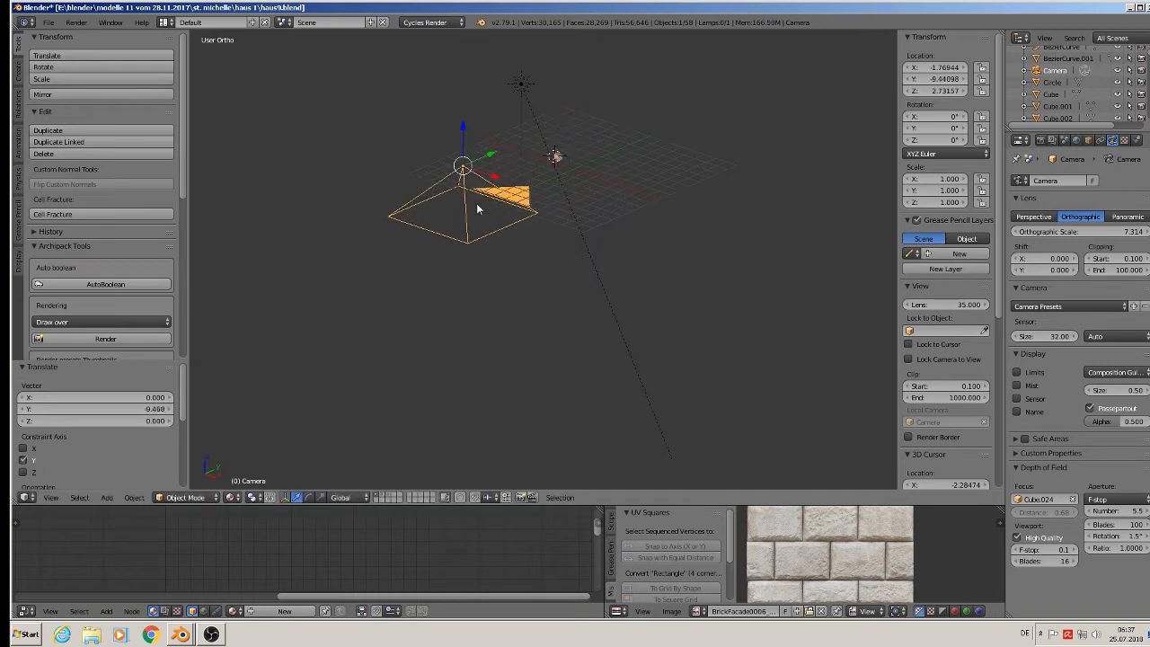
middle_drag(599, 173, 524, 204)
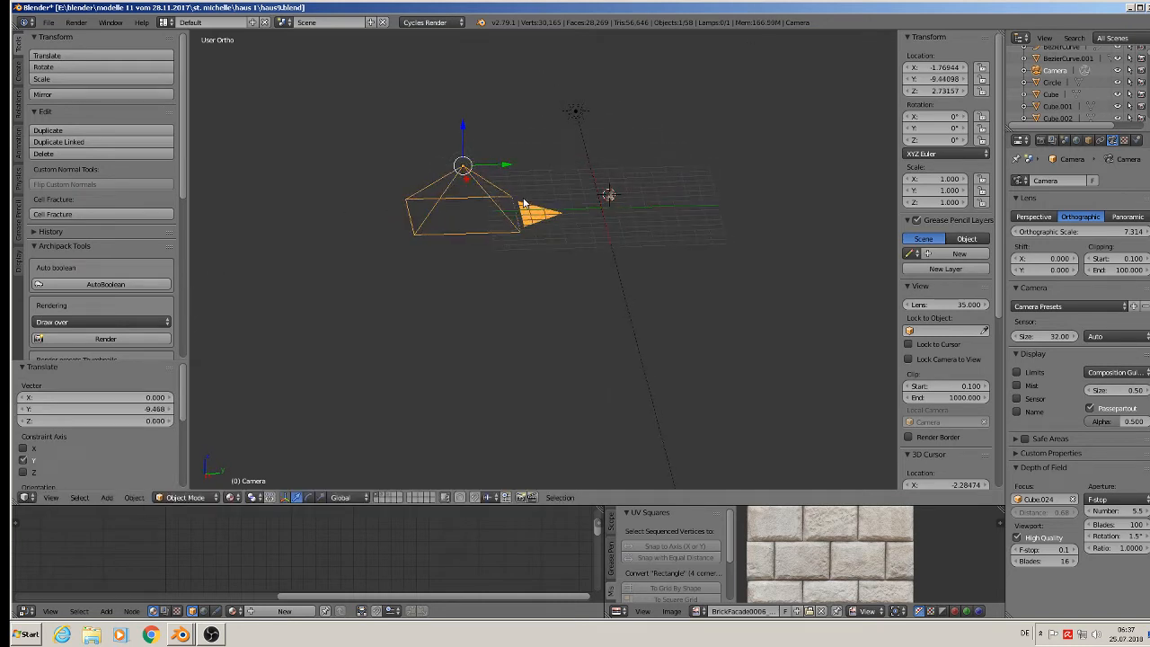
Set the camera's X rotation to 90° so it faces the house front, and deselect everything
click(929, 117)
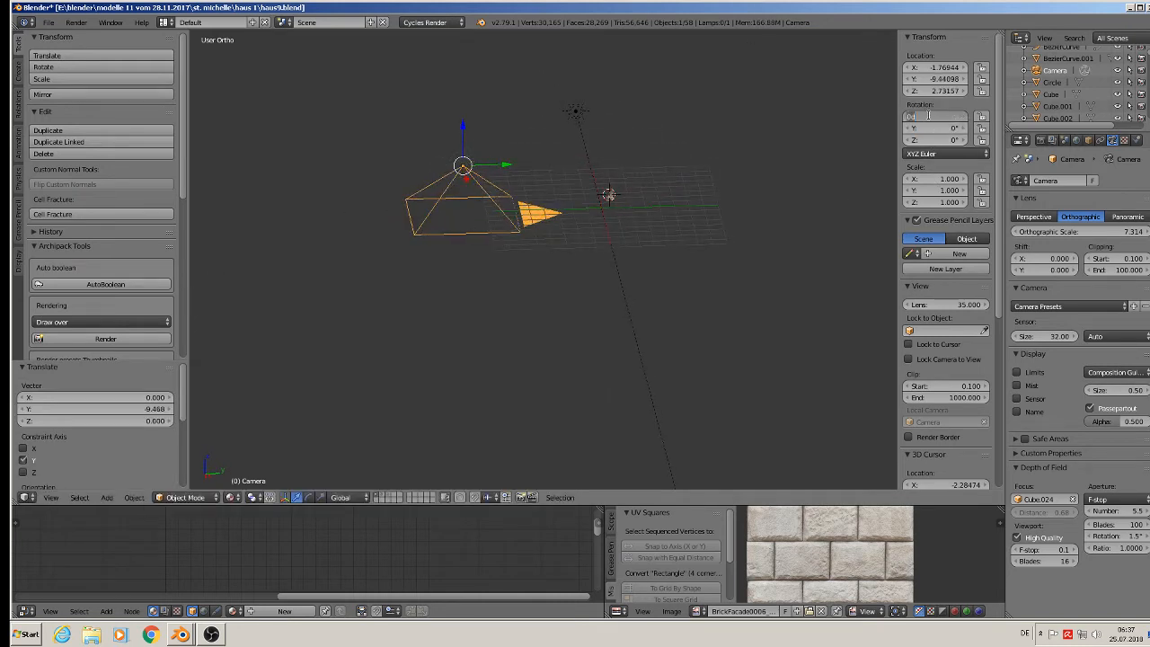
text(1)
key(Return)
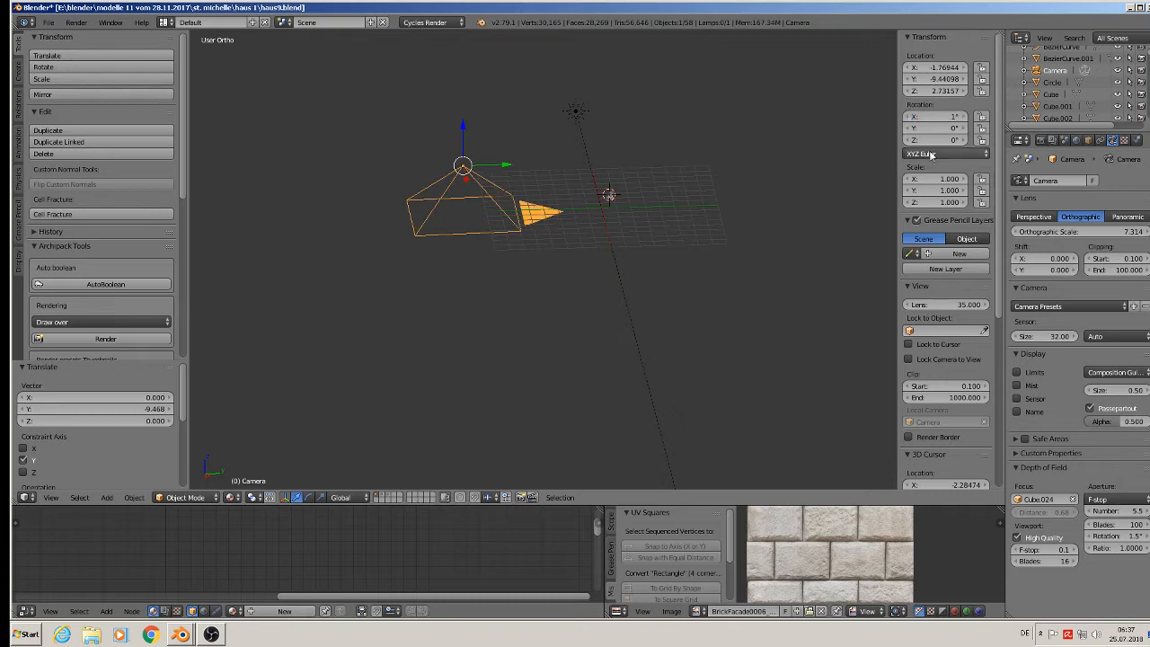
click(949, 115)
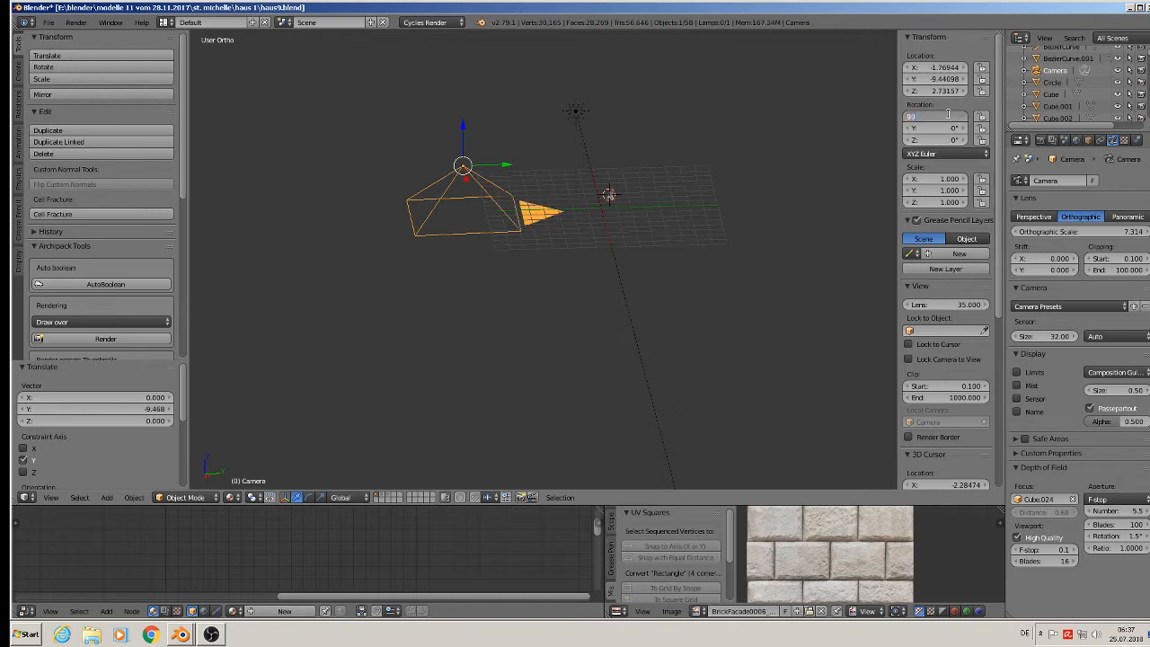
key(Return)
click(941, 115)
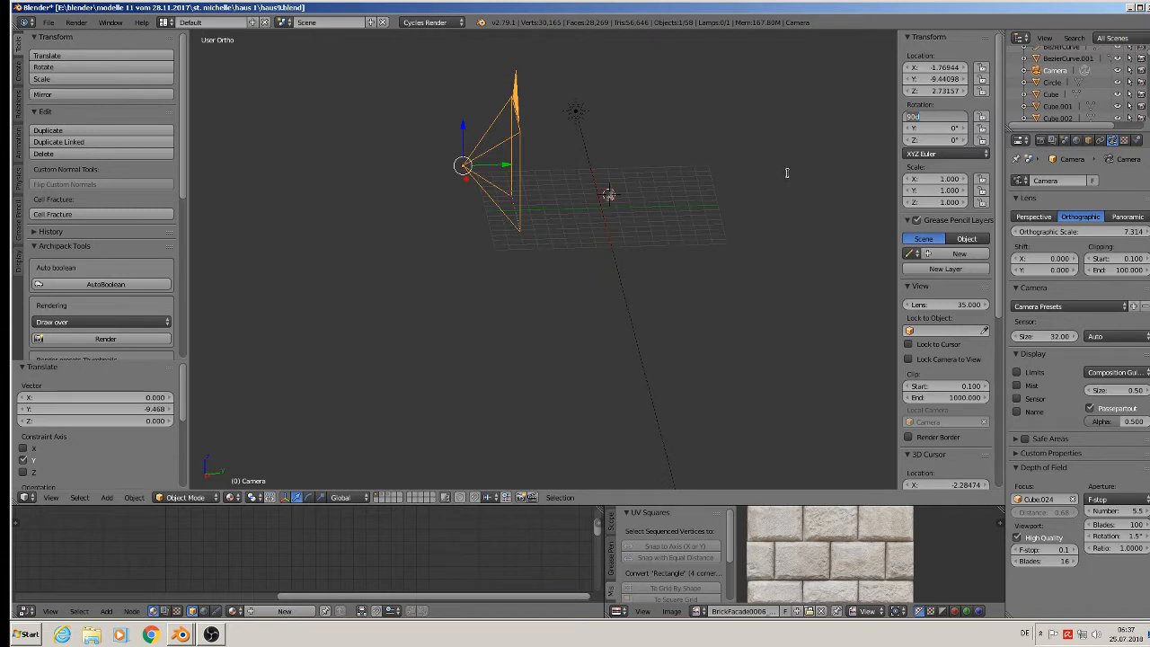
key(Return)
key(a)
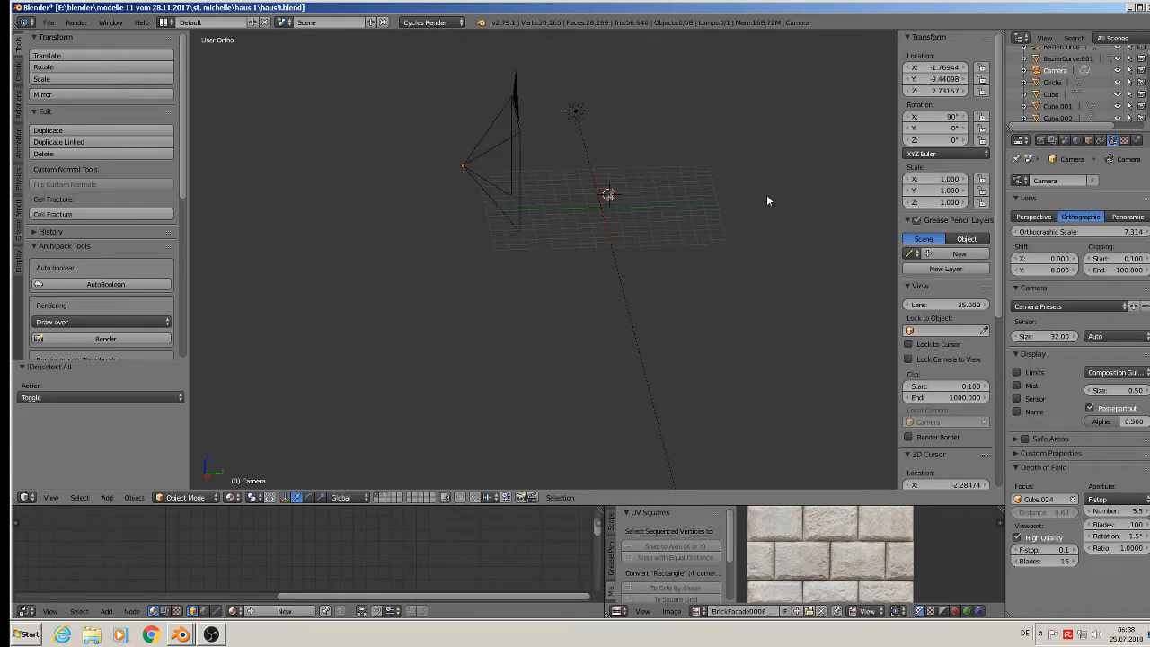
Look through the camera and move it about -0.289 units on X and -2.877 units on Z
key(KP_0)
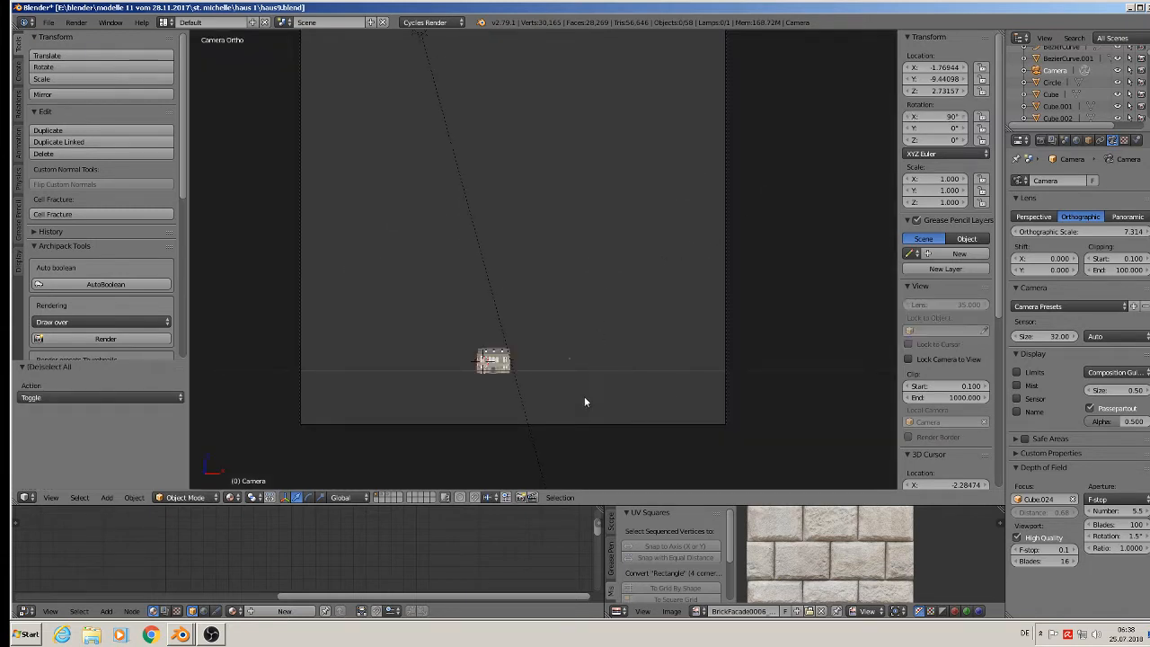
right_click(576, 428)
key(g)
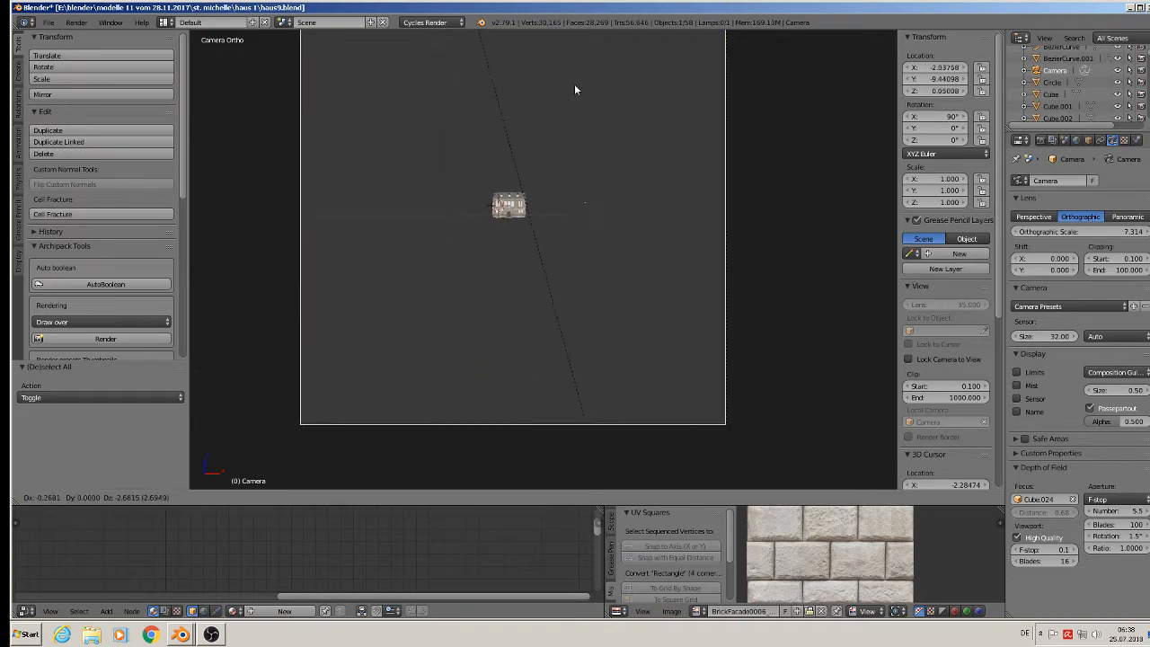
click(572, 99)
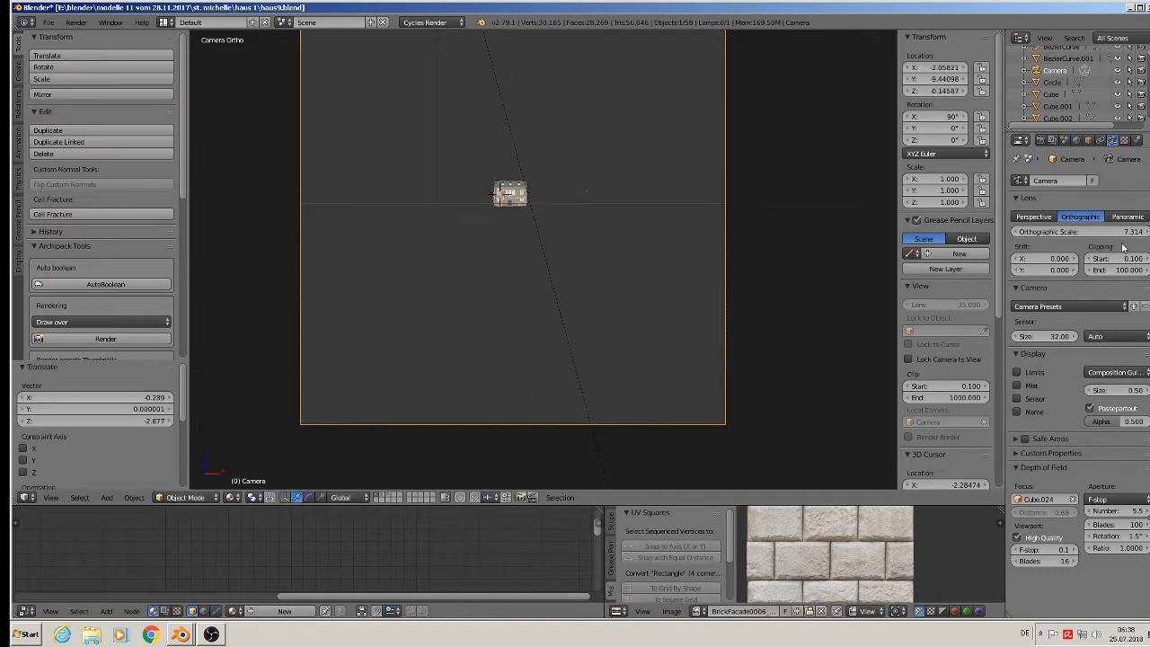
Reduce the camera's orthographic scale to 0.614 and raise the camera about 0.27 units so the house facade fills the frame
drag(1107, 232, 1046, 232)
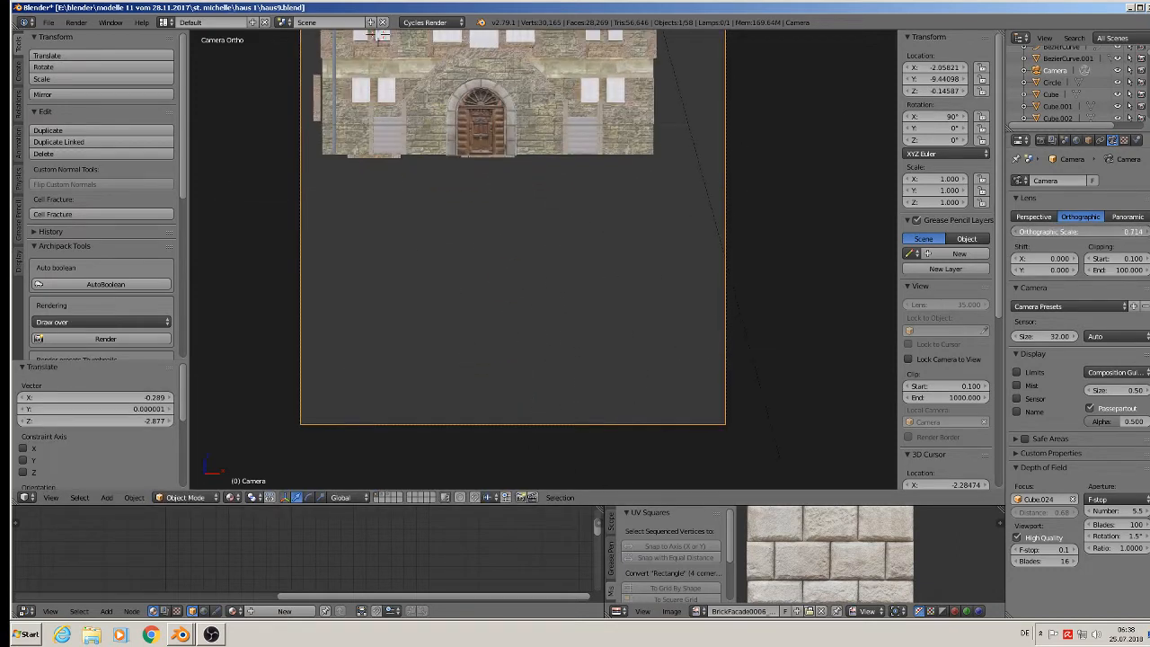
shift+middle_drag(778, 193, 752, 295)
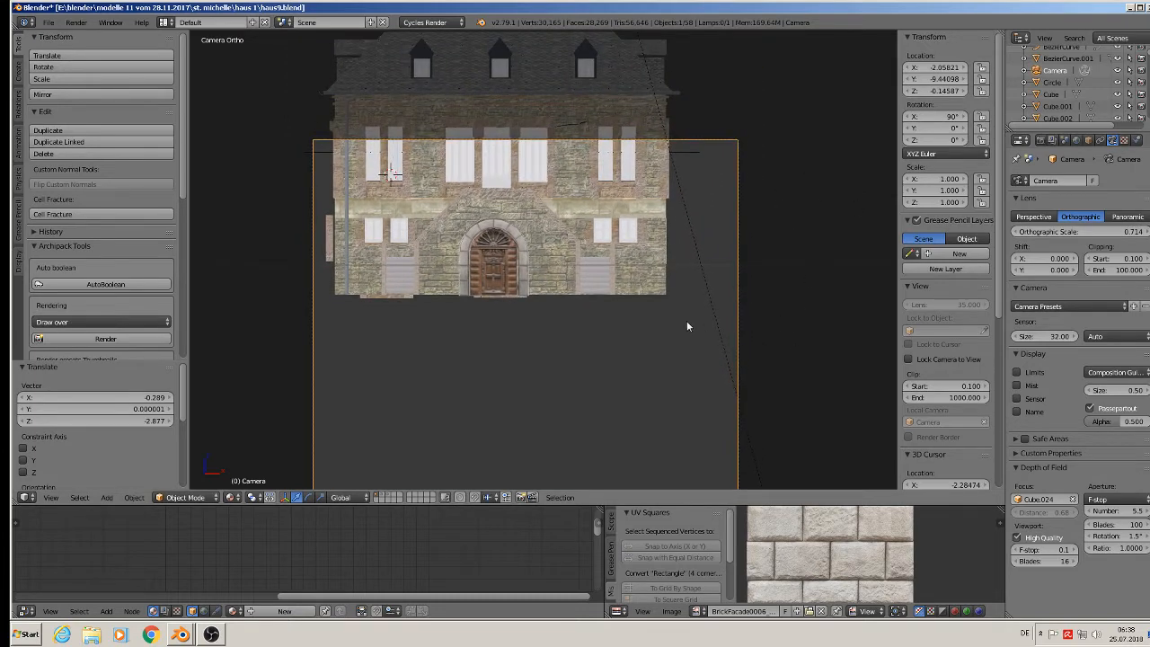
key(g)
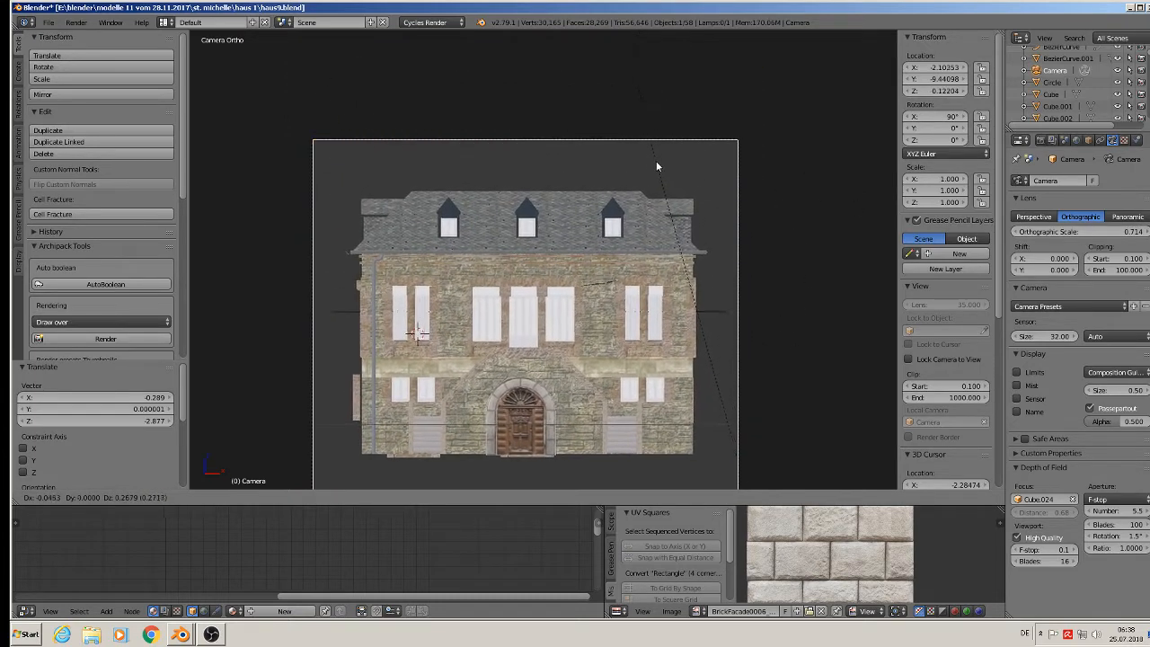
click(656, 161)
scroll(695, 210, down, 3)
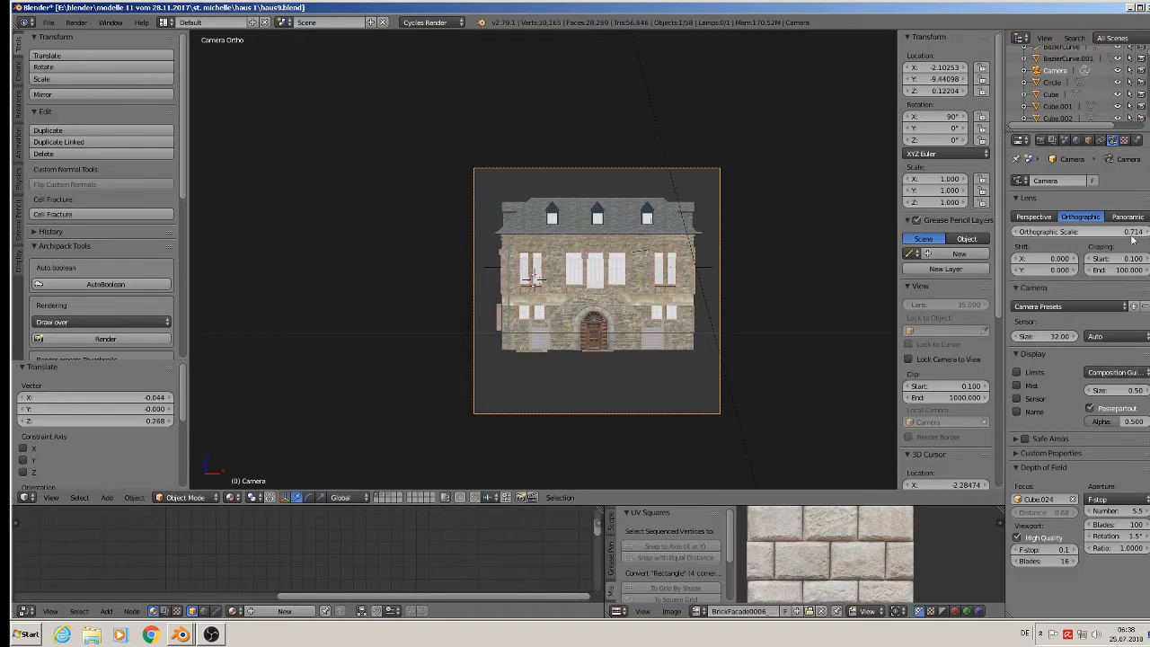
mouse_move(1133, 239)
mouse_down()
mouse_move(1083, 239)
mouse_move(1114, 239)
mouse_up()
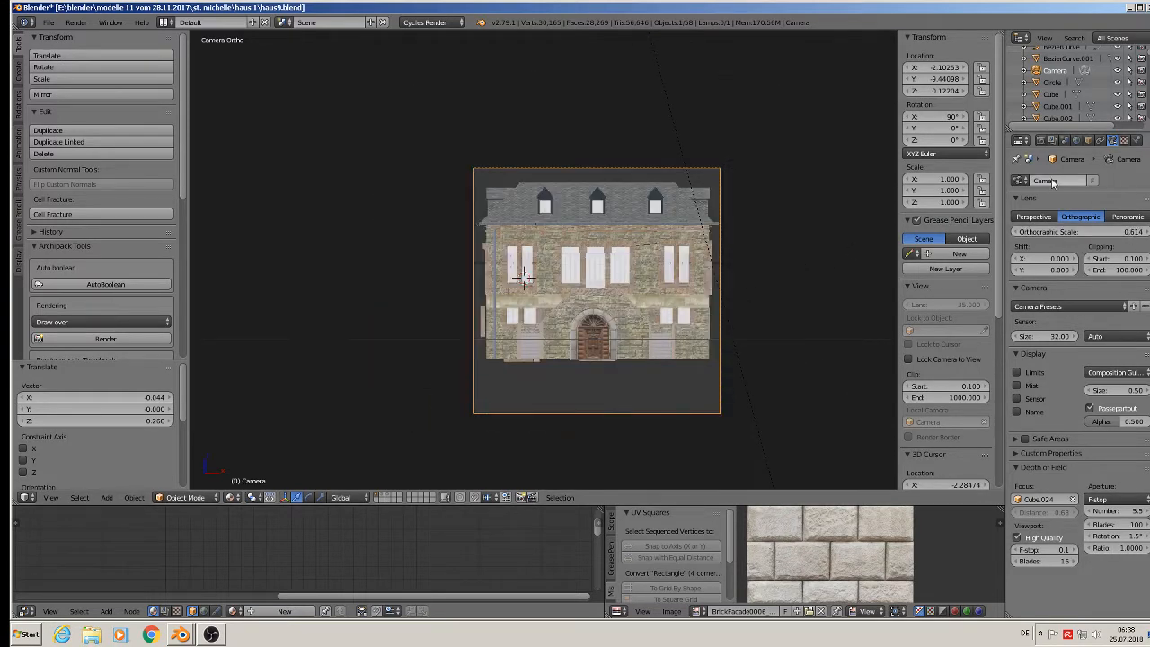
Set the render resolution to 1024 × 1024 px
click(1041, 141)
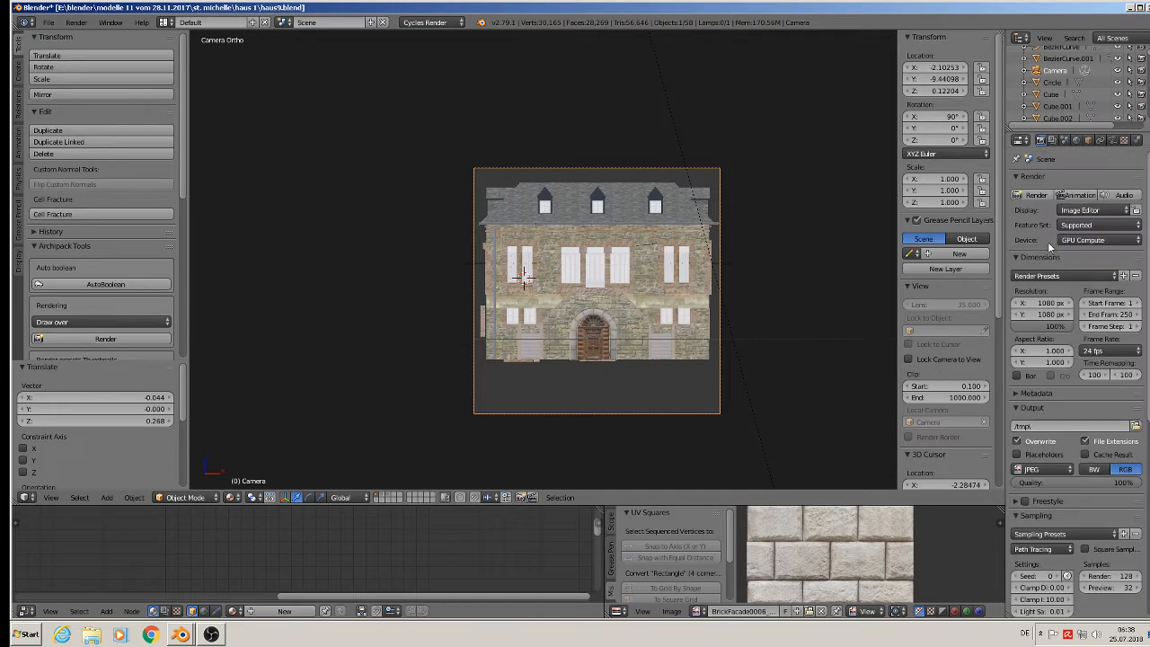
click(1042, 303)
text(1920)
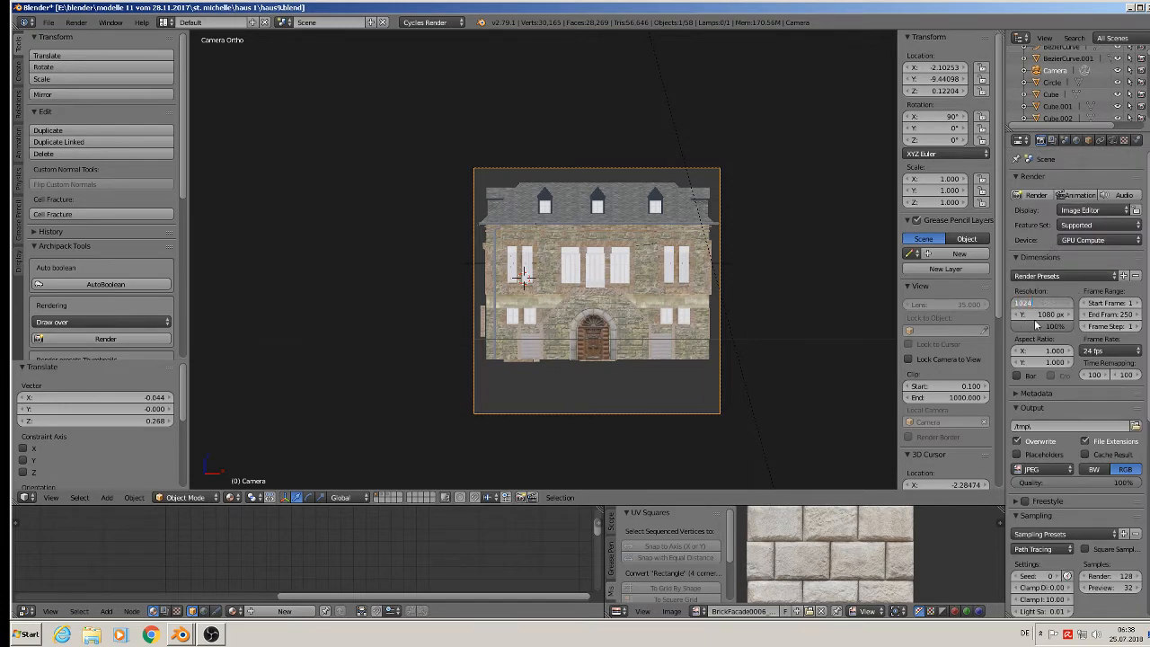
click(1035, 323)
click(1032, 316)
text(102)
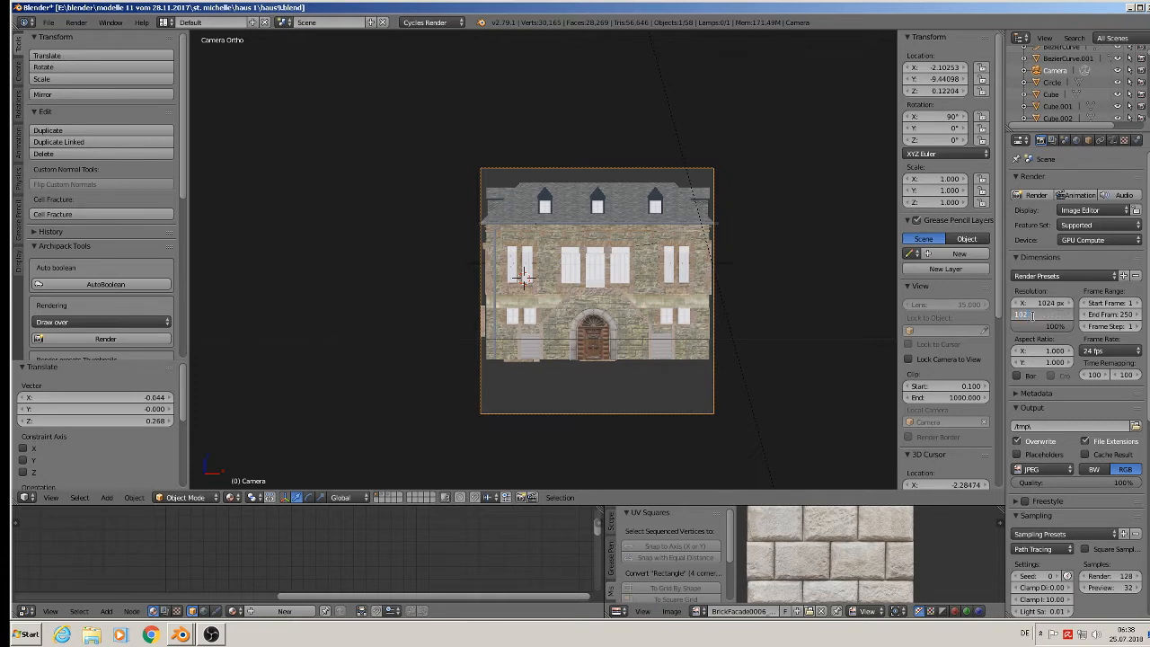
text(4)
key(Return)
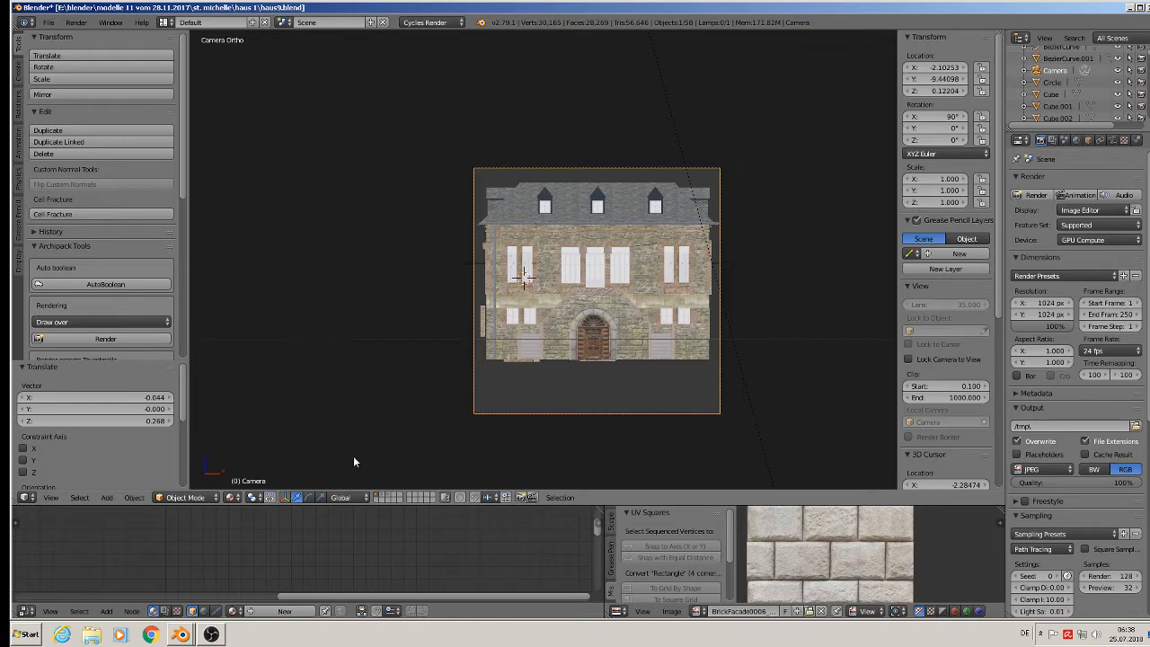
Preview the framed house in Rendered viewport shading and switch back to Material shading
click(231, 497)
click(247, 416)
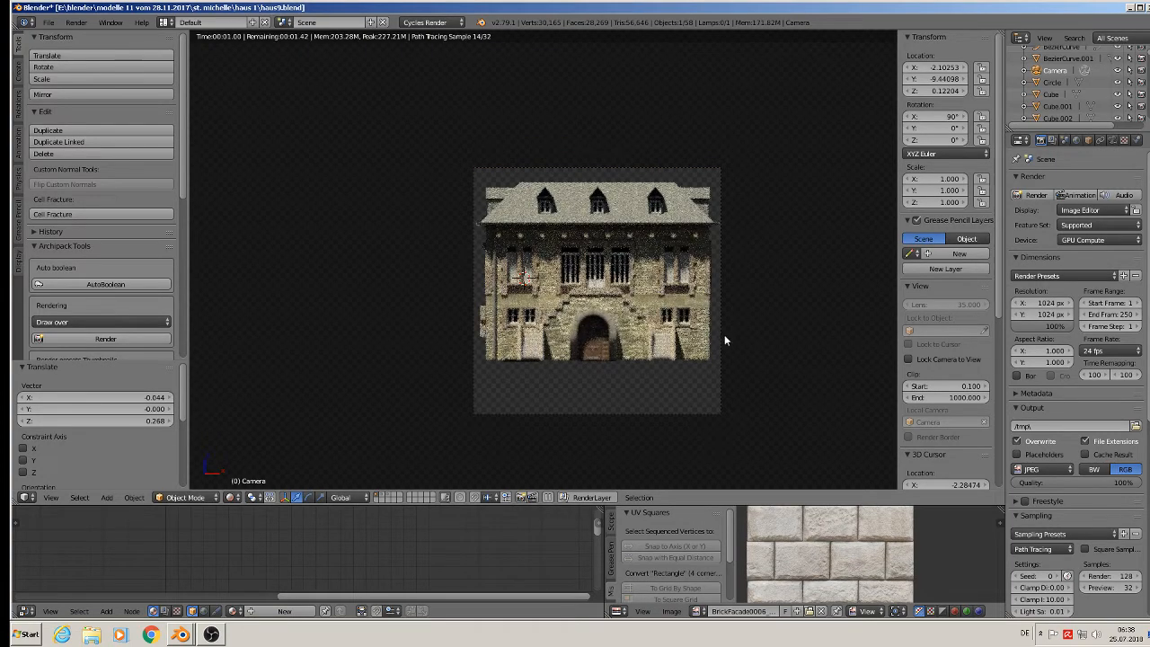
scroll(683, 322, up, 2)
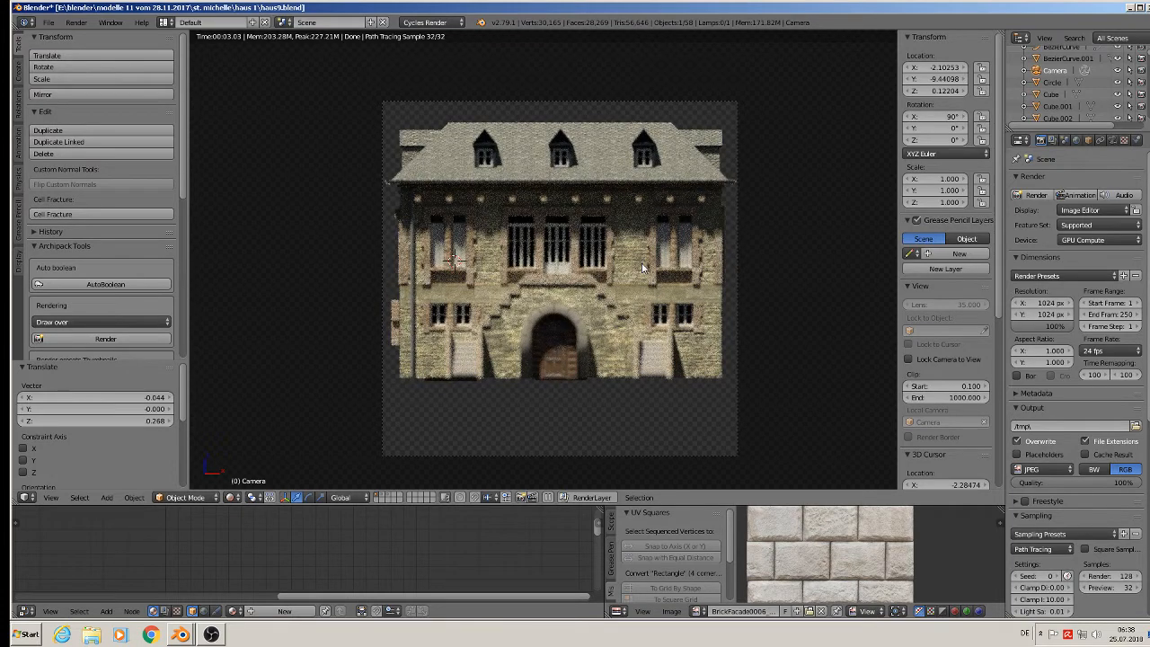
click(233, 497)
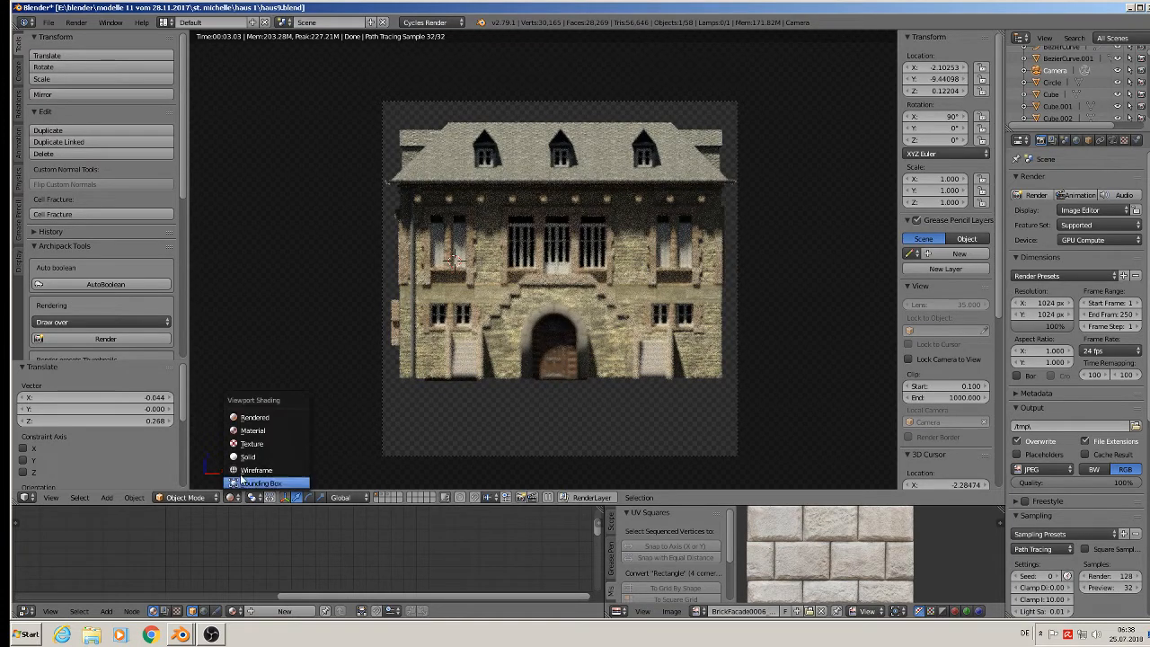
click(259, 428)
scroll(426, 398, down, 6)
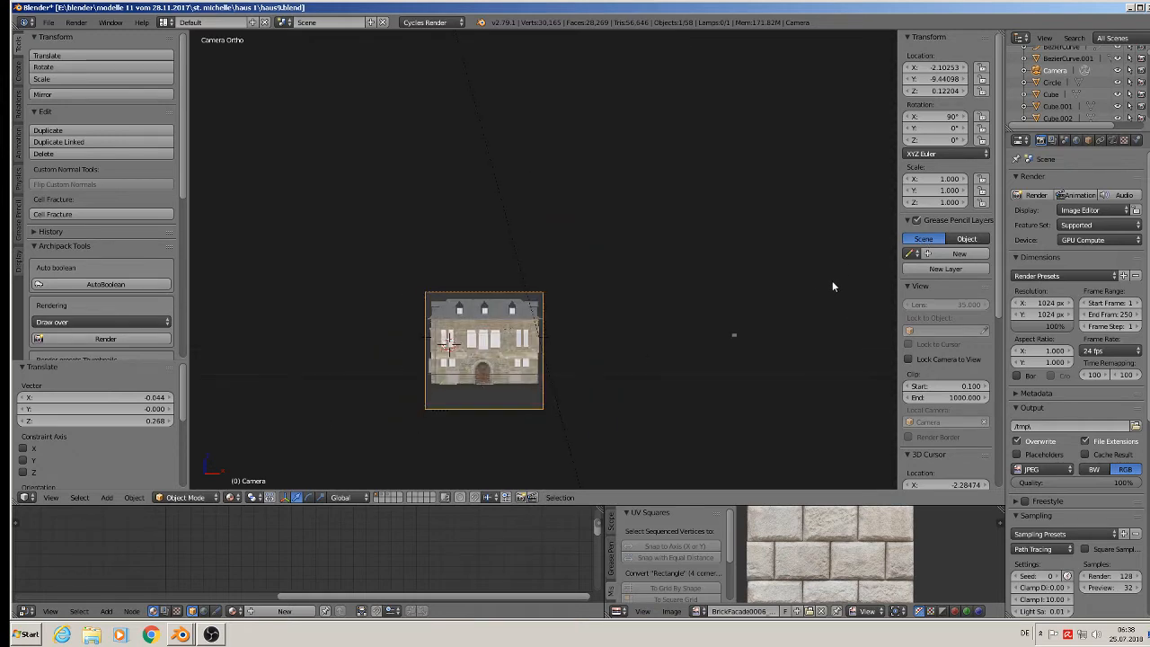
Leave the camera view and delete the existing camera
key(n)
key(KP_0)
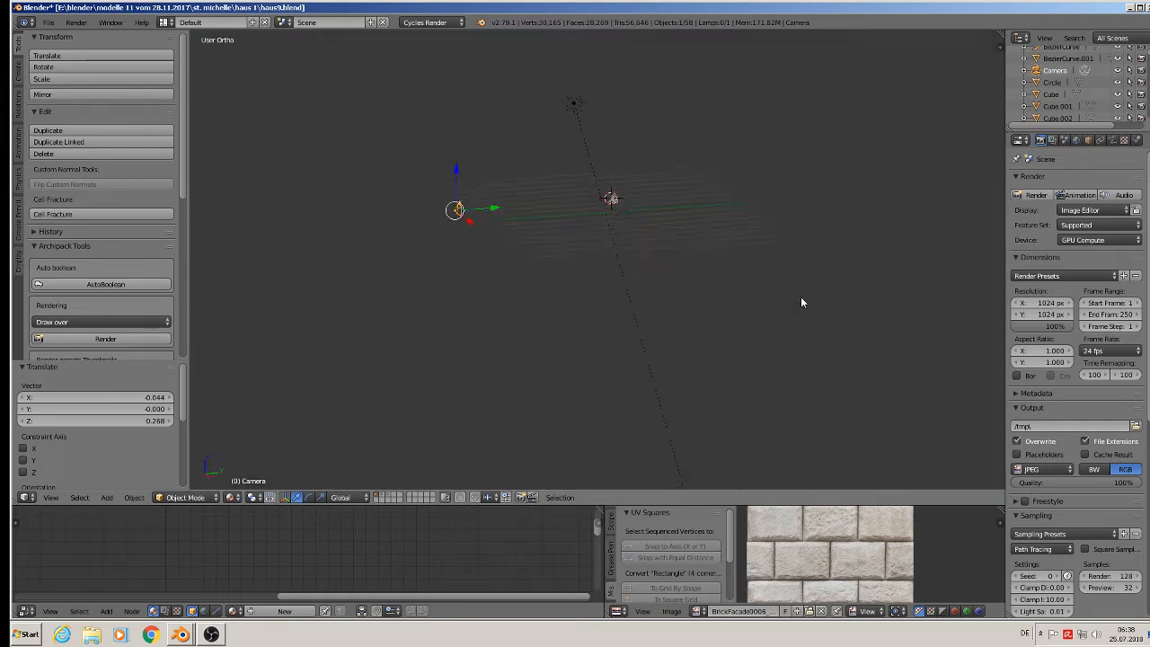
key(x)
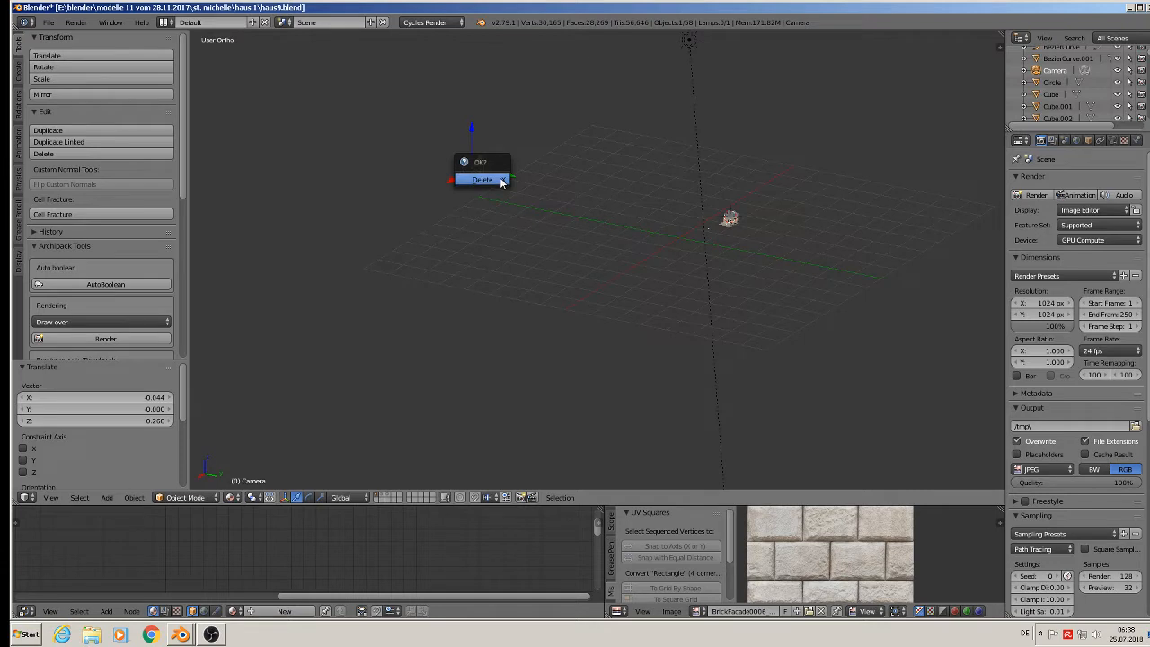
click(502, 180)
Place the 3D cursor out in front of the house and add a new camera there
middle_drag(560, 254, 609, 252)
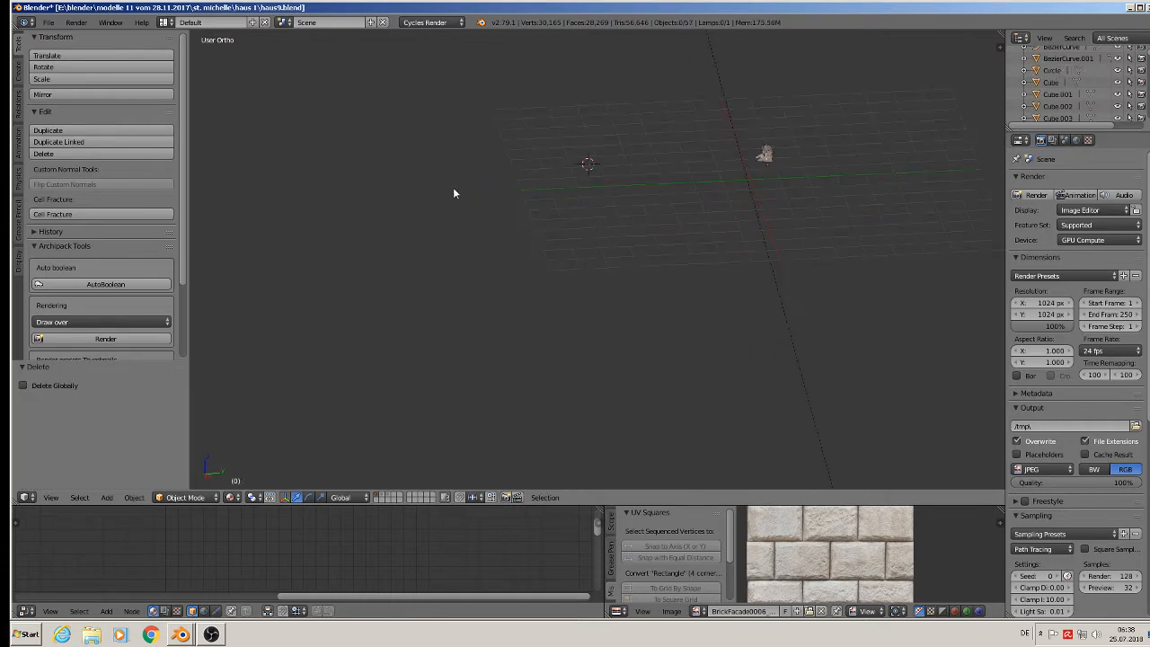
click(106, 499)
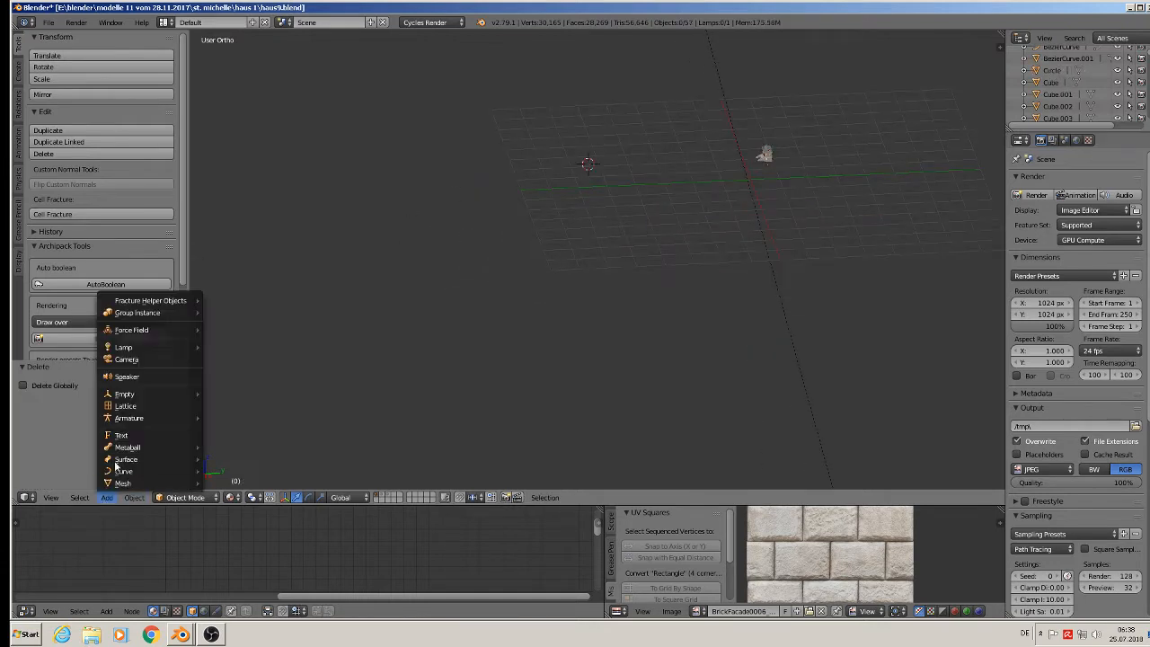
click(135, 363)
middle_drag(599, 243, 711, 221)
Set the new camera's rotation to 0° on the X, Y and Z axes
key(n)
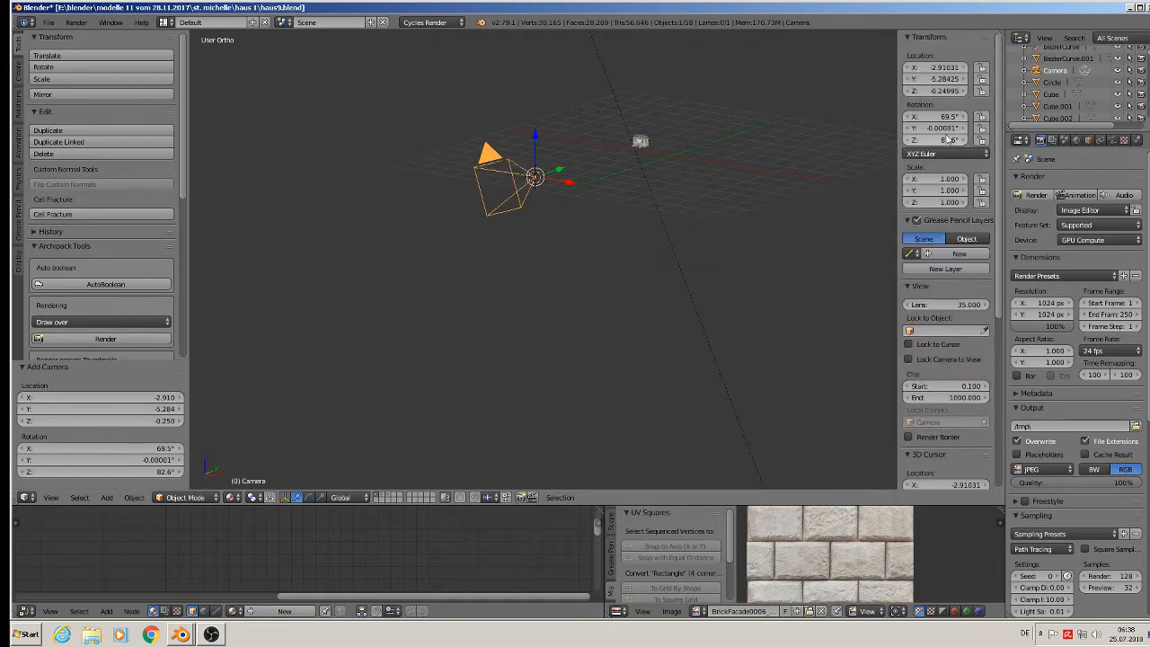
click(923, 116)
text(0)
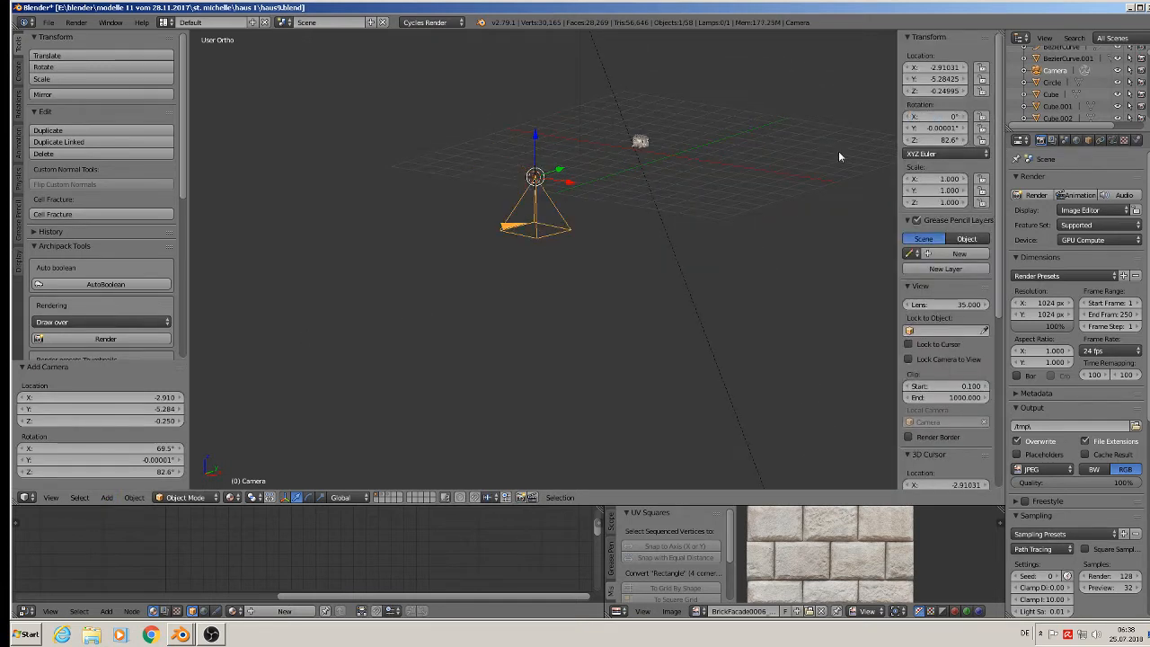
key(Tab)
text(0)
key(Return)
click(939, 141)
text(0)
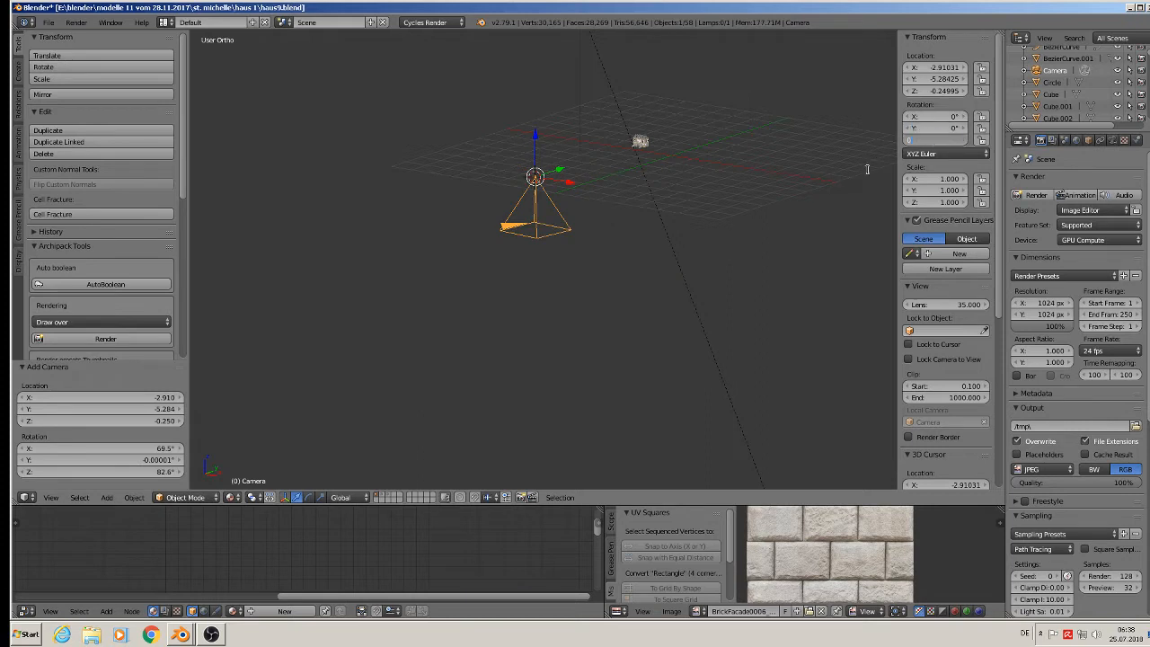
key(Return)
Set the camera's X rotation to 90°, switch its lens to Orthographic and look through the camera
click(932, 117)
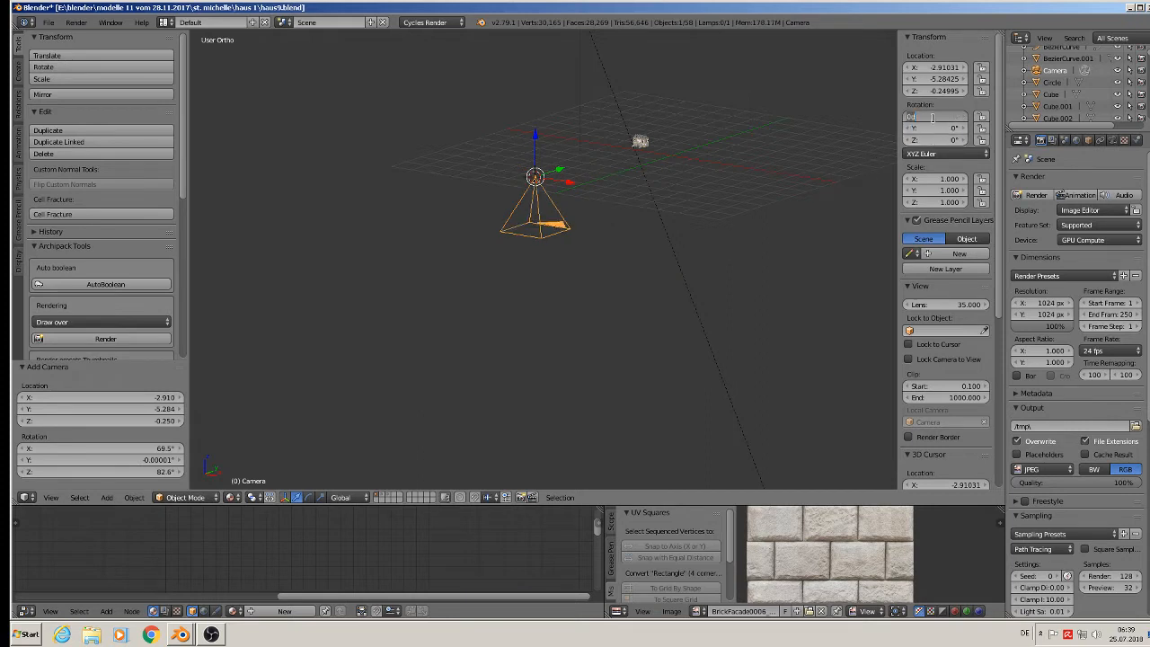
key(Return)
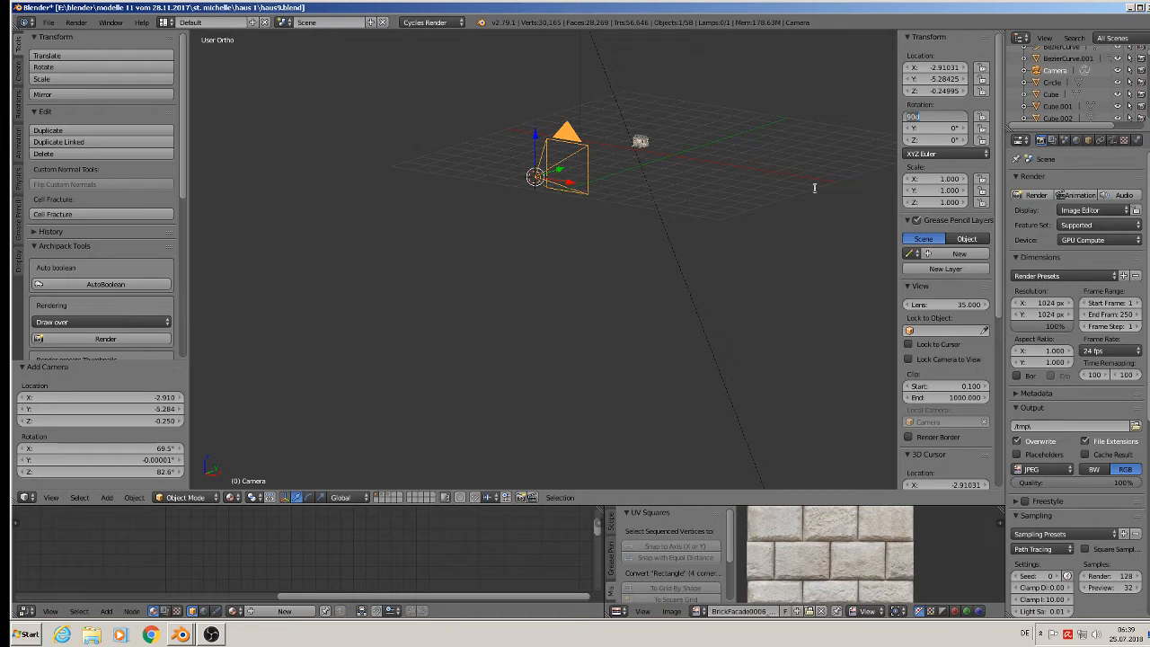
click(1112, 140)
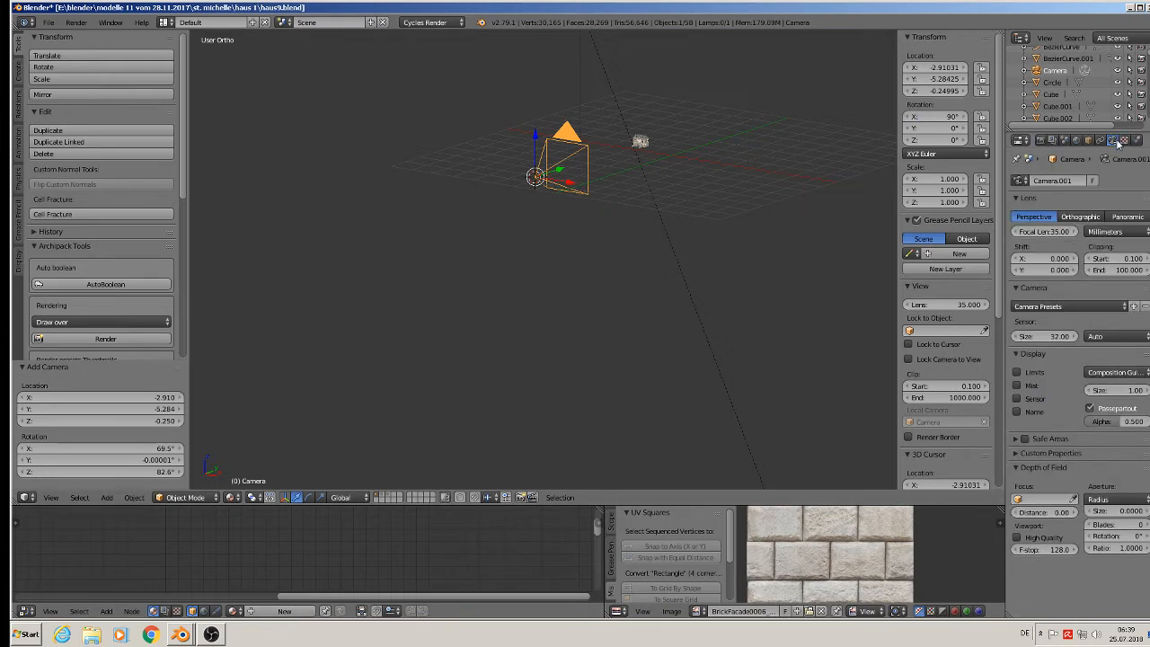
click(1082, 218)
key(KP_0)
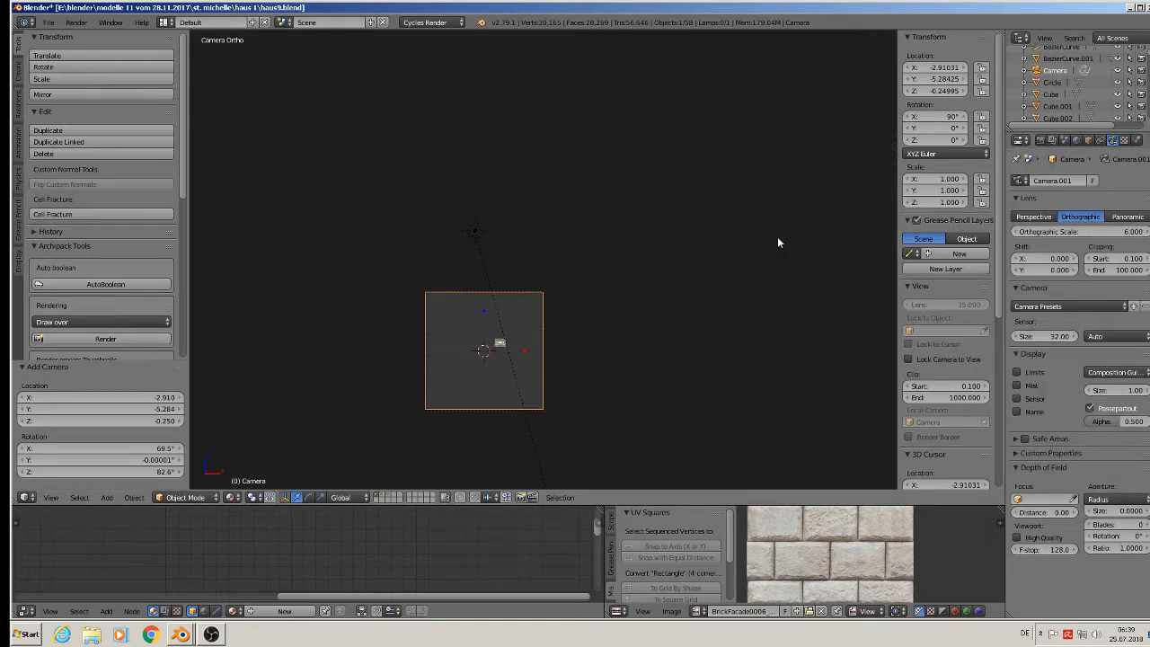
Set the camera's orthographic scale to 0.8 and move the camera so the house front lies inside its frame
scroll(527, 366, up, 4)
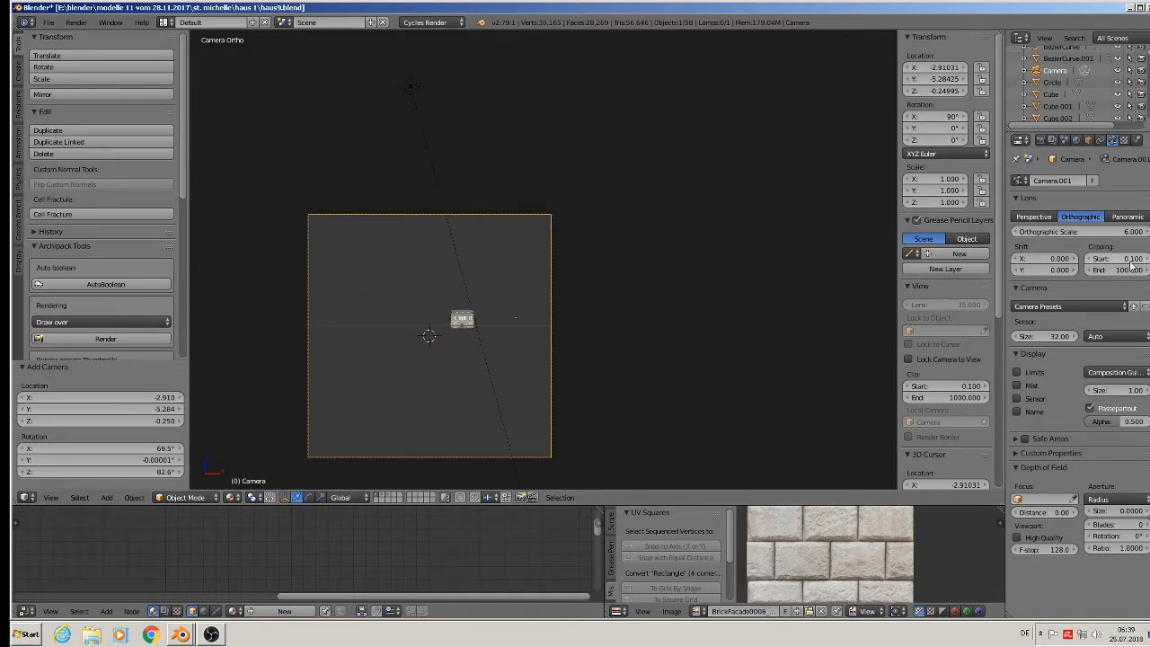
drag(1091, 232, 988, 231)
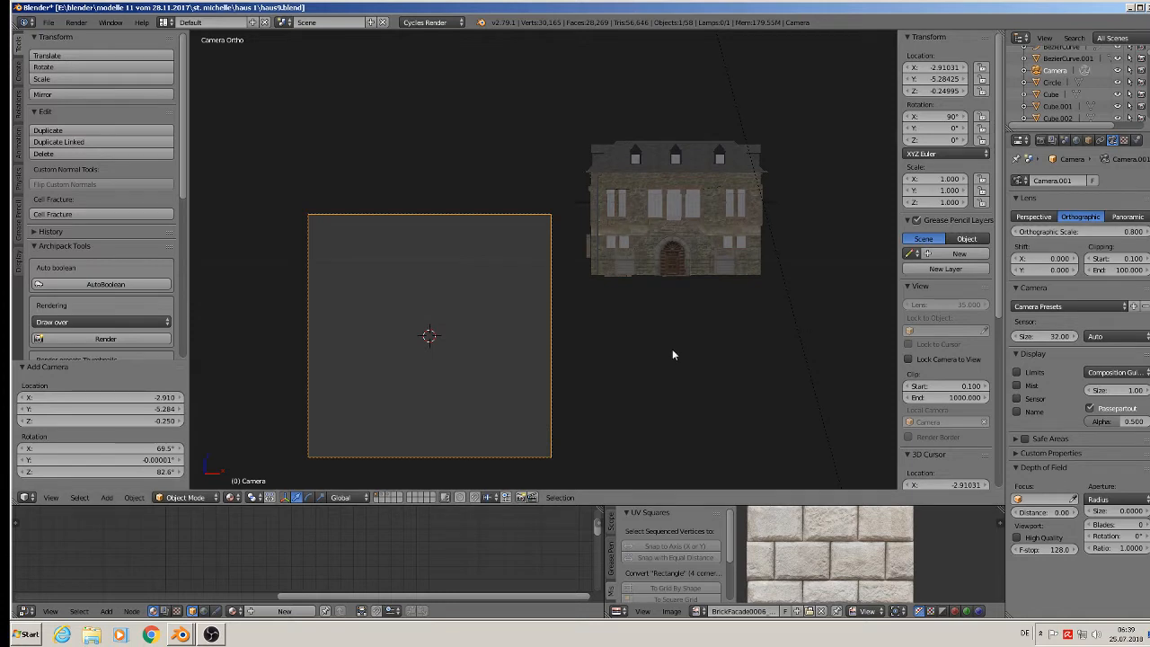
key(g)
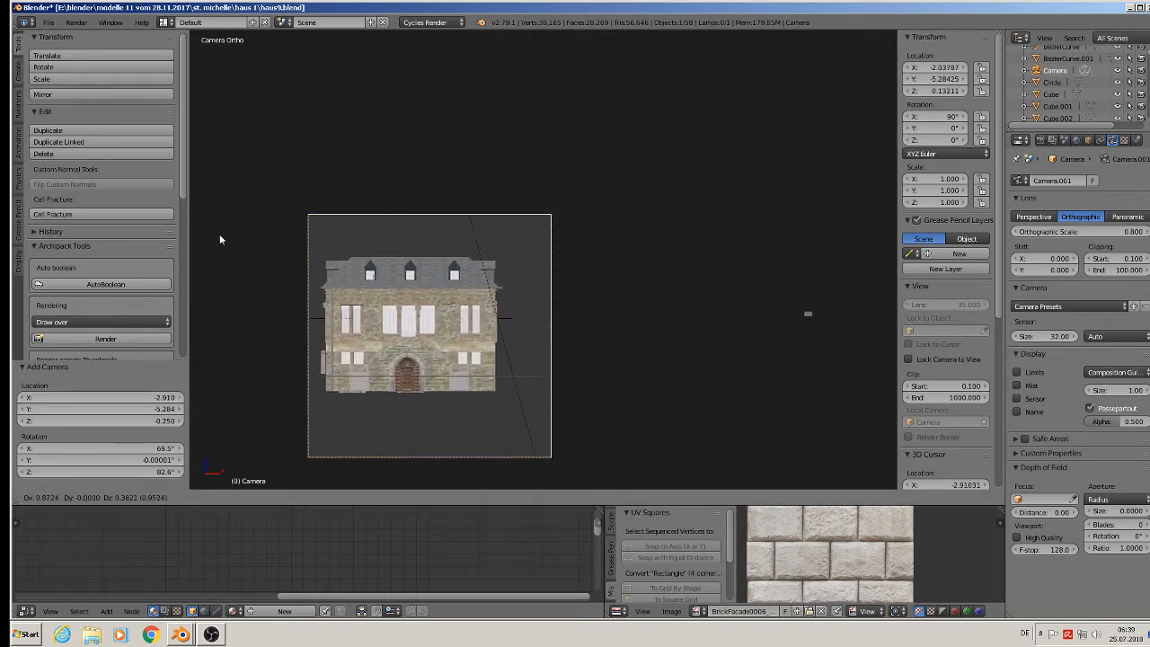
click(199, 239)
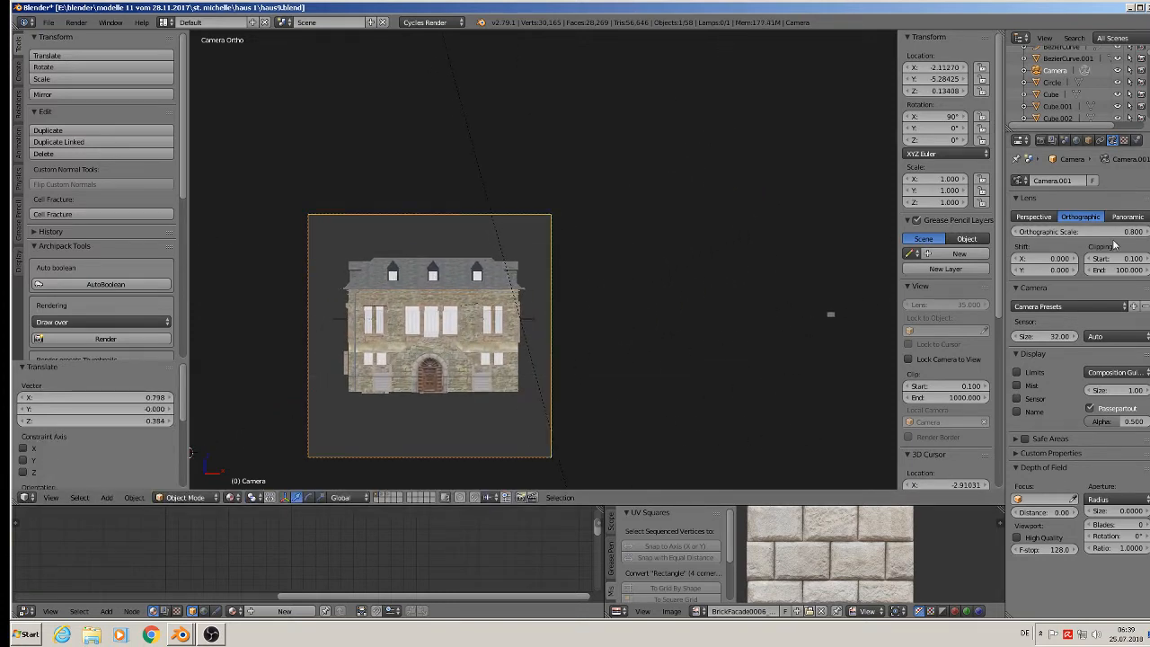
Tighten the orthographic scale to 0.6 and shift the camera slightly sideways to center the house
drag(1042, 231, 1033, 232)
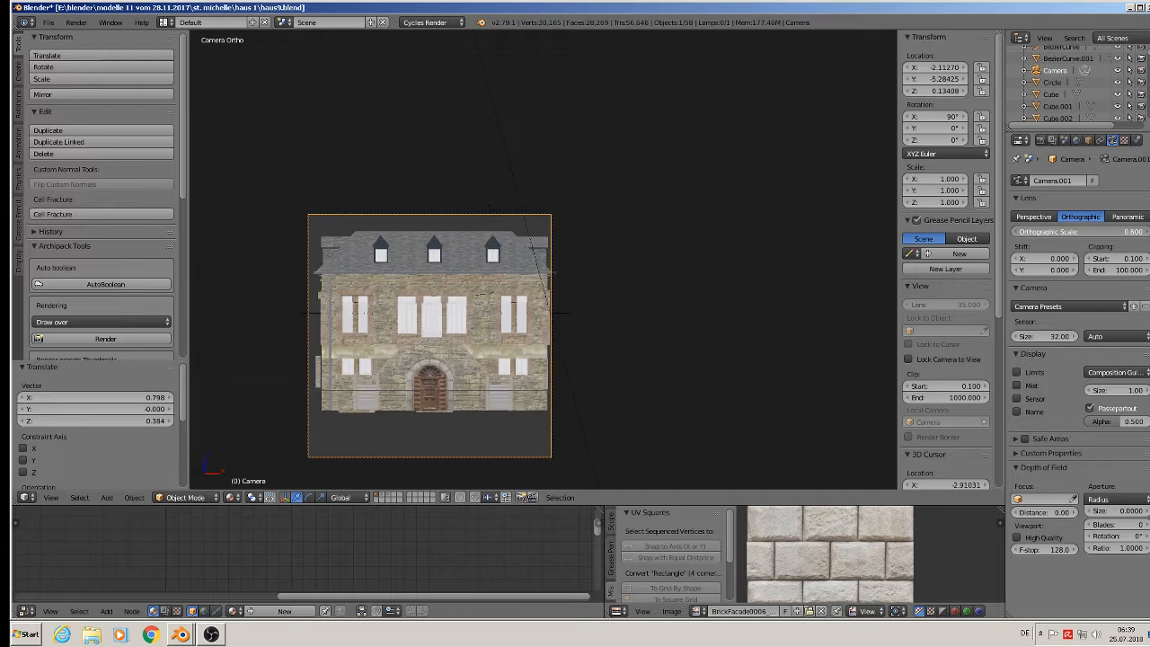
key(g)
click(376, 379)
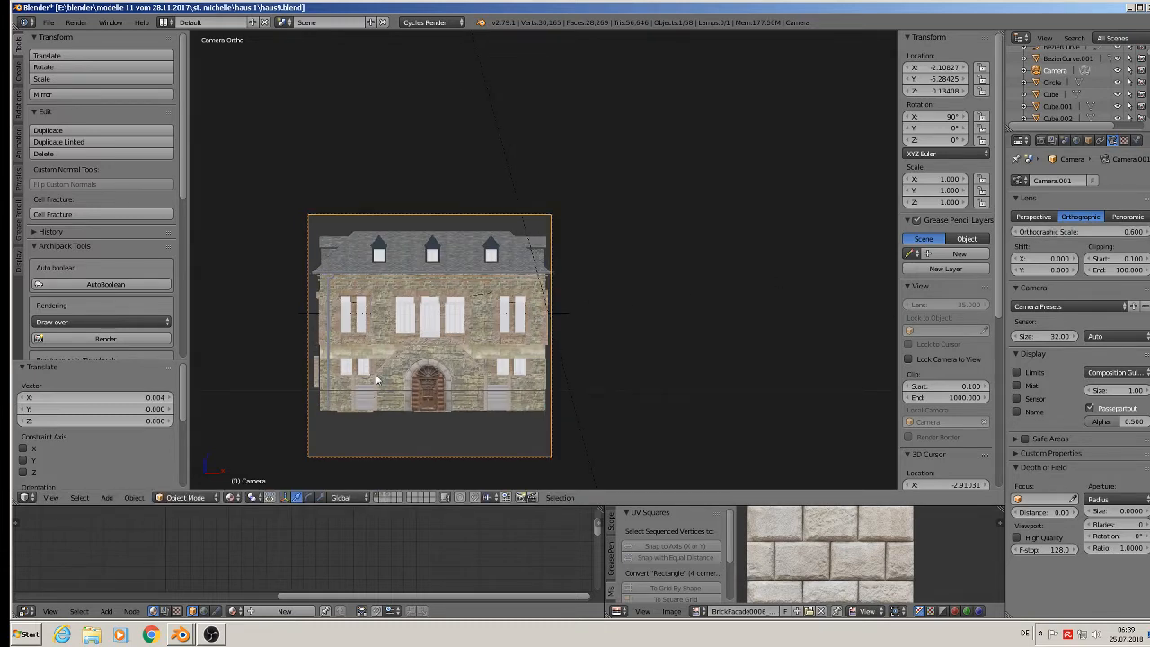
Preview the framed house front up close in Rendered viewport shading, then return to Material shading
click(1042, 140)
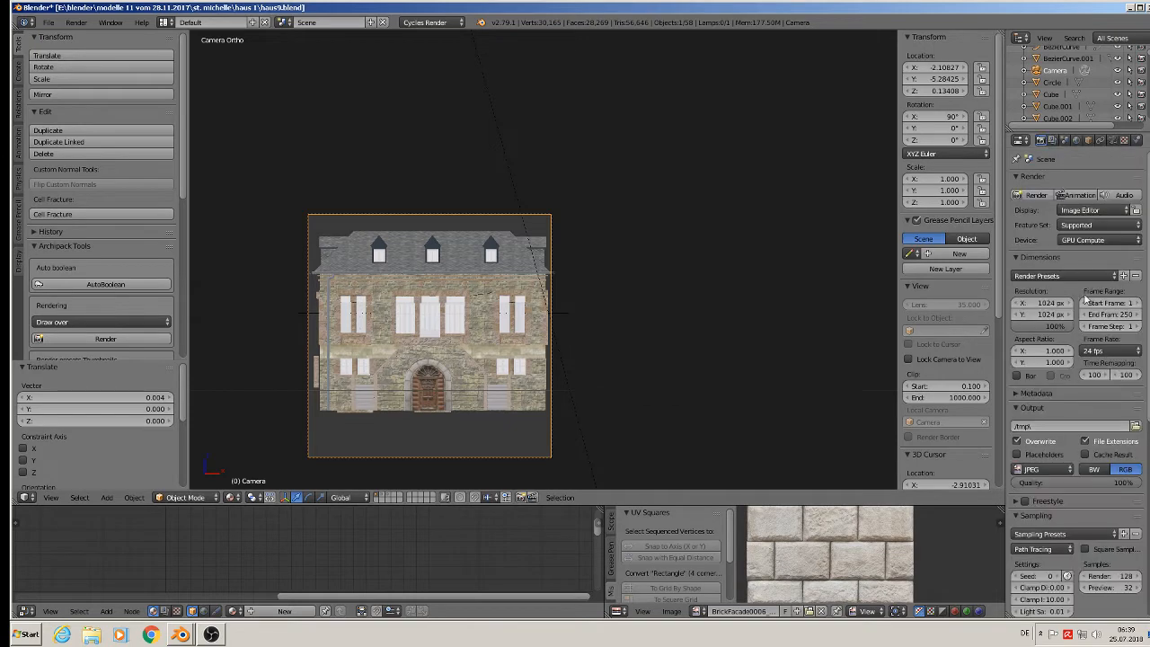
key(n)
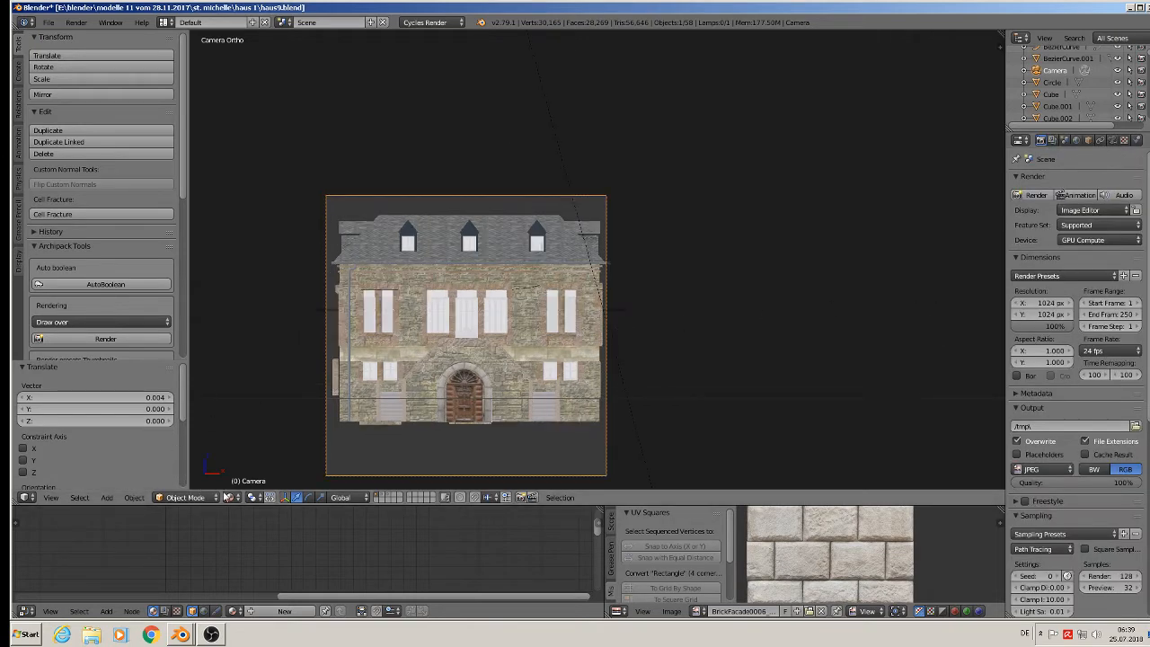
click(229, 497)
click(260, 413)
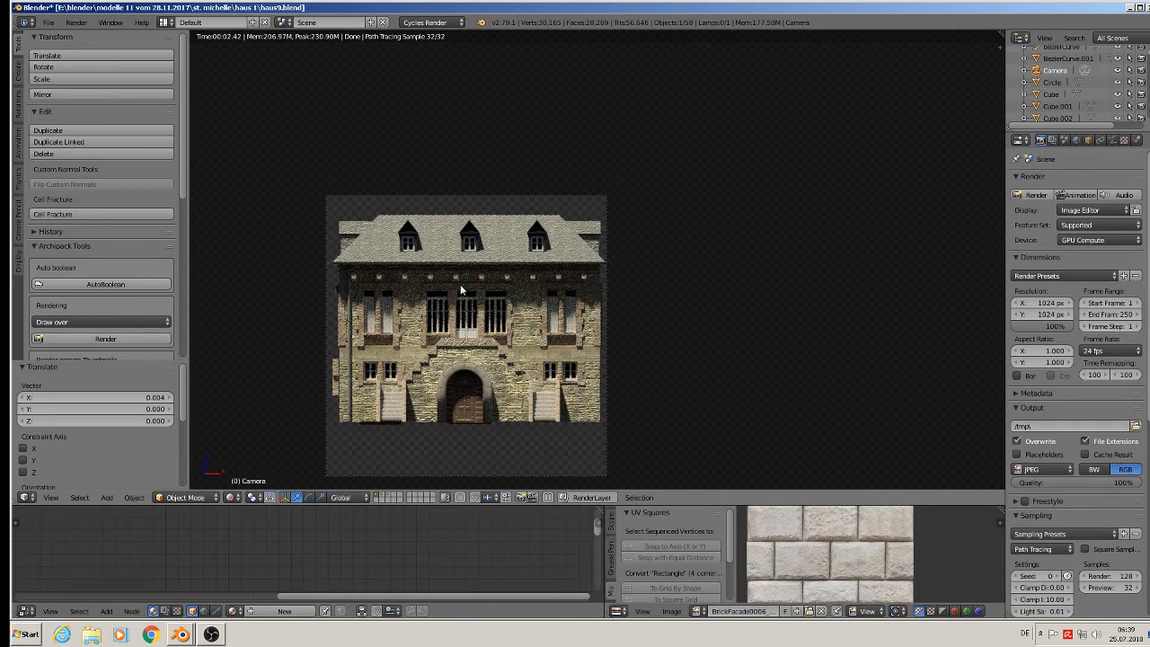
scroll(460, 290, up, 2)
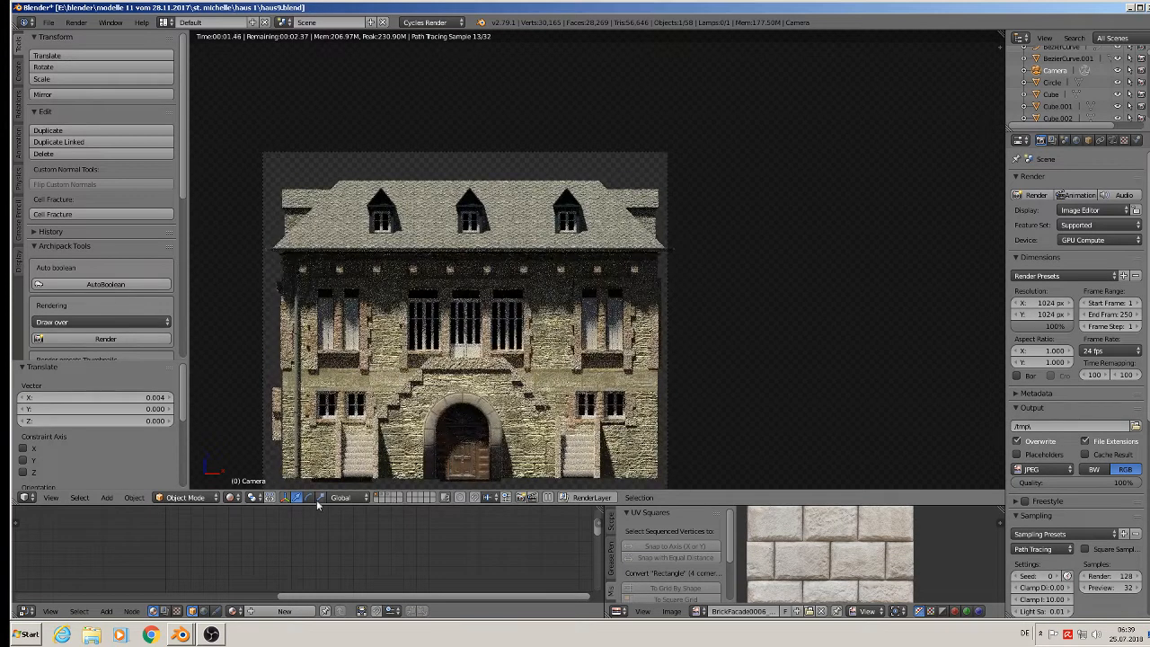
click(231, 497)
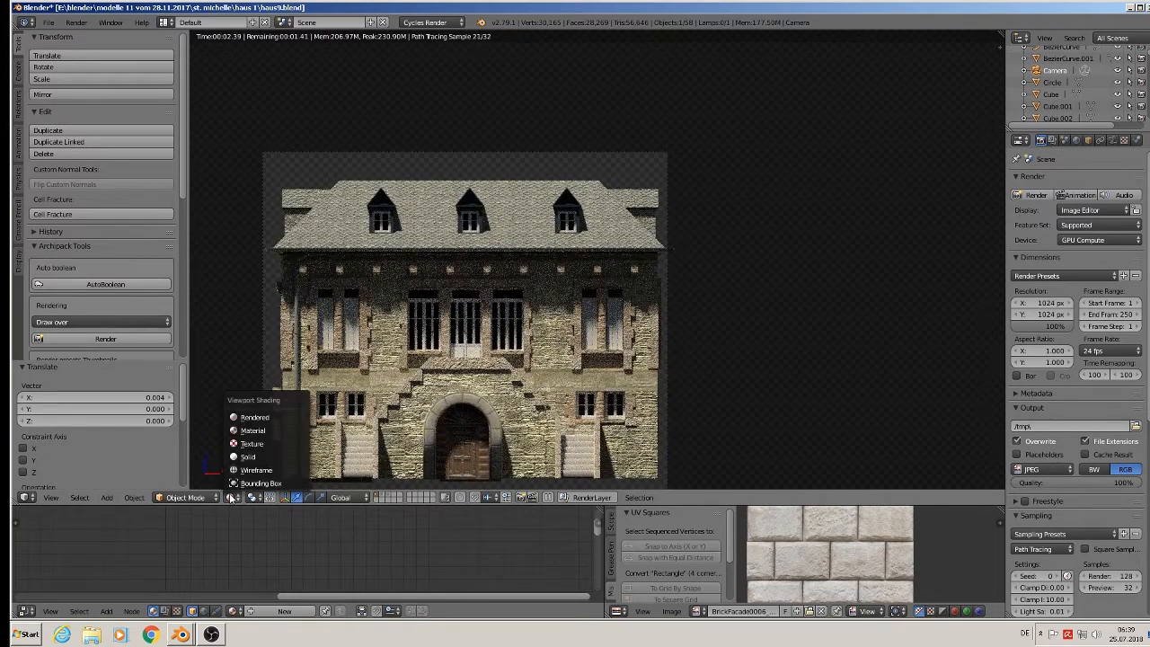
click(241, 431)
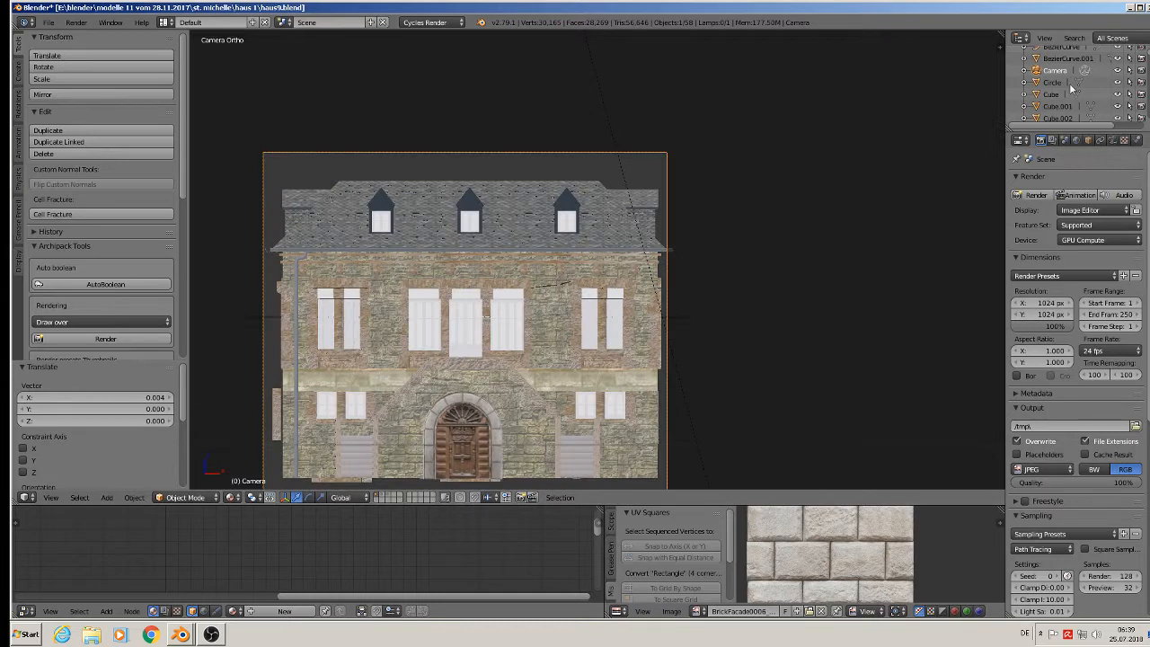
Select the sun lamp in the scene and turn off its Cast Shadow option
scroll(1071, 87, down, 3)
drag(1148, 74, 1144, 114)
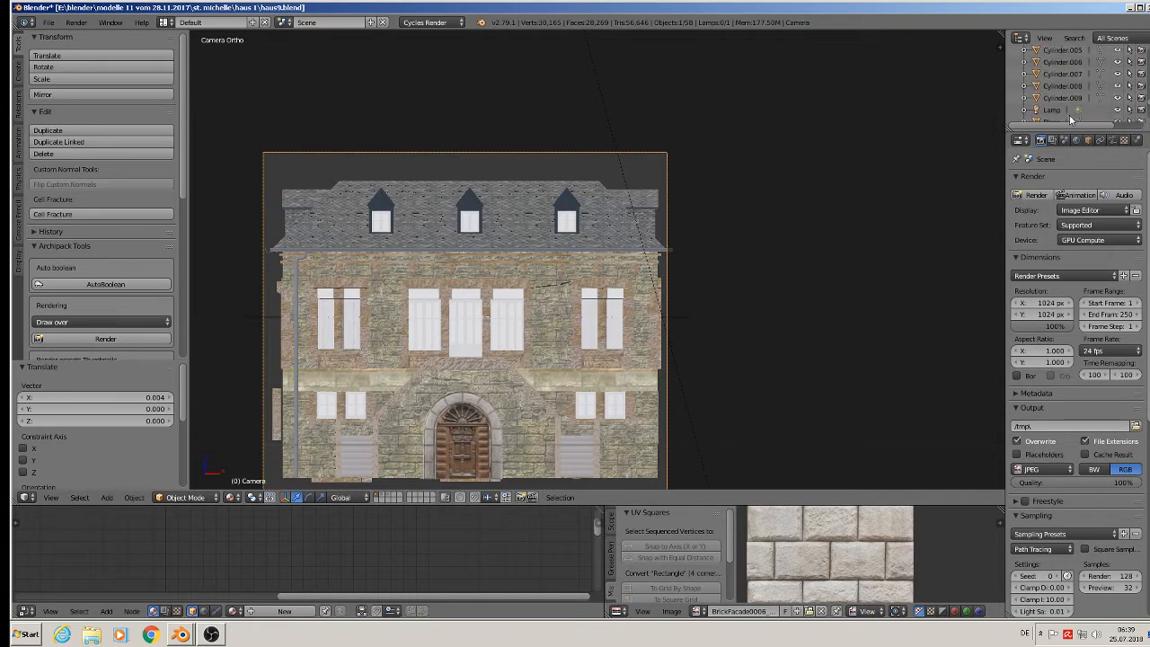
click(1054, 114)
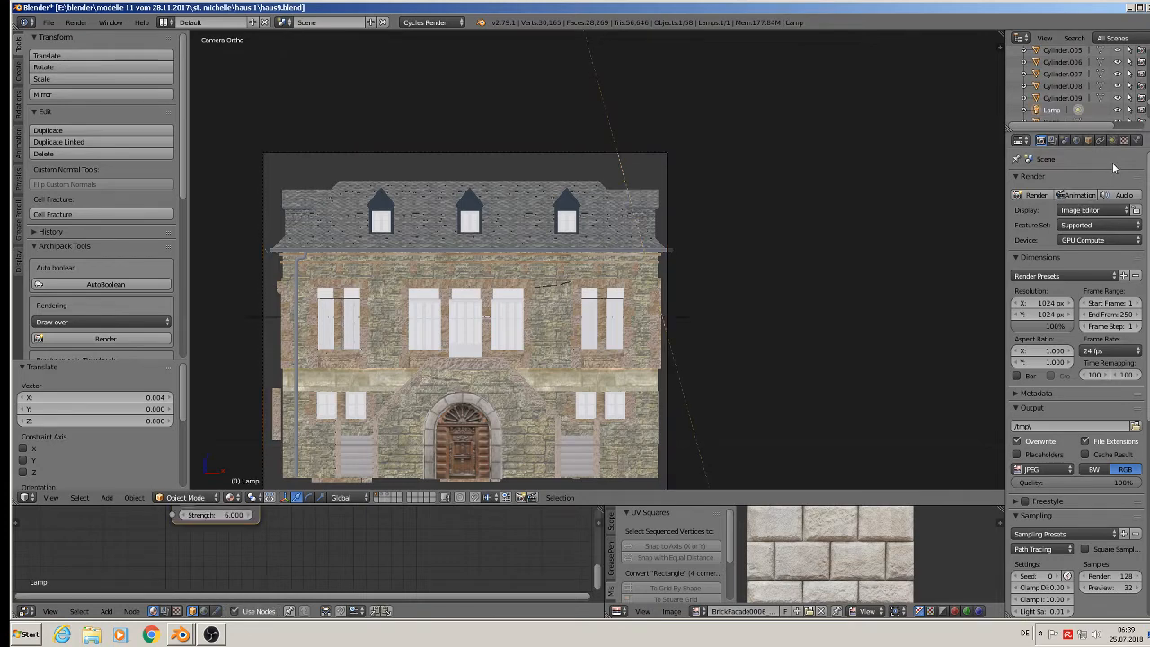
click(1114, 141)
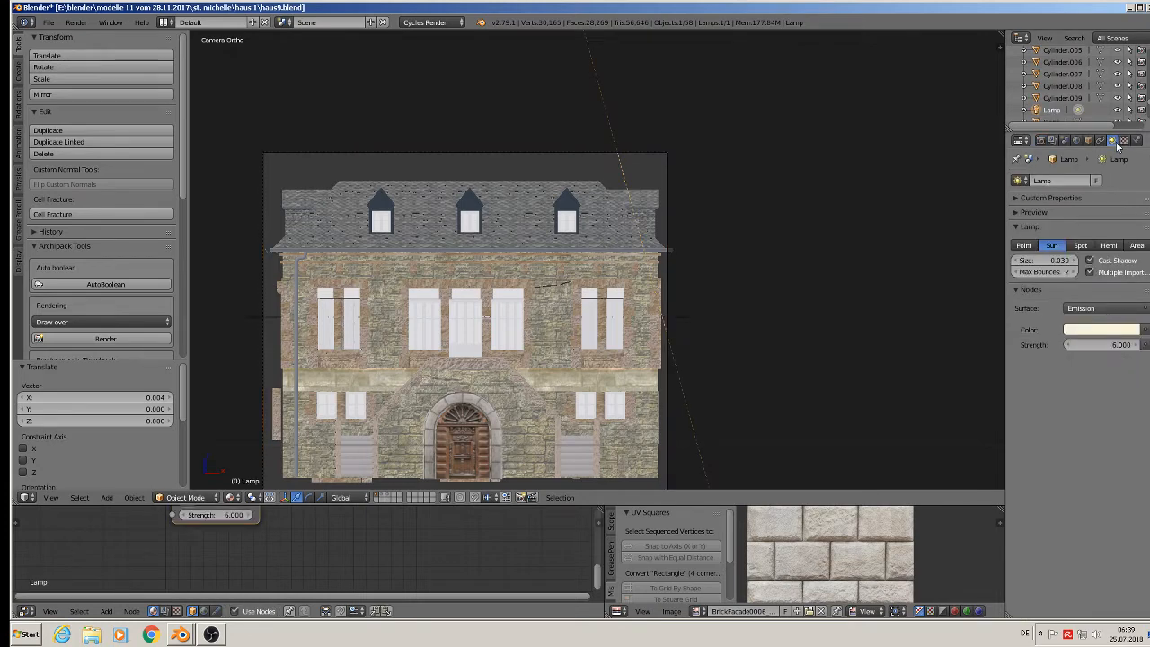
click(1091, 260)
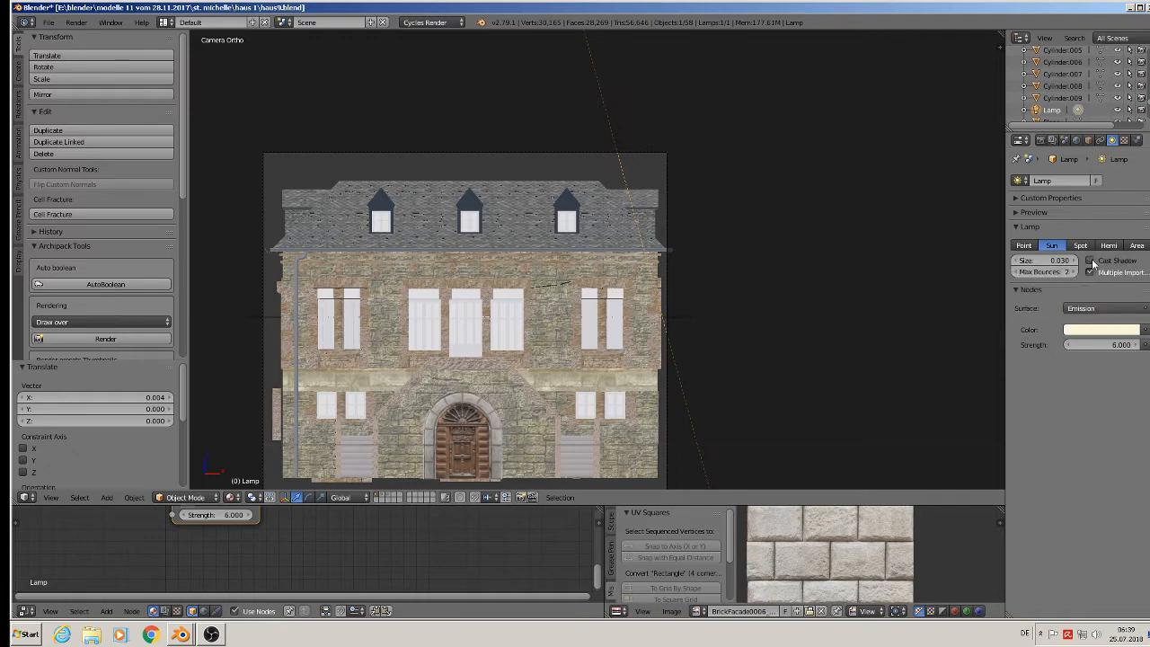
Check the shadowless lighting on the facade in Rendered viewport shading and switch back to Material shading
click(231, 497)
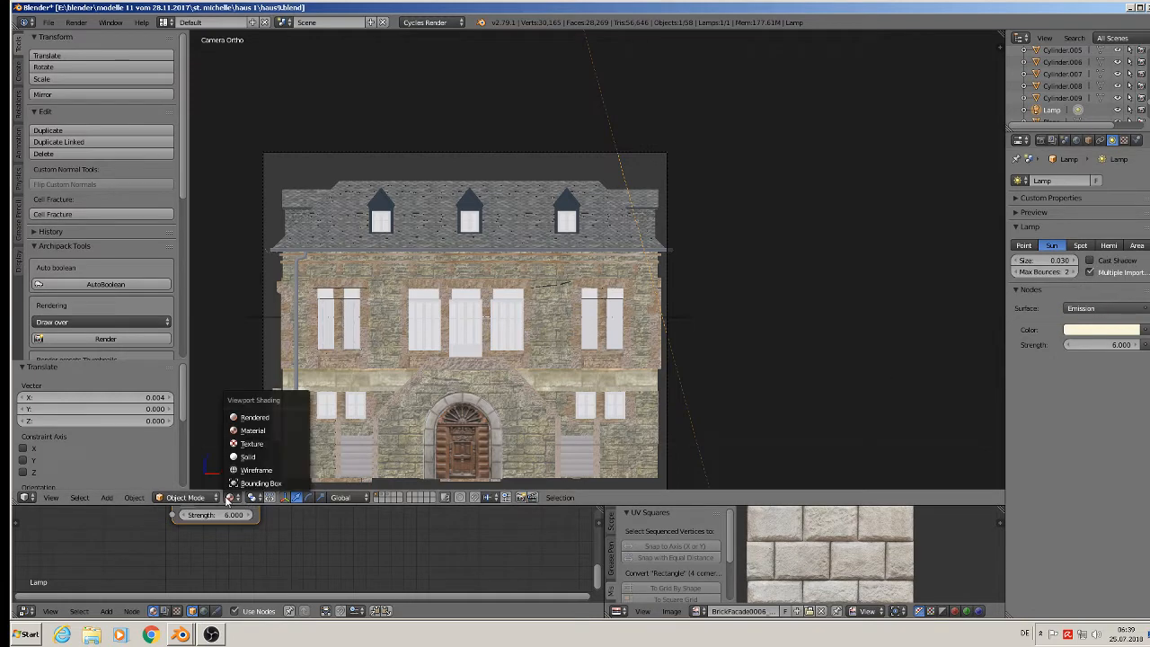
click(256, 419)
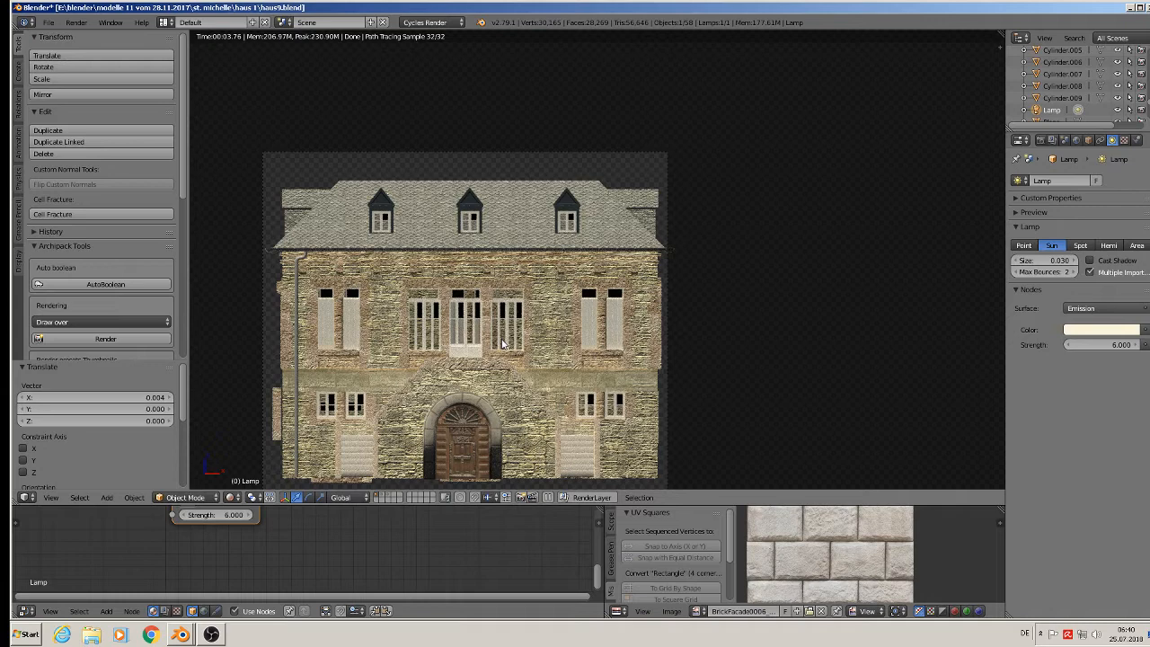
click(231, 498)
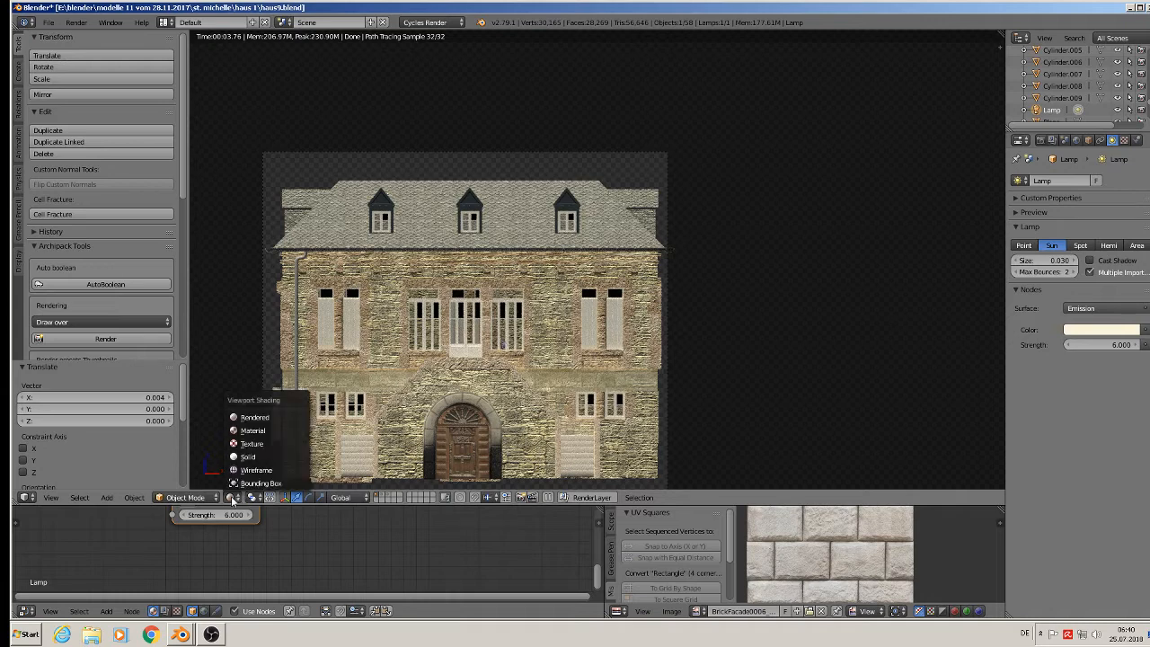
click(254, 432)
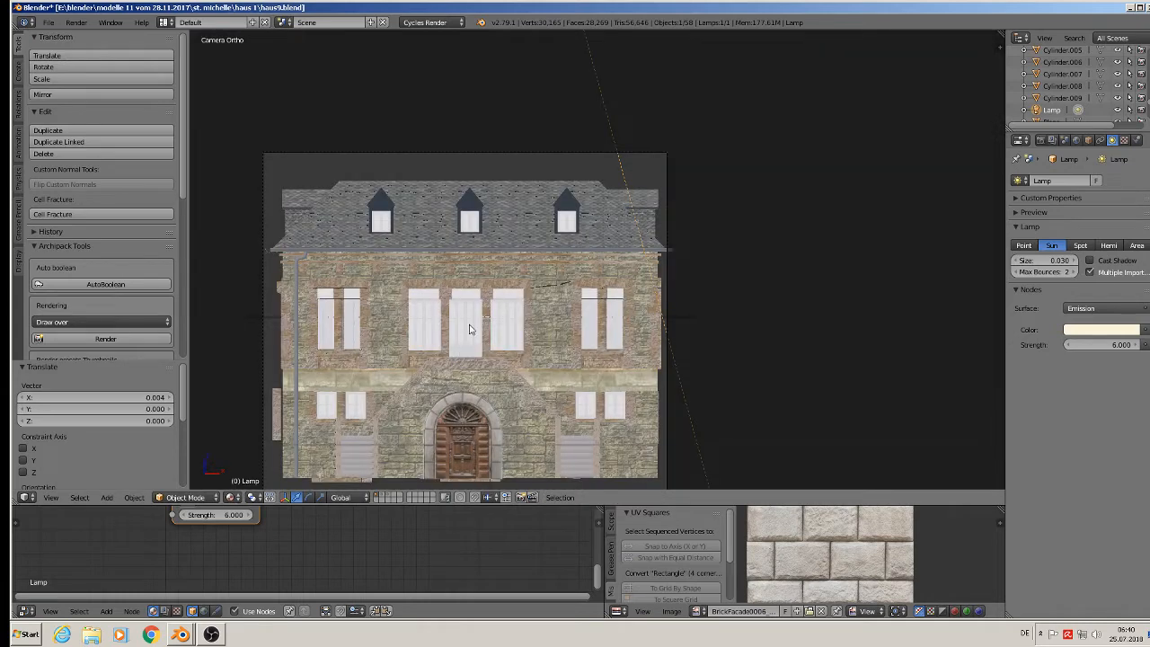
Change the window glass material "glas house 1" to a Diffuse BSDF surface with a black color
right_click(469, 329)
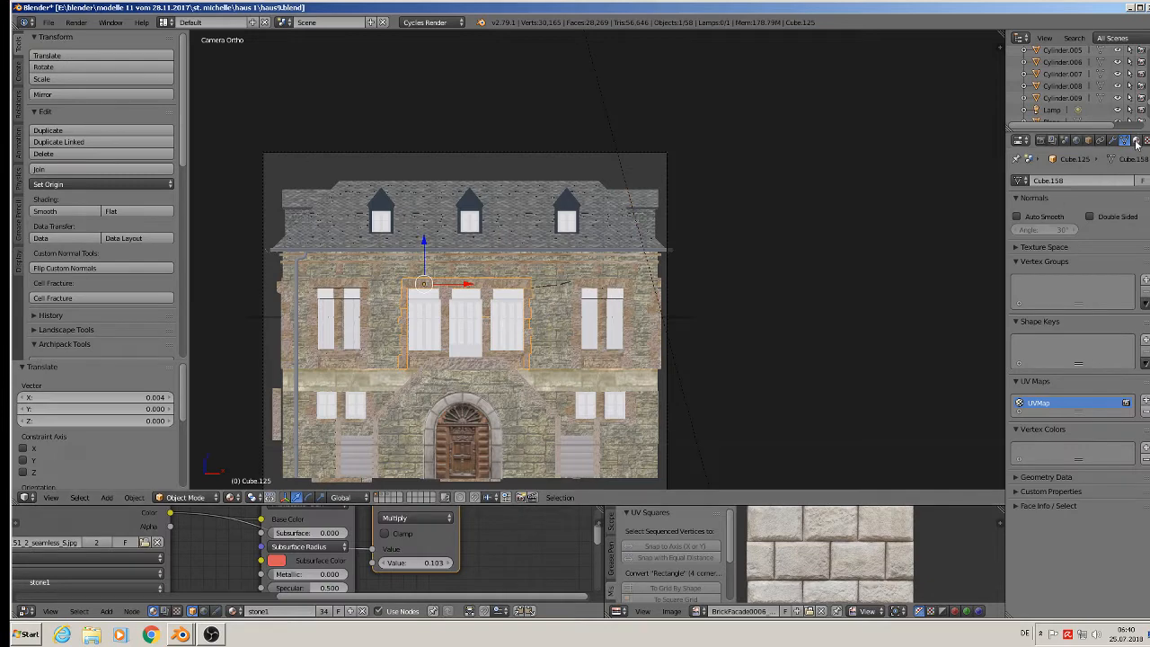
click(1136, 141)
click(1050, 196)
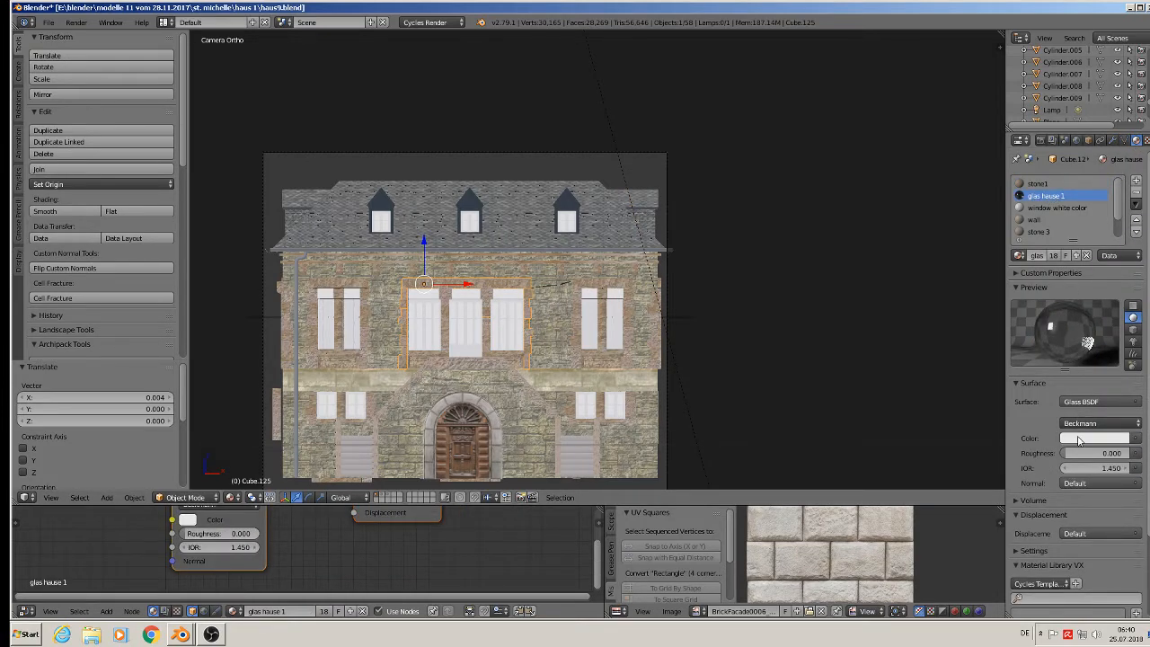
click(1095, 402)
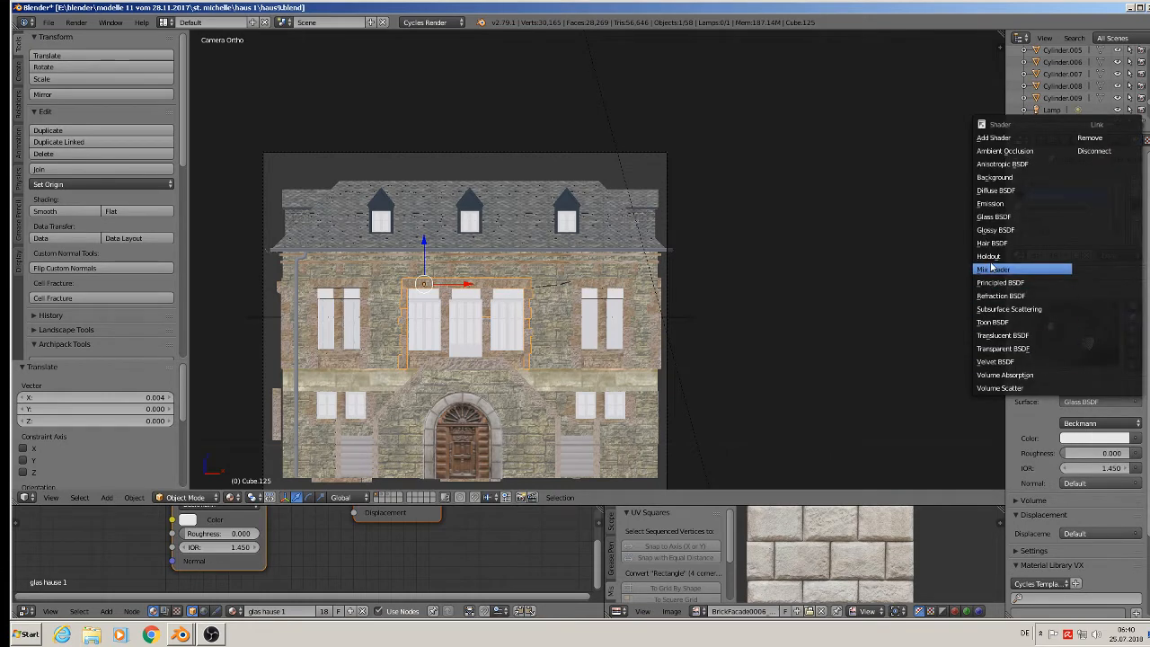
click(999, 191)
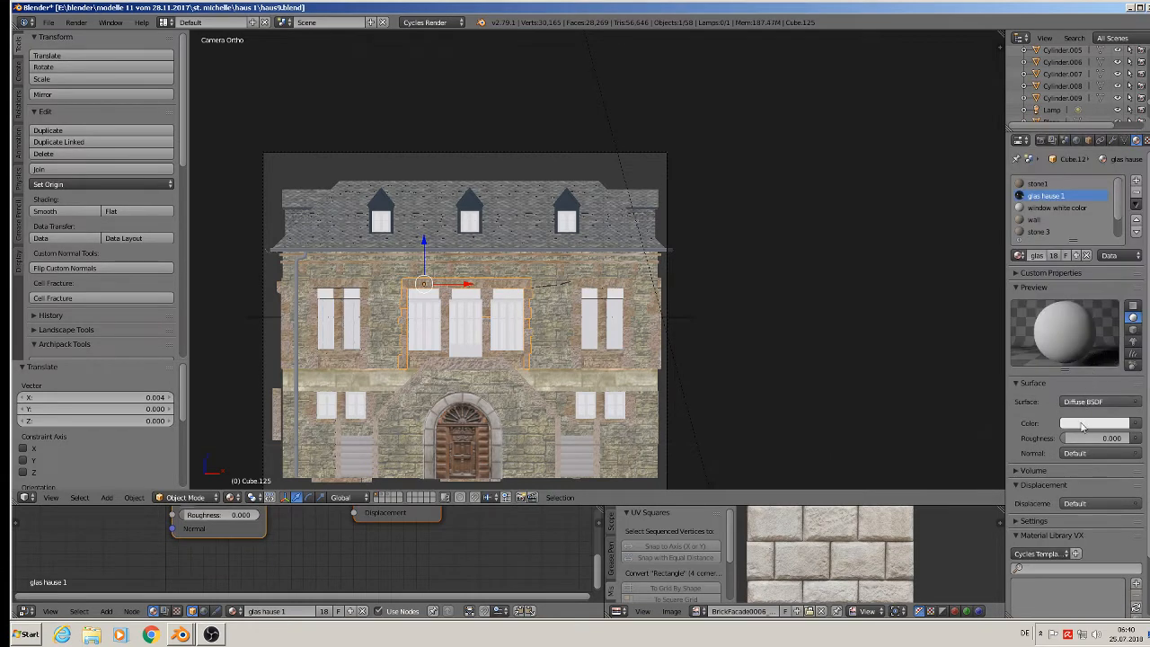
click(1083, 427)
drag(1119, 258, 1119, 337)
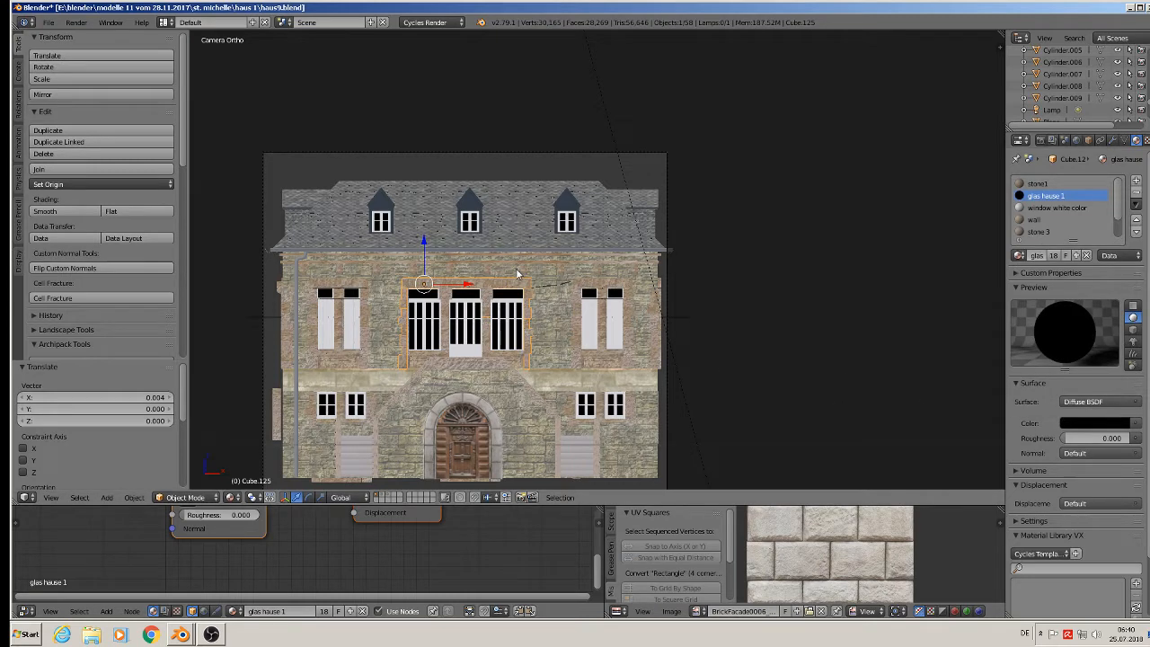
Render the house front from the camera and look over the output, sampling and film settings
key(F12)
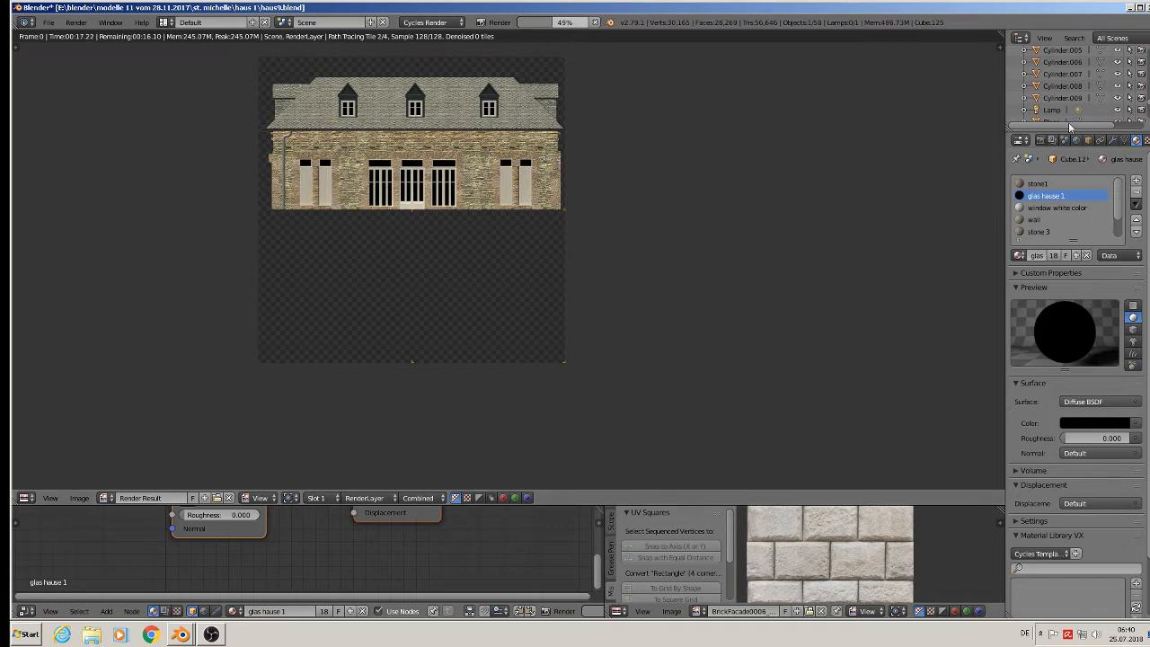
click(1041, 141)
scroll(1053, 377, down, 6)
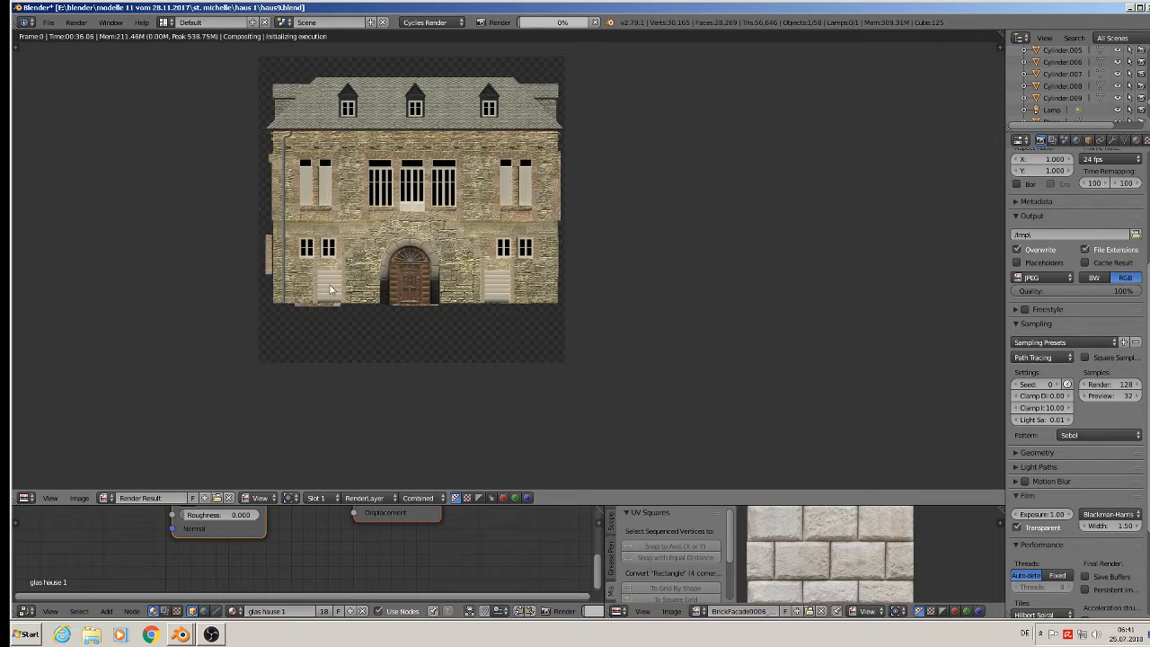
click(78, 499)
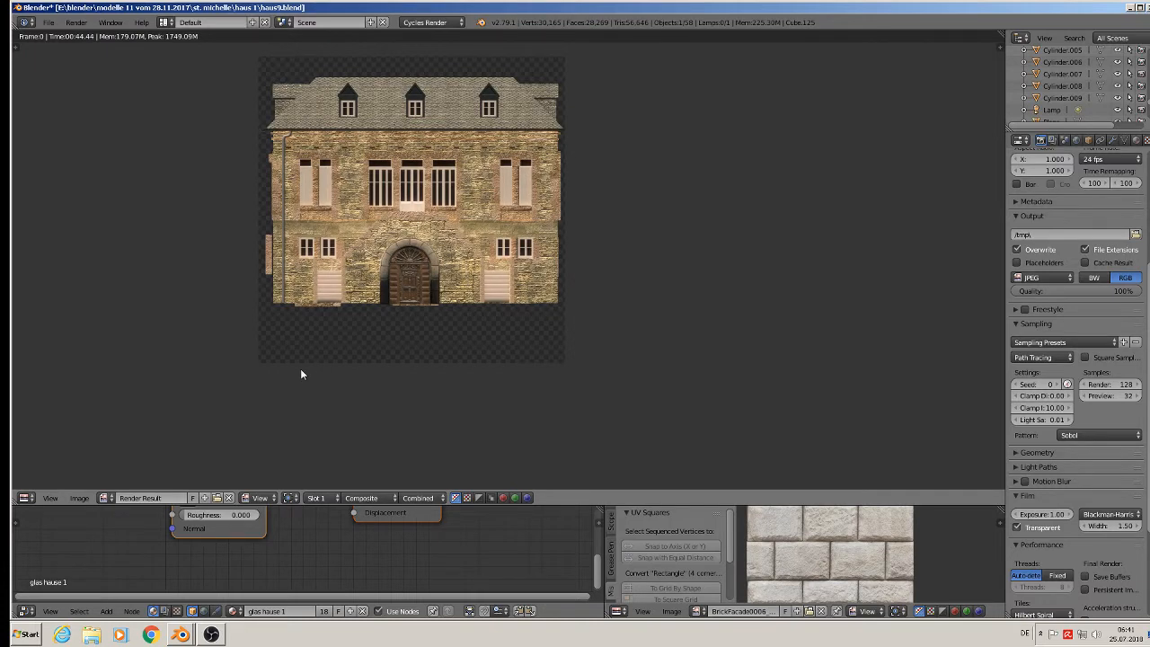
Save the rendered image as a JPEG named "house front render1" in the haus 1 folder
click(79, 497)
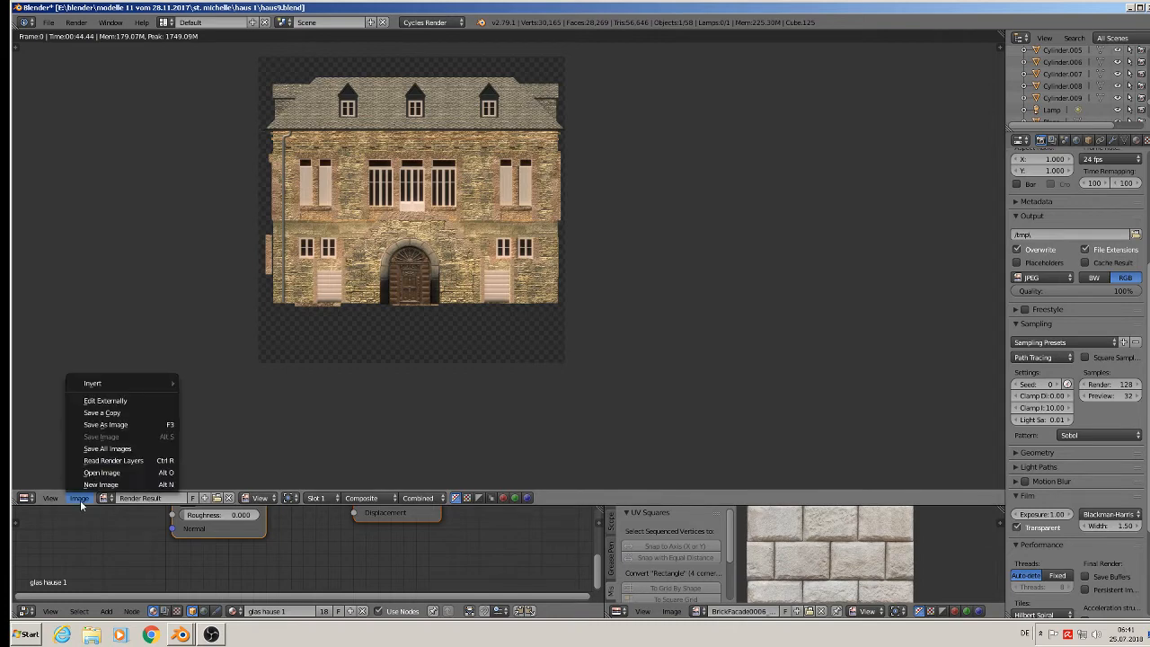
click(126, 420)
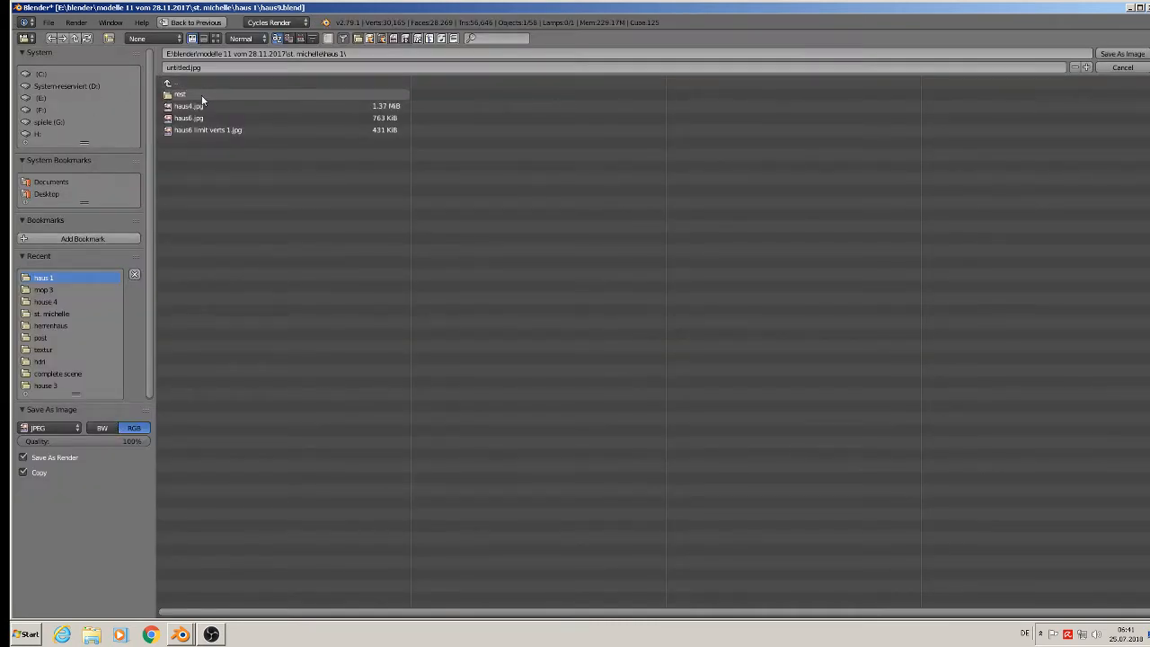
click(176, 67)
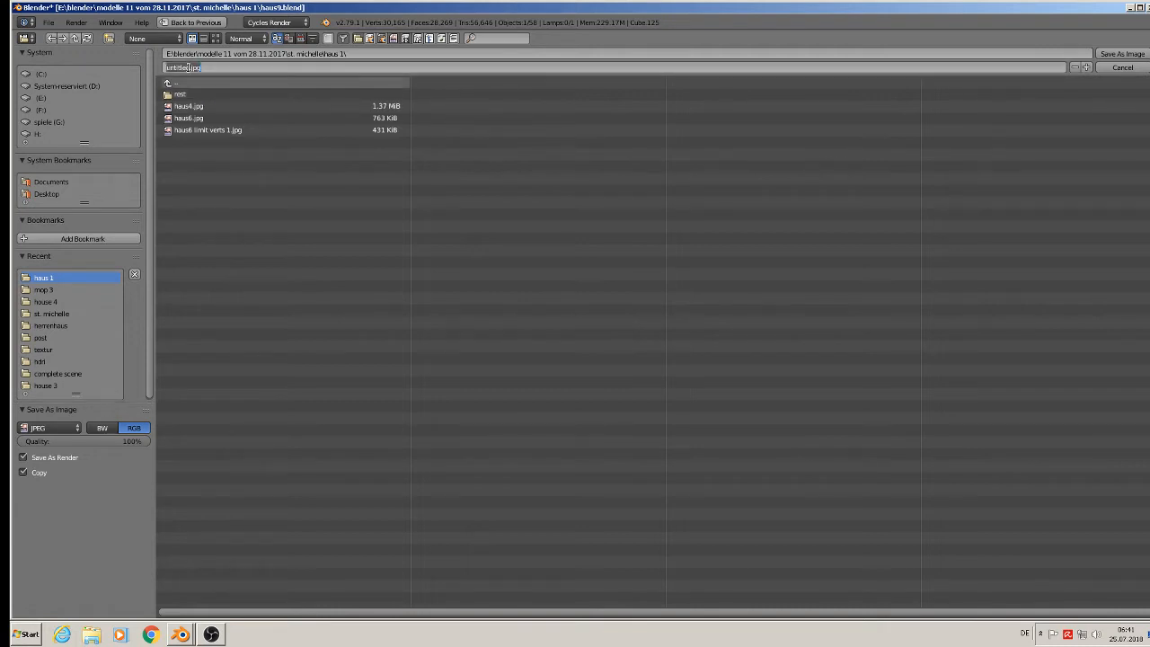
text(house front render1)
click(1122, 54)
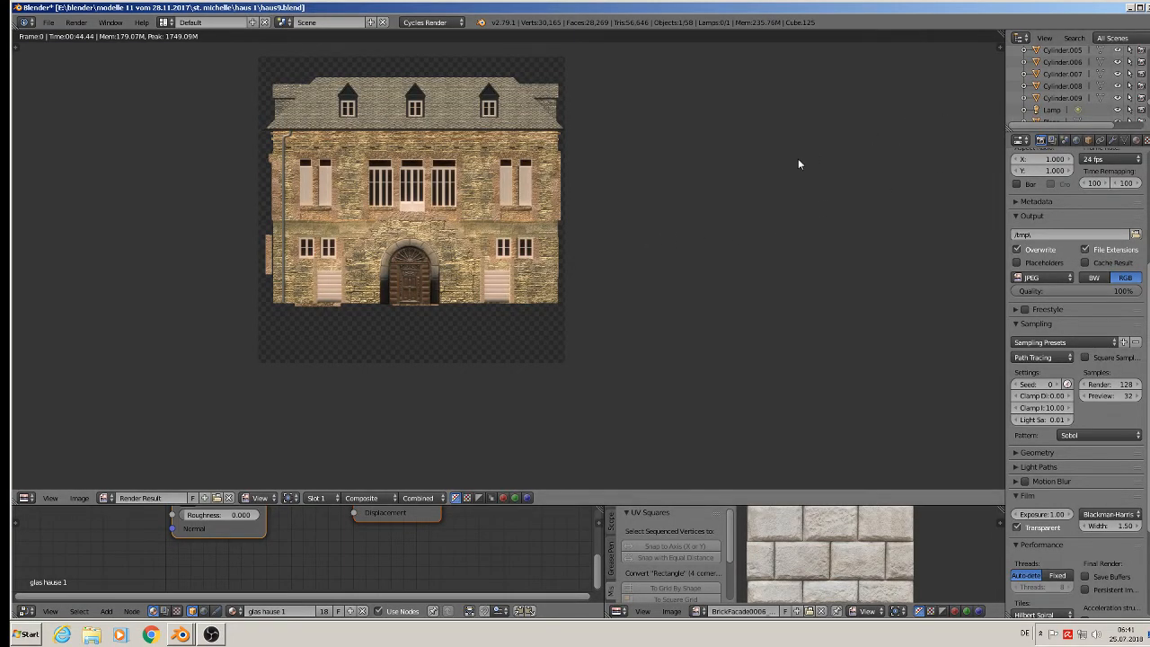
Close the front render and move the camera about 8.5 units along Y to the back of the house
key(Escape)
scroll(643, 265, down, 2)
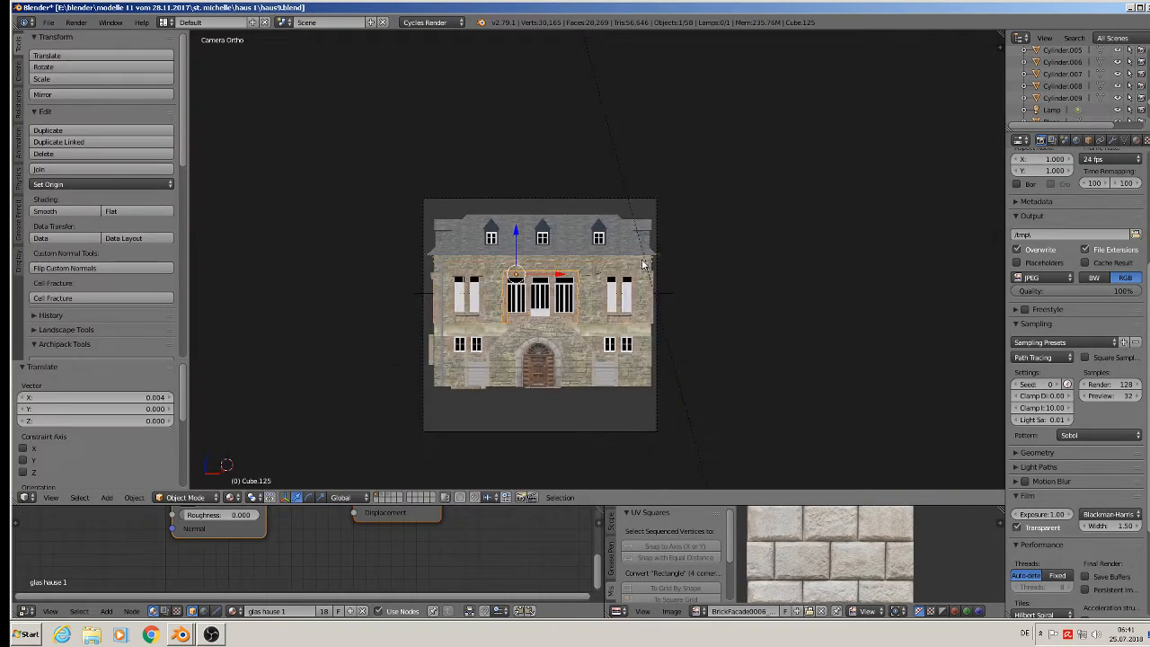
right_click(533, 436)
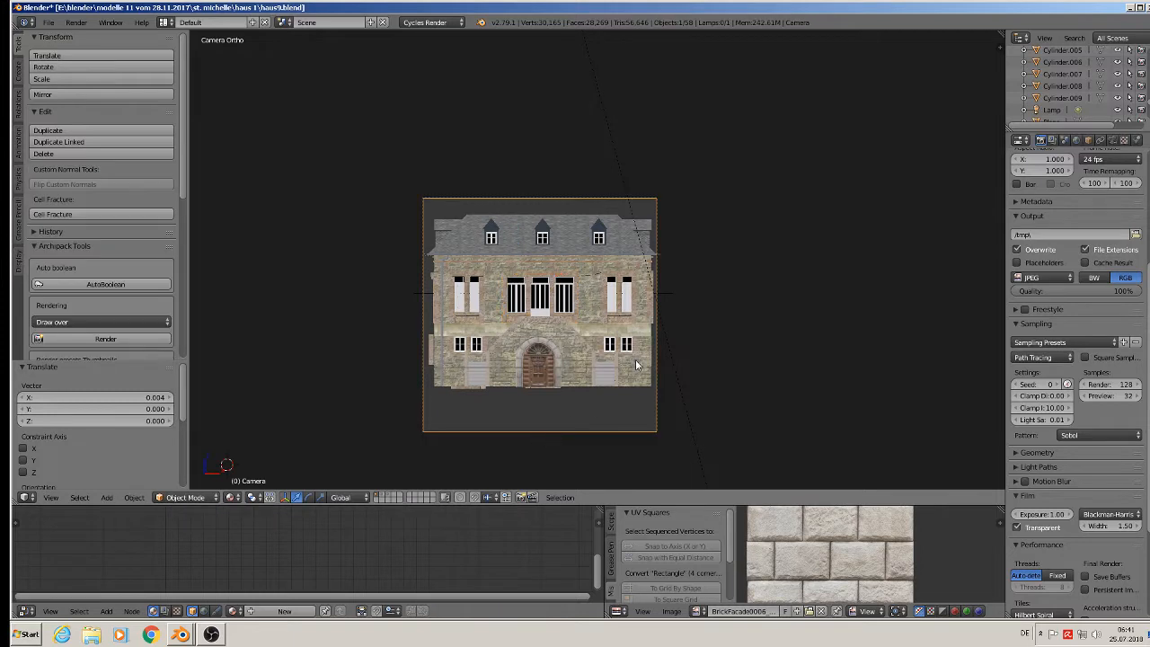
key(KP_0)
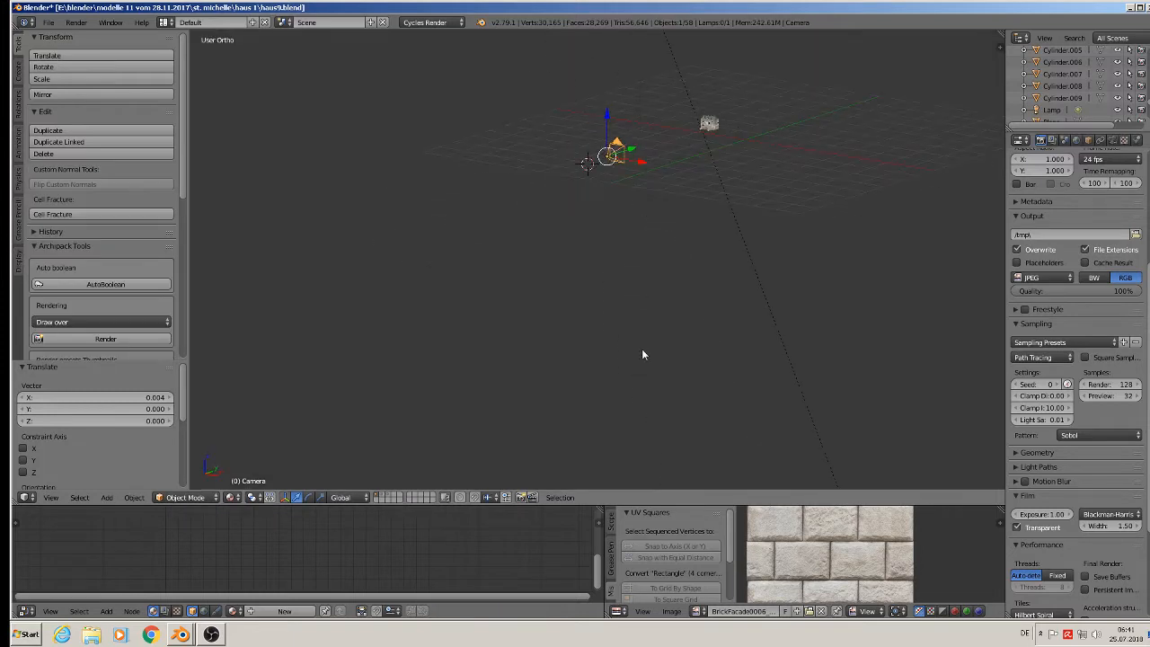
shift+middle_drag(729, 156, 514, 289)
scroll(457, 285, up, 4)
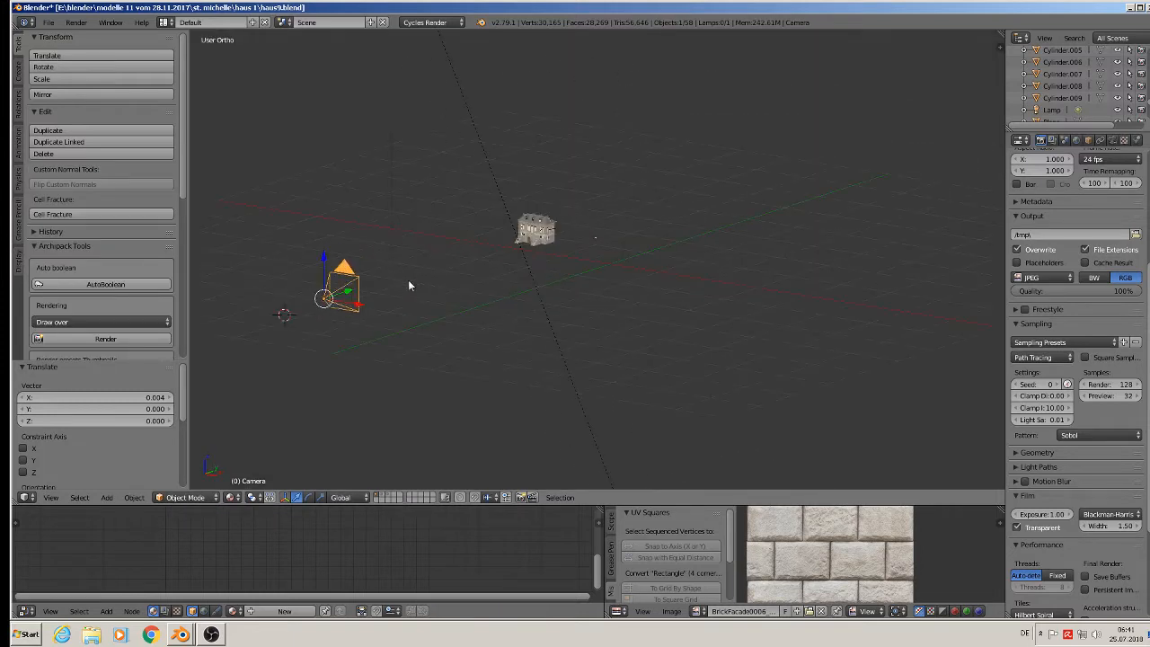
drag(345, 293, 658, 191)
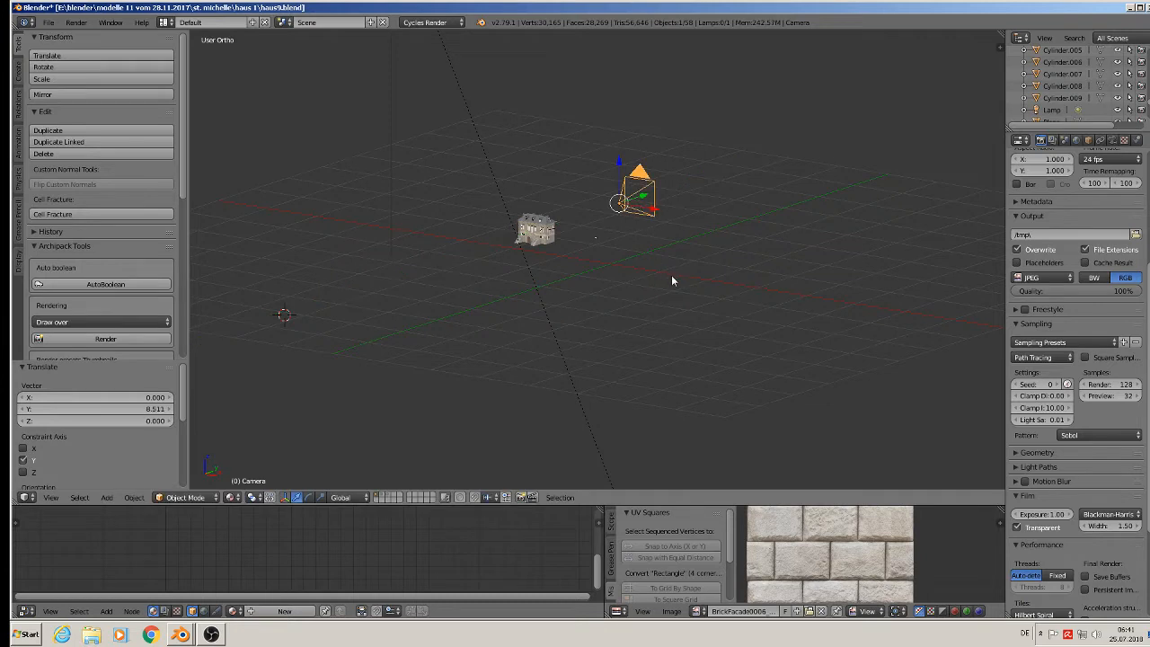
Rotate the camera 180° about Z to face the back facade and try a test render through it
text(rz180)
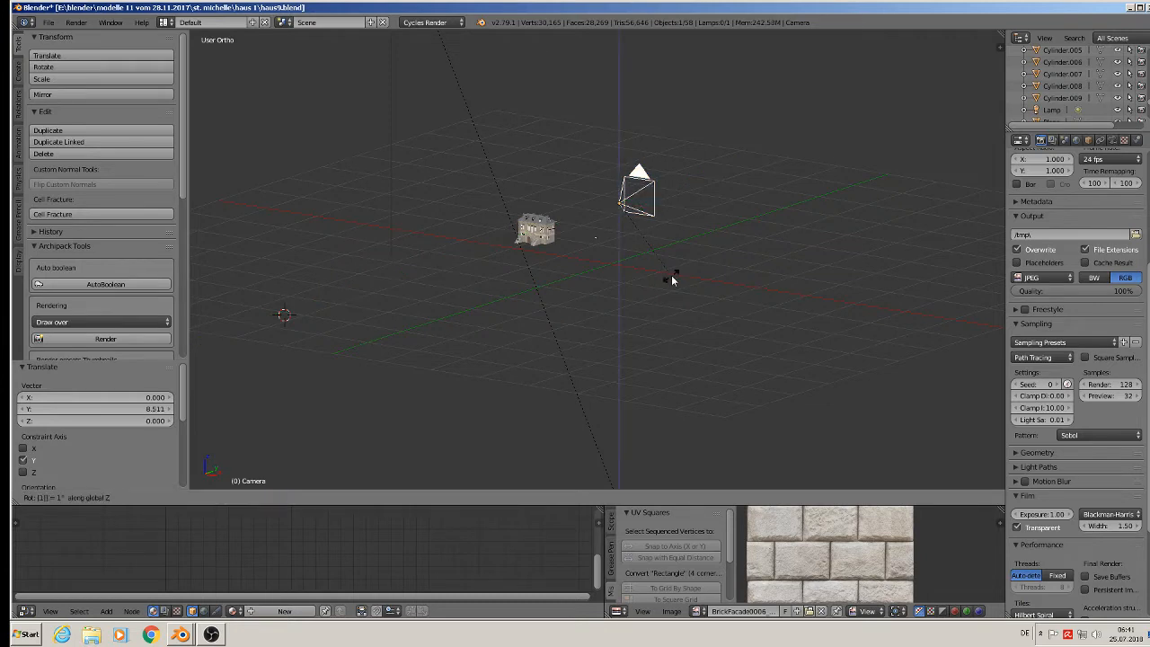
key(Return)
key(KP_0)
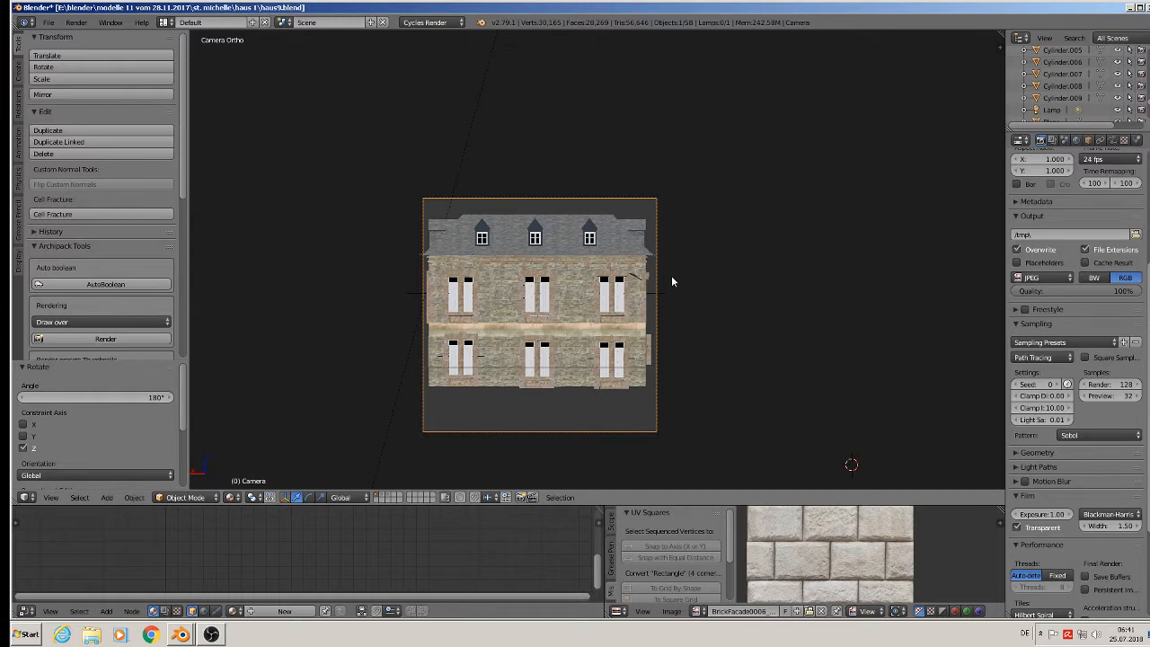
key(F12)
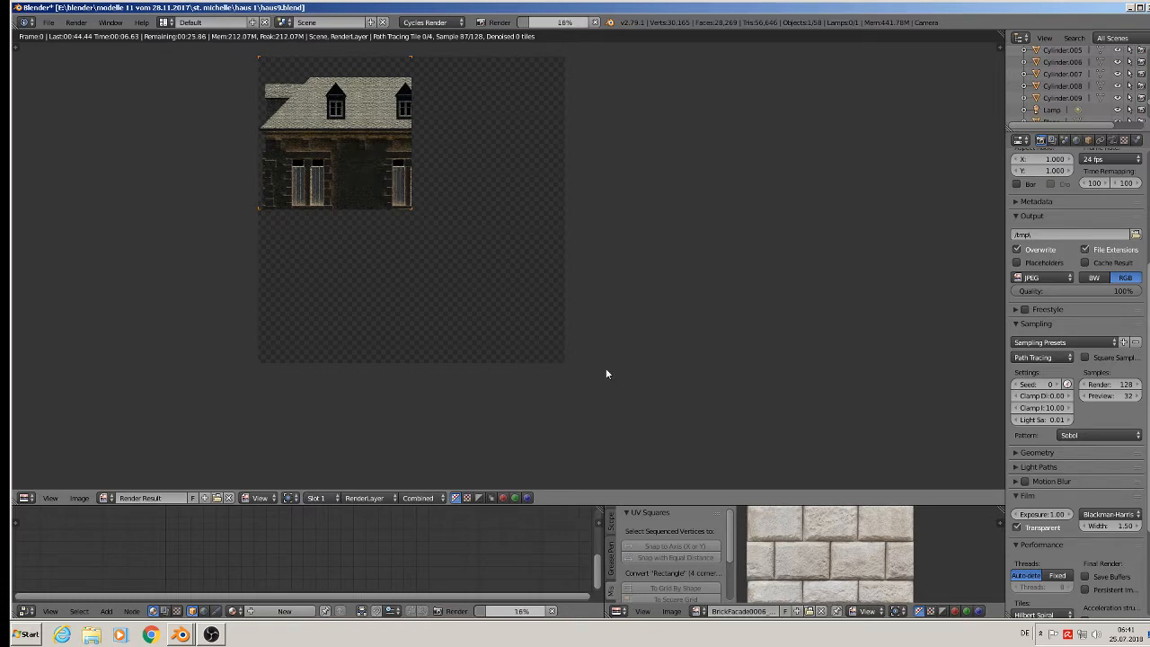
key(Escape)
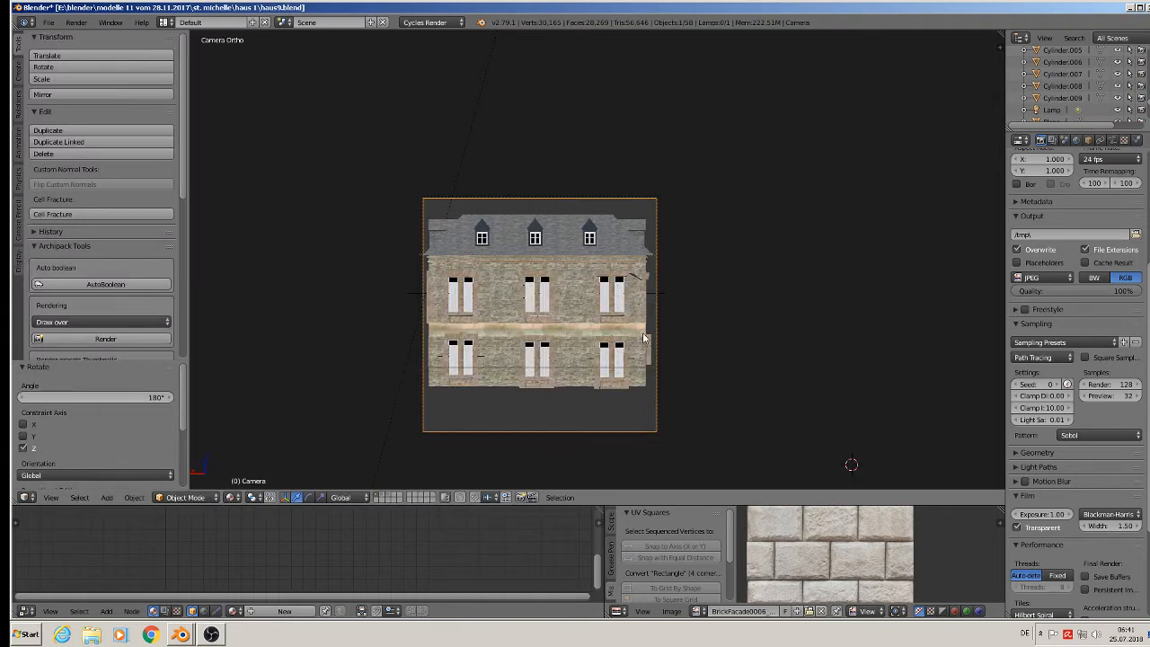
Rotate the sun lamp about -29.4° in a side view so it lights the back of the house
scroll(642, 334, down, 3)
right_click(576, 147)
middle_drag(744, 281, 680, 347)
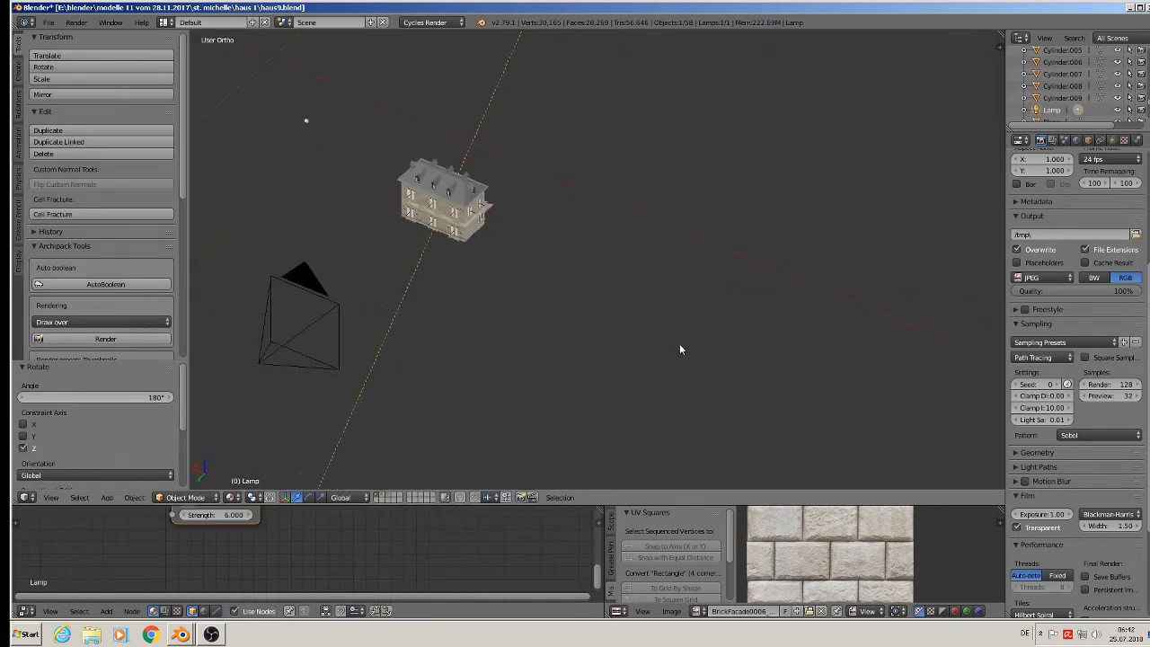
scroll(650, 306, down, 8)
middle_drag(665, 237, 554, 162)
middle_drag(632, 160, 619, 167)
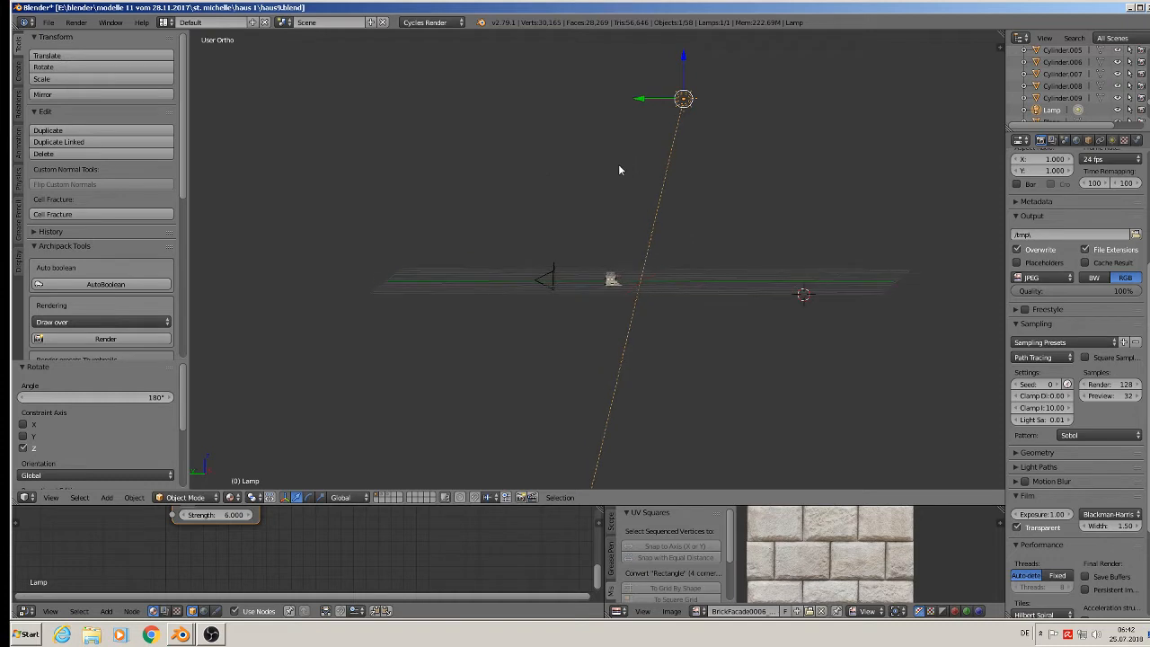
key(r)
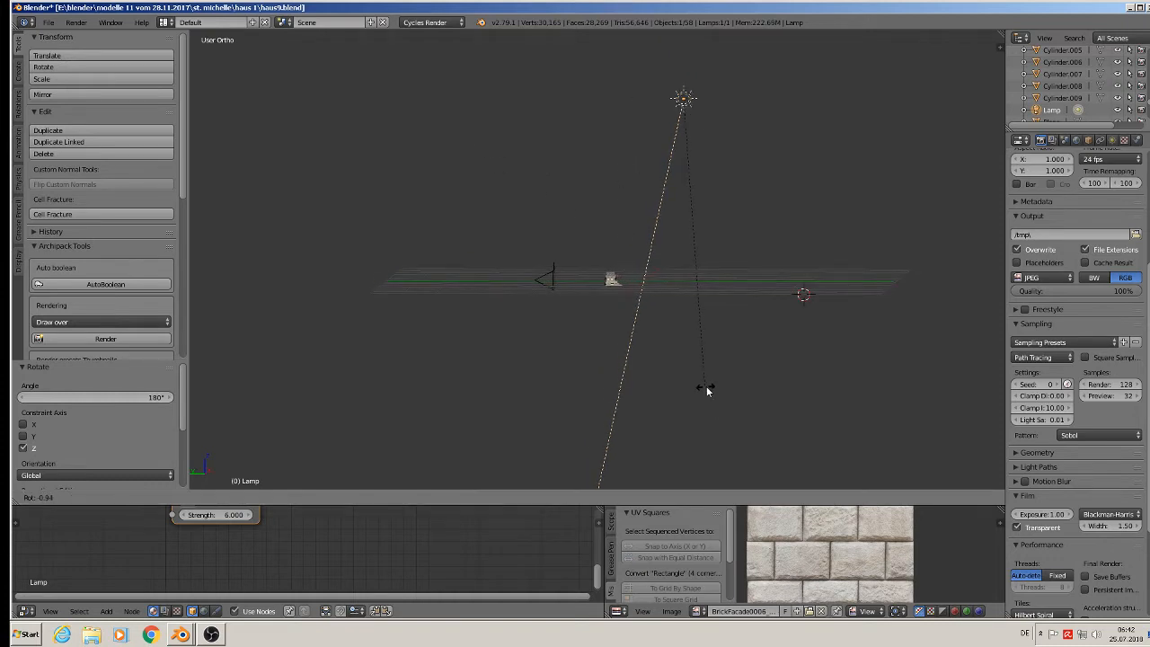
click(840, 344)
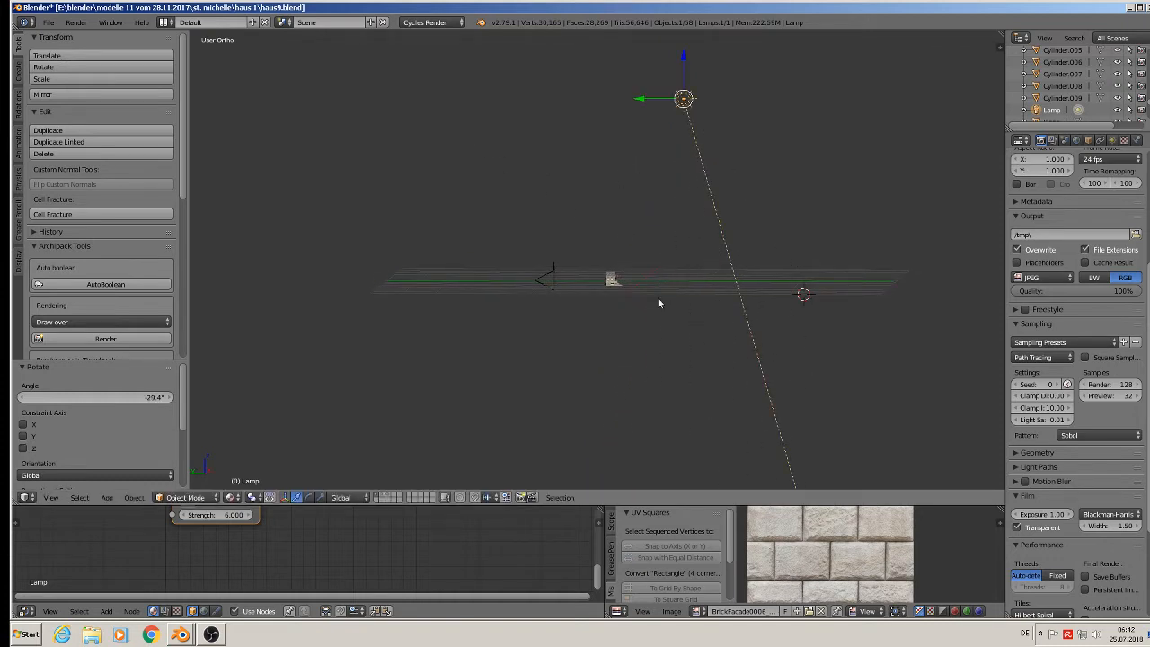
Render the back of the house through the camera and save the image as house back render1.jpg
key(KP_0)
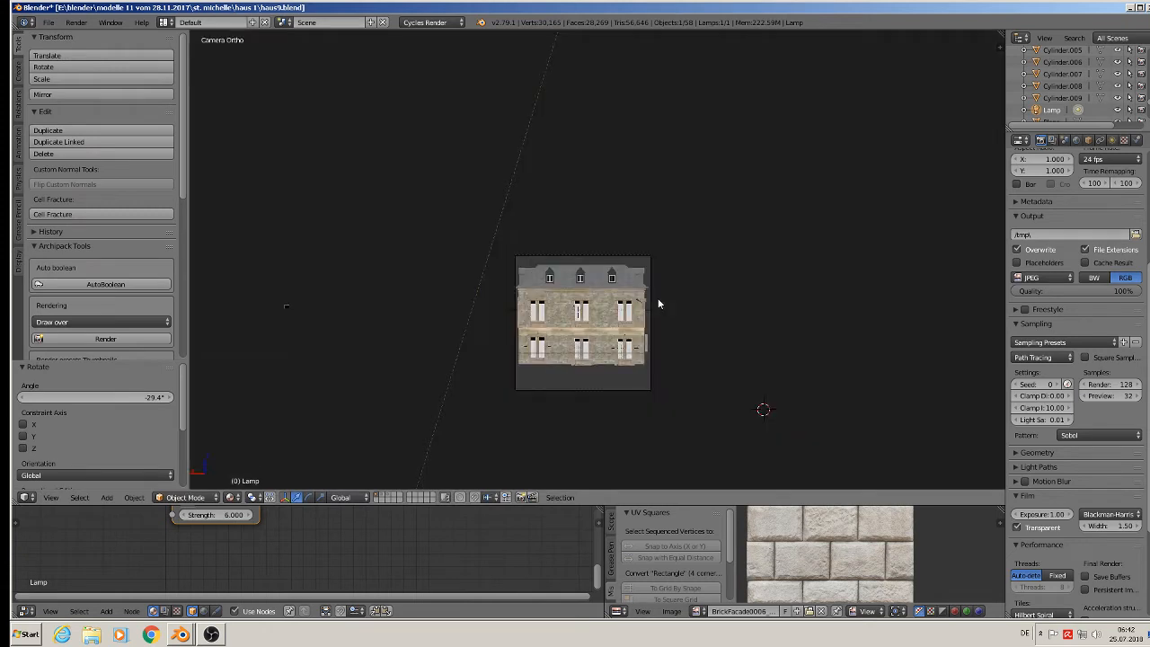
key(F12)
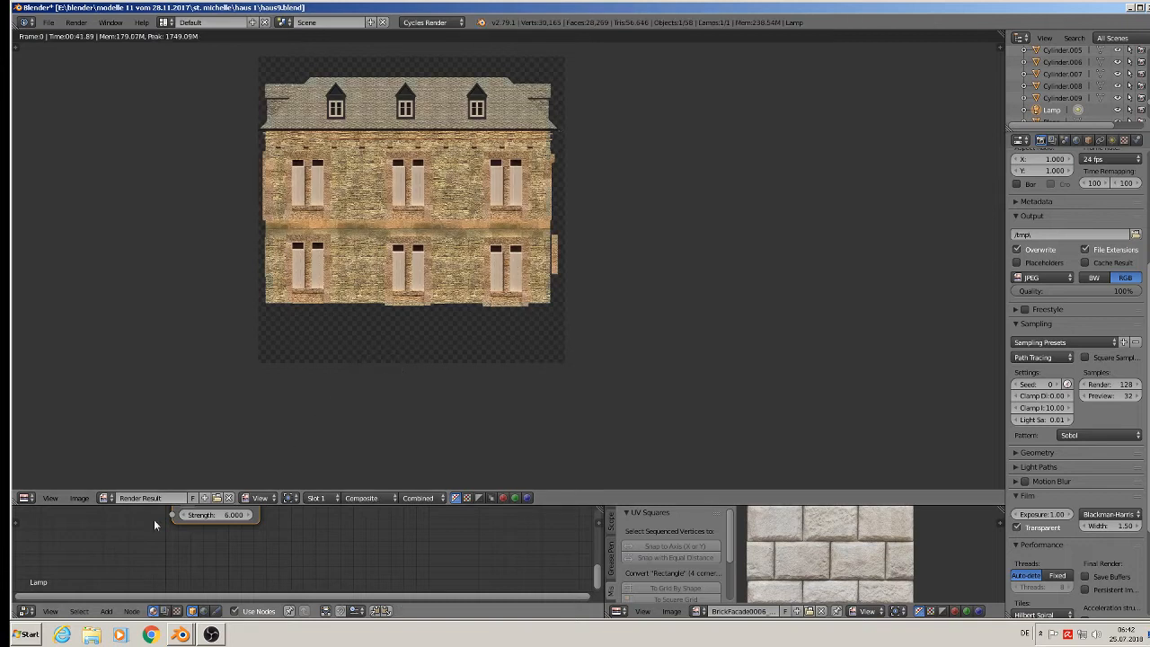
click(79, 498)
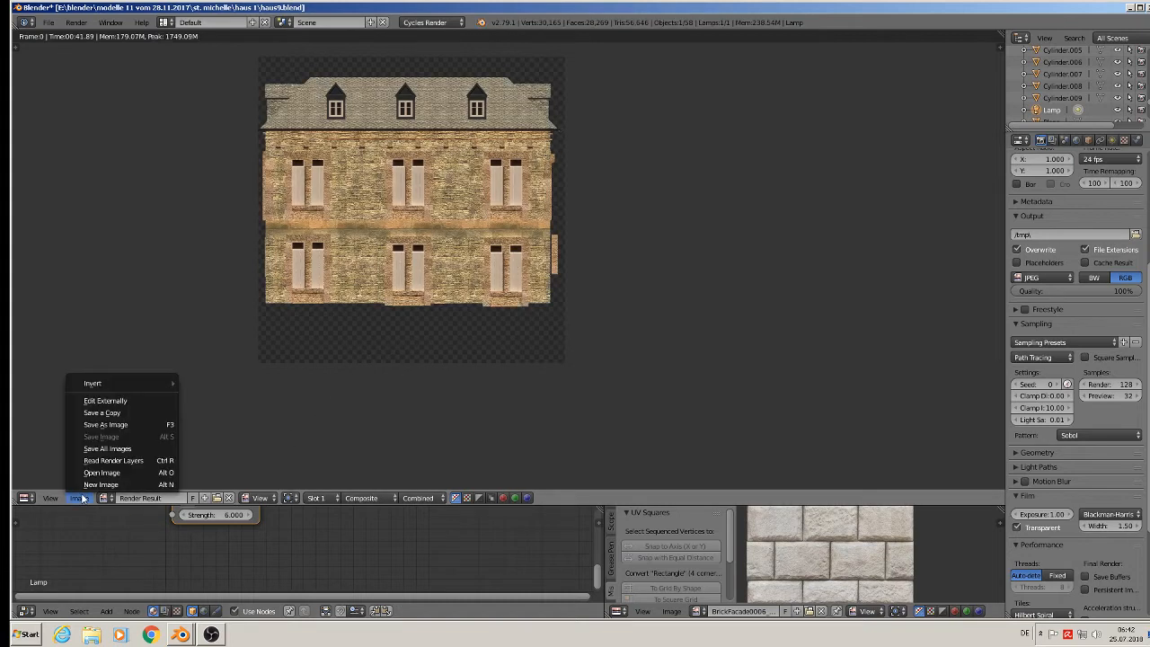
click(111, 423)
click(213, 68)
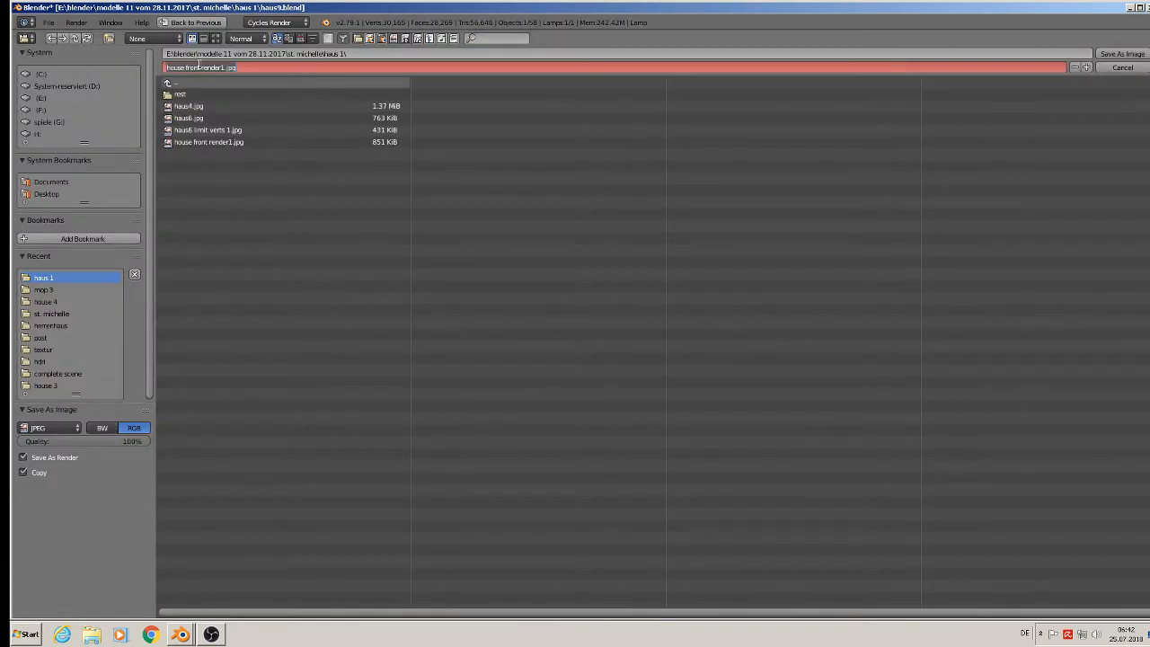
drag(201, 67, 186, 67)
text(back)
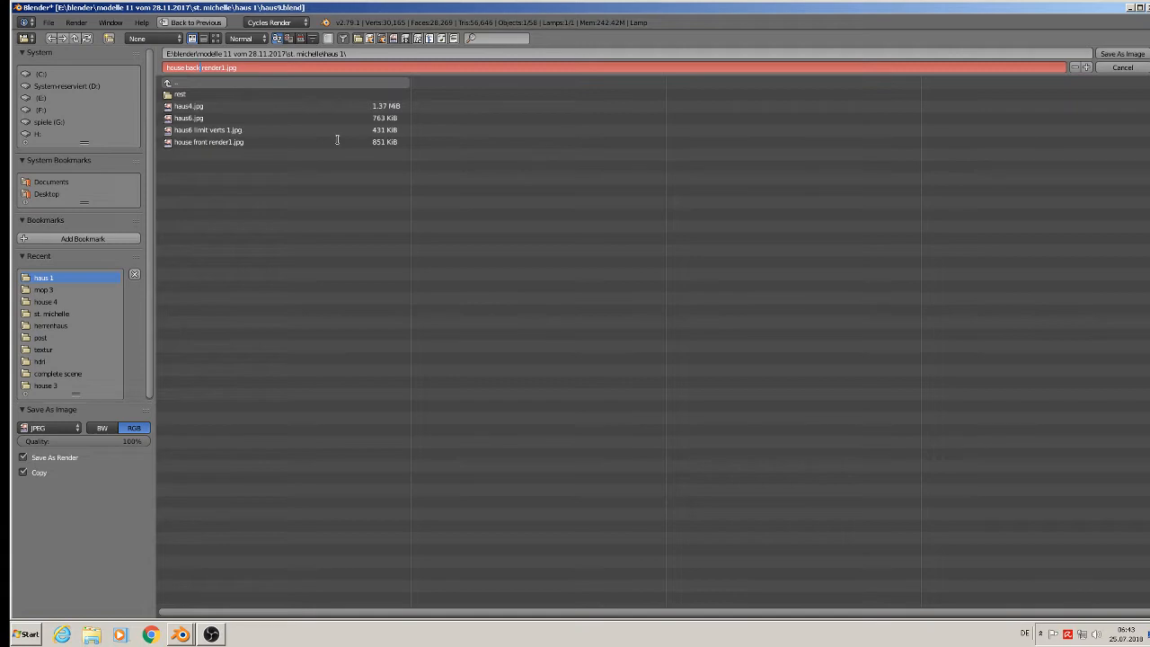
key(Return)
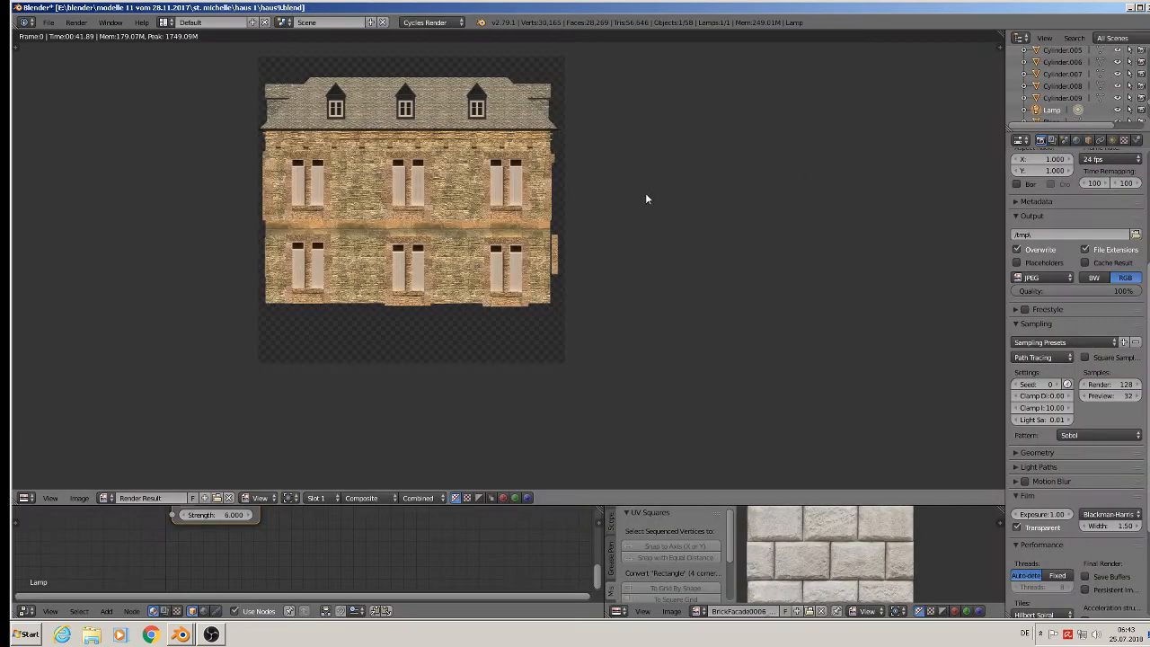
Close the back render and select the camera in a perspective of the whole scene
key(Escape)
right_click(564, 389)
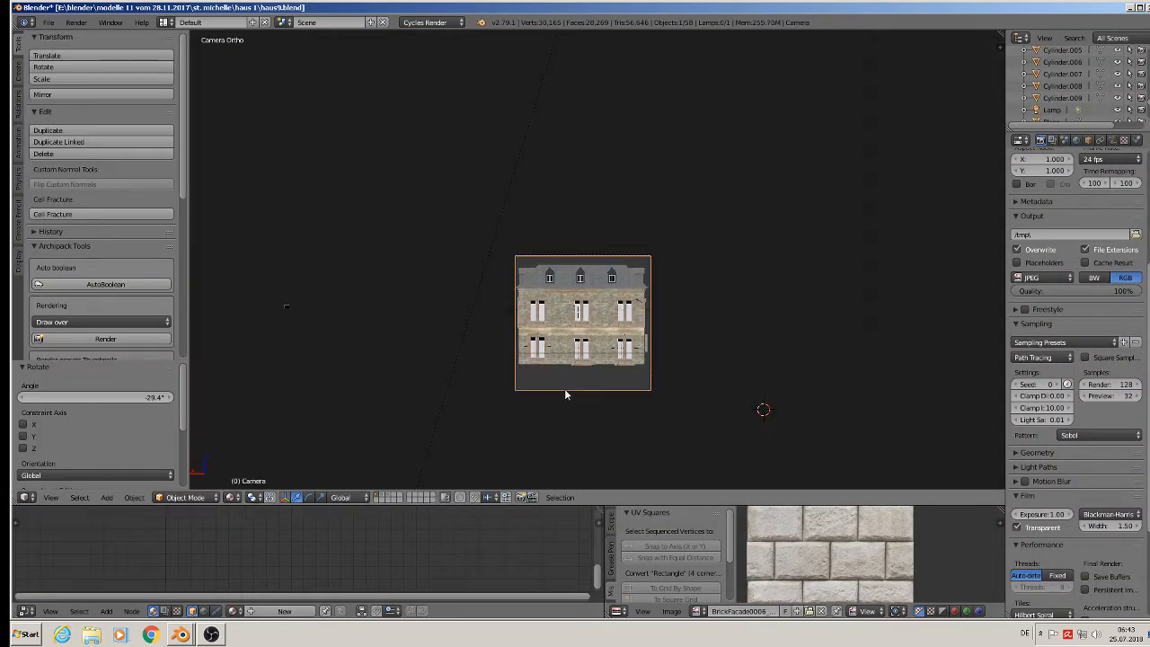
middle_drag(564, 389, 623, 331)
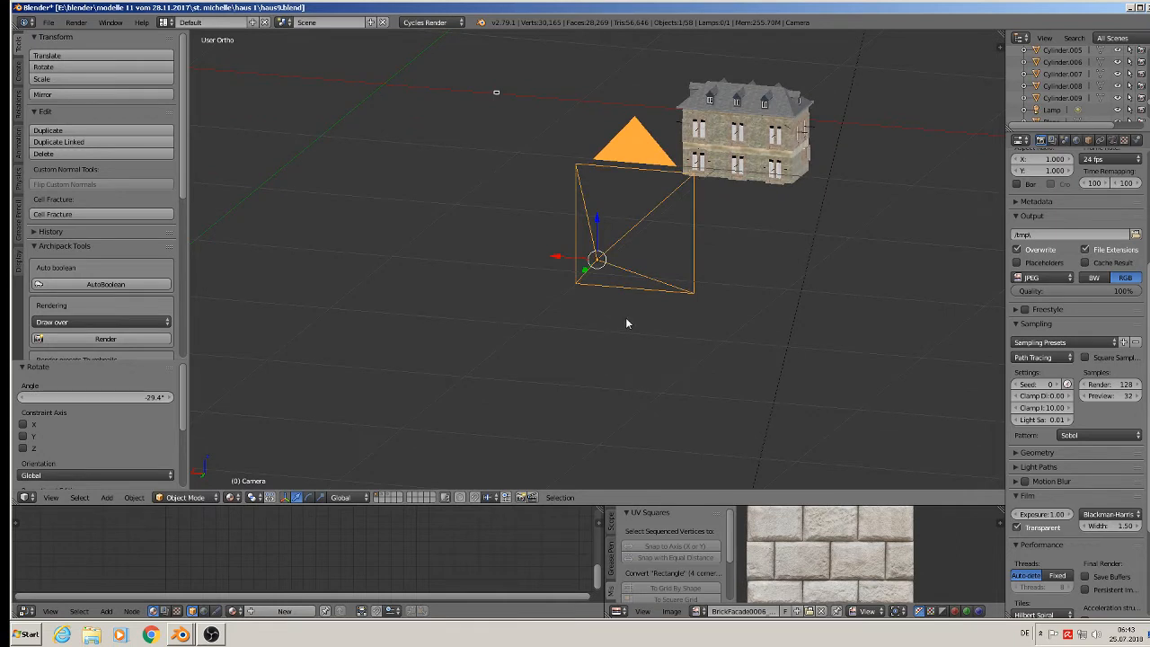
key(r)
key(9)
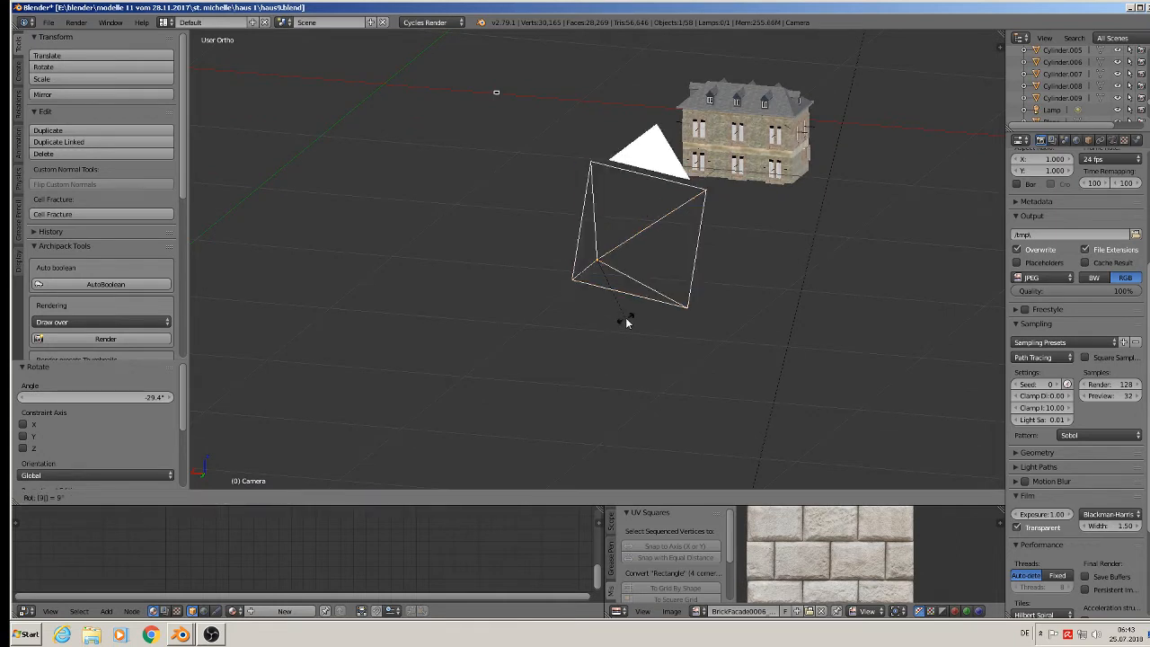
key(0)
key(Escape)
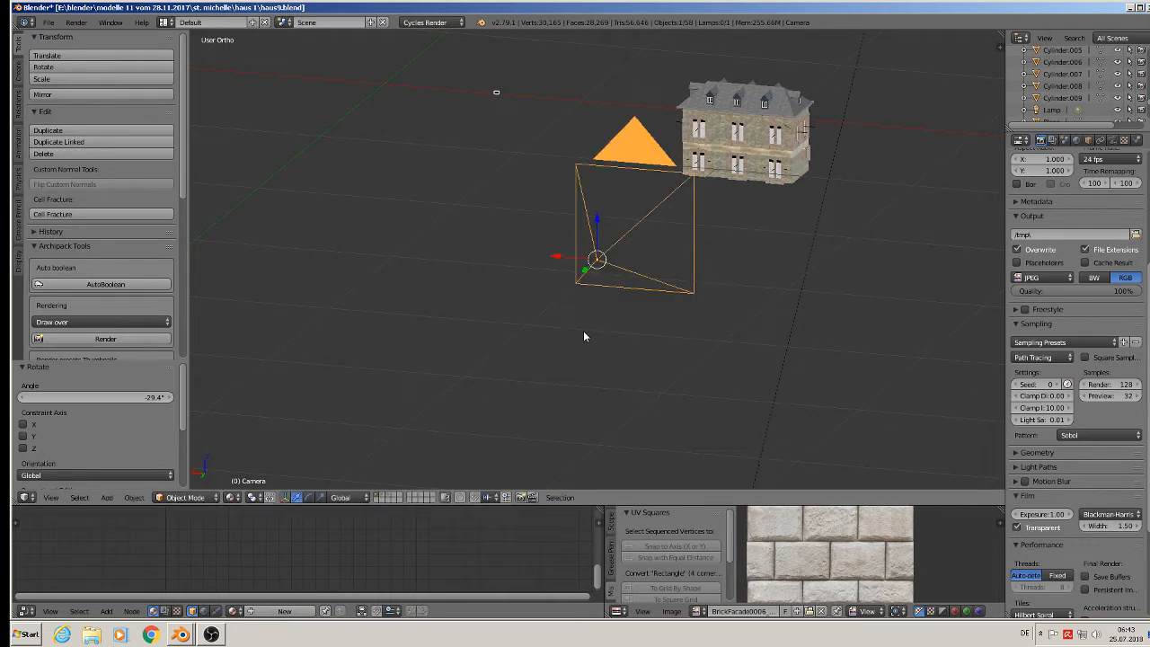
Rotate the camera 90° about the Z axis
key(r)
key(z)
key(9)
key(0)
key(Return)
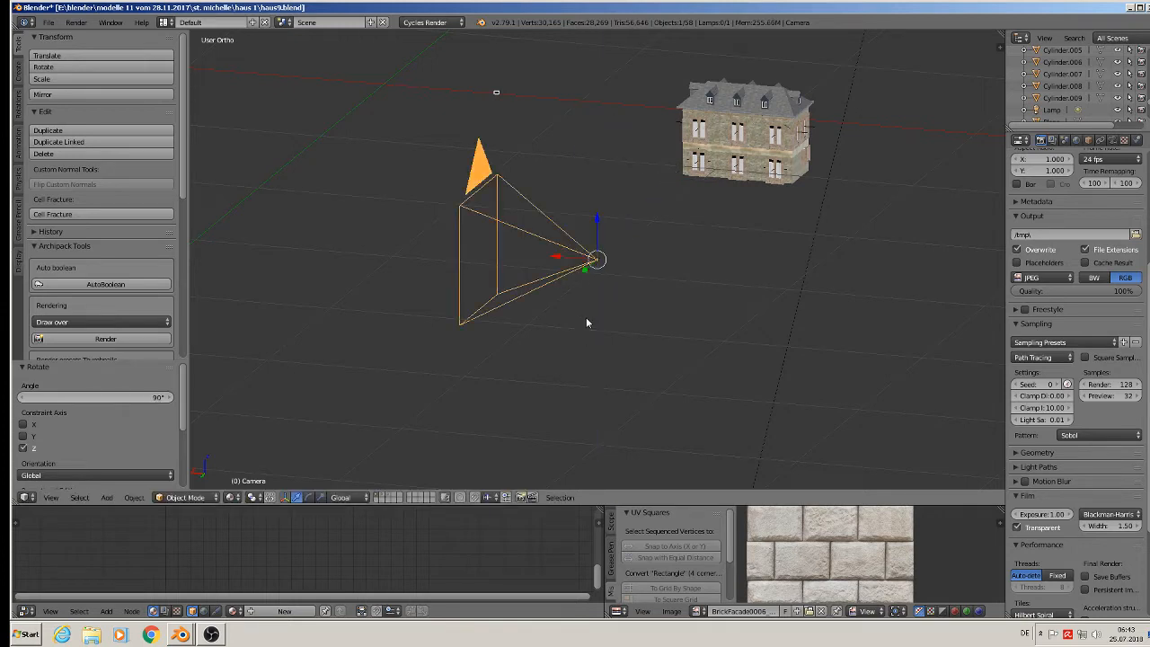
Move the camera beside the house, about -2.4 units along Y, and shift it to frame the whole side facade and ramp
drag(561, 260, 983, 303)
scroll(791, 327, down, 3)
key(KP_0)
scroll(772, 339, up, 2)
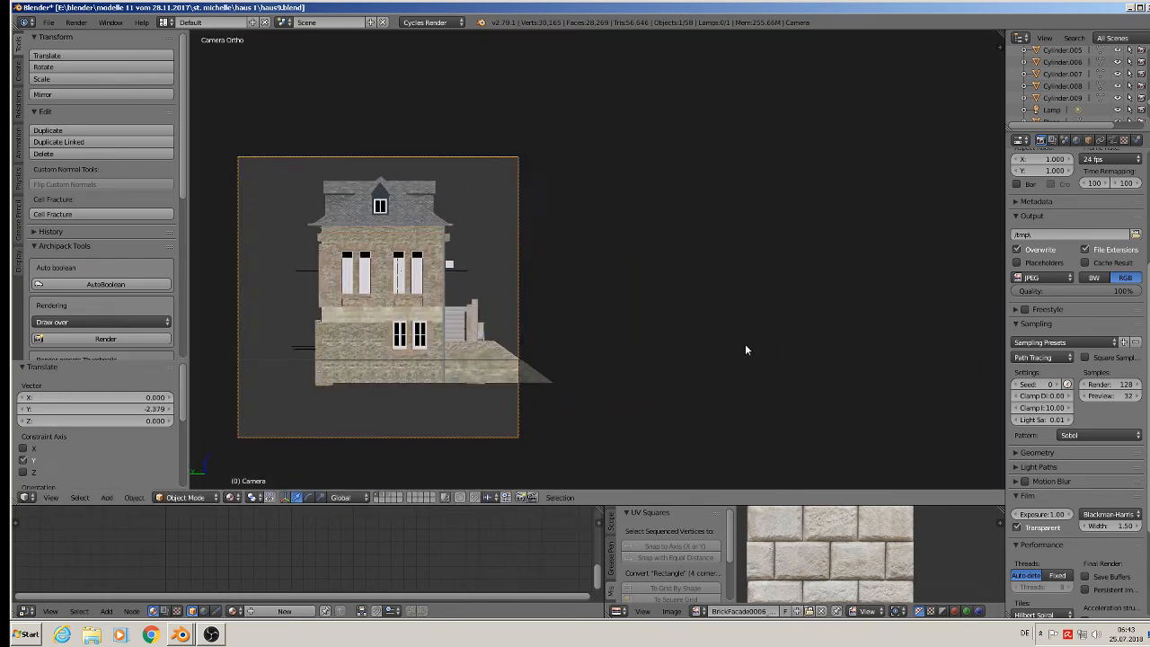
key(g)
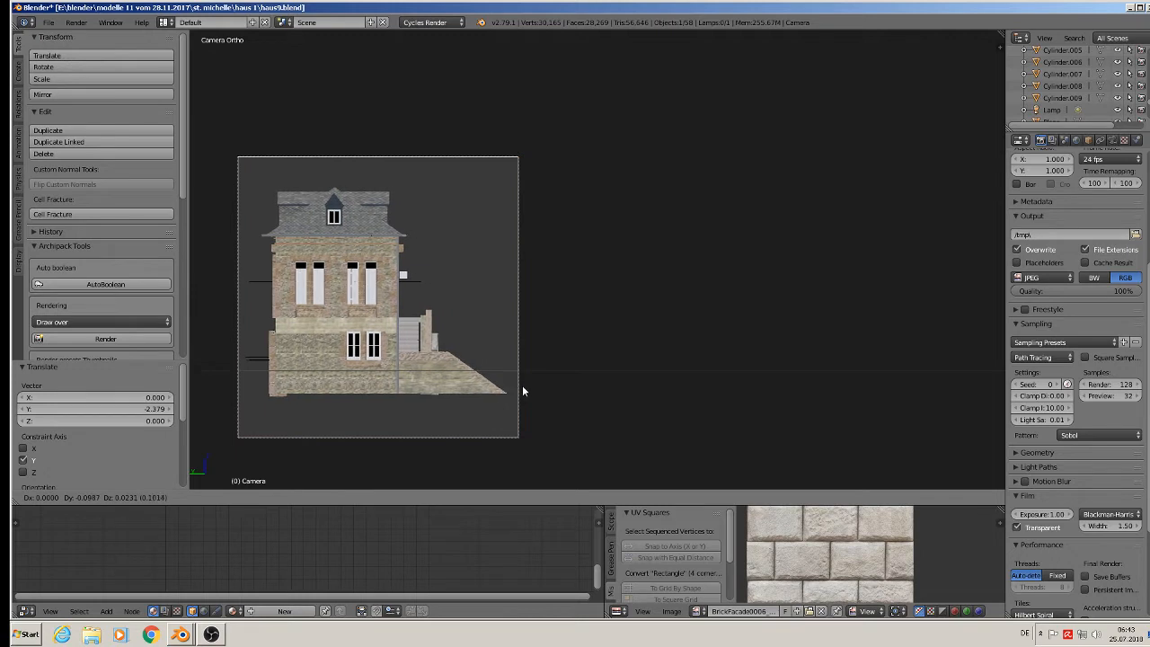
click(522, 385)
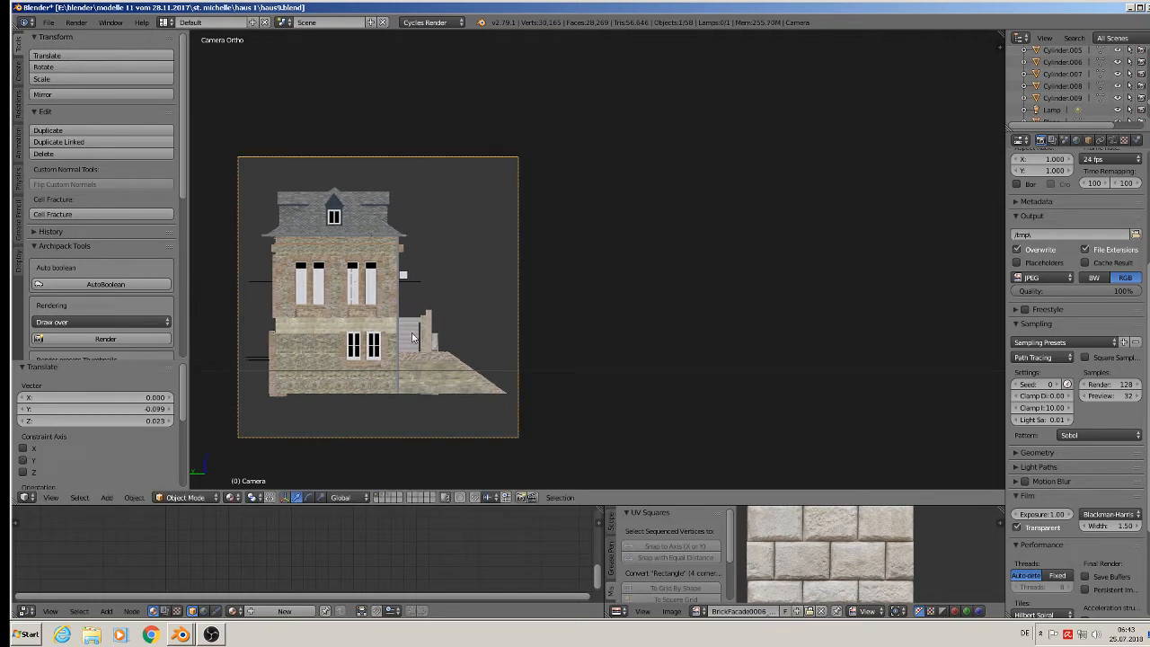
Render the side facade and save the image as house left render1.jpg, returning to the scene
key(F12)
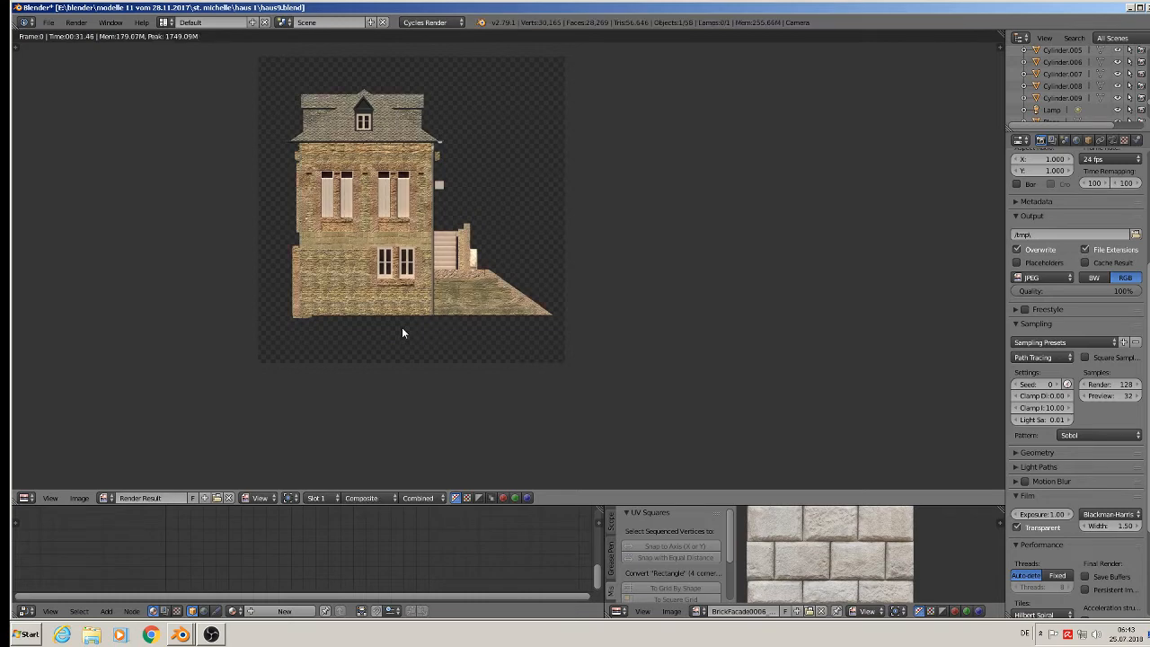
click(78, 498)
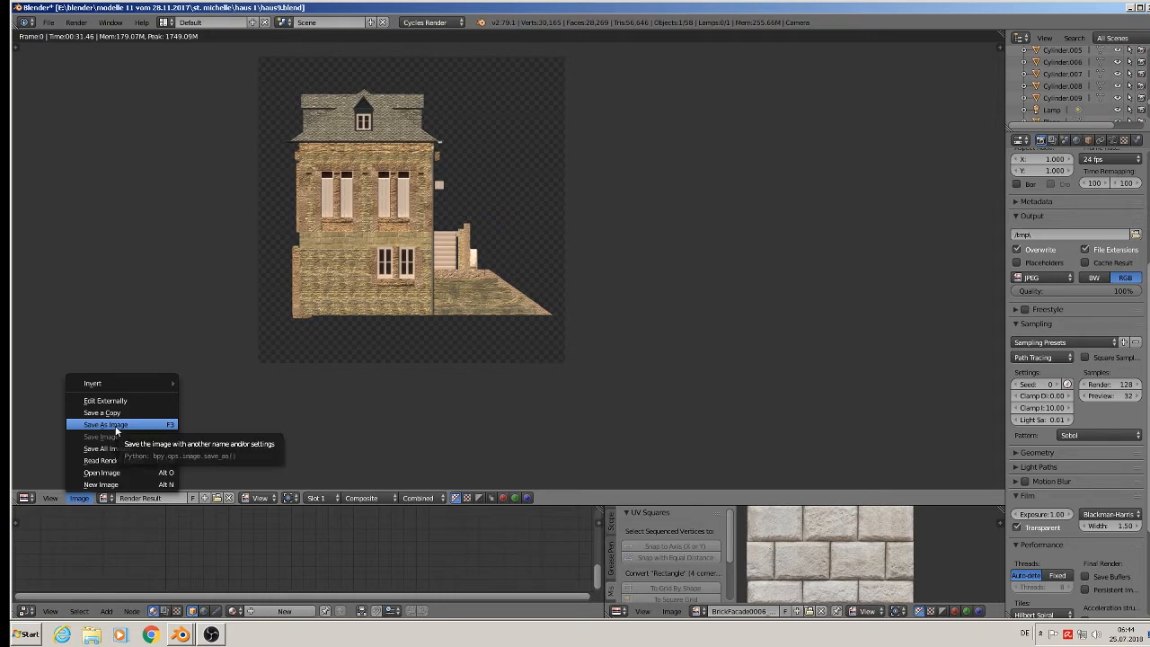
click(115, 424)
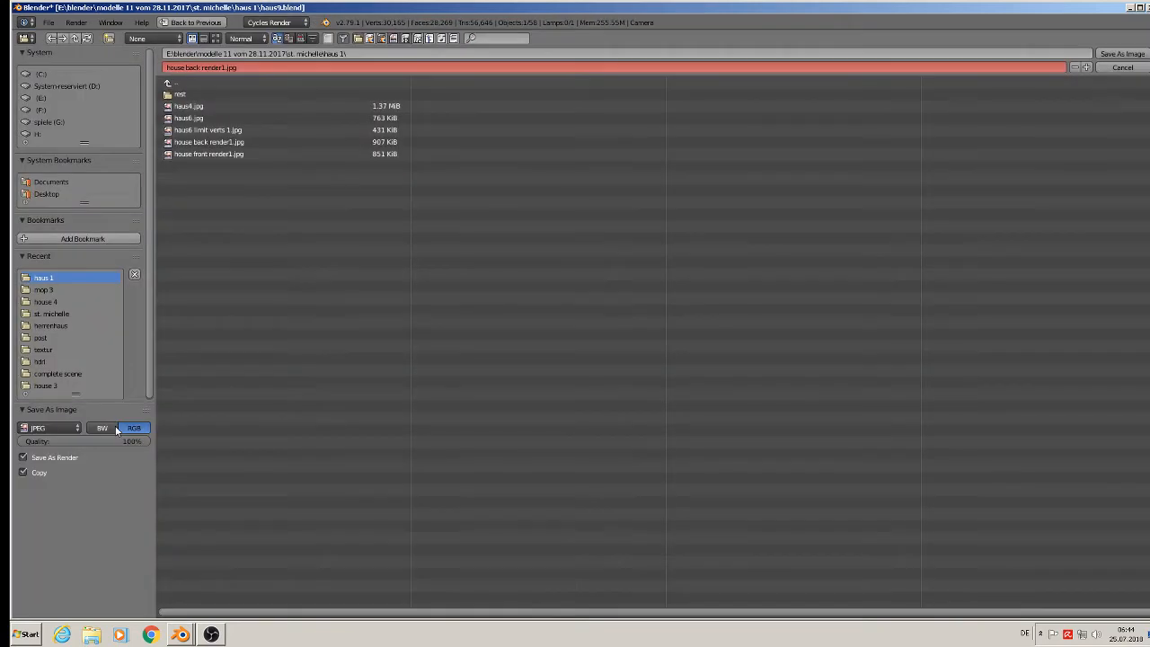
click(203, 68)
key(BackSpace)
key(BackSpace)
key(BackSpace)
key(BackSpace)
text(left)
click(1121, 54)
key(Escape)
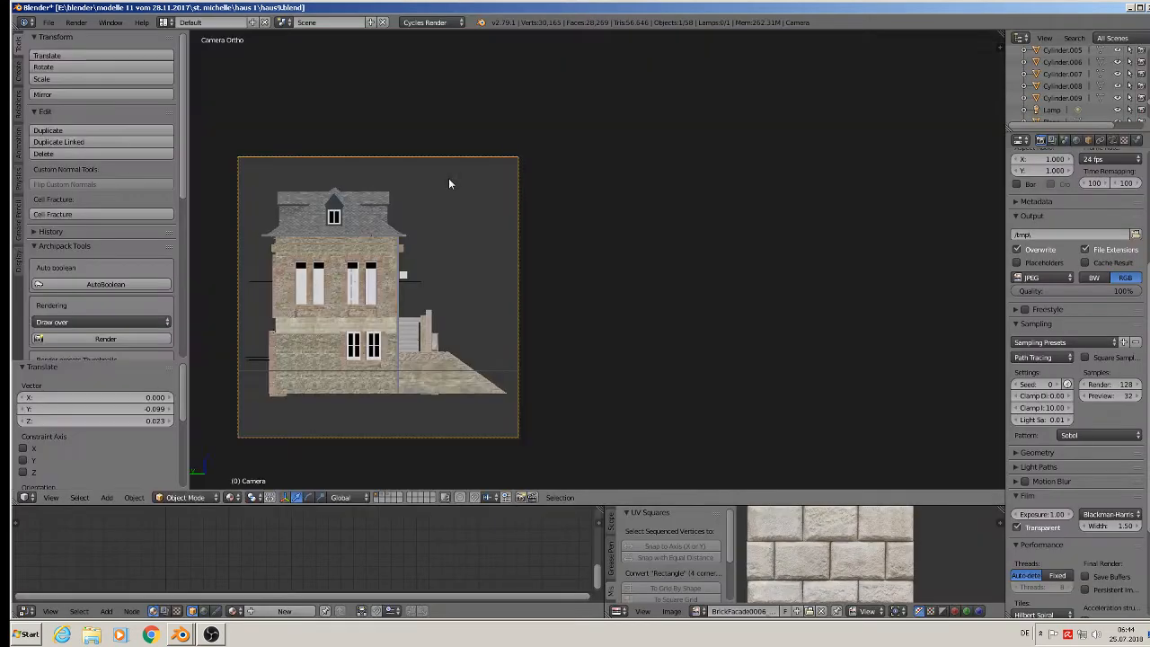
Move the camera about 2.3 units along X to the opposite side of the house
scroll(449, 178, down, 2)
scroll(420, 287, down, 1)
middle_drag(436, 285, 682, 314)
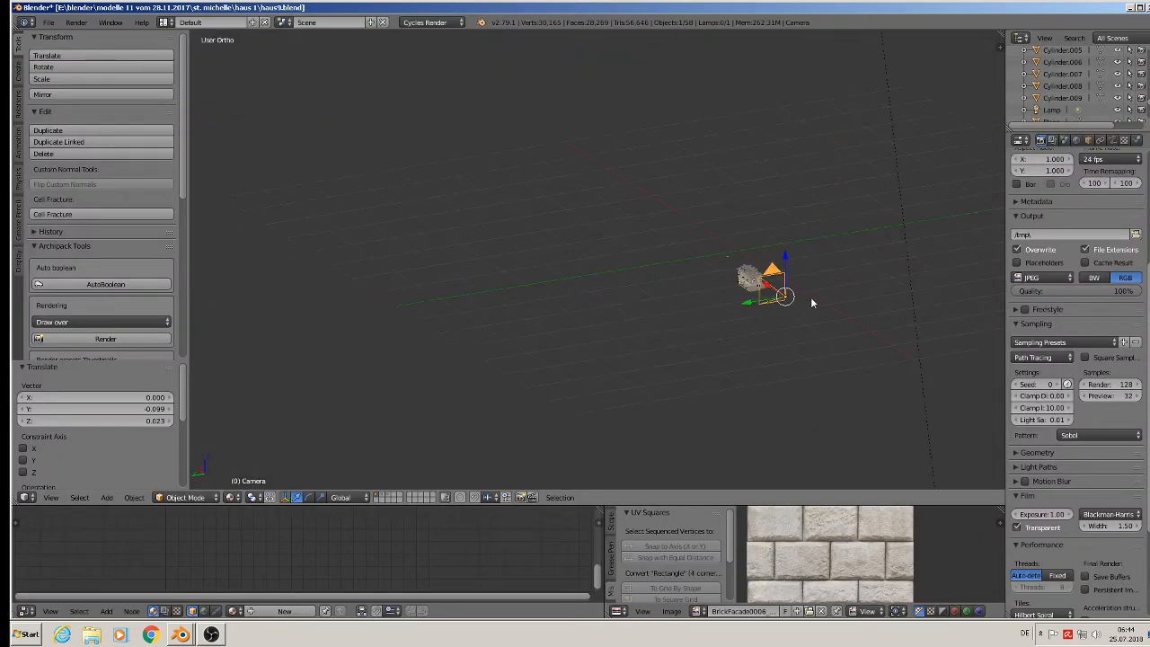
key(g)
key(x)
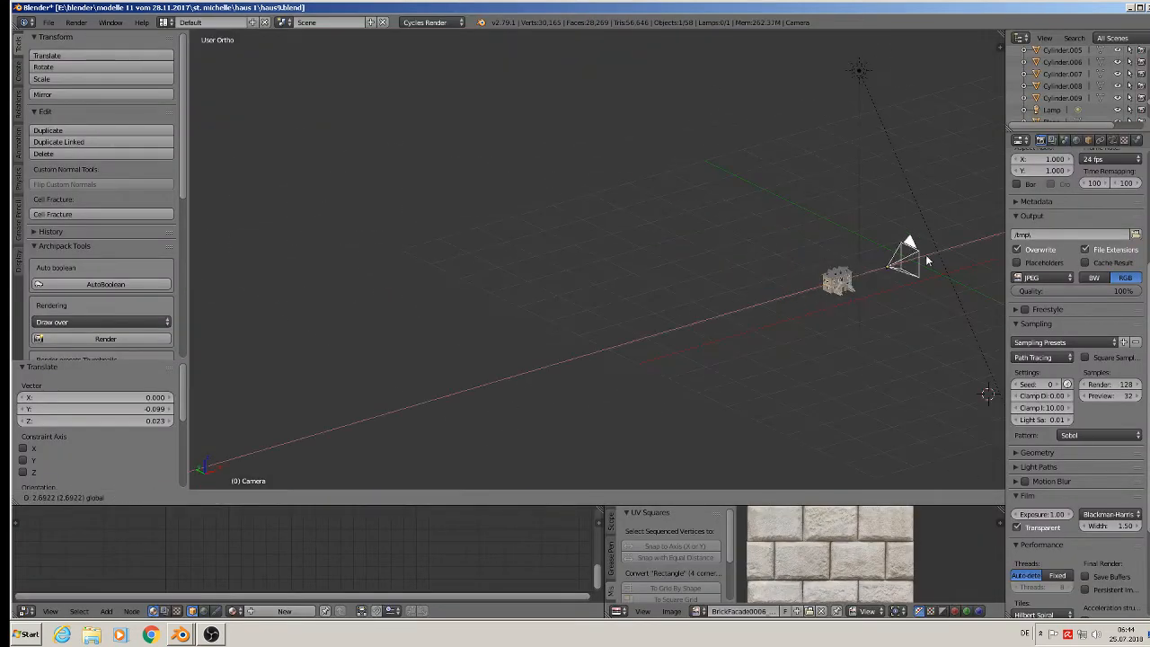
click(903, 263)
Rotate the camera 180° about Z so it faces the opposite side facade
text(r)
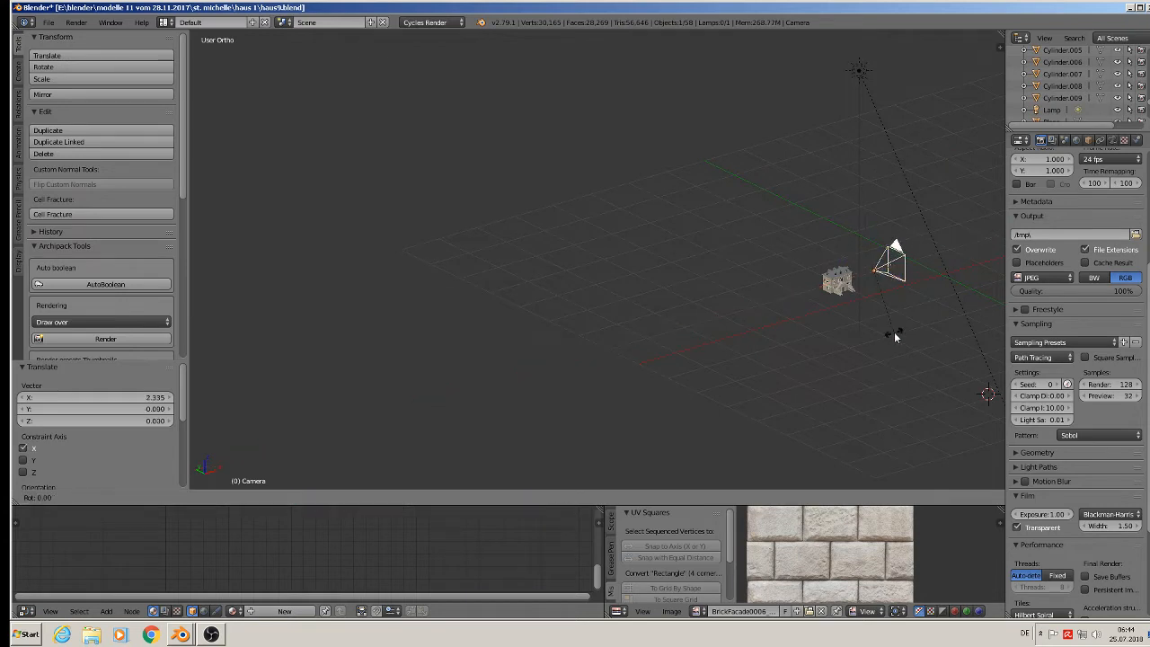
text(z180)
key(Return)
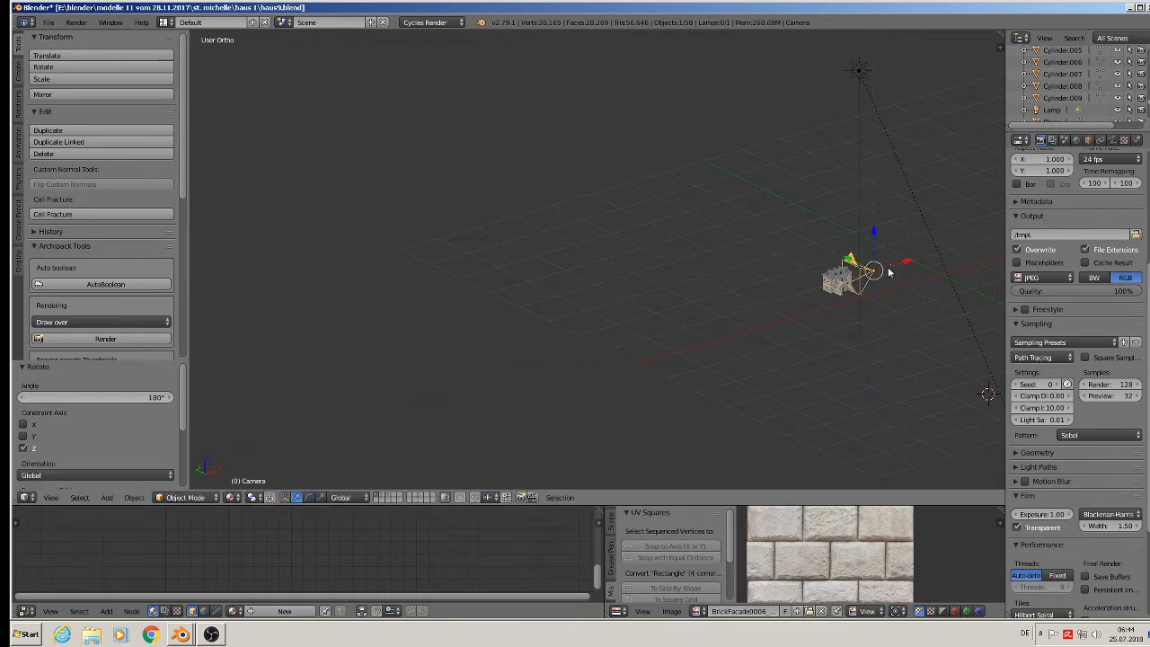
Move the camera about 0.83 units along X away from the house and check the framing through the camera
key(g)
key(x)
click(928, 263)
key(KP_Decimal)
key(KP_0)
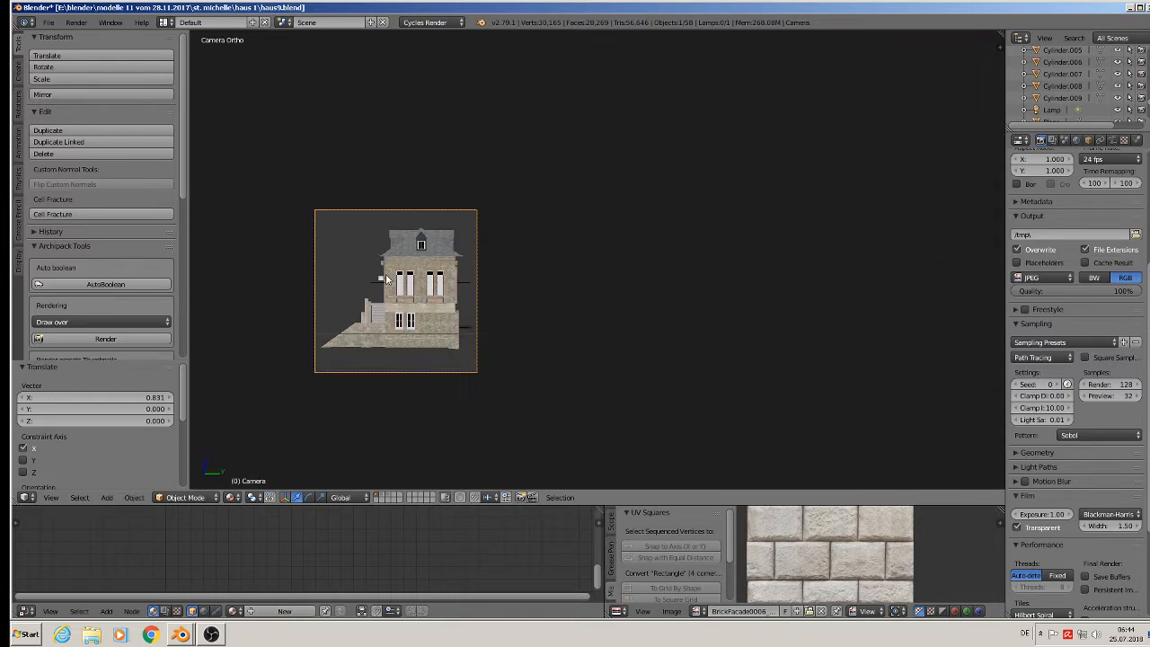
Start a test render, abort it, and rotate the lamp about -29.8° to light the side facade facing the camera
key(F12)
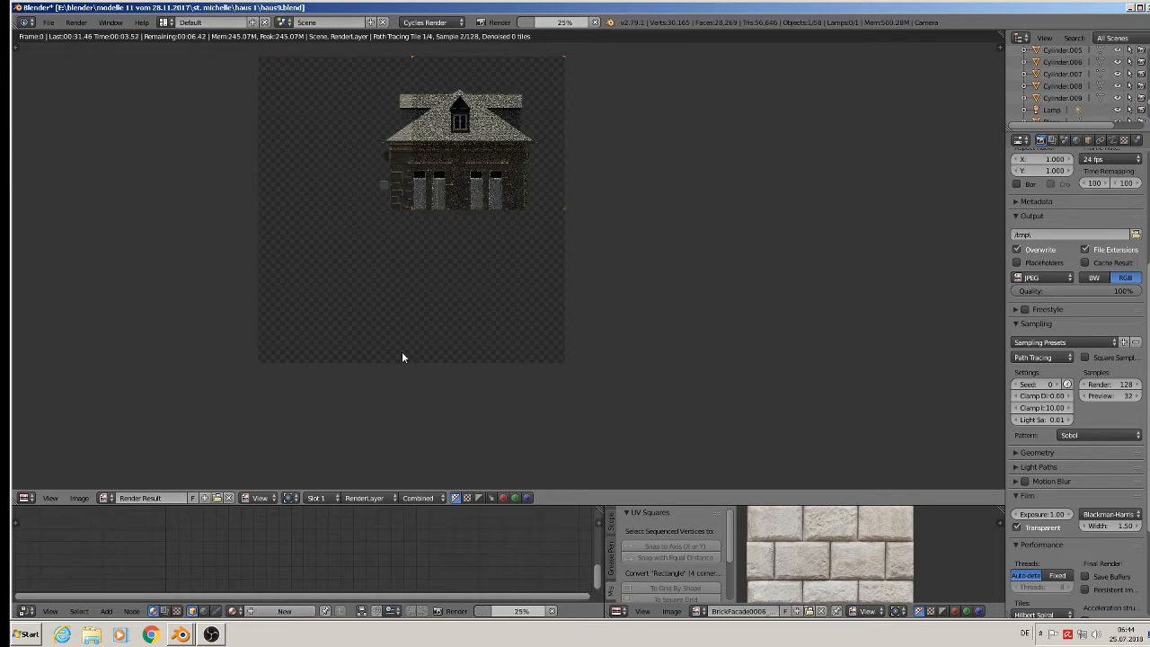
key(Escape)
middle_drag(554, 271, 538, 253)
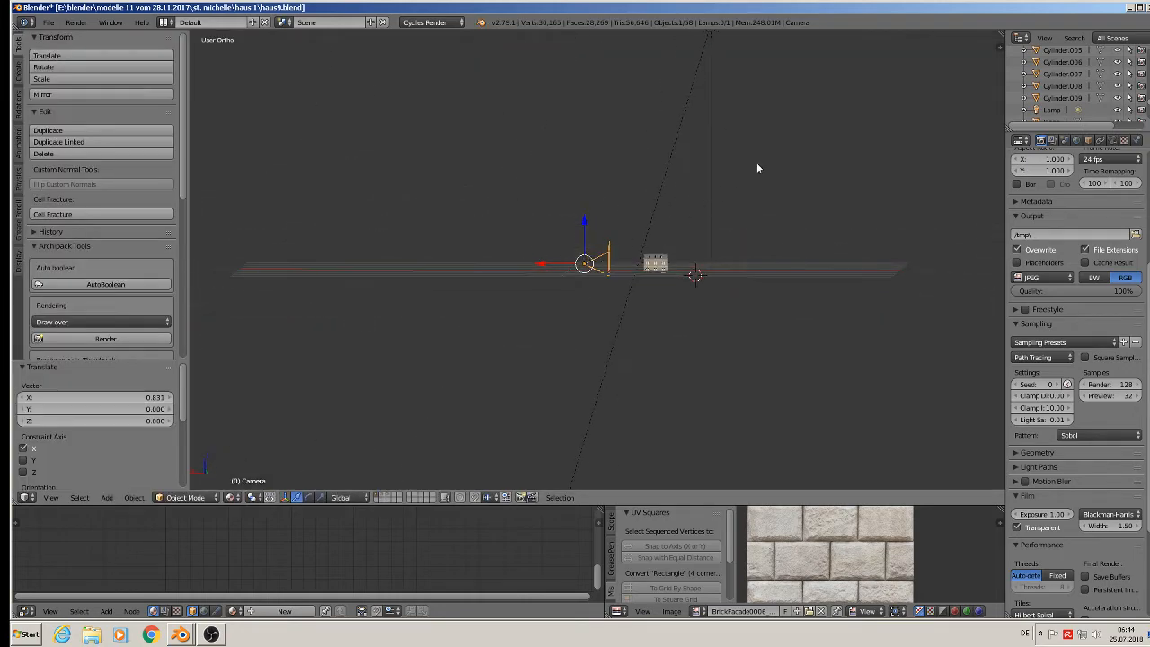
right_click(676, 142)
key(r)
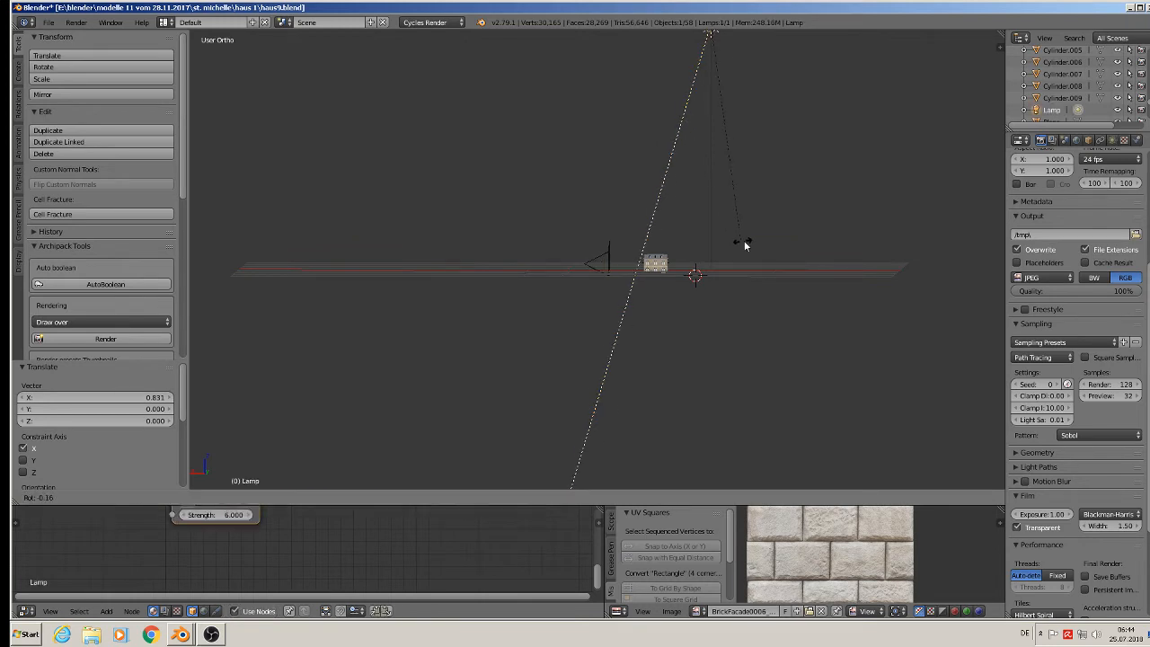
click(860, 222)
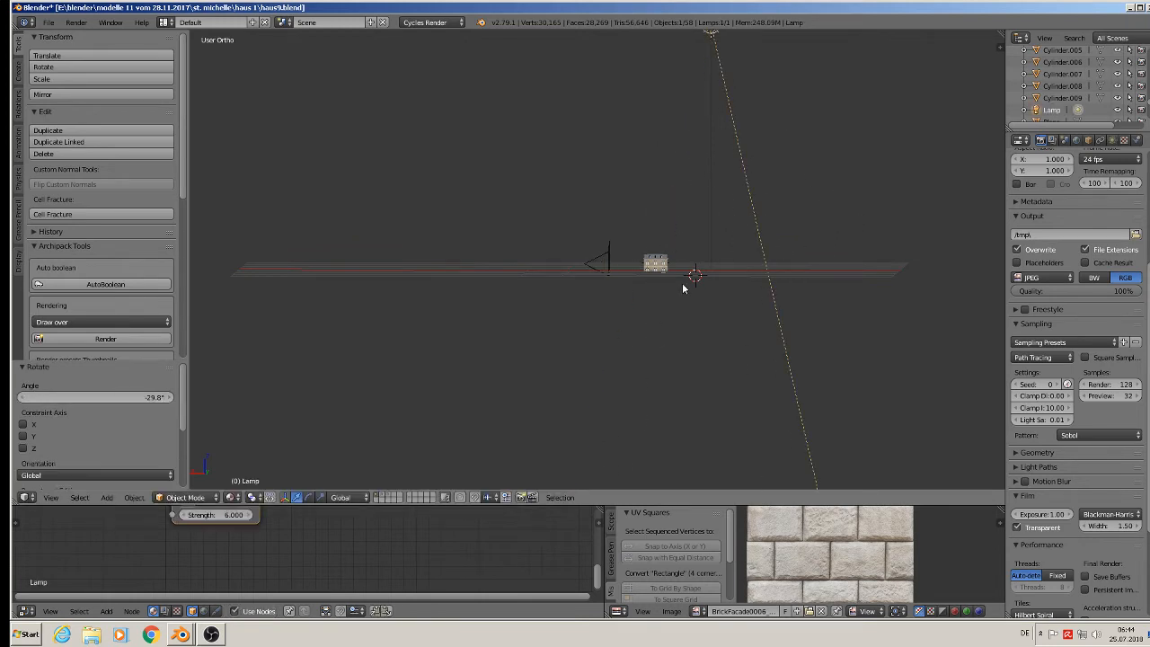
Render the opposite side facade and save the image as house right render1.jpg
key(F12)
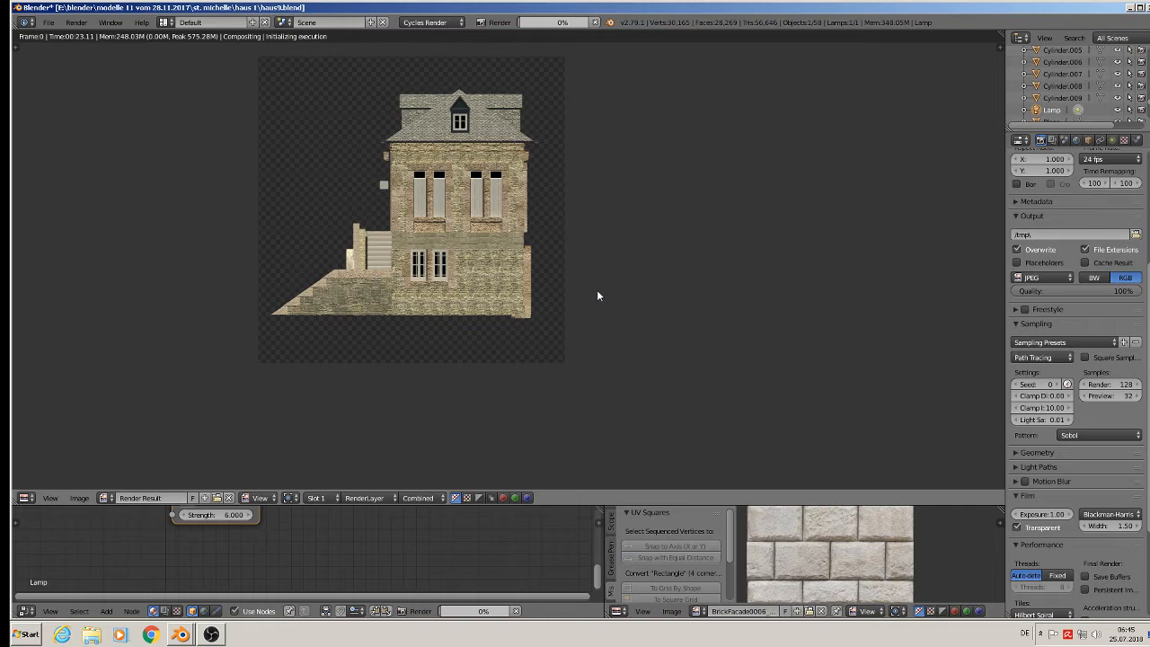
click(80, 499)
click(105, 424)
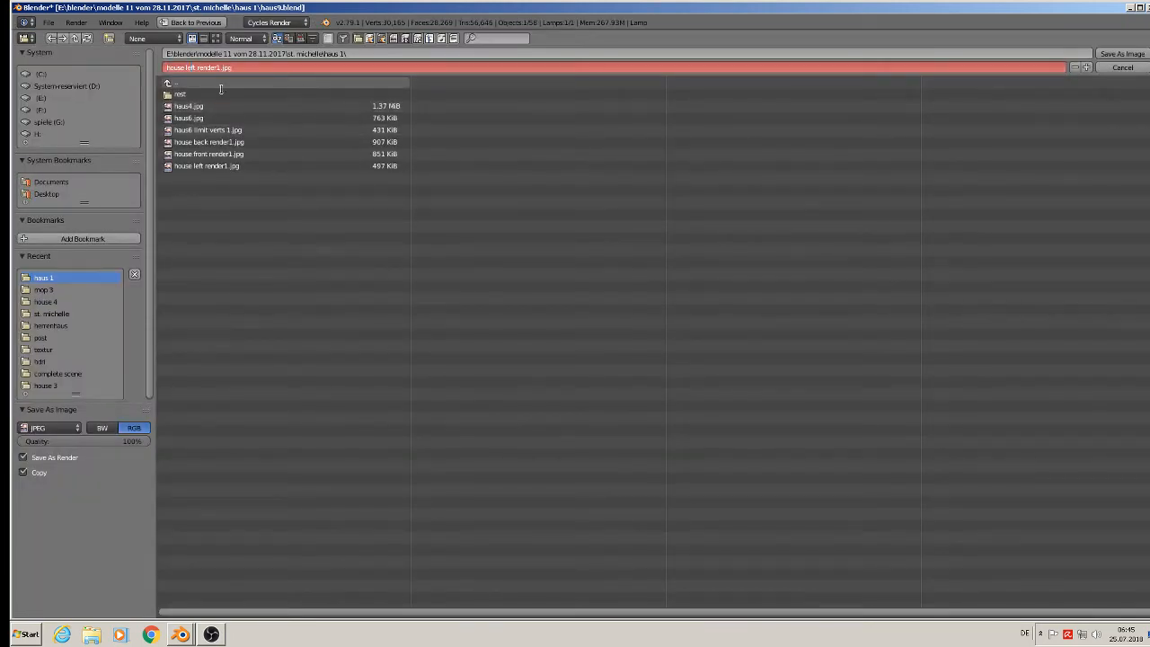
key(BackSpace)
key(BackSpace)
key(BackSpace)
key(BackSpace)
text(right)
click(1107, 53)
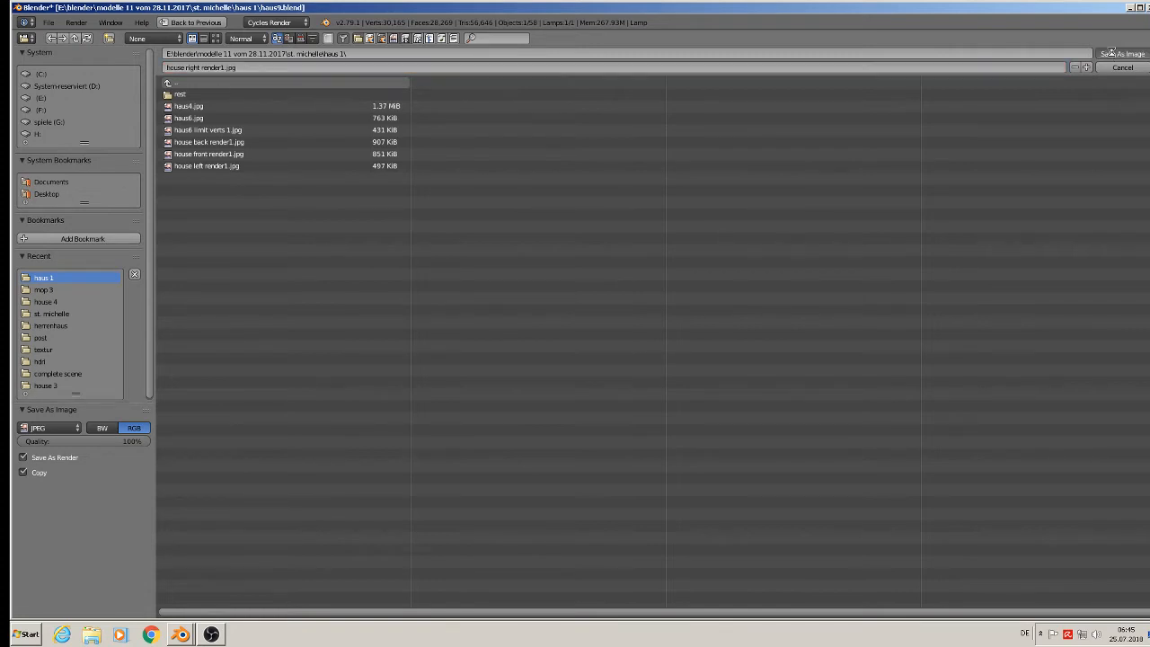
Quit the haus9.blend session without saving and switch to the open haus9 vert reduction2.blend scene
click(1141, 7)
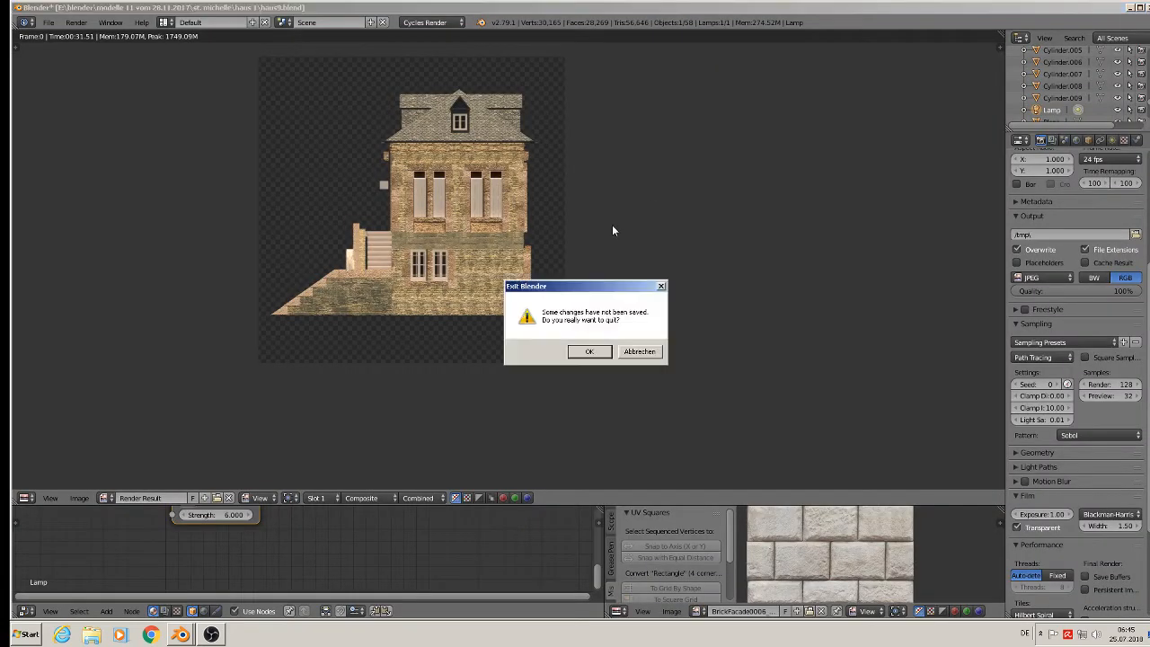
click(590, 351)
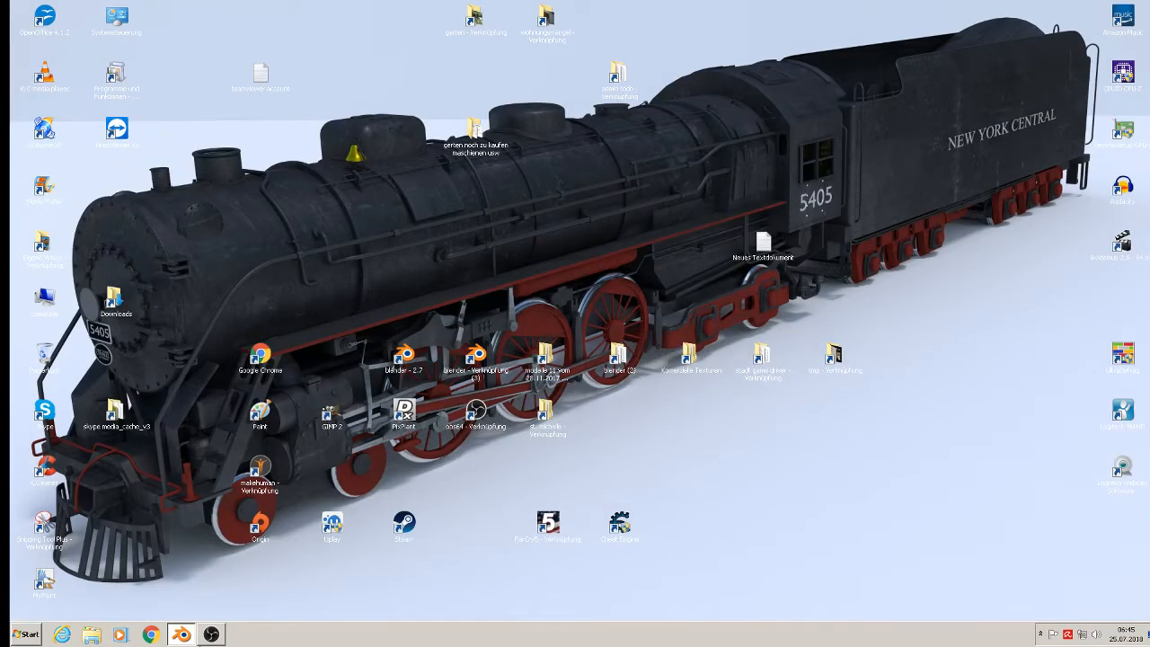
click(181, 634)
scroll(586, 257, up, 2)
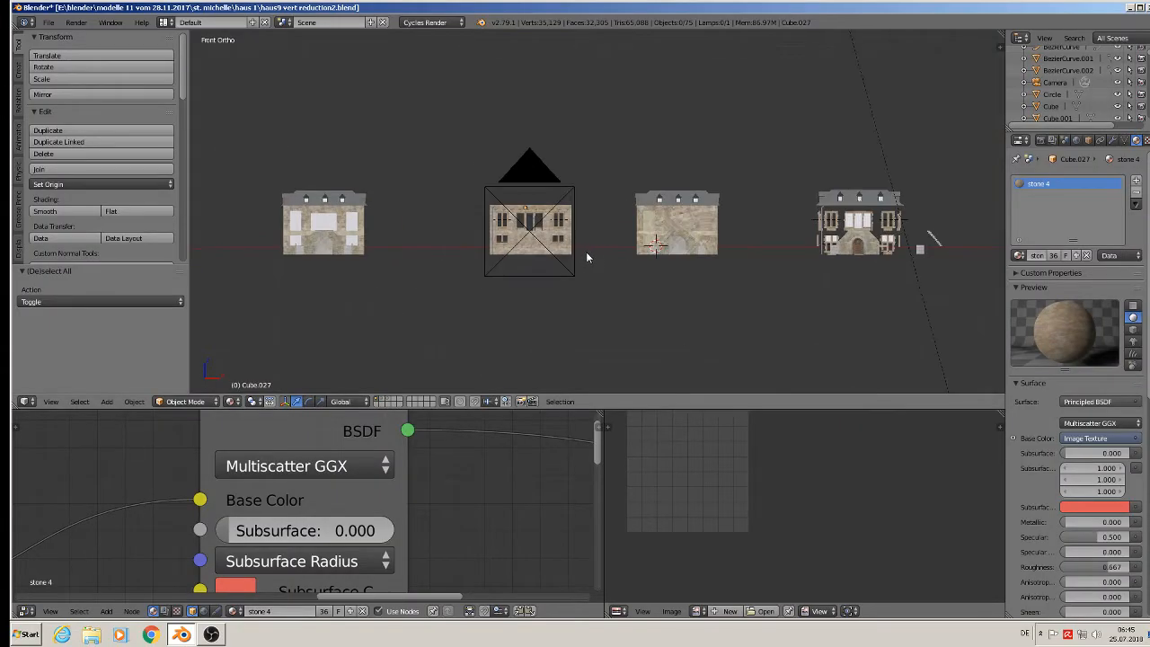
Select the leftmost reduced house and remove all of its material slots
right_click(360, 243)
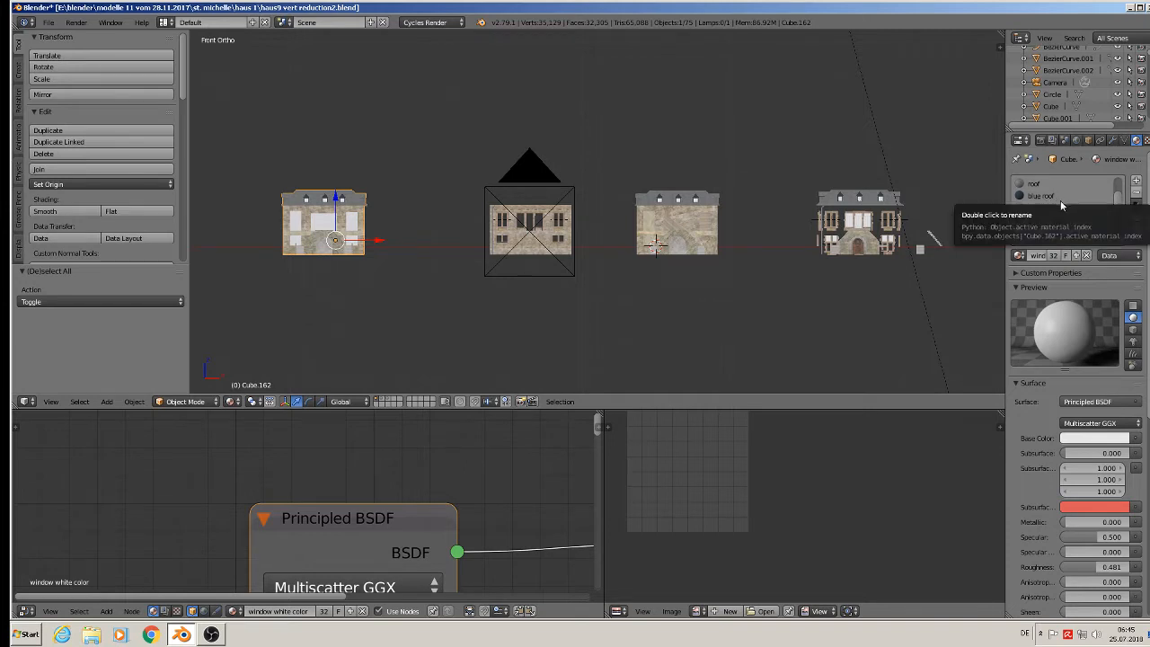
click(1136, 193)
click(1136, 194)
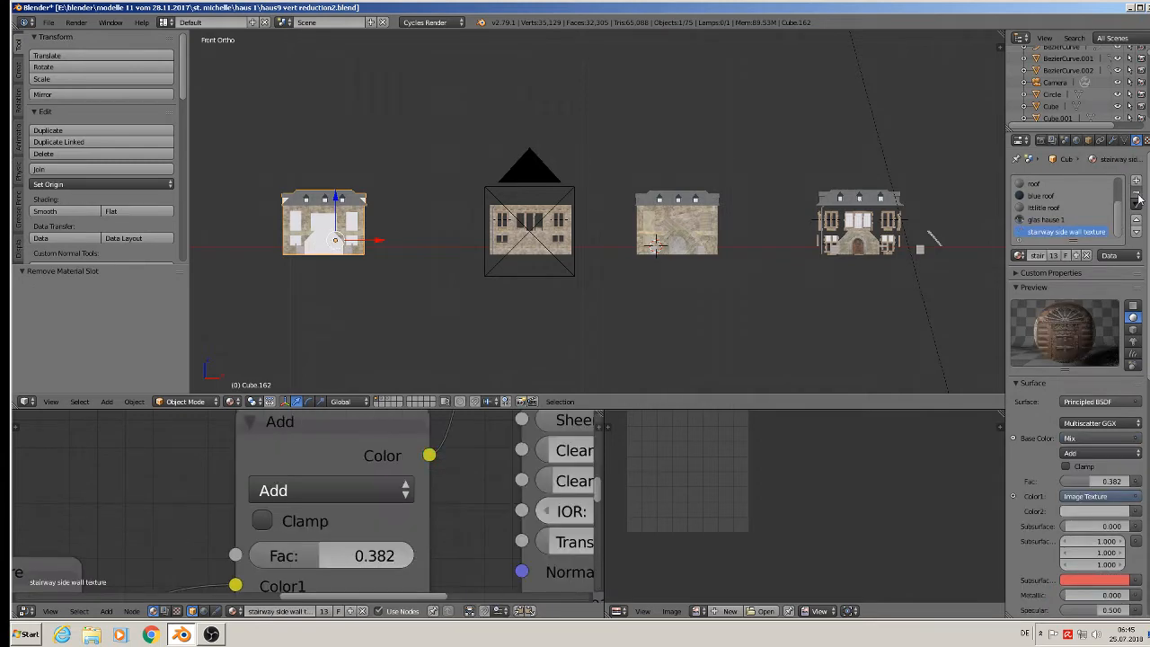
click(1137, 194)
click(1137, 194)
click(1137, 194)
click(1137, 194)
click(1137, 194)
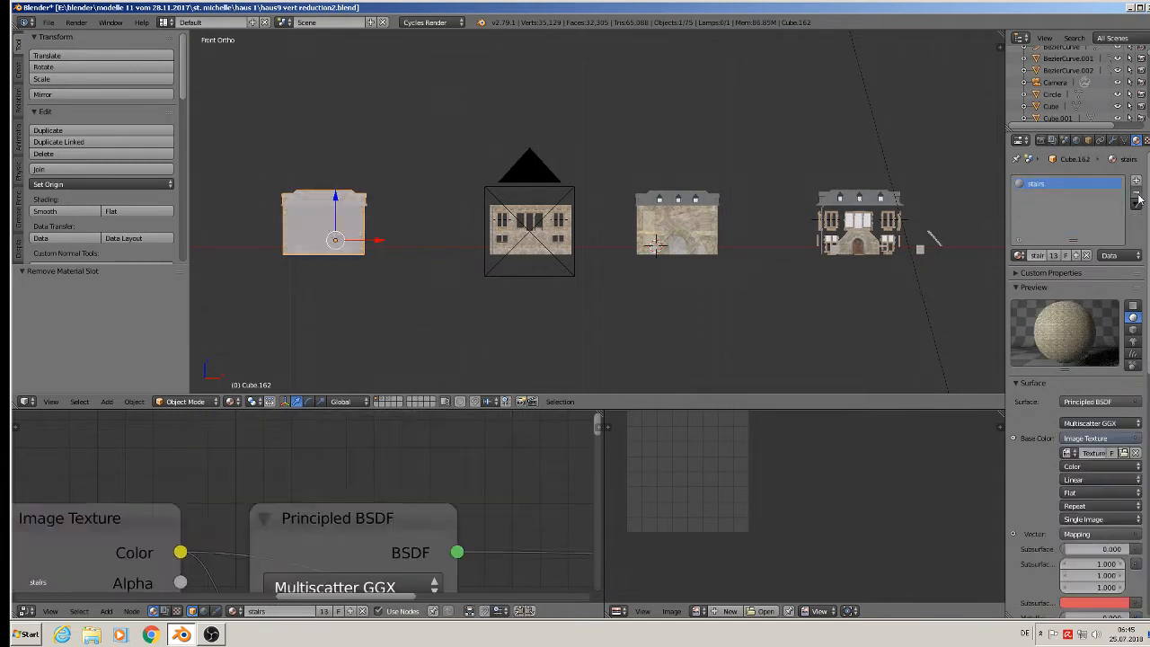
click(1137, 194)
Give the stripped house a new Principled BSDF material with an Image Texture as its base color
scroll(466, 236, up, 2)
scroll(373, 236, up, 2)
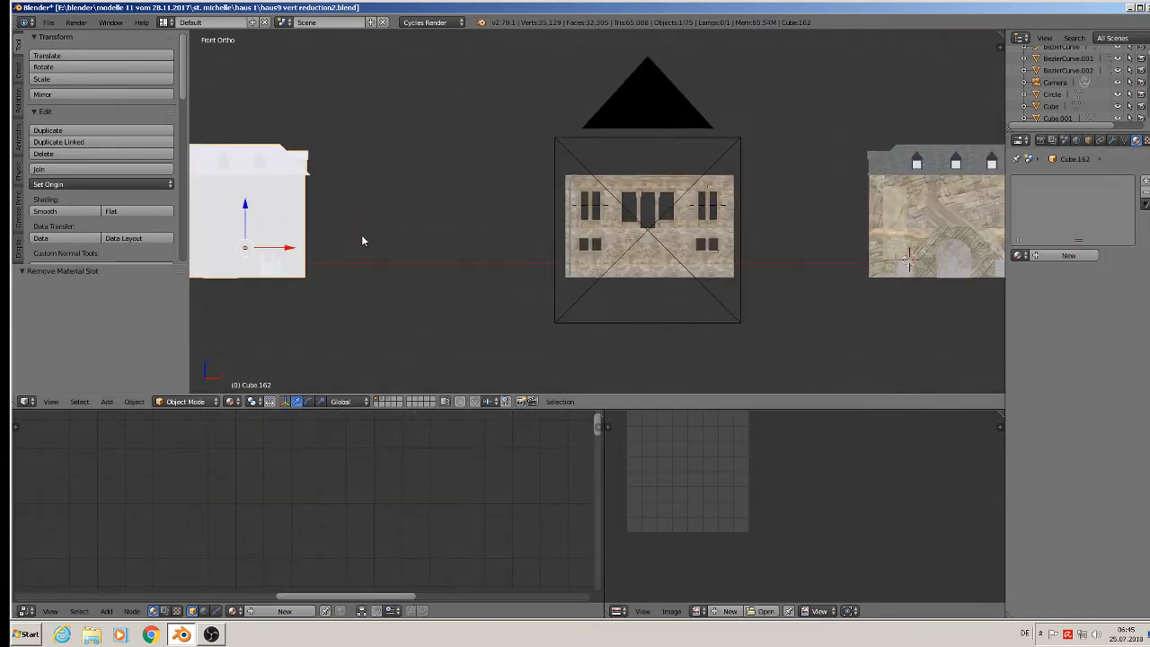
shift+middle_drag(361, 235, 549, 226)
scroll(530, 227, up, 3)
scroll(496, 234, down, 2)
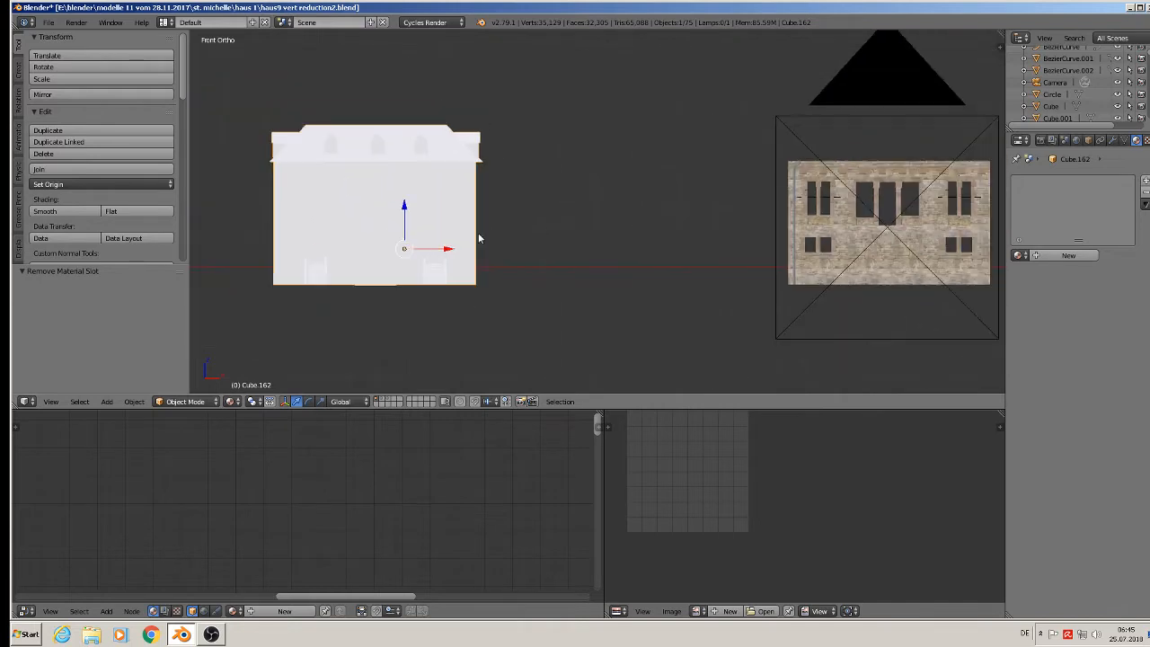
click(1053, 259)
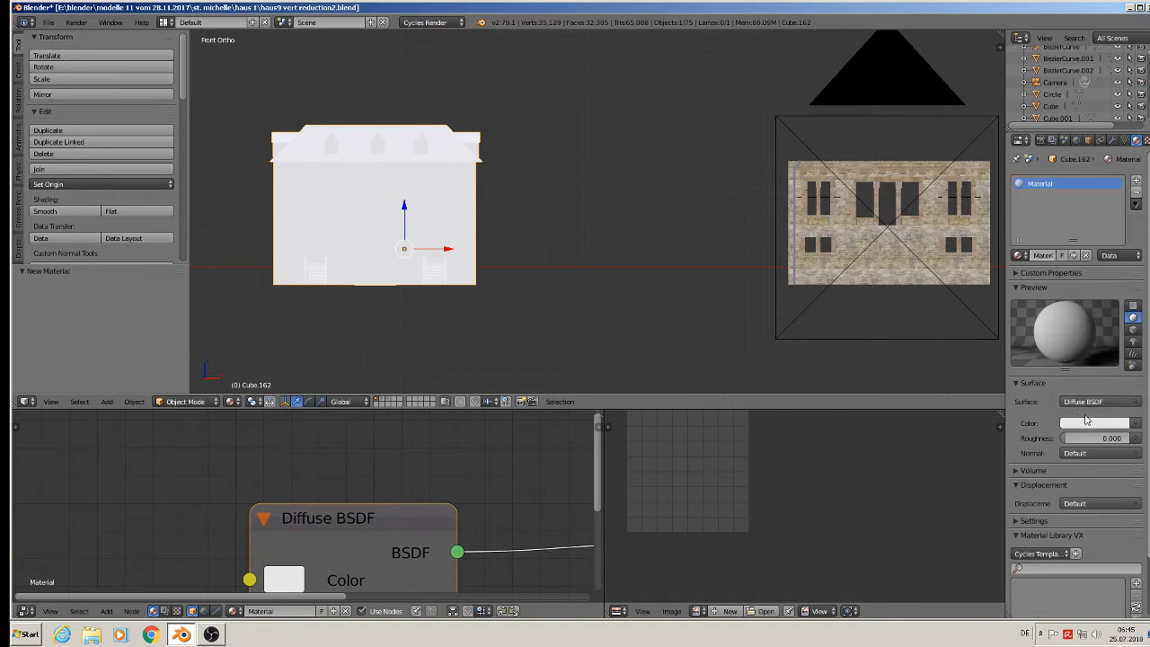
click(1092, 403)
click(1040, 284)
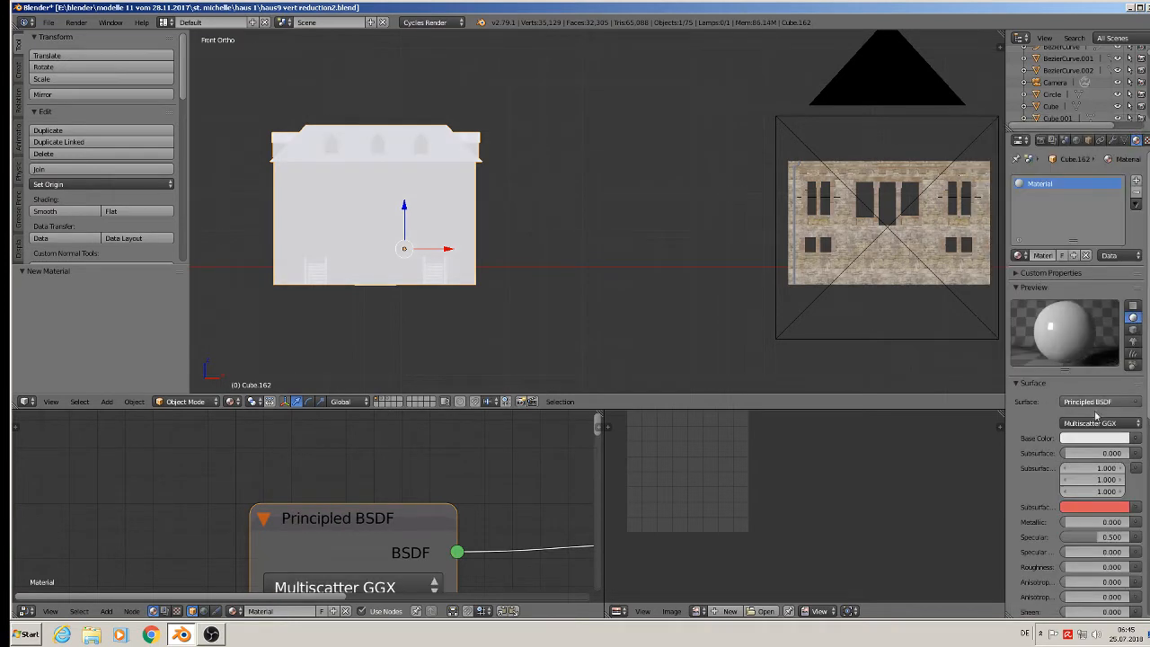
click(1112, 437)
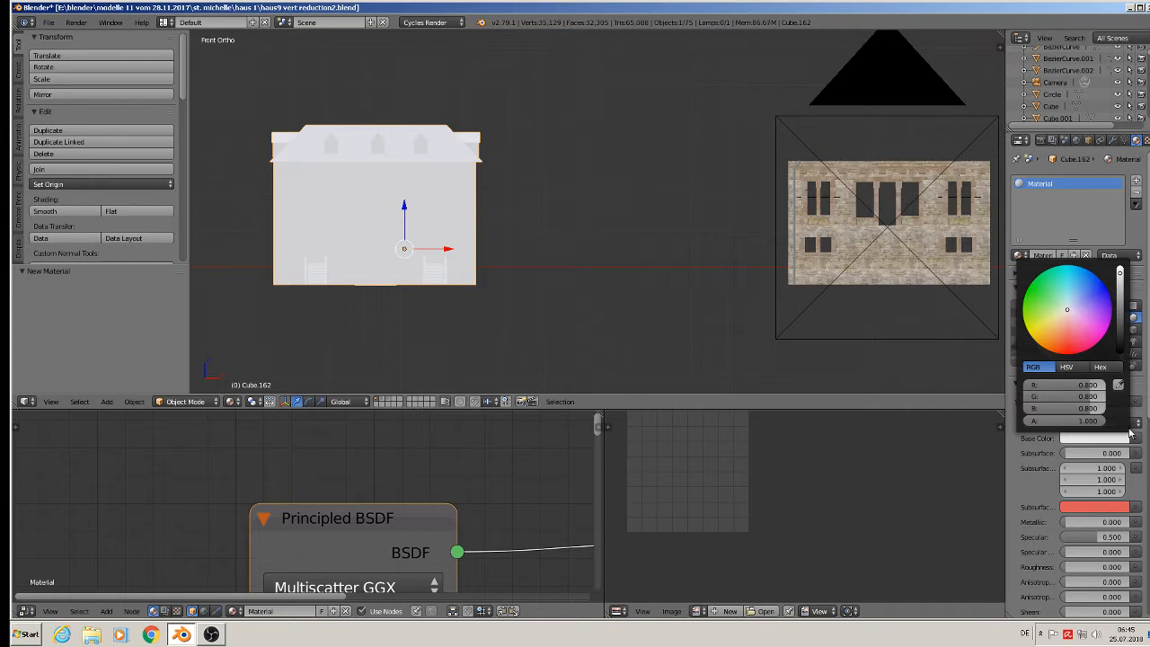
click(1135, 437)
click(929, 333)
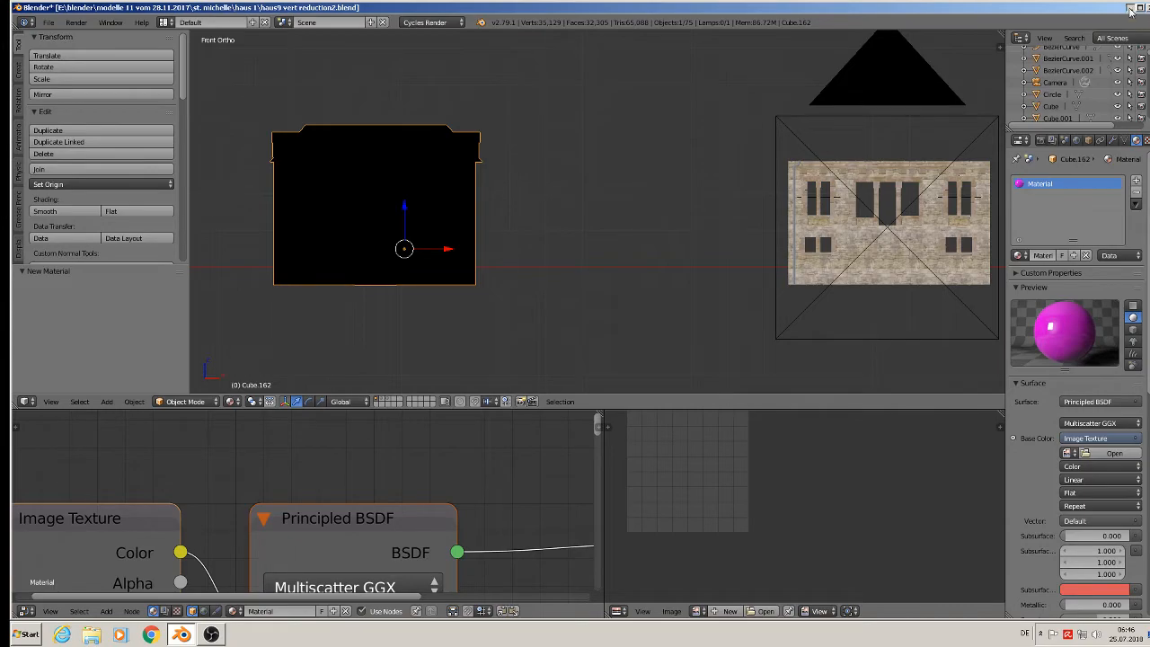
Switch to the file explorer, open st. michelle\haus 1, and copy the back, front, left and right house render images
click(1130, 9)
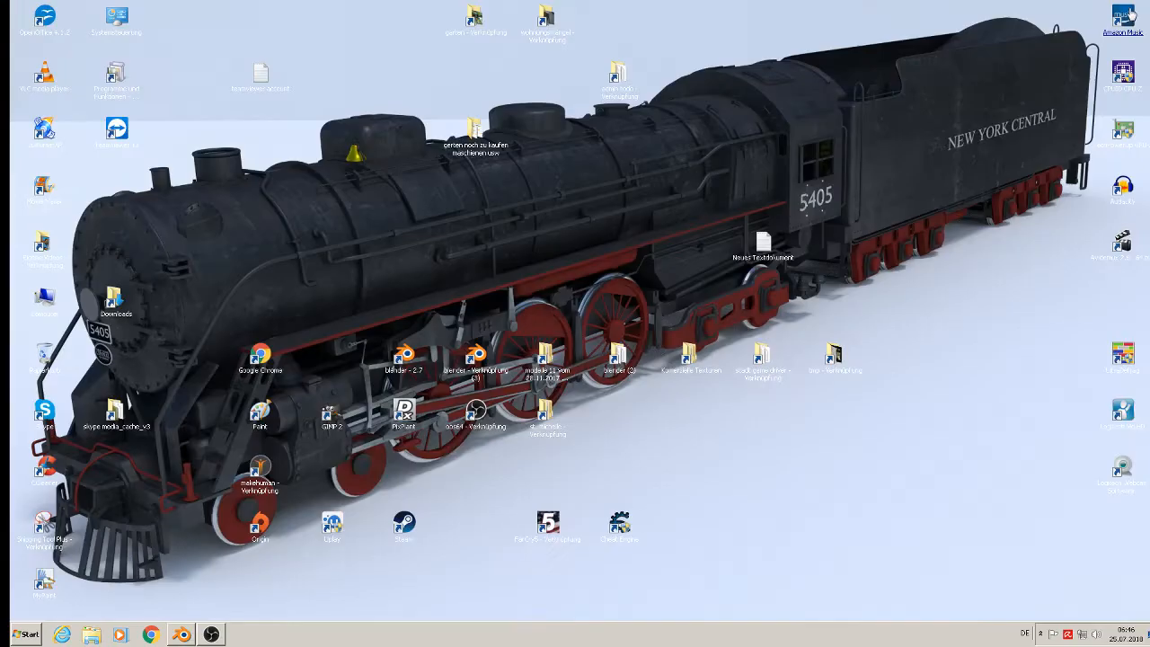
click(545, 433)
double_click(545, 434)
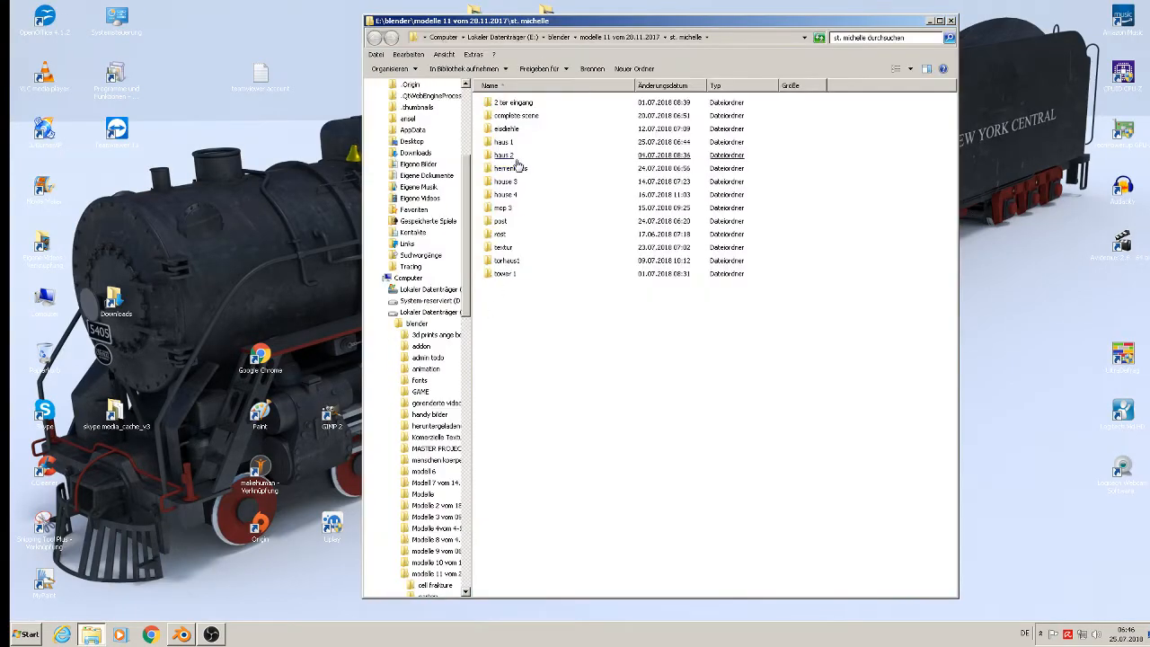
double_click(505, 141)
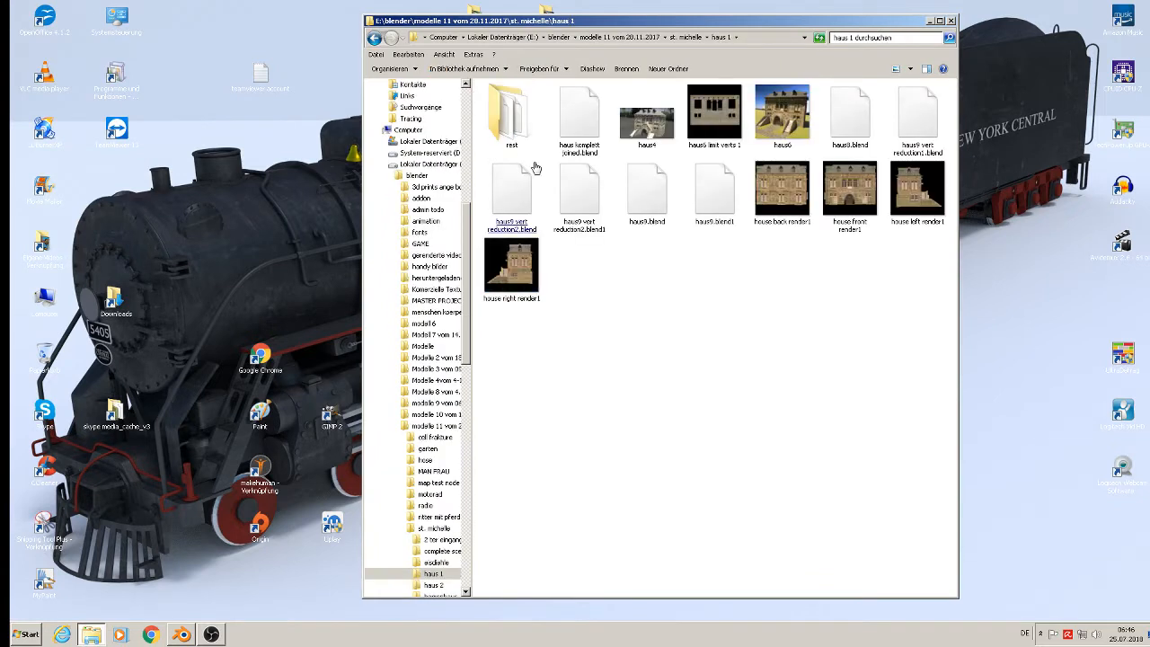
click(798, 193)
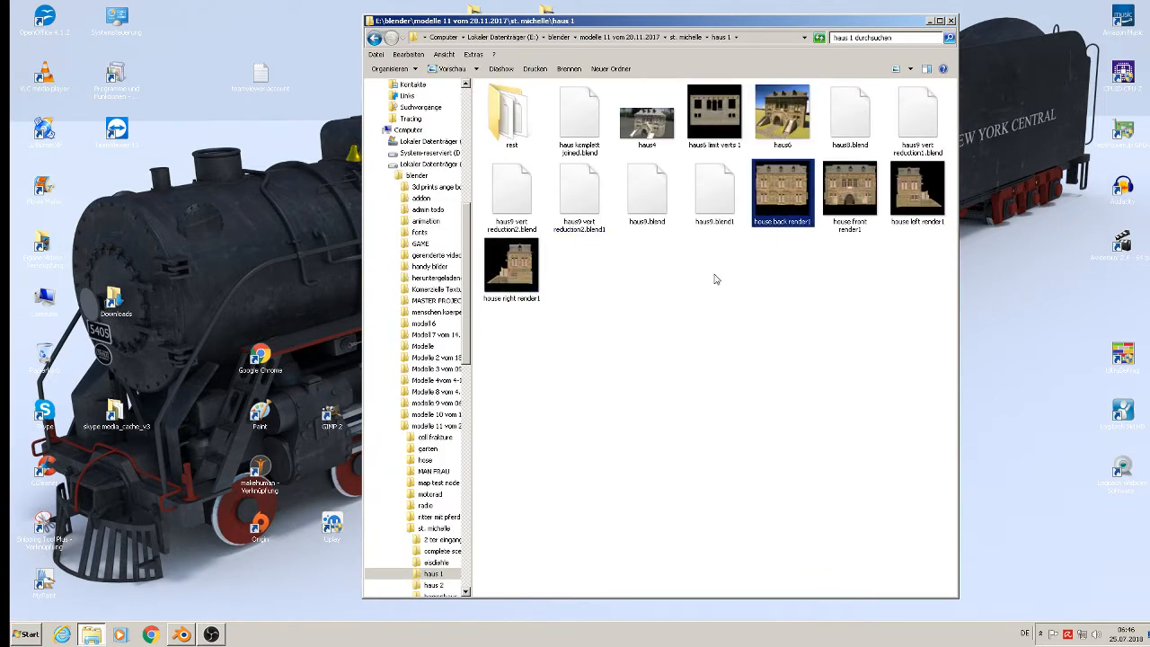
shift+click(532, 269)
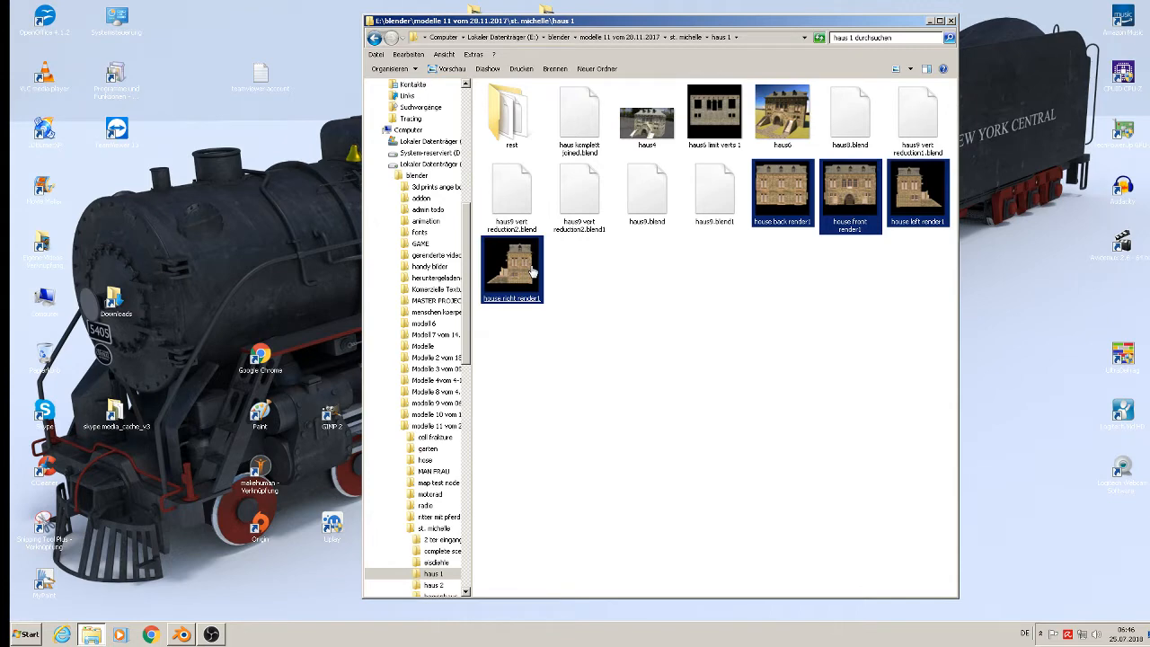
right_click(532, 270)
click(607, 417)
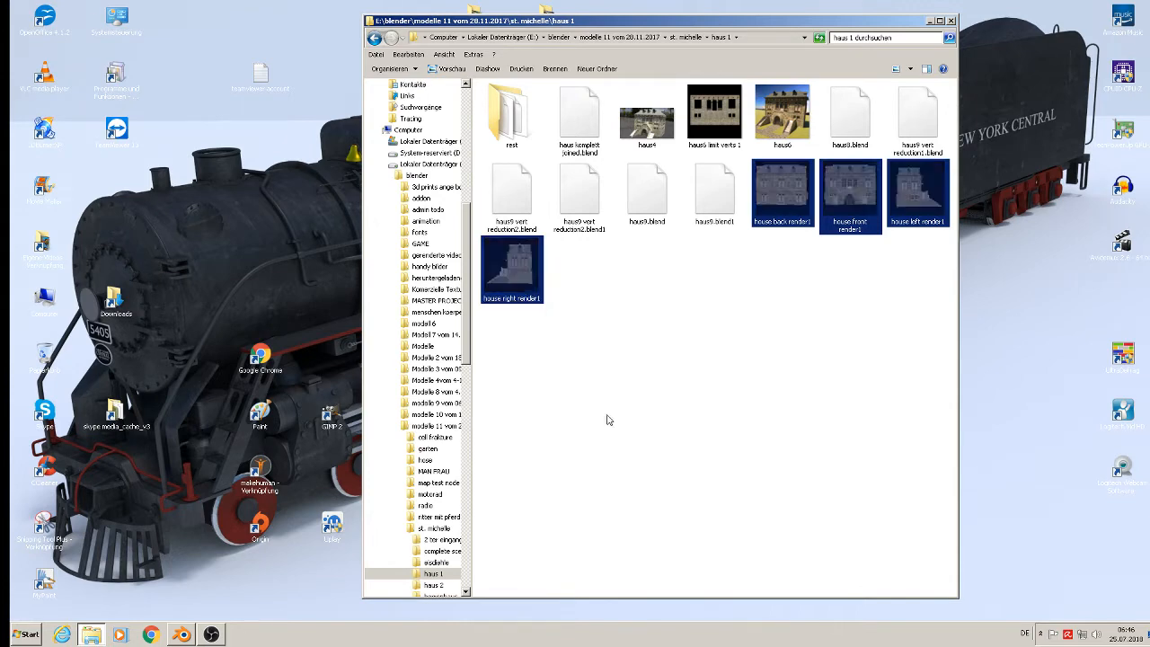
Paste the copied render images into the textur folder inside st. michelle
click(681, 38)
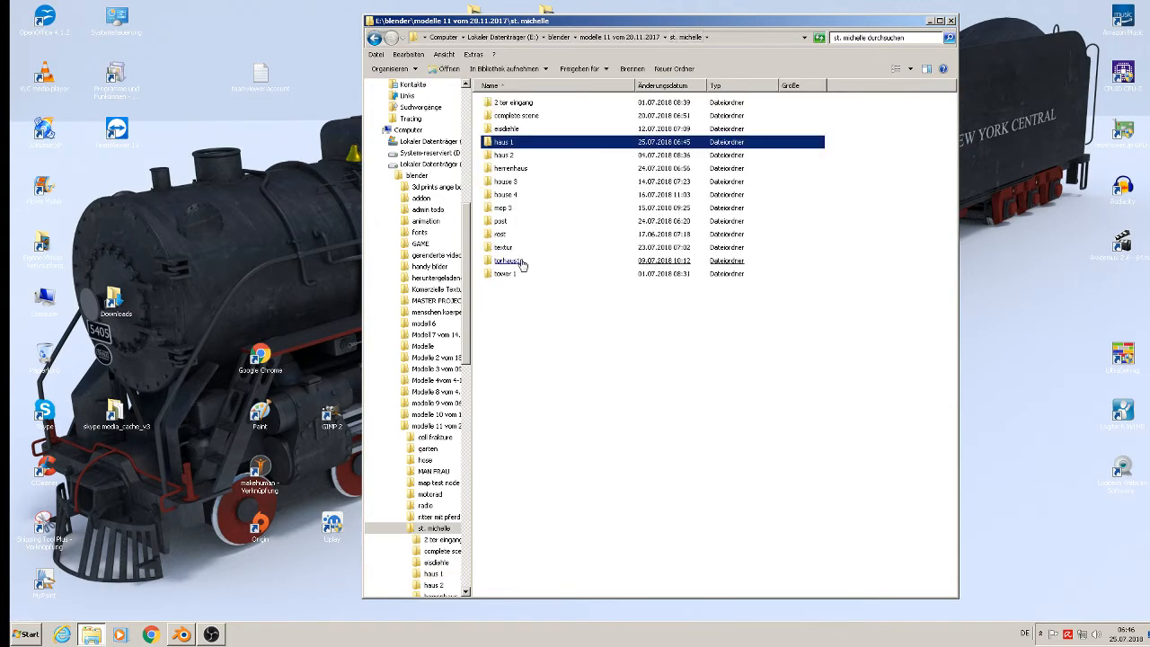
double_click(503, 249)
right_click(919, 302)
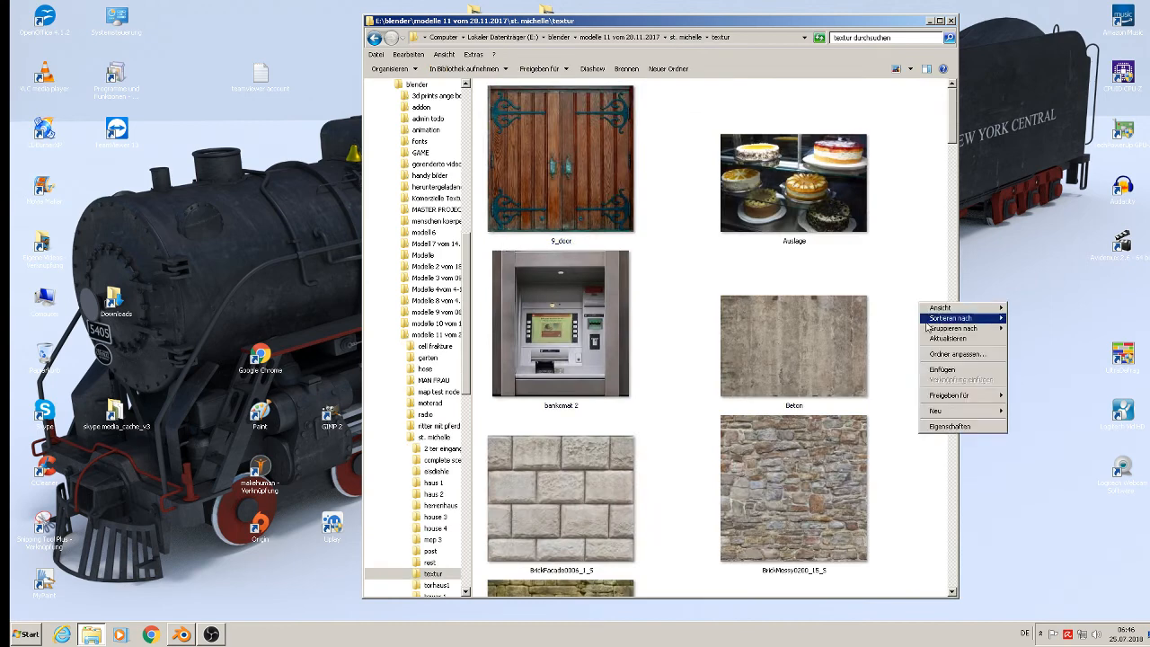
click(941, 369)
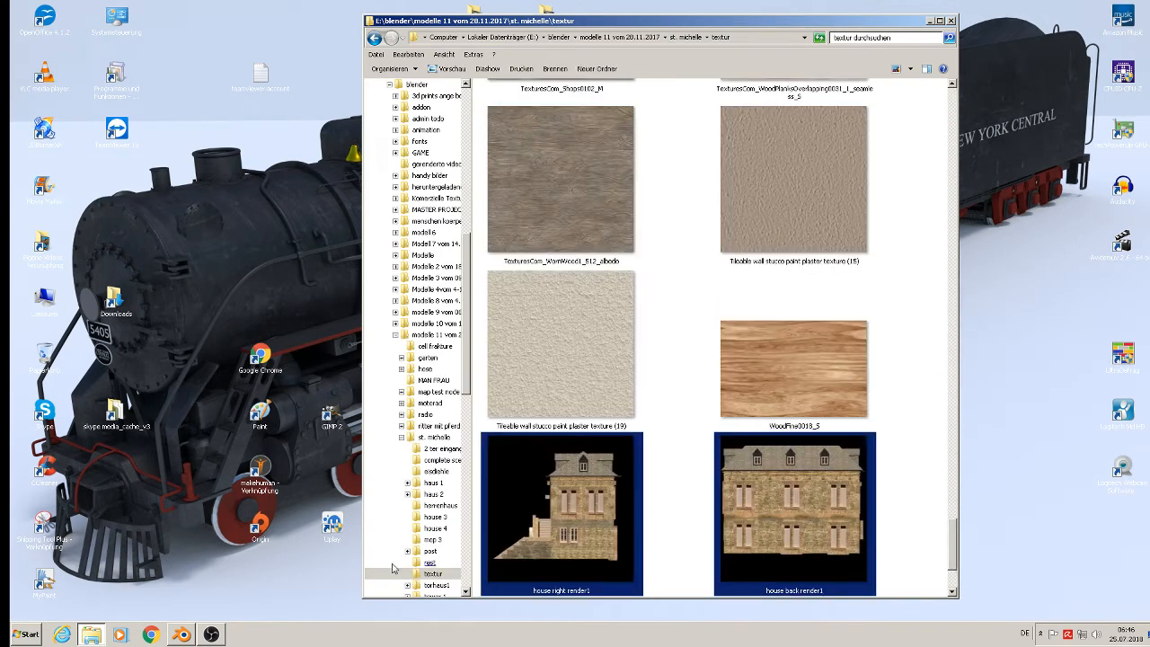
Return to Blender and load house front render1.jpg from the textur folder as the material's base color texture
click(181, 636)
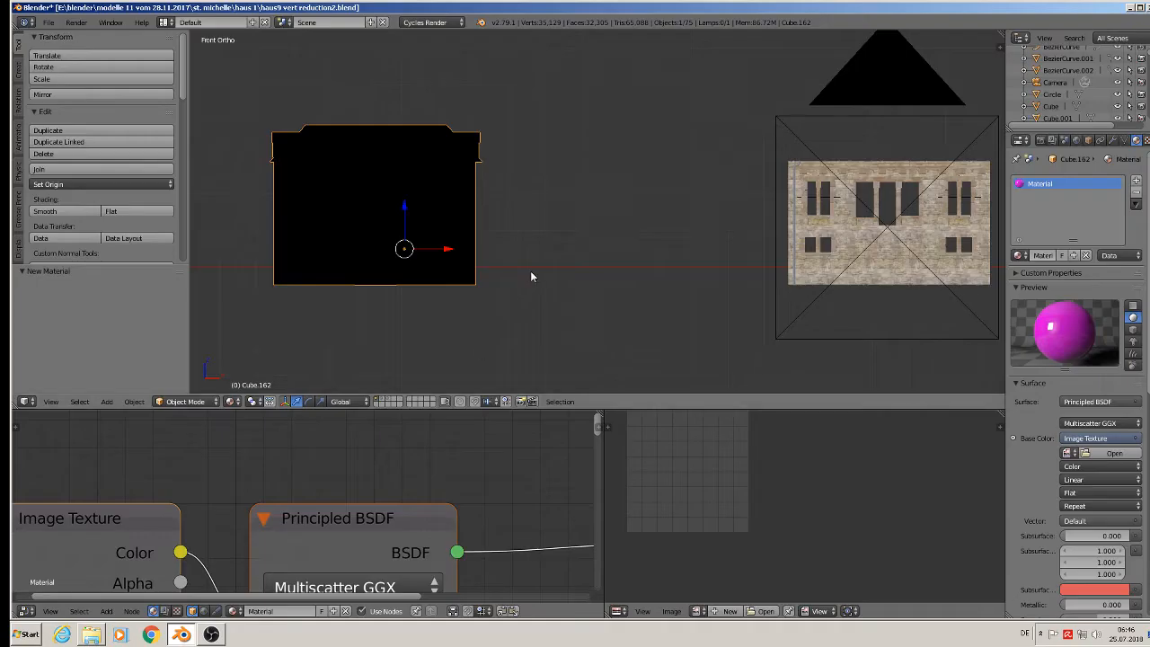
click(1094, 453)
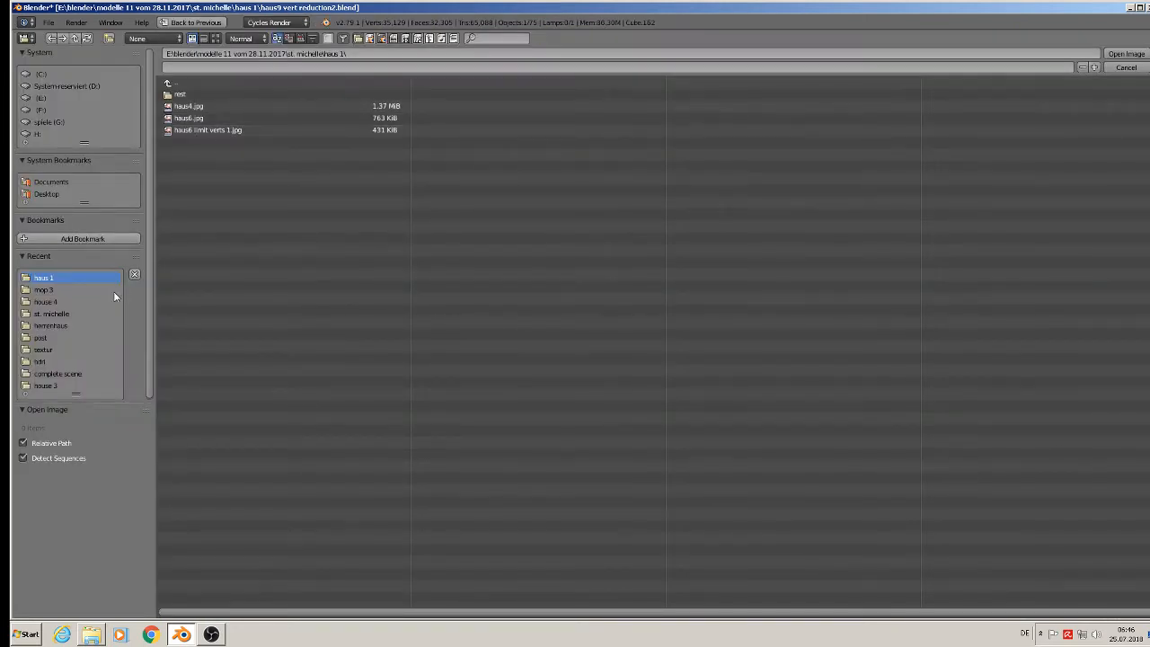
click(58, 349)
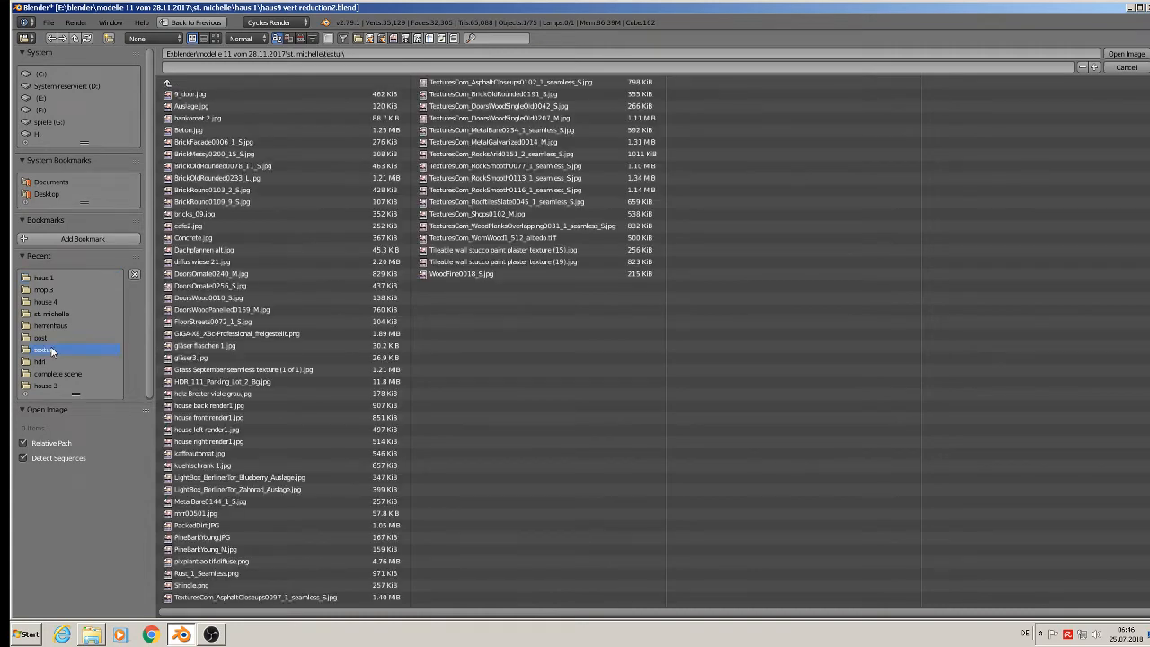
click(215, 38)
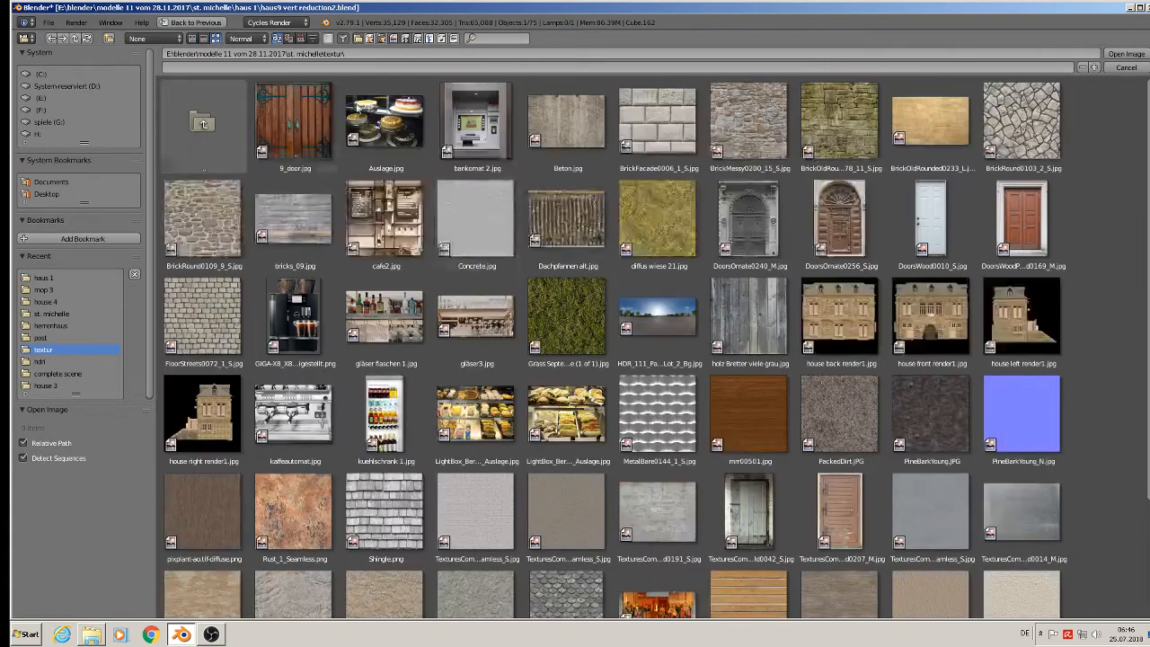
double_click(930, 318)
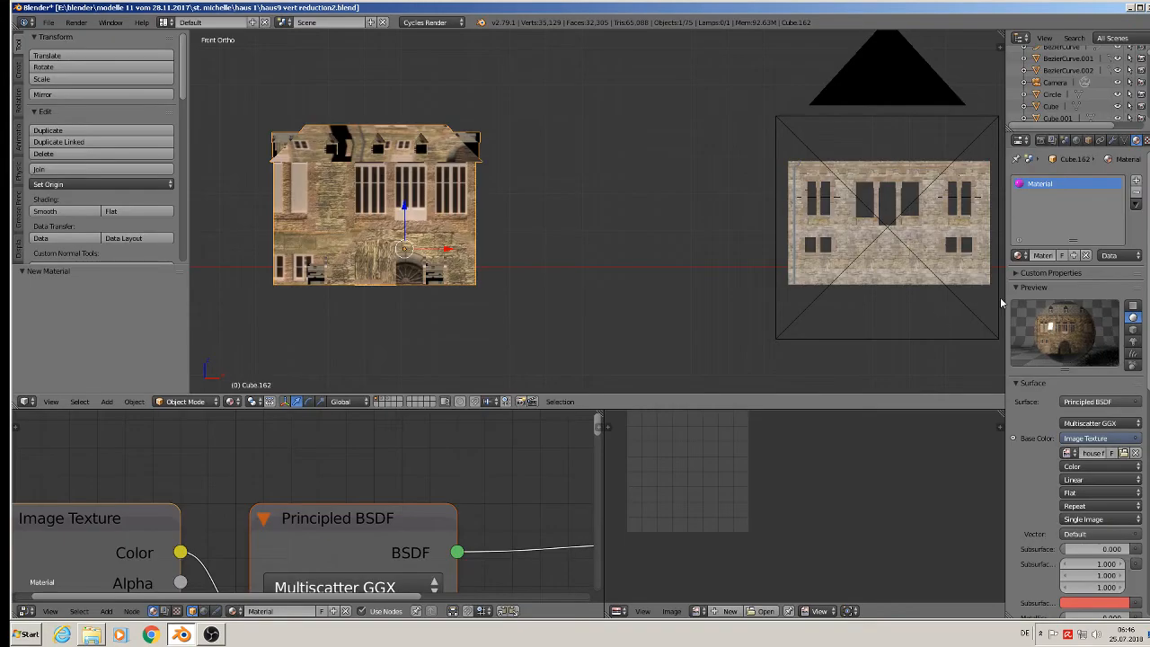
Rename the house's material as front and raise its roughness to about 0.9
click(1041, 254)
key(BackSpace)
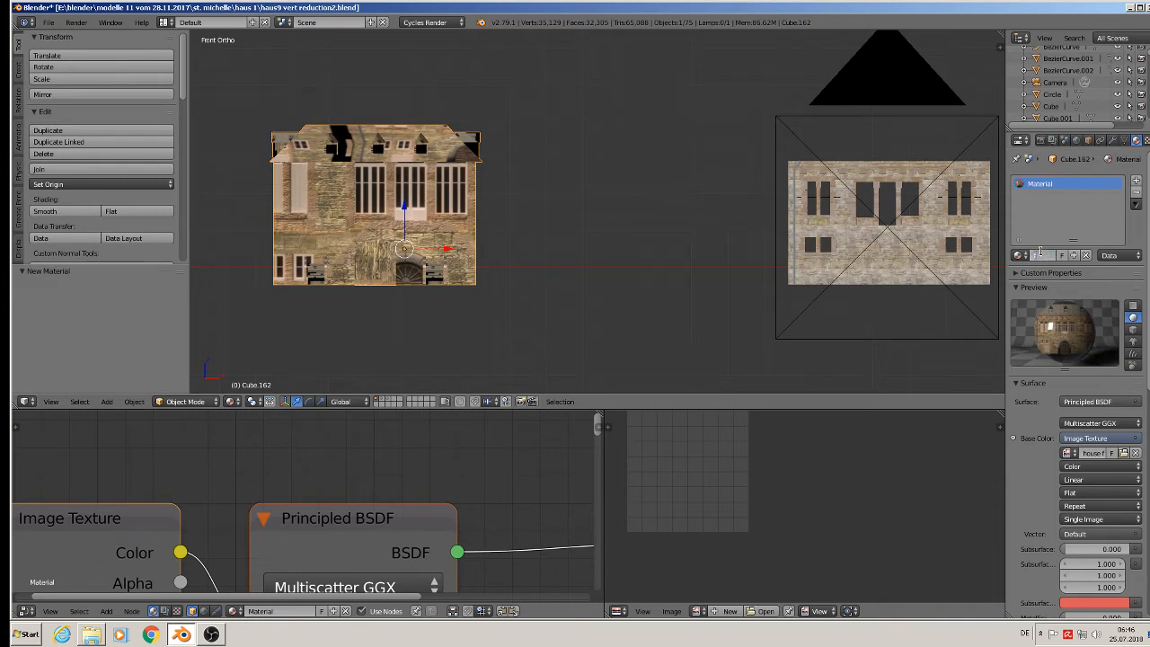
text(front)
key(Return)
scroll(1092, 491, down, 5)
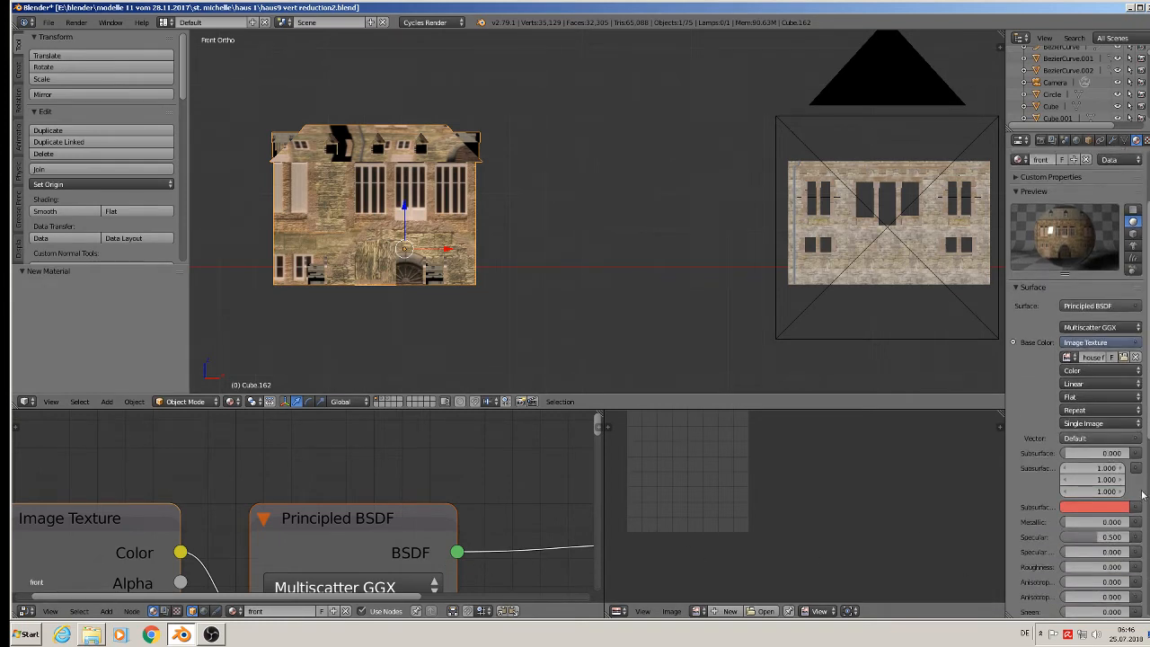
drag(1101, 470, 1122, 471)
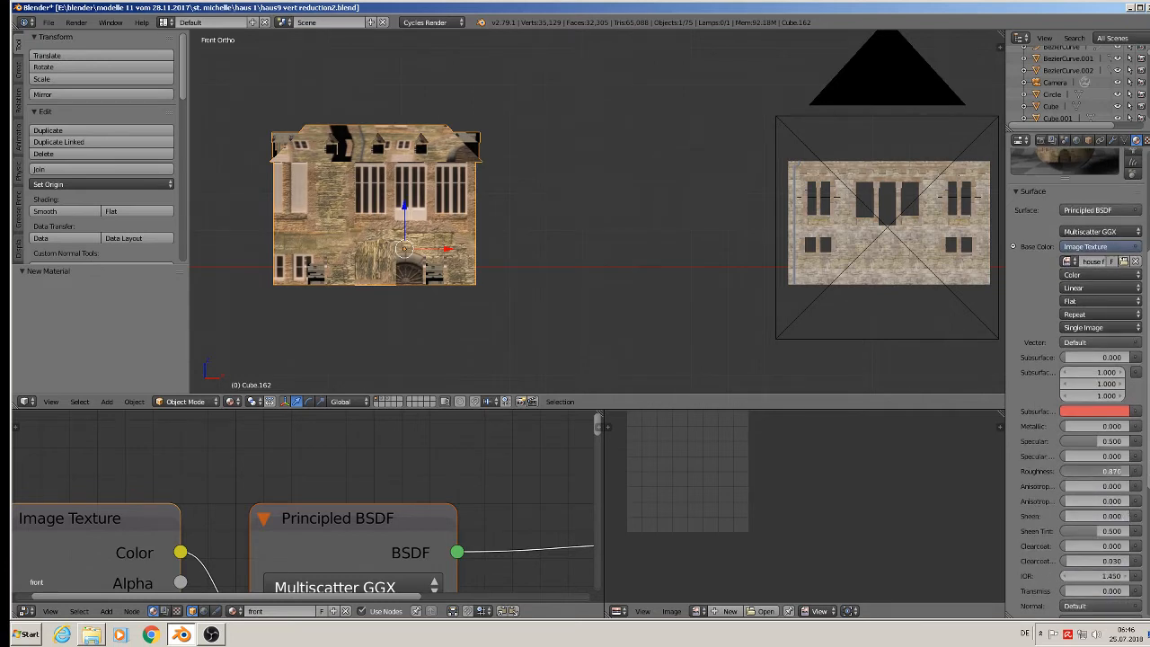
scroll(704, 239, down, 1)
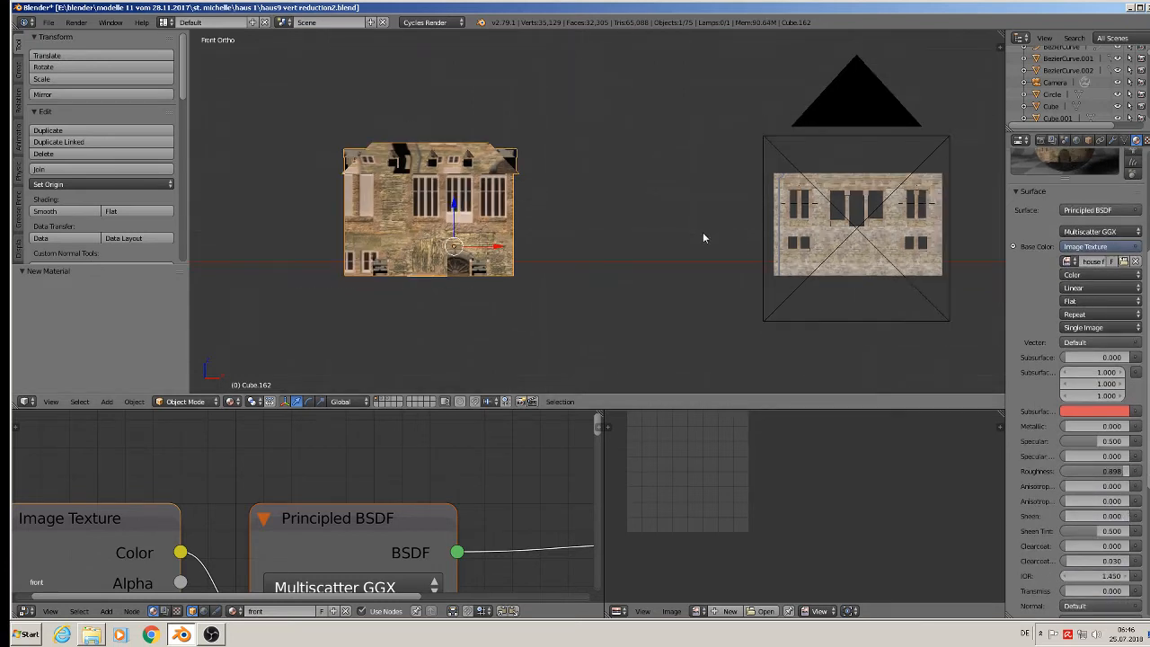
Add a second material slot to the house with a new material named back
shift+middle_drag(641, 277, 579, 334)
scroll(1132, 267, up, 5)
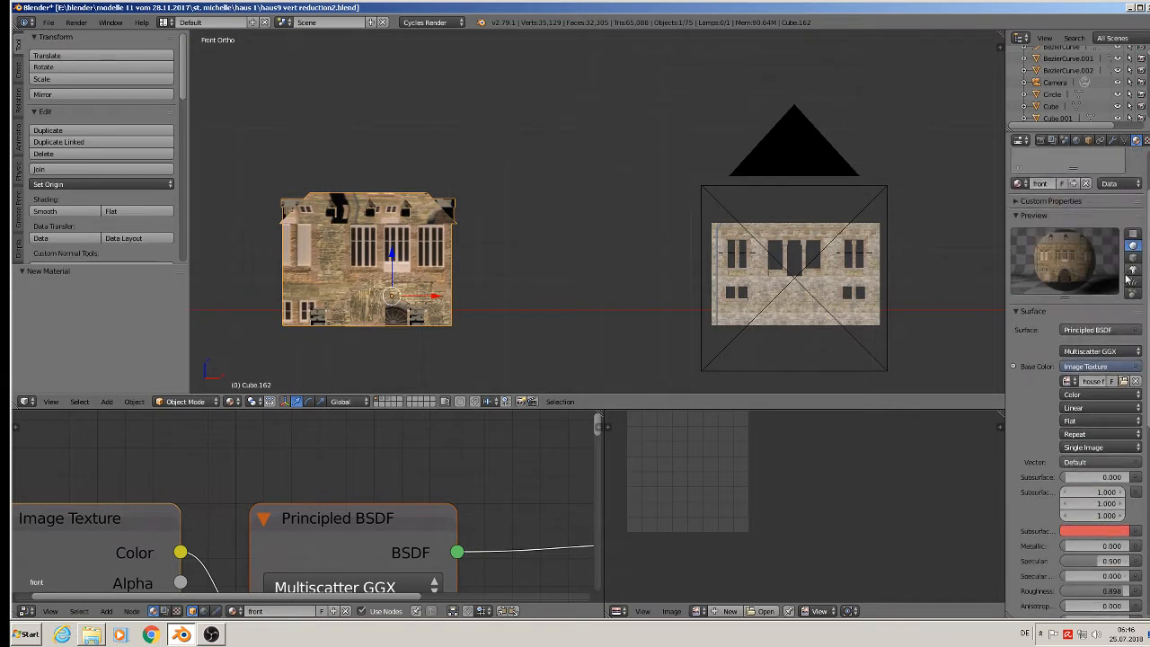
click(1136, 181)
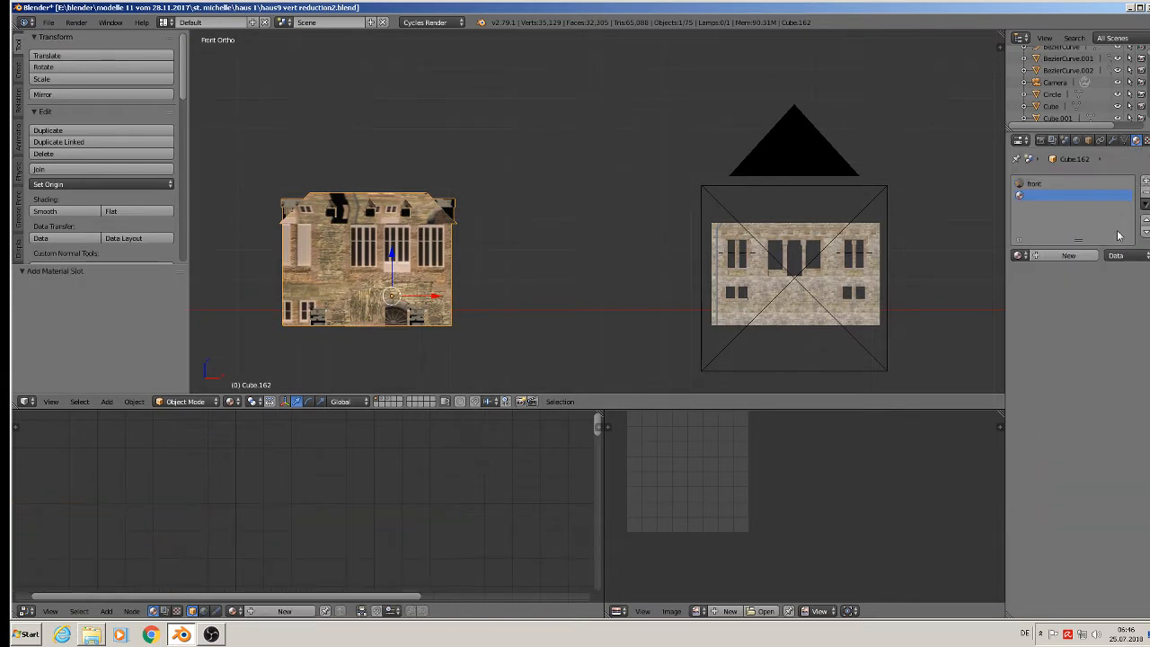
click(1070, 258)
double_click(1044, 255)
text(bac)
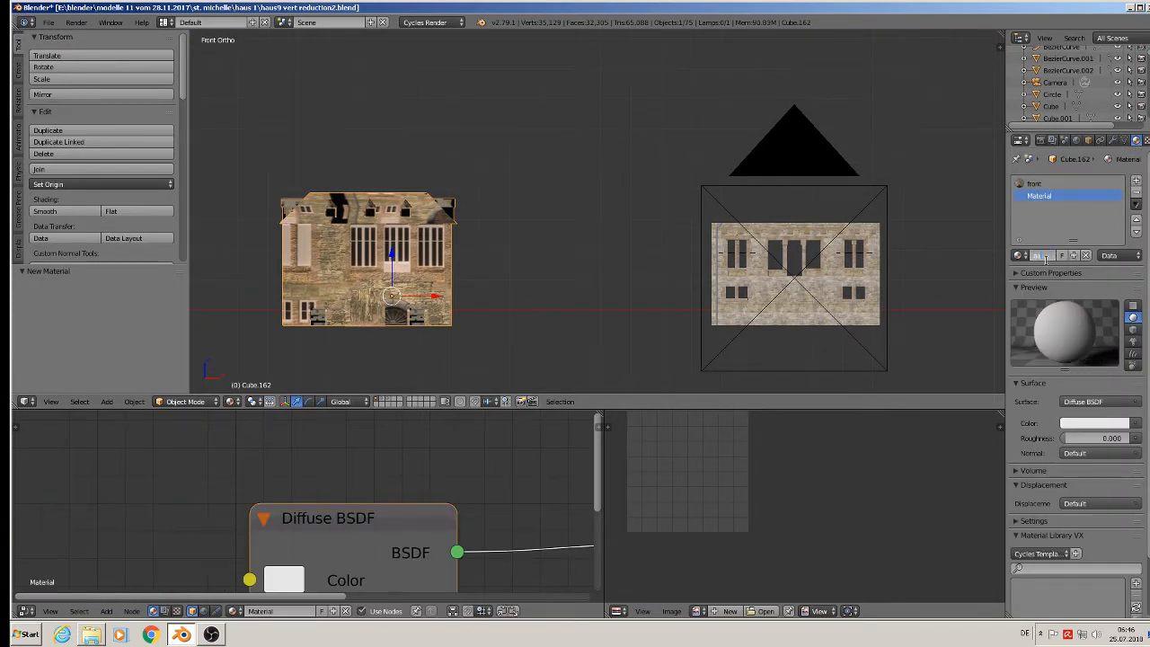
text(k)
key(Return)
Give the back material a Principled BSDF surface with an Image Texture as its base color
click(1092, 402)
click(1015, 282)
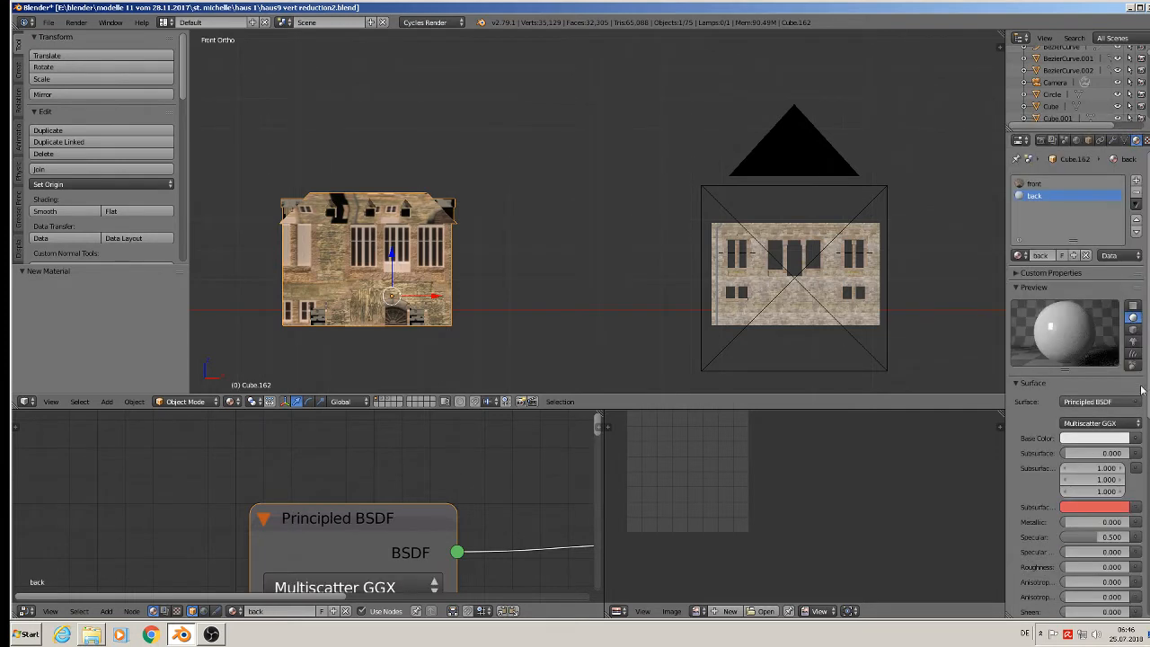
click(1138, 439)
click(921, 332)
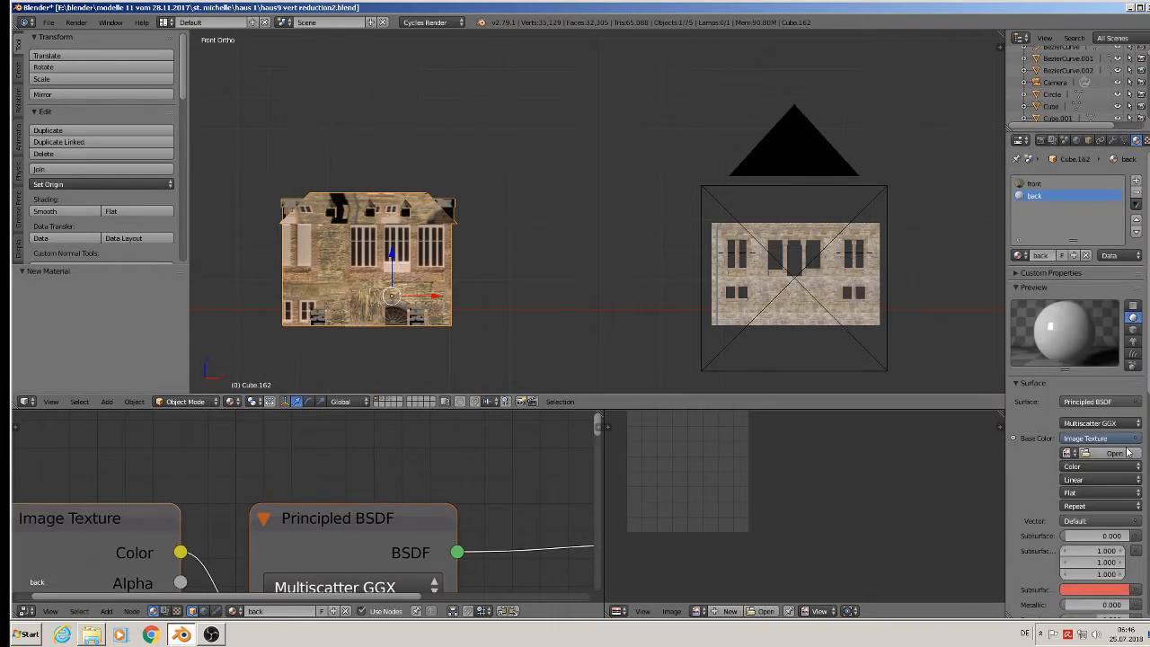
Load house back render1.jpg from the textur folder as the back material's texture and raise the material's roughness
click(1114, 453)
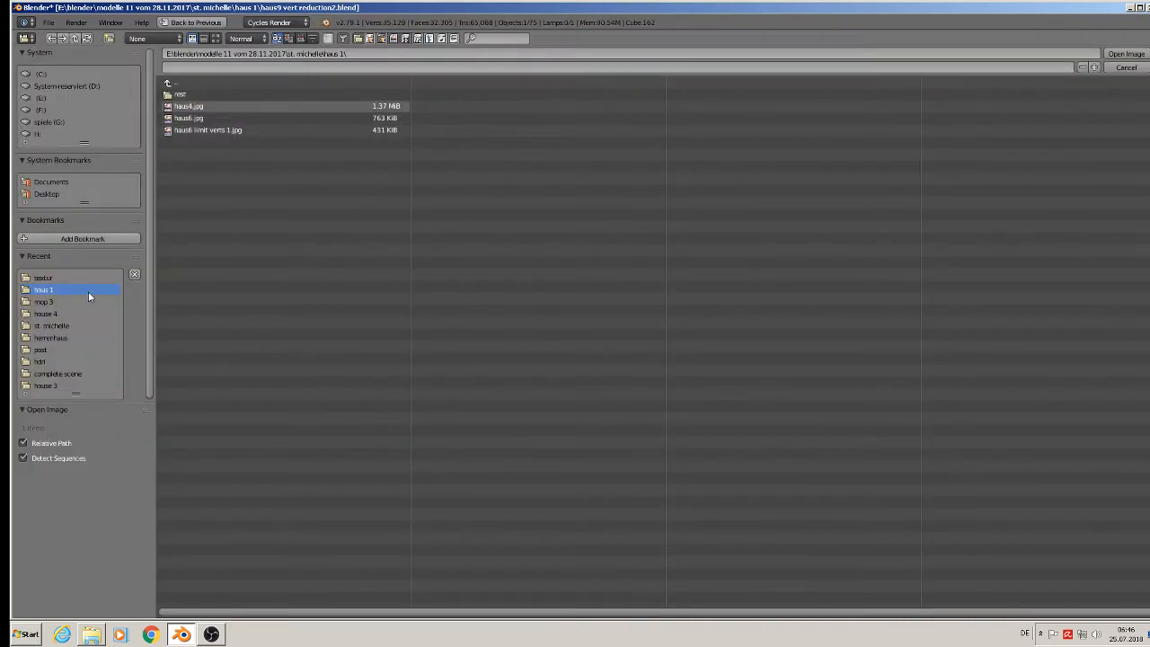
click(65, 277)
click(214, 37)
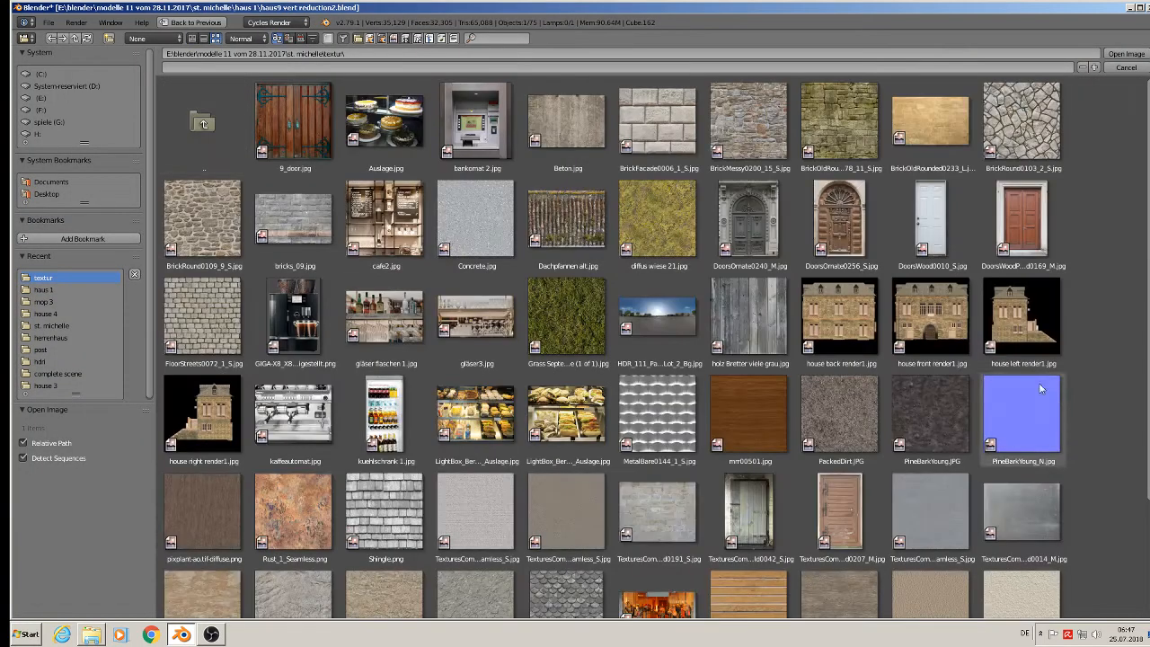
double_click(844, 335)
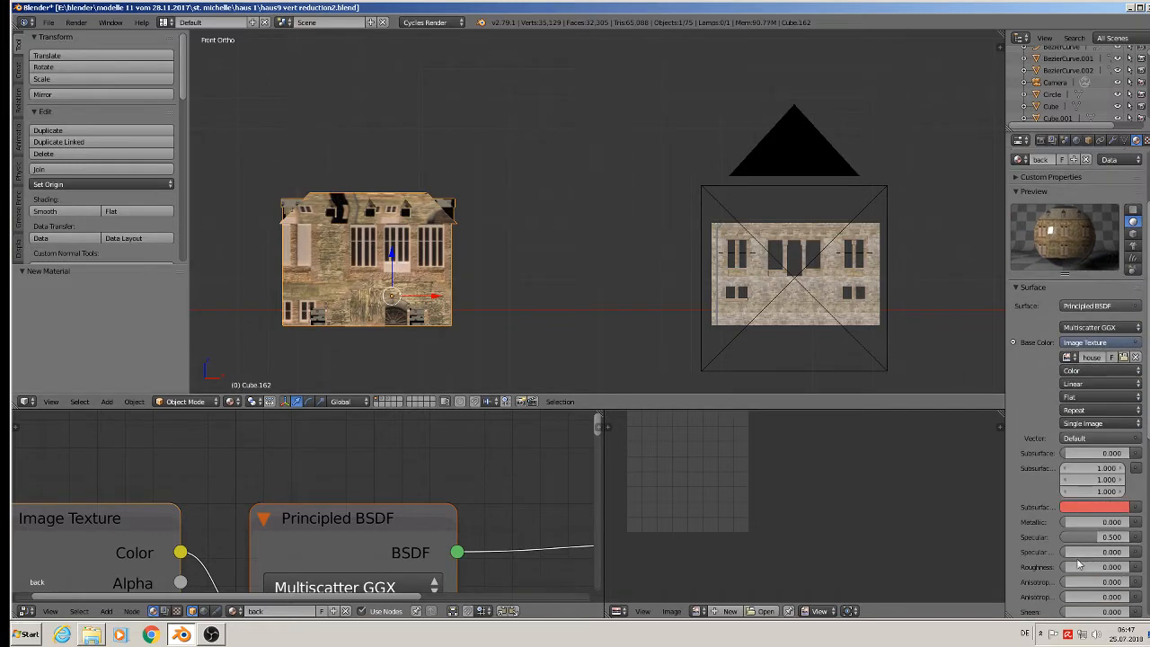
drag(1081, 567, 1121, 566)
scroll(1098, 325, up, 3)
scroll(1099, 324, up, 1)
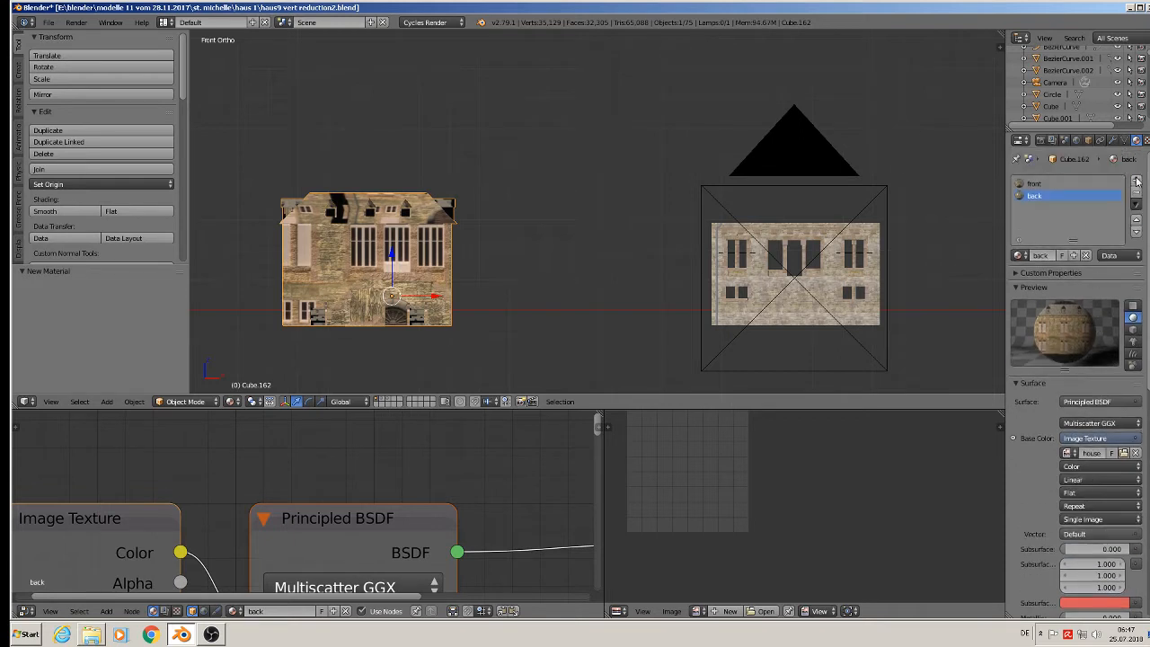
Add a third material slot to the house with a new material named left
click(1136, 181)
click(1046, 259)
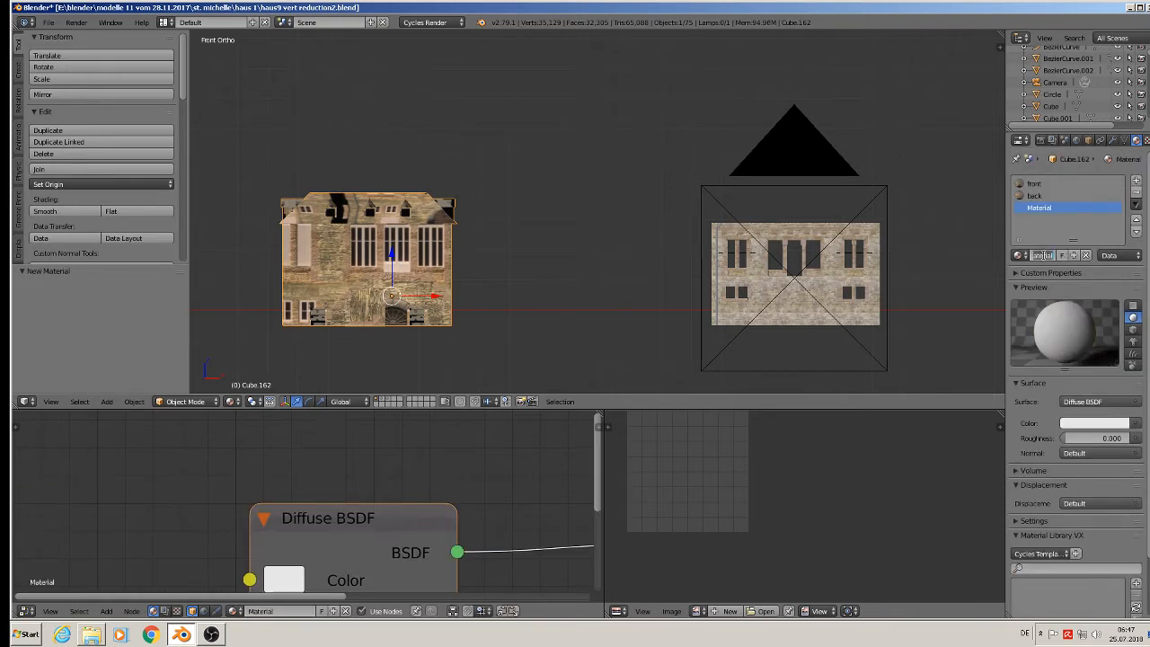
text(left)
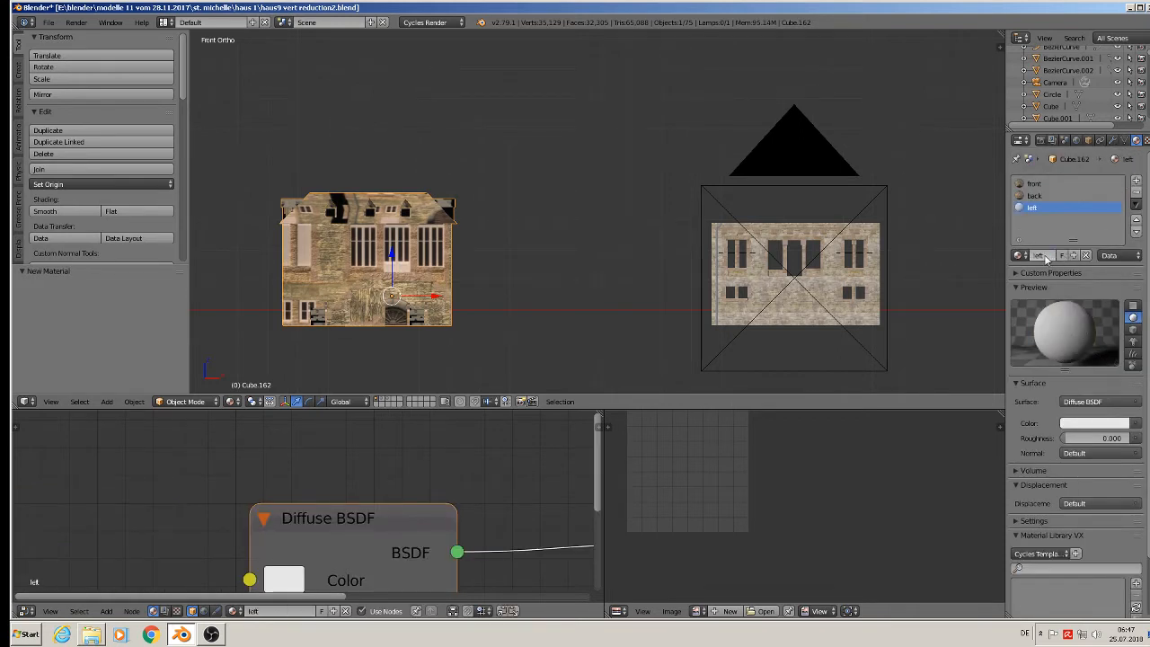
key(Return)
Give the left material a Principled BSDF surface with an Image Texture as its base color
click(1077, 403)
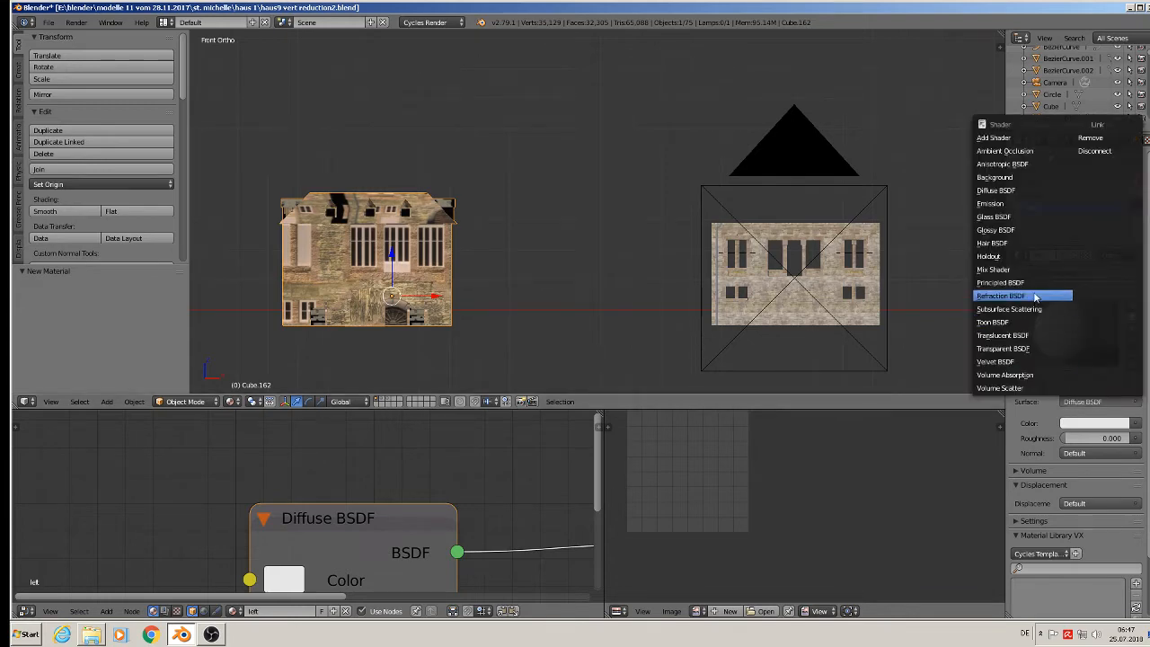
click(1000, 282)
click(1137, 438)
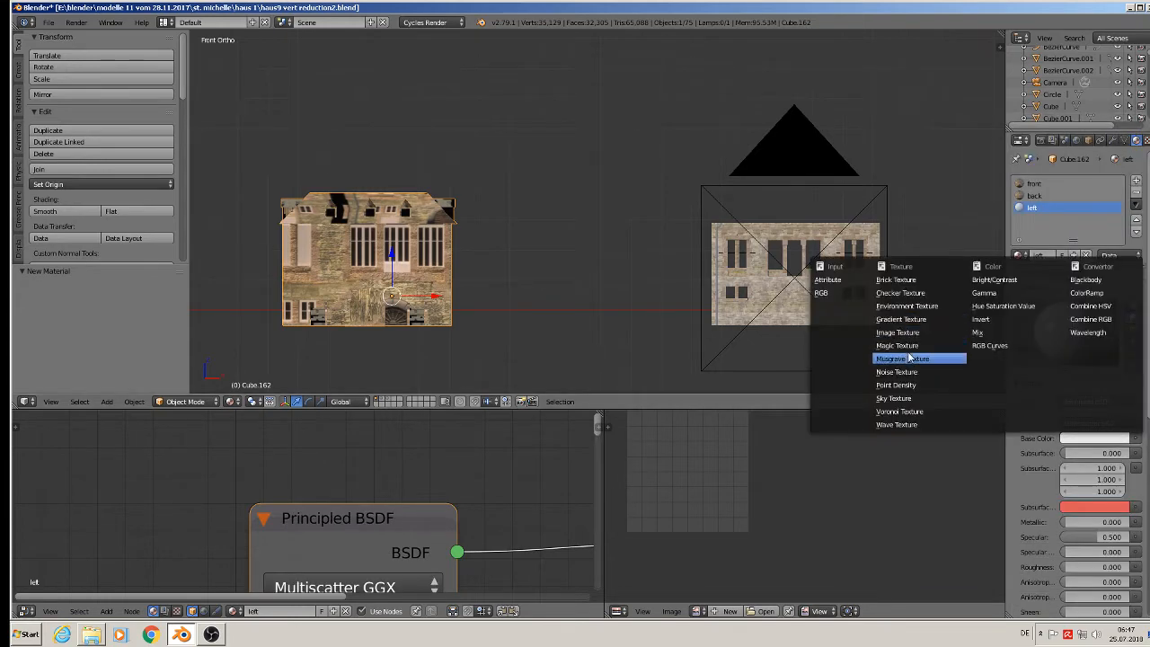
click(926, 332)
Load house left render1.jpg from the textur folder as the left material's texture and raise the material's roughness
click(1107, 454)
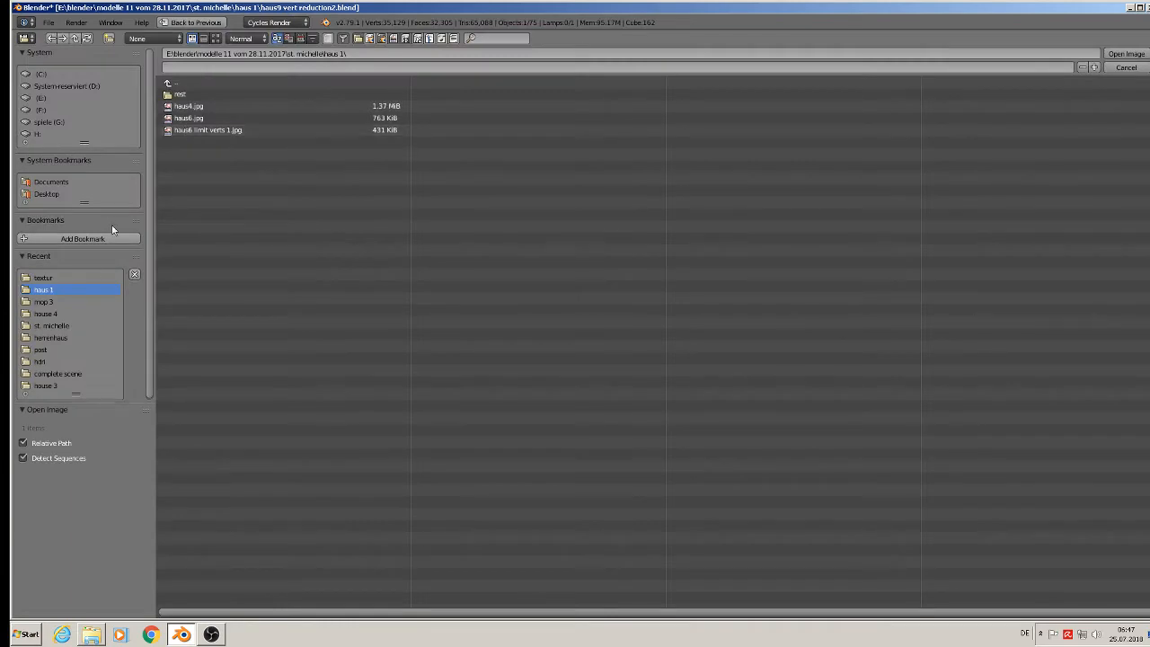
click(72, 278)
click(215, 38)
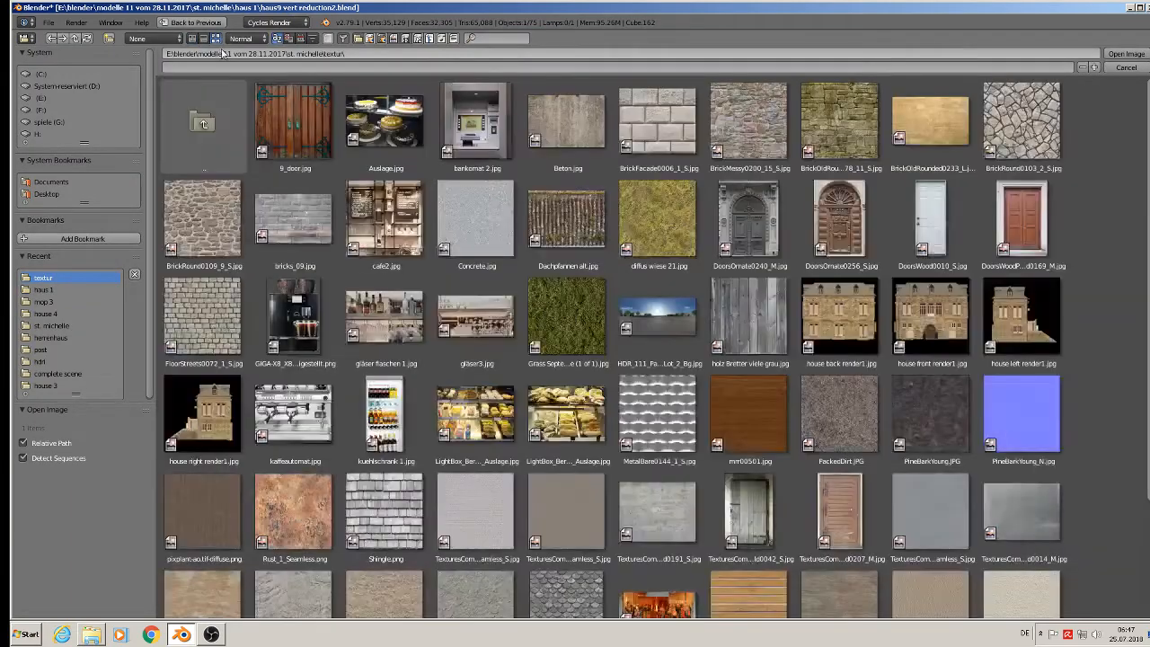
double_click(1027, 335)
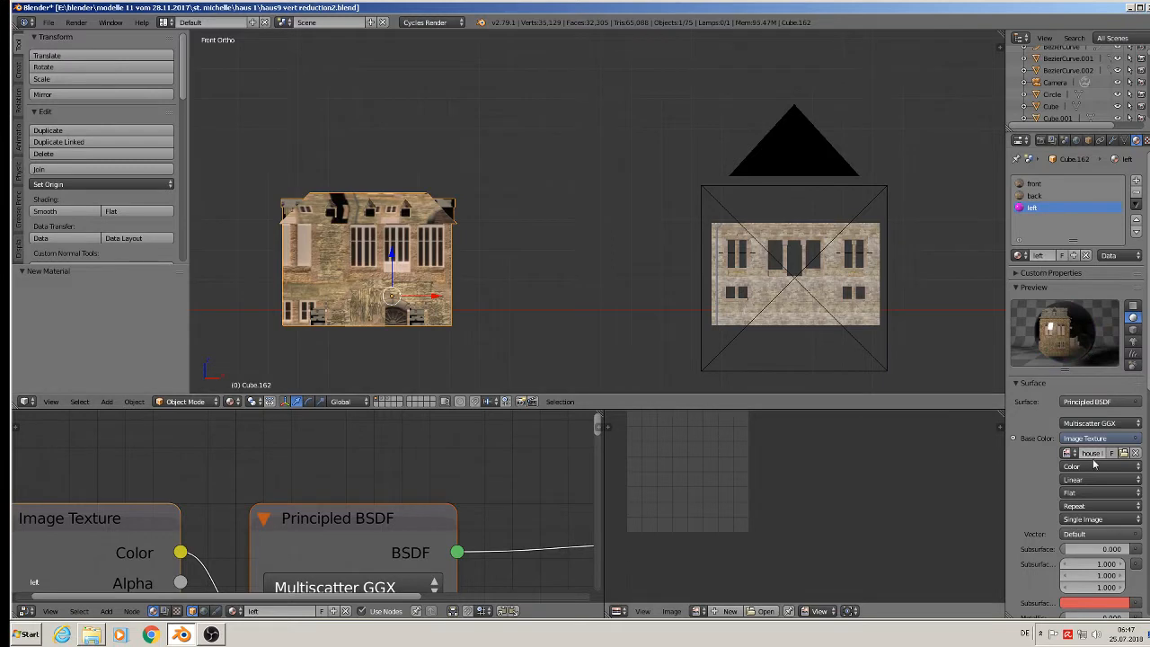
scroll(1095, 467, down, 3)
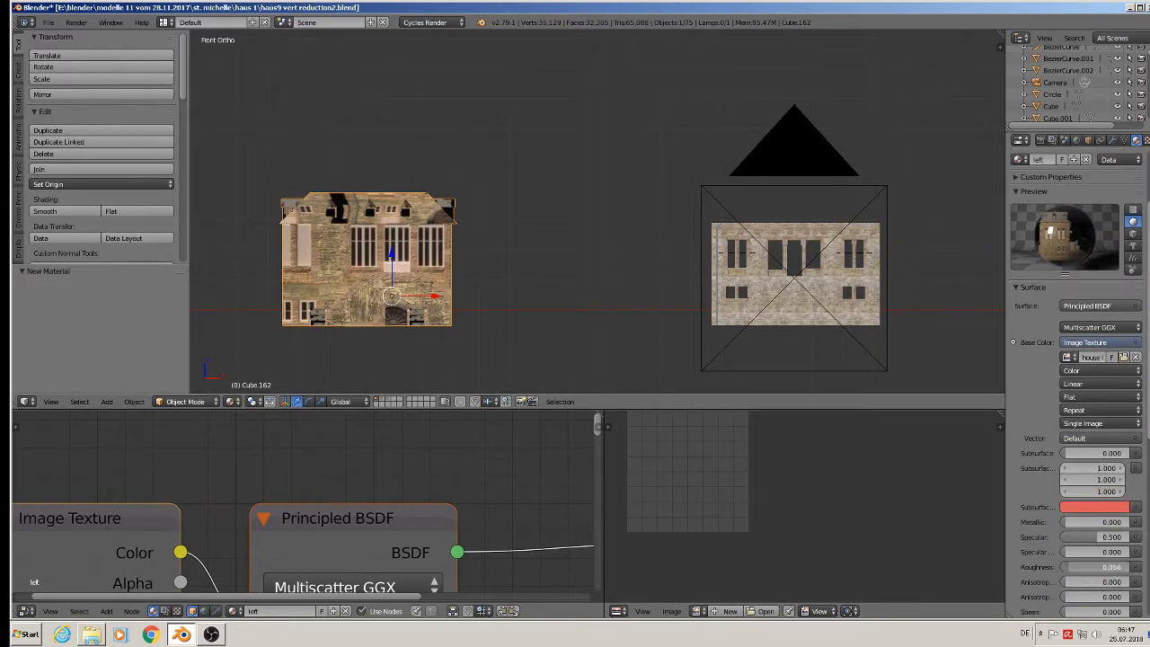
scroll(1105, 404, up, 3)
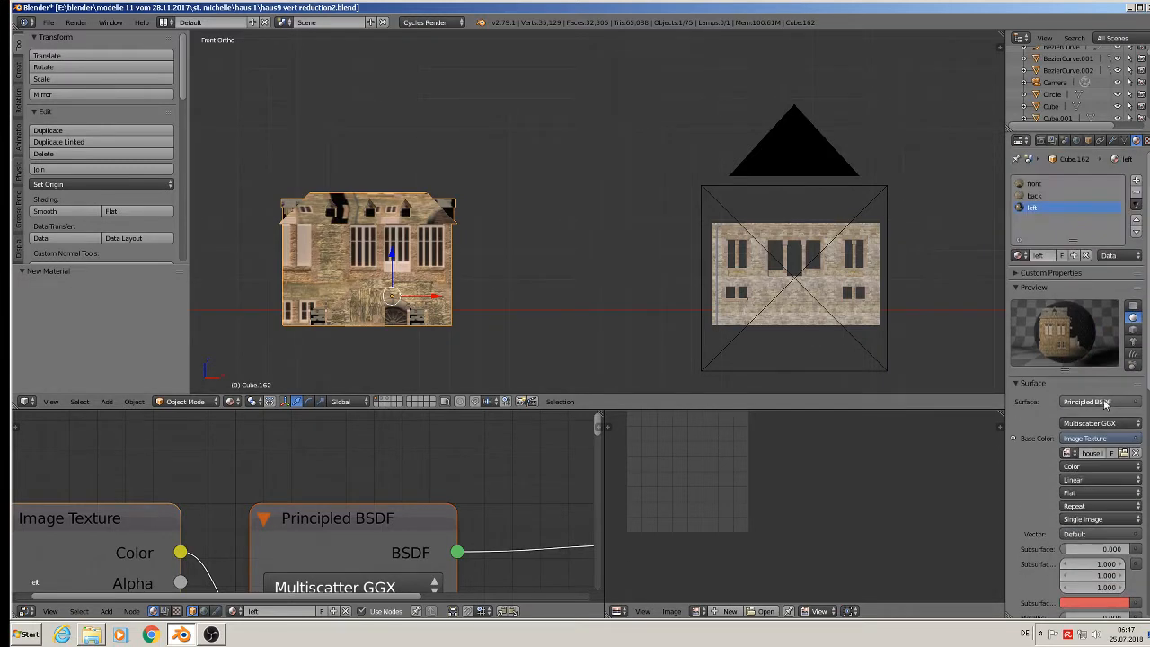
Add a fourth material slot to the house with a new material named rightr
click(1136, 181)
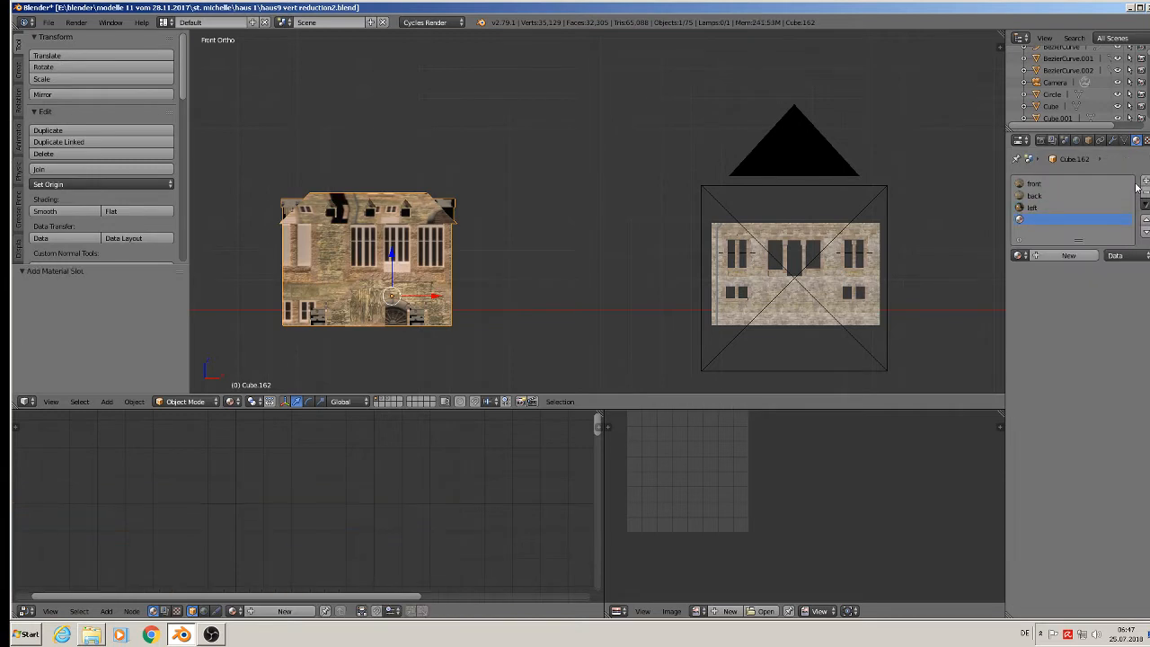
click(1047, 255)
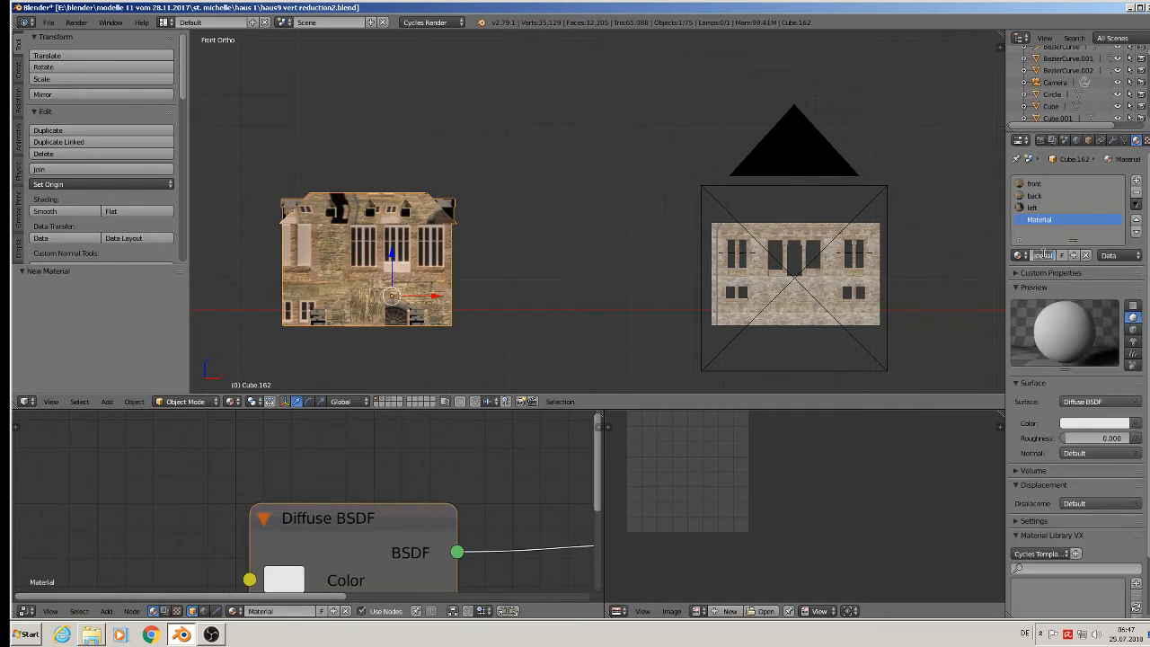
key(BackSpace)
text(rightr)
key(Return)
Give the rightr material a Principled BSDF surface with an Image Texture as its base color
scroll(1107, 319, down, 3)
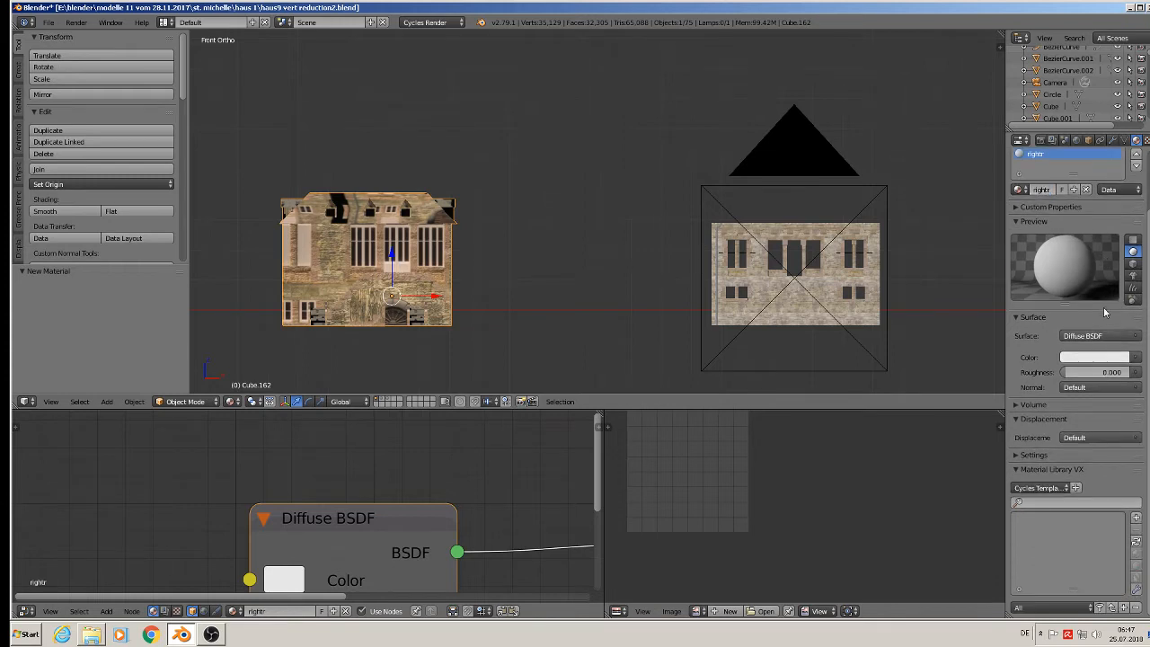
click(1097, 336)
click(1000, 216)
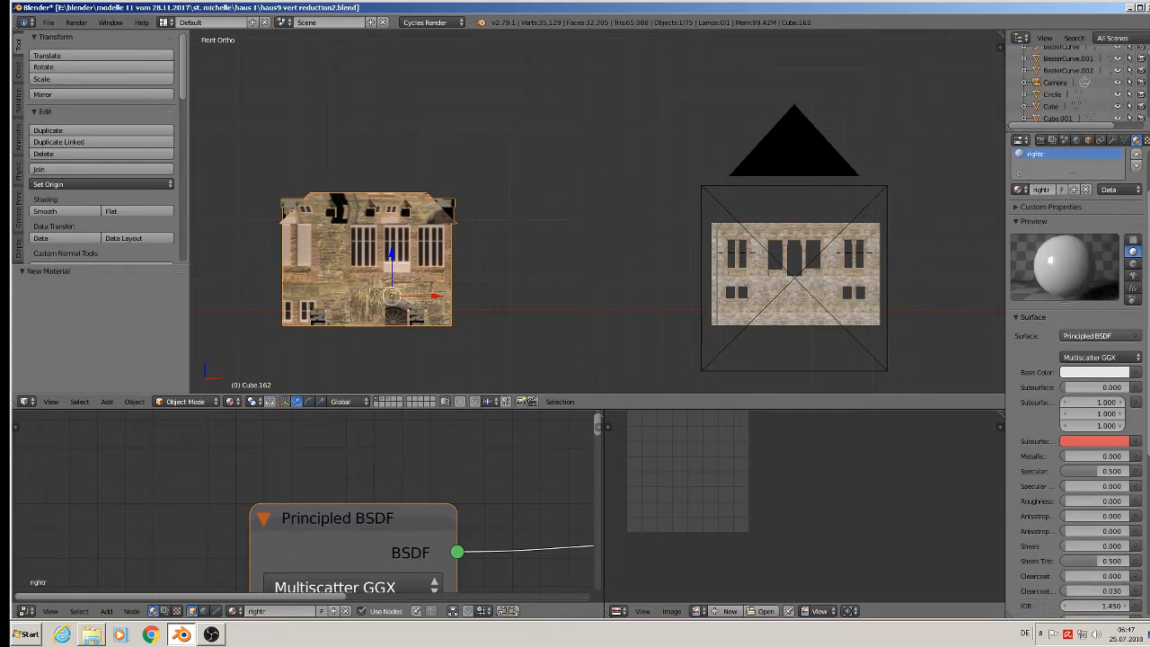
click(1137, 372)
click(898, 266)
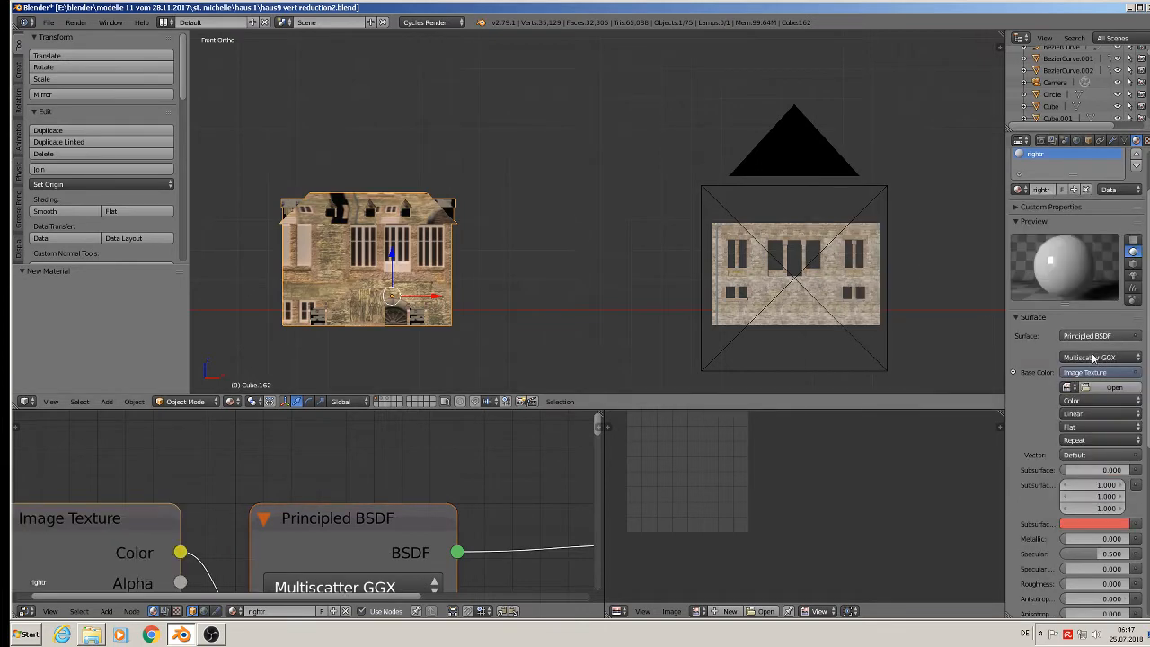
Load house right render1.jpg from the textur folder as the rightr material's texture and set its roughness to about 0.88
click(1112, 392)
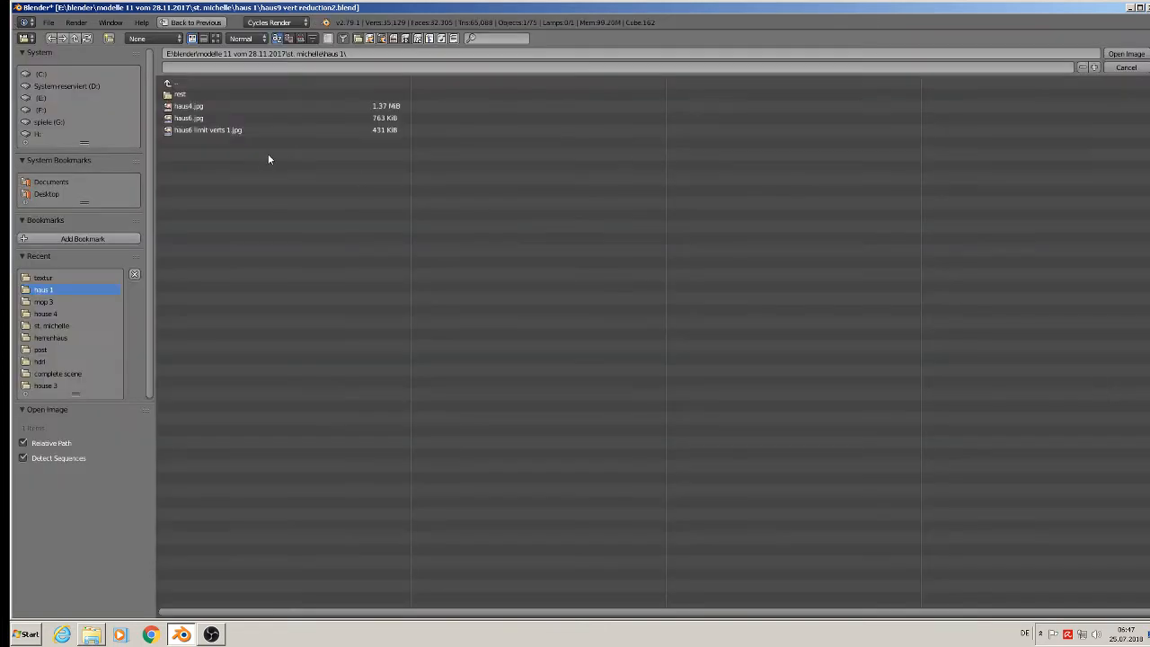
click(60, 278)
click(215, 37)
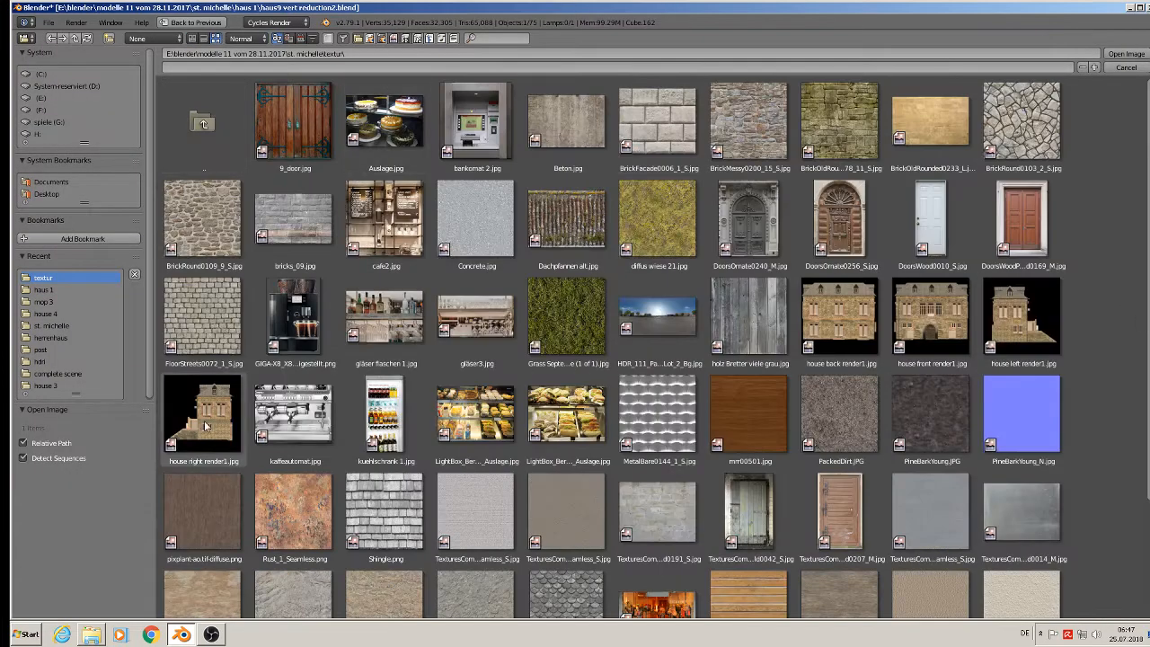
double_click(205, 426)
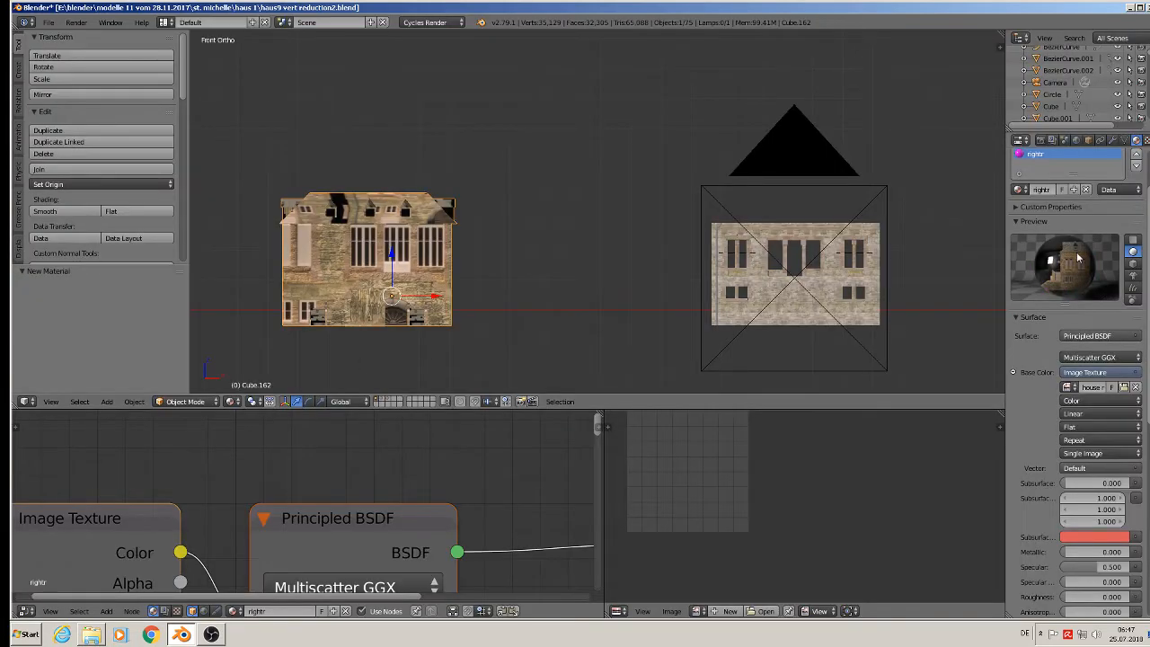
scroll(1105, 387, down, 2)
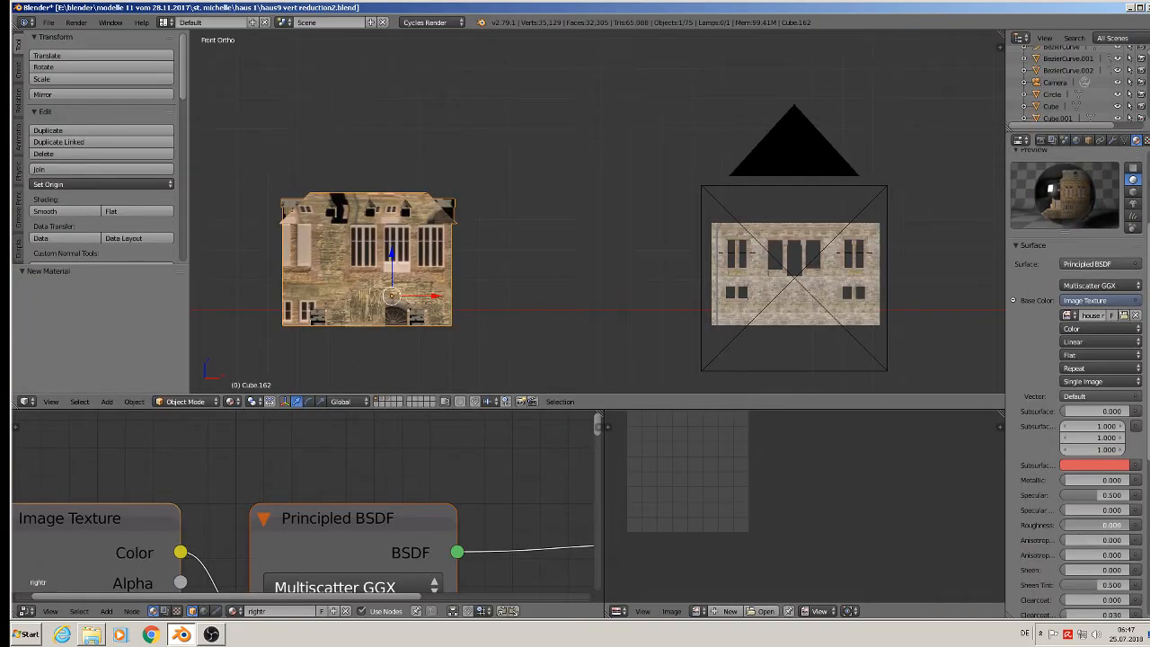
drag(1067, 525, 1117, 524)
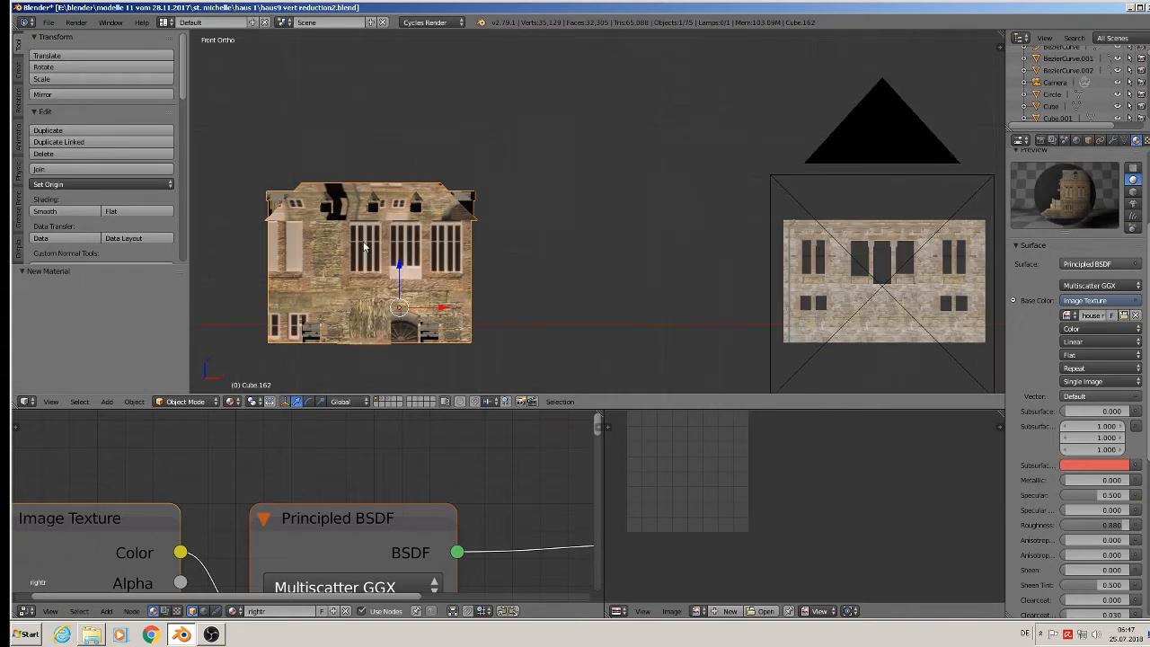
In Edit Mode, limit selection to visible geometry and box-select all faces of the house seen from the front
key(KP_Decimal)
scroll(591, 225, up, 3)
key(Tab)
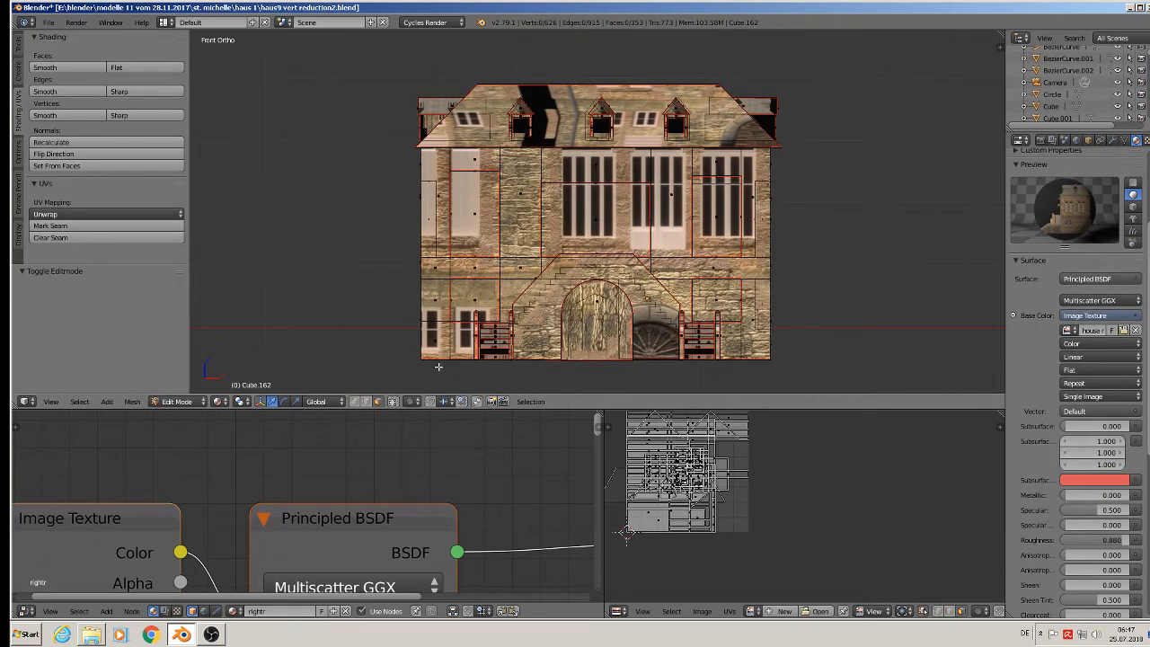
click(393, 403)
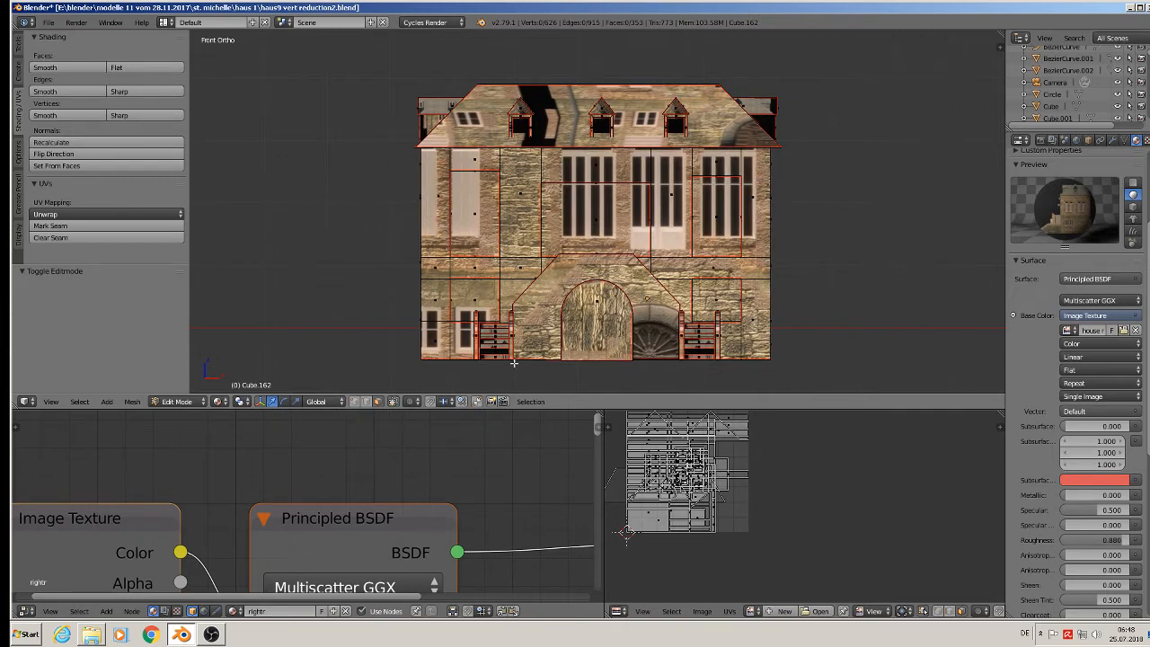
drag(886, 381, 419, 77)
middle_drag(690, 244, 665, 244)
key(KP_1)
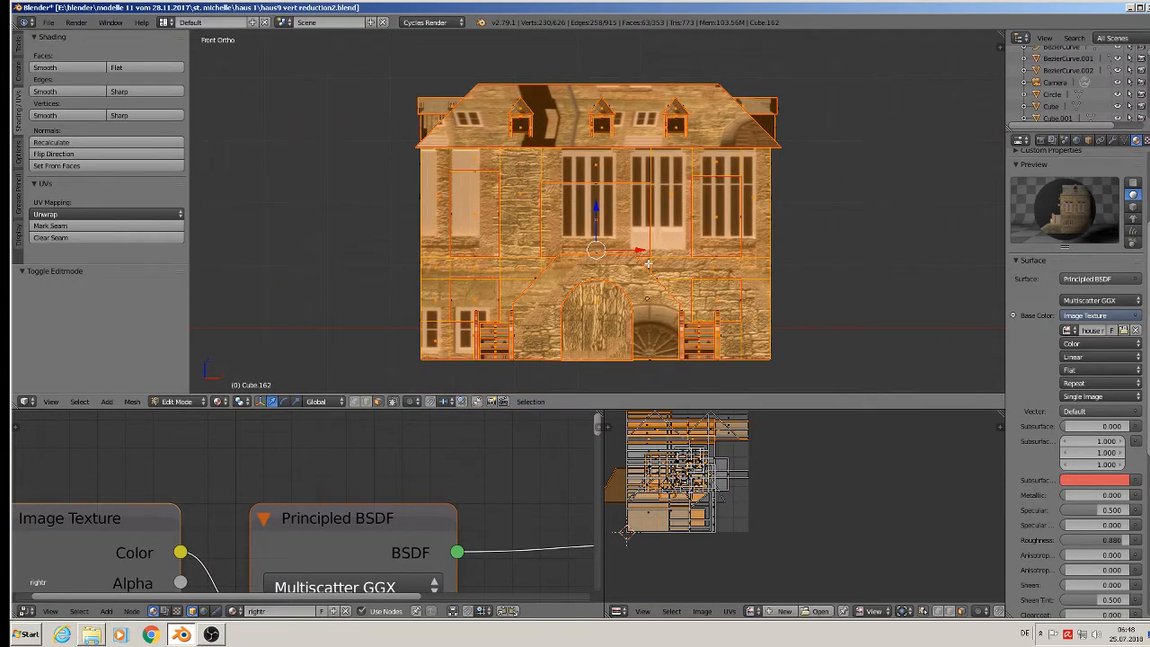
Project the selected house faces from the front view and assign the front material to them
key(u)
click(648, 263)
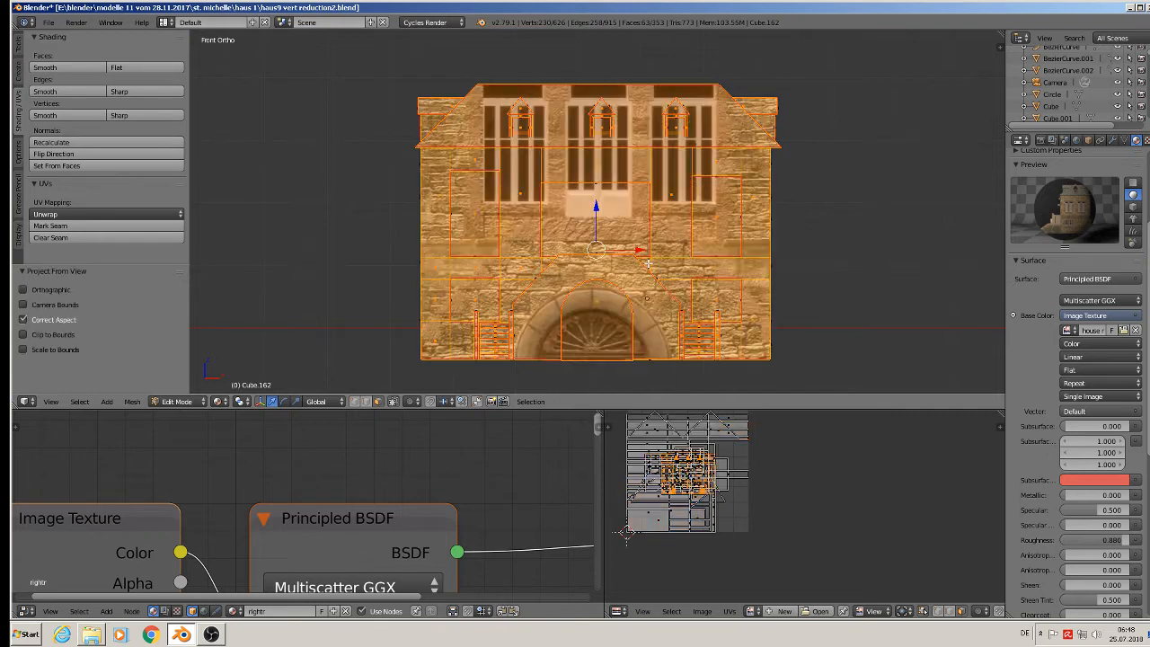
scroll(1036, 216, up, 5)
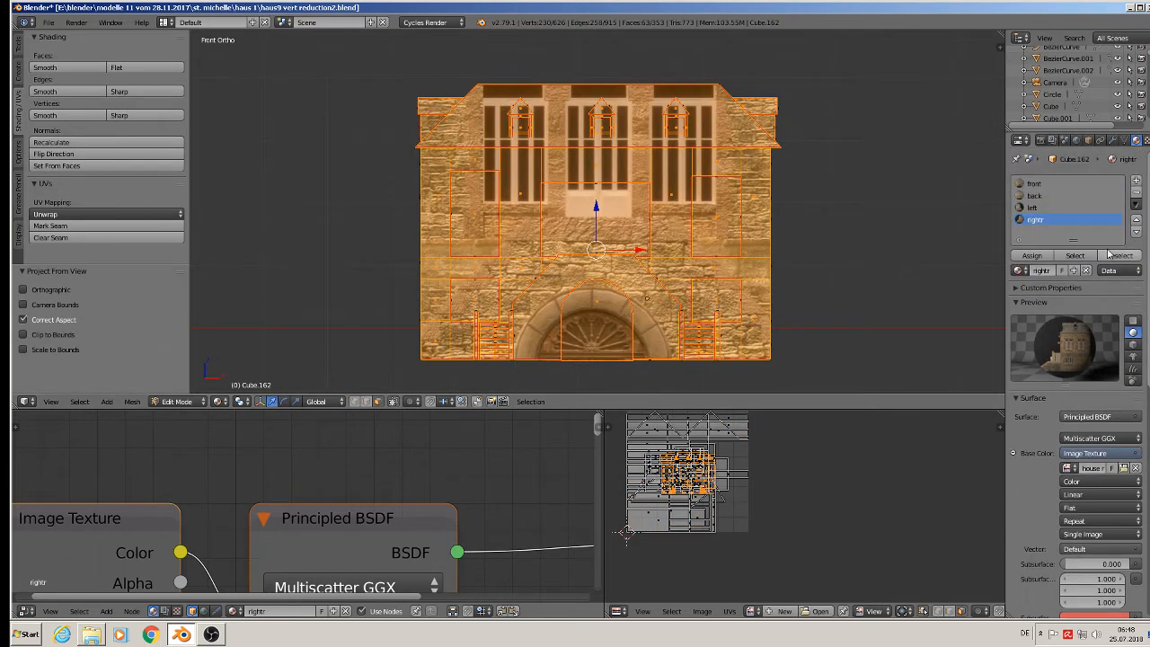
click(1034, 183)
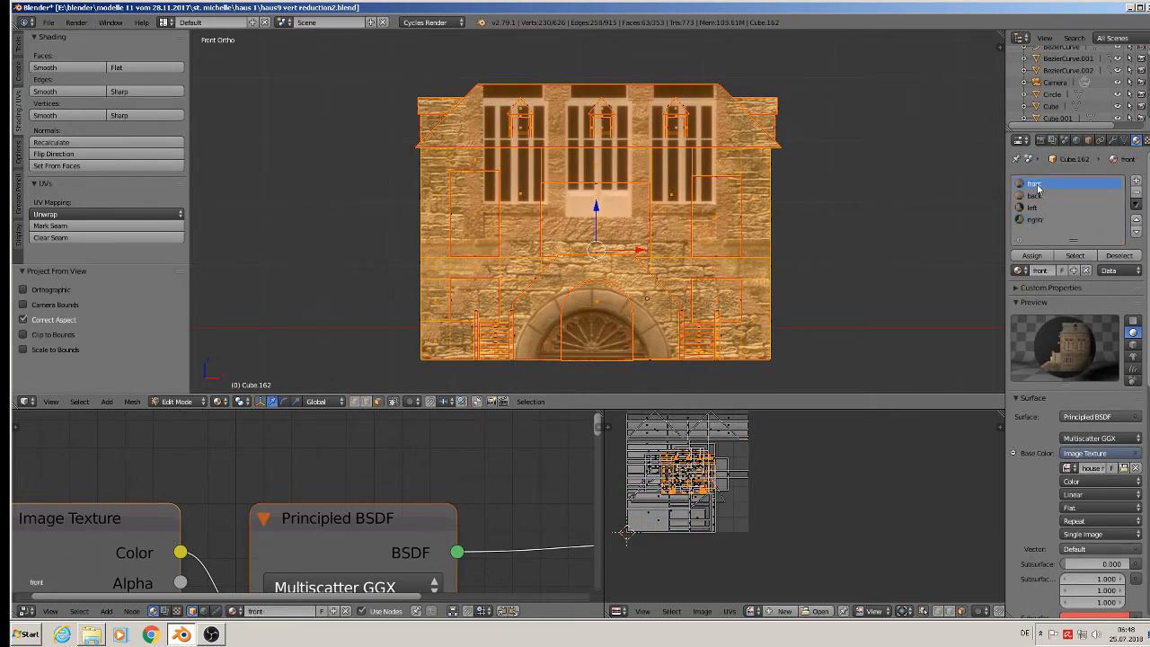
click(1033, 256)
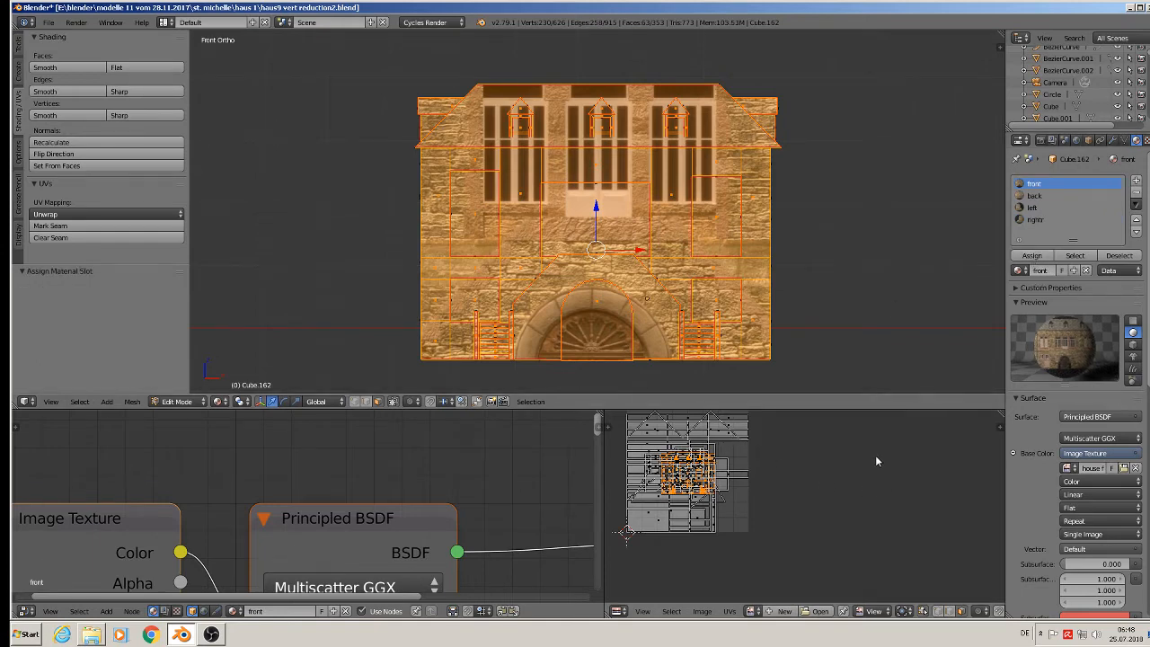
Display house front render1.jpg behind the projected UVs in the UV editor
click(751, 611)
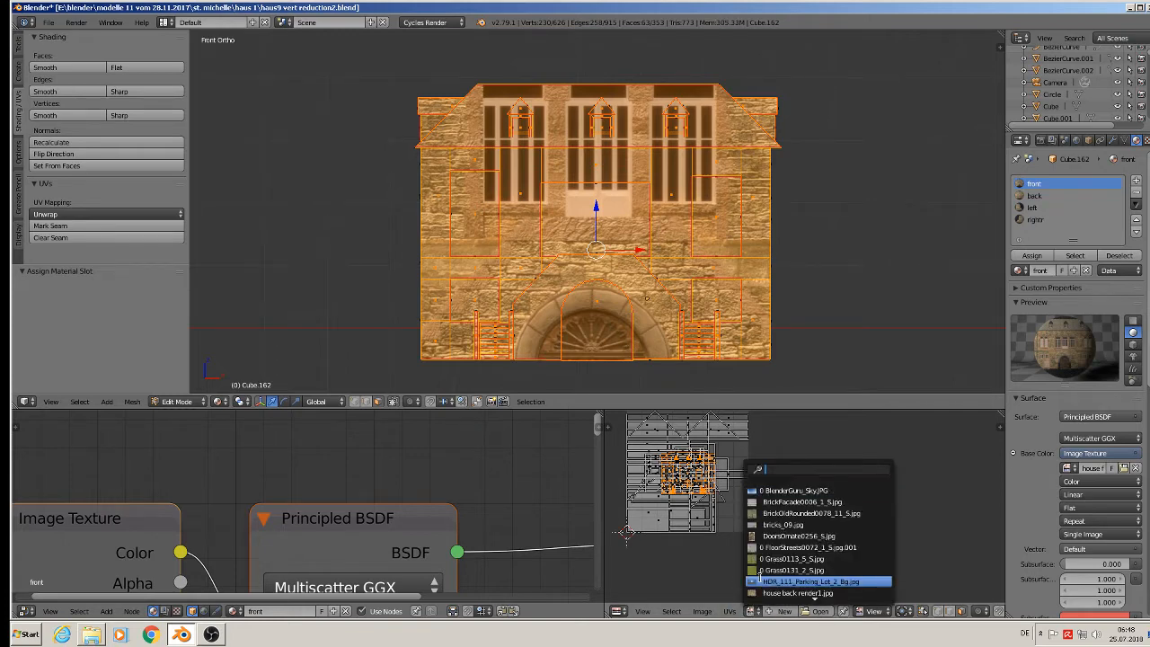
text(fr)
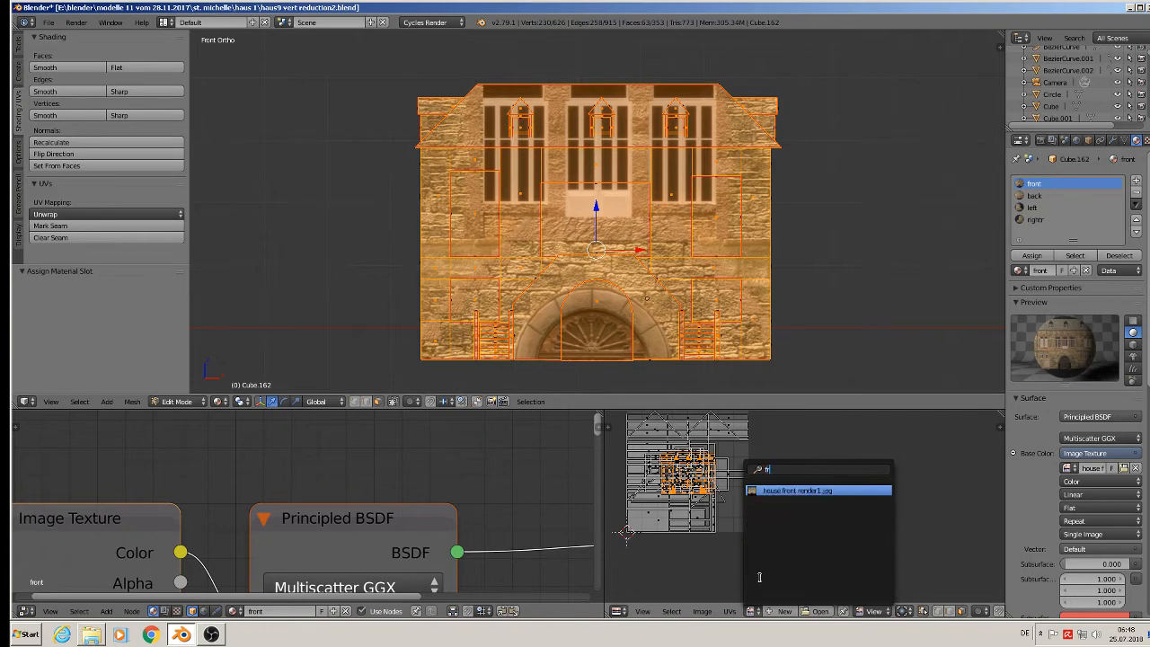
click(792, 492)
scroll(795, 508, down, 3)
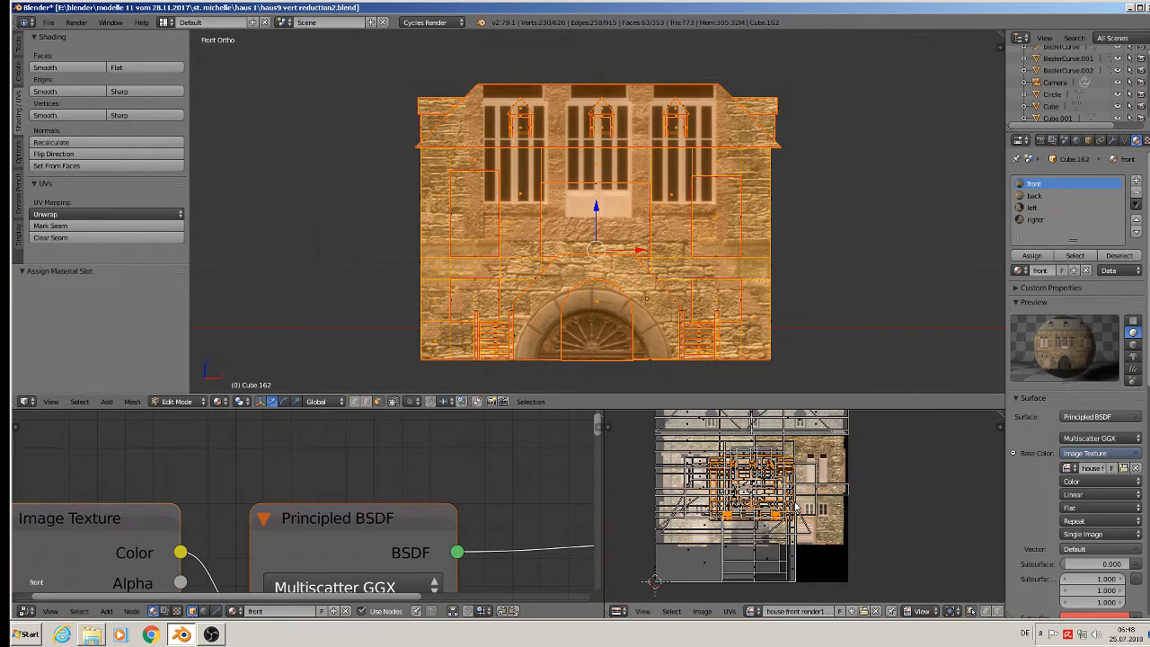
scroll(795, 507, down, 2)
scroll(856, 512, up, 1)
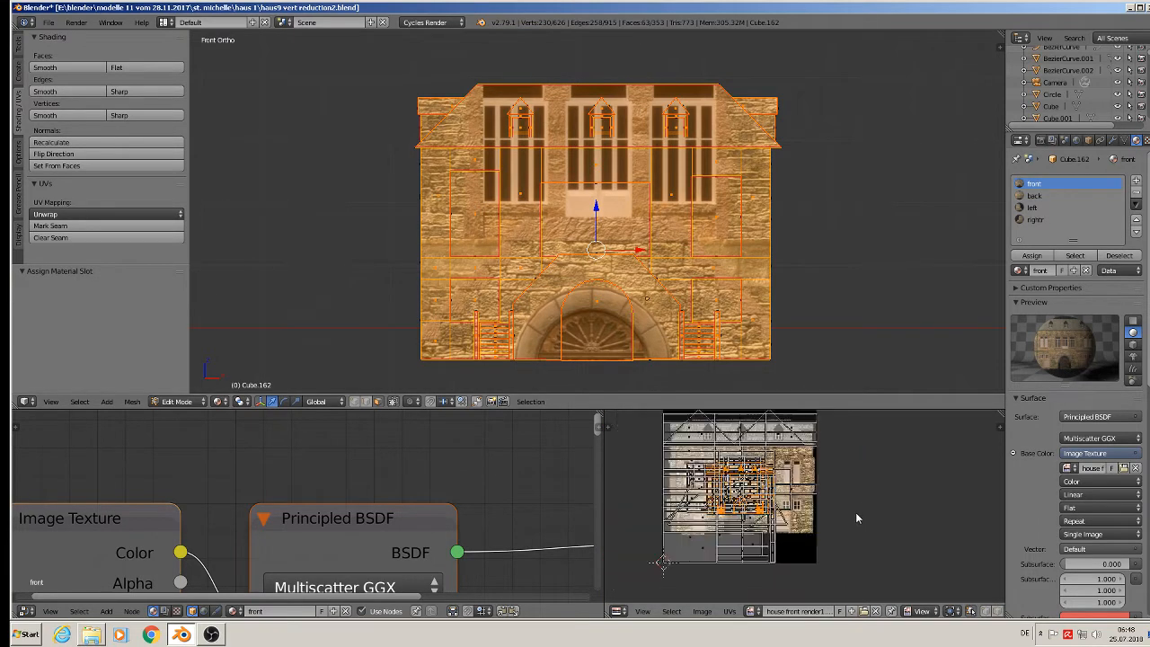
scroll(746, 485, up, 1)
scroll(744, 477, up, 1)
middle_drag(906, 522, 968, 532)
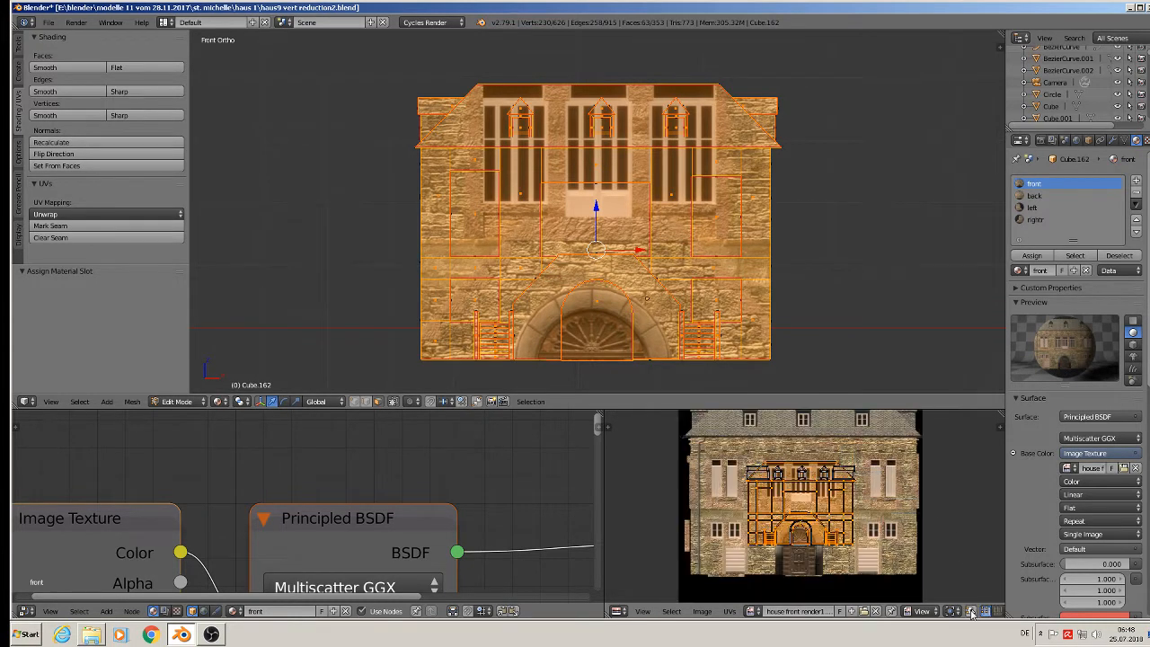
Scale the projected front UVs up by about 2.127 to match the width of the house image
click(985, 611)
scroll(916, 561, down, 2)
key(s)
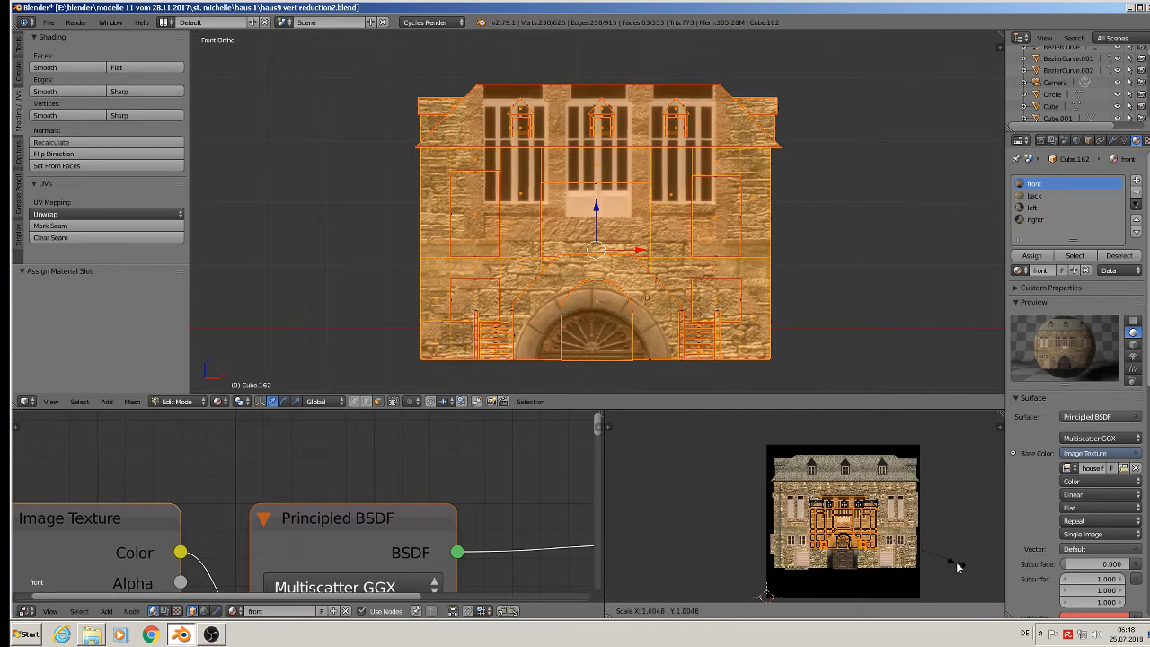
click(668, 441)
middle_drag(900, 516, 848, 509)
scroll(848, 508, up, 3)
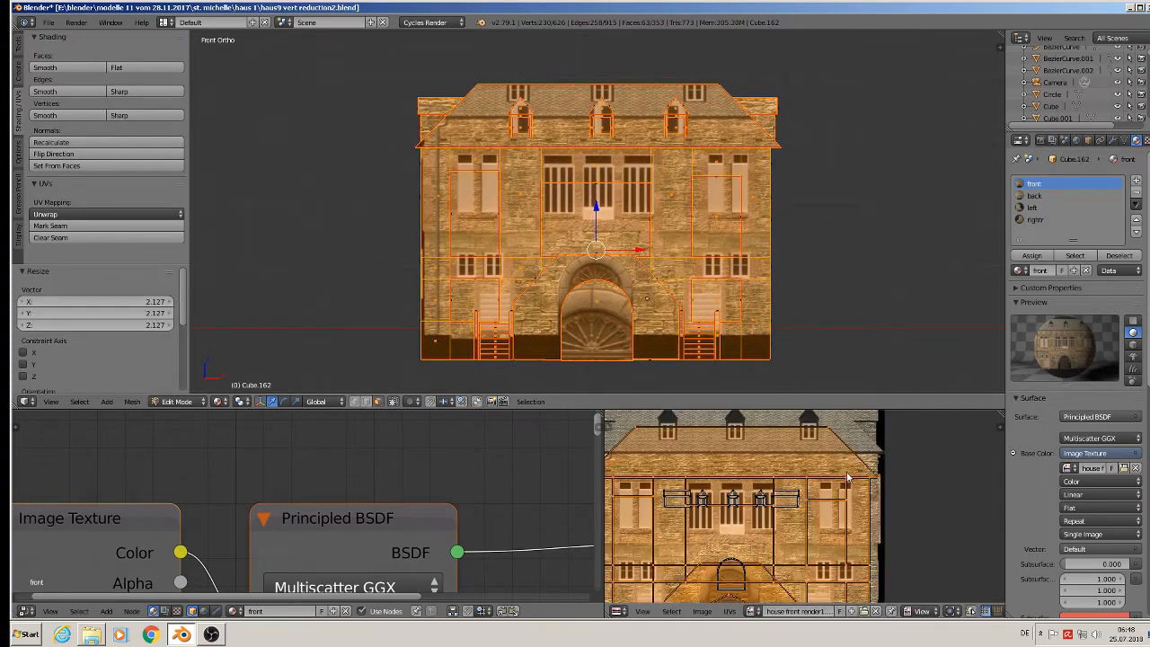
Enlarge the UV editor and move the front UVs by about 0.016 in X and 0.082 in Y onto the facade image
drag(788, 413, 788, 195)
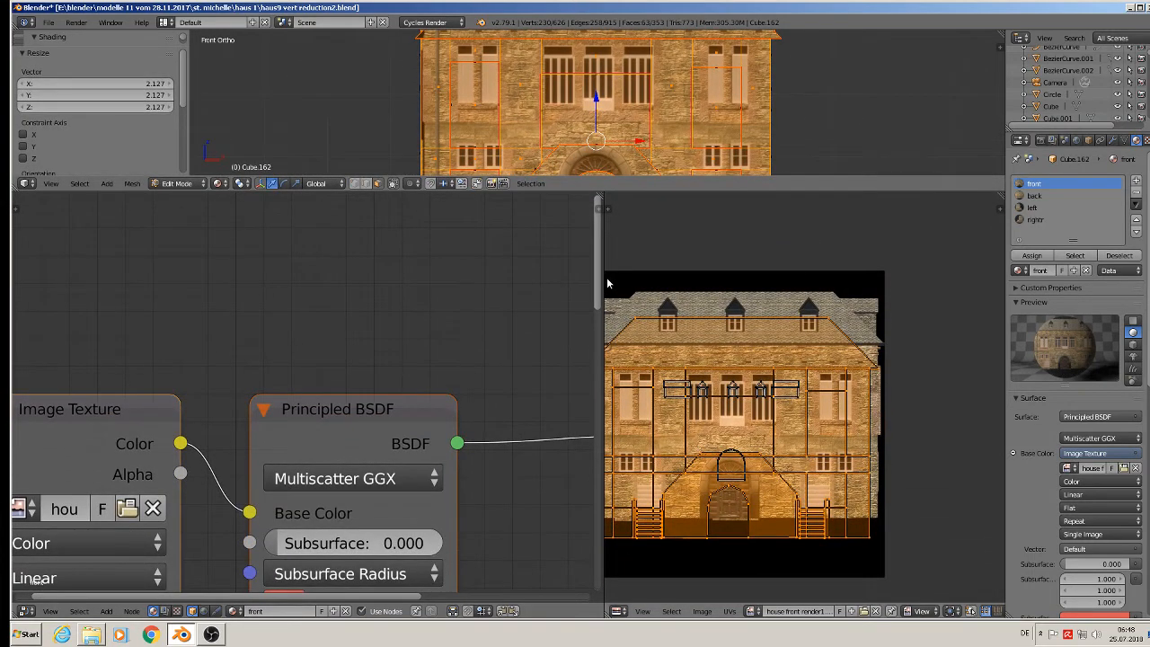
drag(604, 276, 461, 276)
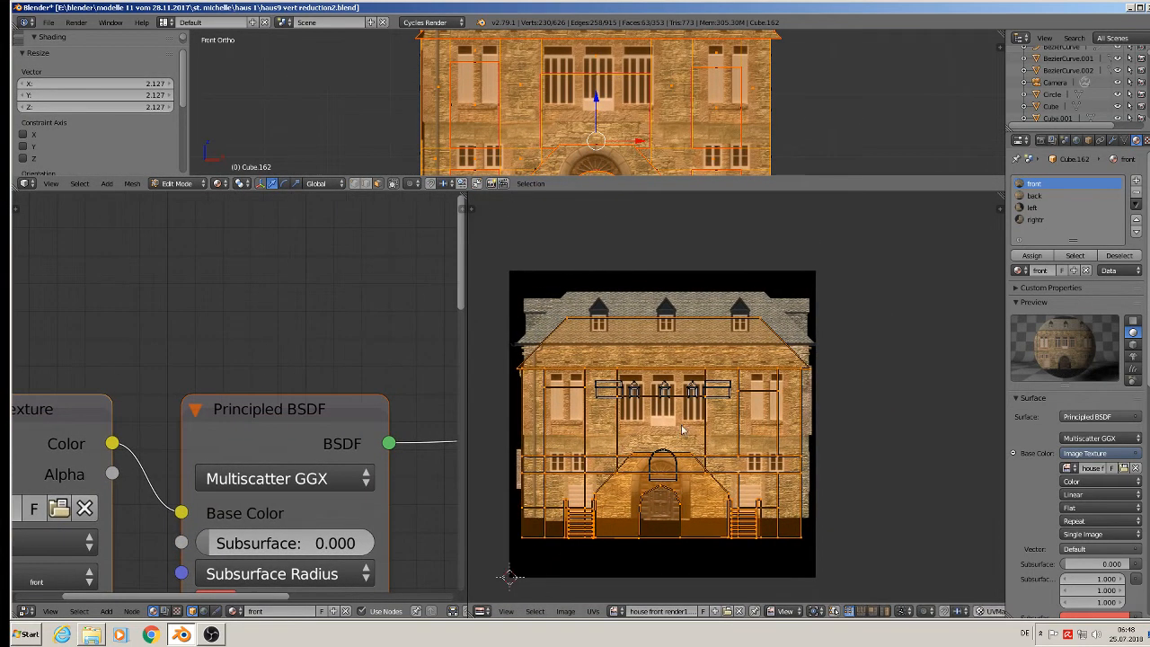
key(g)
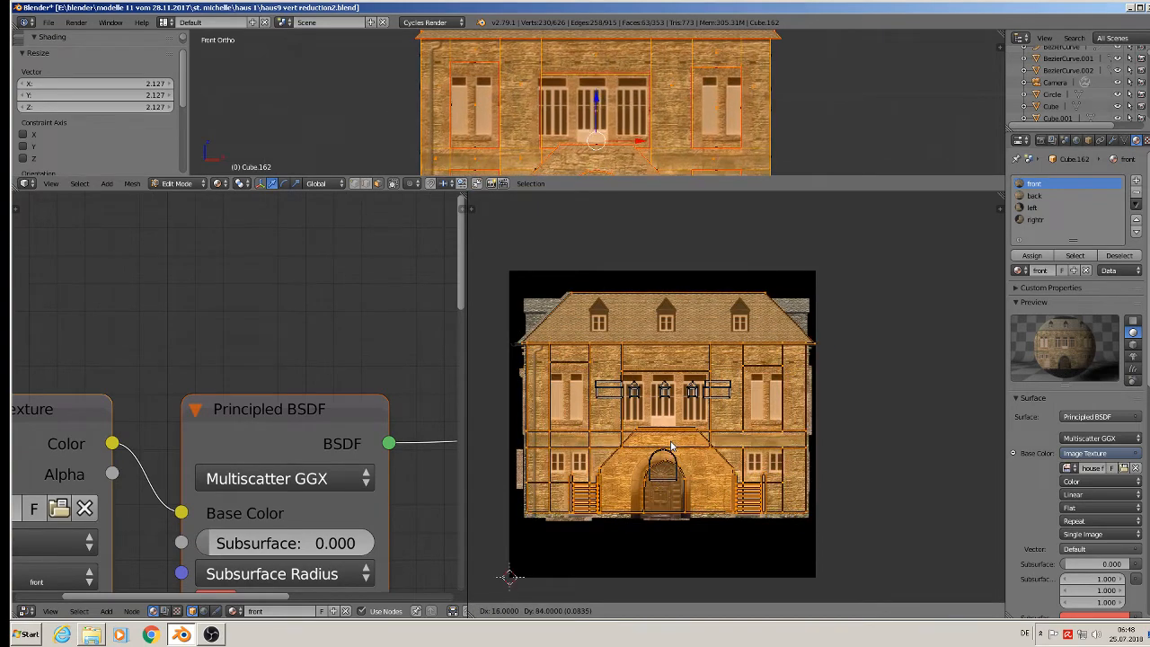
click(671, 446)
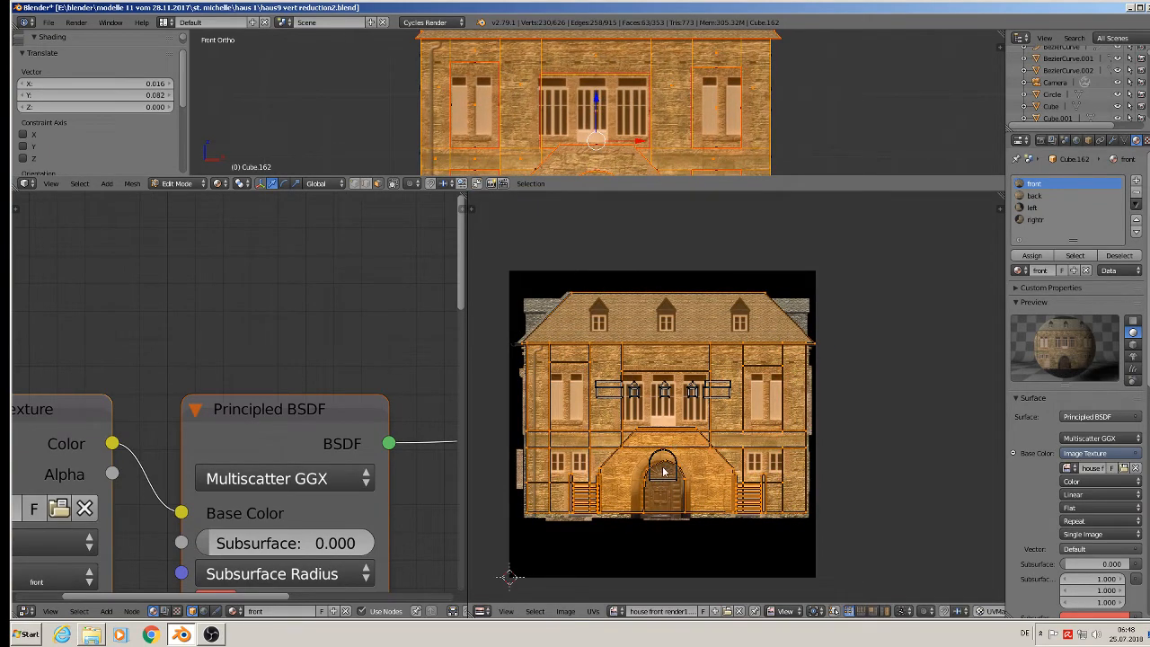
scroll(626, 80, down, 5)
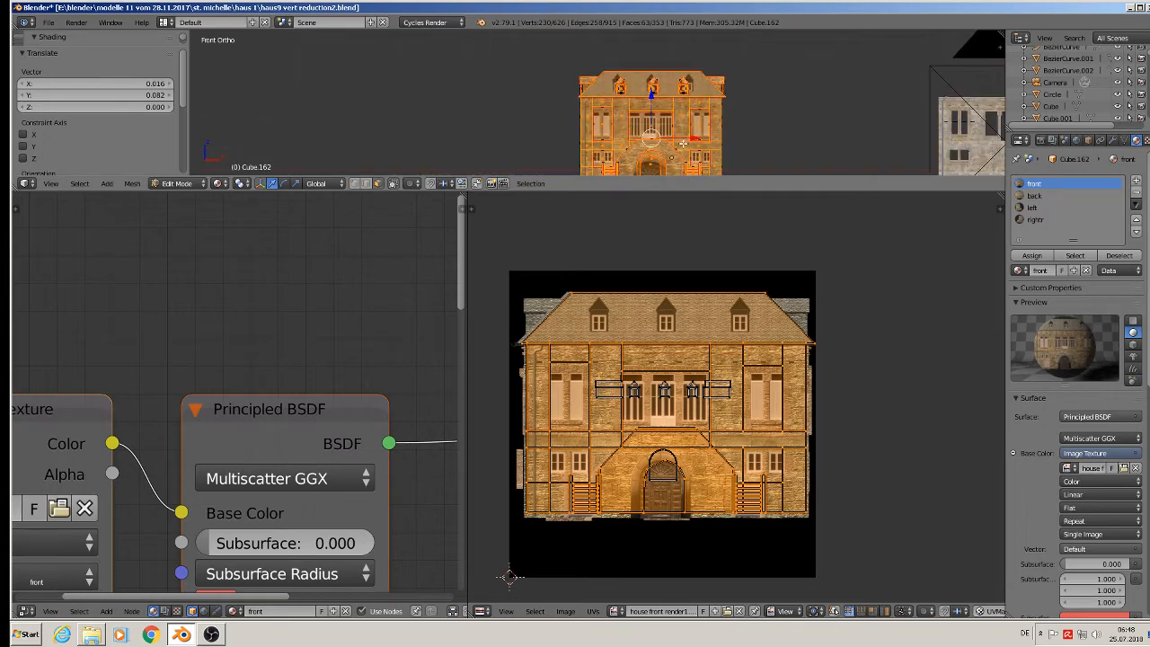
scroll(689, 469, up, 1)
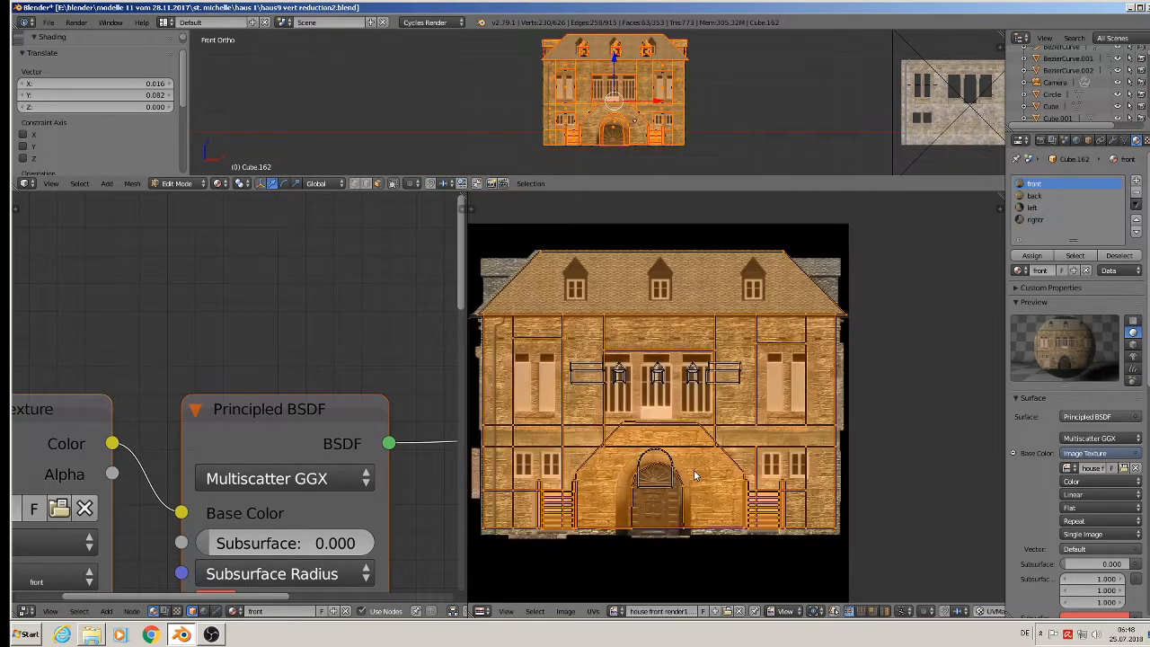
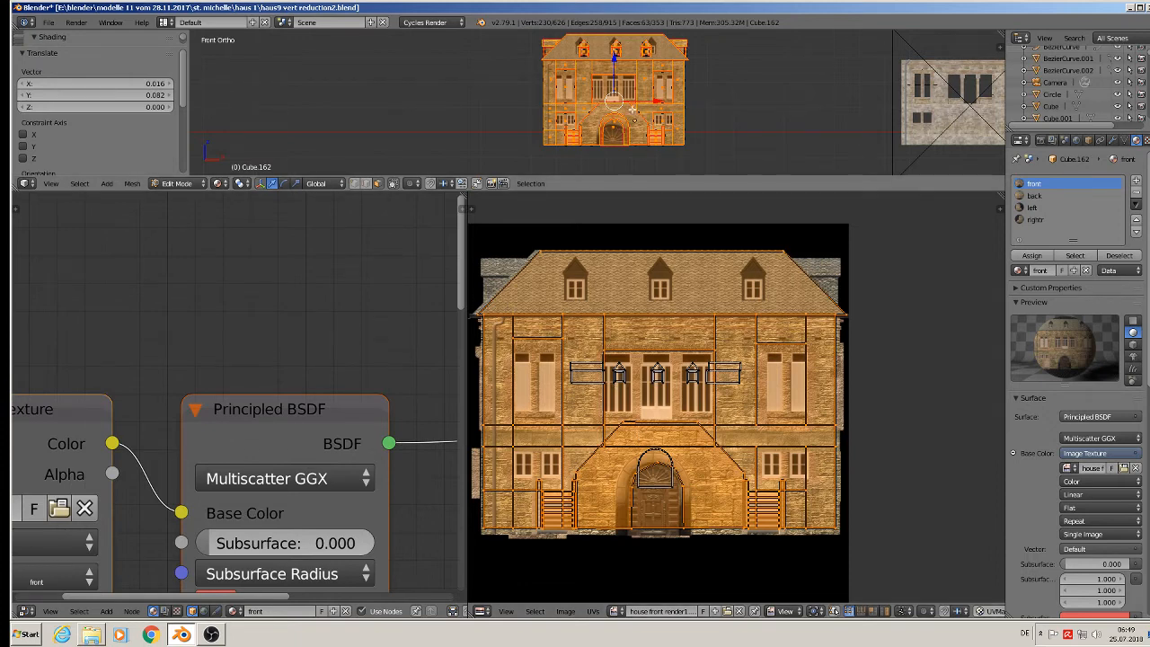
Project the selected faces from the front view again and scale all their UVs by about 5.273
key(u)
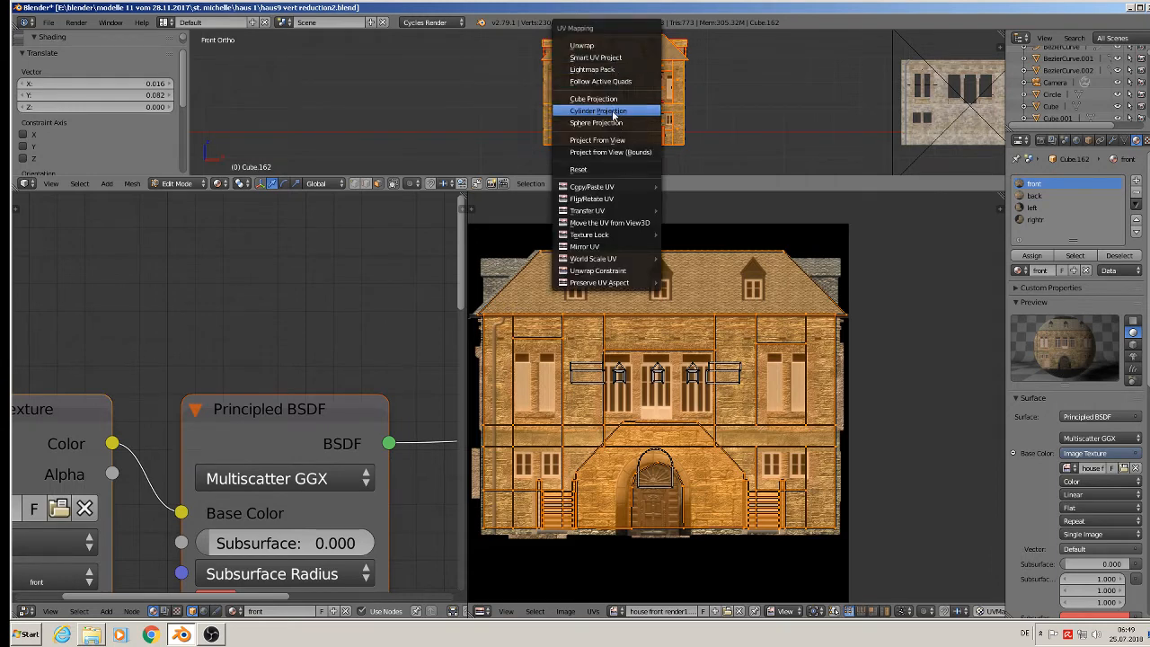
click(614, 141)
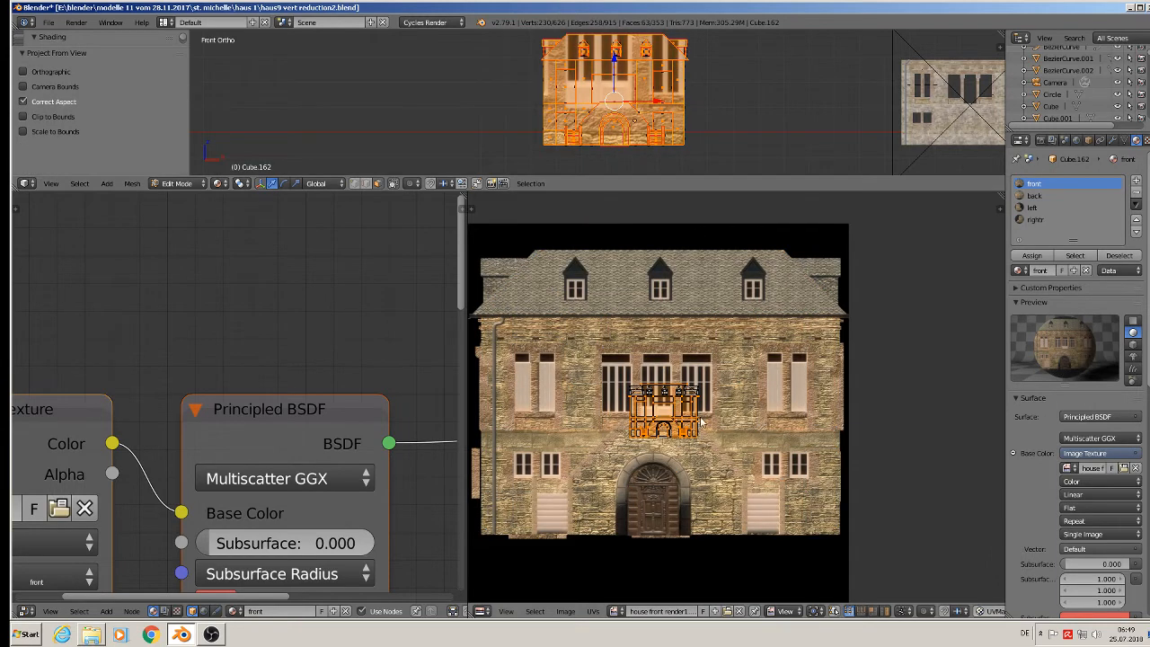
key(a)
key(a)
key(s)
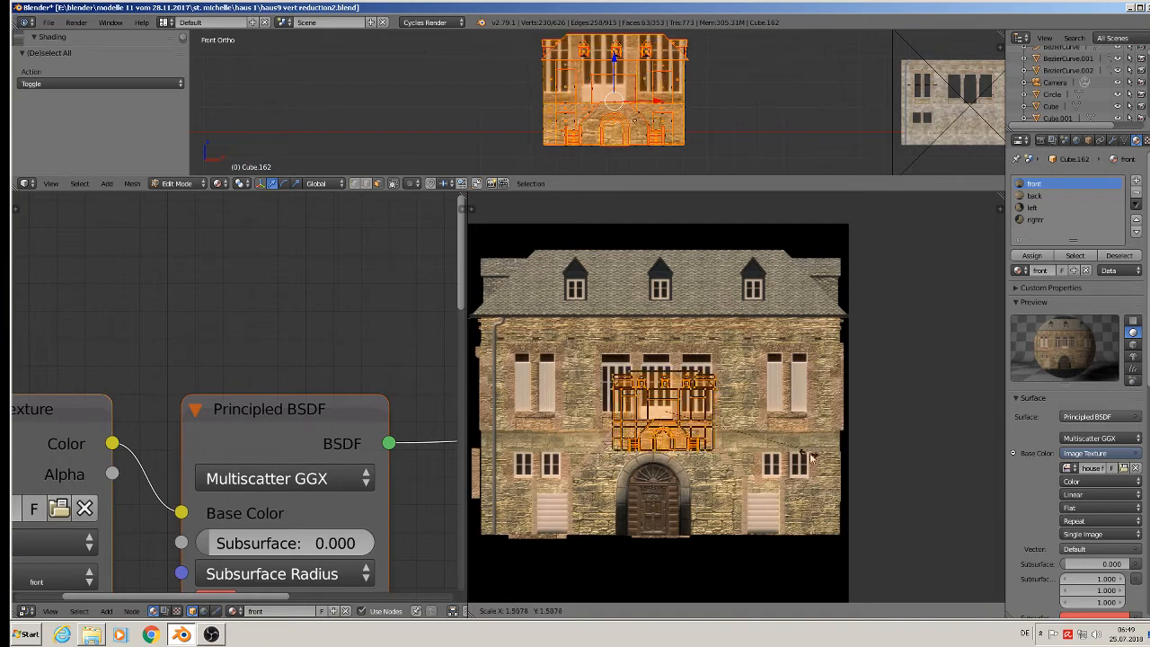
click(567, 297)
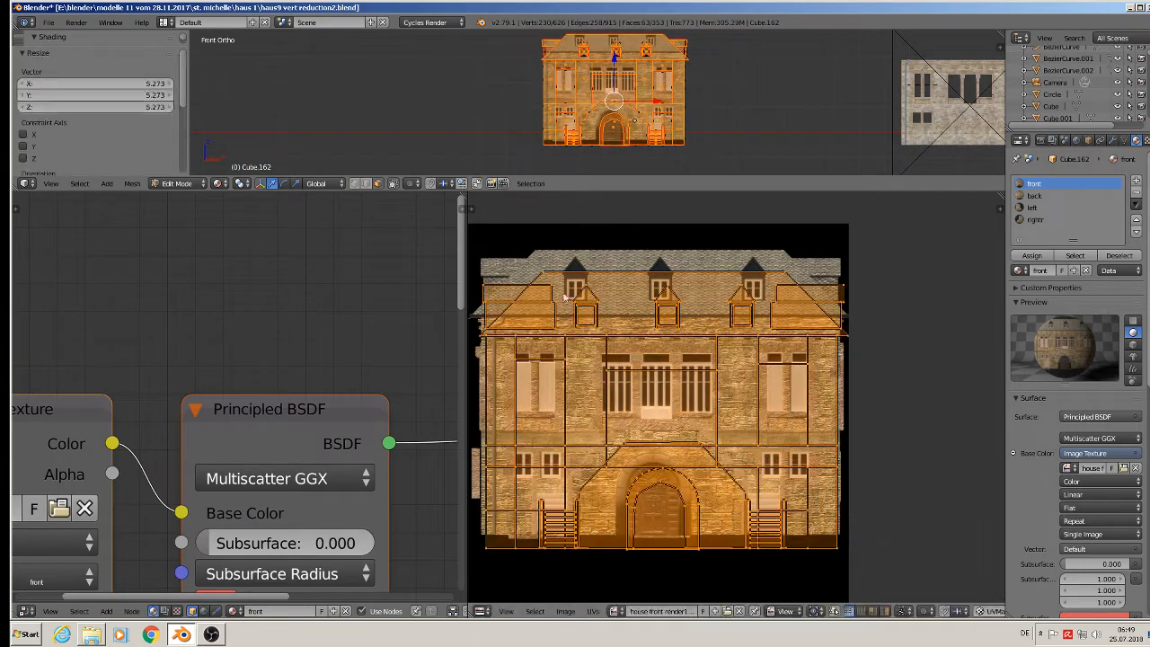
Hide the selected faces, reveal the whole house mesh again and project all of its faces from the front view
key(h)
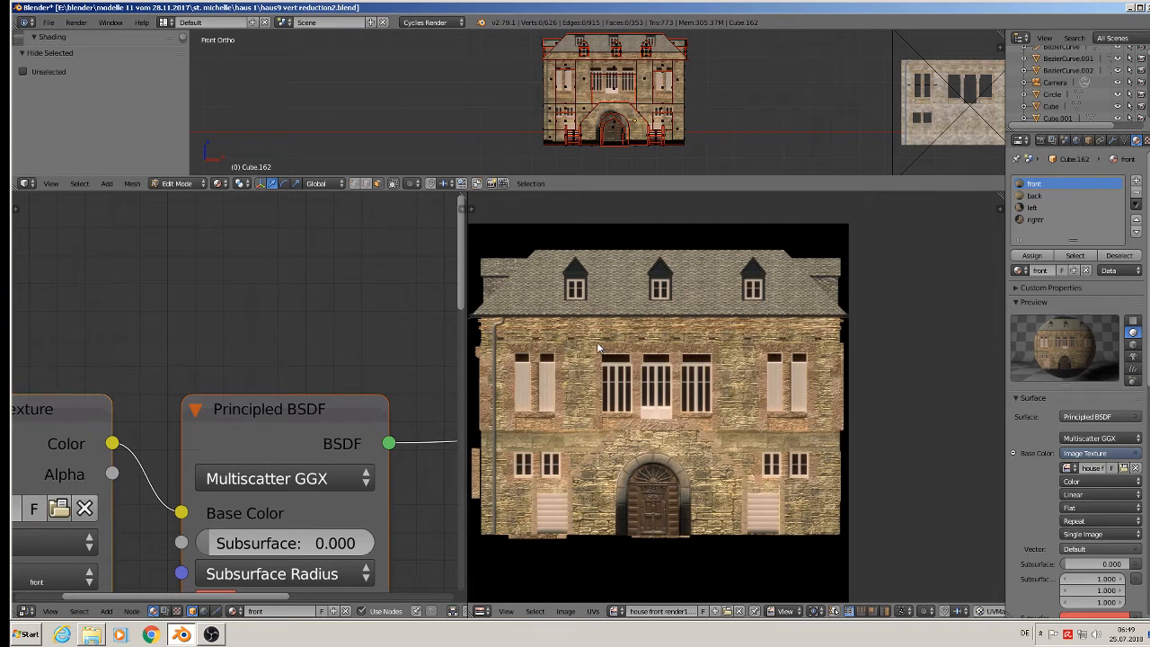
key(alt+h)
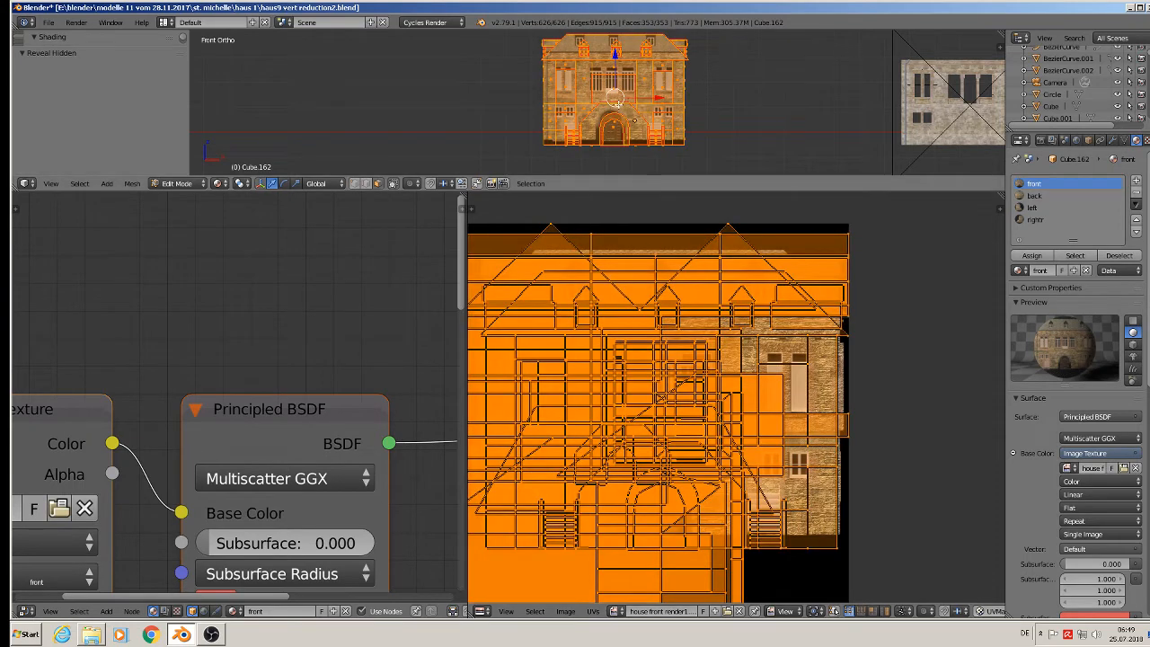
key(u)
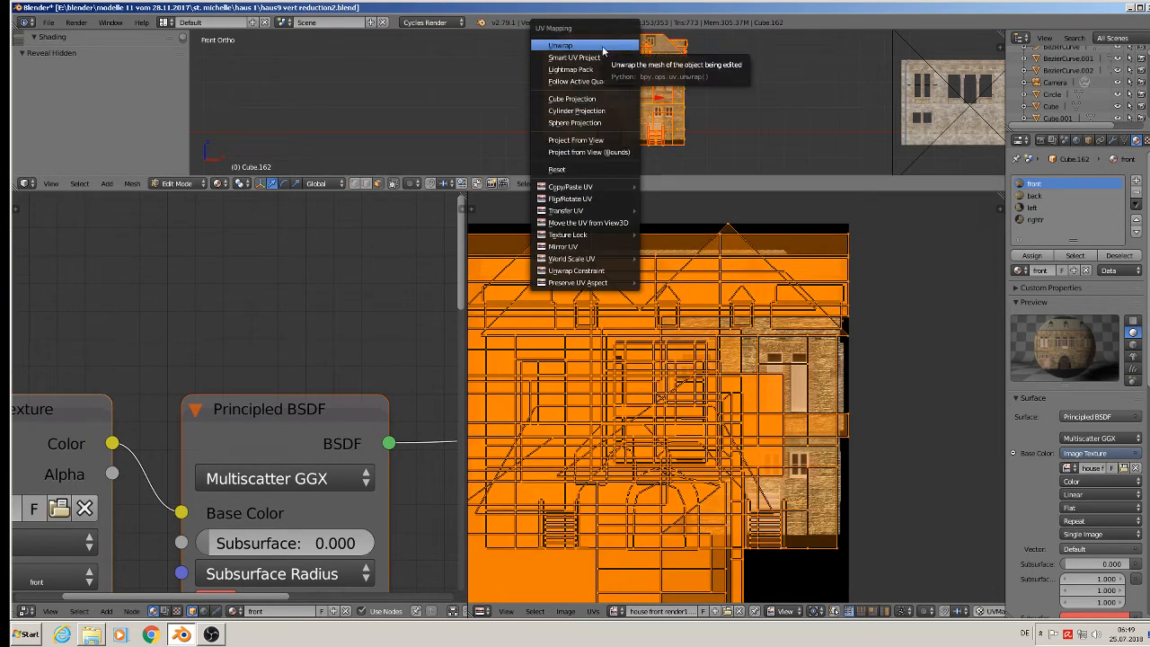
click(616, 141)
Fit the UVs to the facade image: scale by about 4.92, move by about -0.009 in X and 0.051 in Y, and scale by 1.072
key(s)
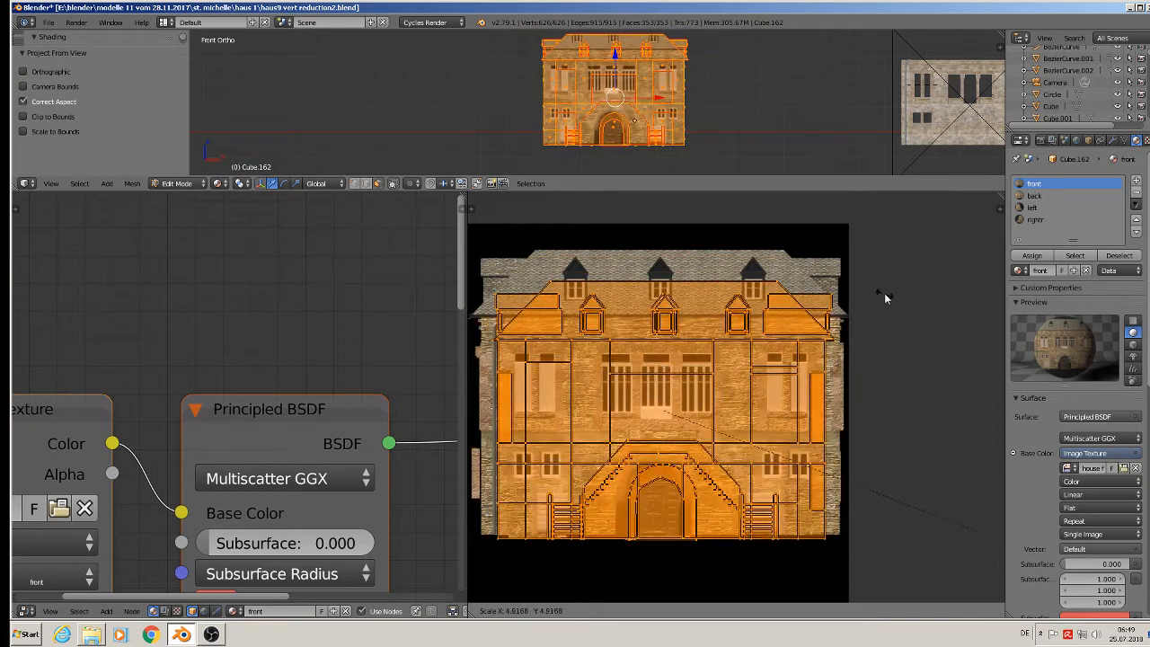
click(885, 296)
key(g)
click(866, 298)
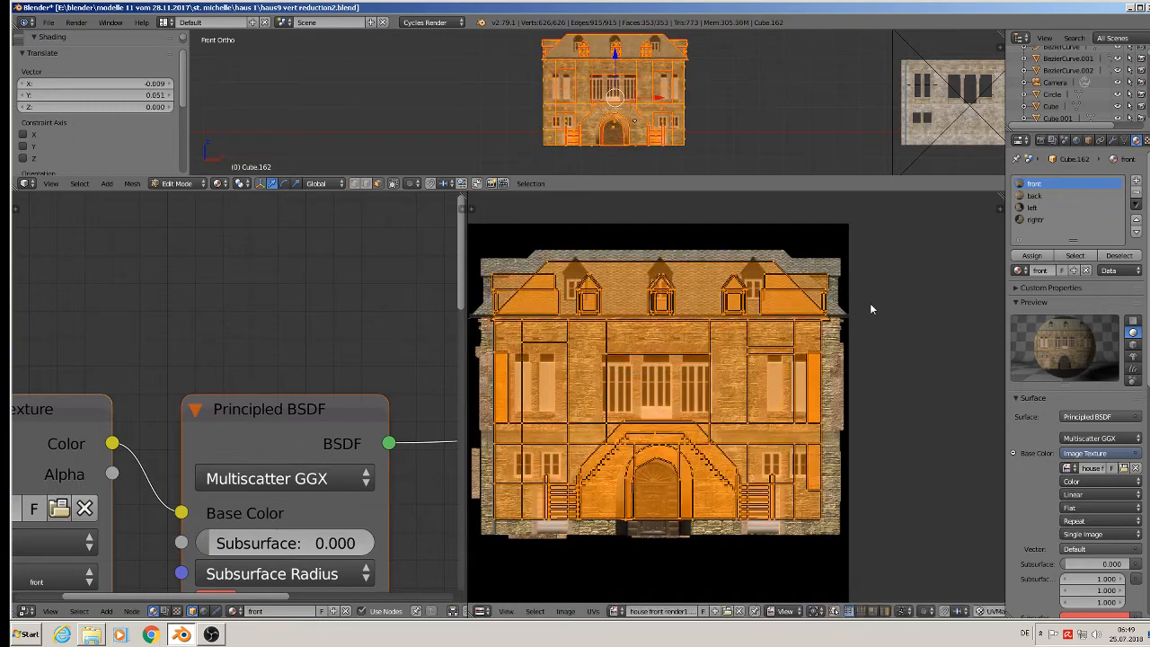
key(s)
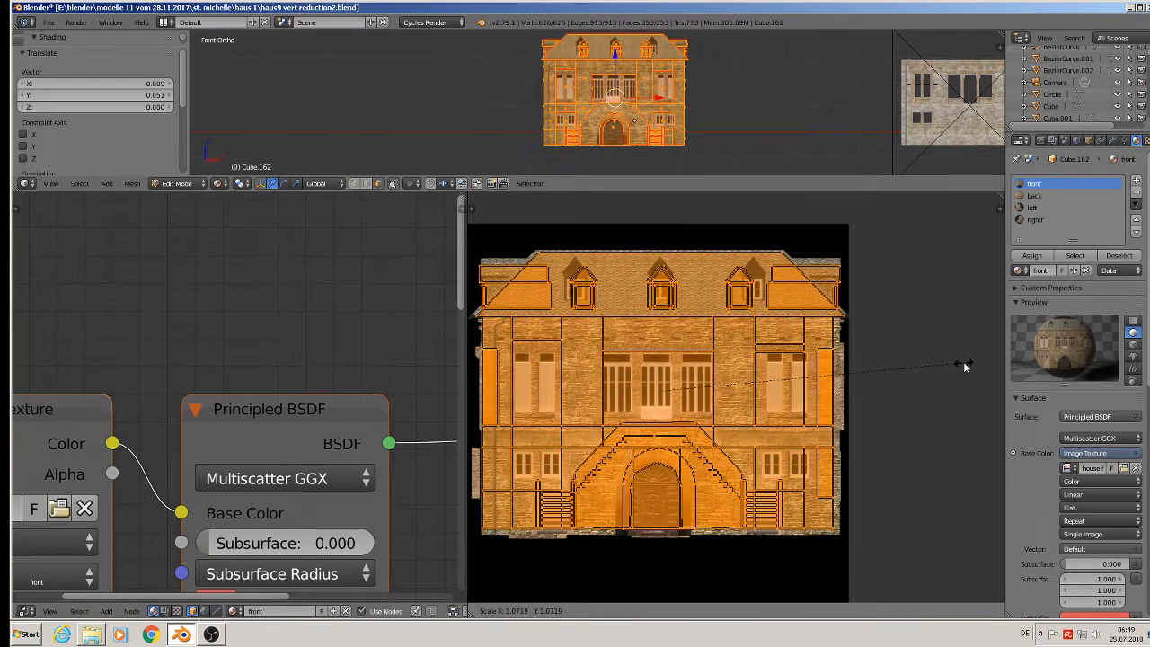
click(964, 367)
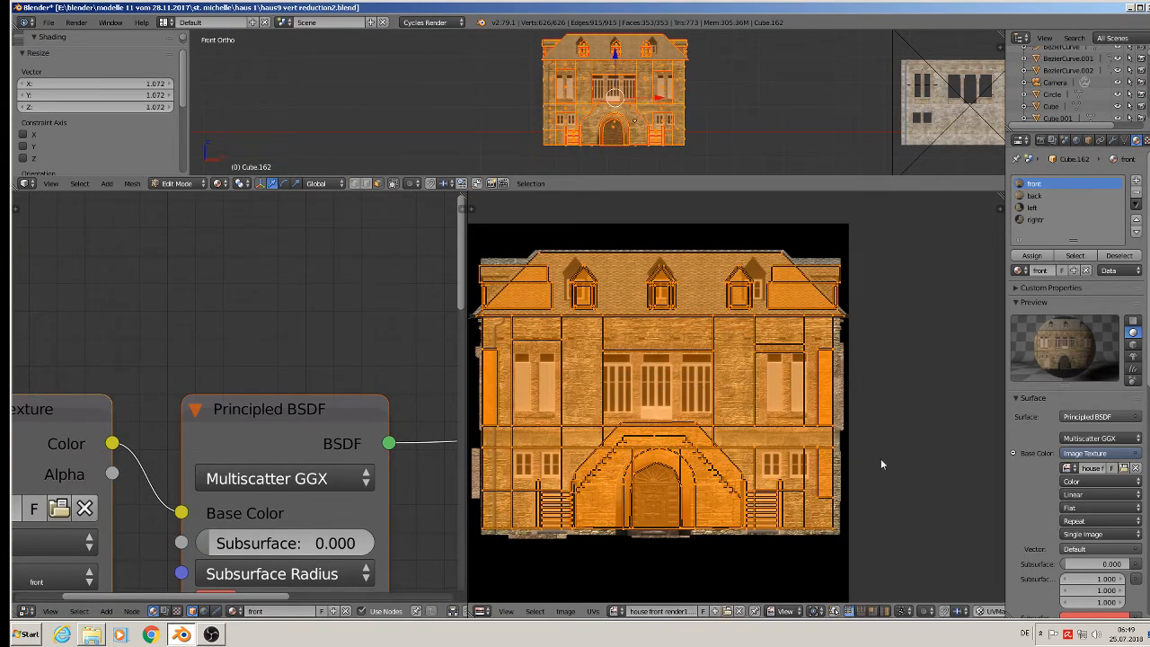
Check the front texture's alignment on the house and in the UV layout, and return to Object Mode
scroll(640, 134, up, 4)
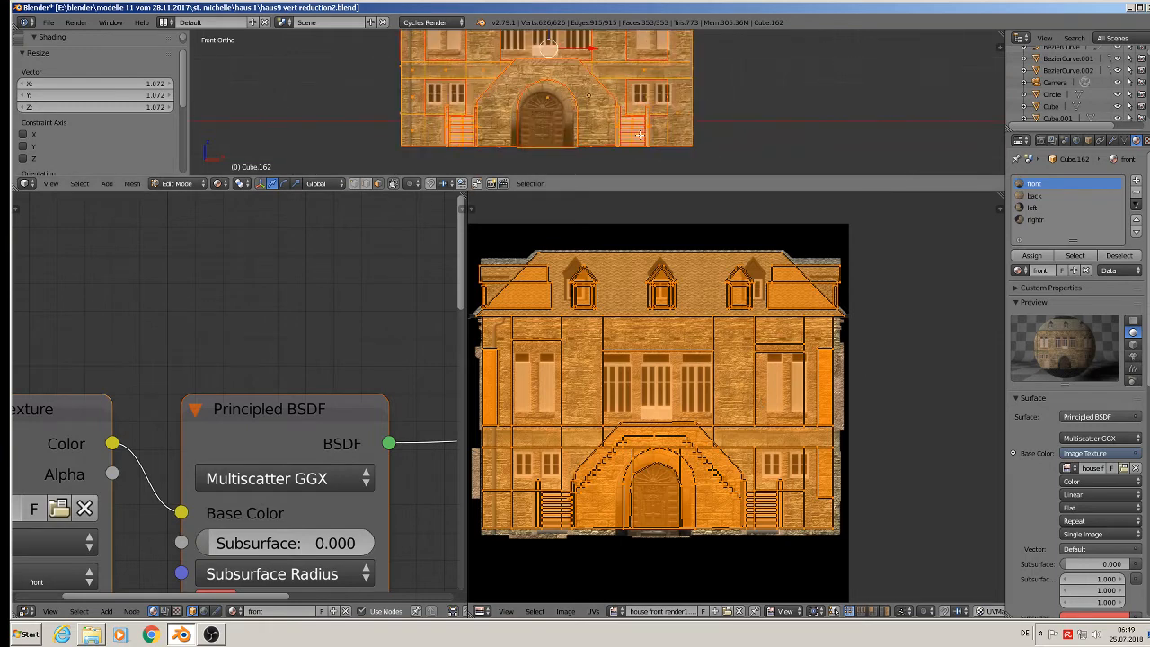
scroll(636, 134, down, 2)
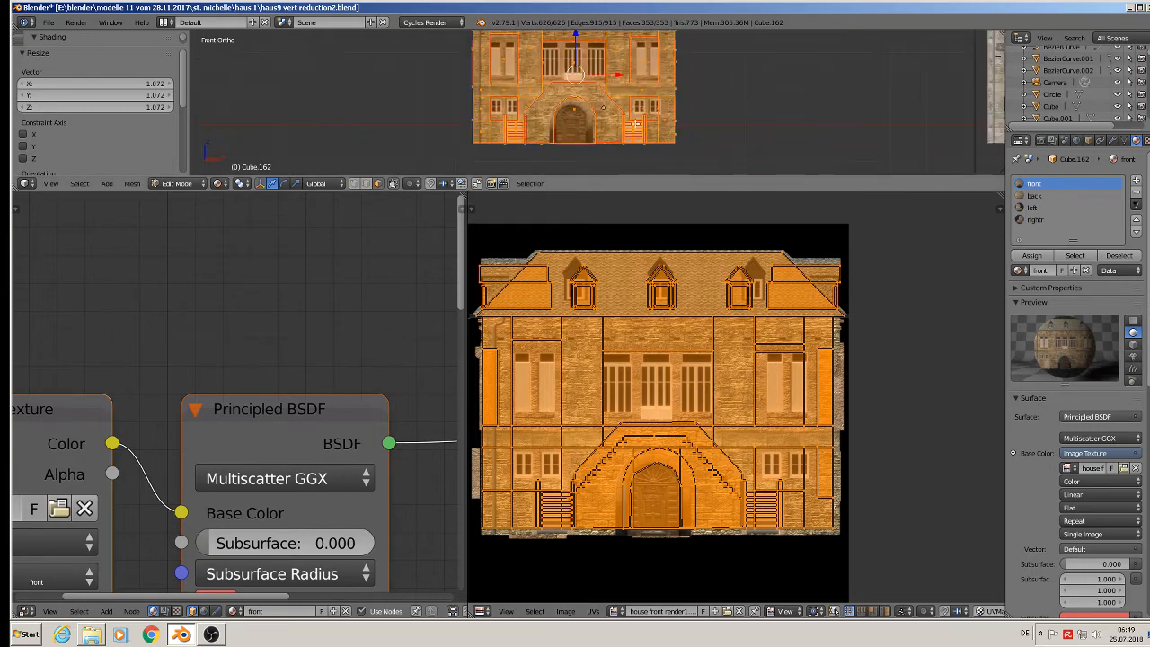
shift+middle_drag(636, 123, 660, 50)
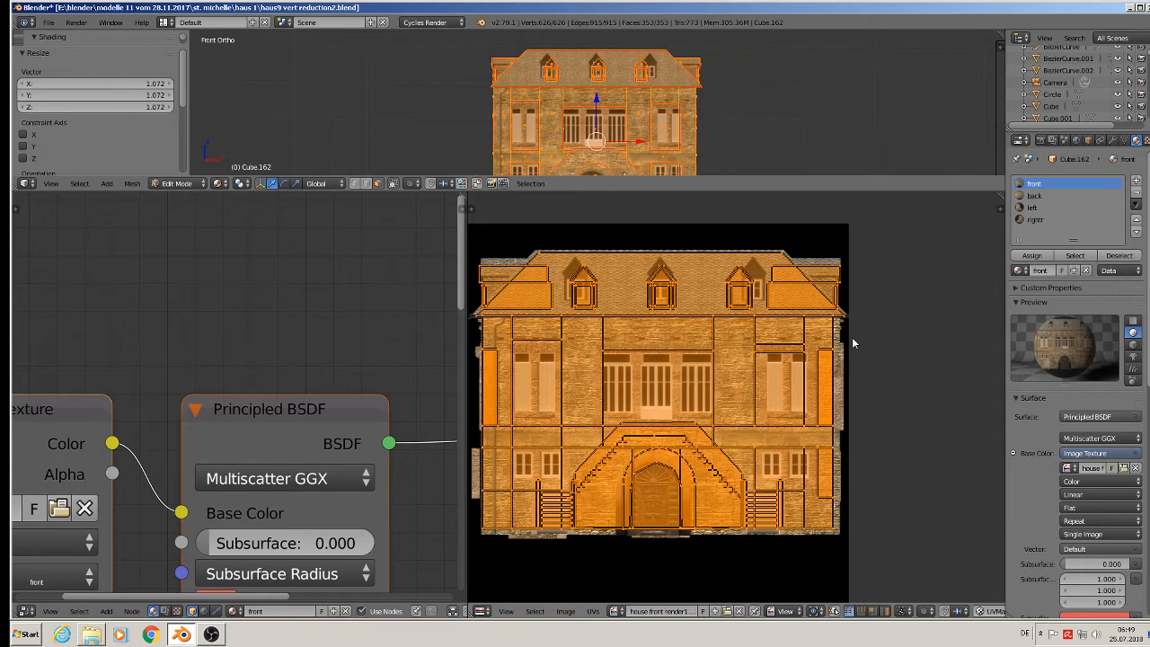
scroll(674, 451, up, 1)
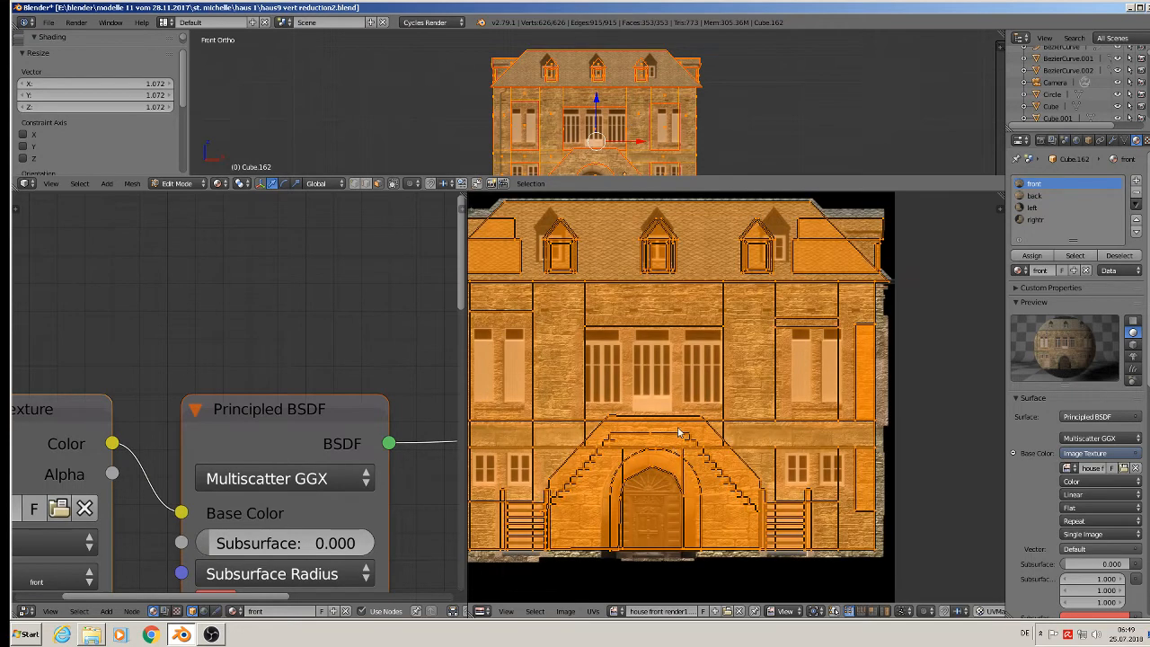
scroll(691, 363, up, 1)
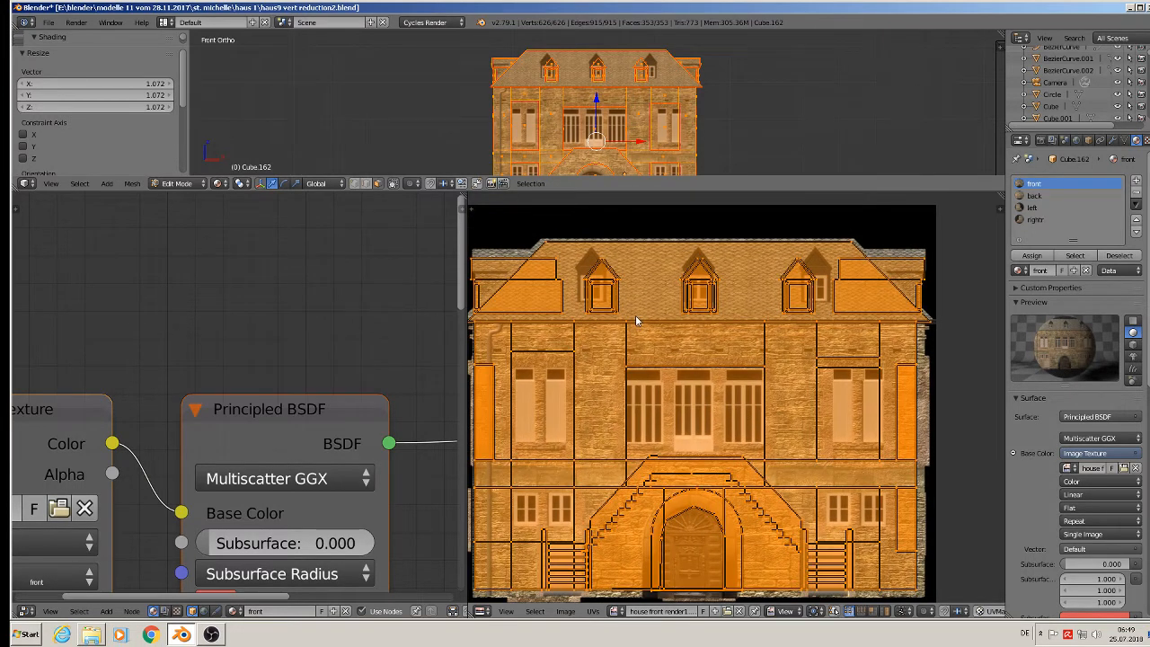
key(Tab)
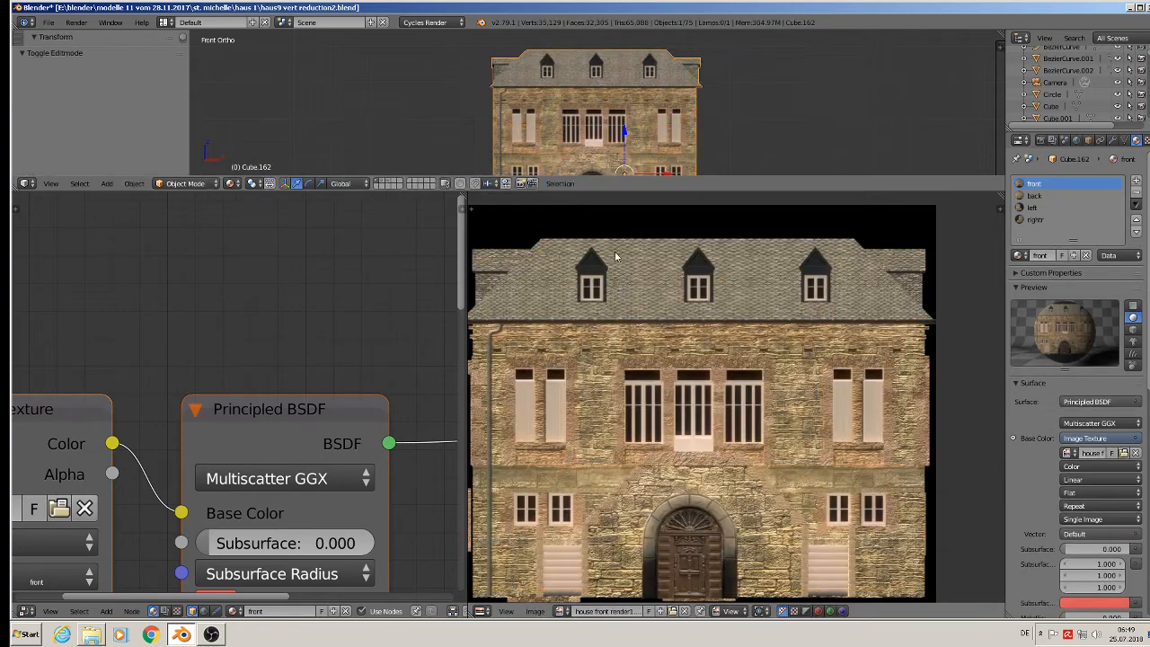
Move the left front dormer's UVs onto the matching dormer in the facade image, by about -0.020 in X and 0.020 in Y
mouse_move(567, 151)
middle_down()
mouse_move(598, 126)
mouse_move(504, 83)
mouse_move(552, 159)
middle_up()
mouse_move(584, 74)
middle_down()
mouse_move(549, 79)
mouse_move(591, 76)
middle_up()
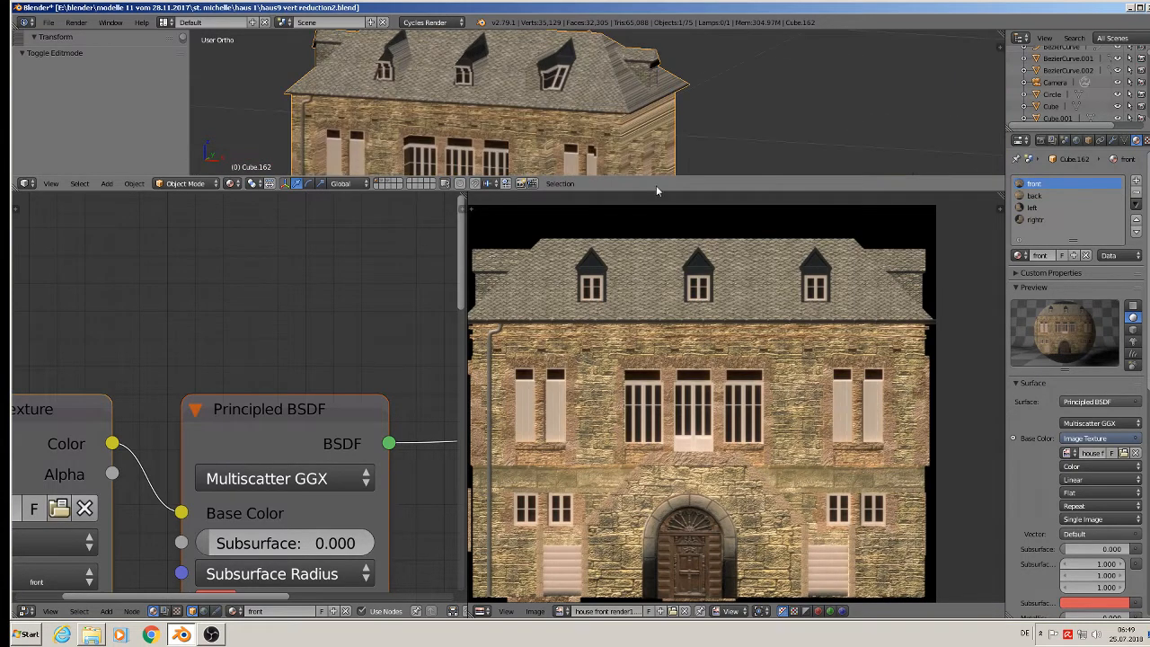
key(Tab)
key(a)
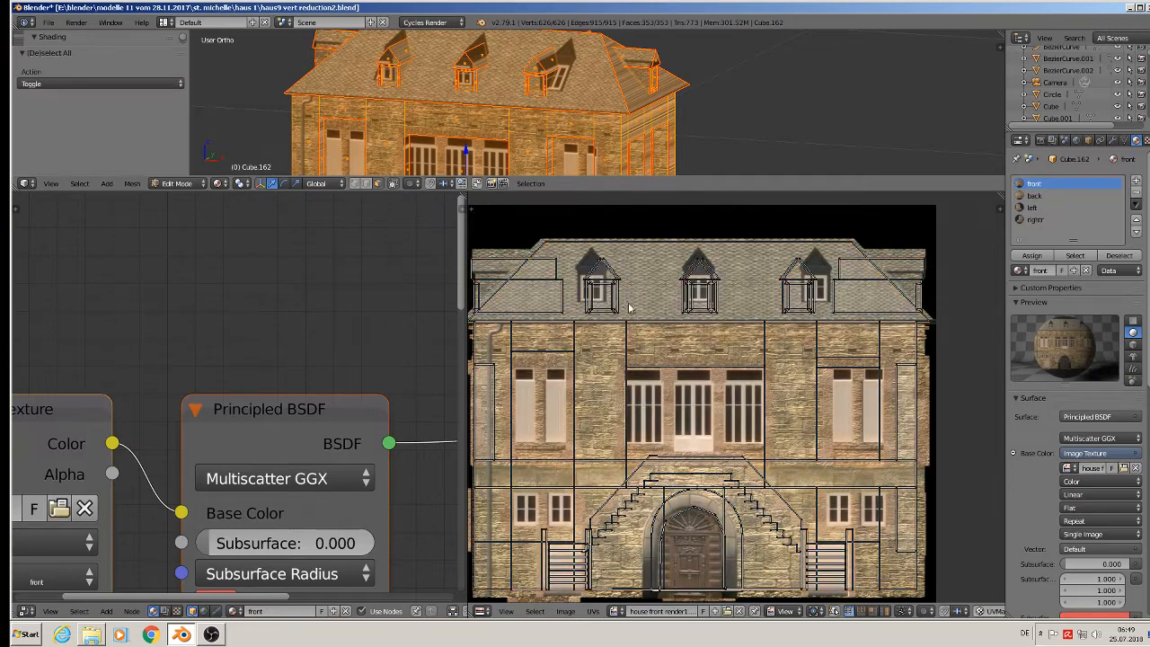
key(b)
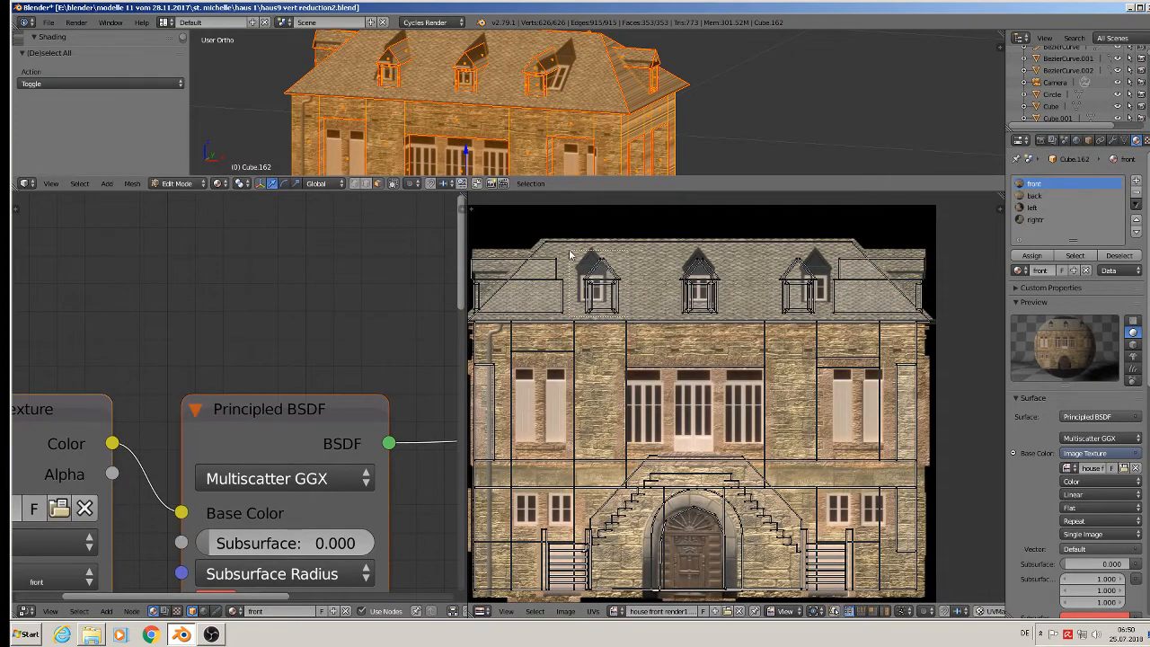
drag(578, 252, 622, 315)
scroll(604, 275, up, 3)
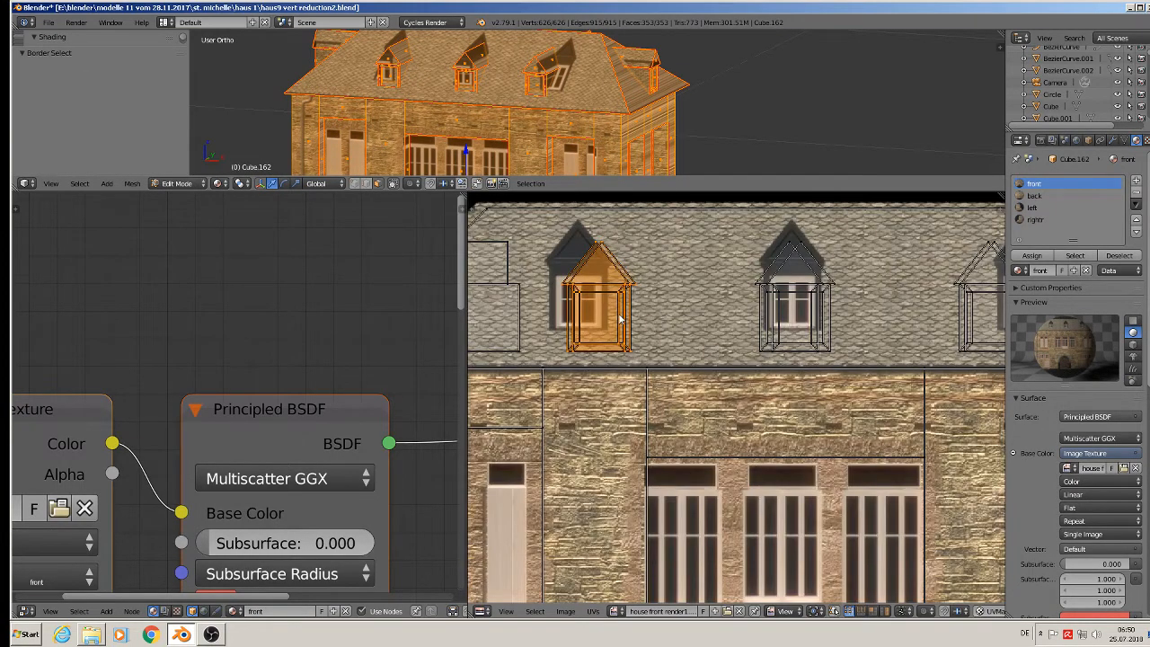
key(g)
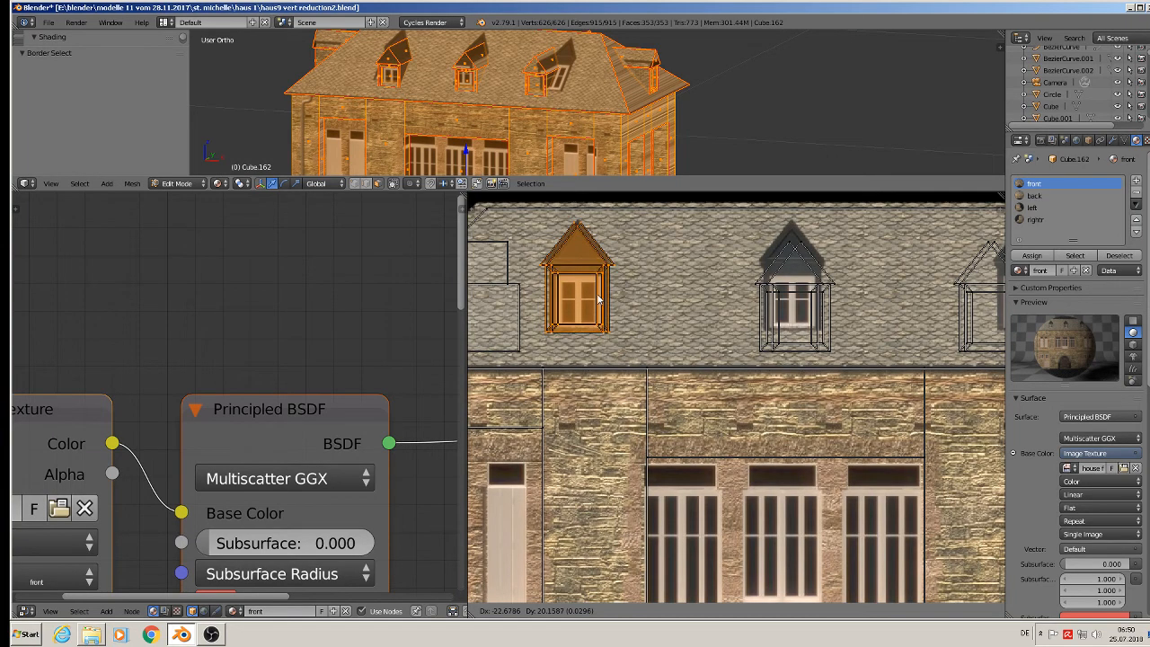
click(601, 300)
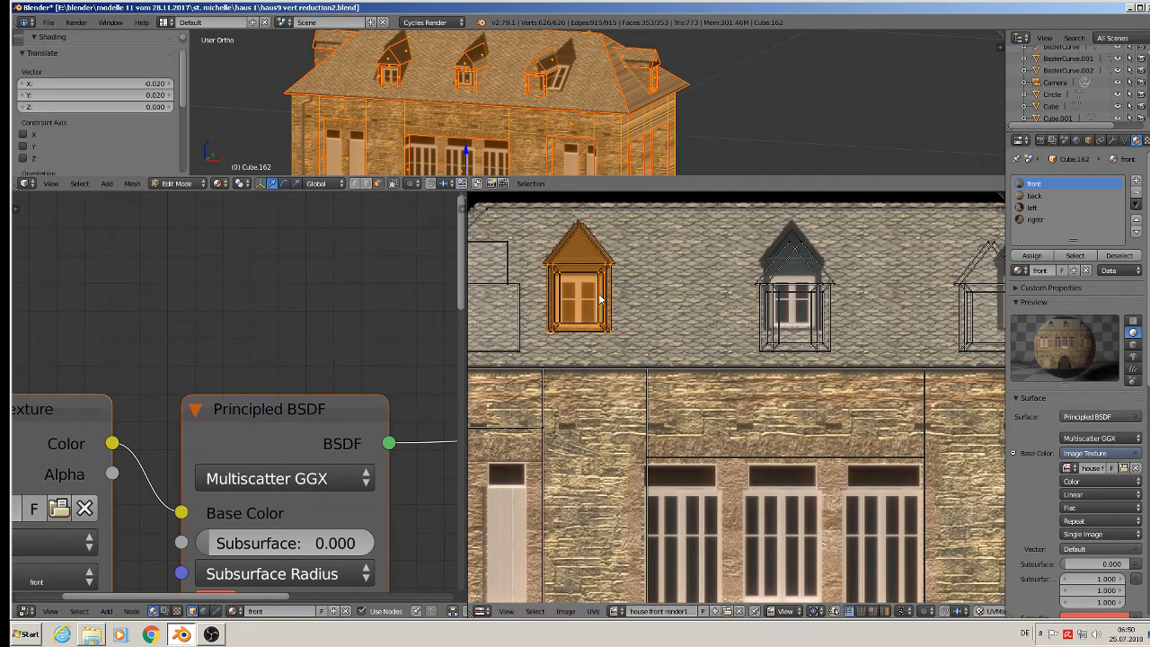
Move the middle dormer's UVs onto its window in the facade image, by about -0.005 in X and 0.020 in Y
scroll(647, 293, down, 3)
key(a)
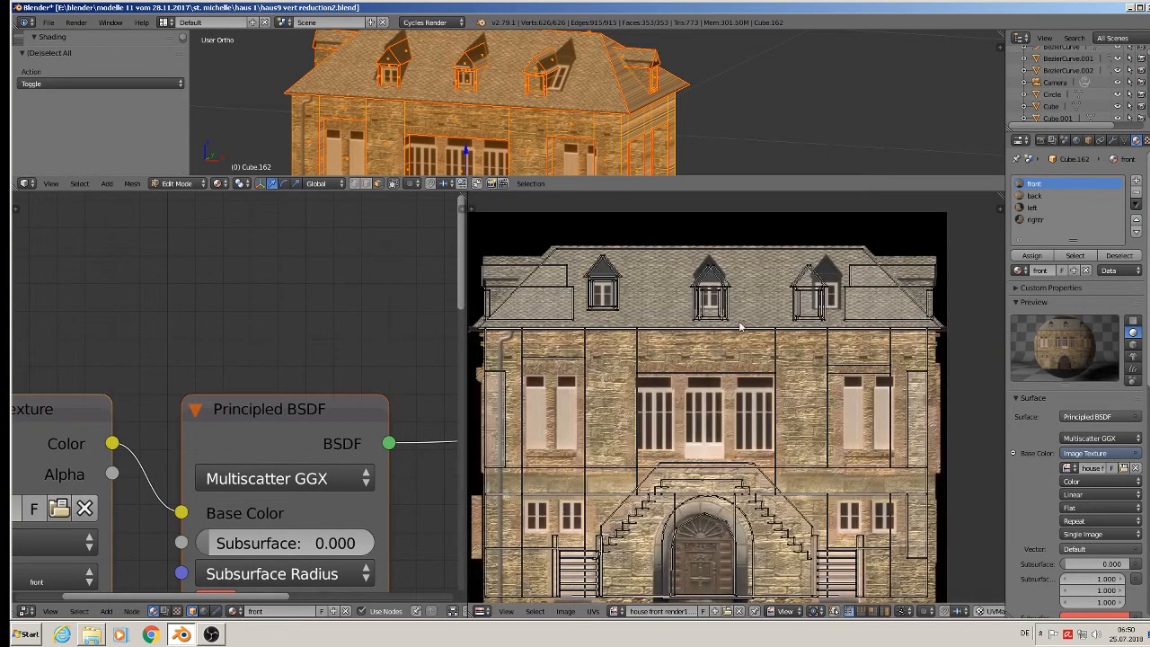
key(b)
drag(740, 326, 683, 262)
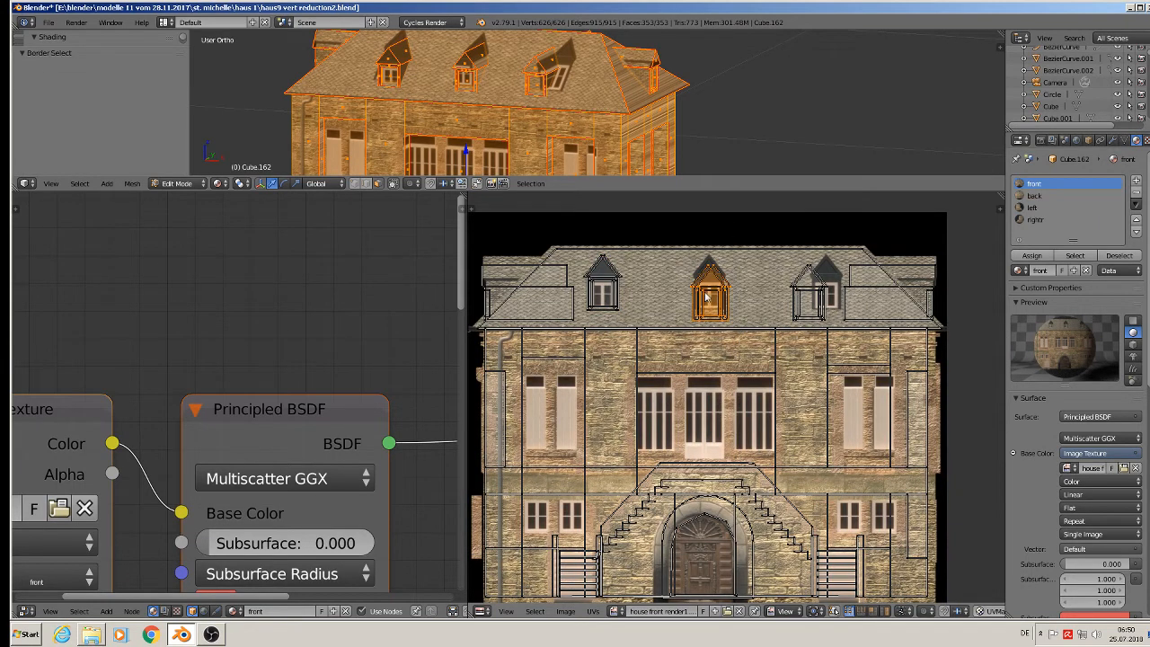
key(g)
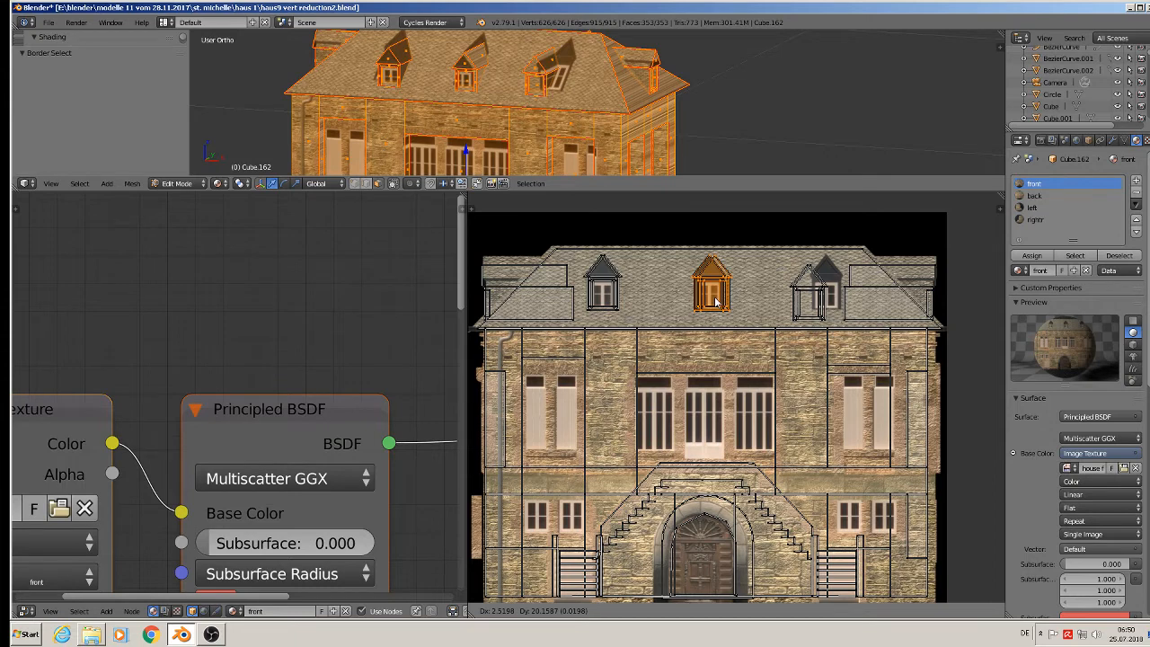
click(711, 302)
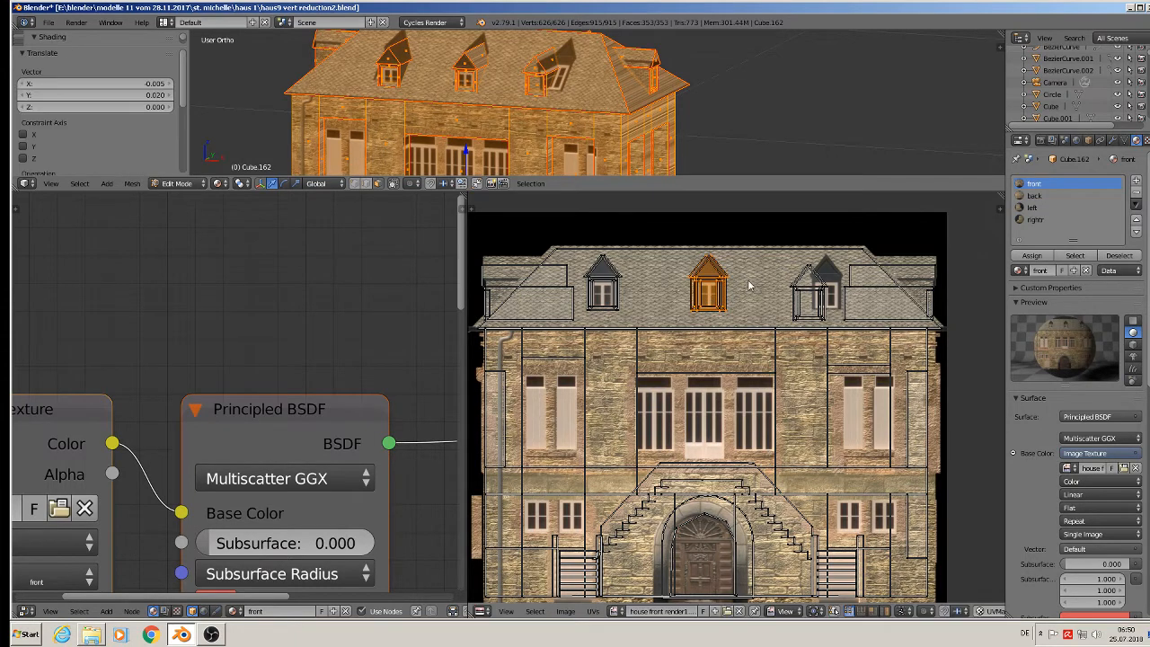
Move the right dormer's UVs onto its window in the facade image, by about 0.036 in X and 0.023 in Y
middle_drag(750, 286, 707, 286)
key(a)
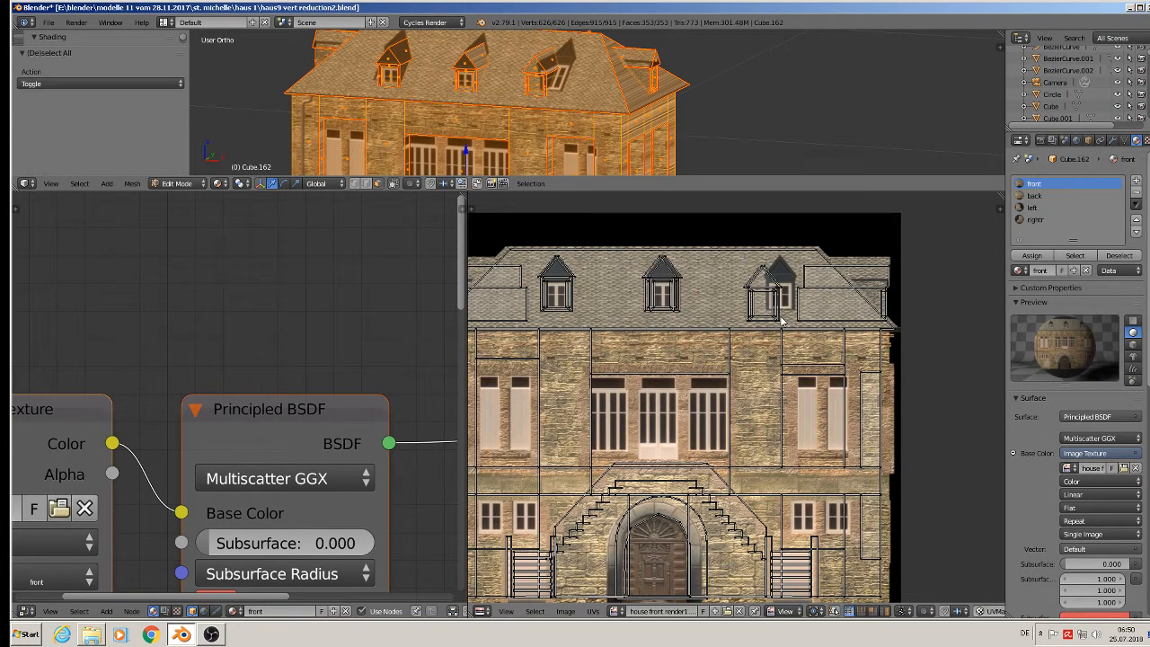
key(b)
mouse_move(781, 325)
mouse_down()
mouse_move(759, 269)
mouse_move(722, 261)
mouse_up()
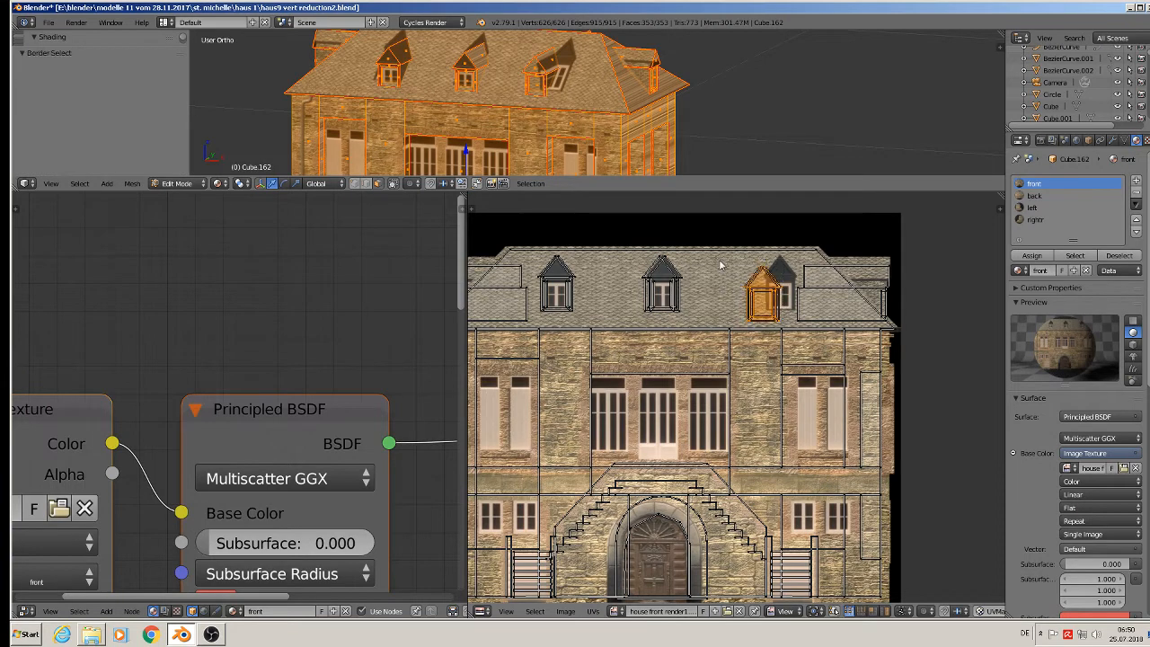
key(g)
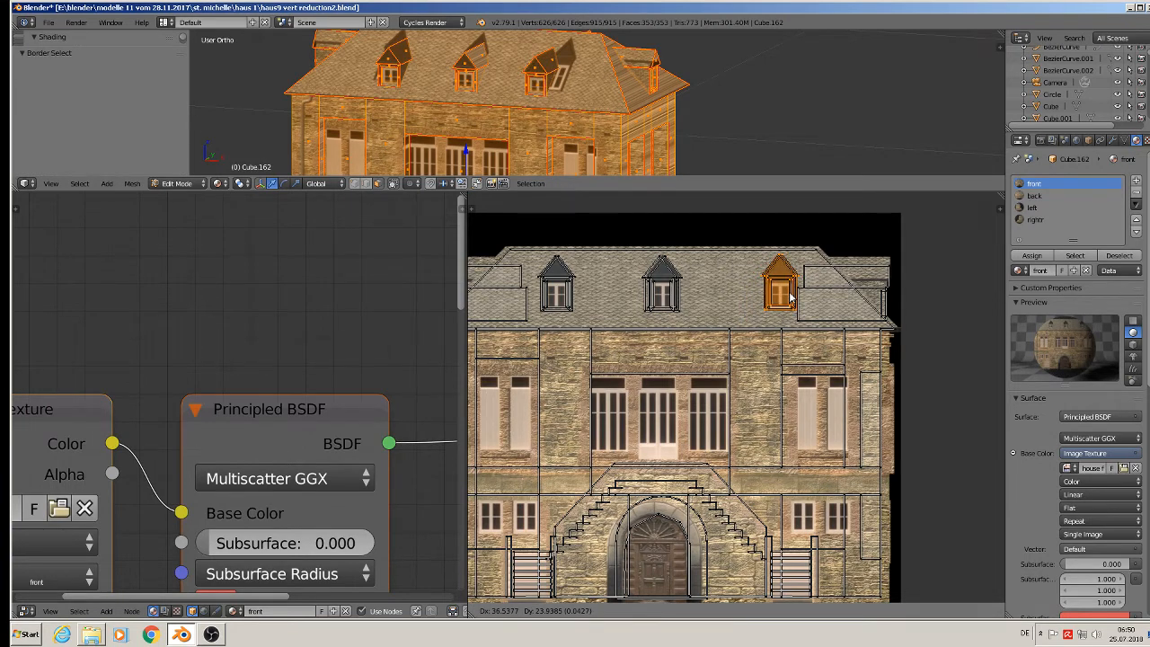
click(791, 297)
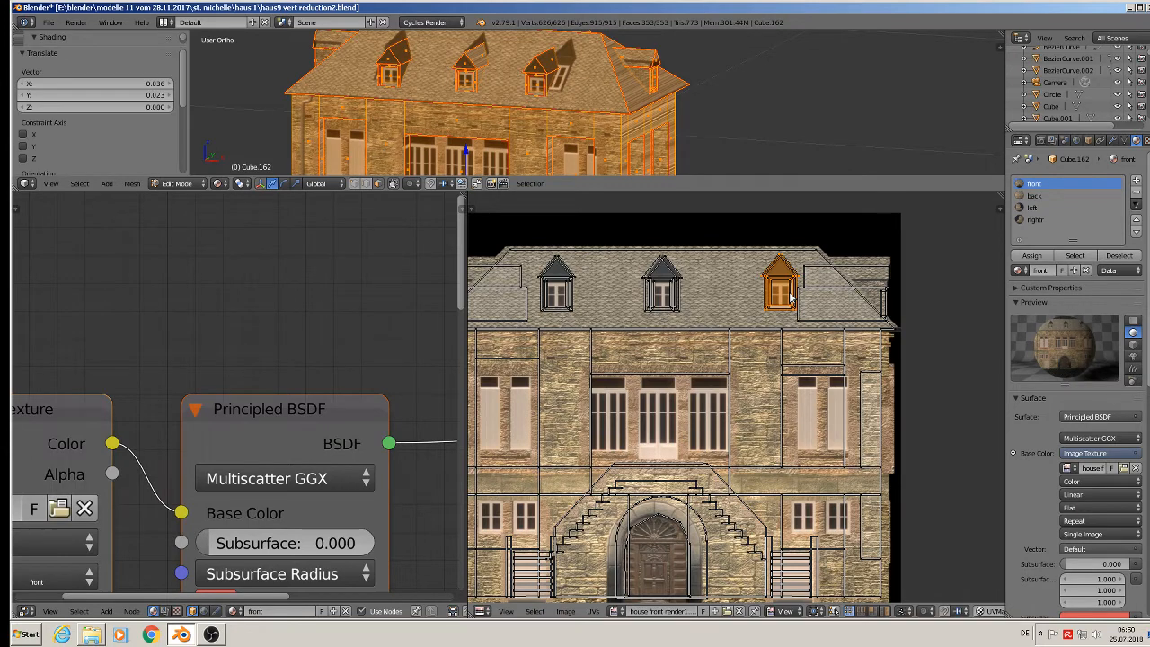
Check the dormer textures on the house in Object Mode and compare the full UV layout with the facade image
key(Tab)
scroll(562, 133, down, 2)
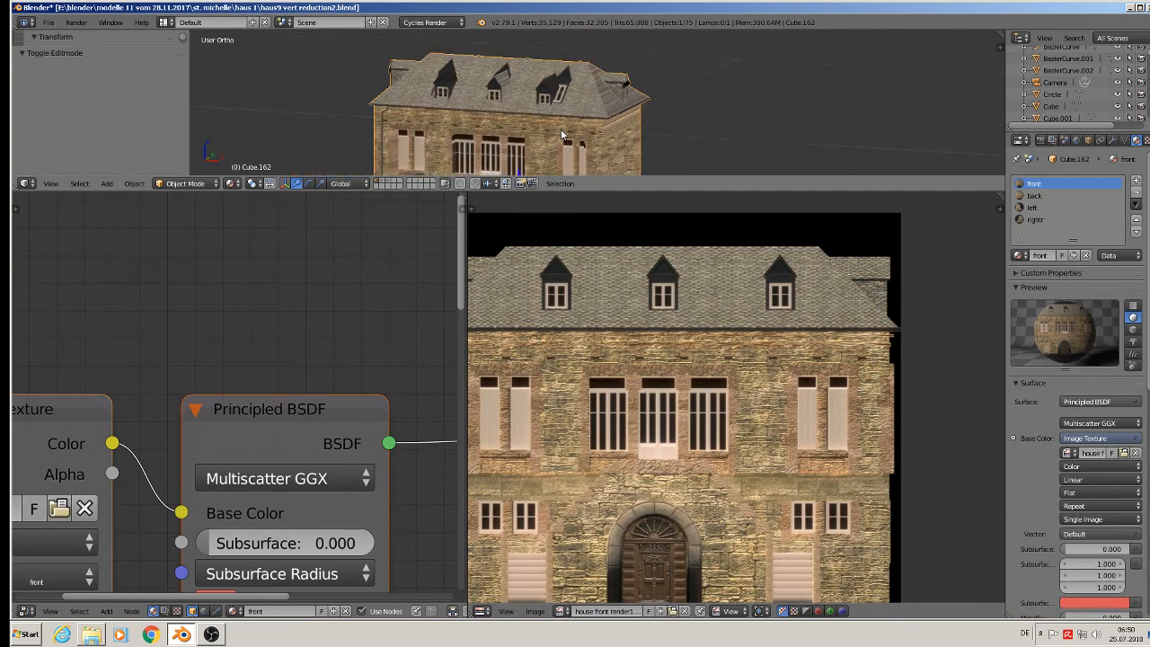
middle_drag(563, 134, 610, 126)
key(KP_Divide)
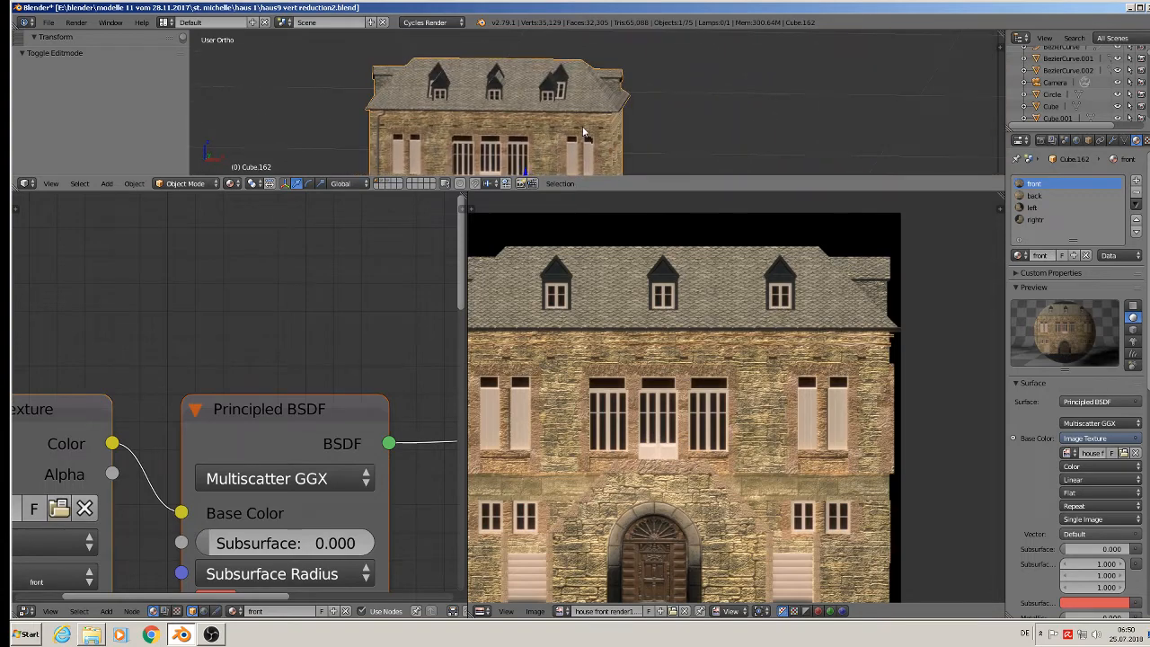
key(Tab)
key(a)
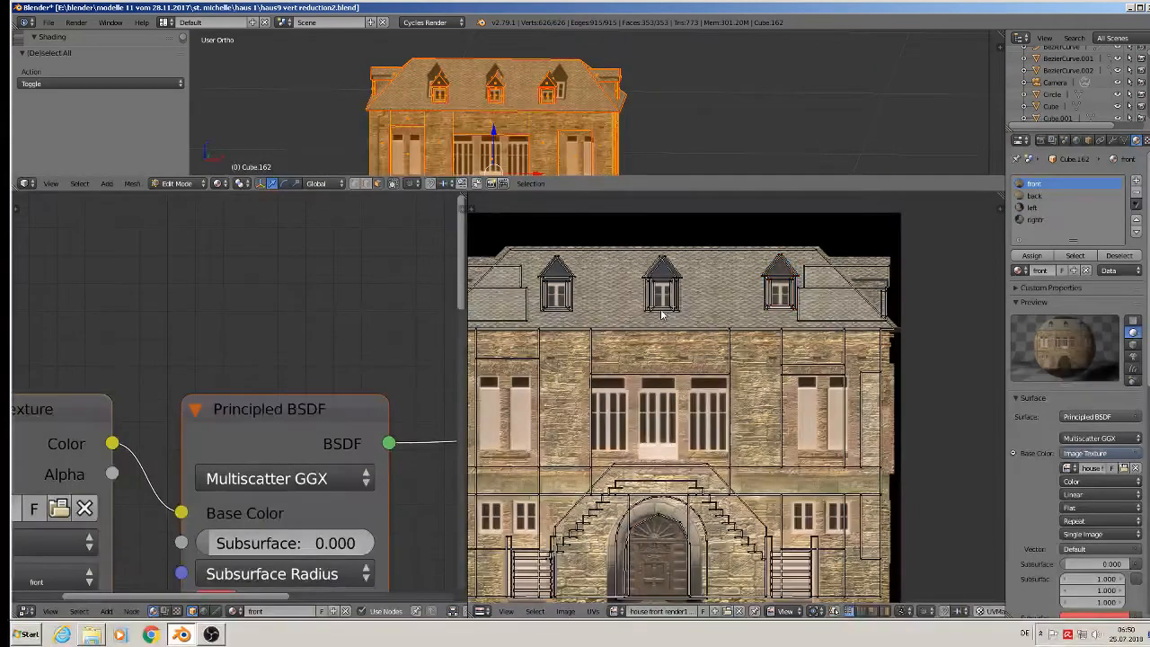
scroll(661, 314, down, 1)
scroll(656, 301, up, 1)
scroll(653, 296, down, 2)
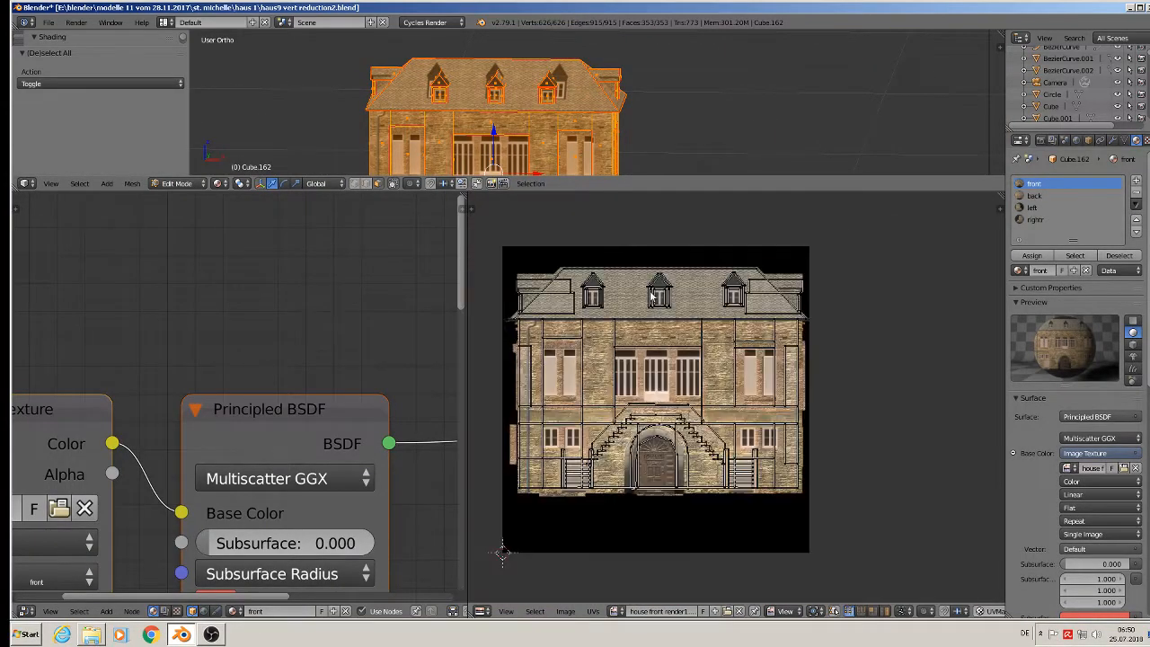
scroll(653, 296, up, 1)
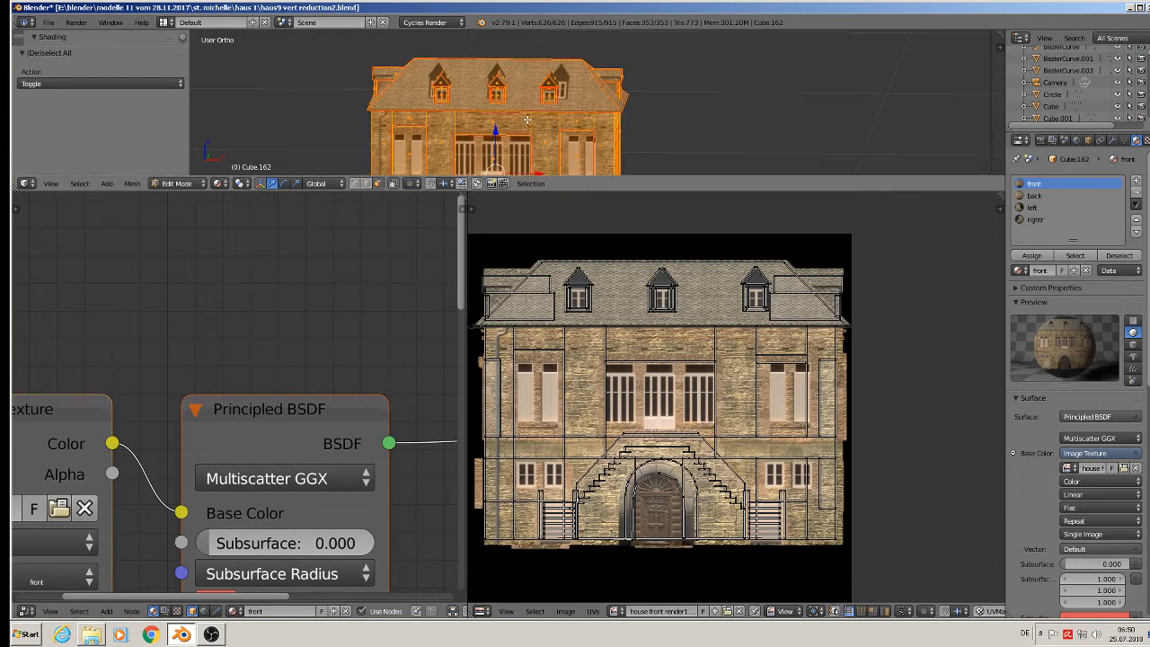
scroll(558, 87, up, 2)
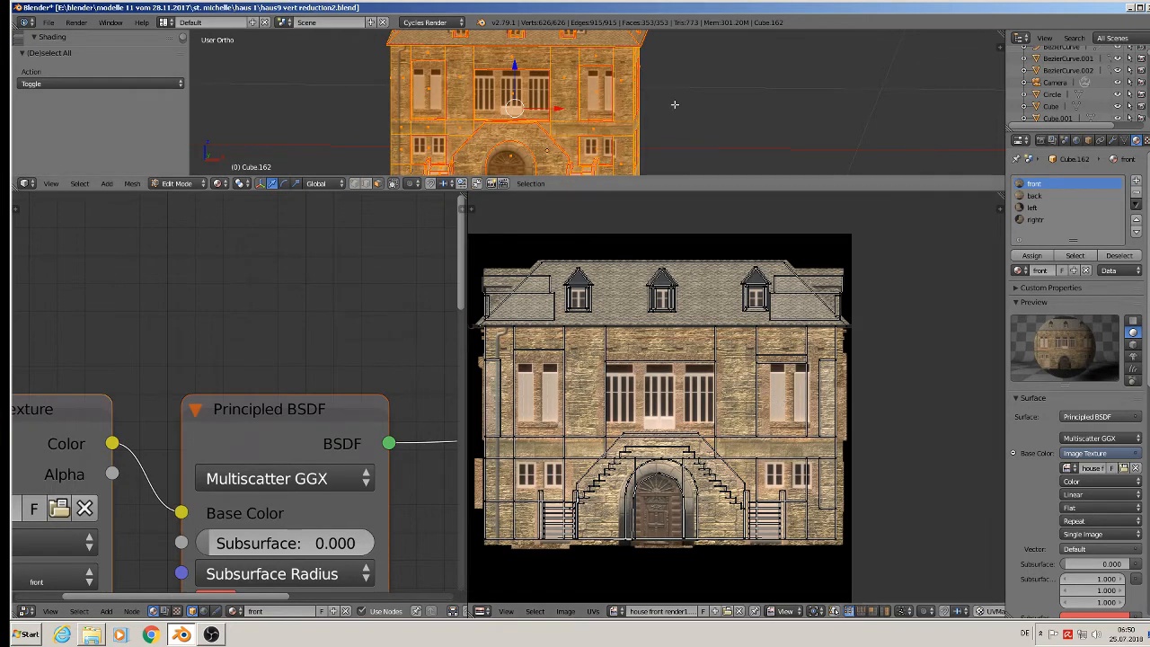
mouse_move(683, 40)
middle_down()
mouse_move(467, 36)
mouse_move(689, 53)
mouse_move(675, 52)
middle_up()
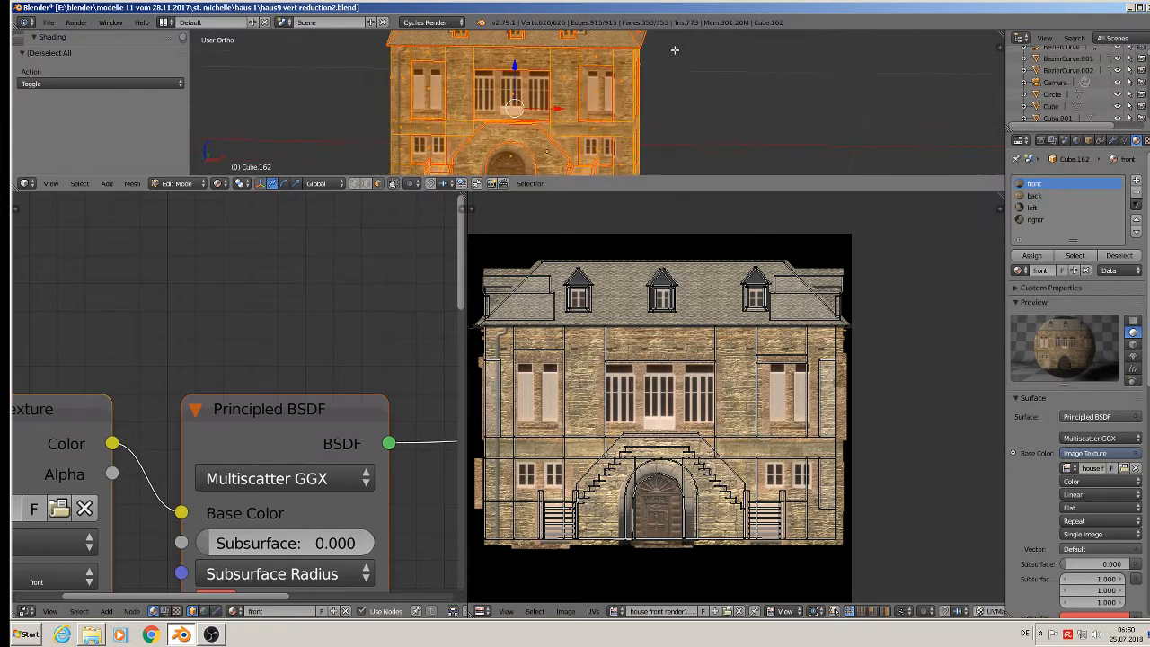
Try to fit only the upper right window's UVs by moving them 0.022 in X and 0.007 in Y and scaling by 0.861
scroll(804, 382, up, 1)
scroll(816, 386, up, 3)
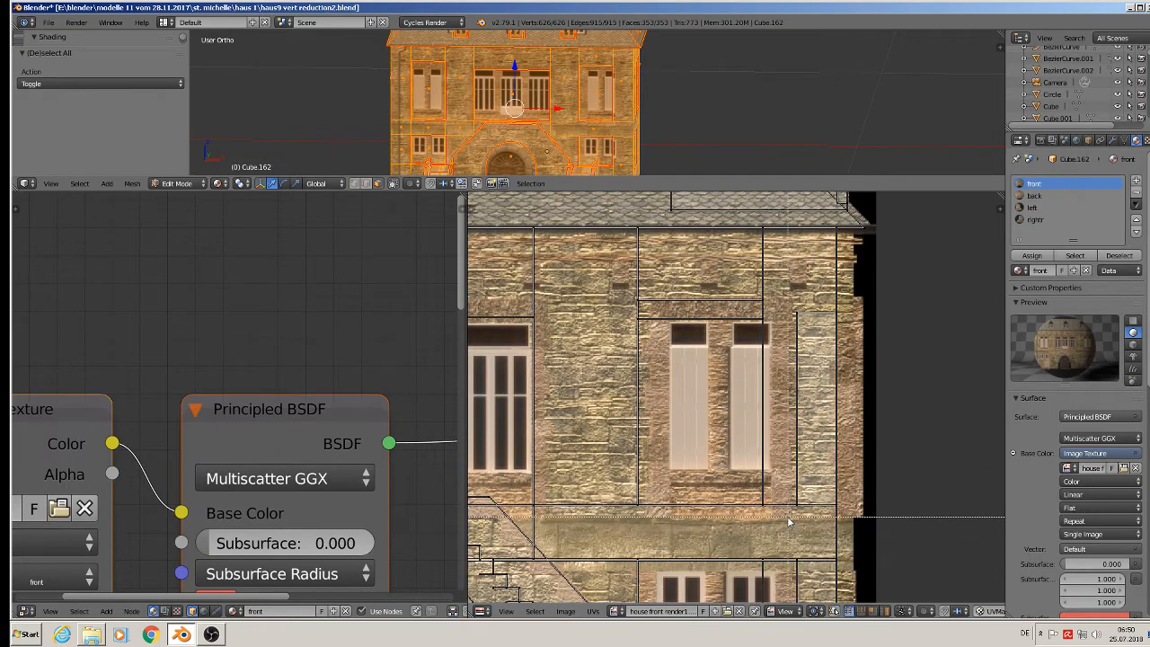
drag(790, 519, 600, 313)
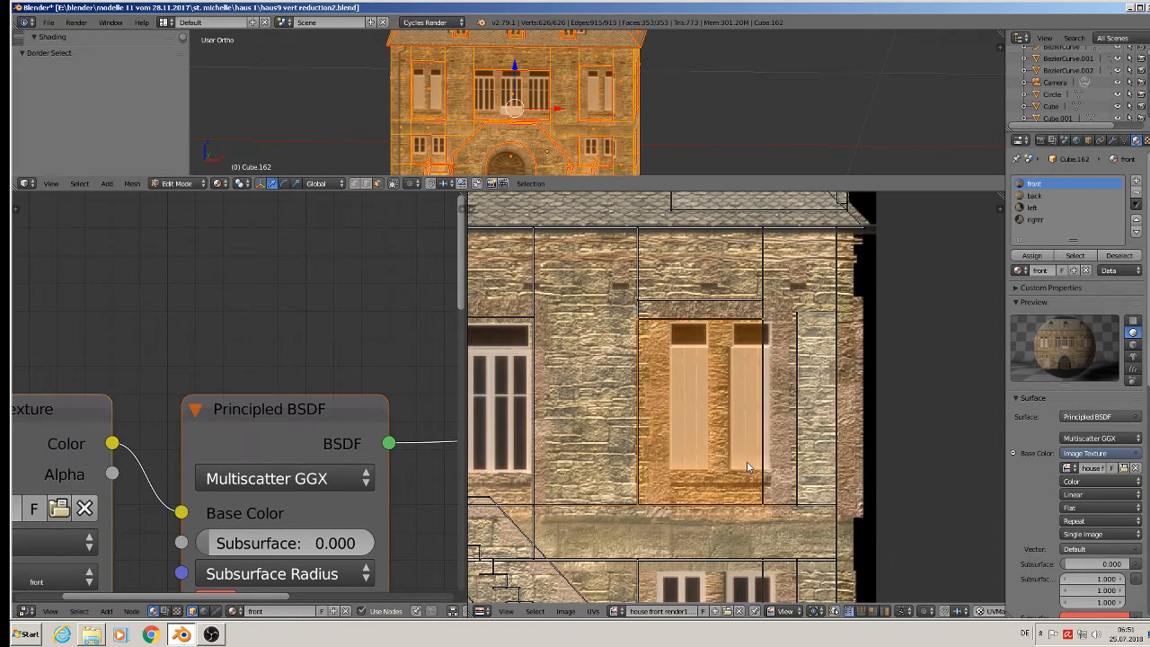
key(g)
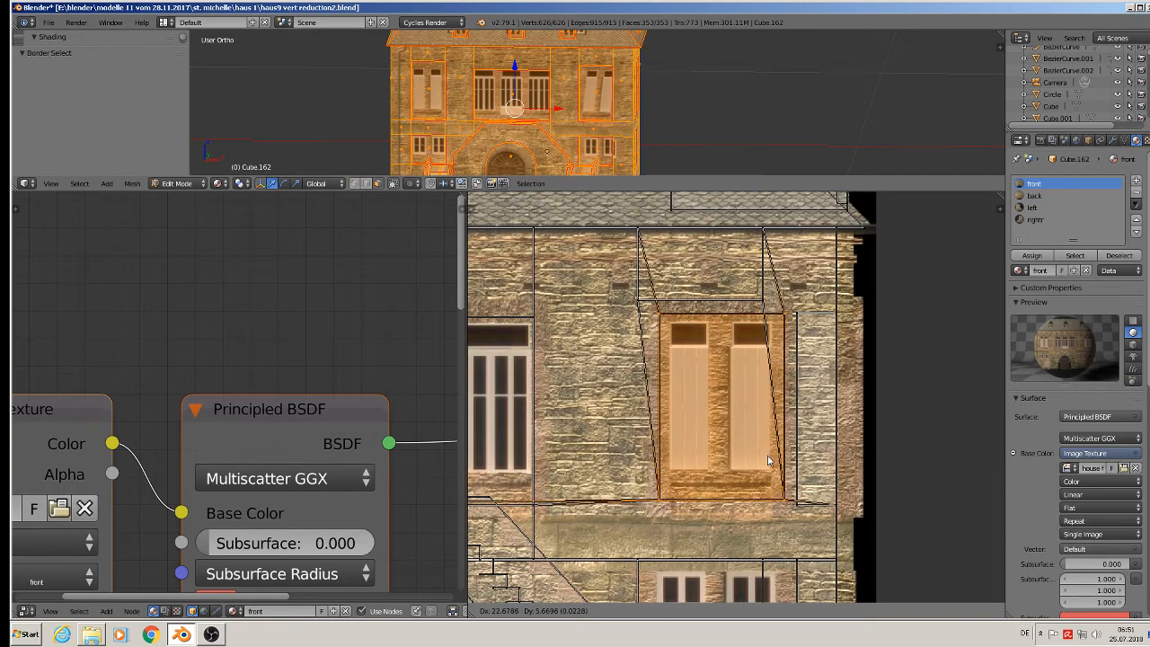
click(778, 468)
key(s)
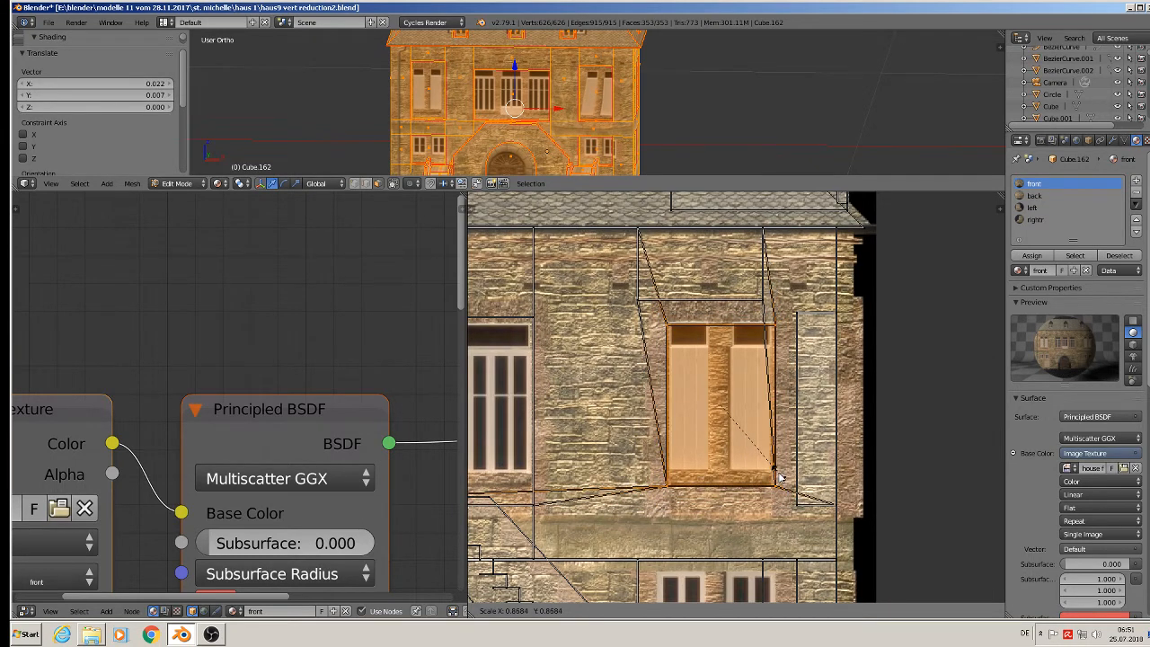
click(778, 477)
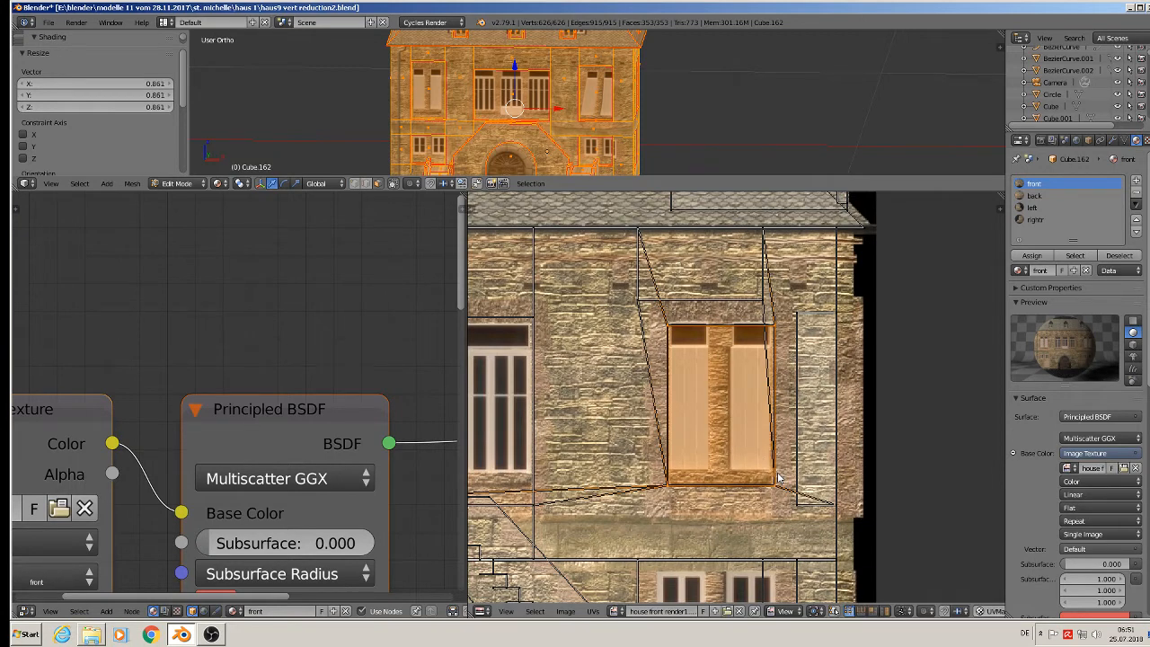
key(ctrl+z)
key(ctrl+z)
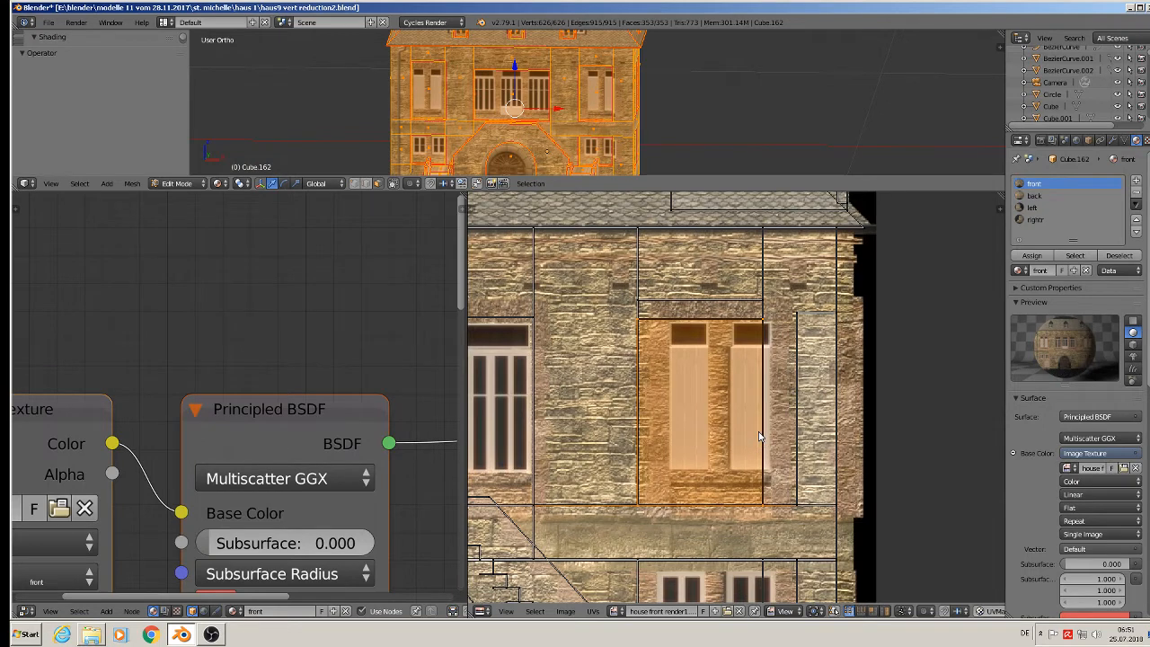
Select the upper right window's UVs with the wall strip above it and move them about 0.022 along X
key(a)
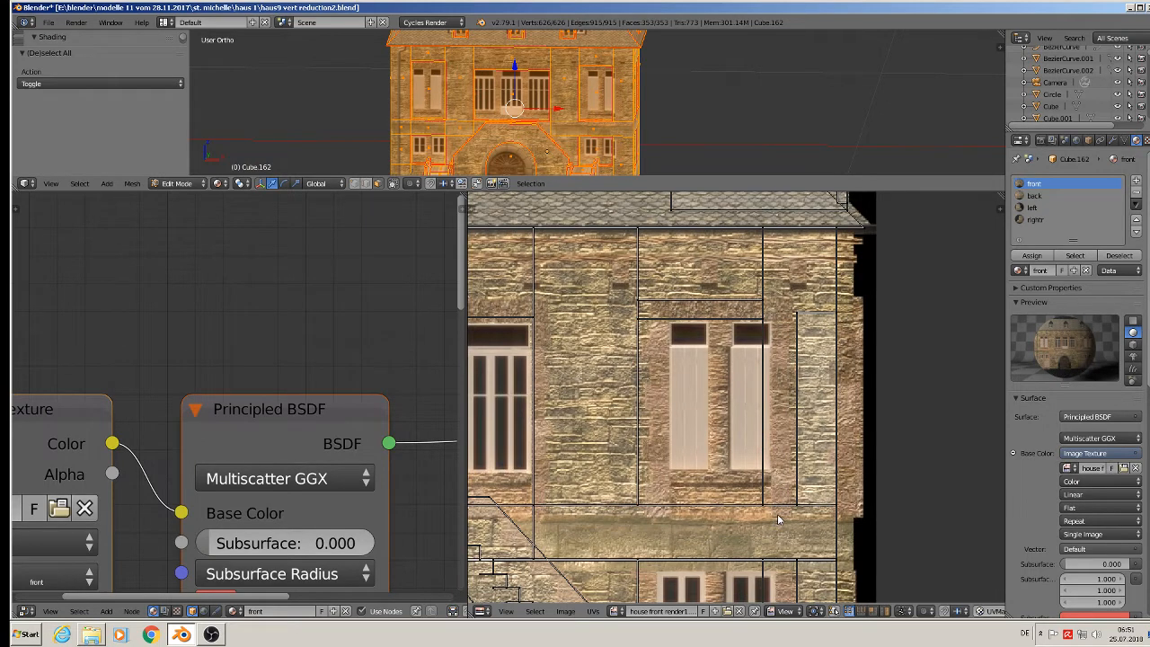
key(b)
drag(778, 515, 590, 217)
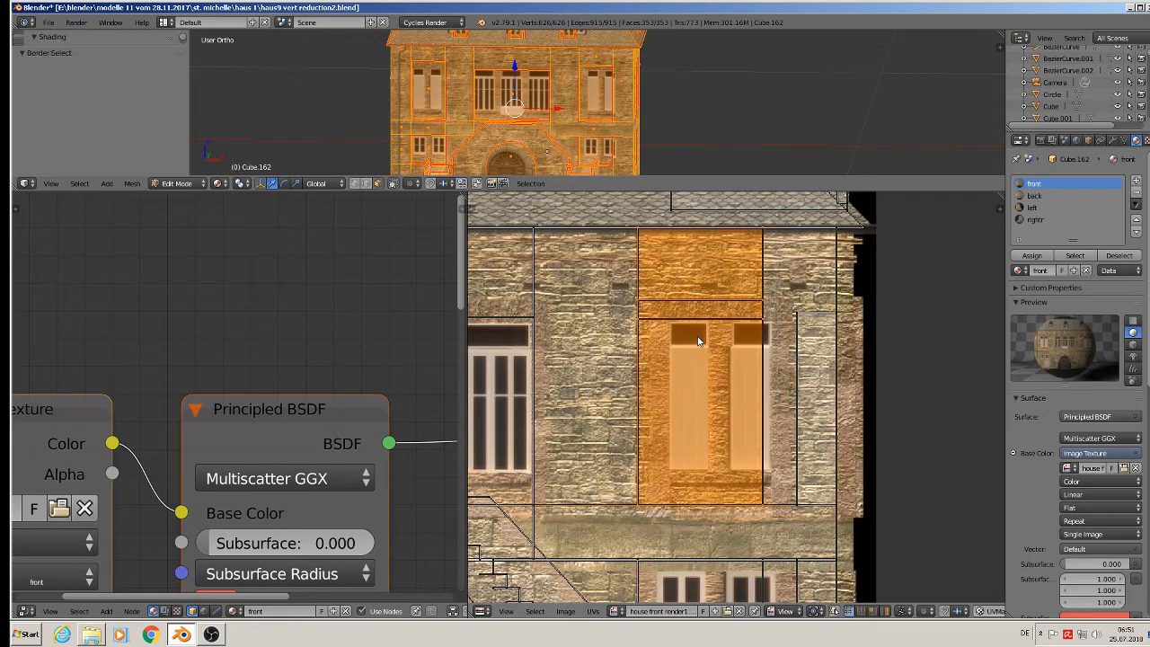
key(g)
key(x)
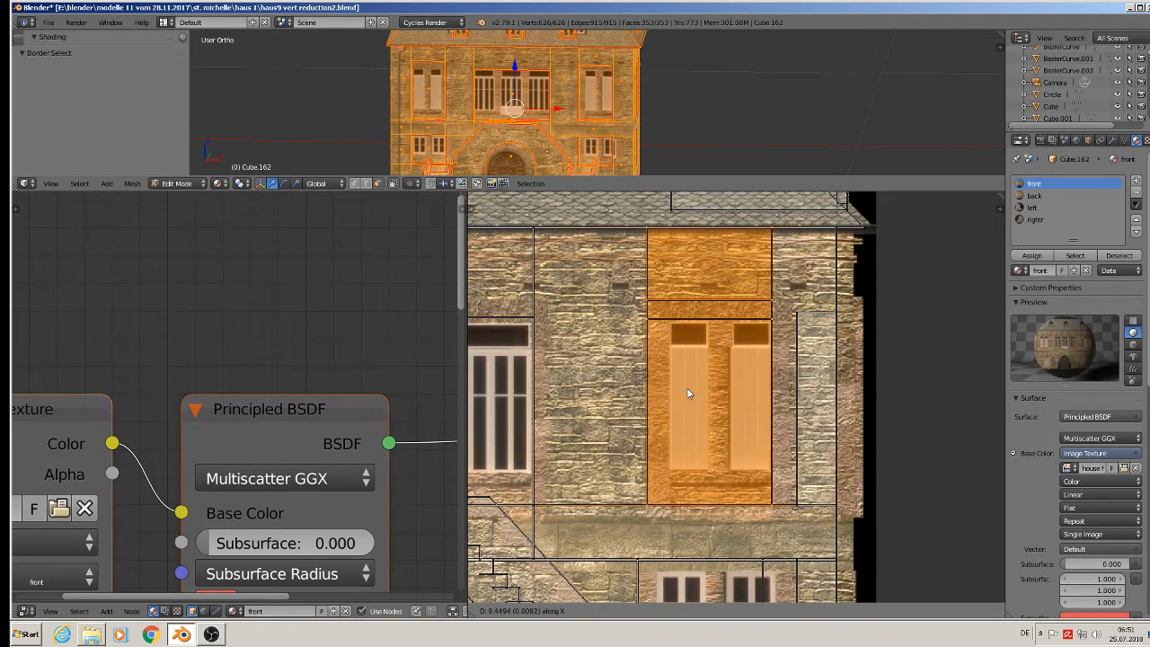
click(699, 395)
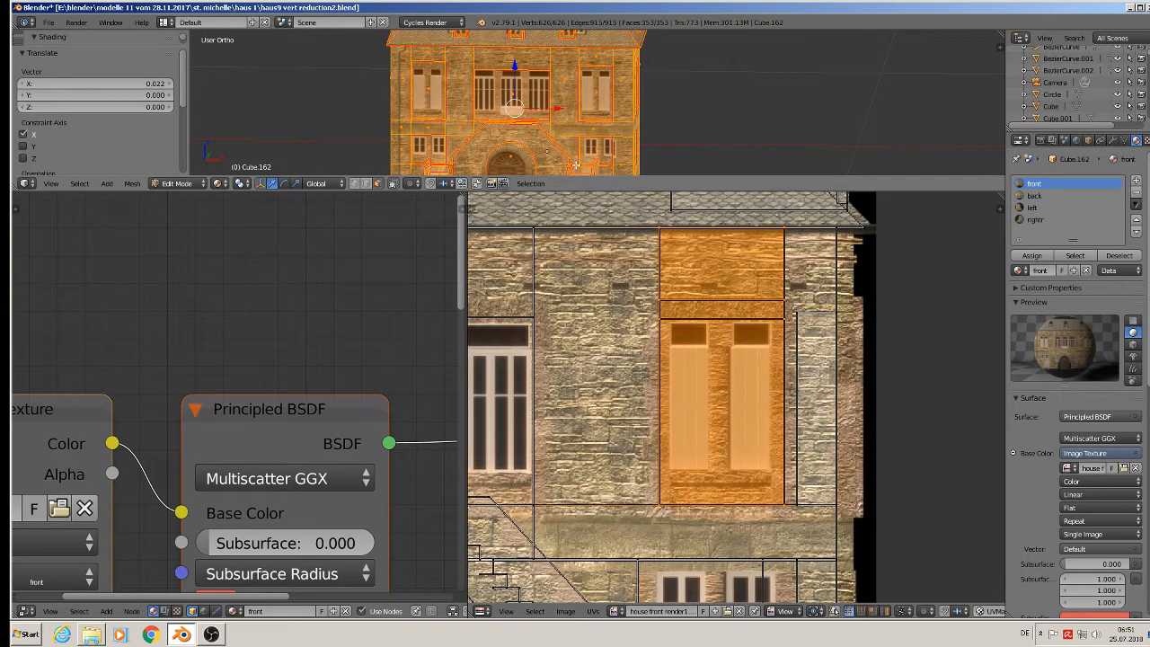
Select the lower right window's UVs with the wall section below it and move them 0.017 along X onto the windows in the front image
scroll(600, 167, down, 1)
shift+middle_drag(607, 164, 576, 84)
scroll(718, 431, down, 4)
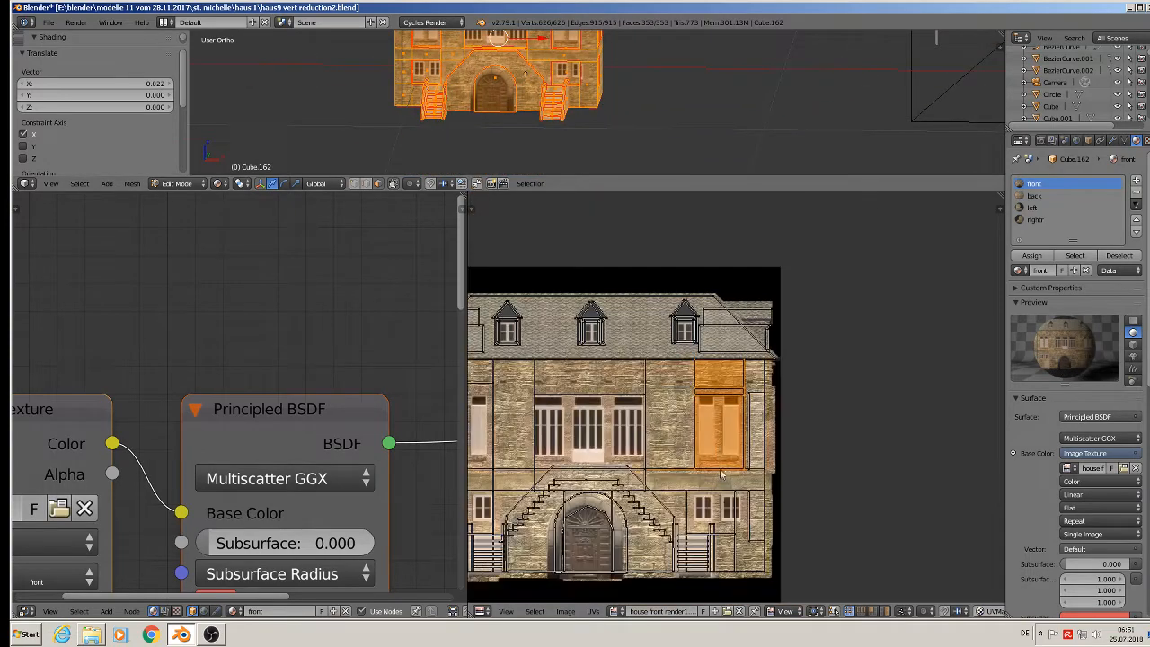
middle_drag(733, 503, 763, 439)
scroll(763, 440, up, 3)
scroll(806, 398, up, 2)
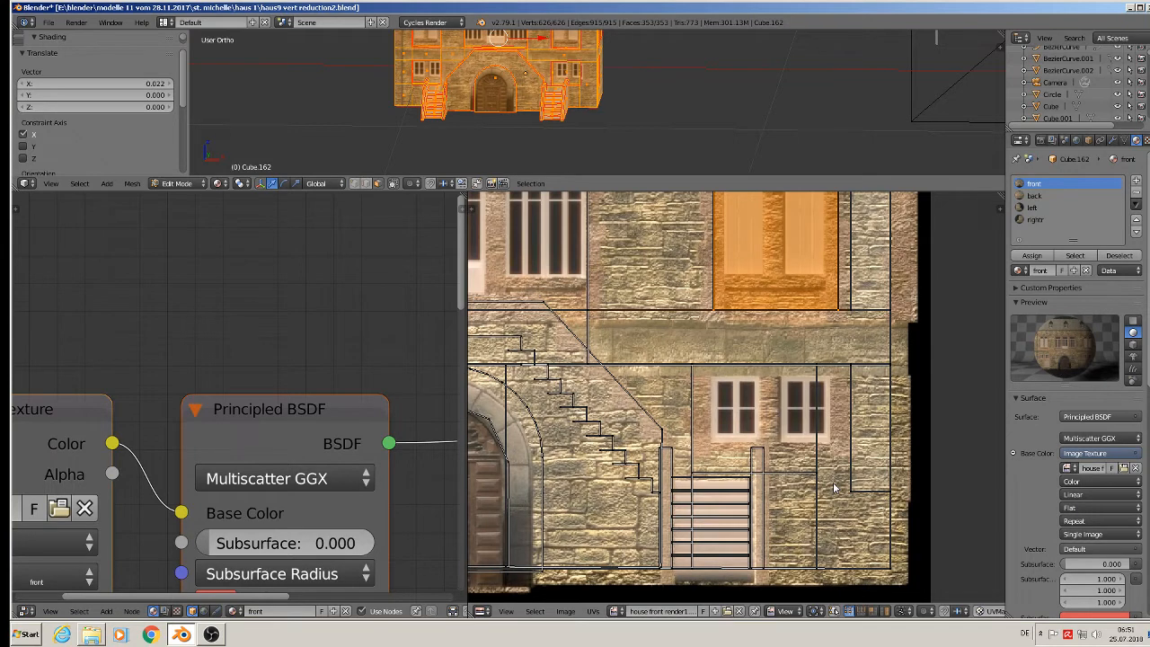
key(a)
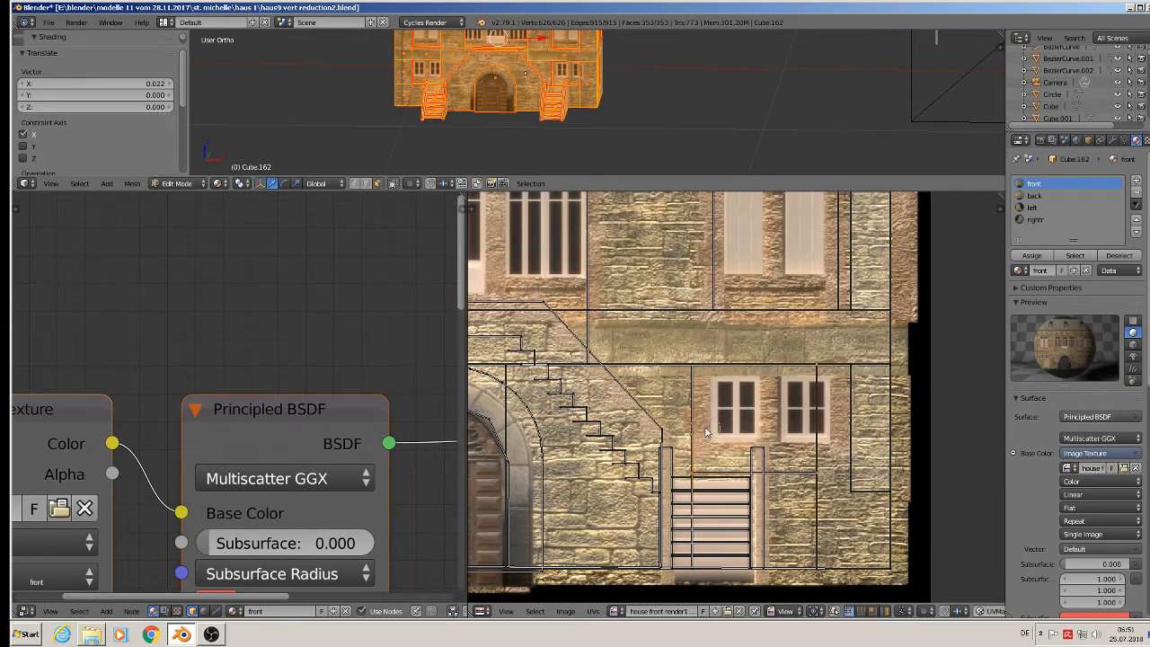
click(700, 372)
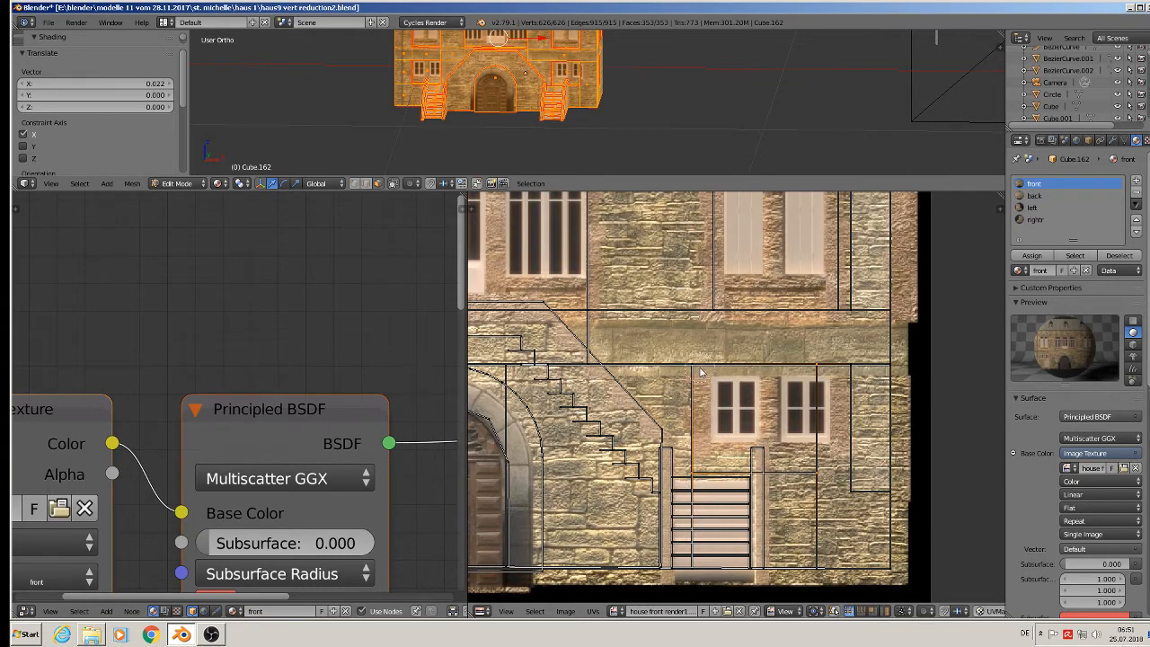
click(821, 473)
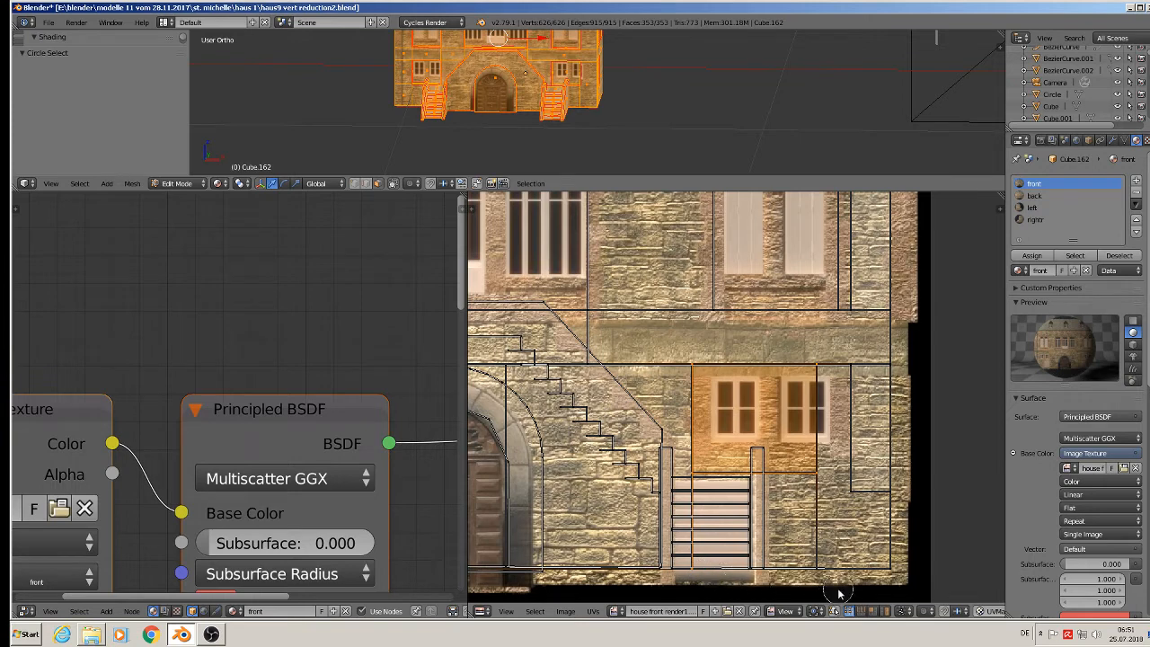
click(826, 564)
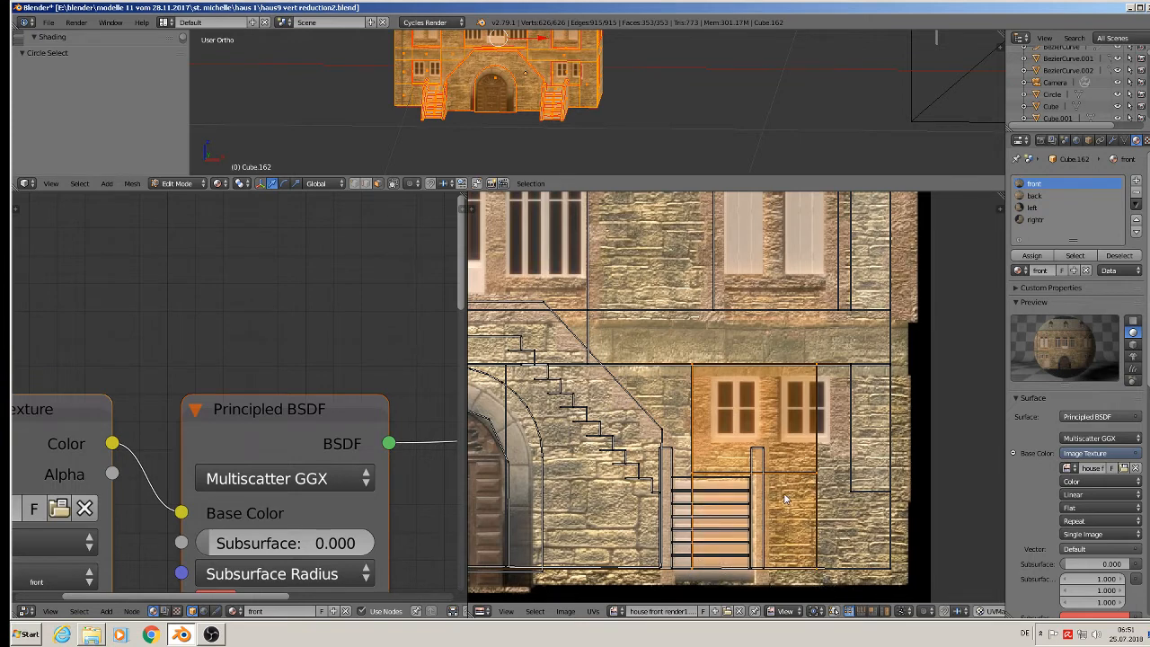
key(g)
key(x)
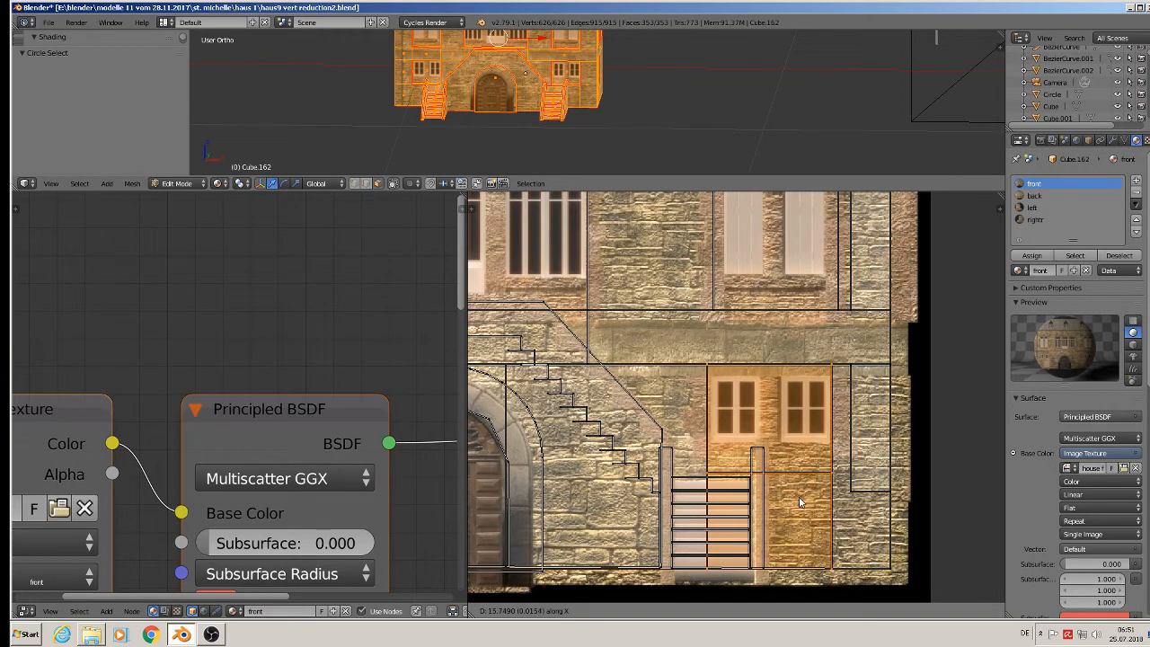
click(804, 499)
Inspect the left side of the front UV layout, and check the textured house from the front in Object Mode with an enlarged 3D view
scroll(810, 490, down, 2)
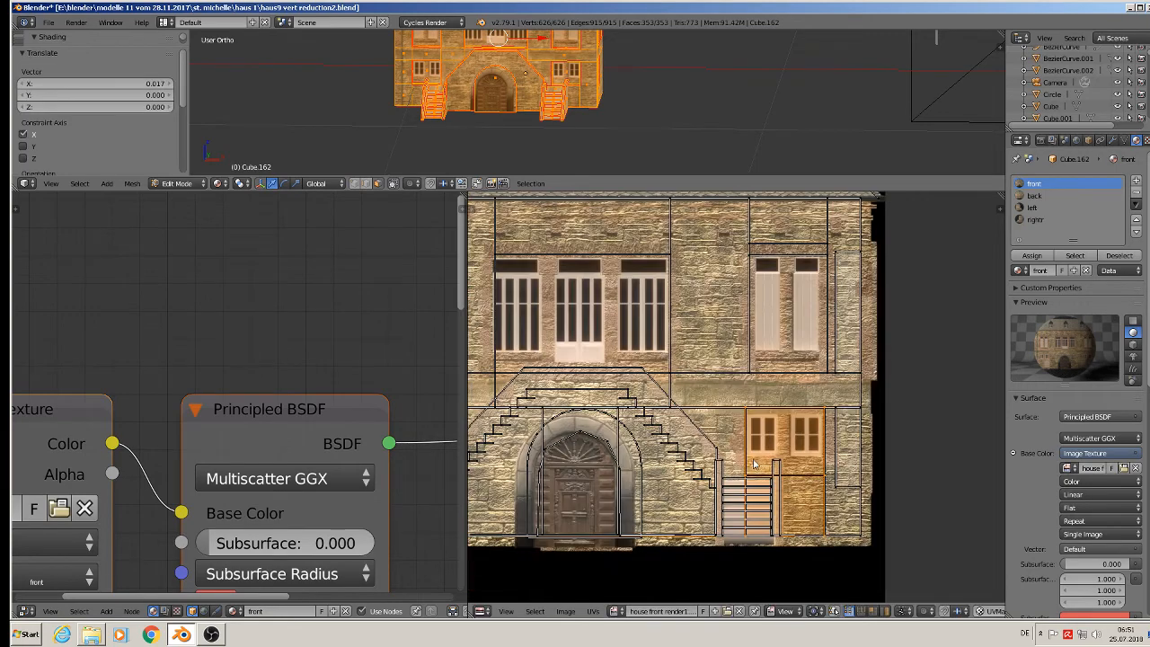
scroll(754, 464, up, 1)
middle_drag(735, 435, 756, 431)
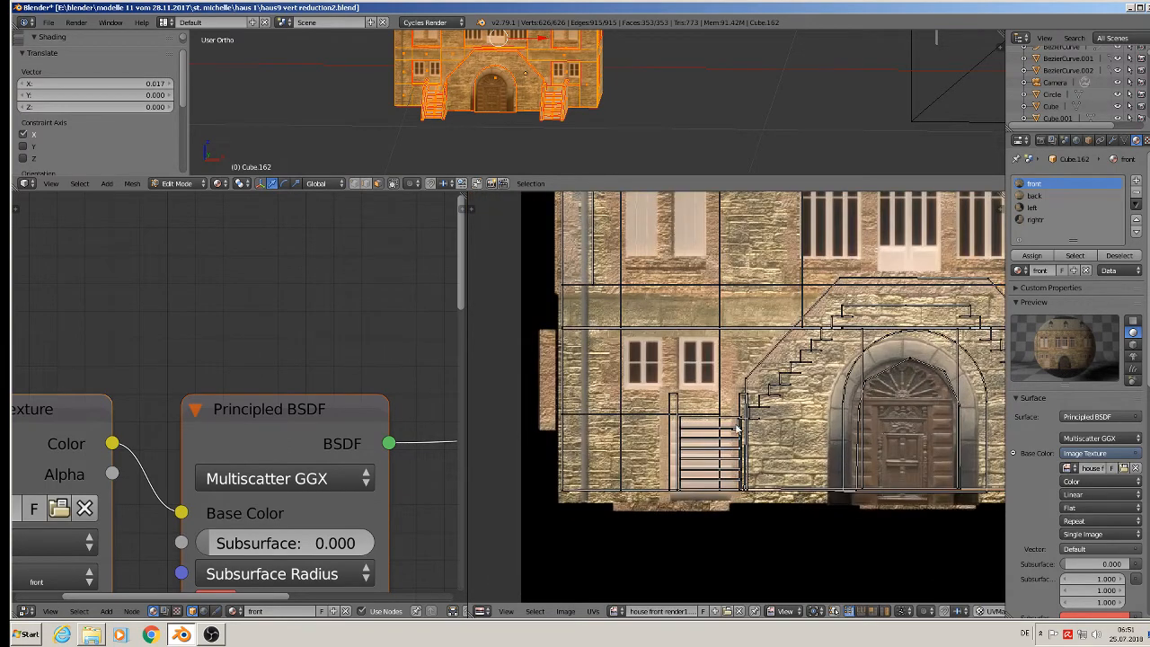
key(Tab)
shift+middle_drag(497, 30, 492, 100)
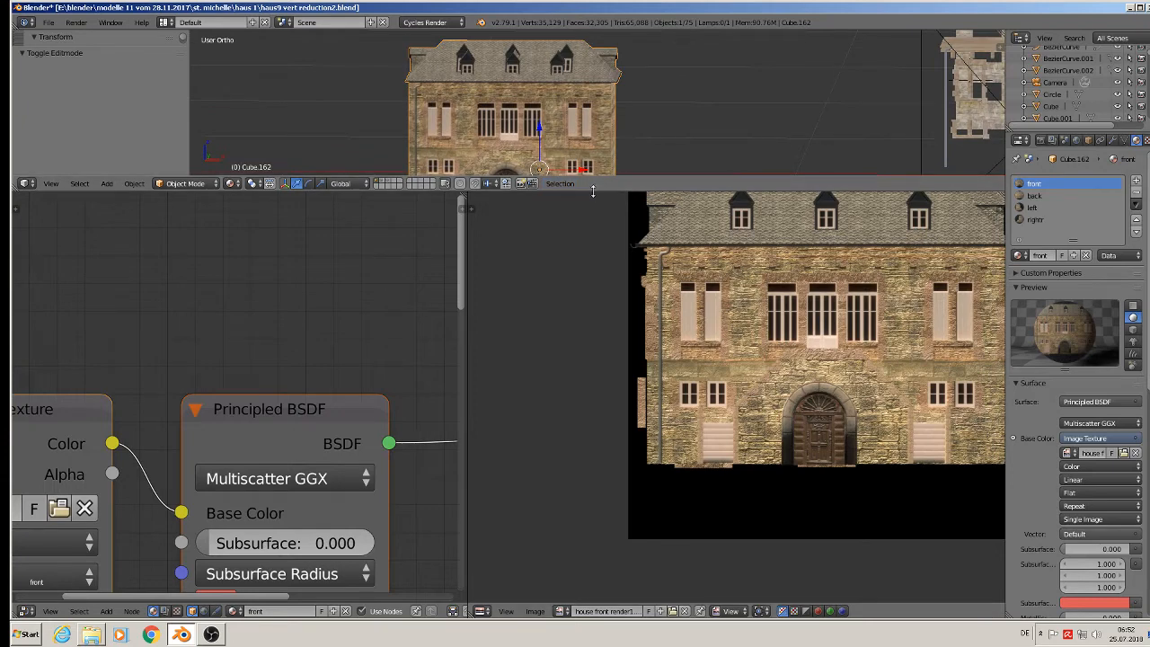
drag(592, 190, 592, 346)
scroll(564, 171, up, 1)
middle_drag(564, 171, 506, 153)
key(KP_1)
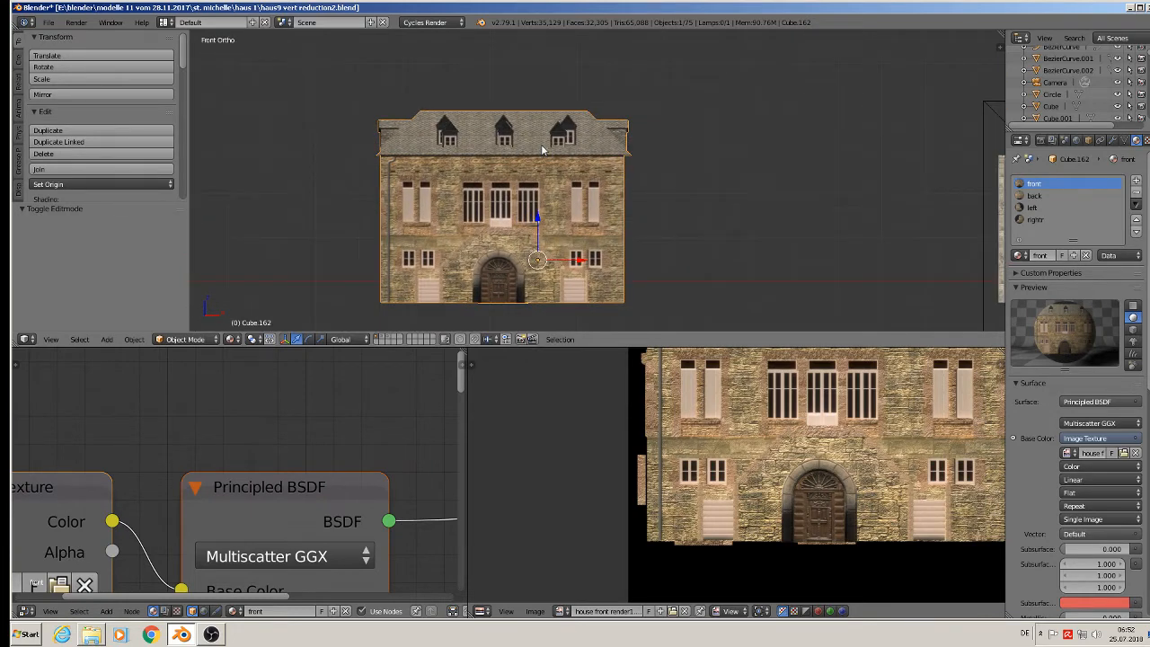
Select only the house's back faces in Edit Mode and unwrap them with Project From View in the orthographic back view
key(ctrl+KP_1)
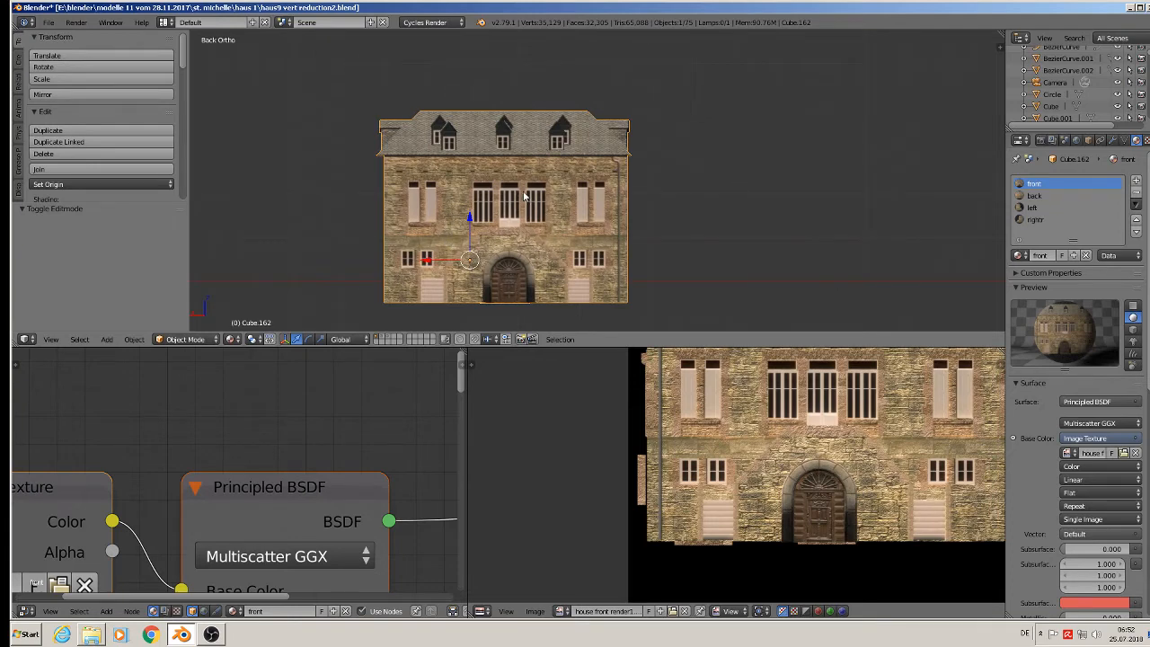
key(Tab)
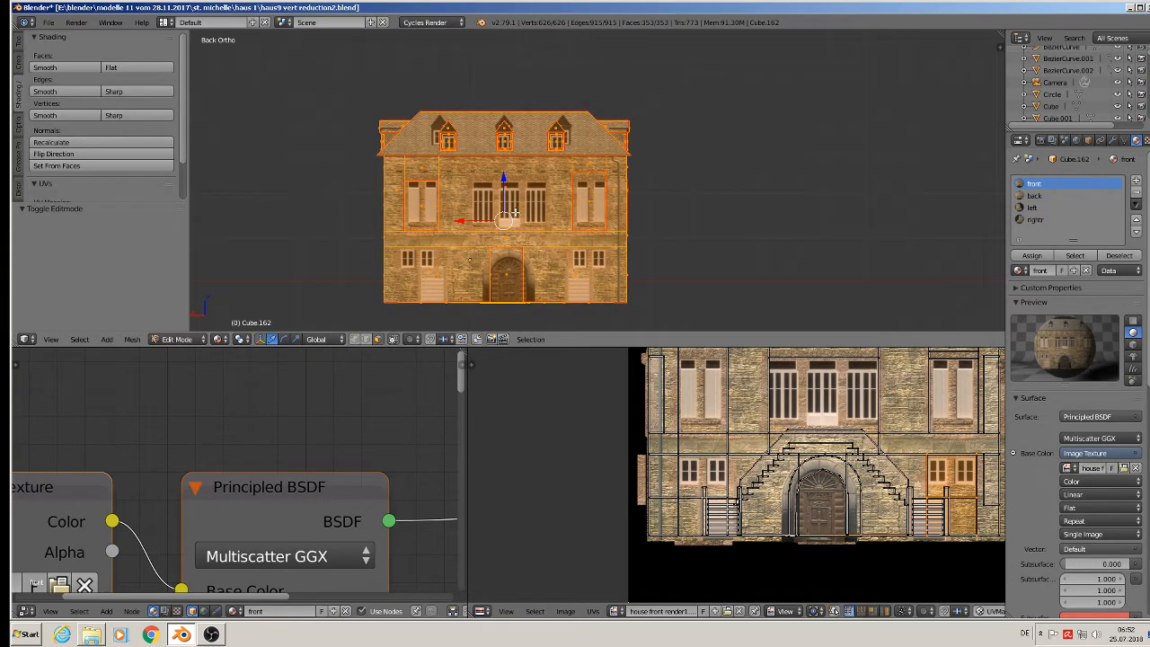
key(a)
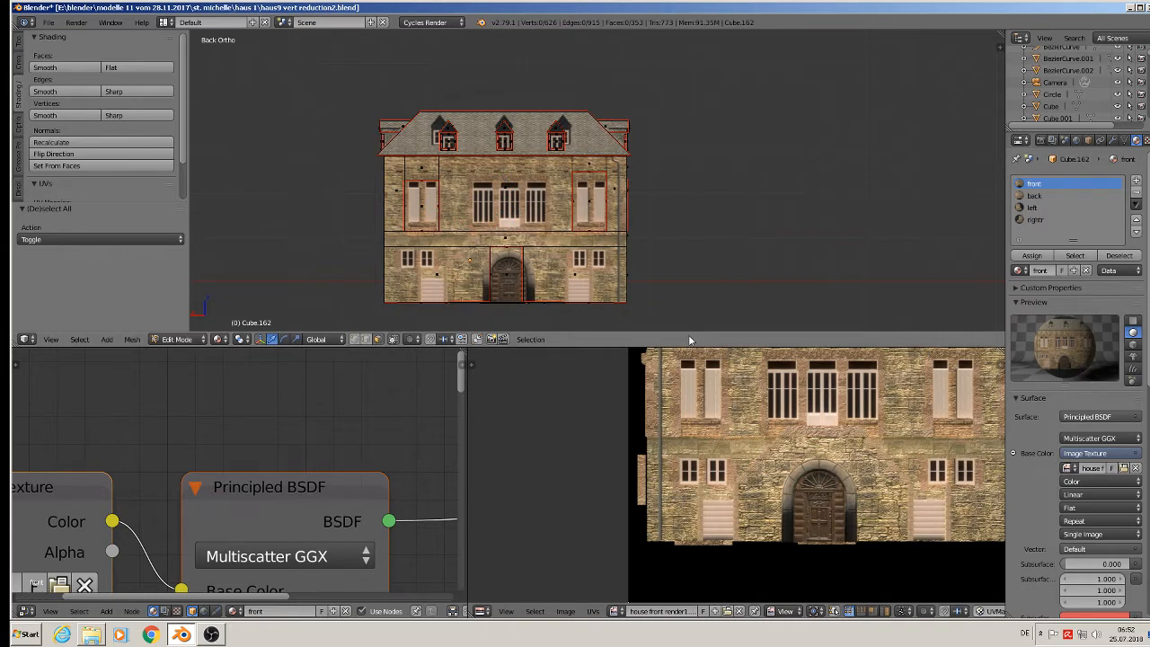
drag(664, 318, 376, 142)
middle_drag(428, 213, 452, 224)
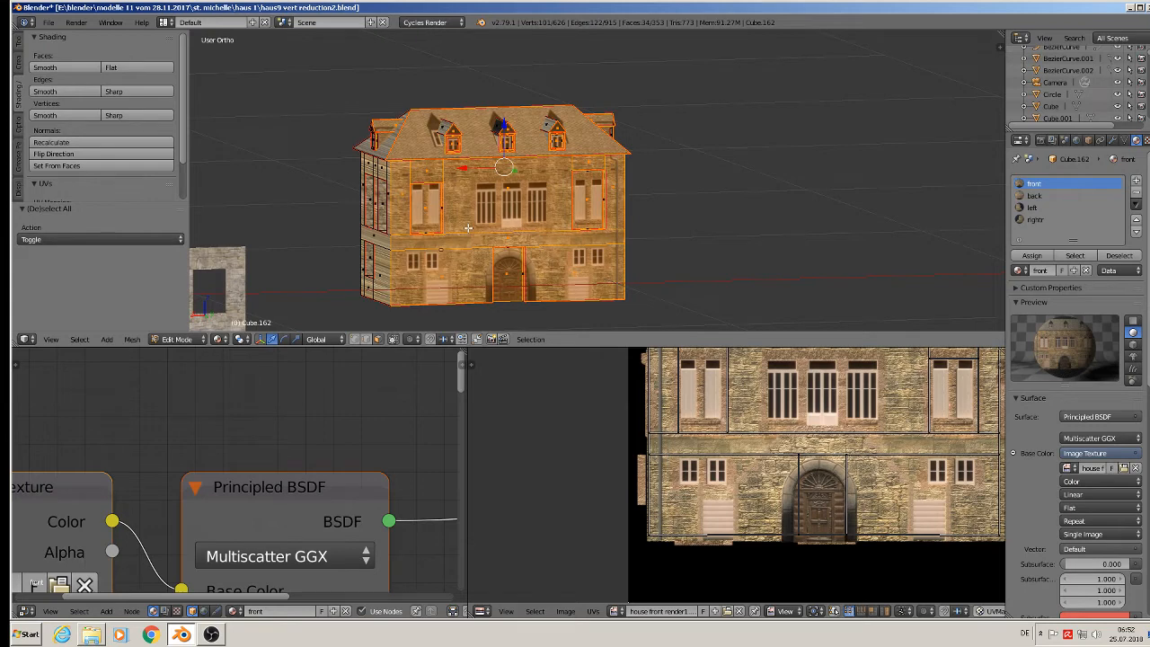
key(ctrl+KP_1)
key(u)
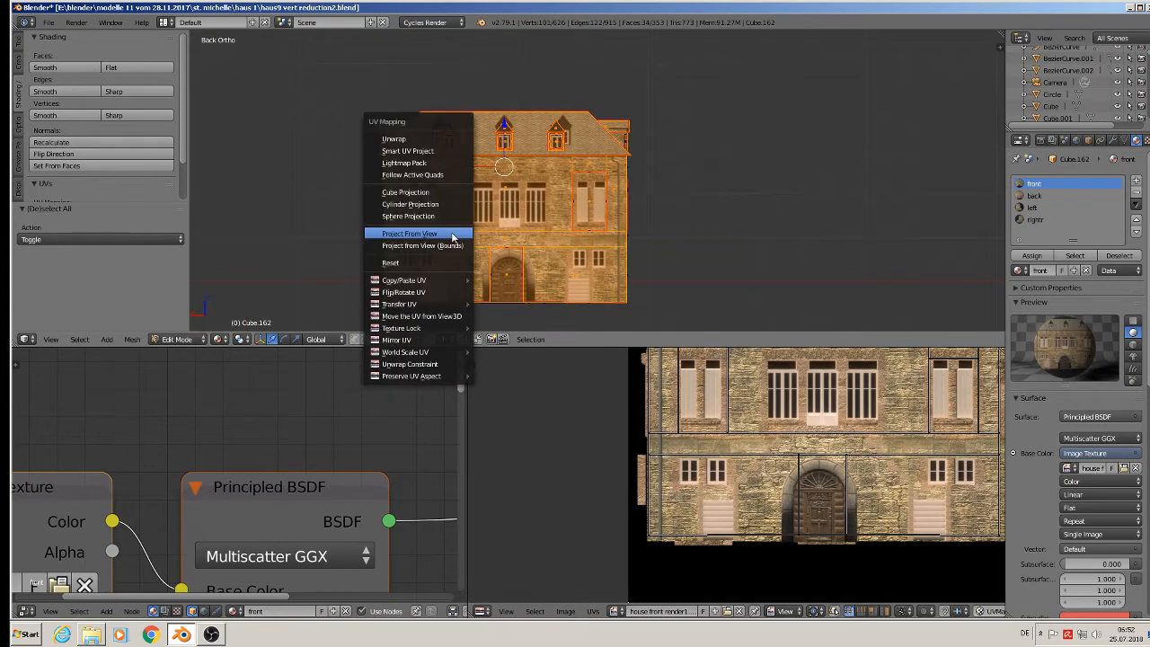
click(457, 234)
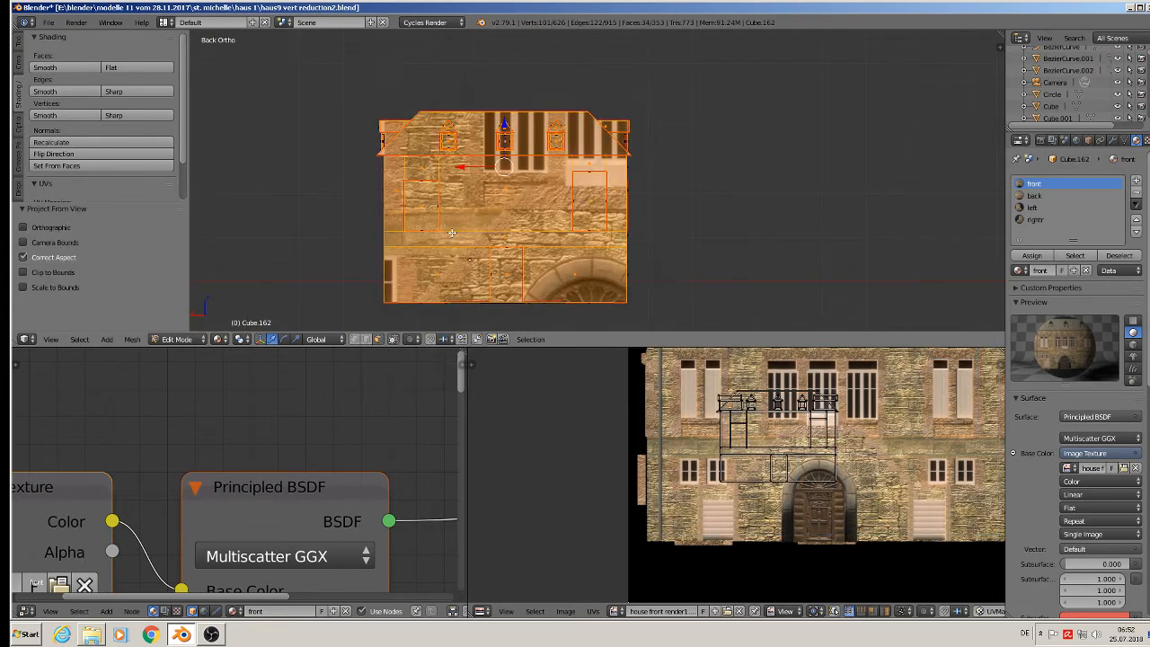
Assign the back material to the selected faces and show house back render1.jpg behind their UVs
click(1035, 196)
click(1045, 257)
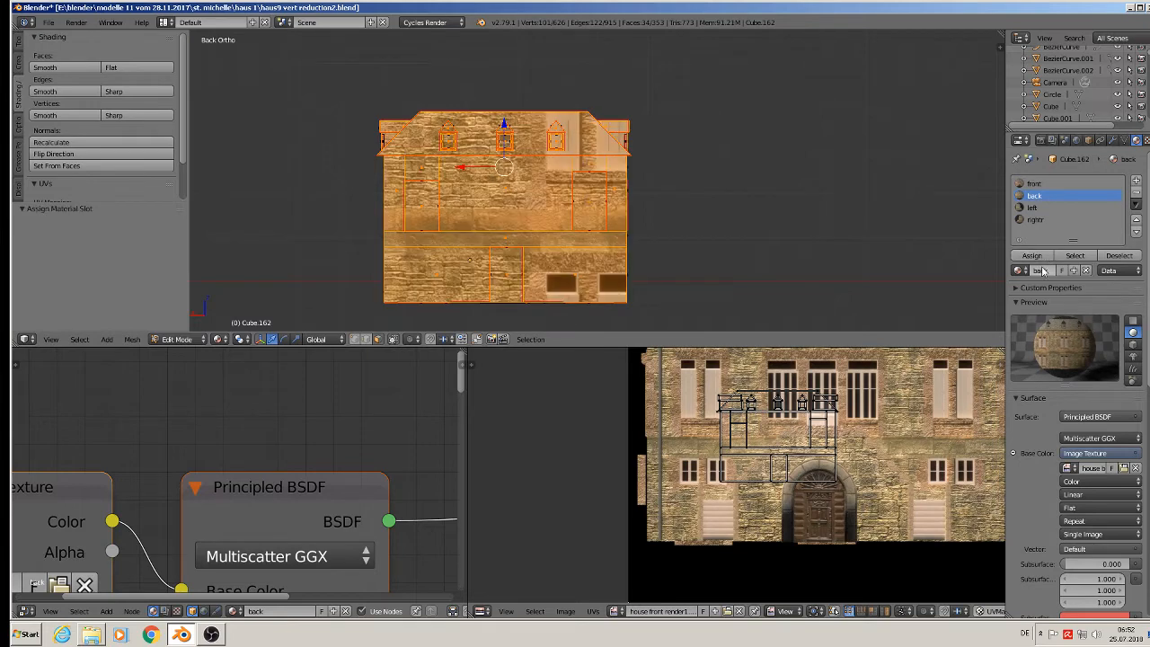
scroll(745, 533, down, 5)
scroll(745, 533, up, 2)
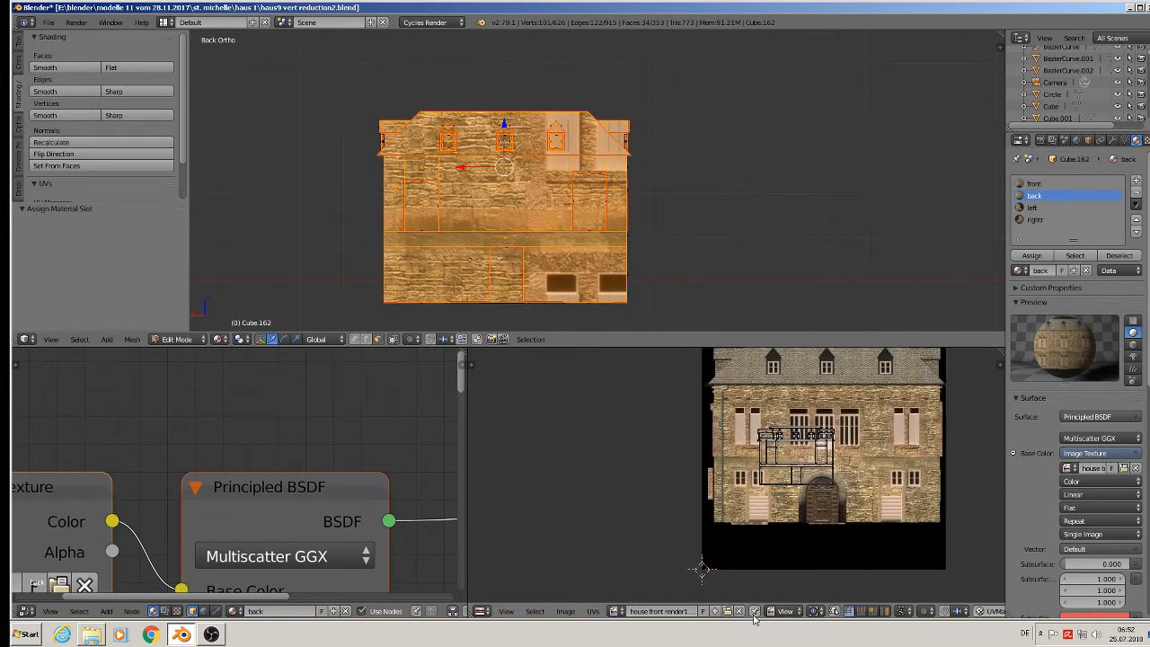
click(617, 611)
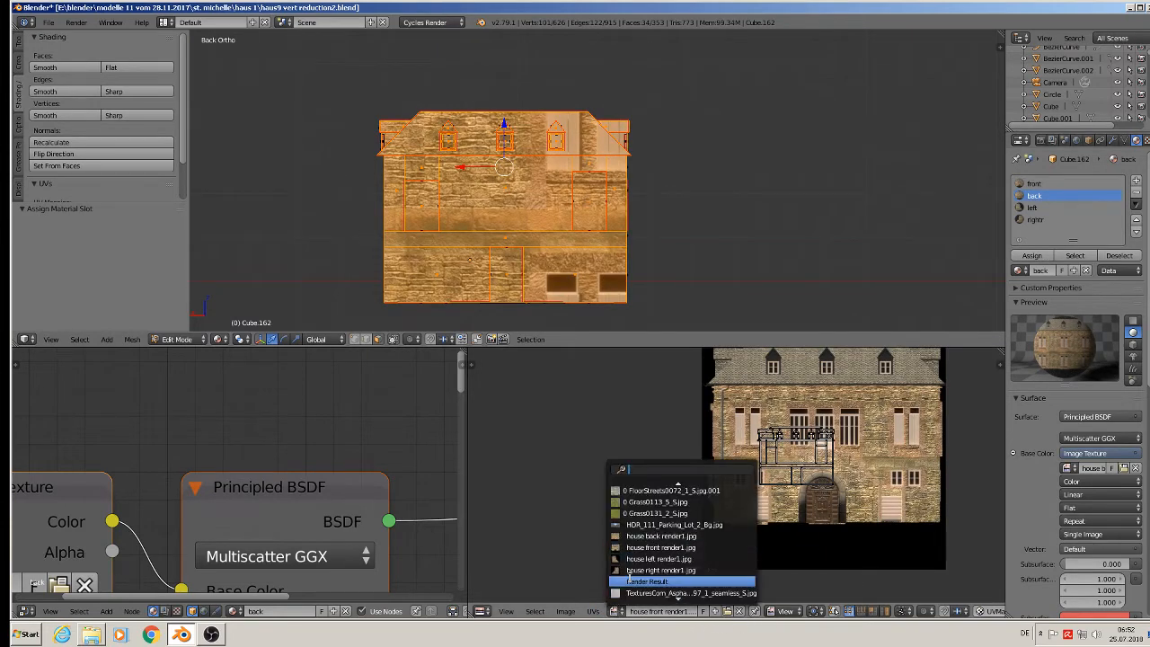
click(661, 536)
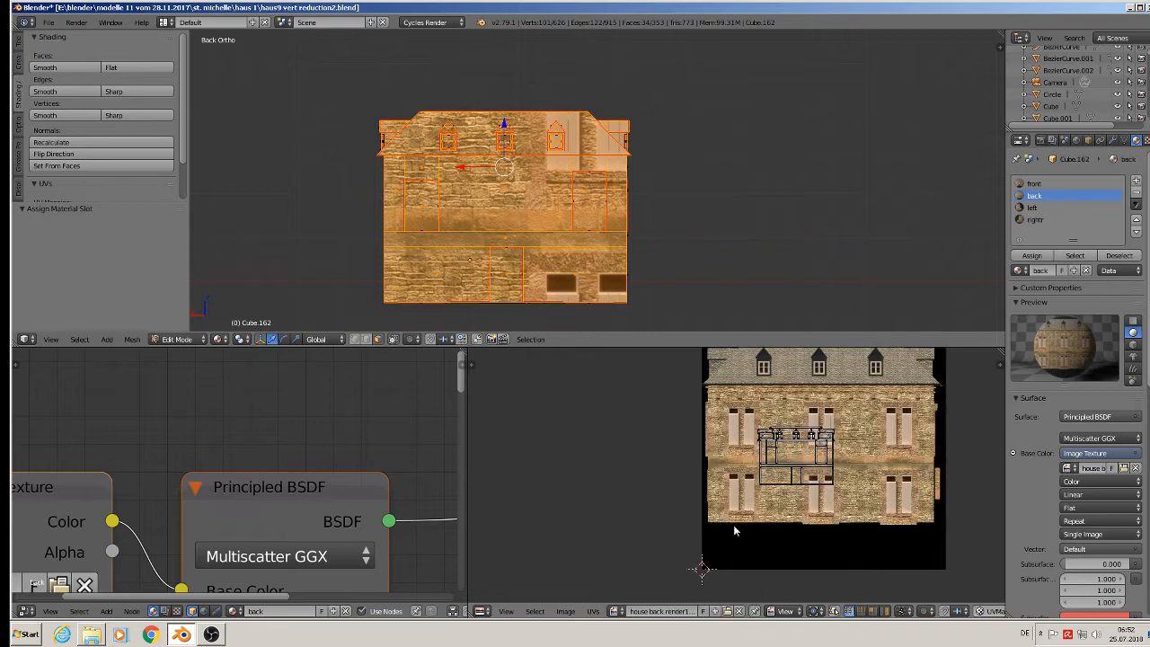
Scale all the back face UVs by 2.838 and move them 0.103 in X and 0.121 in Y onto the house image
scroll(846, 472, up, 2)
key(a)
middle_drag(952, 509, 846, 543)
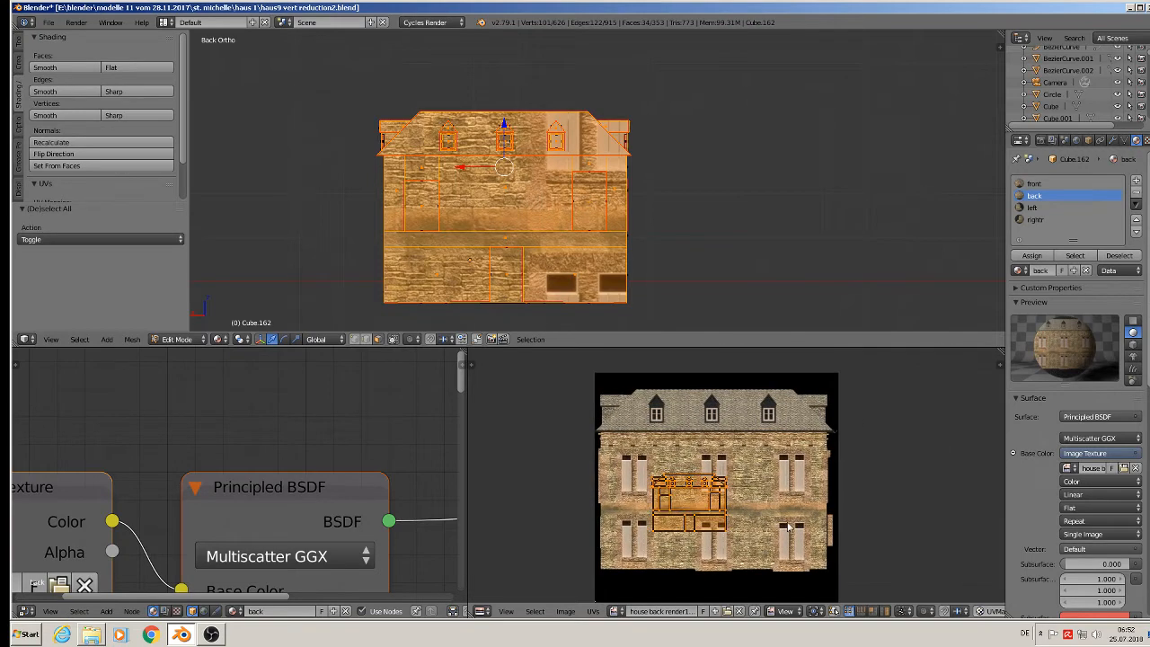
key(s)
click(485, 385)
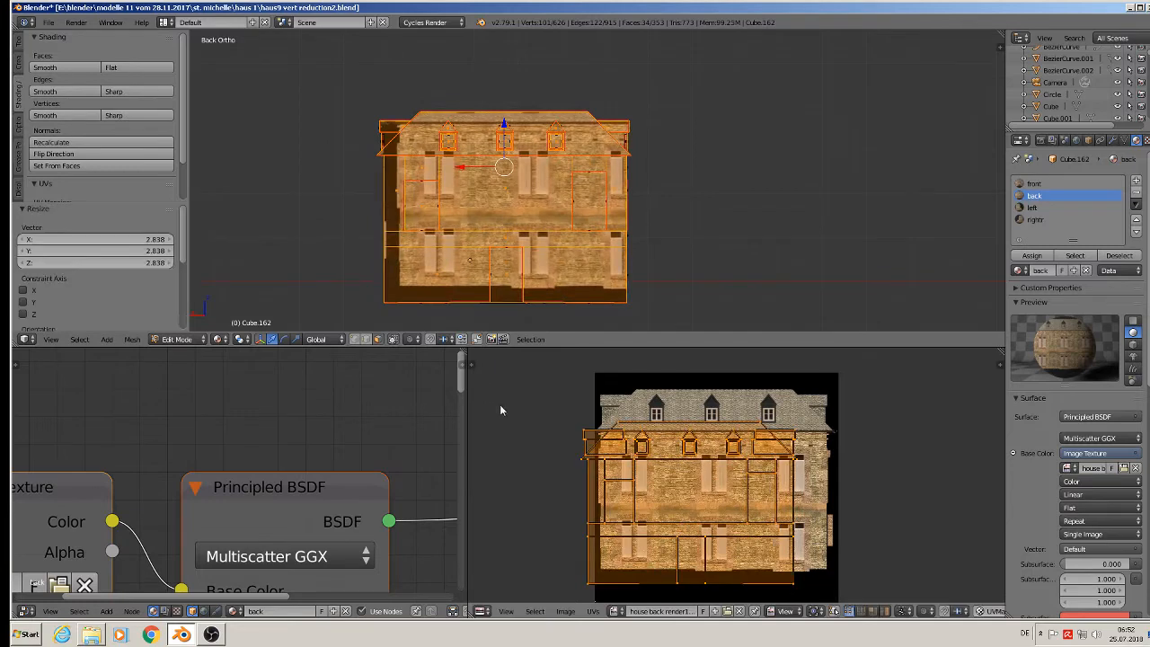
key(g)
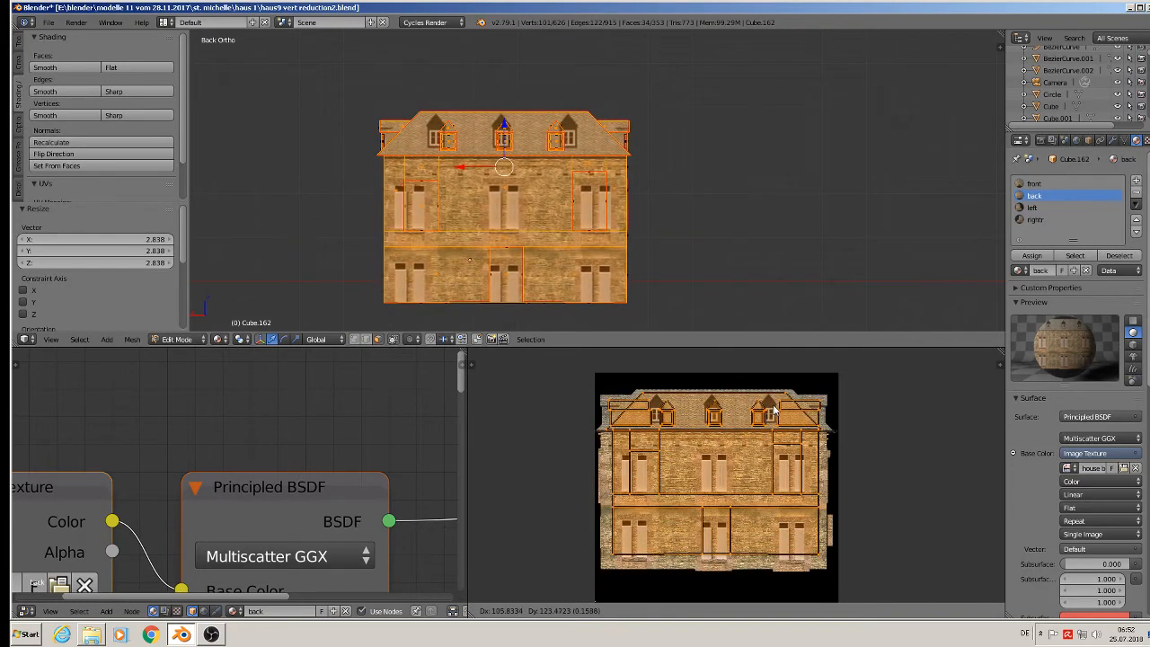
click(778, 411)
Refine the back UV fit by scaling by 1.056 and moving -0.007 in X and -0.012 in Y
key(s)
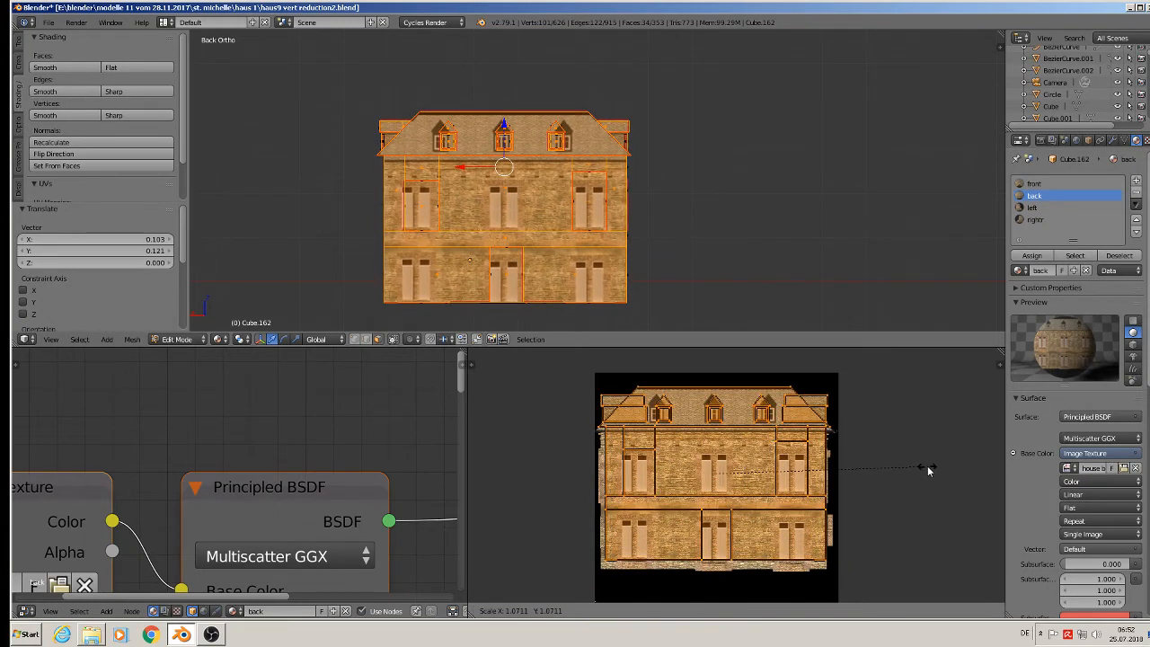
click(923, 465)
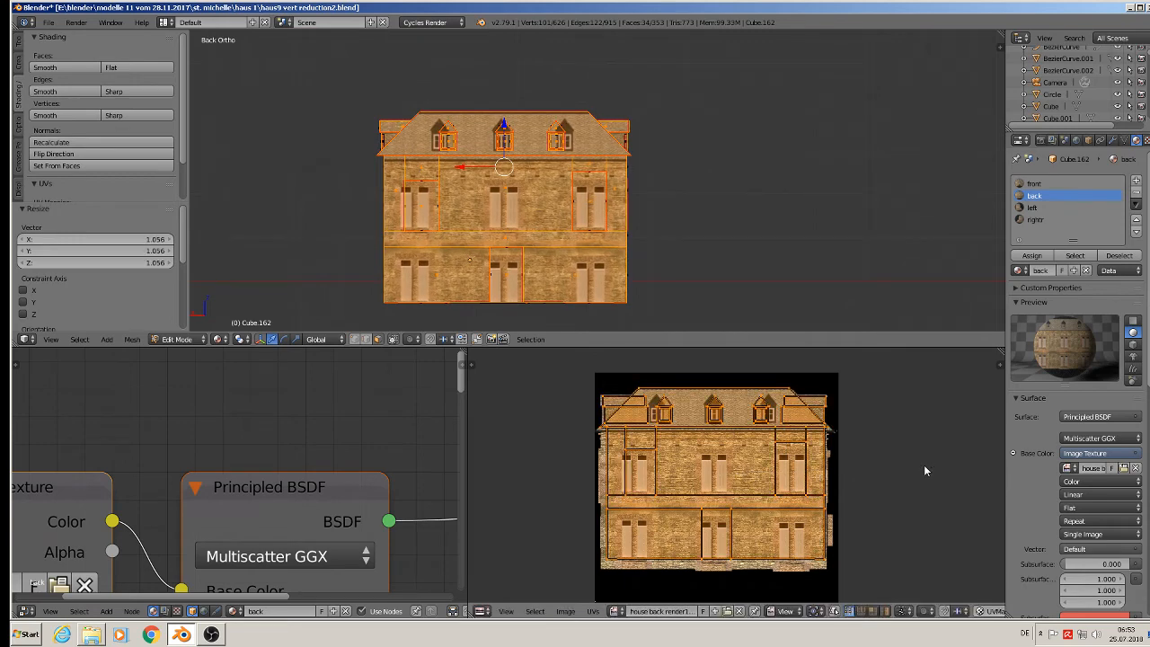
middle_drag(924, 465, 937, 437)
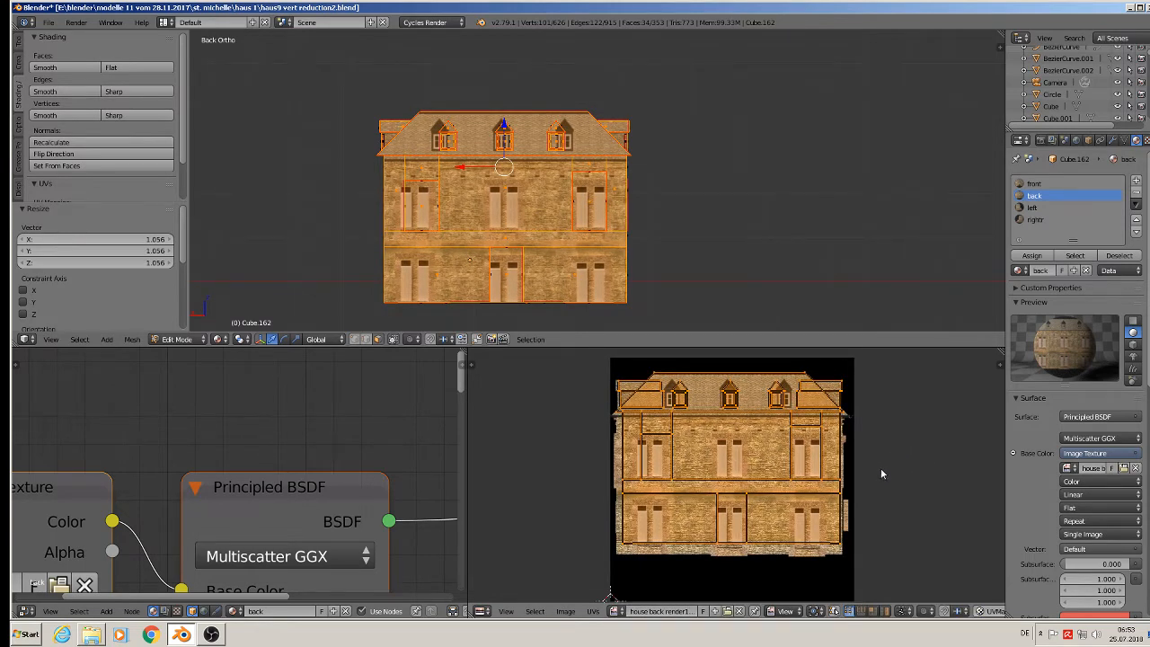
key(g)
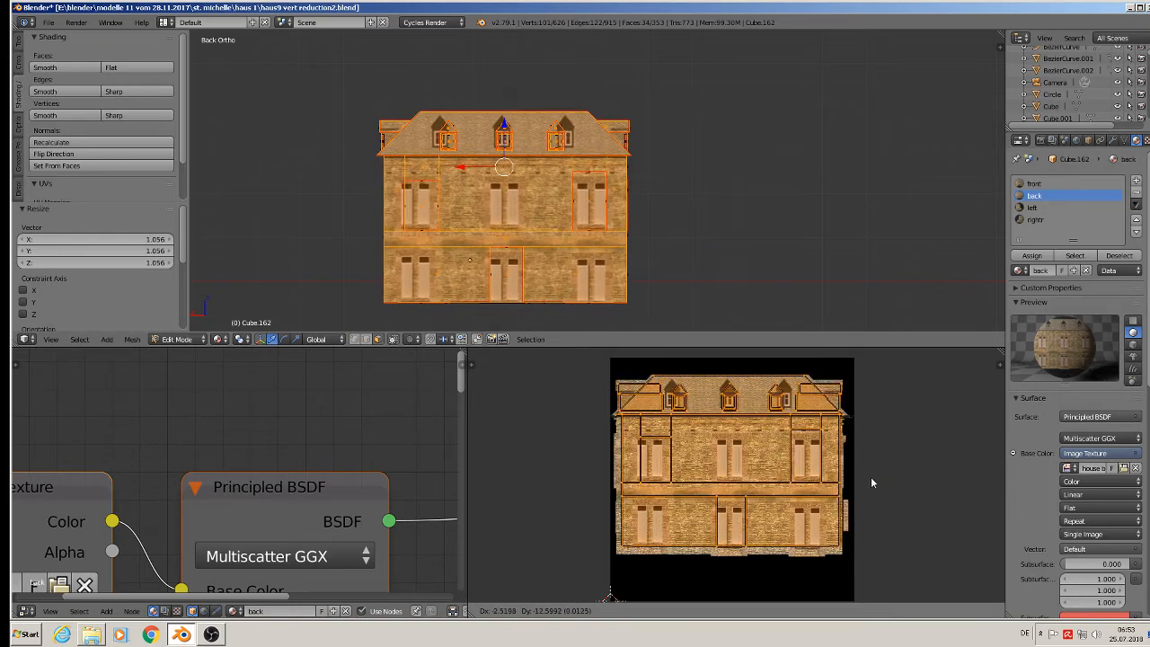
click(869, 477)
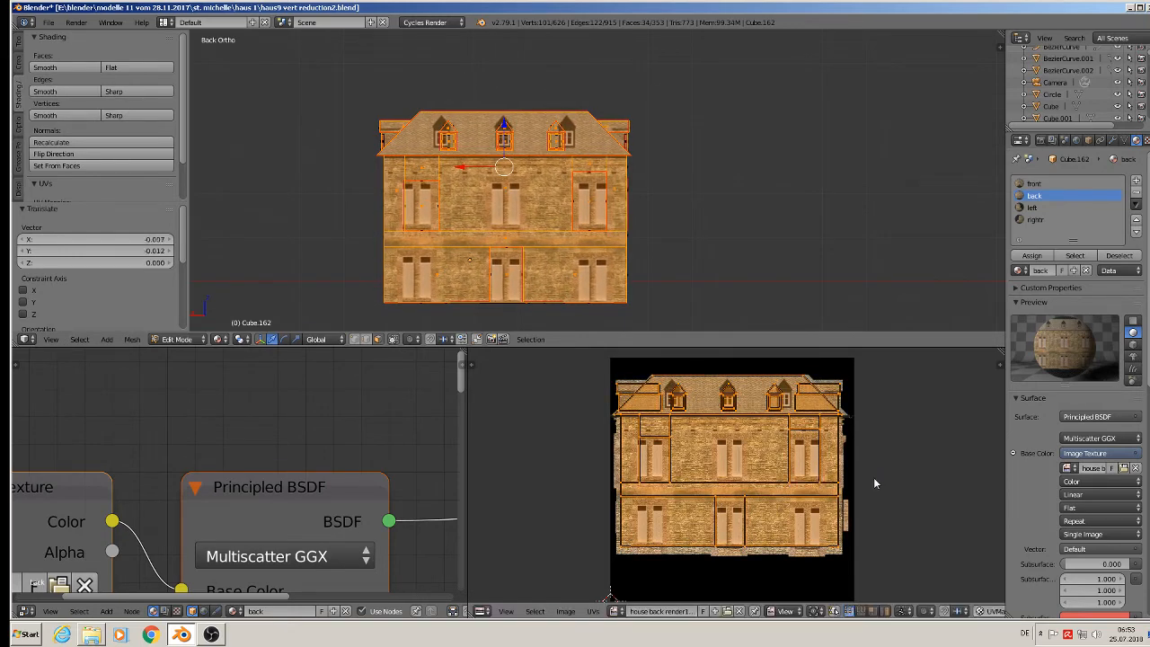
Select only the UVs of the back facade's left upper-floor window and move them -0.021 in X onto the window image
middle_drag(874, 462, 888, 468)
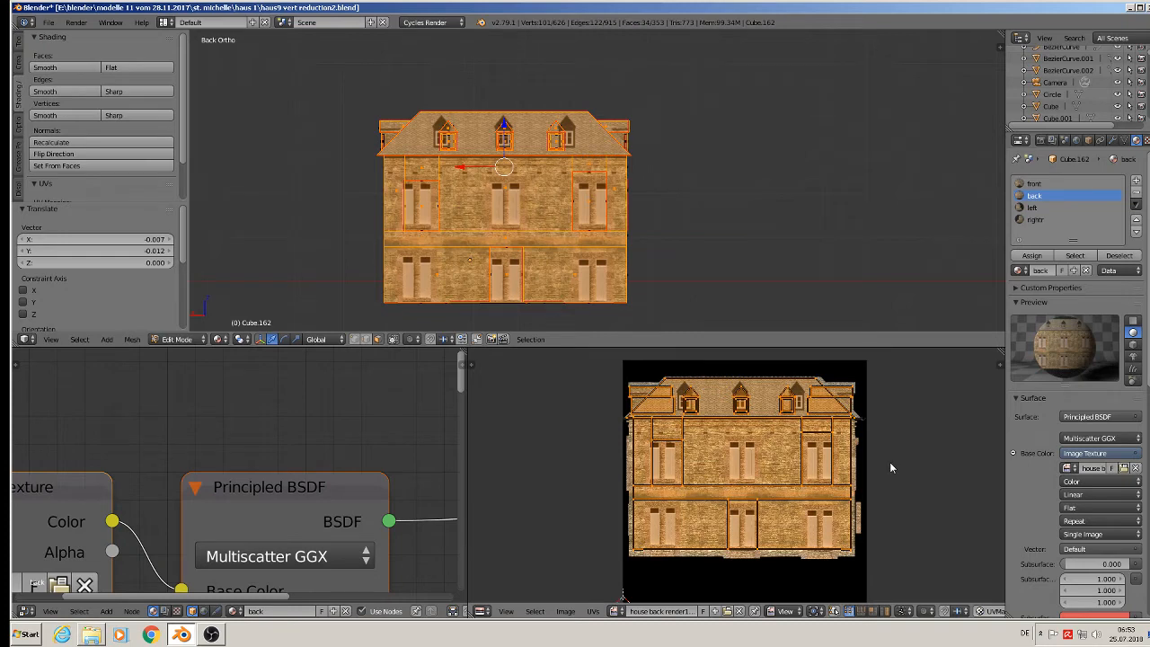
scroll(786, 449, up, 4)
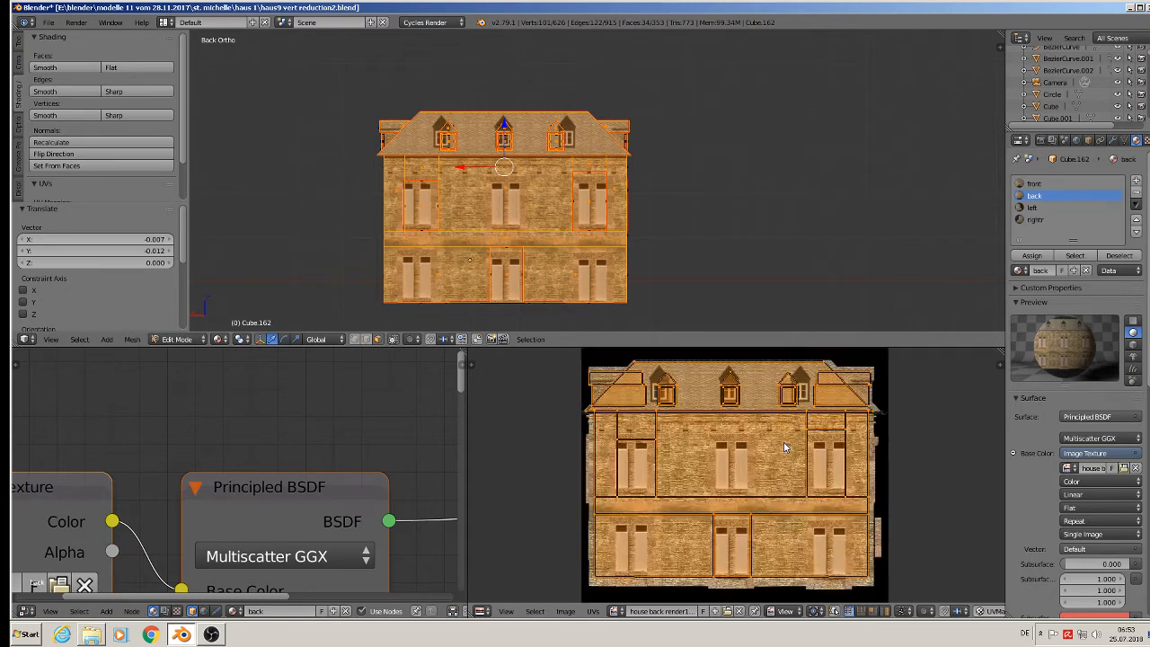
mouse_move(703, 450)
middle_down()
mouse_move(729, 430)
mouse_move(696, 456)
middle_up()
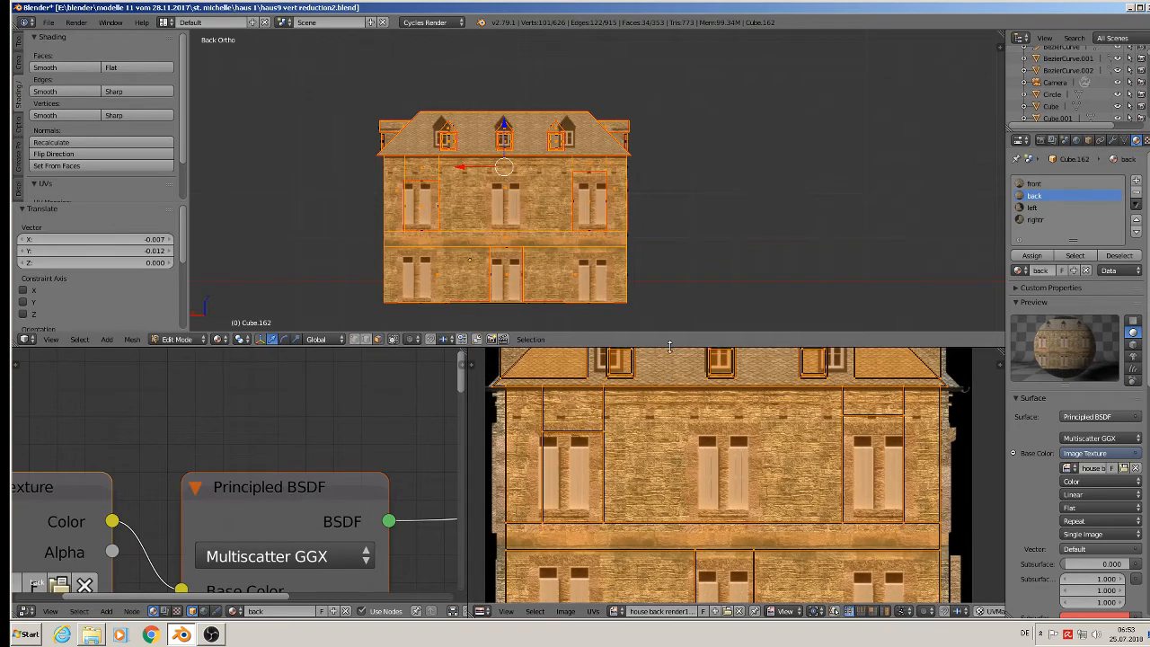
drag(674, 345, 678, 261)
key(a)
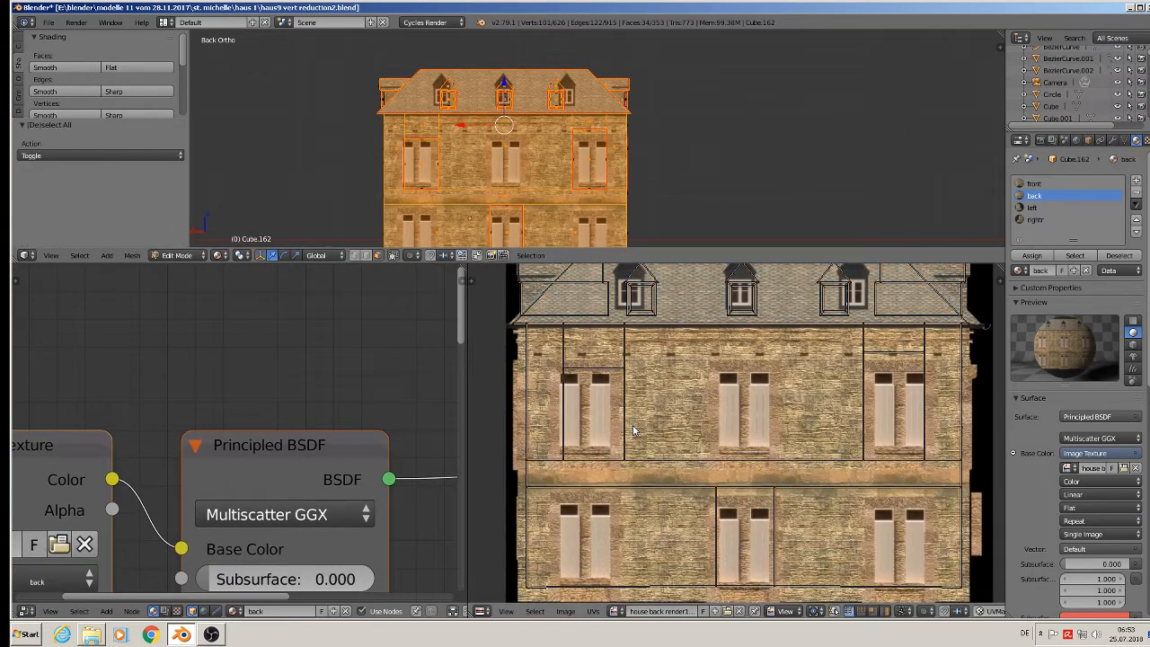
key(b)
drag(641, 469, 542, 321)
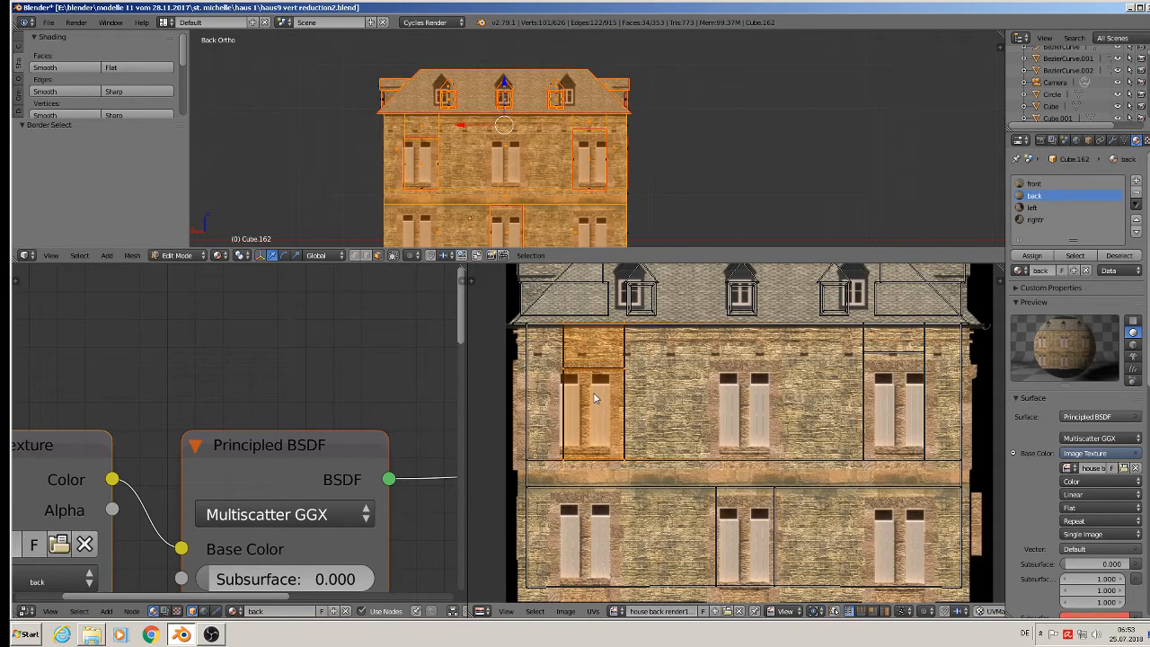
key(g)
key(x)
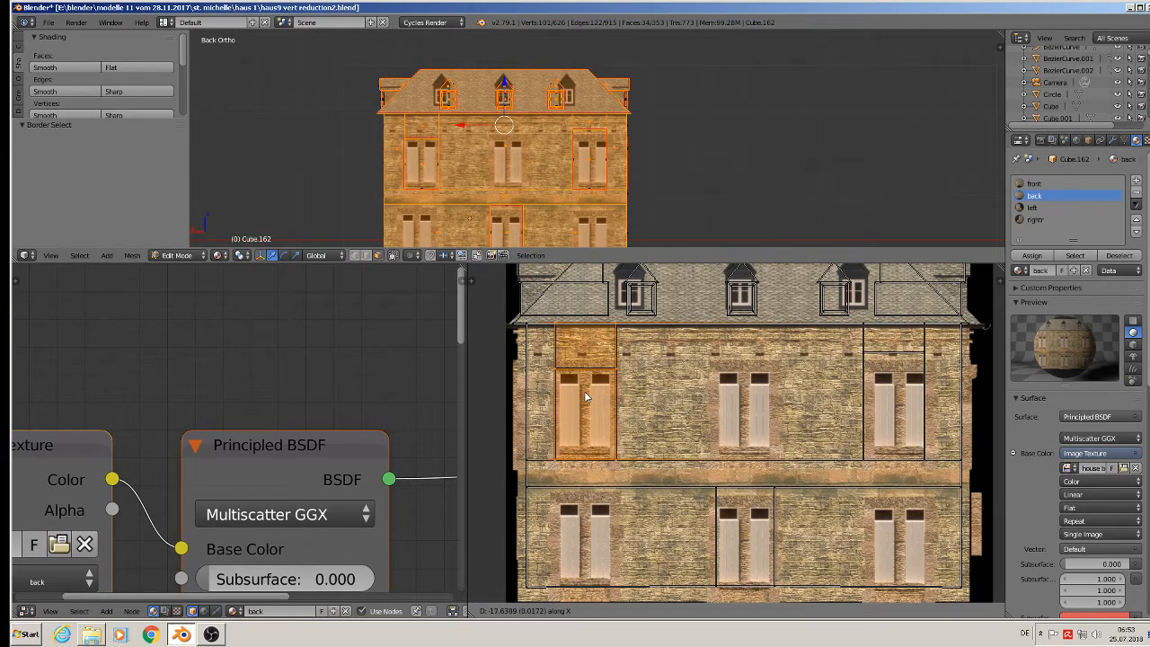
click(584, 396)
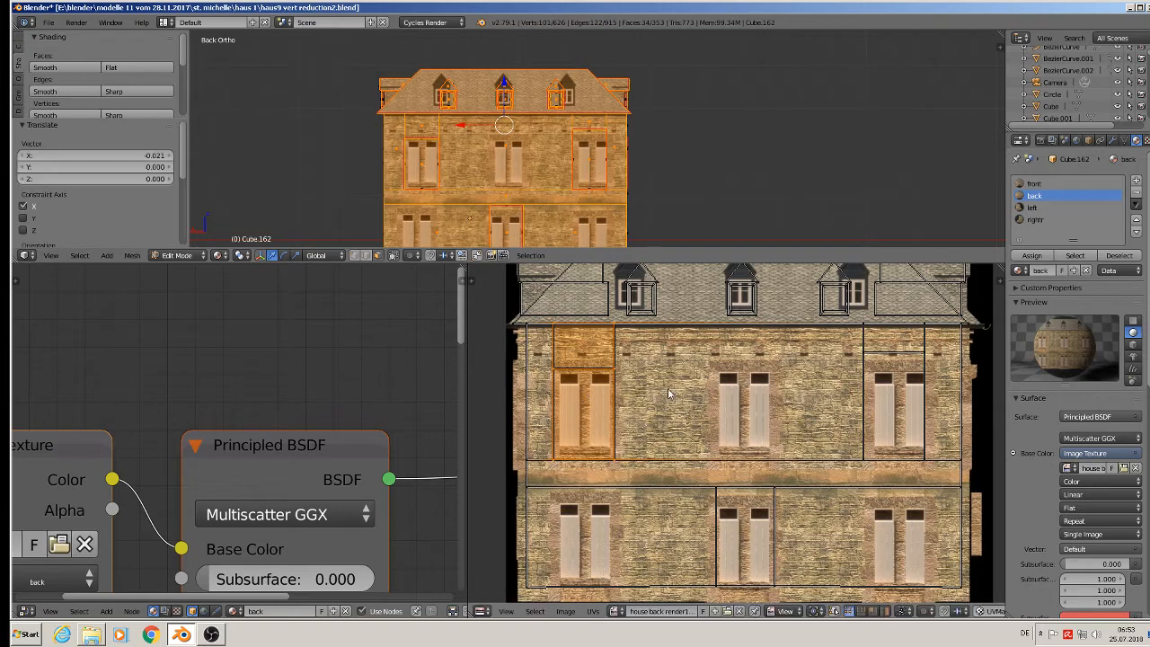
Select only the UVs of the back facade's right upper-floor window and move them 0.012 in X onto the window image
key(a)
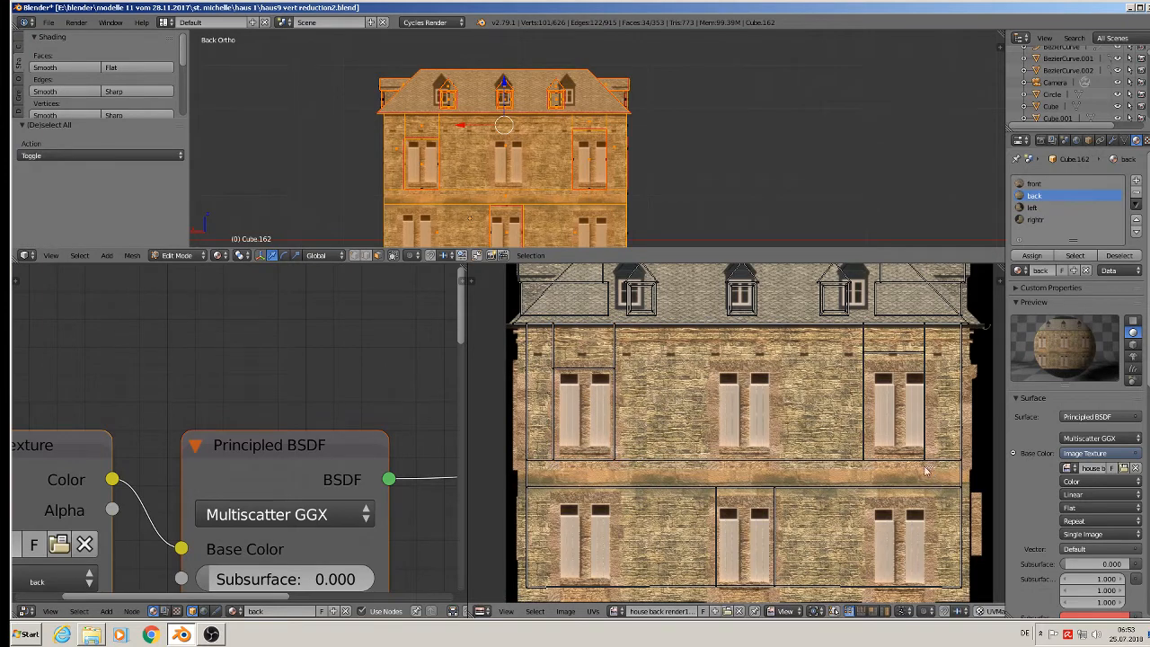
key(b)
drag(845, 325, 910, 423)
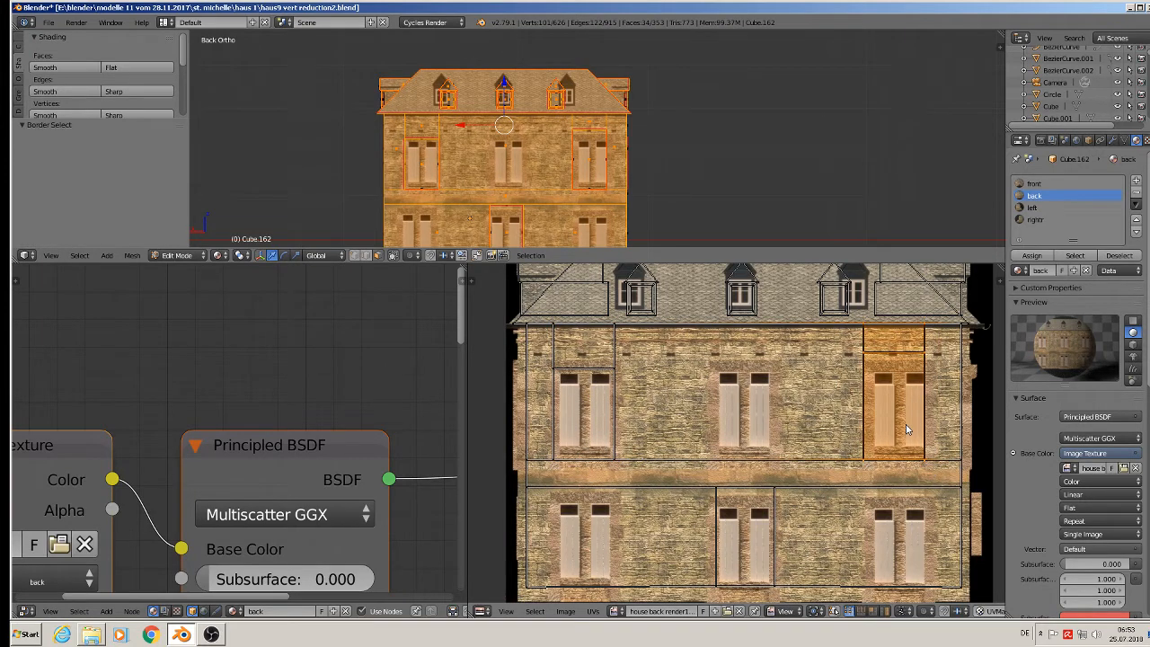
key(g)
key(x)
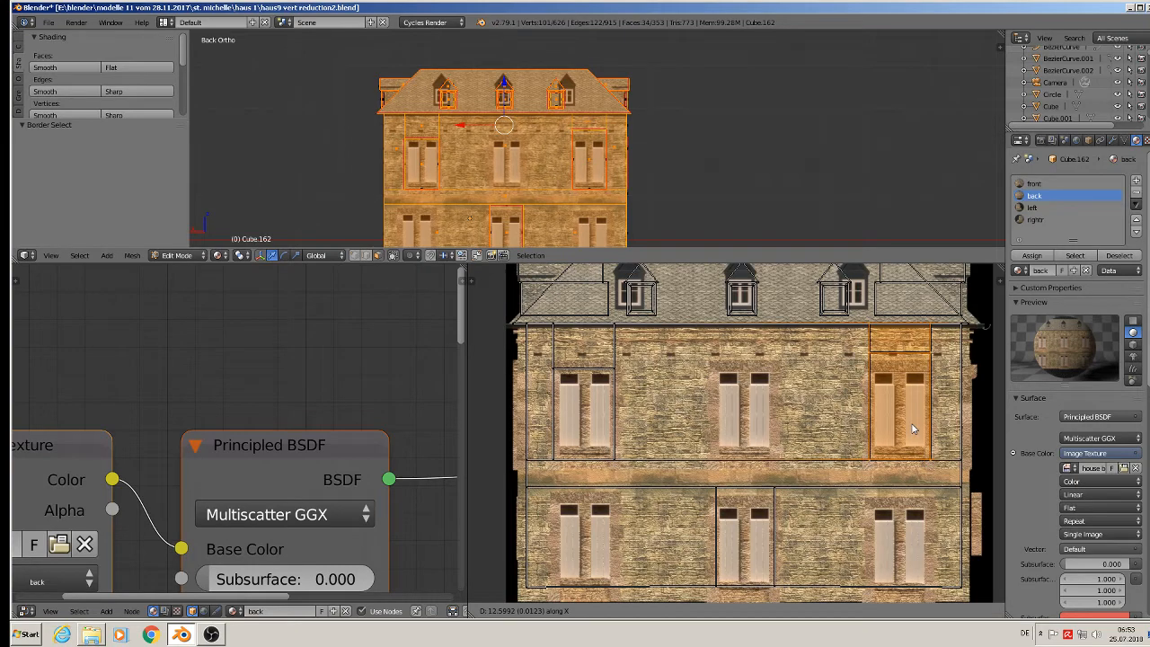
click(912, 430)
Select only the UVs of the left side dormer at the roof's end and move them -0.001 in X and 0.017 in Y
middle_drag(808, 481, 782, 489)
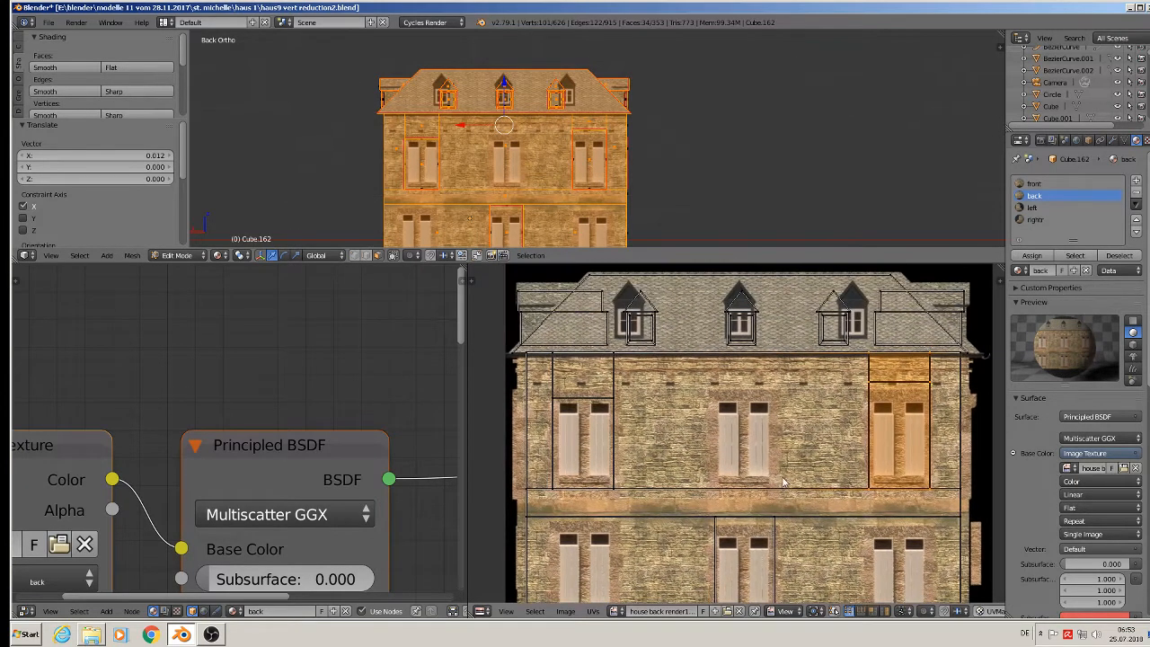
key(a)
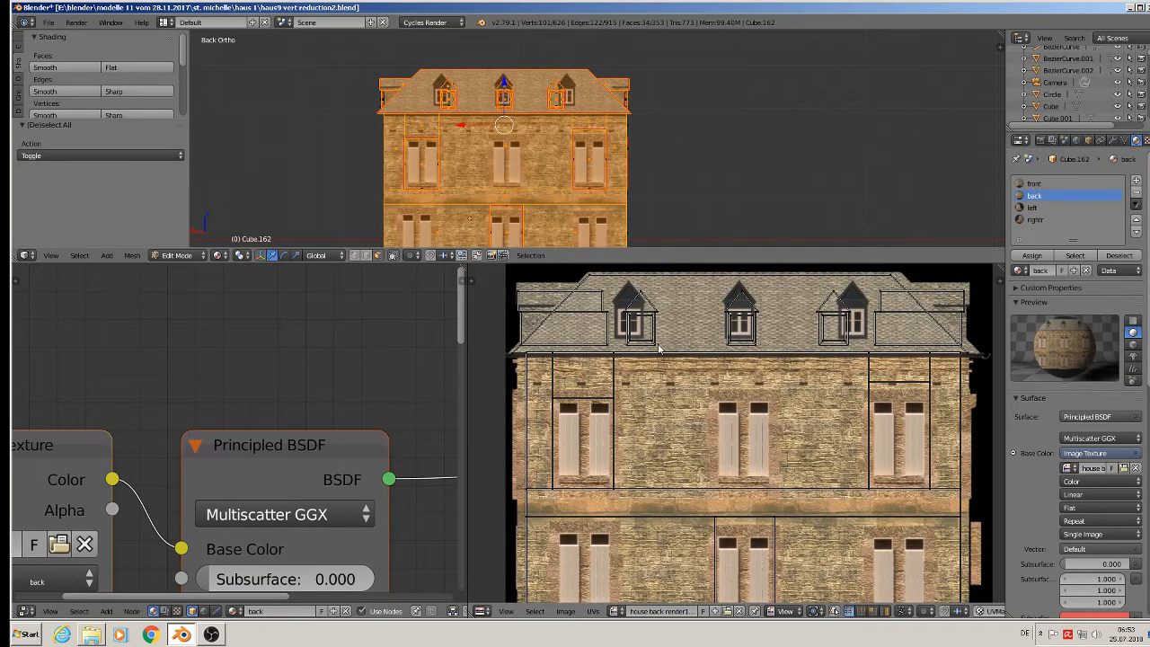
key(b)
drag(658, 345, 531, 303)
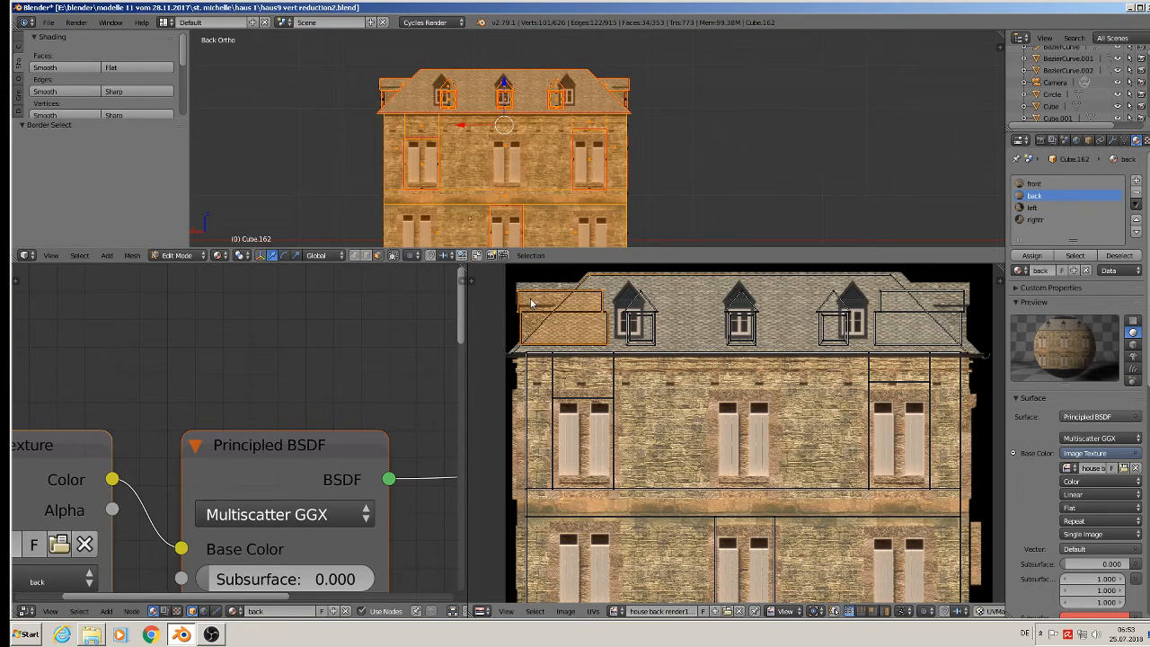
key(g)
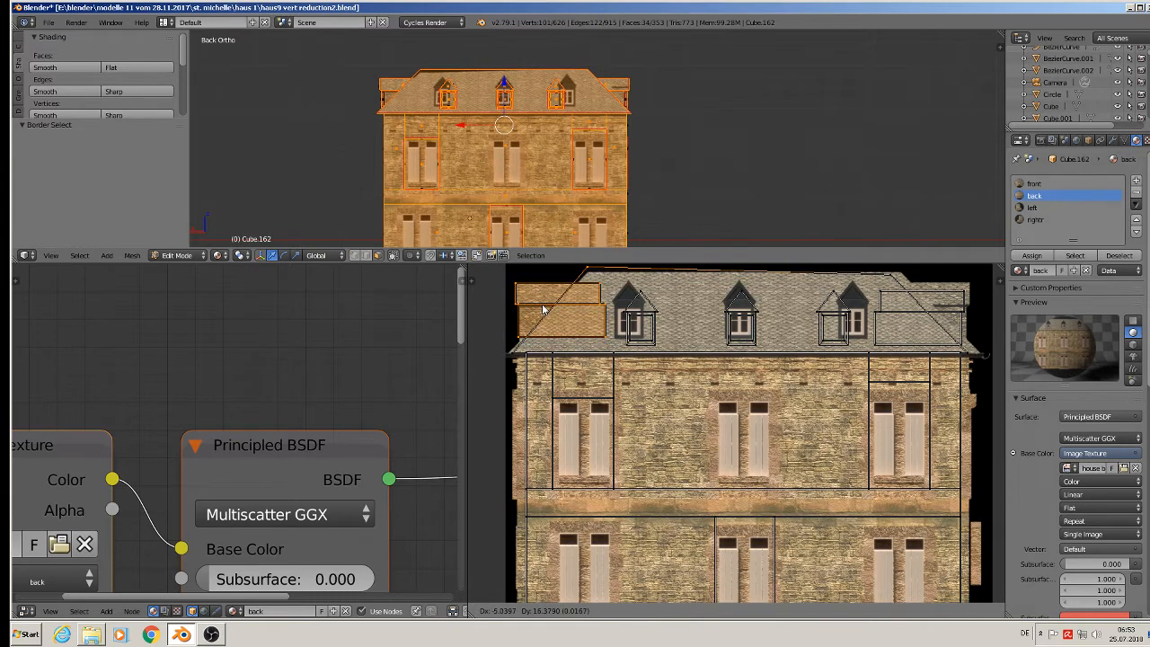
right_click(543, 310)
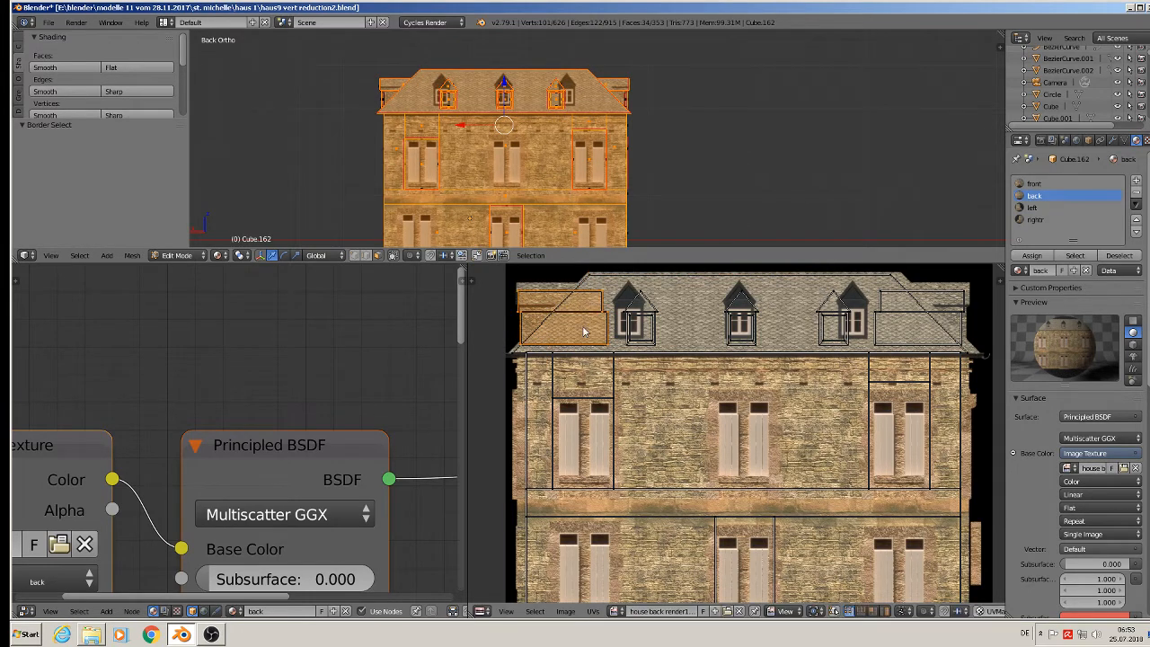
Select only the left front-facing dormer's UVs and move them -0.025 in X and 0.017 in Y onto its image
key(a)
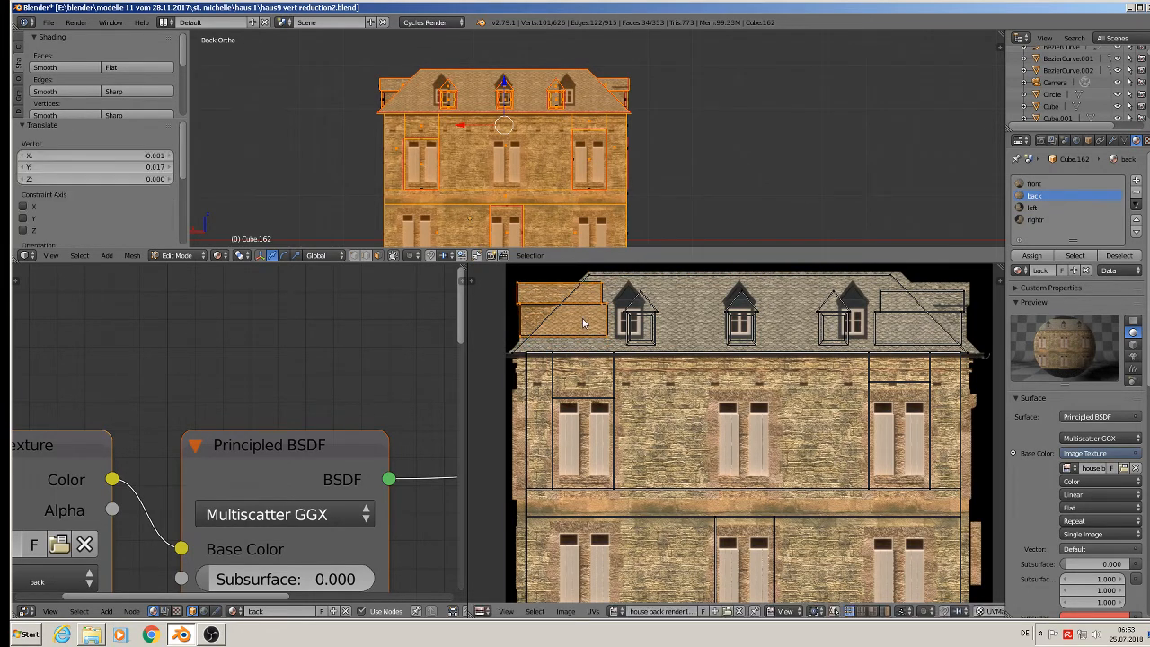
key(b)
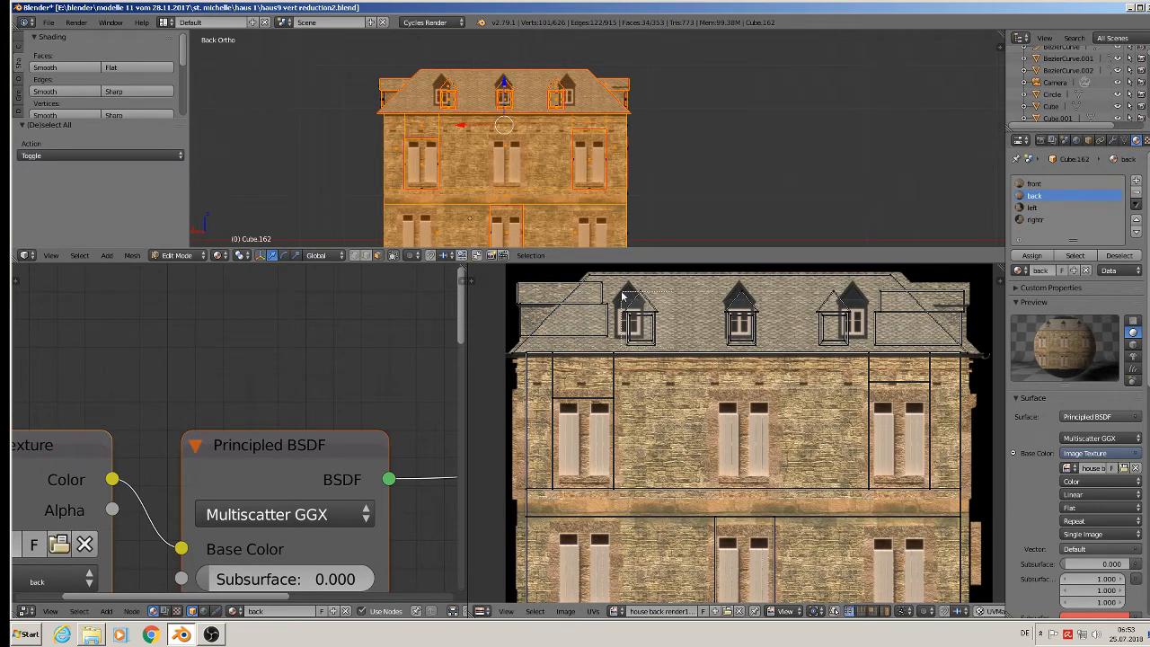
drag(618, 288, 660, 347)
key(g)
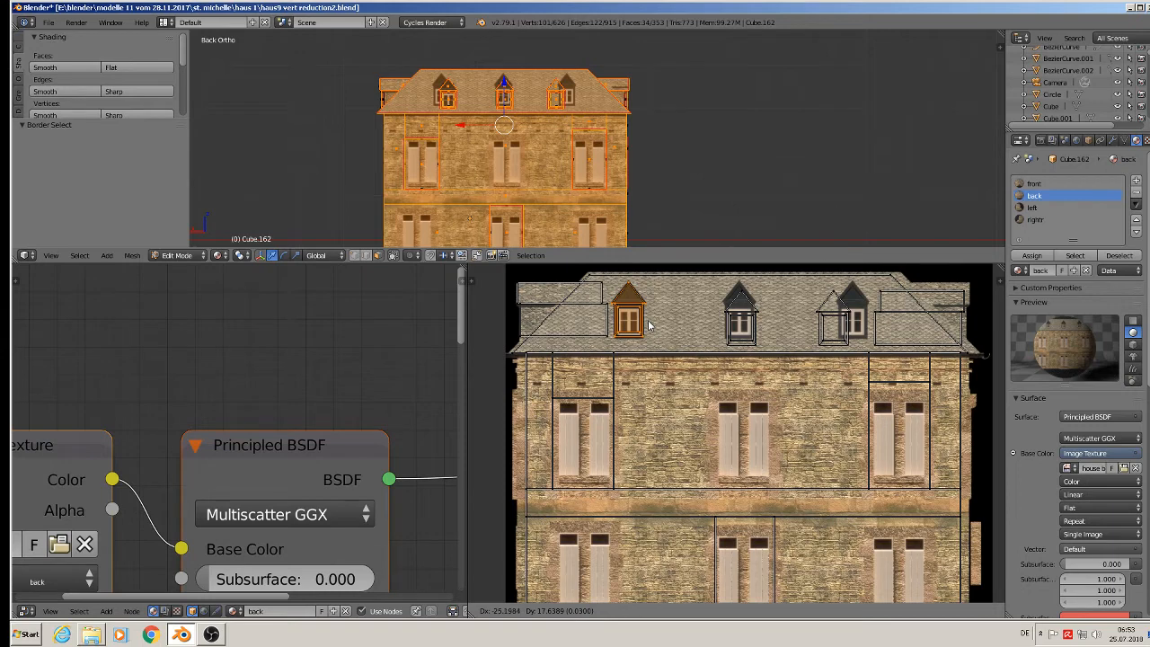
click(648, 325)
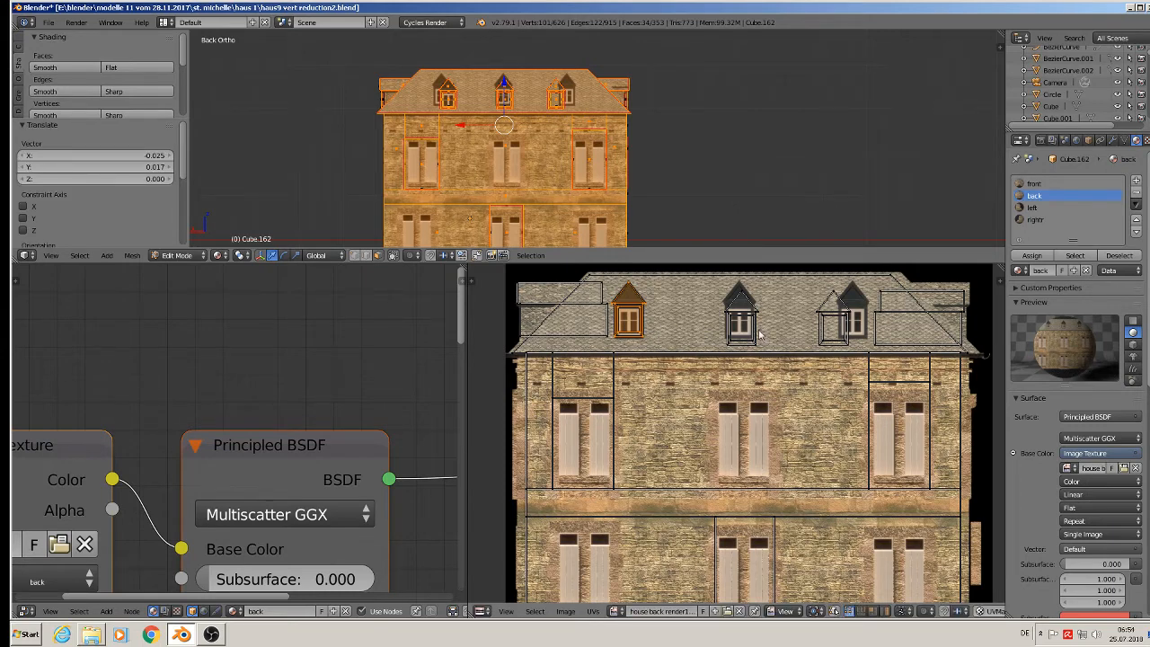
Select only the middle dormer's UVs and move them up and slightly left onto the middle dormer in the image
key(a)
key(b)
drag(766, 350, 719, 288)
key(g)
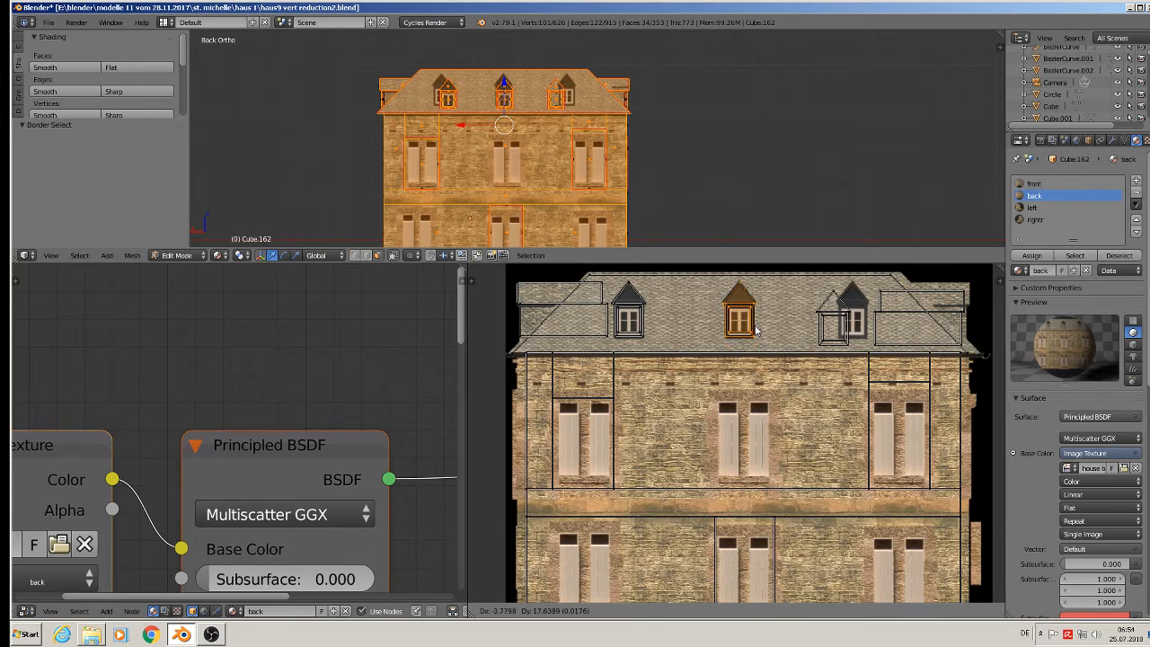
click(757, 331)
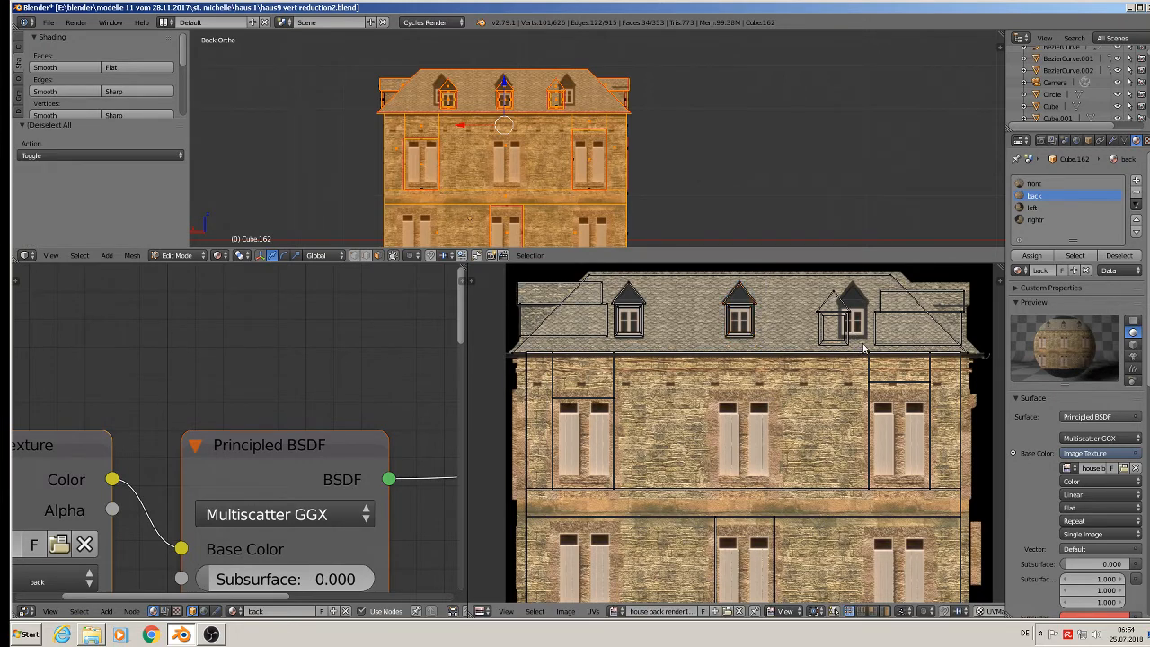
Select only the UVs of the right side dormer at the roof's end and move them 0.010 in X and 0.015 in Y
key(a)
key(b)
drag(967, 349, 868, 286)
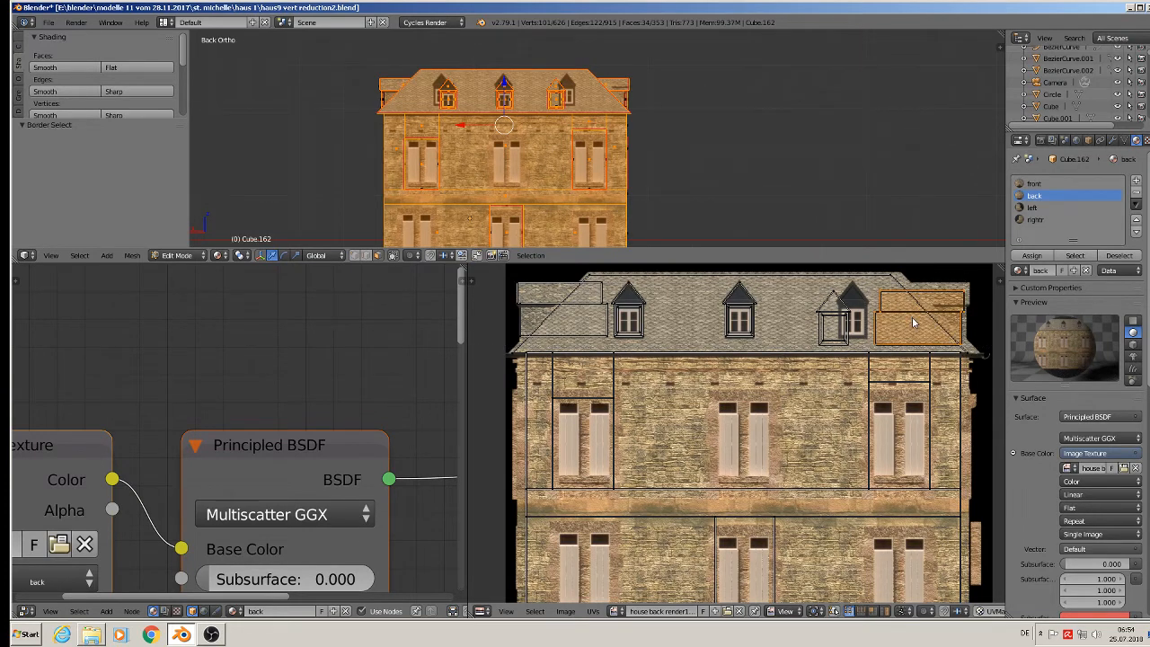
Select only the right front-facing dormer's UVs and move them 0.041 in X and 0.017 in Y onto its image
key(a)
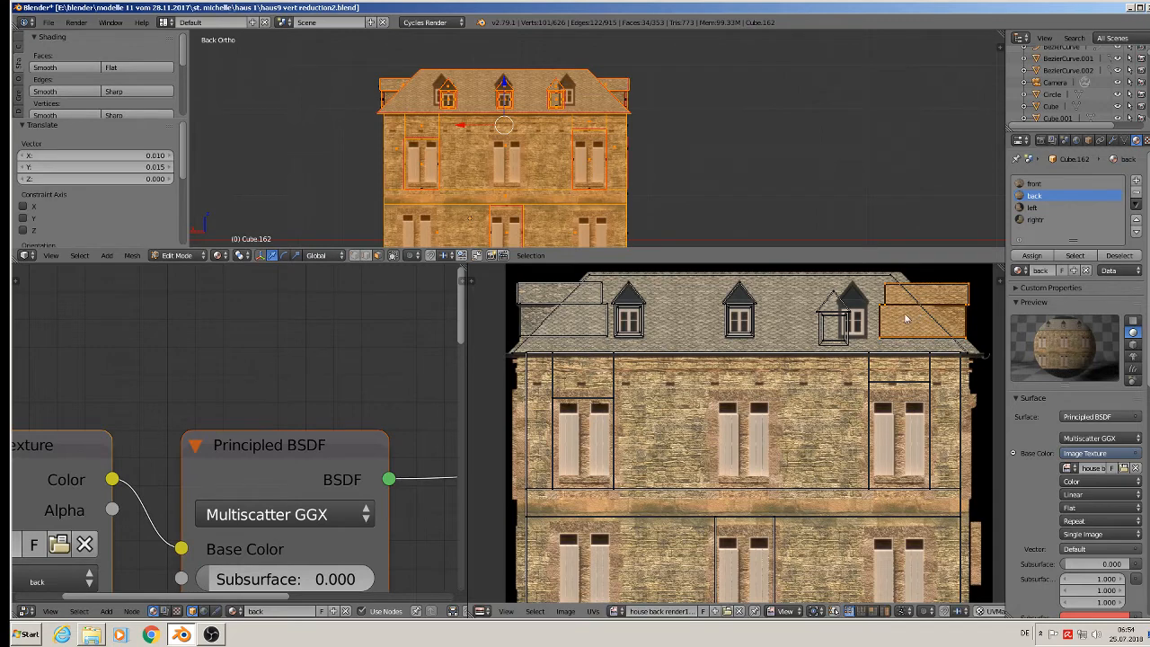
key(b)
drag(859, 351, 809, 283)
key(g)
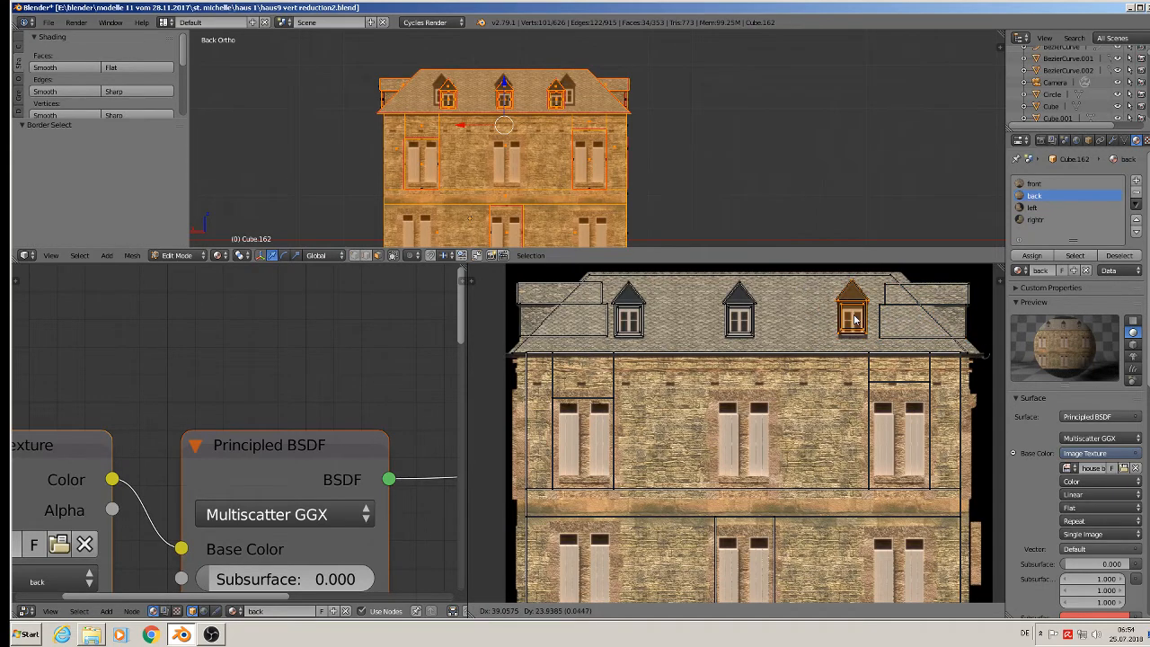
click(856, 322)
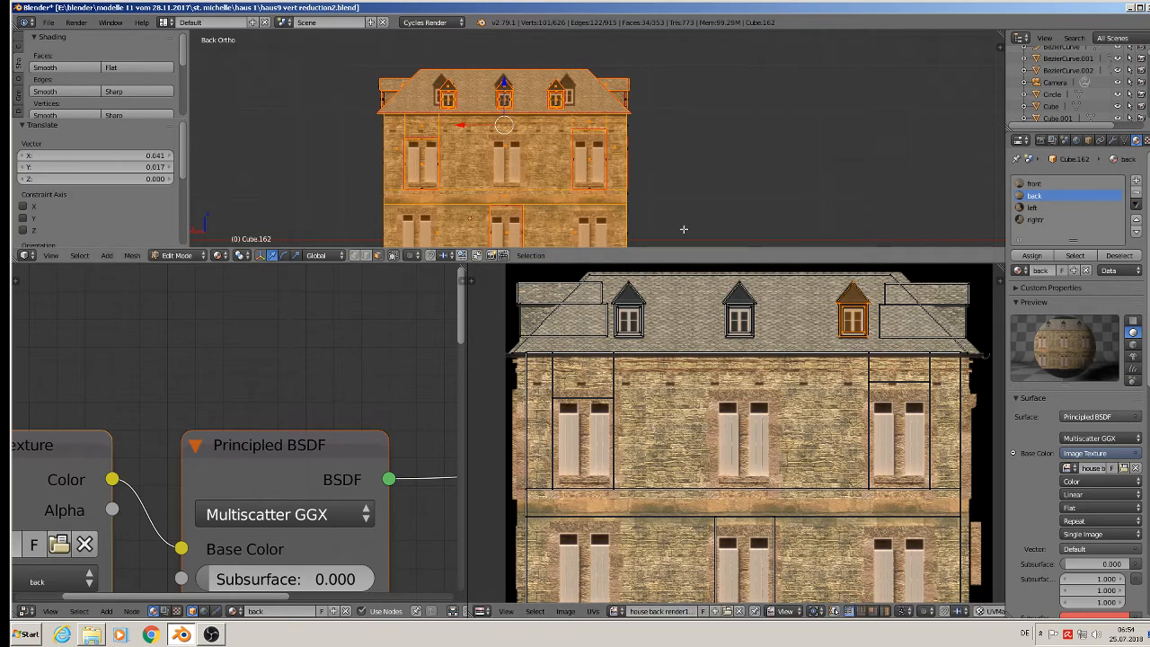
Select only the house's right-side faces in Edit Mode and unwrap them with Project From View in the orthographic right view
key(Tab)
middle_drag(592, 183, 665, 163)
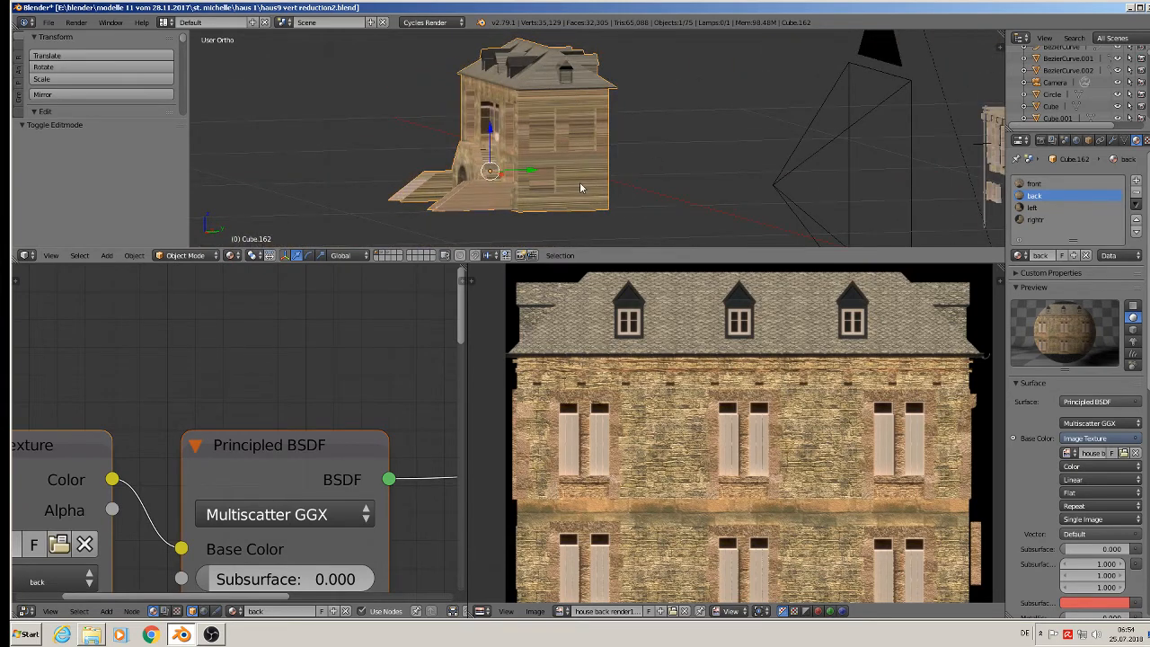
middle_drag(580, 188, 711, 207)
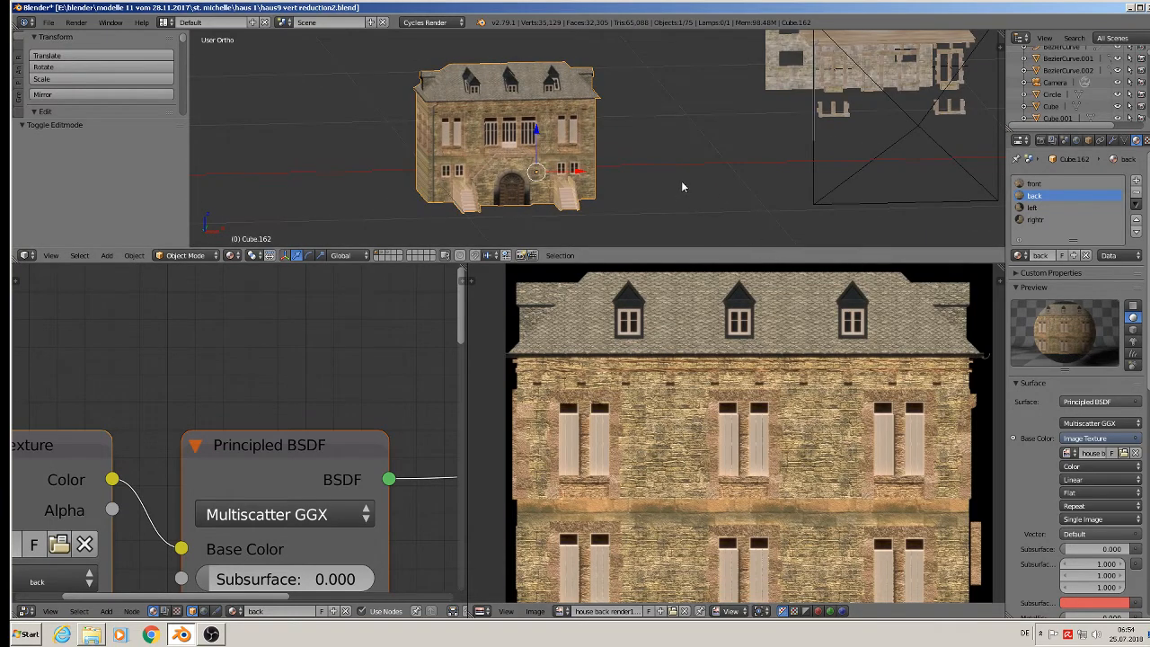
key(KP_3)
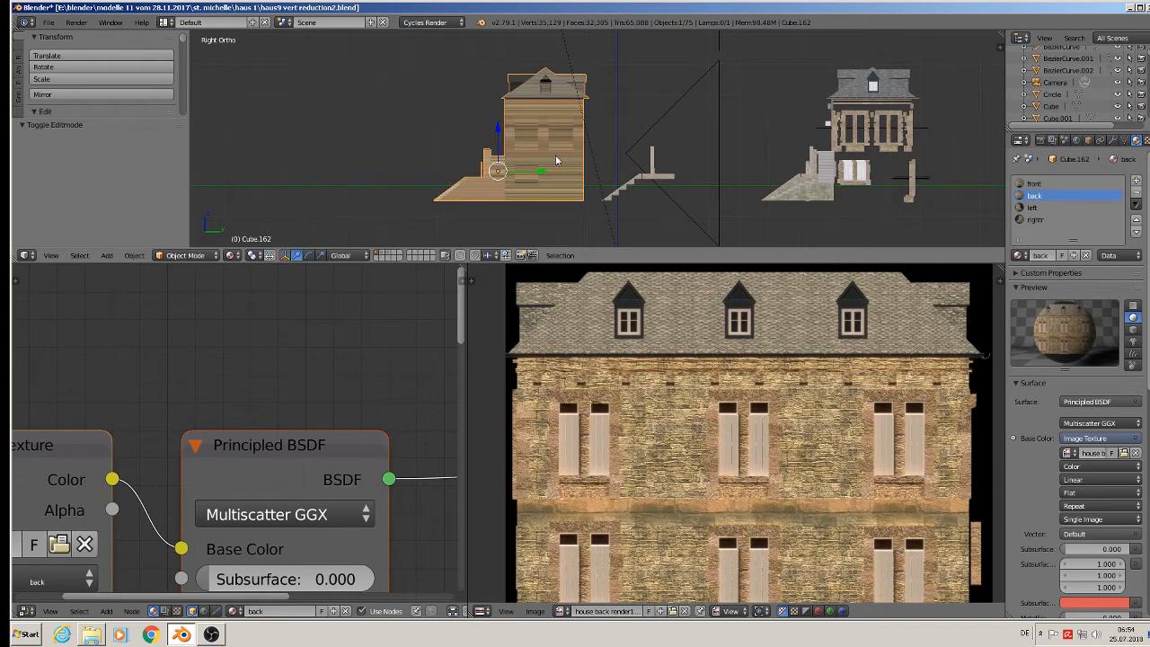
key(Tab)
key(a)
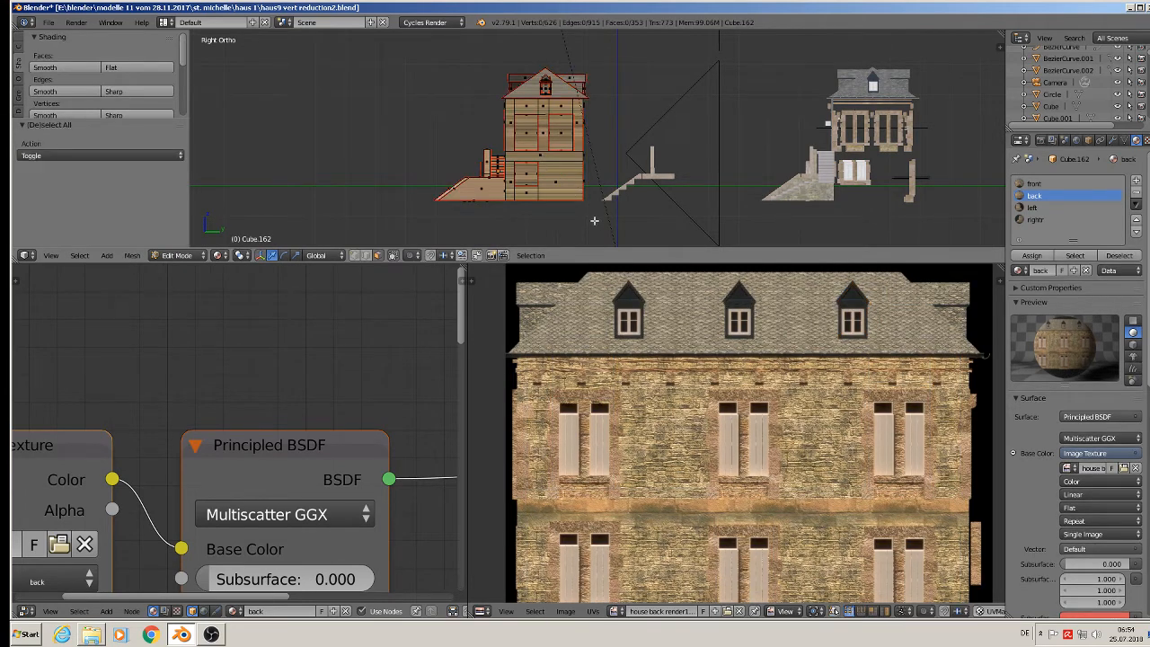
key(b)
drag(597, 236, 422, 58)
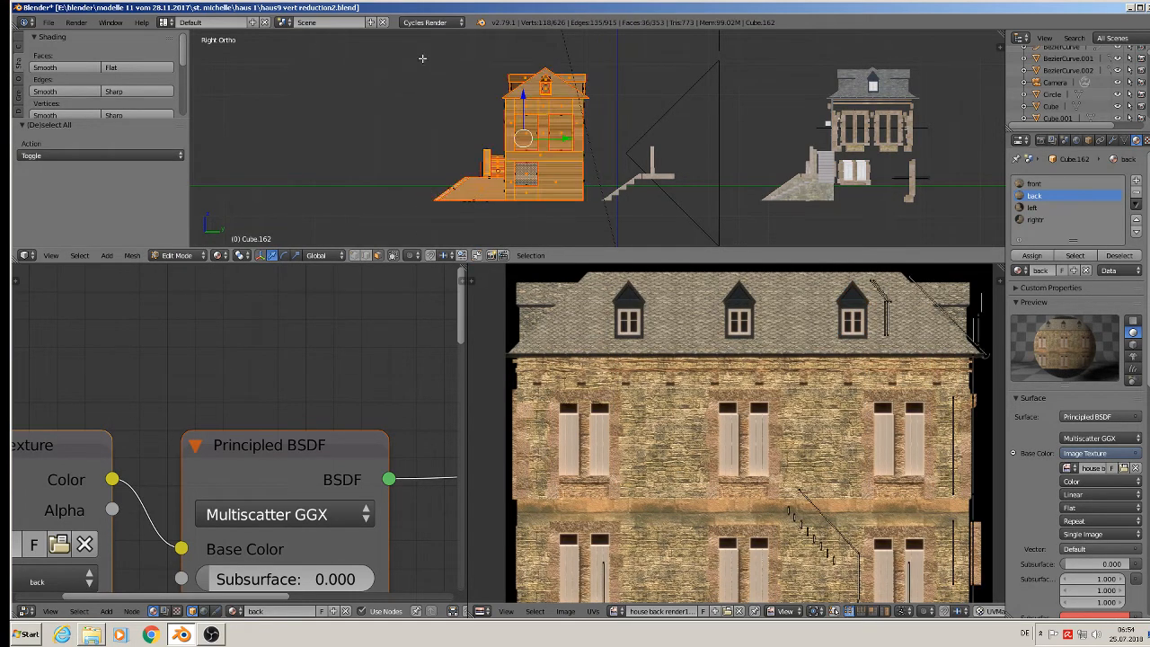
key(u)
click(555, 144)
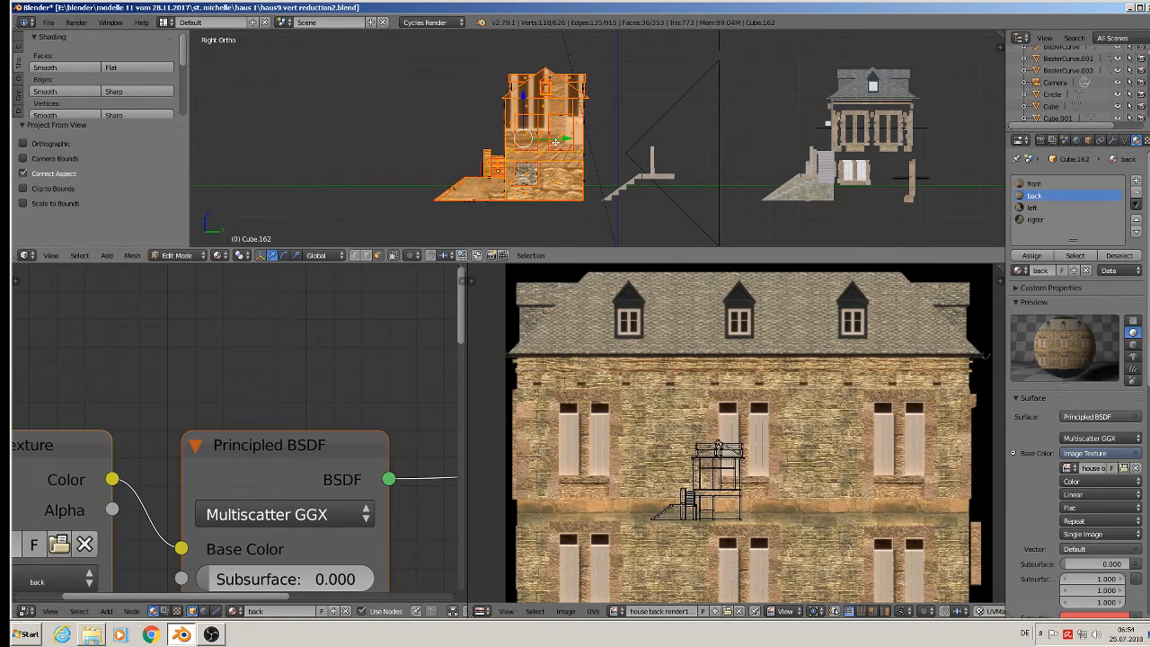
Assign the rightr material to the selected right-side faces
mouse_move(554, 142)
middle_down()
mouse_move(542, 144)
mouse_move(647, 167)
mouse_move(729, 159)
mouse_move(556, 141)
middle_up()
key(KP_3)
click(1036, 219)
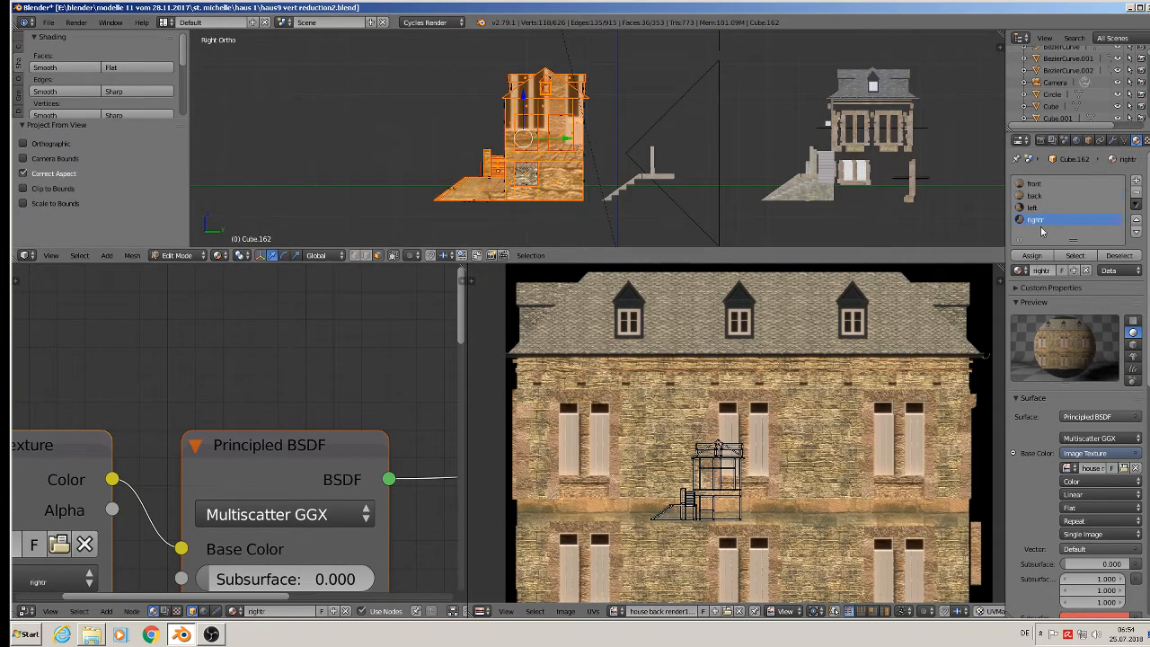
click(1036, 256)
Select all the right-side UVs and display house right render1.jpg behind them in the UV editor
scroll(680, 559, down, 4)
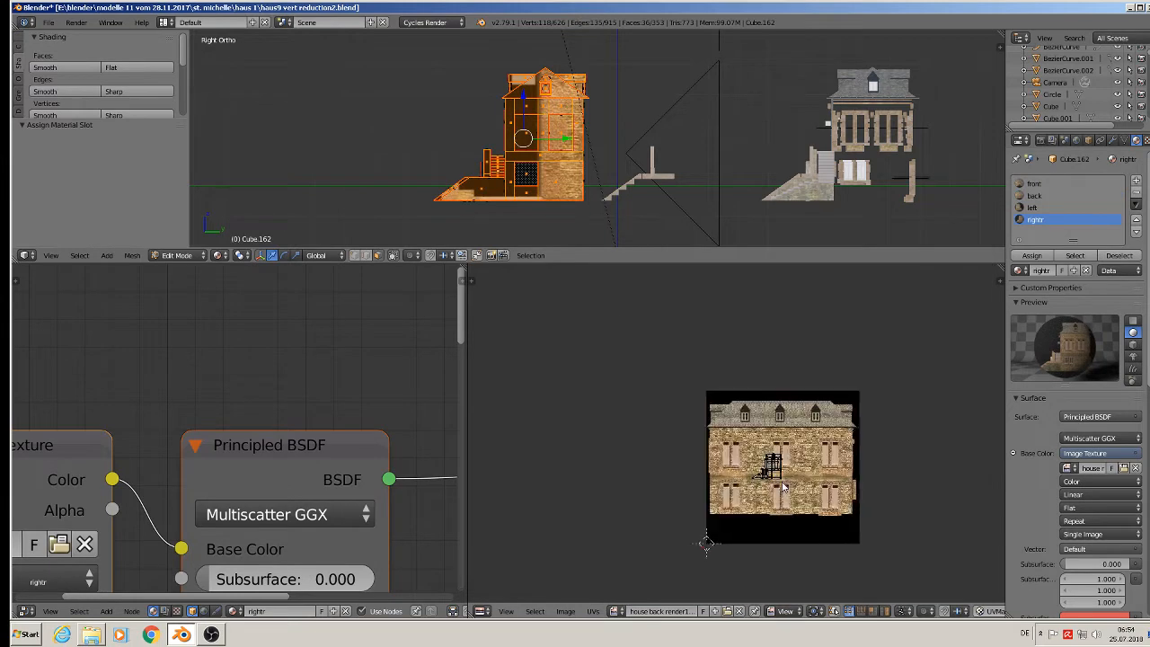
scroll(706, 544, up, 3)
key(a)
click(617, 611)
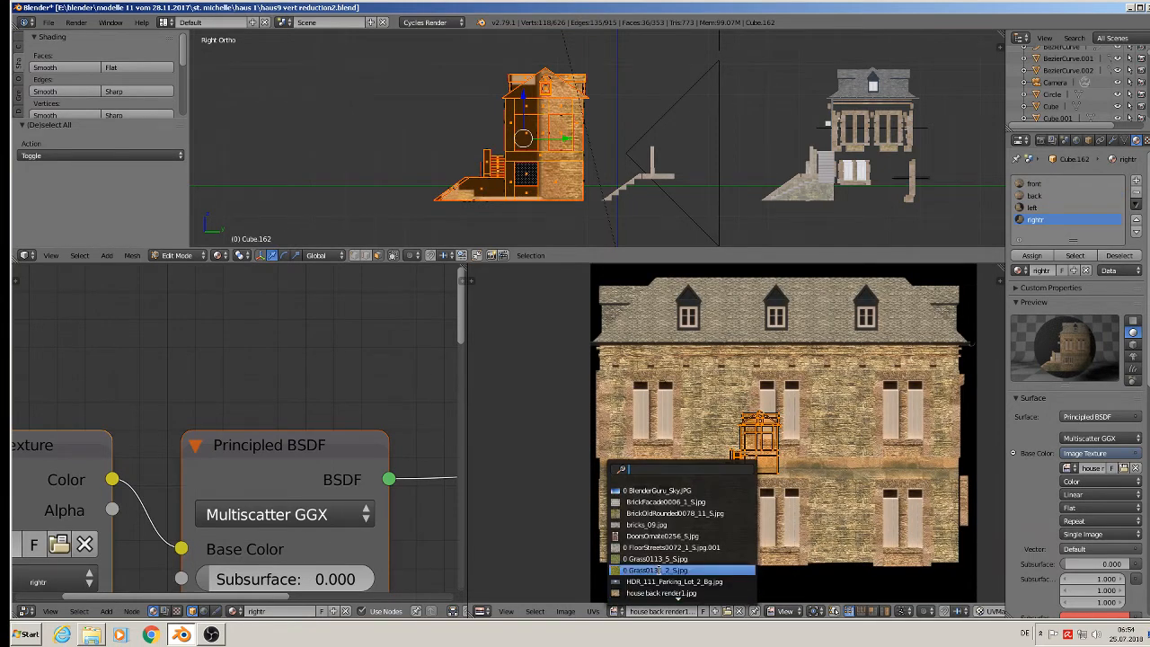
text(righ)
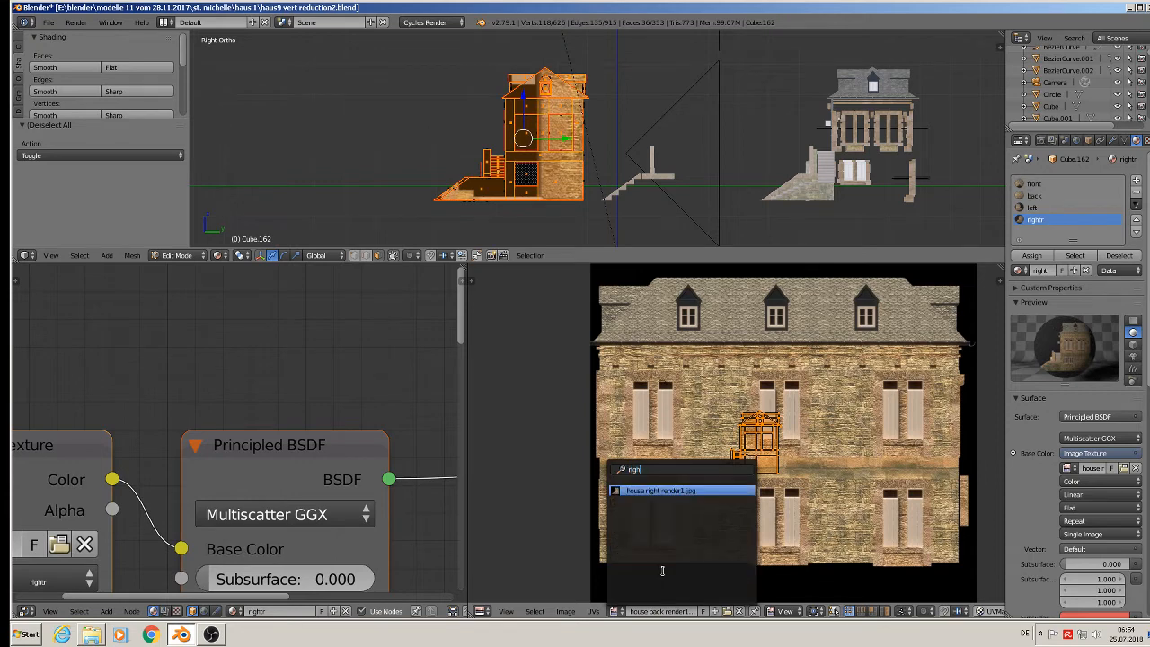
click(668, 493)
scroll(818, 490, up, 1)
scroll(820, 490, down, 2)
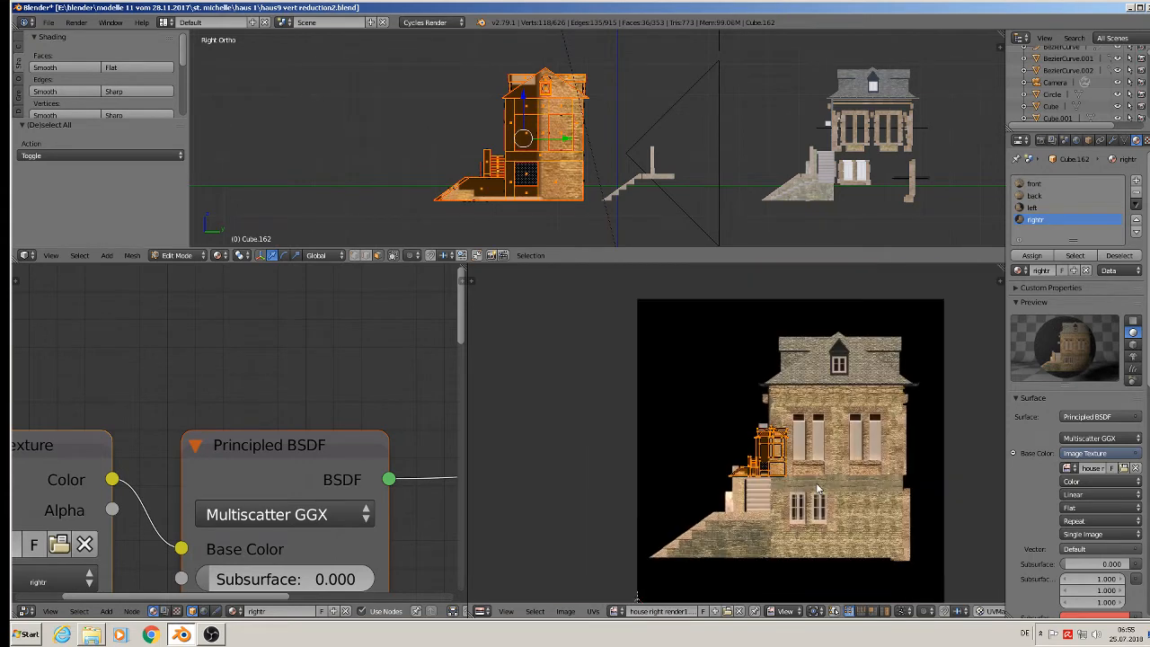
Scale the right-side UVs by 4.505 and move them 0.070, 0.039 and 0.004, -0.008 in X and Y onto the house image
key(s)
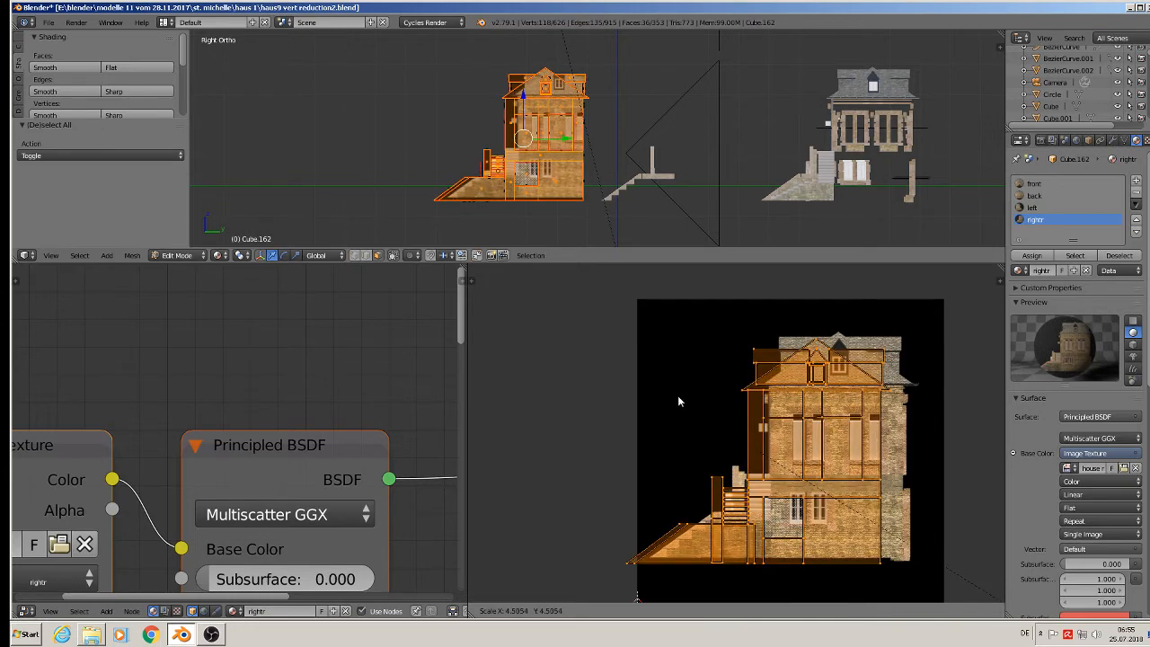
click(682, 395)
key(g)
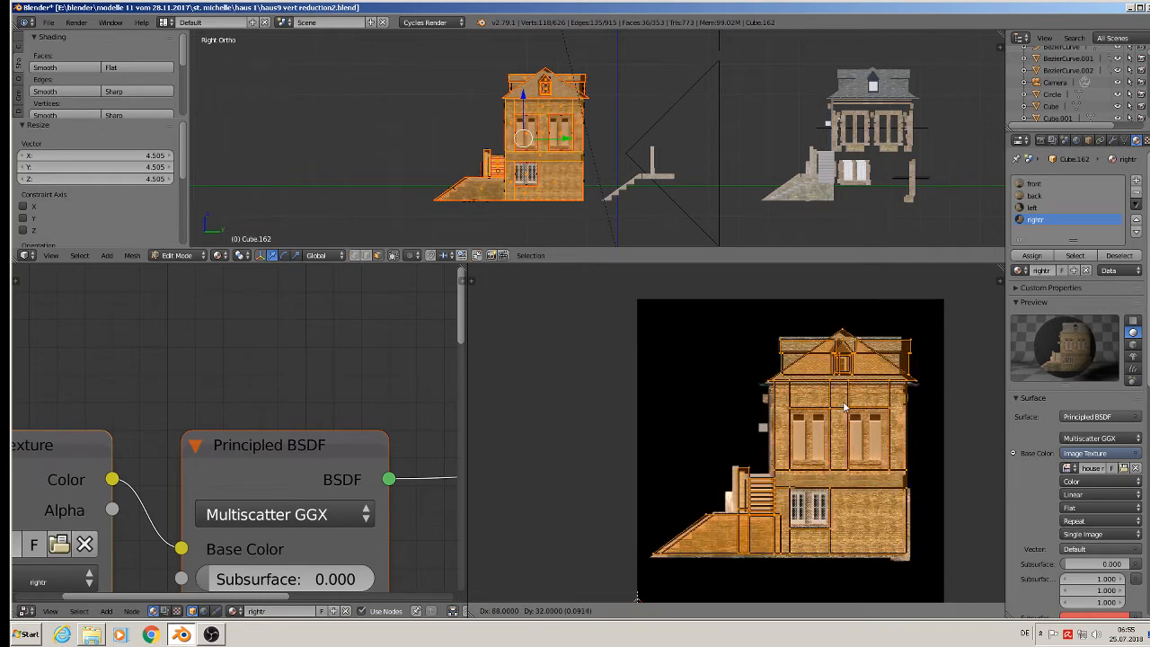
click(841, 407)
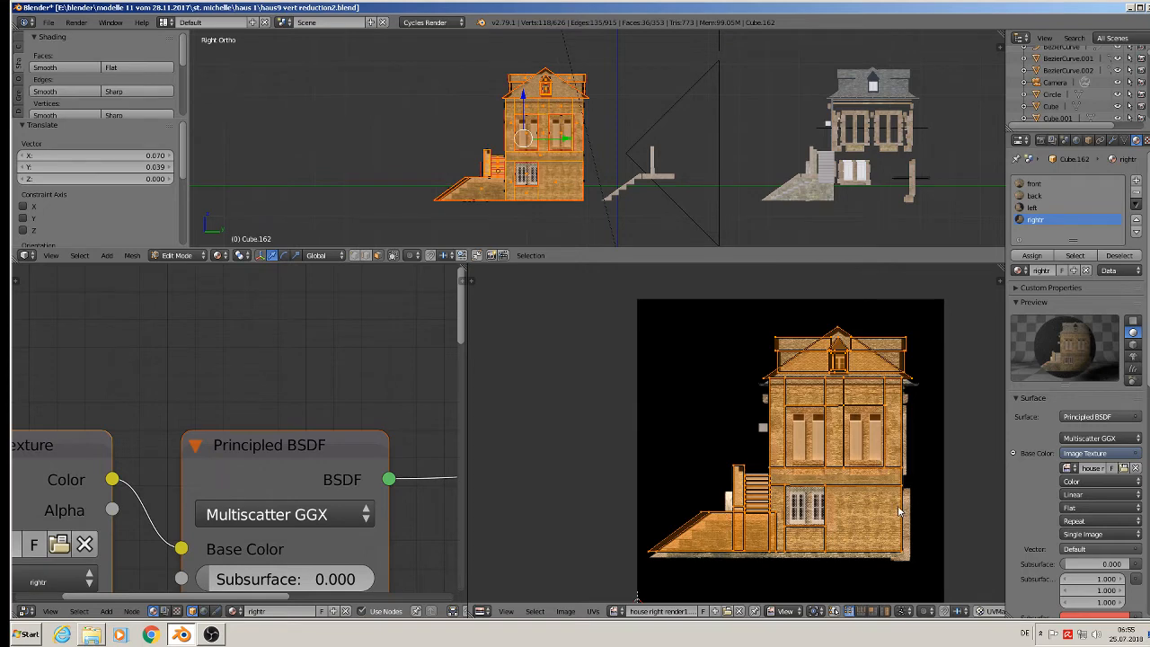
key(g)
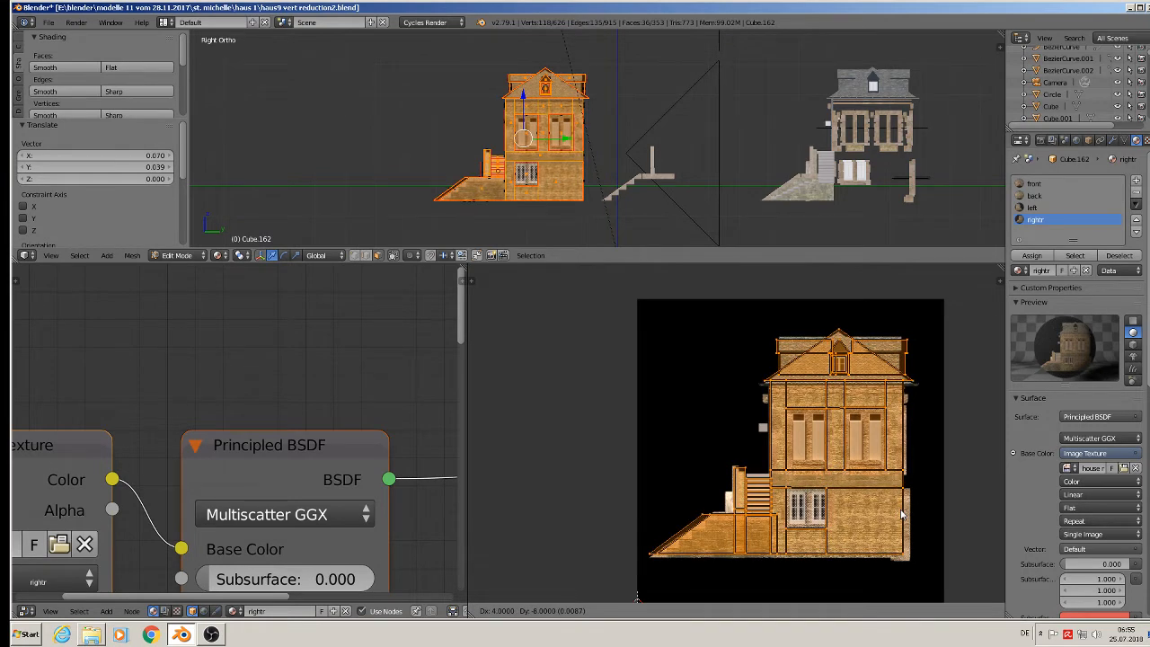
click(902, 514)
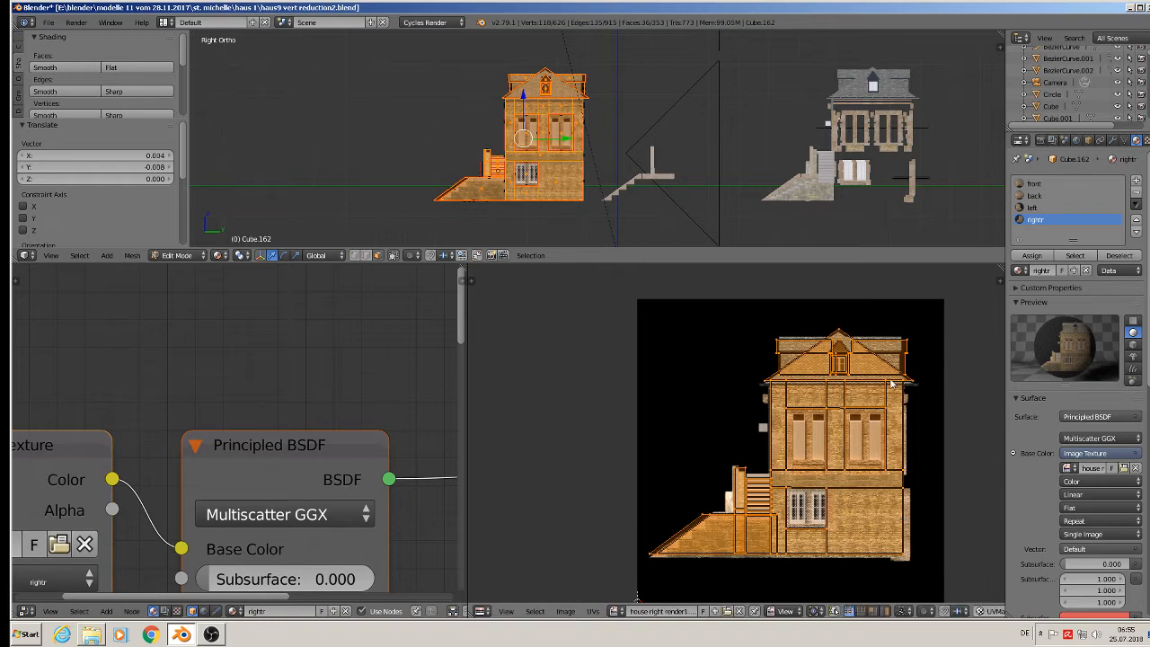
key(Tab)
key(Tab)
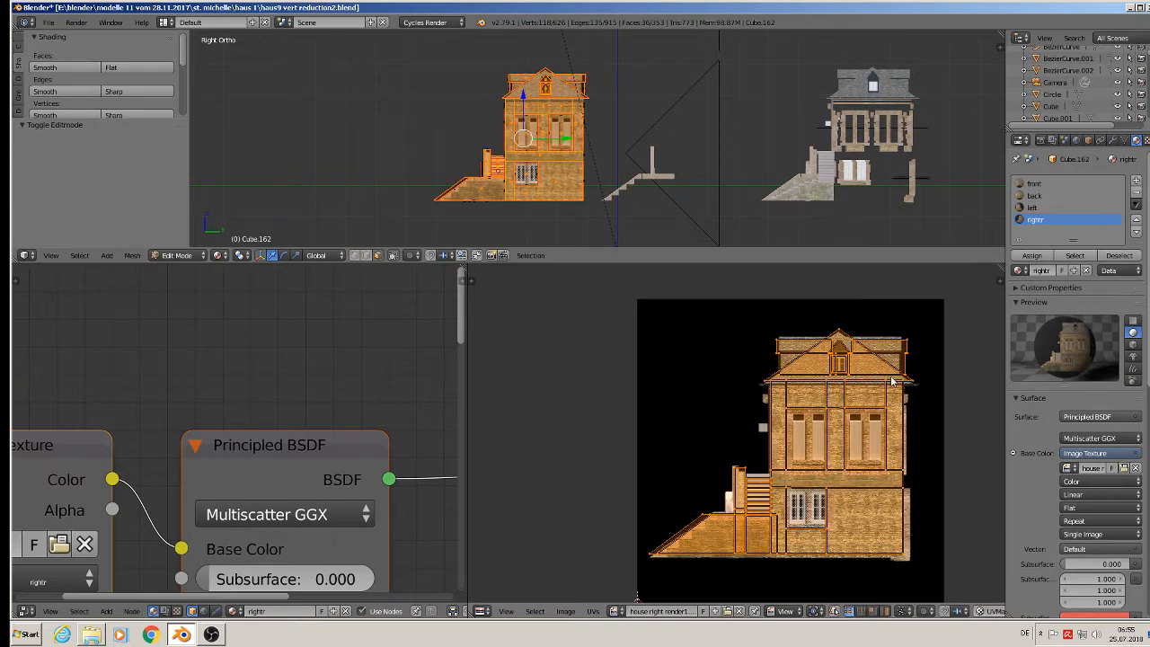
Select only the UVs of the large triangular roof slope with its eaves and move them -0.012 along Y
scroll(894, 382, up, 2)
middle_drag(896, 382, 784, 382)
scroll(728, 353, up, 1)
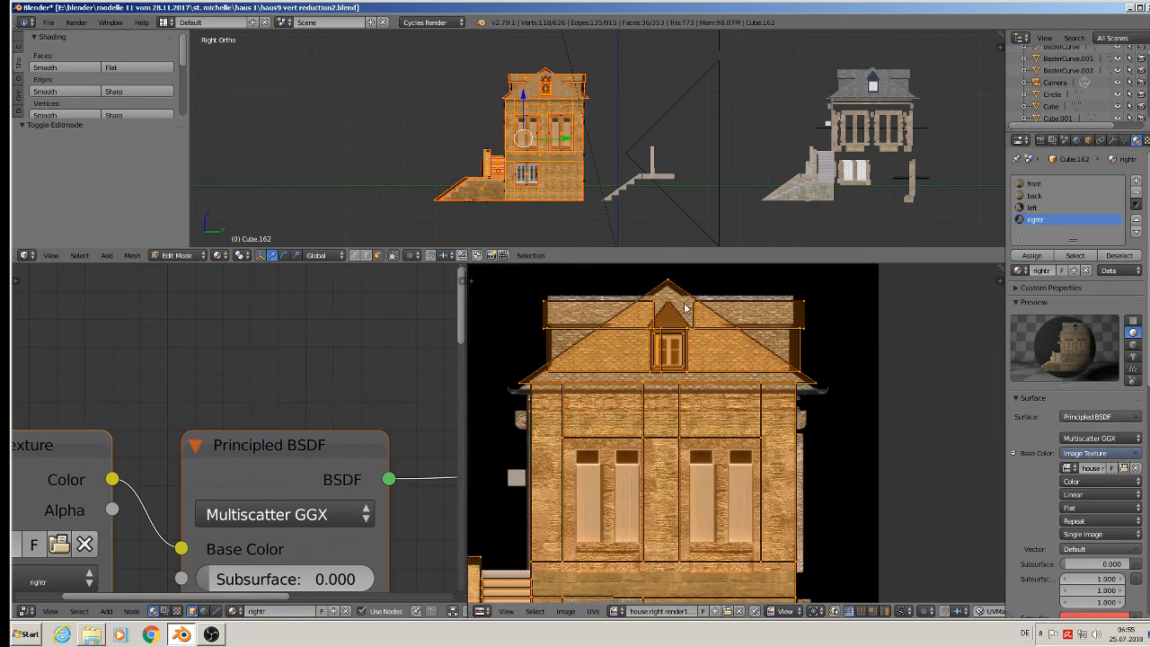
right_click(656, 290)
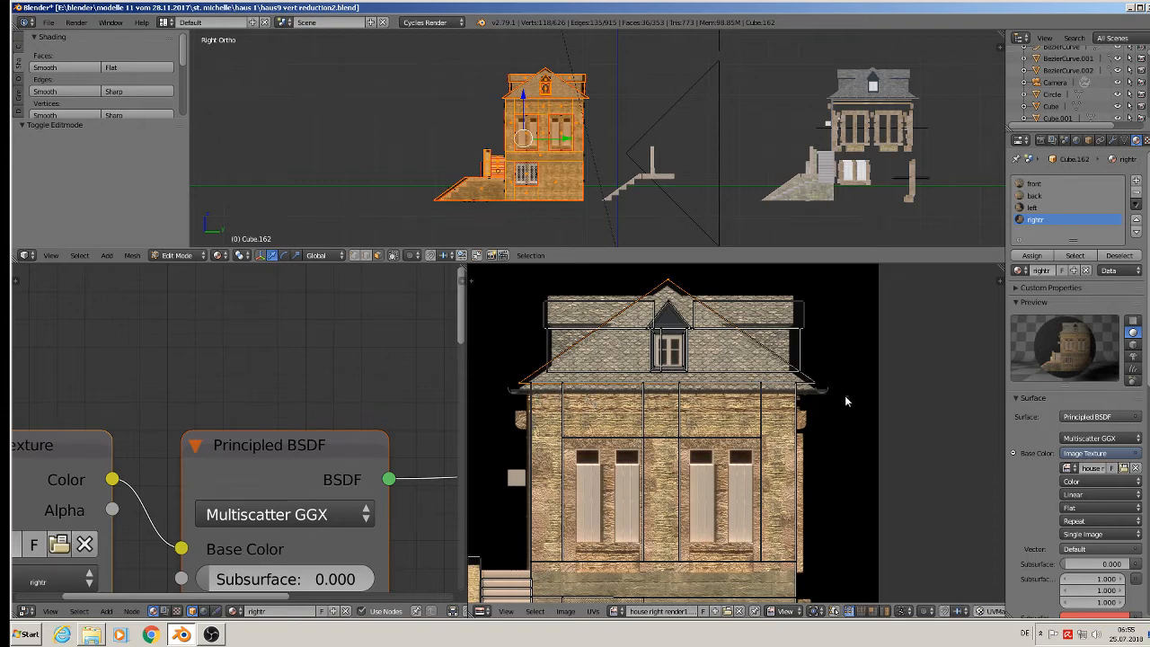
key(b)
drag(845, 401, 492, 372)
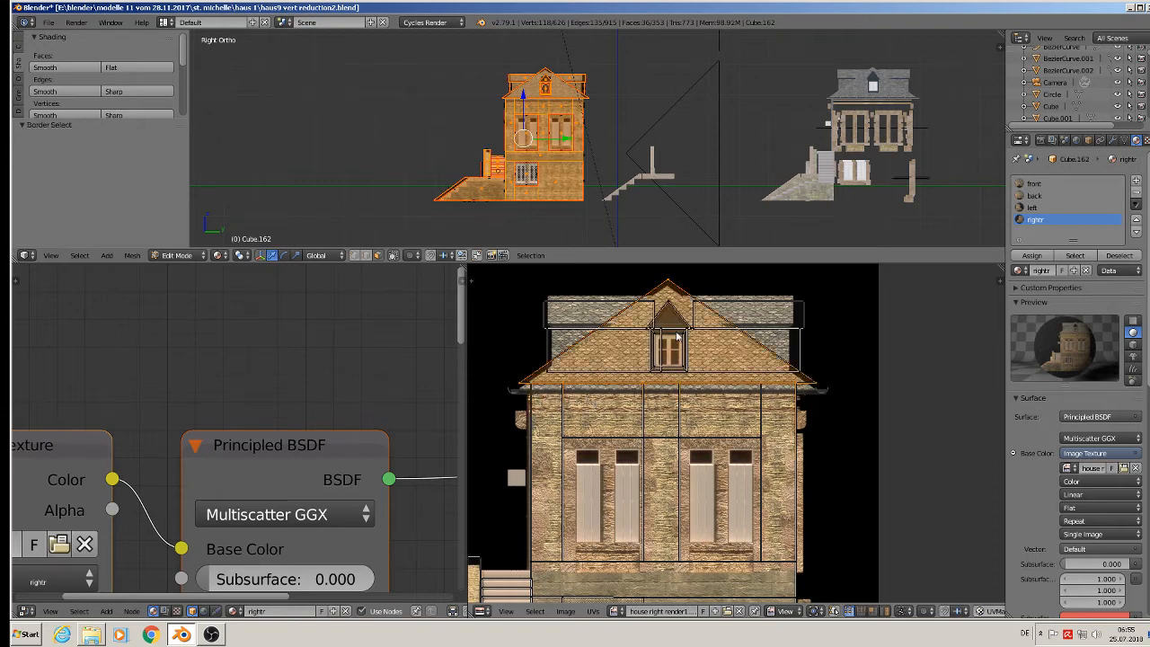
key(g)
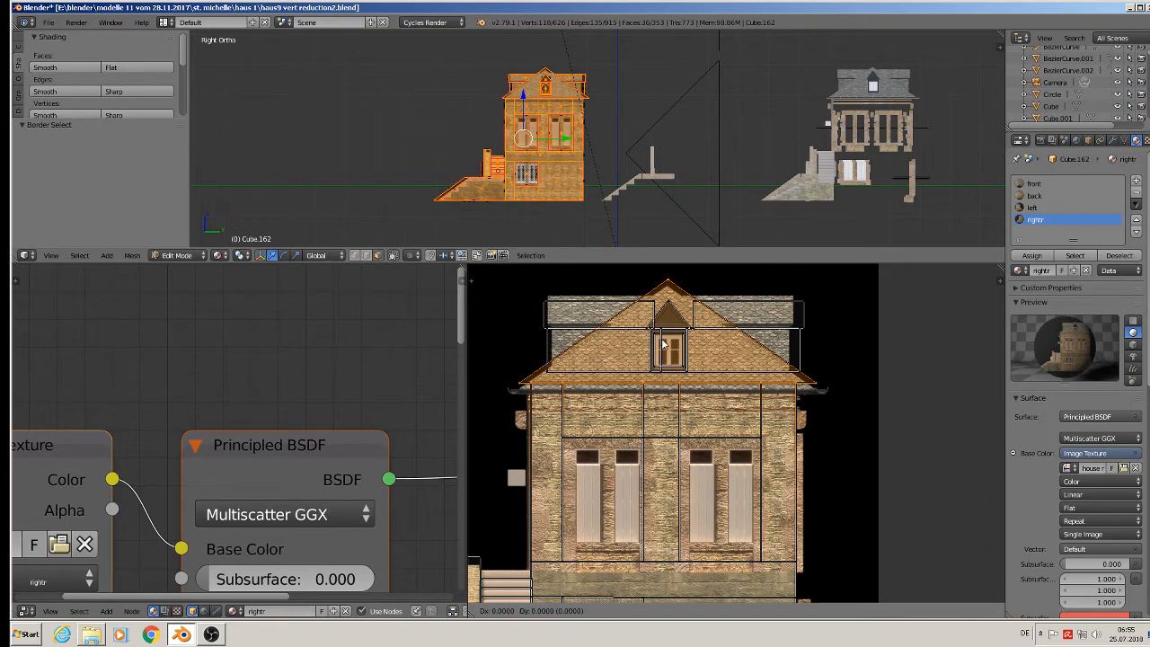
key(y)
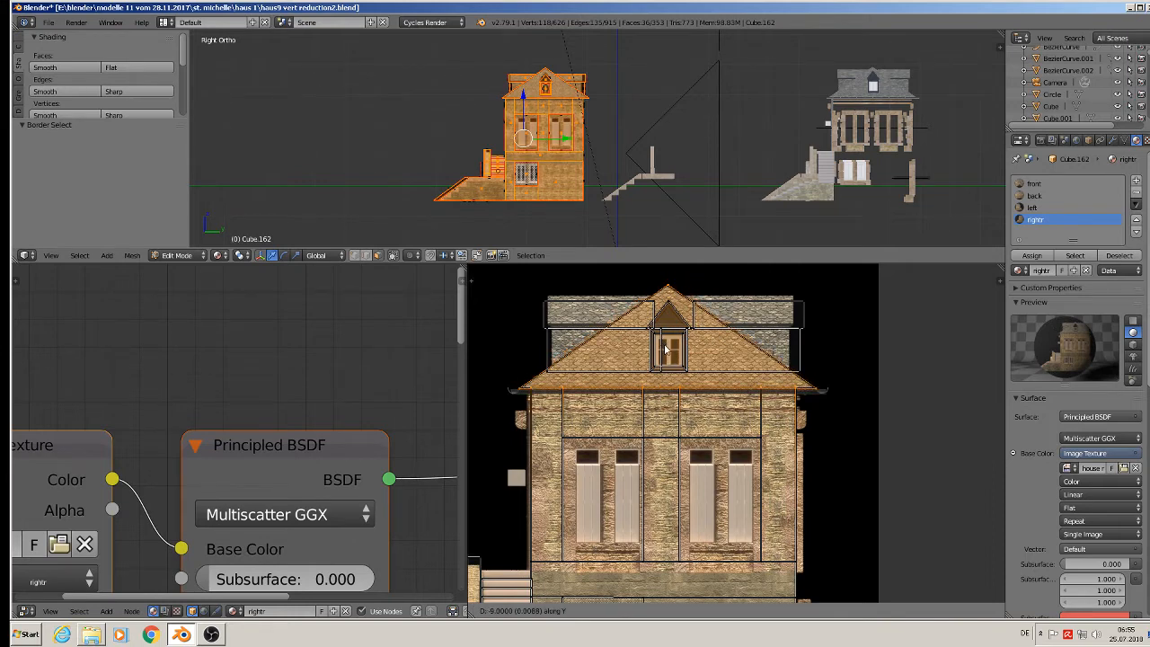
click(666, 350)
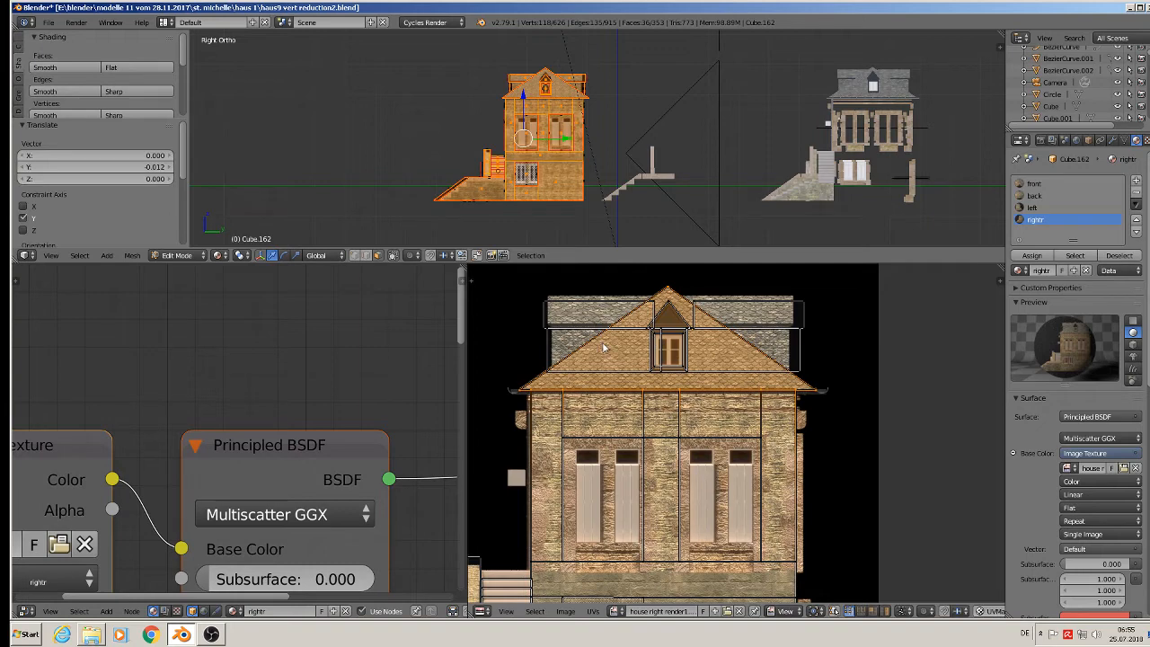
Select only the two dormer roof and wall UV pieces left of the central window and shift them inward and up onto the roof image
key(a)
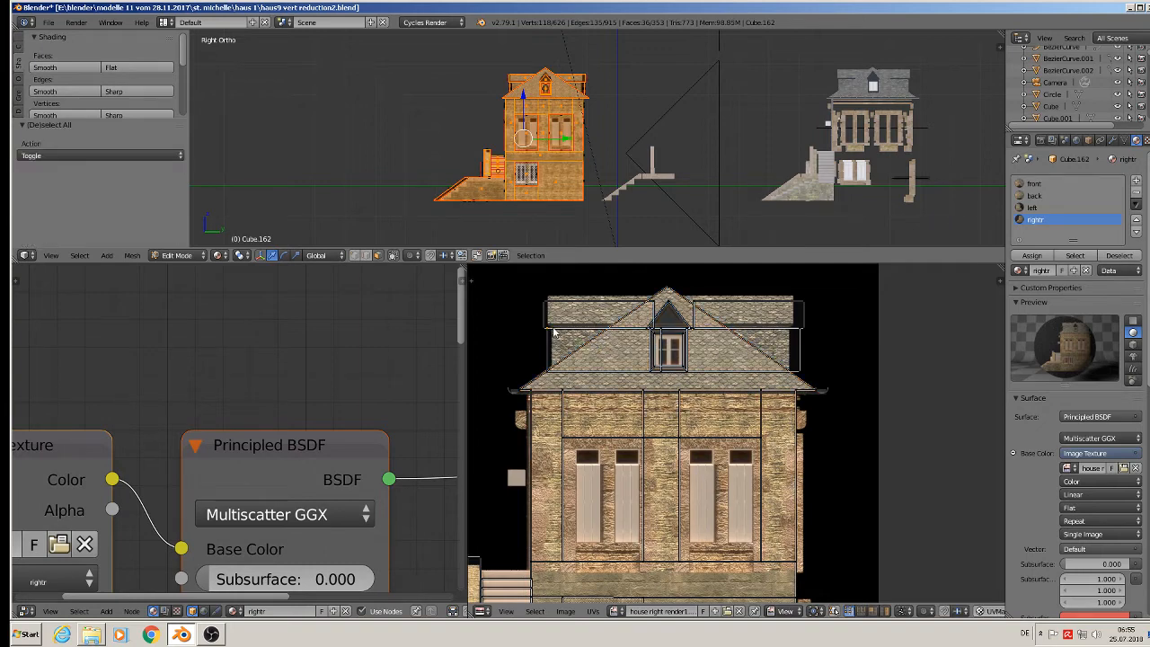
right_click(613, 375)
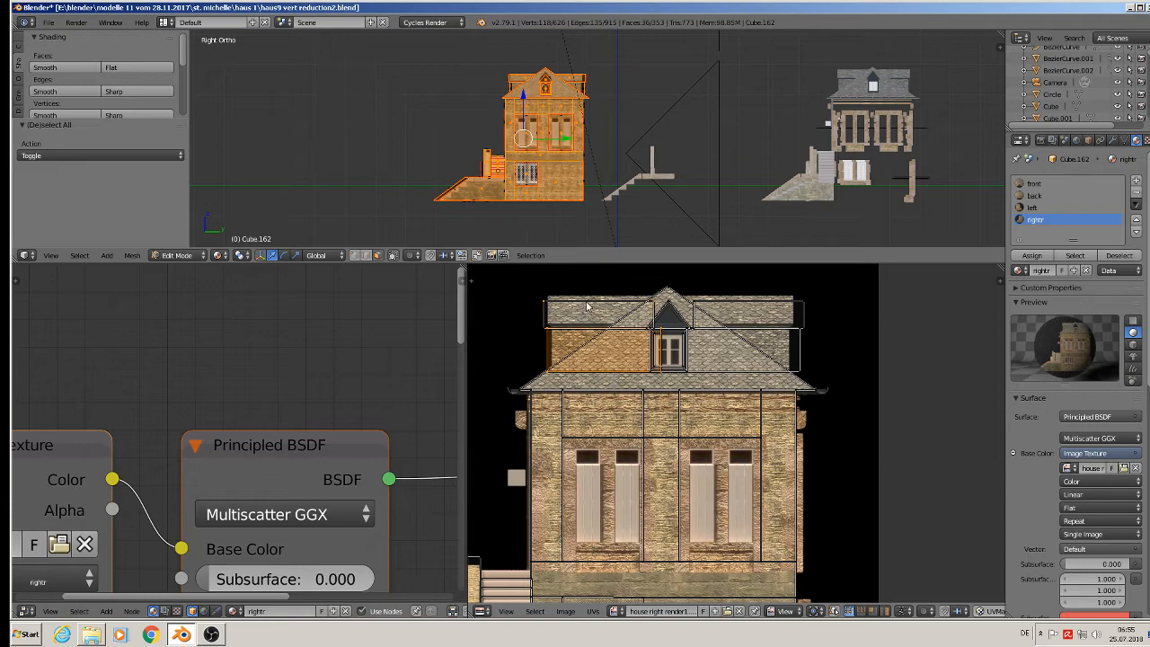
shift+right_click(653, 312)
key(g)
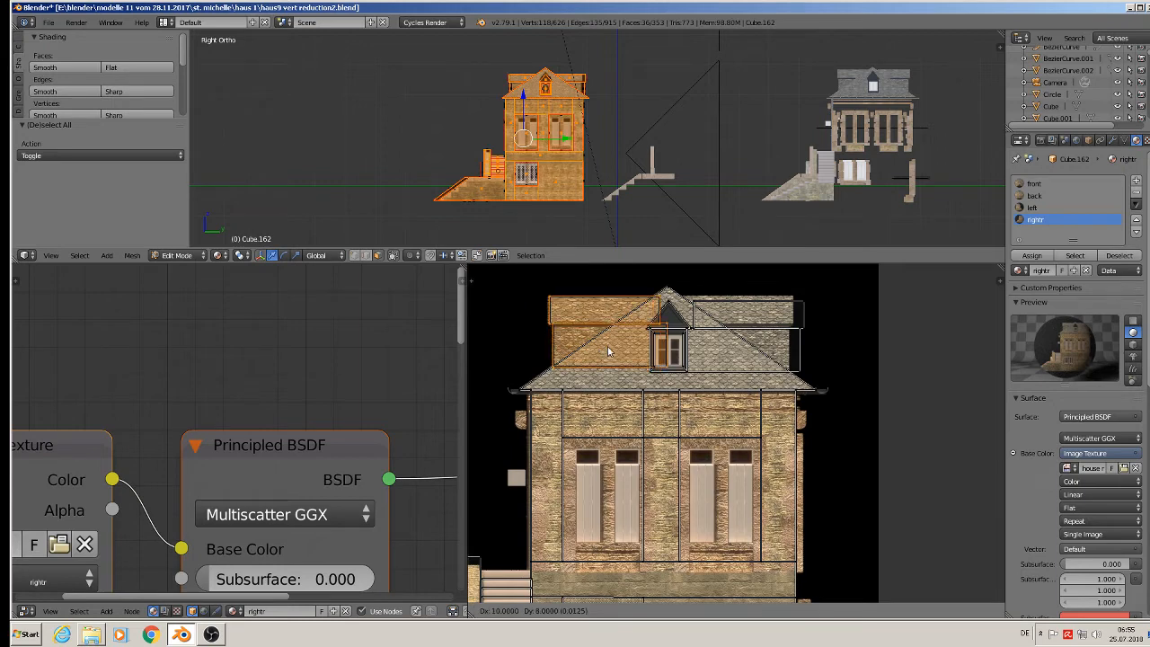
click(610, 354)
Select only the two dormer UV pieces right of the central window and move them -0.019 in X and 0.008 in Y
key(a)
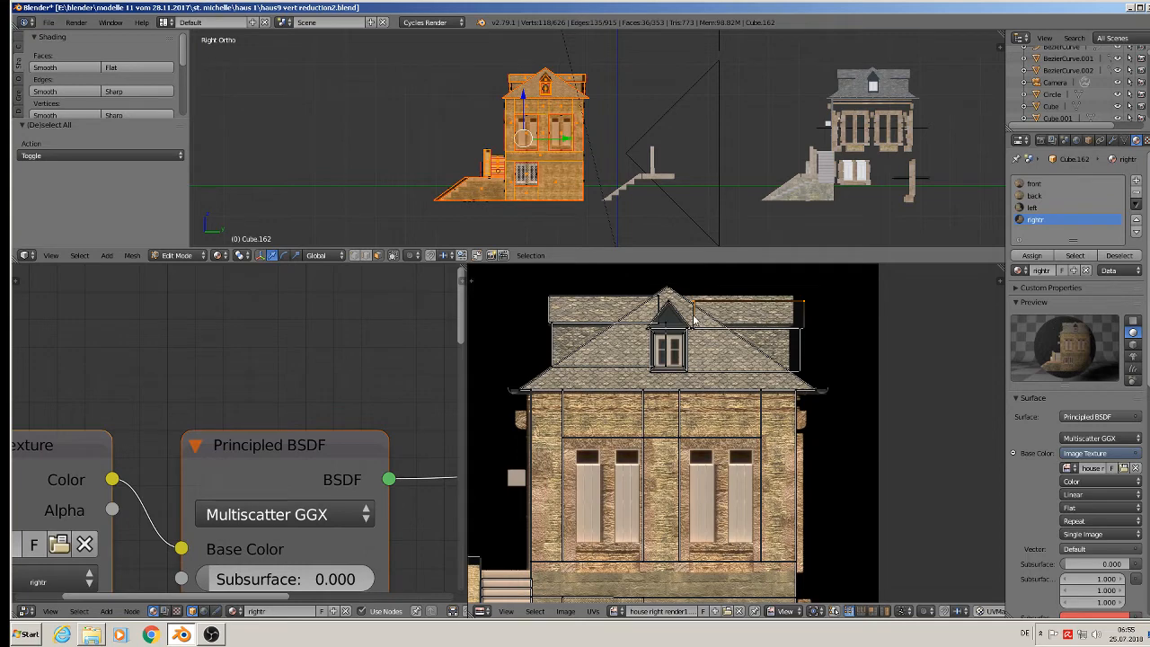
right_click(804, 324)
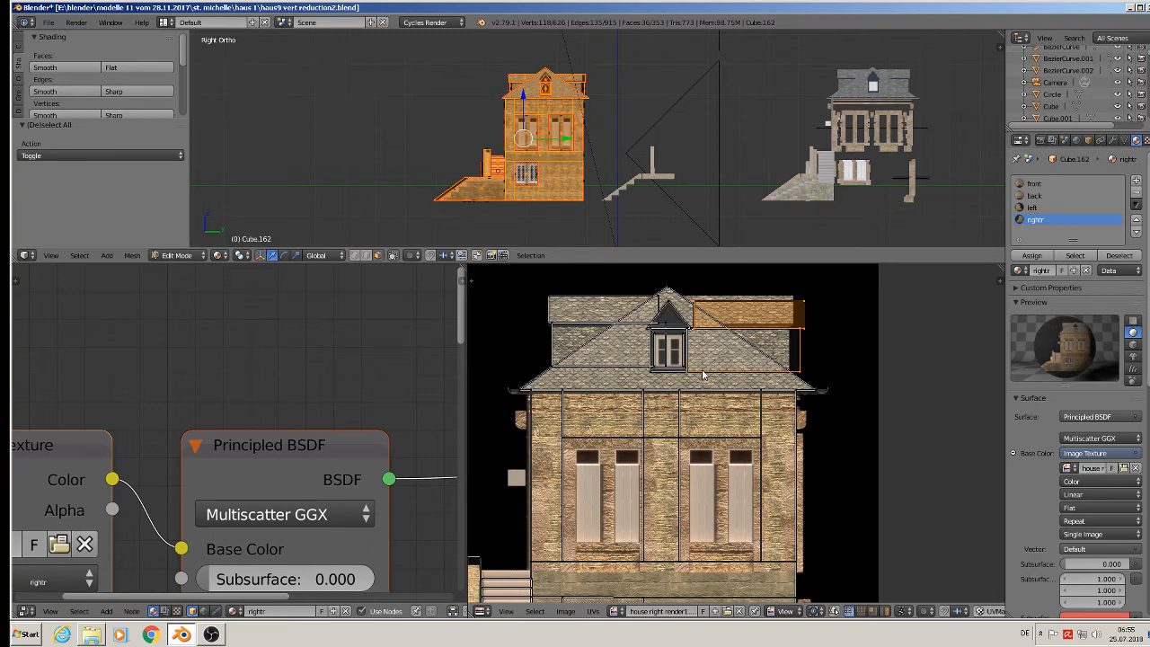
shift+click(693, 334)
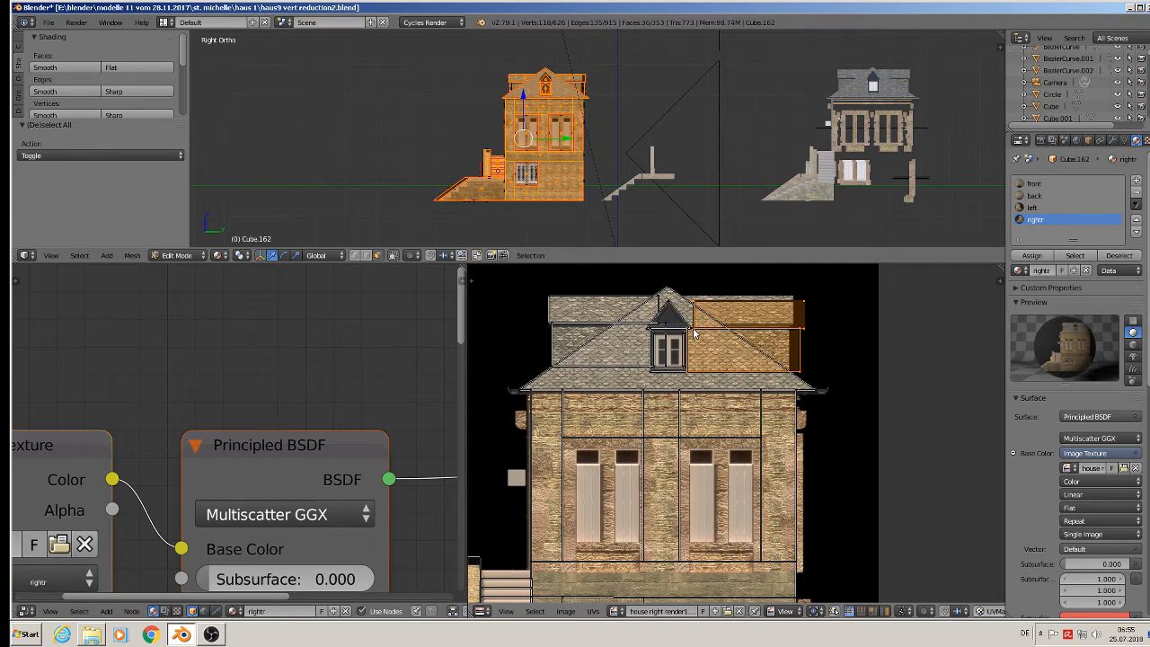
key(g)
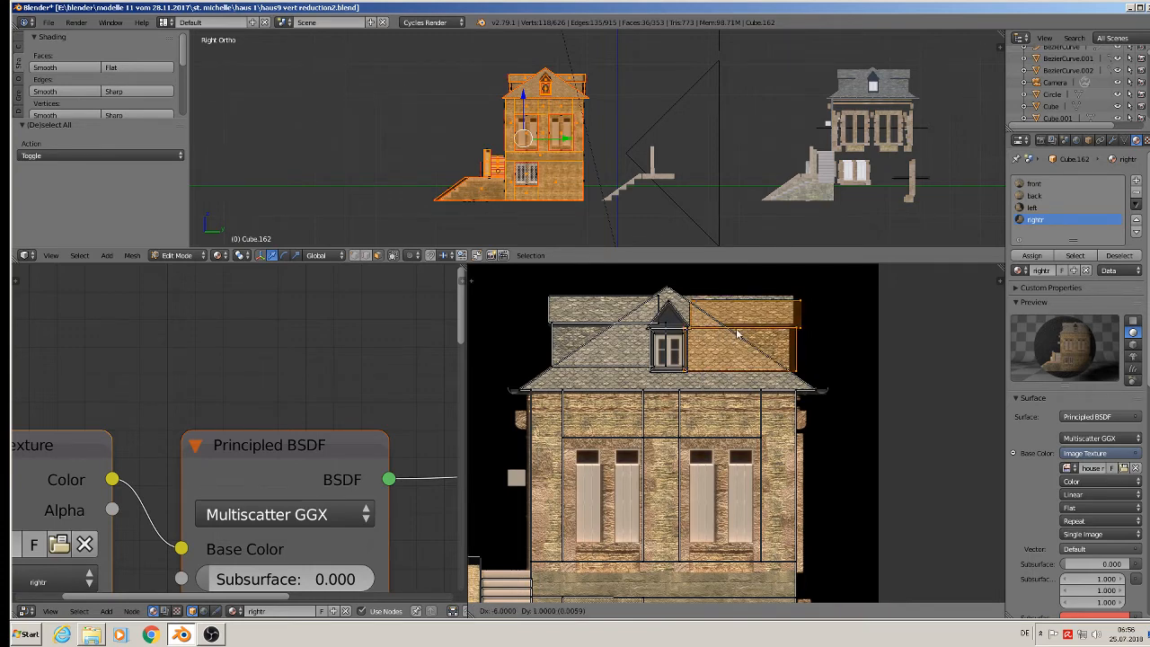
click(730, 333)
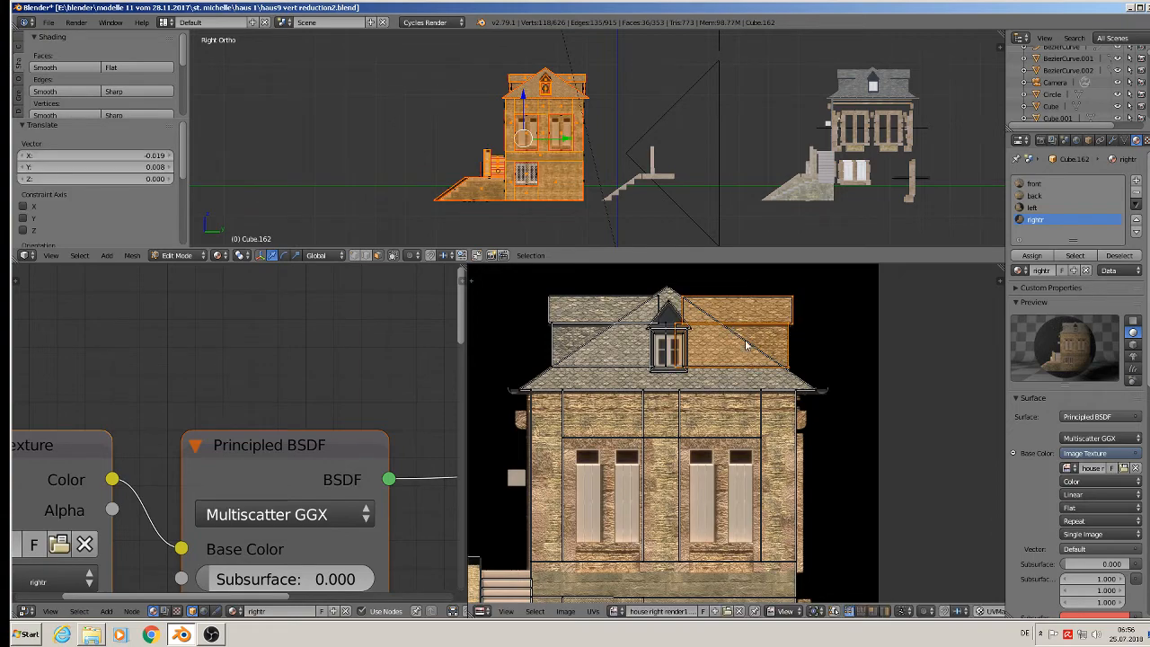
Move the stair base's upper outer UV corner 0.036, 0.006 and its lower outer corner 0.002, -0.012 in X and Y
scroll(655, 464, down, 2)
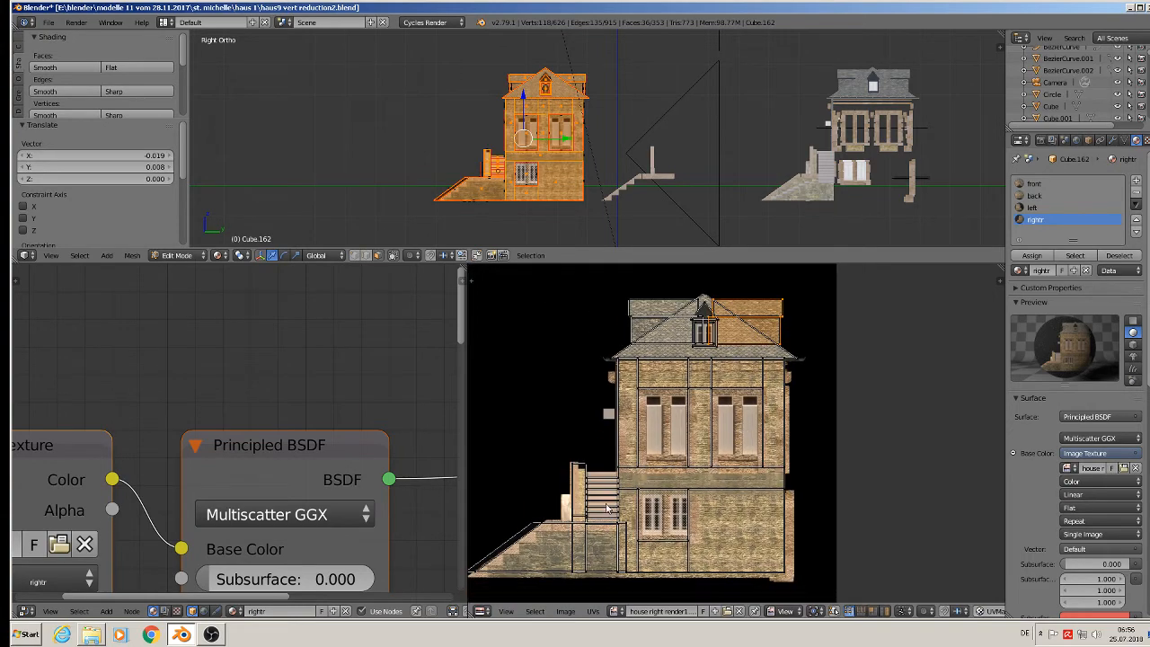
scroll(608, 510, up, 4)
middle_drag(604, 472, 612, 458)
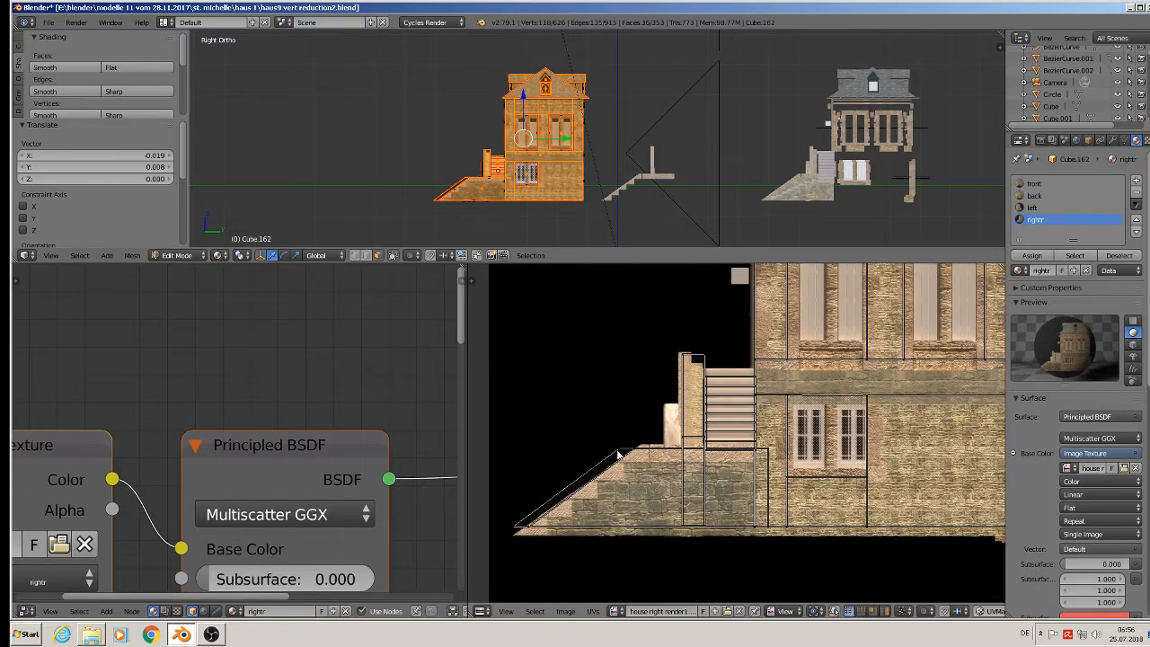
right_click(617, 452)
key(g)
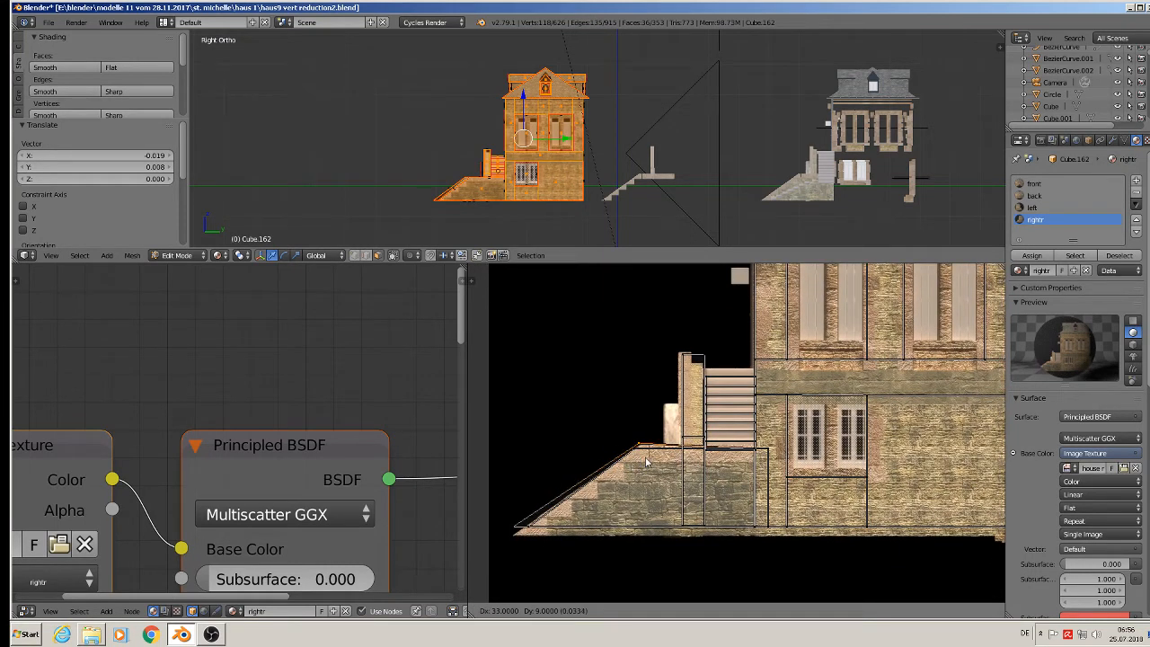
click(649, 463)
right_click(517, 530)
key(g)
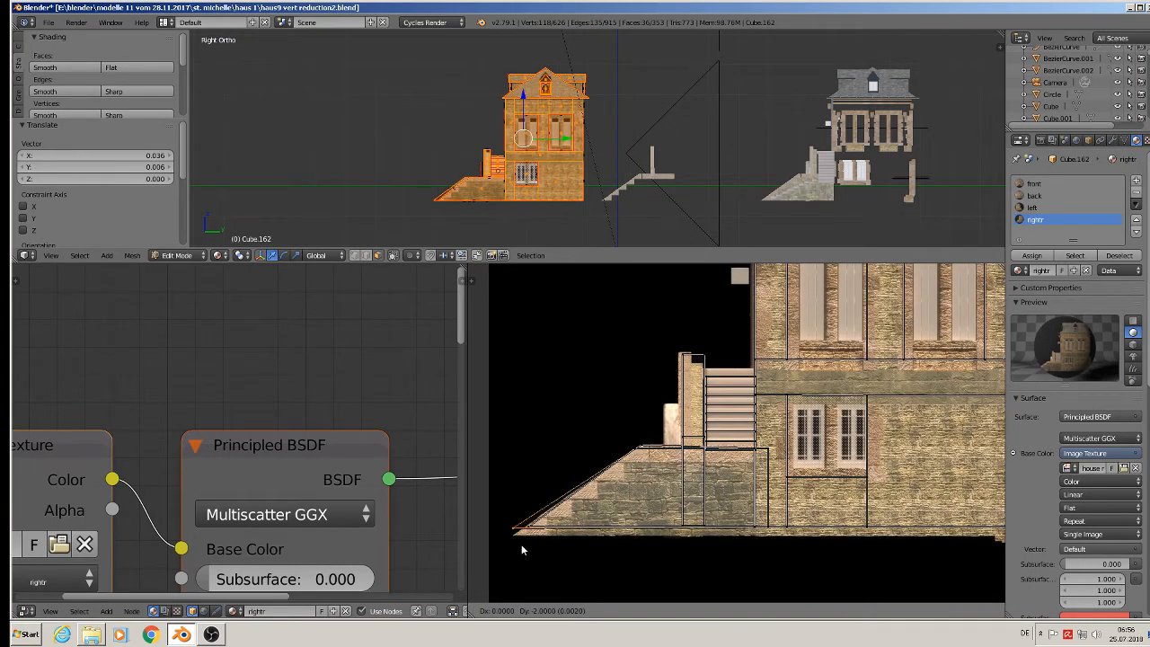
click(532, 537)
scroll(802, 542, down, 2)
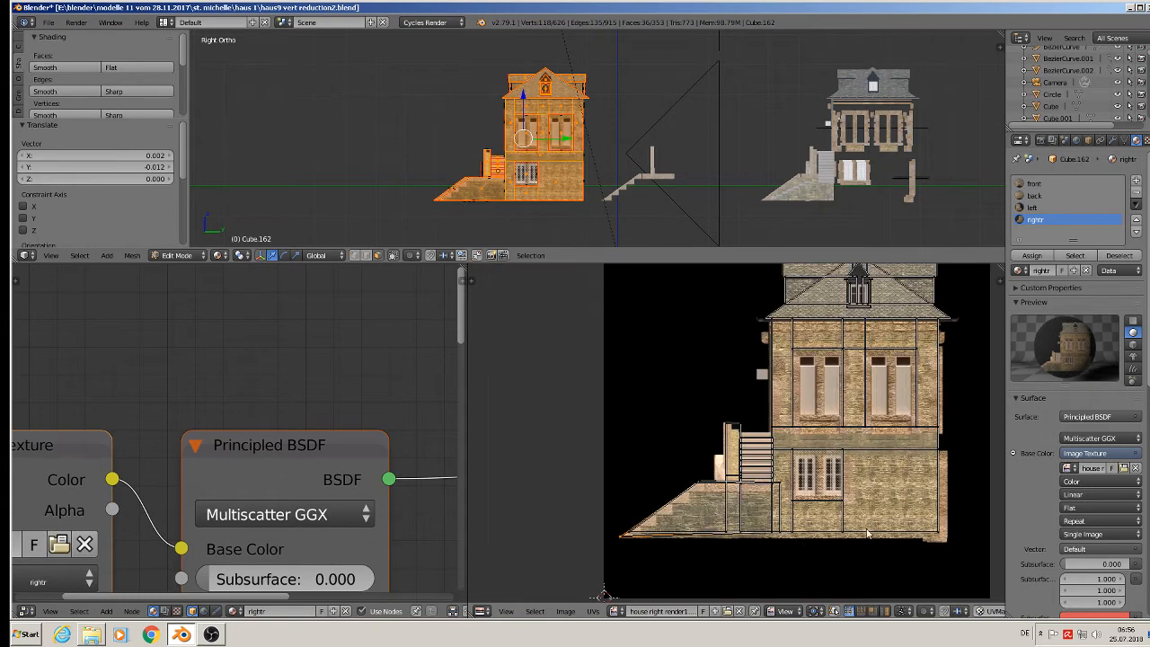
middle_drag(868, 529, 814, 532)
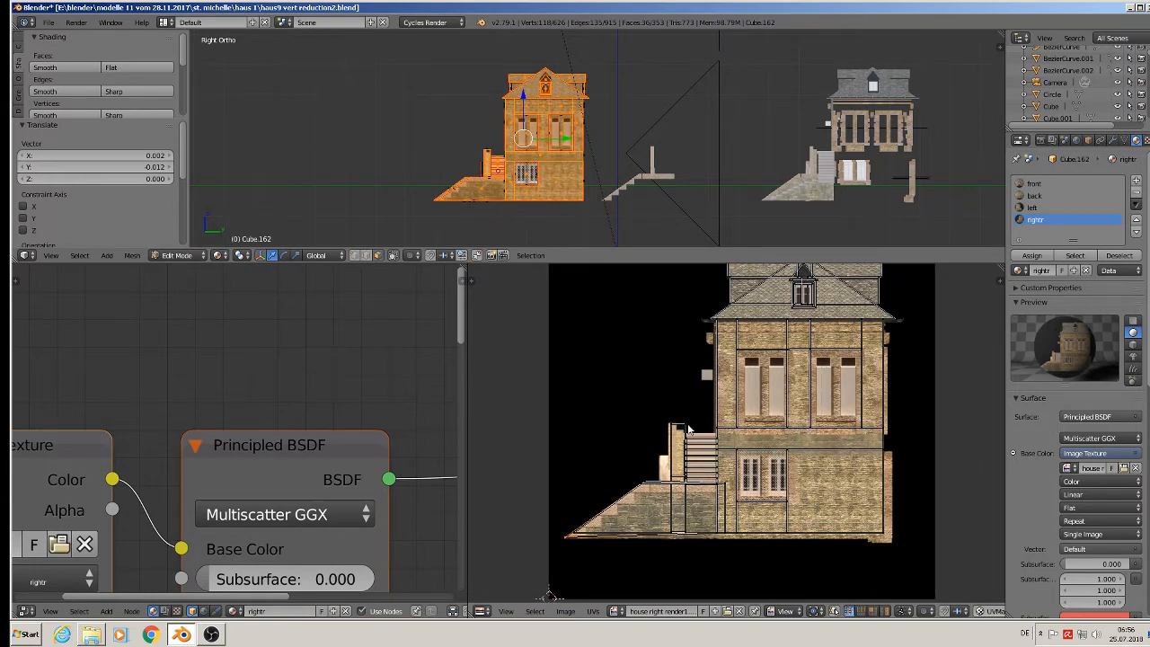
Select only the house's left-side faces in Edit Mode in the orthographic left view and assign the left material to them
key(Tab)
middle_drag(541, 160, 752, 190)
scroll(556, 180, up, 3)
scroll(520, 180, down, 3)
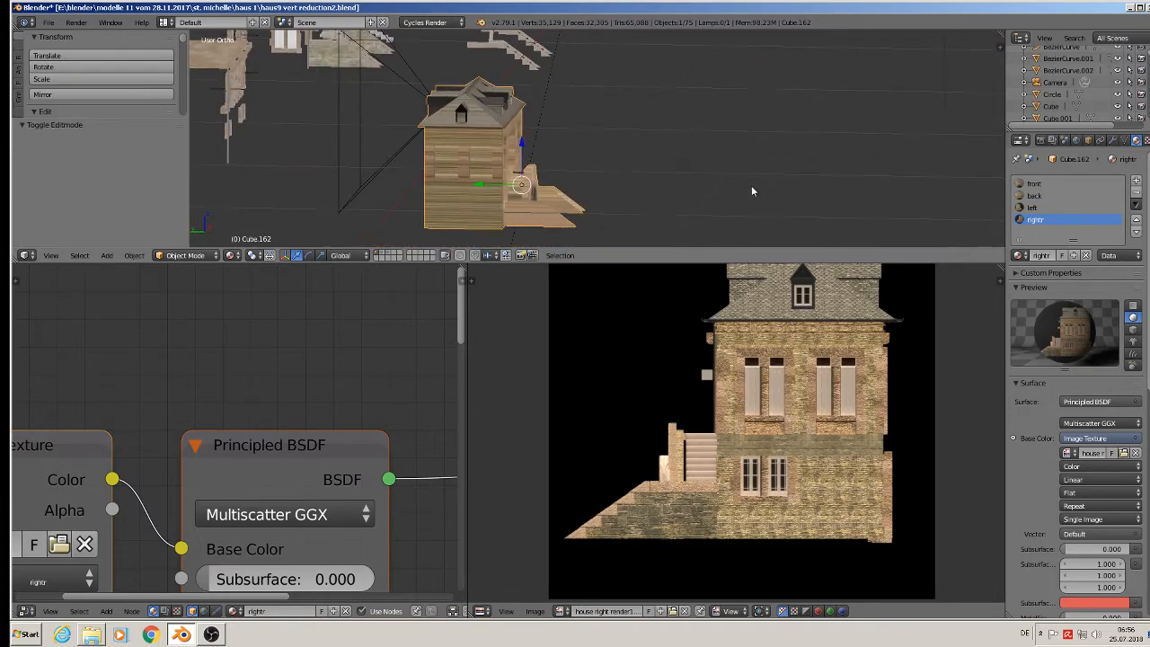
key(ctrl+KP_3)
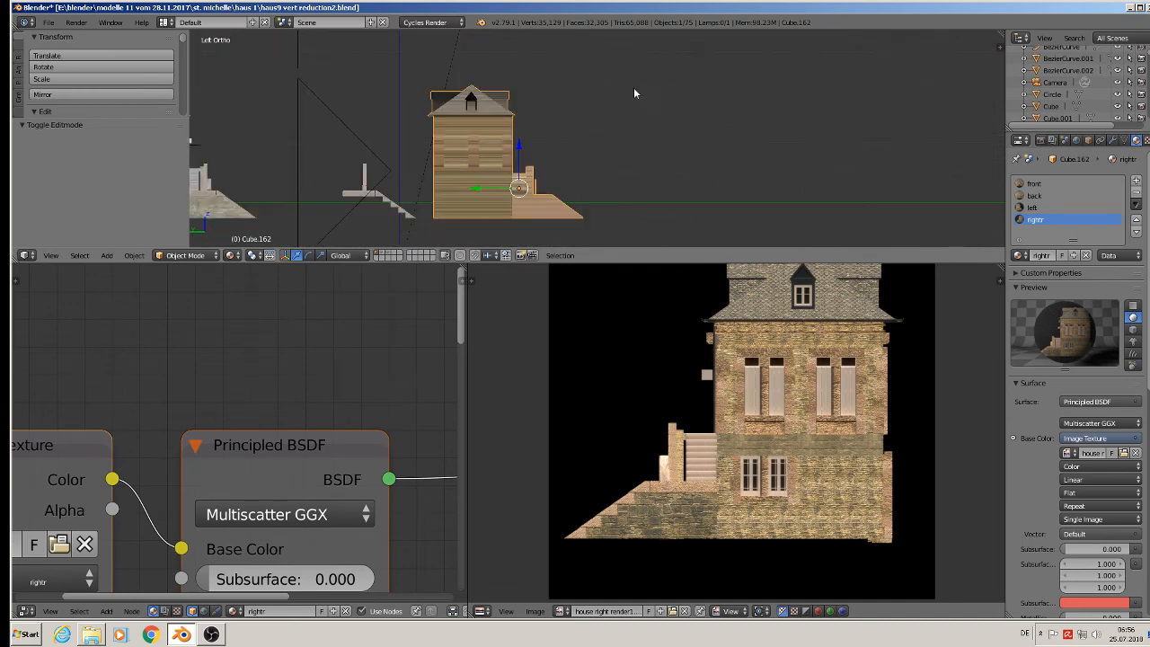
key(Tab)
key(a)
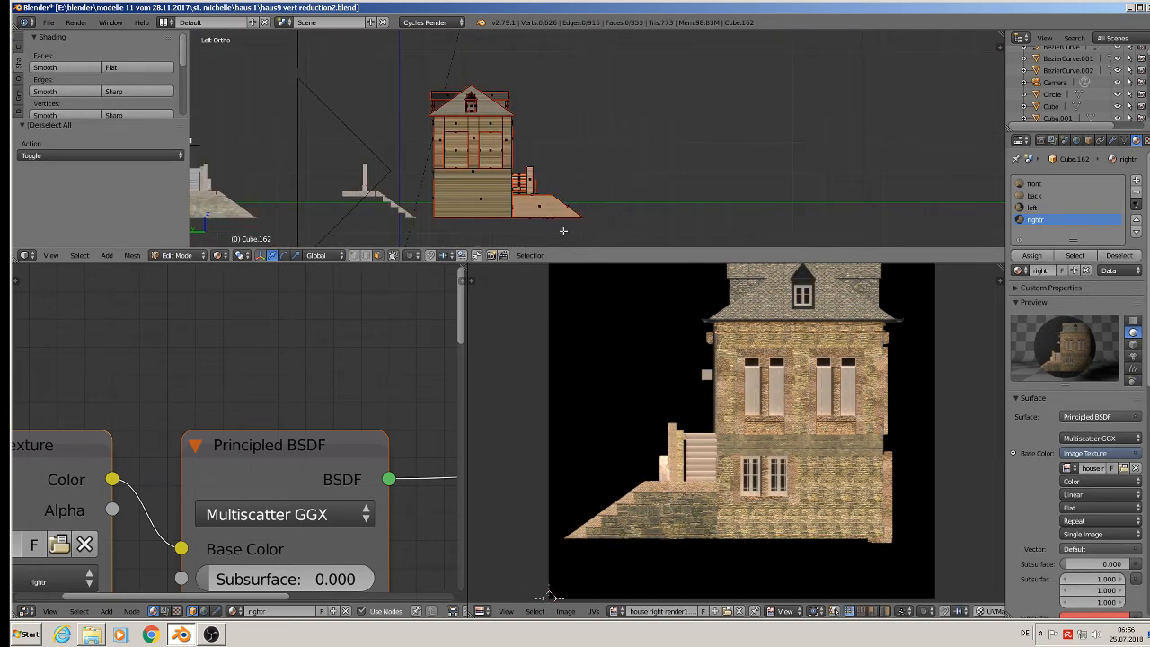
key(b)
drag(624, 225, 409, 69)
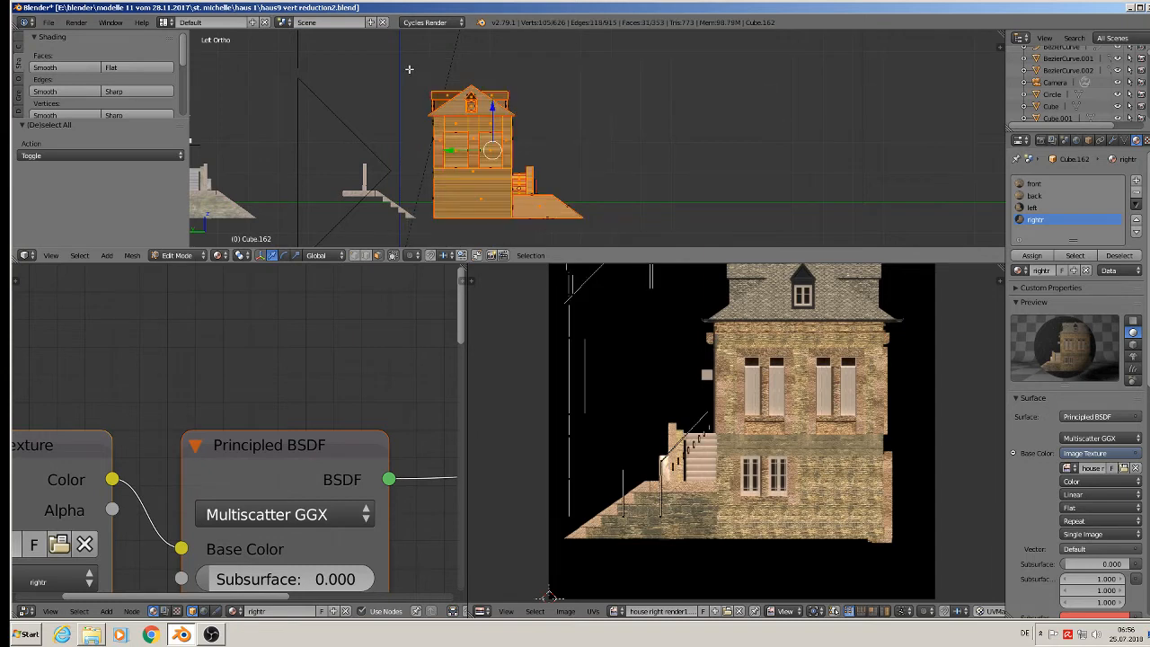
click(1033, 207)
click(1041, 258)
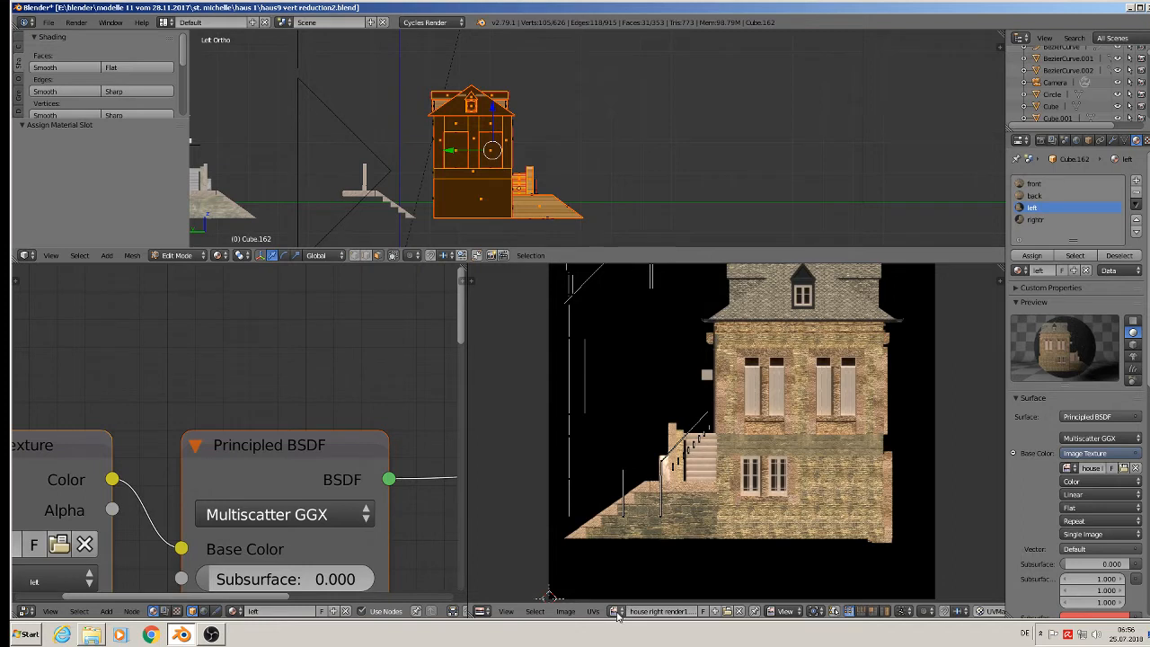
Project the selected left-side faces from view, select all their UVs and display the house left render1.jpg image behind them
key(u)
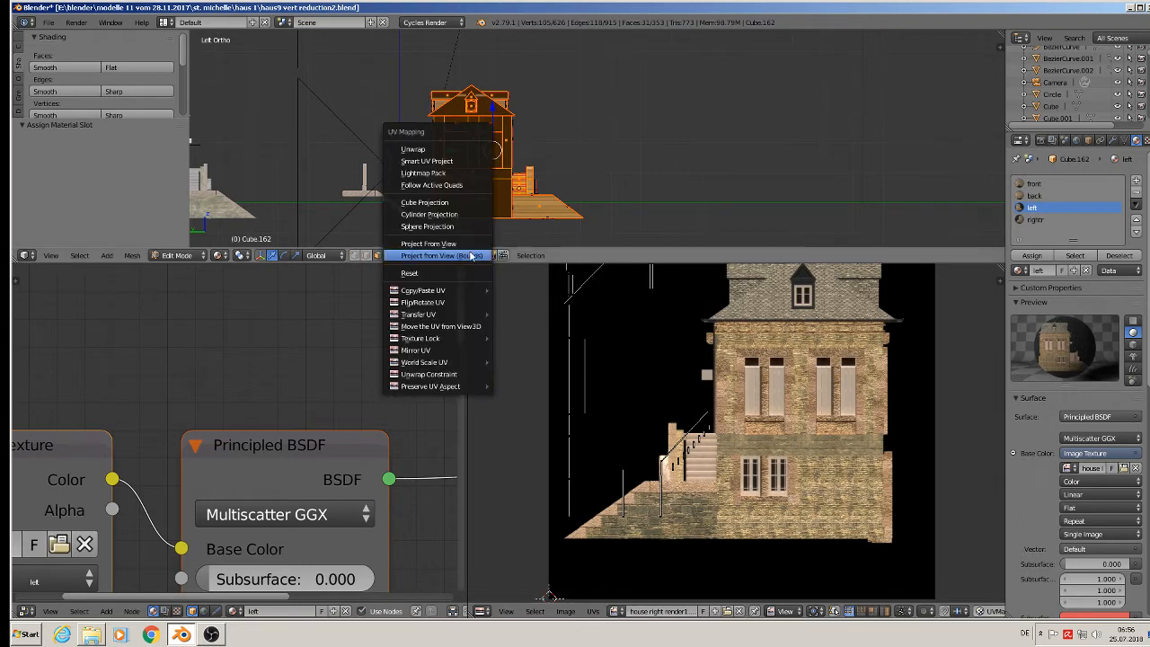
click(473, 250)
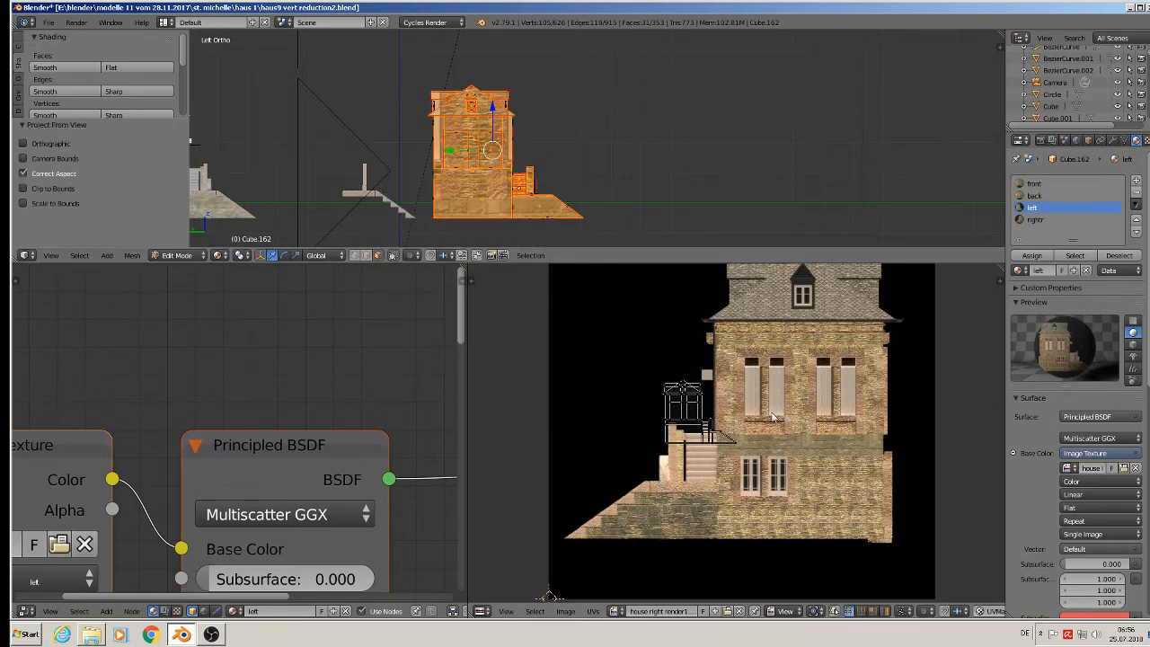
key(a)
click(618, 612)
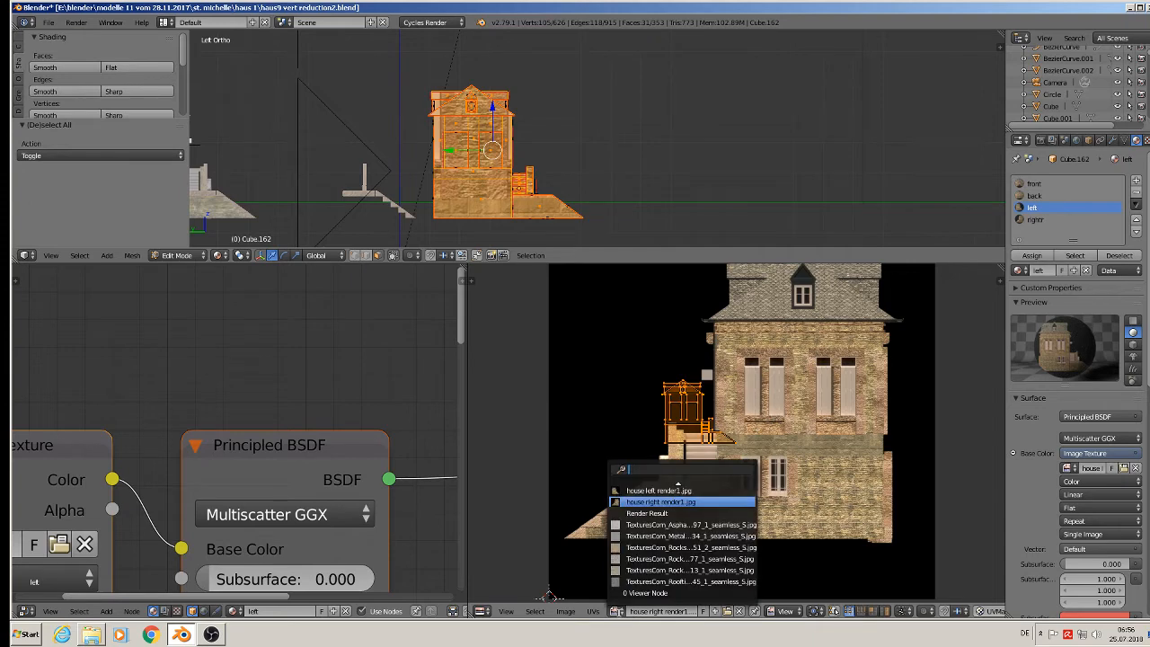
click(663, 487)
Scale the projected UVs by 4.496 and move them 0.143 in X and 0.054 in Y onto the left facade image
scroll(665, 496, down, 4)
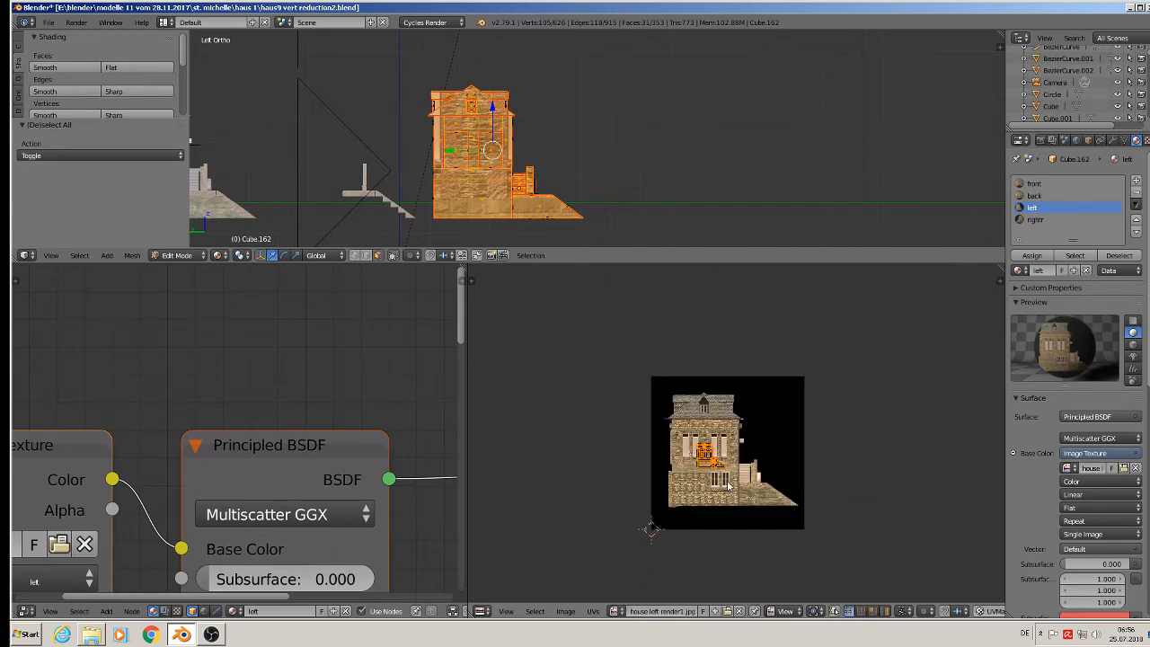
key(s)
click(501, 322)
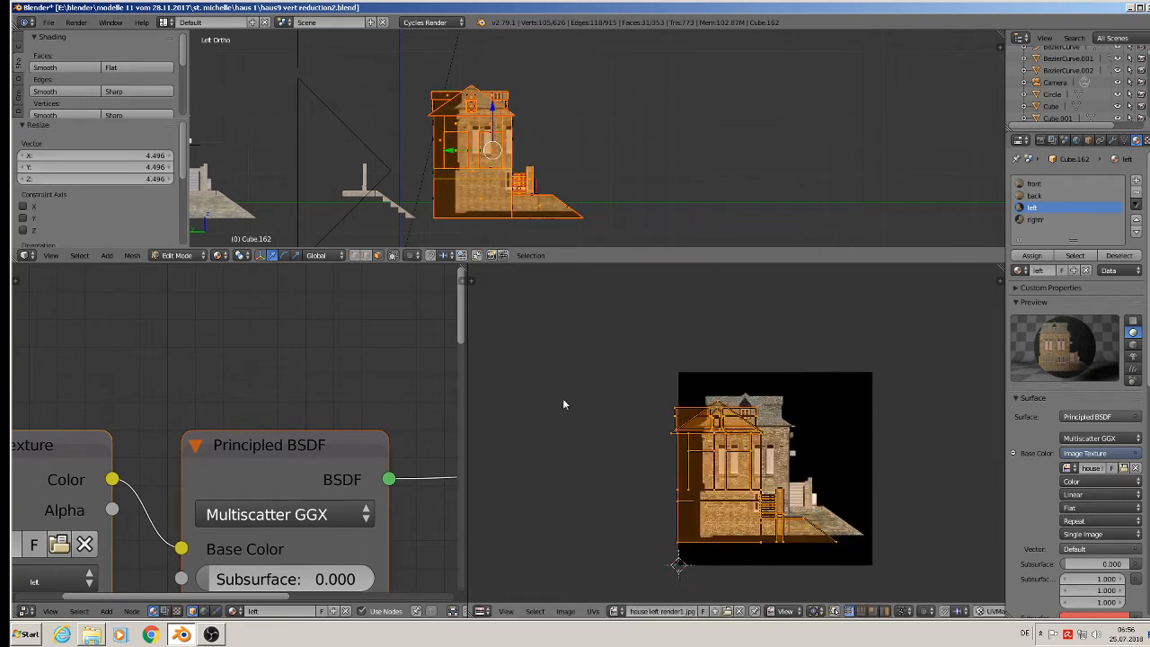
scroll(563, 398, up, 4)
middle_drag(914, 368, 941, 362)
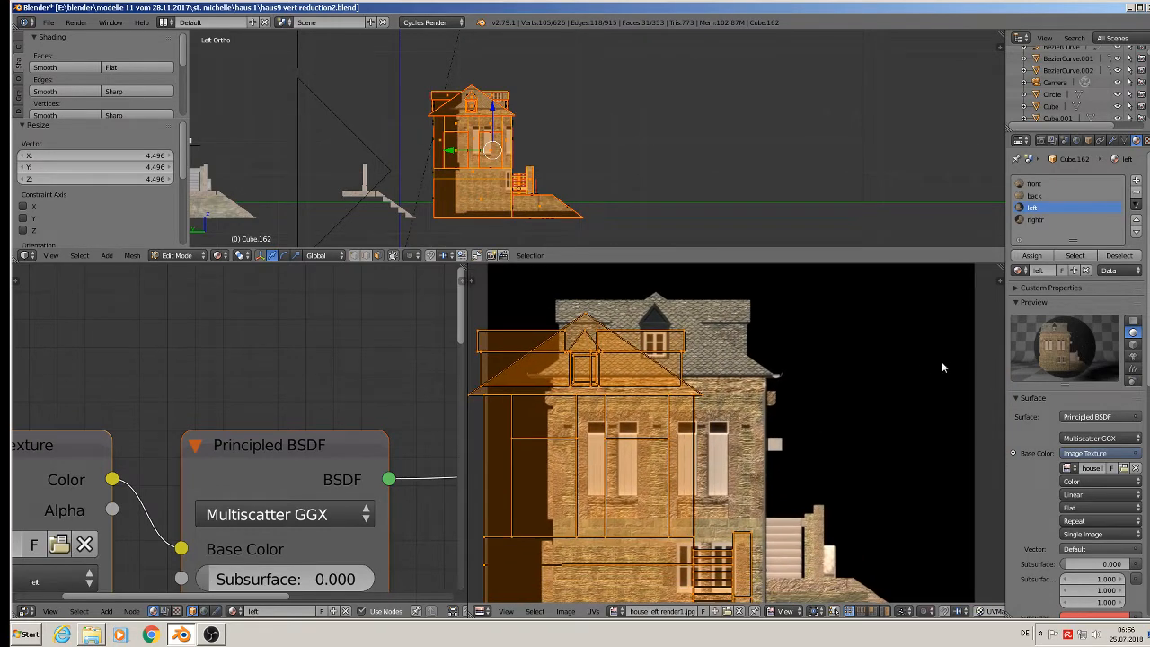
scroll(902, 401, down, 2)
scroll(890, 428, up, 1)
key(g)
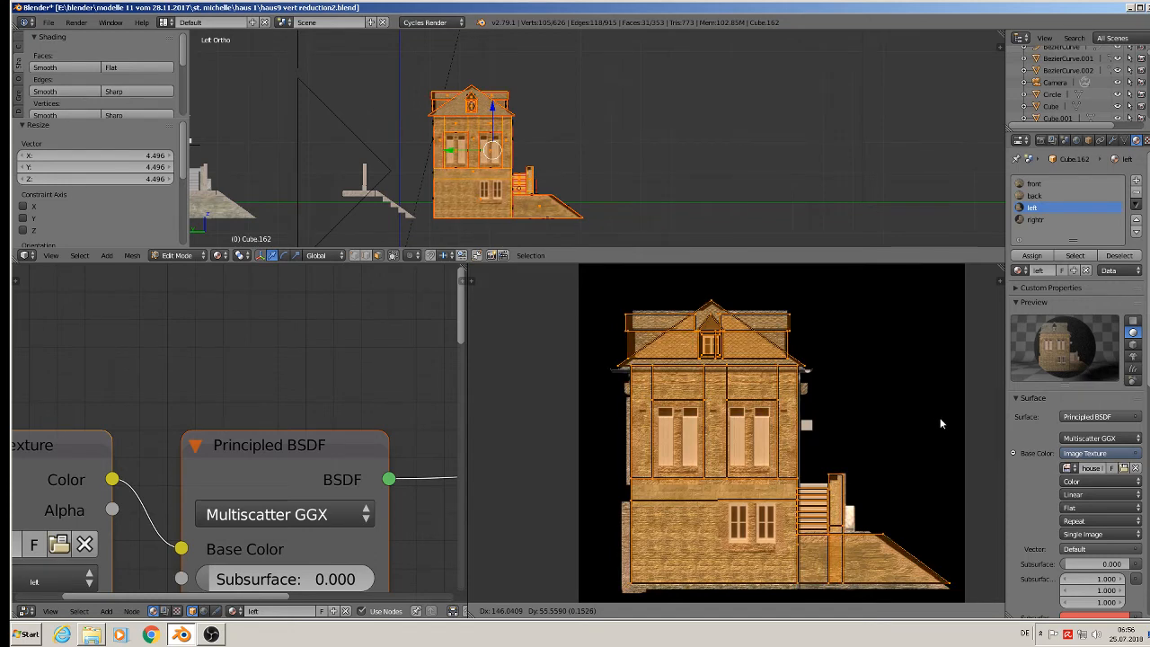
click(940, 418)
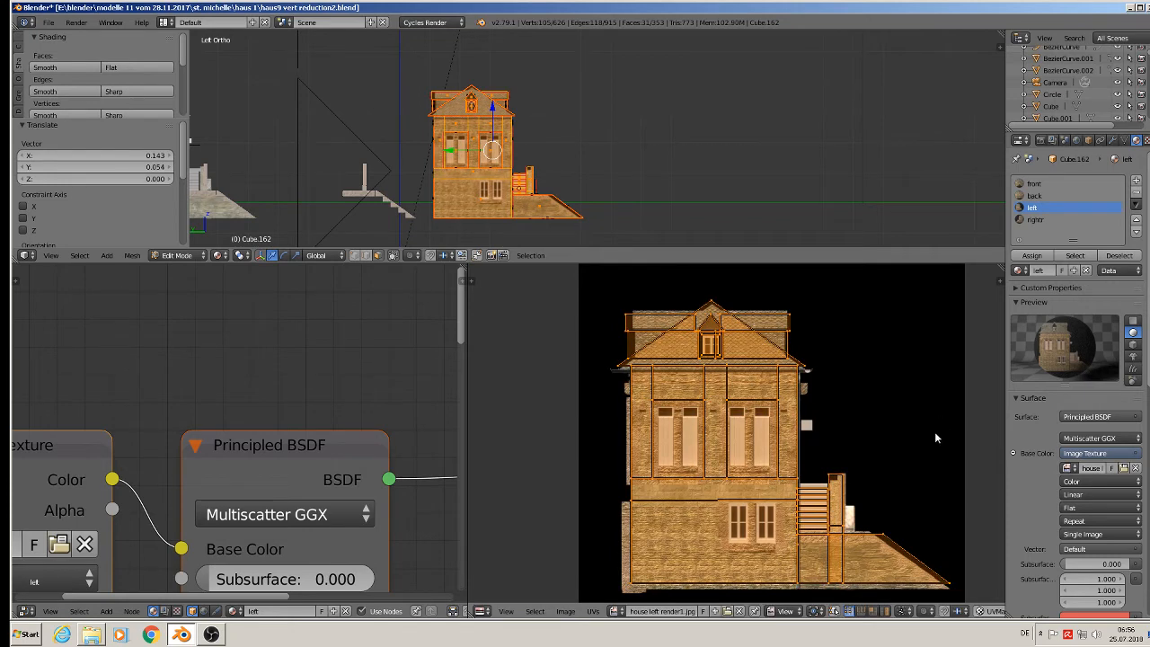
Select the eave corners and peak of the triangular roof UV piece and move them -0.012 along Y
scroll(934, 431, up, 2)
middle_drag(785, 411, 844, 419)
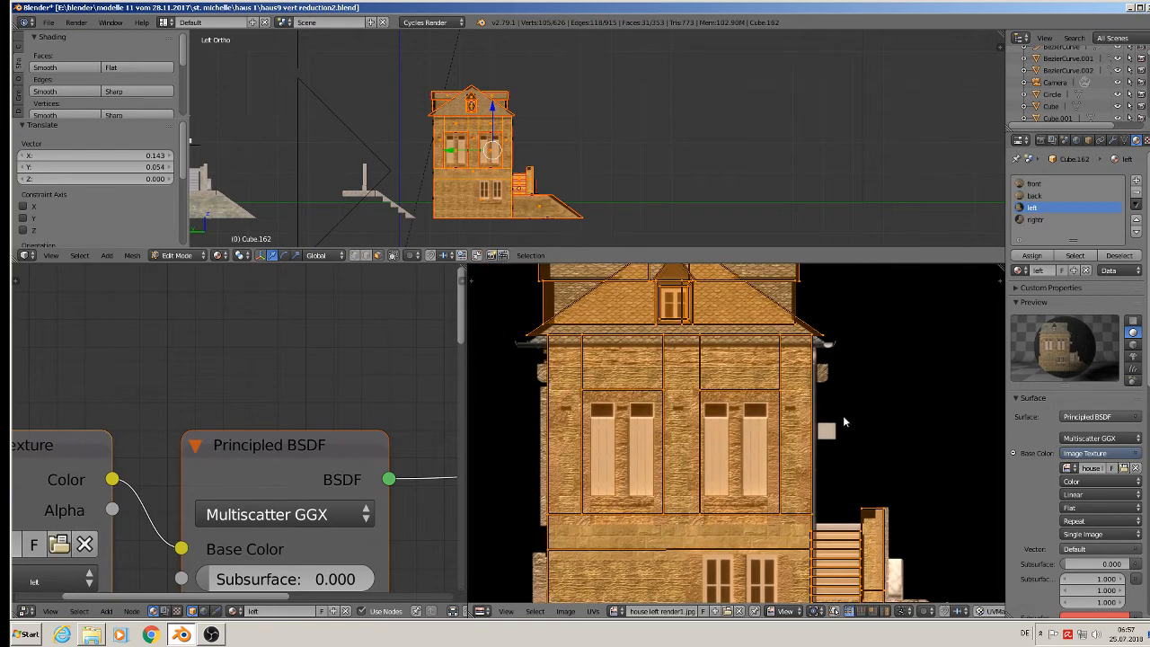
right_click(827, 341)
middle_drag(826, 342, 866, 381)
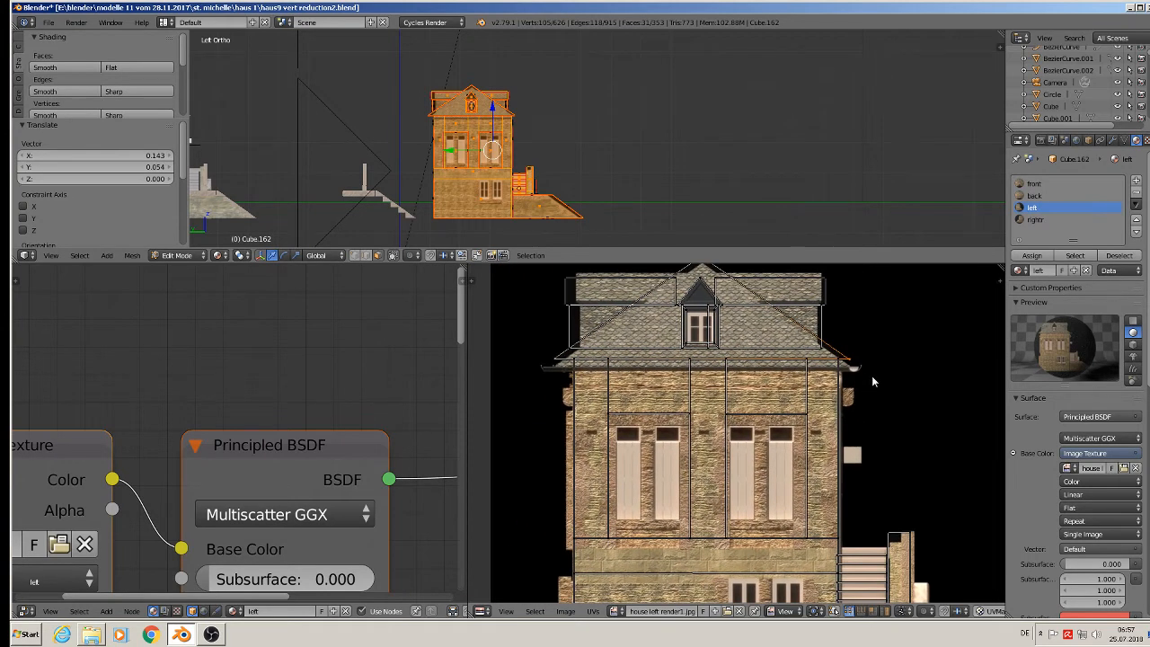
key(b)
drag(871, 376, 579, 355)
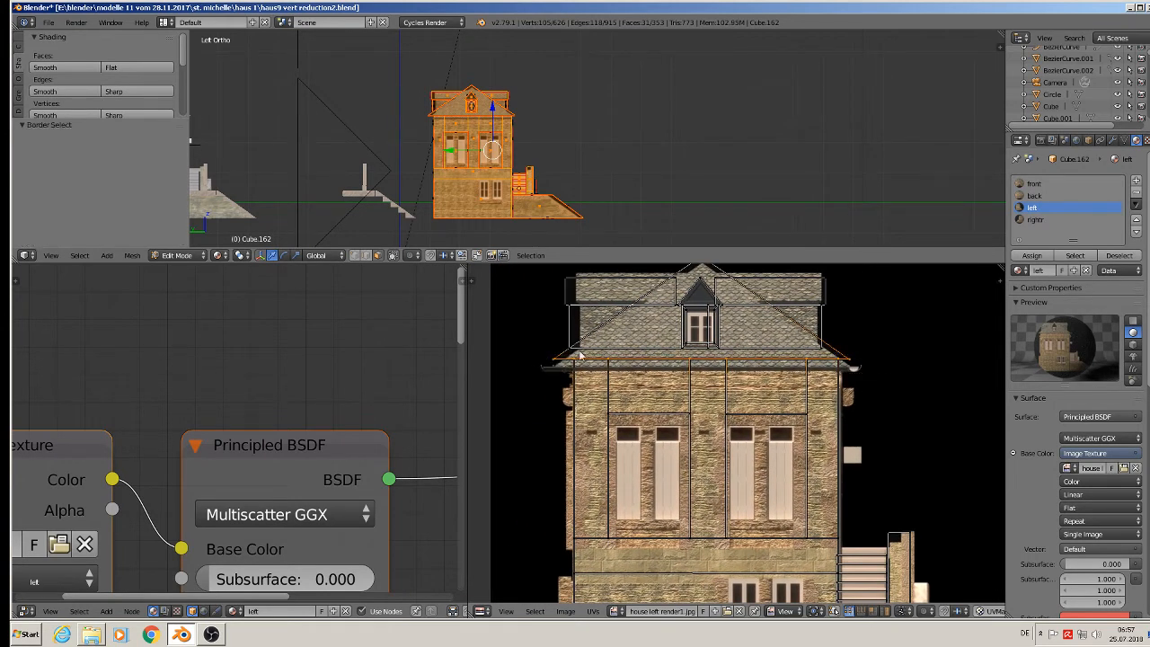
middle_drag(697, 281, 703, 325)
shift+right_click(708, 299)
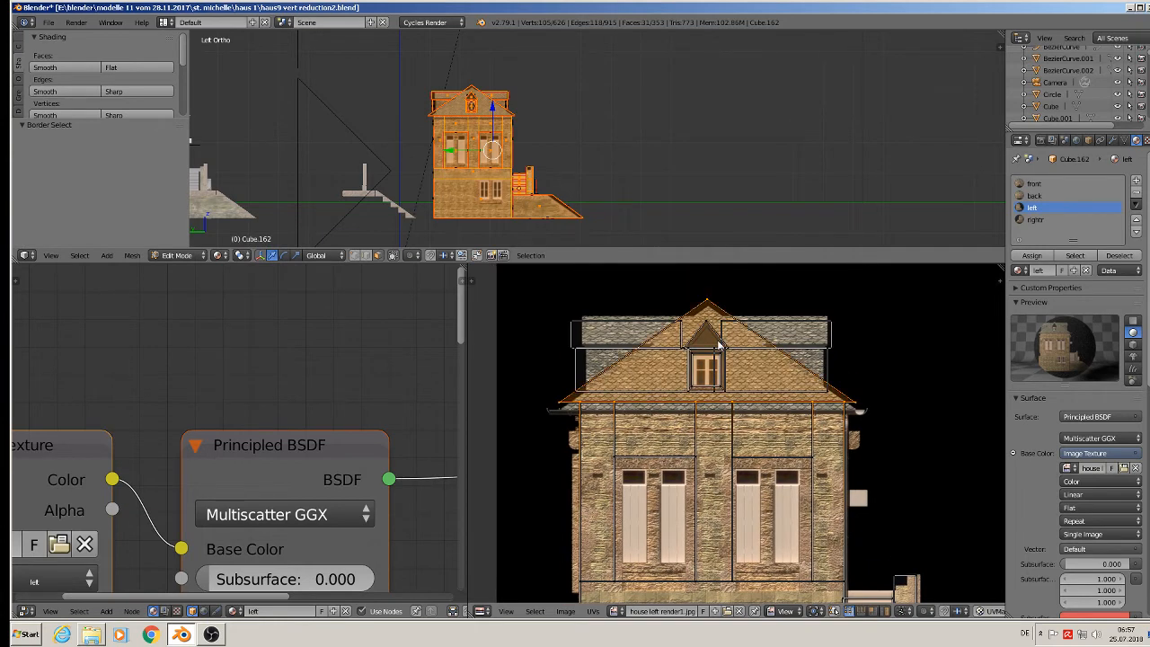
key(g)
key(y)
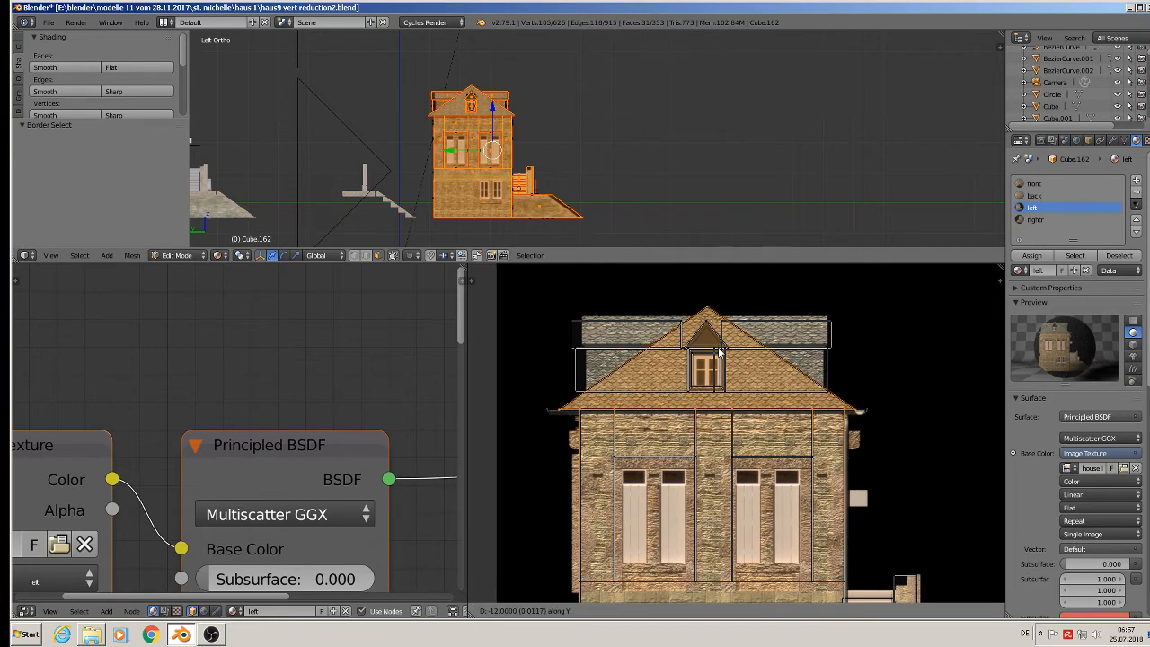
click(719, 351)
Select only the two dormer UV pieces left of the central roof window and move them 0.017 in X and 0.006 in Y
right_click(606, 323)
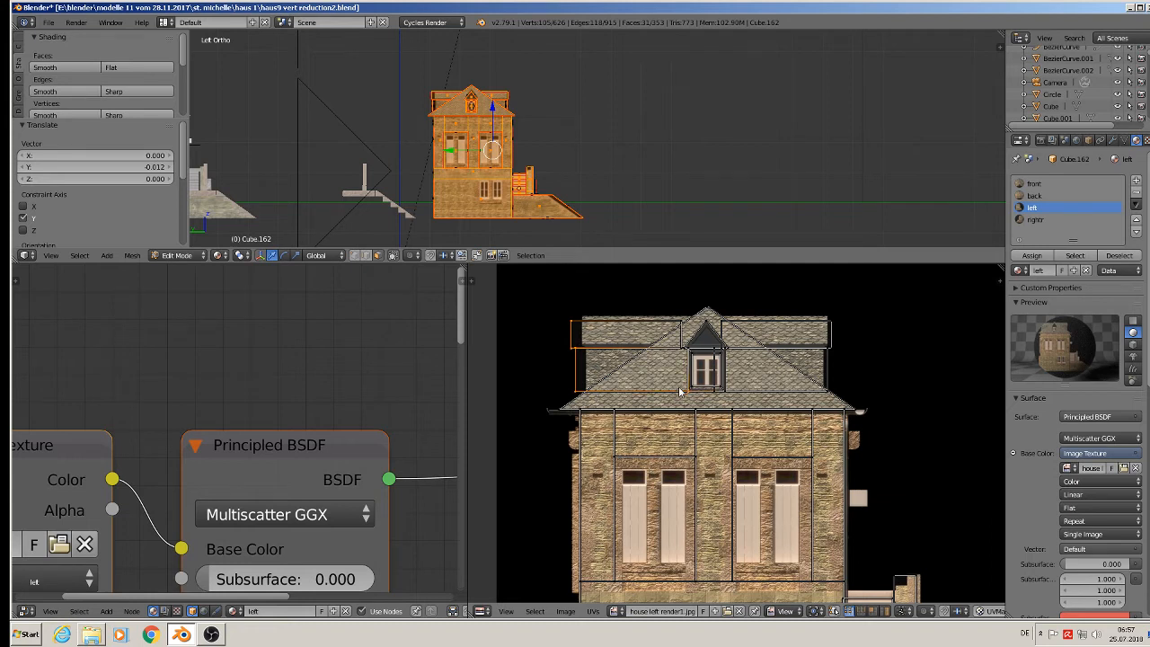
click(676, 325)
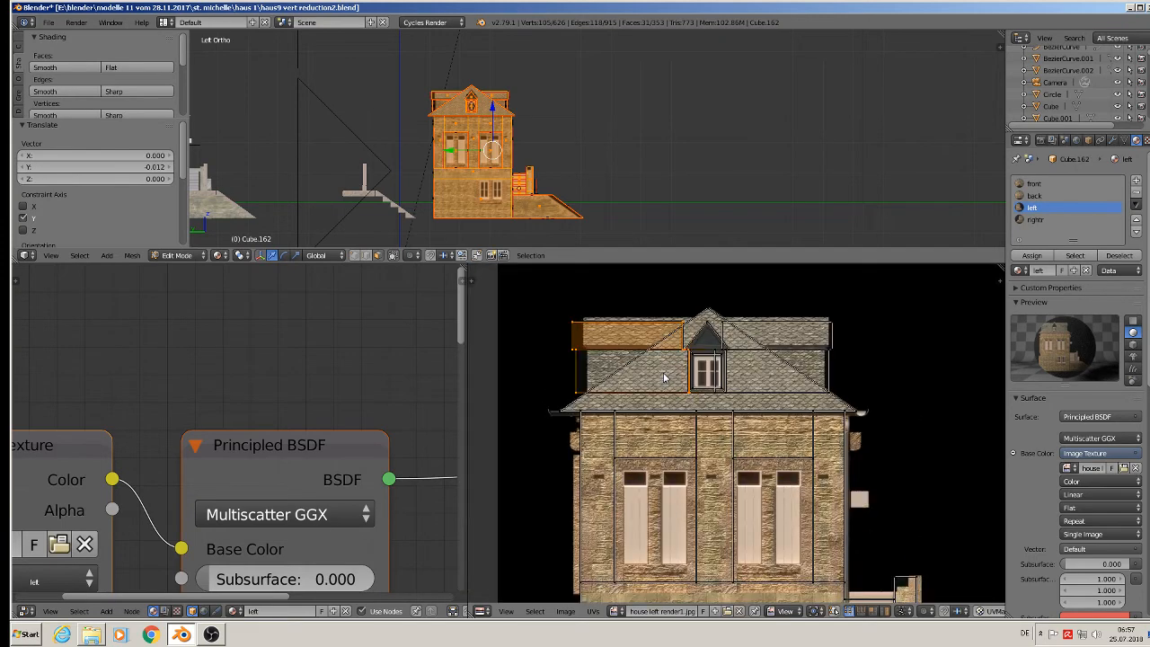
key(a)
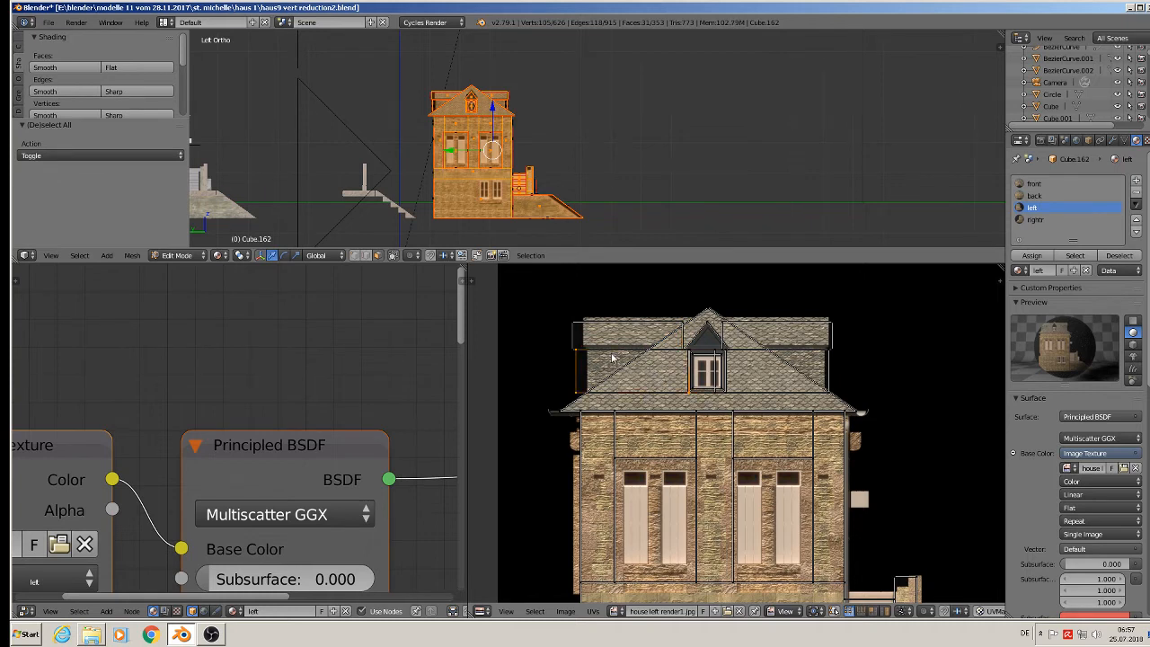
right_click(630, 325)
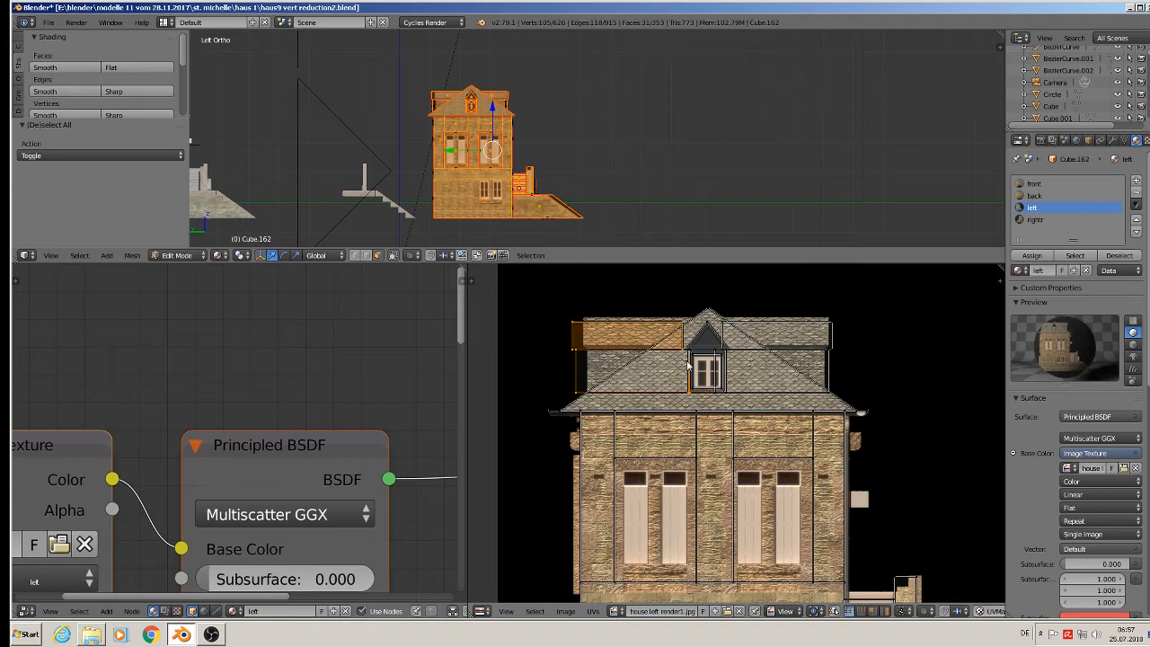
scroll(689, 364, up, 6)
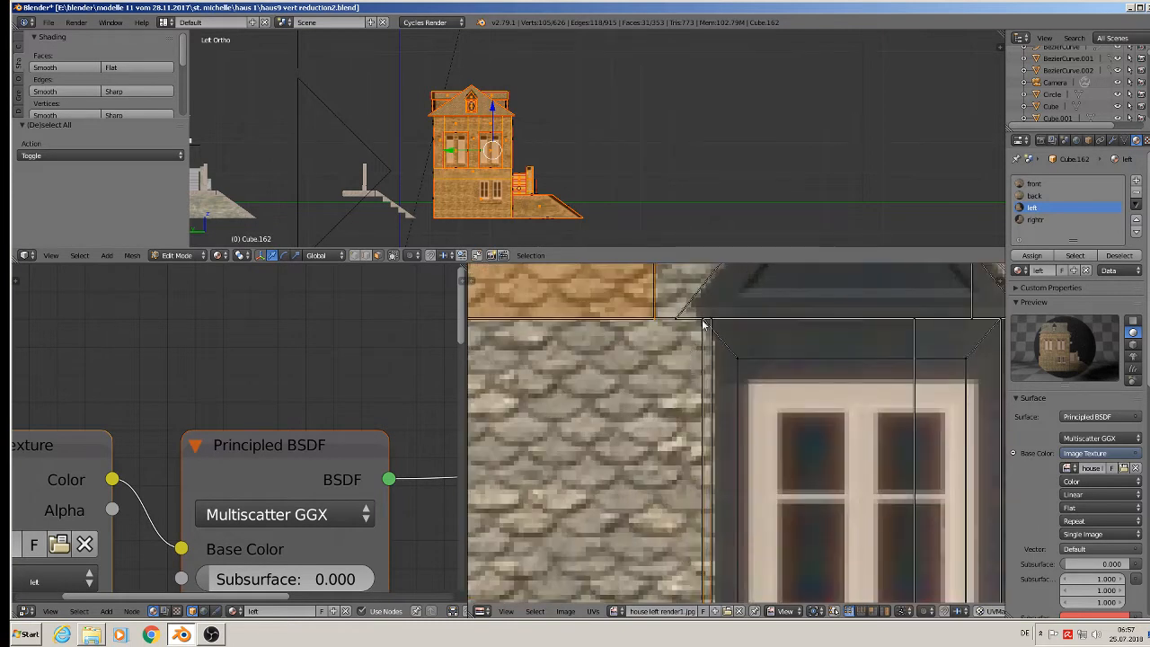
right_click(705, 320)
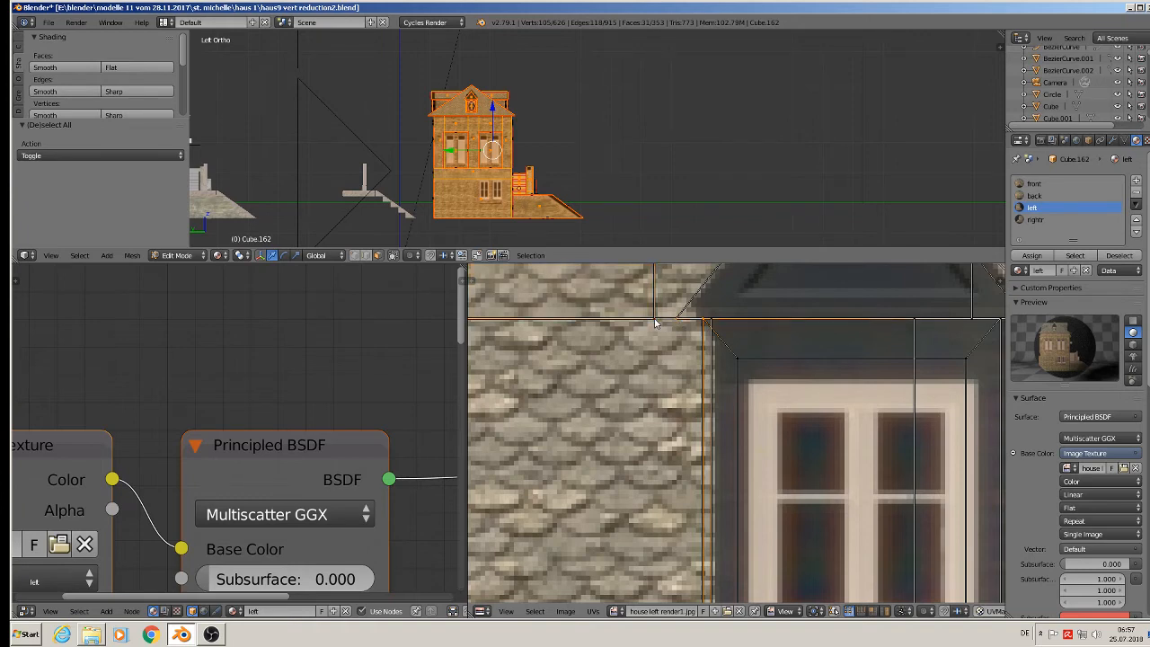
shift+right_click(706, 321)
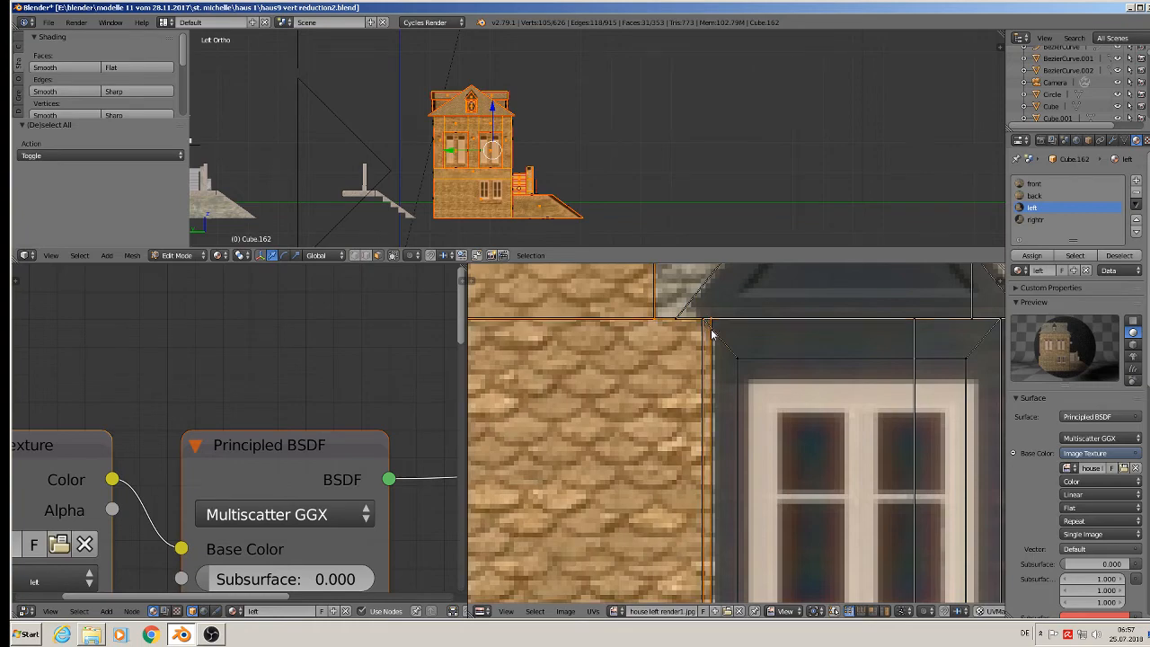
scroll(705, 323, down, 6)
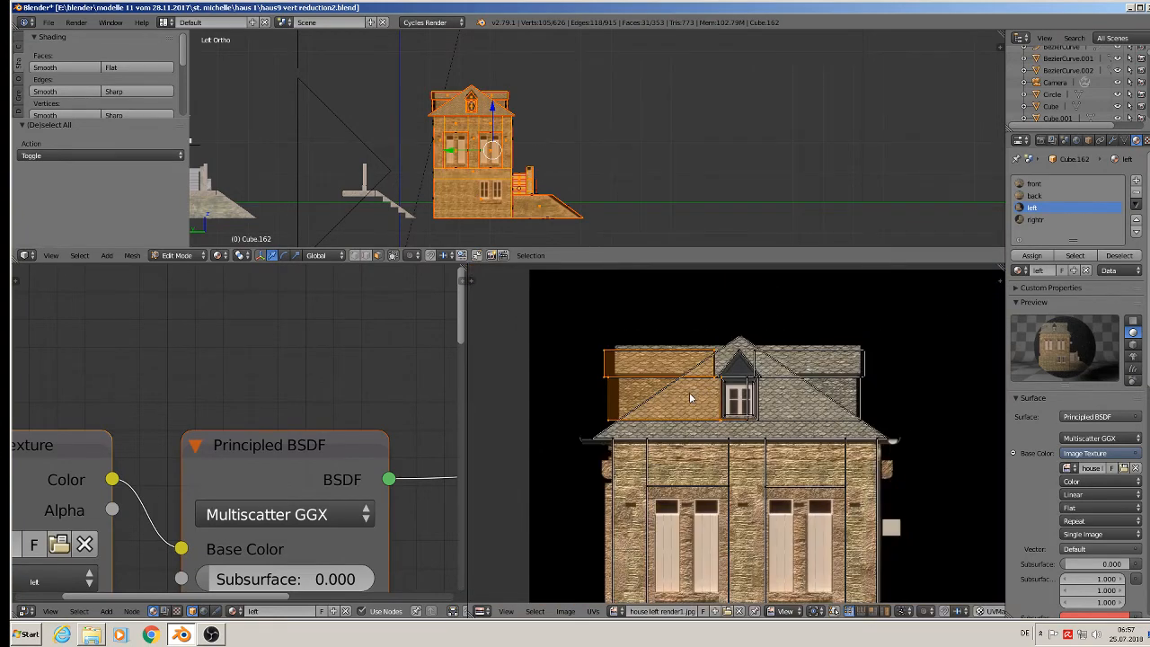
key(g)
click(813, 363)
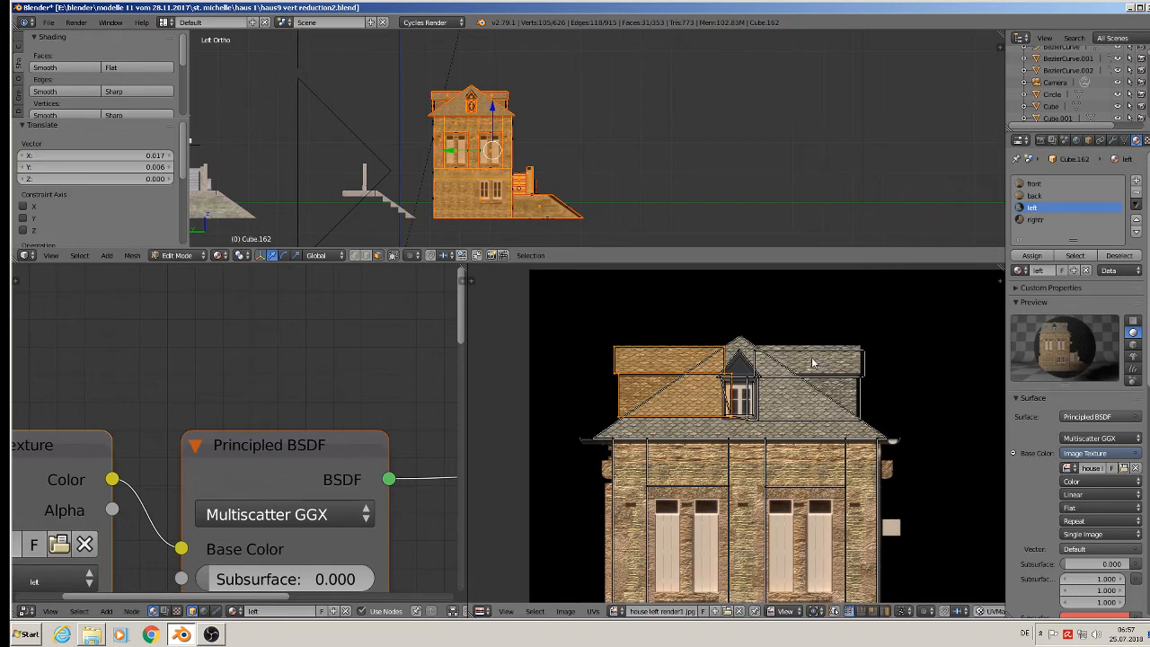
Select only the two dormer UV pieces right of the central roof window and move them -0.007 in X and 0.007 in Y
key(a)
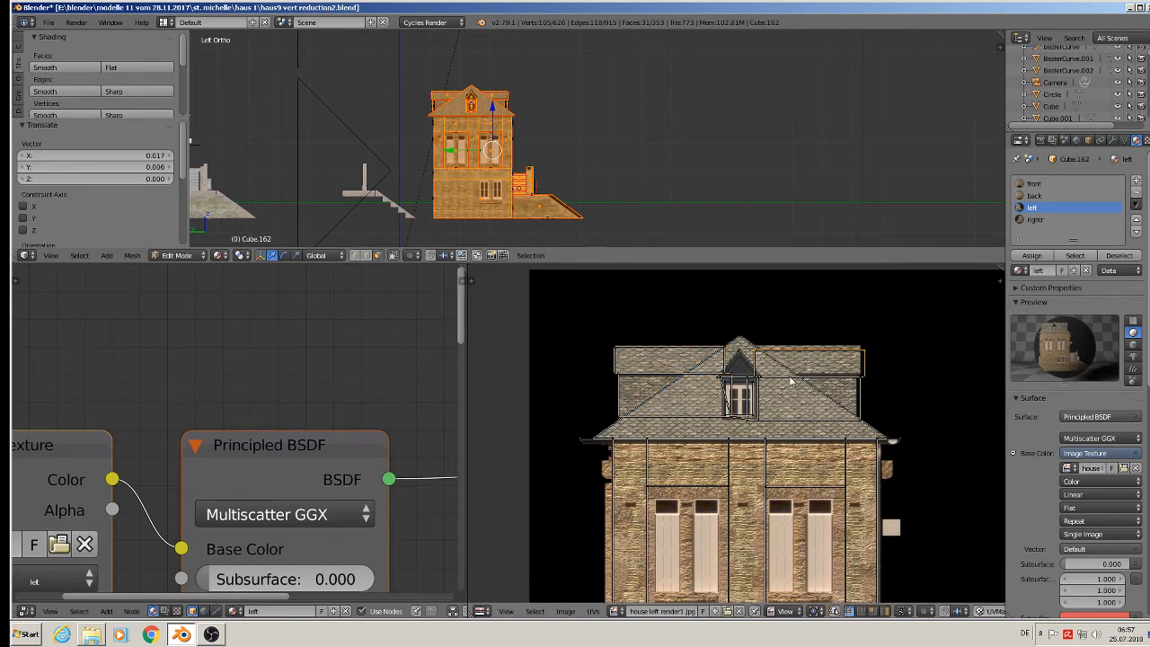
right_click(802, 423)
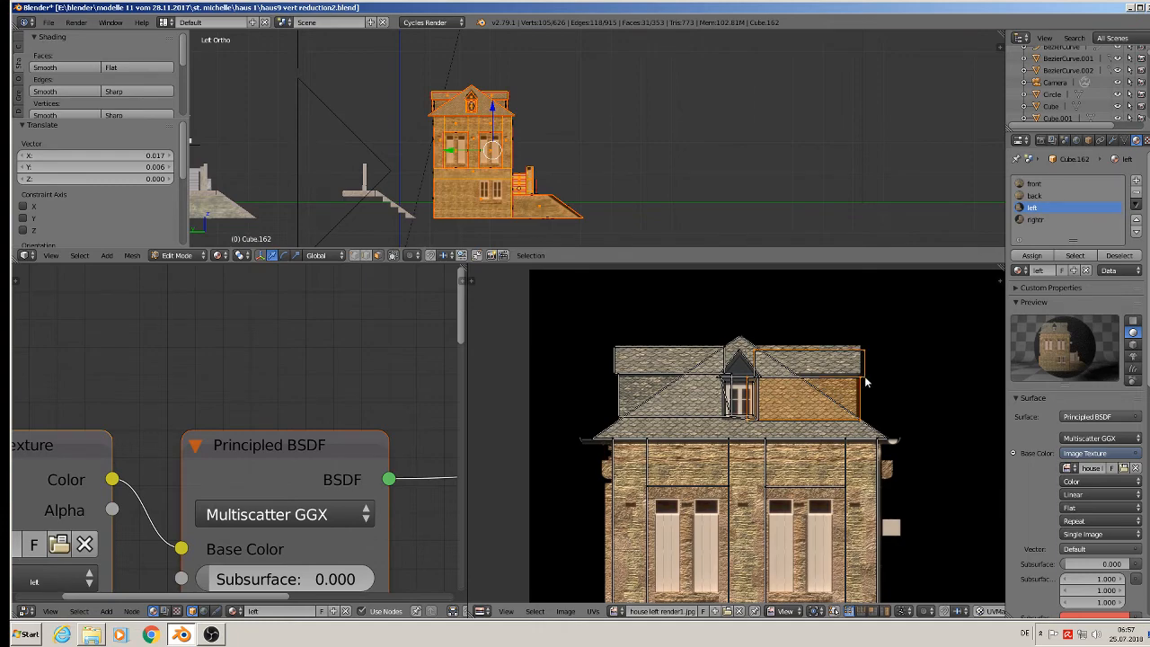
scroll(767, 379, up, 1)
scroll(766, 380, up, 6)
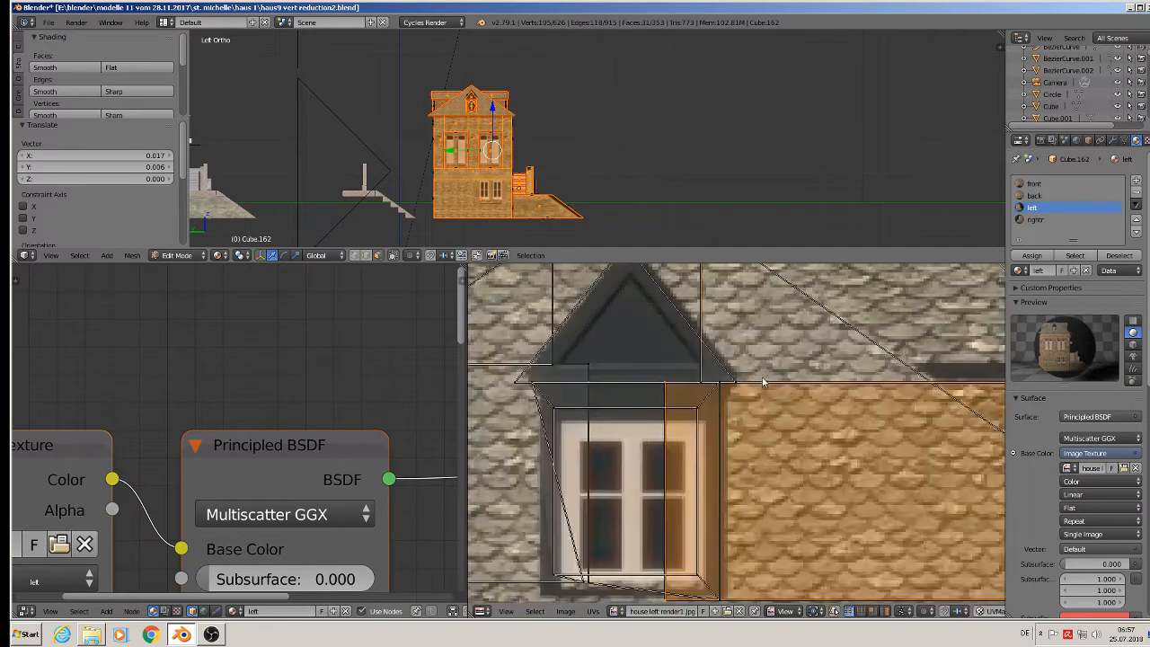
shift+right_click(706, 383)
scroll(727, 381, down, 3)
scroll(737, 379, down, 2)
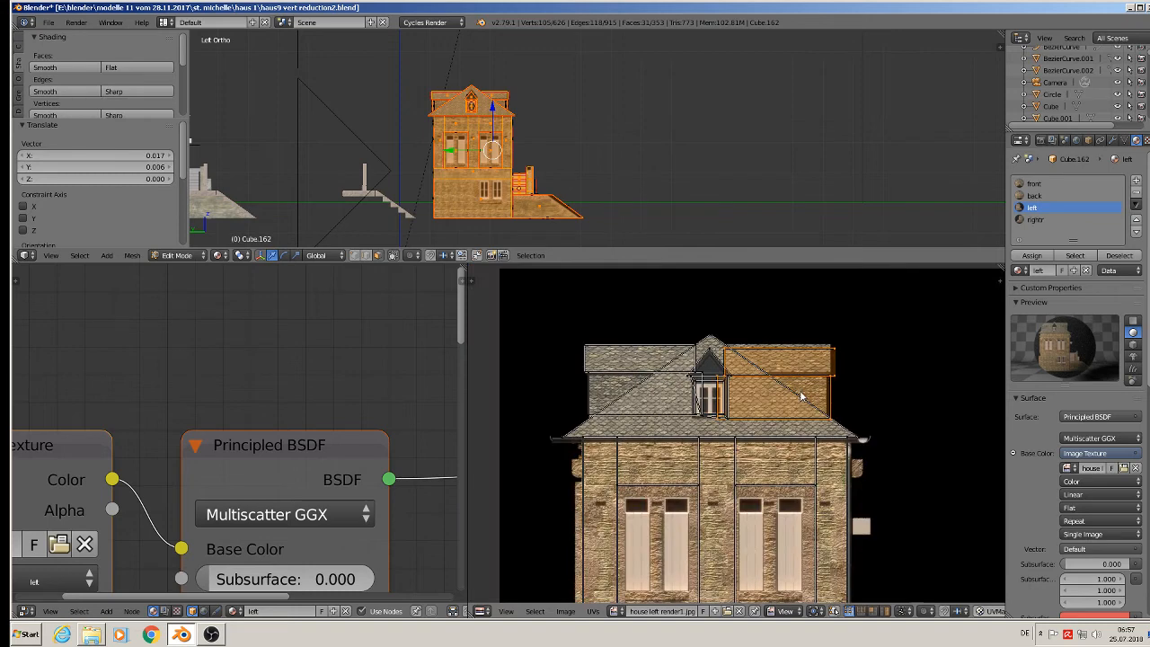
key(g)
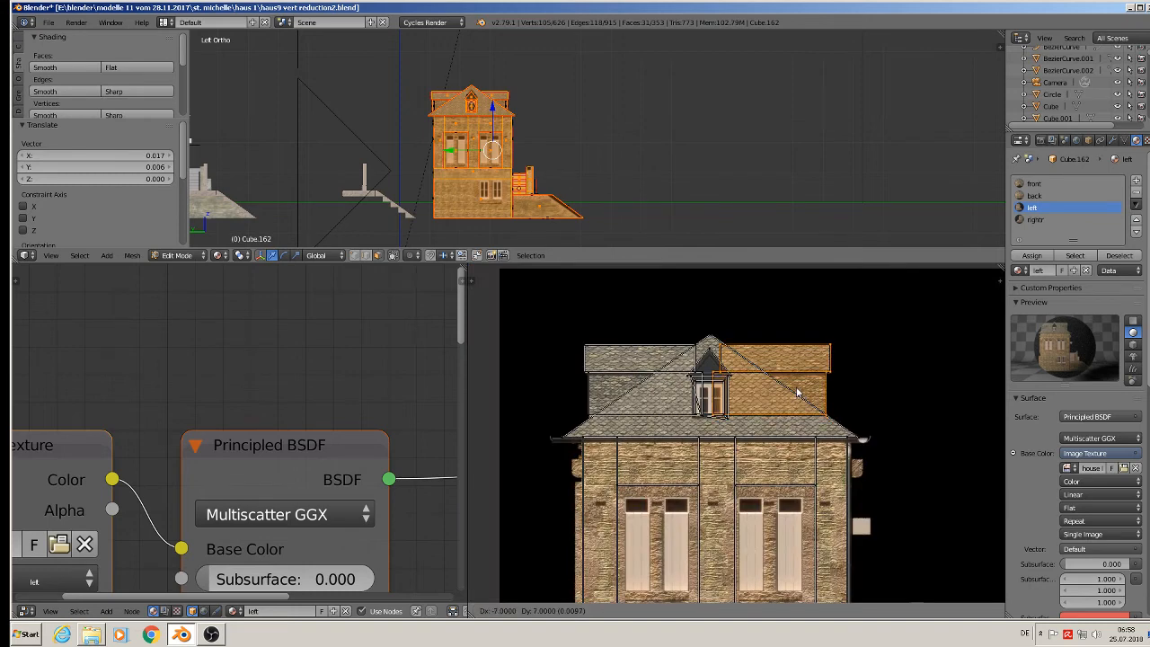
click(797, 392)
Move the stair base's upper outer UV corner -0.020, -0.002 in X and Y, and its lower outer corner slightly outward and down
scroll(799, 394, down, 4)
middle_drag(850, 428, 823, 383)
scroll(875, 433, up, 3)
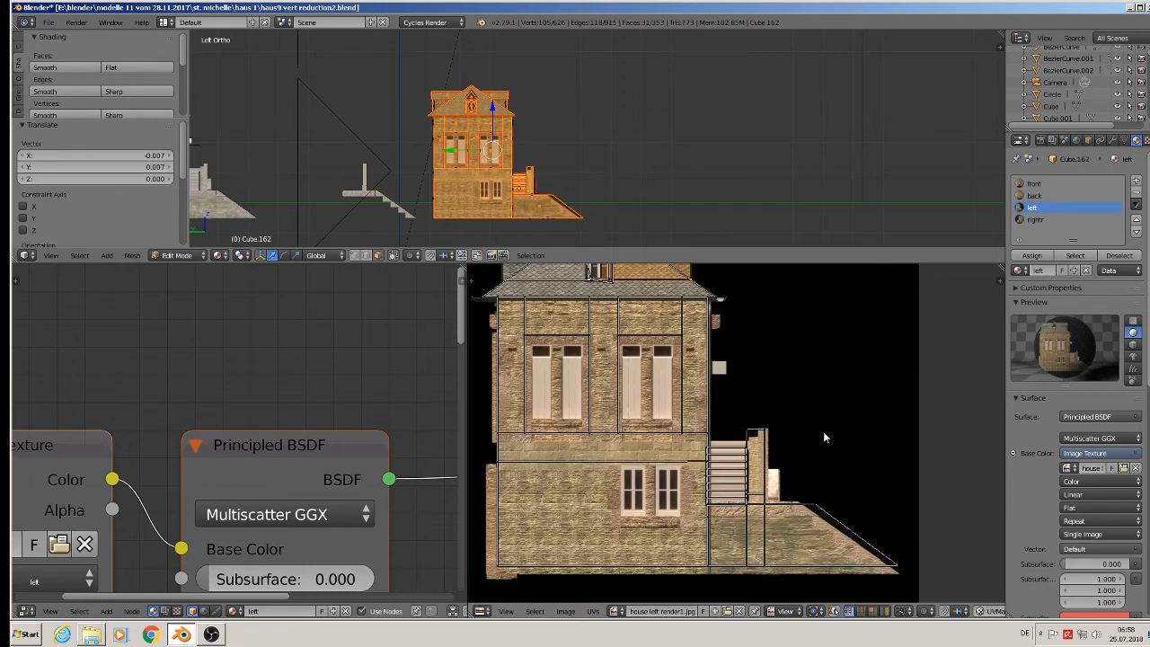
middle_drag(824, 435, 737, 389)
scroll(706, 389, up, 2)
scroll(738, 503, down, 2)
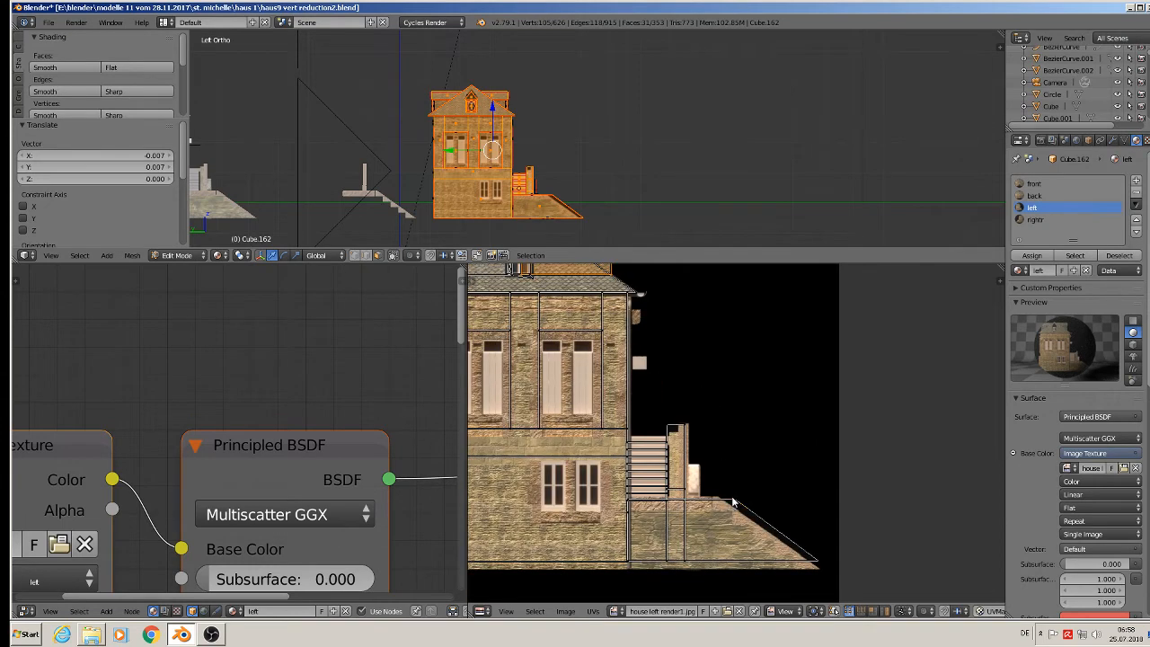
key(g)
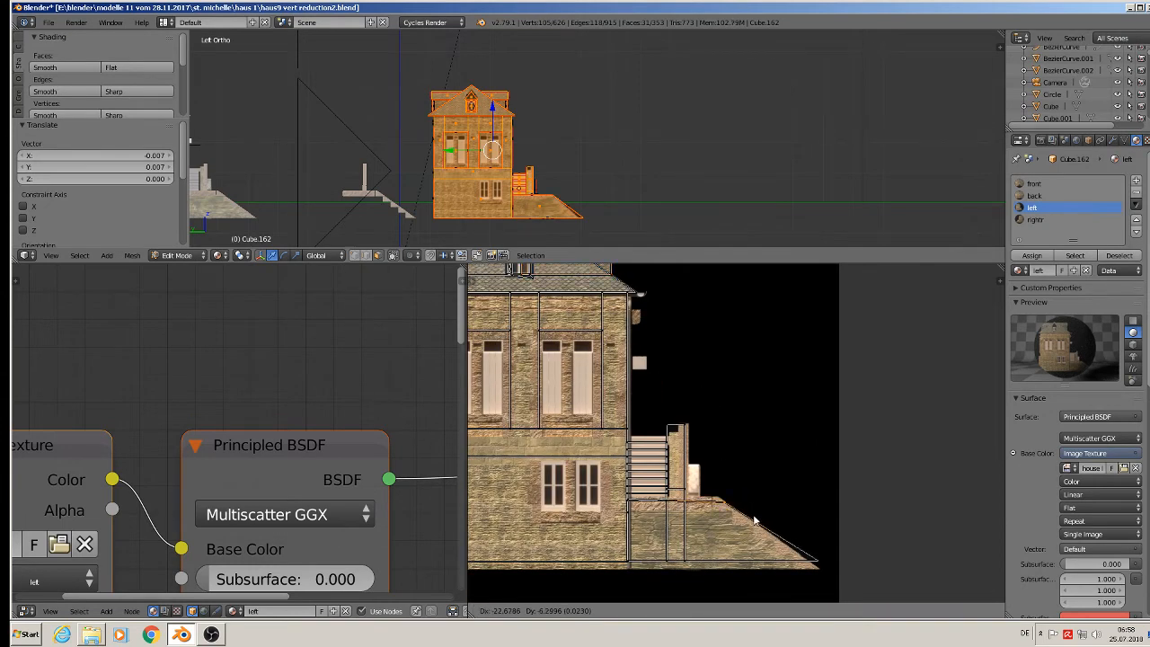
click(830, 568)
key(g)
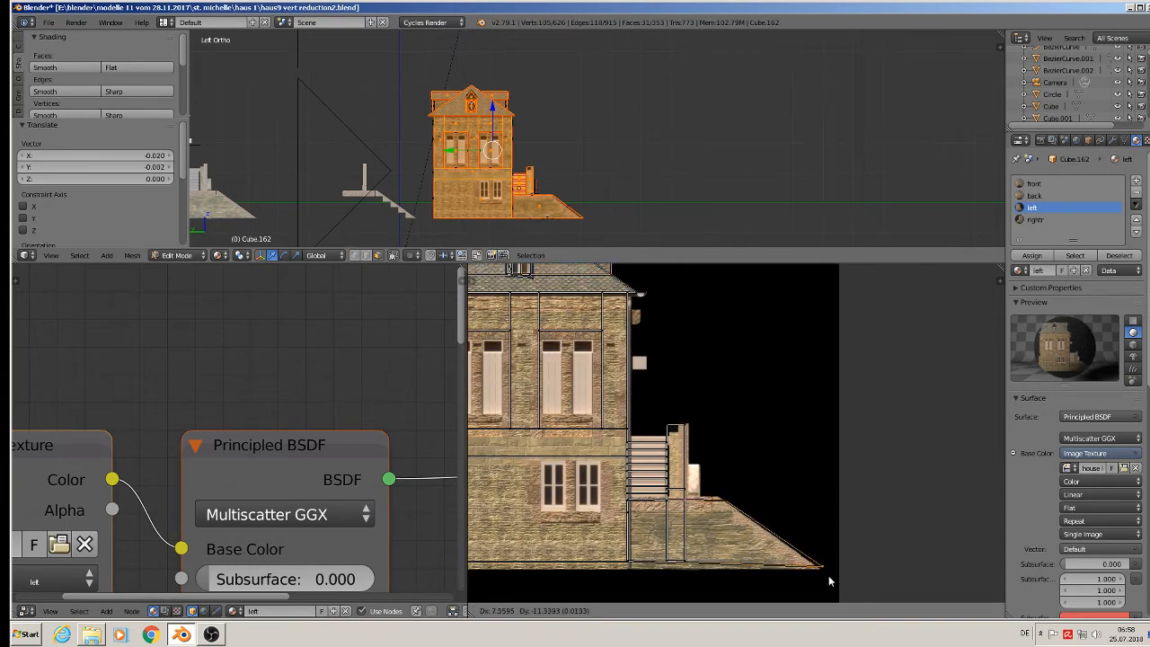
click(826, 580)
Leave Edit Mode, orbit to the textured house's front and save the file
scroll(745, 510, down, 3)
key(Tab)
scroll(508, 176, down, 1)
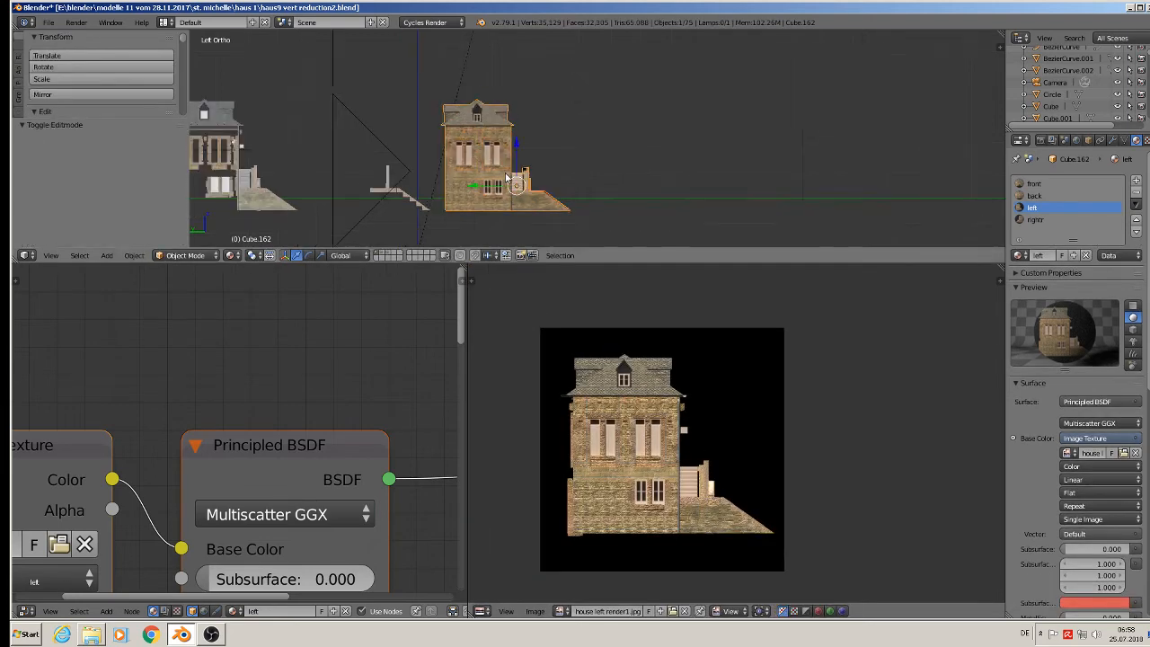
middle_drag(508, 176, 350, 147)
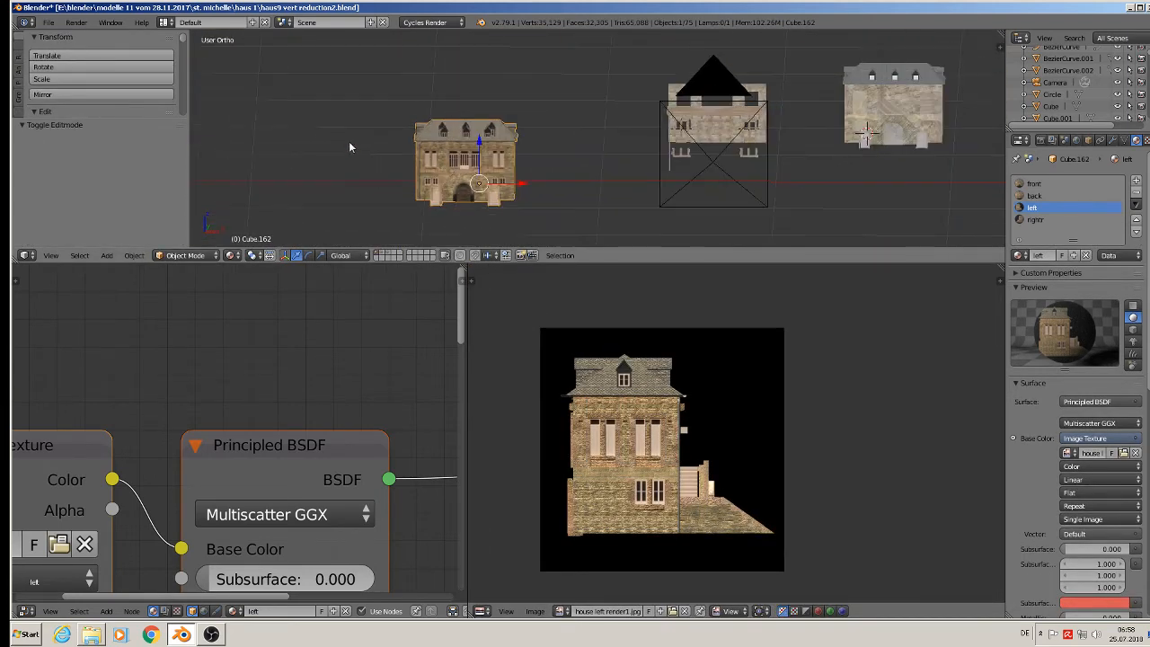
click(50, 23)
click(74, 115)
Move the camera -4.228 in X and the sun lamp 3.958, 0.026 and -0.133 in X, Y and Z, away from the houses
middle_drag(503, 134, 677, 174)
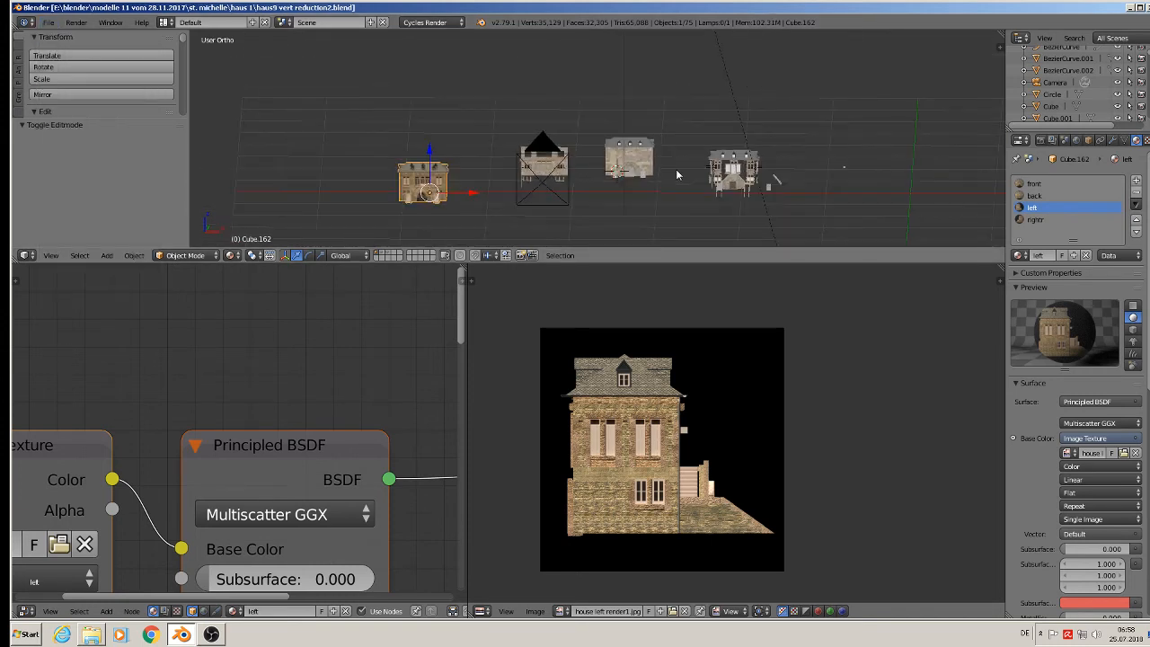
scroll(654, 176, down, 3)
right_click(595, 183)
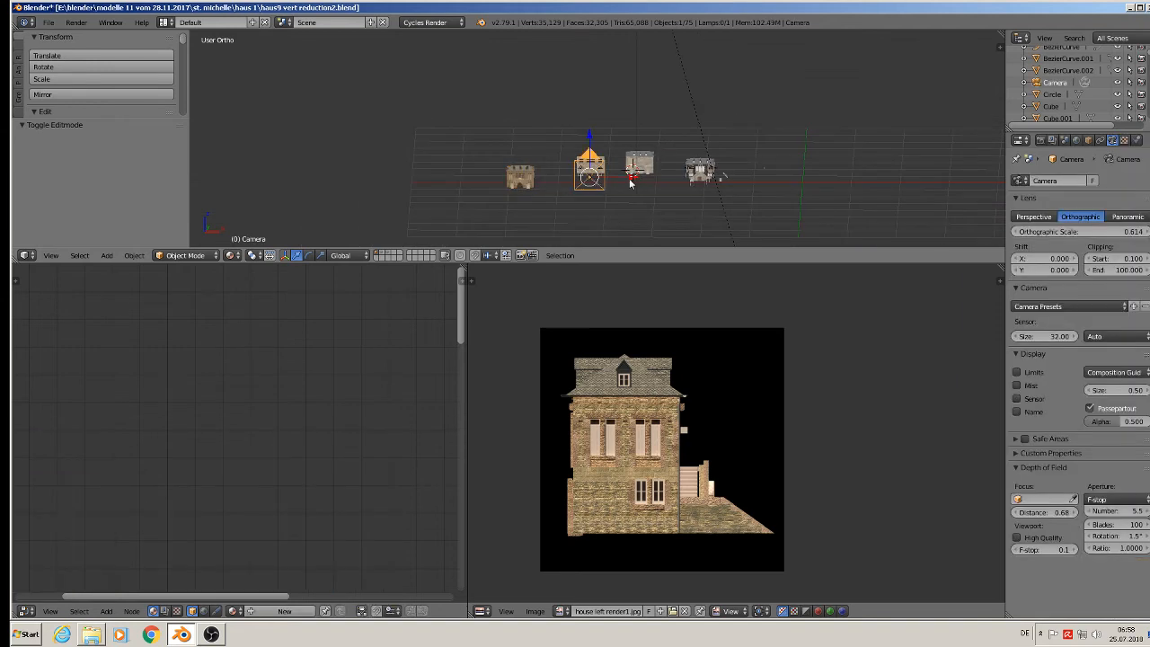
drag(633, 184, 425, 184)
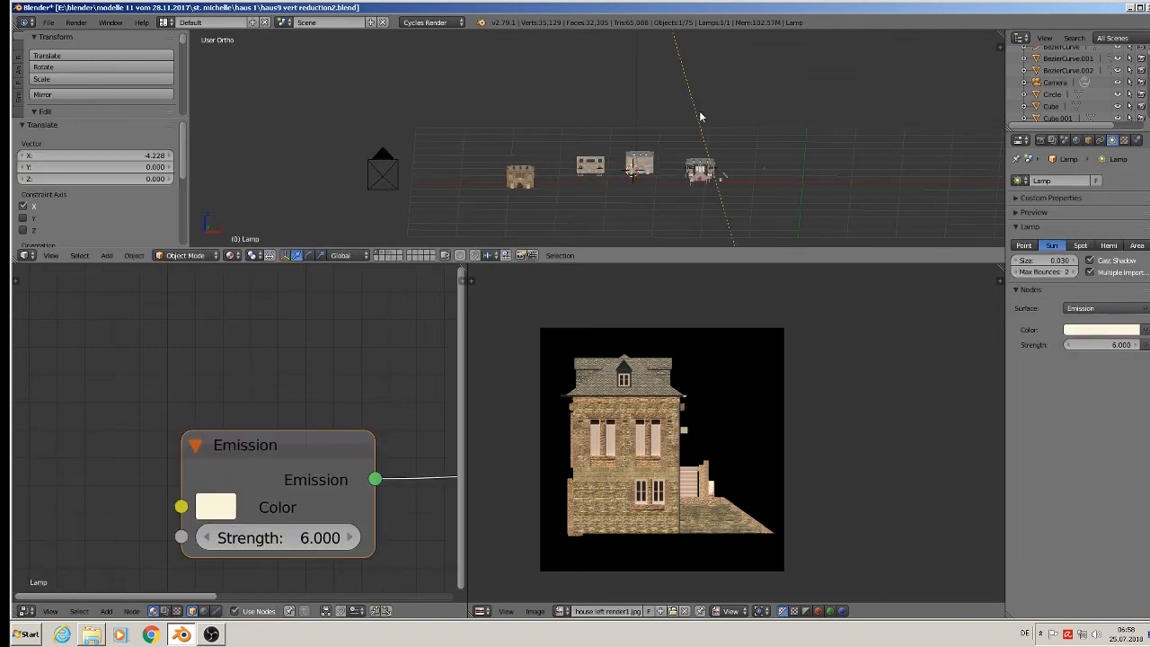
right_drag(701, 115, 893, 121)
Box-select the three other house versions and their loose parts, and delete them along with the still-selected sun lamp
key(b)
drag(802, 213, 565, 117)
key(x)
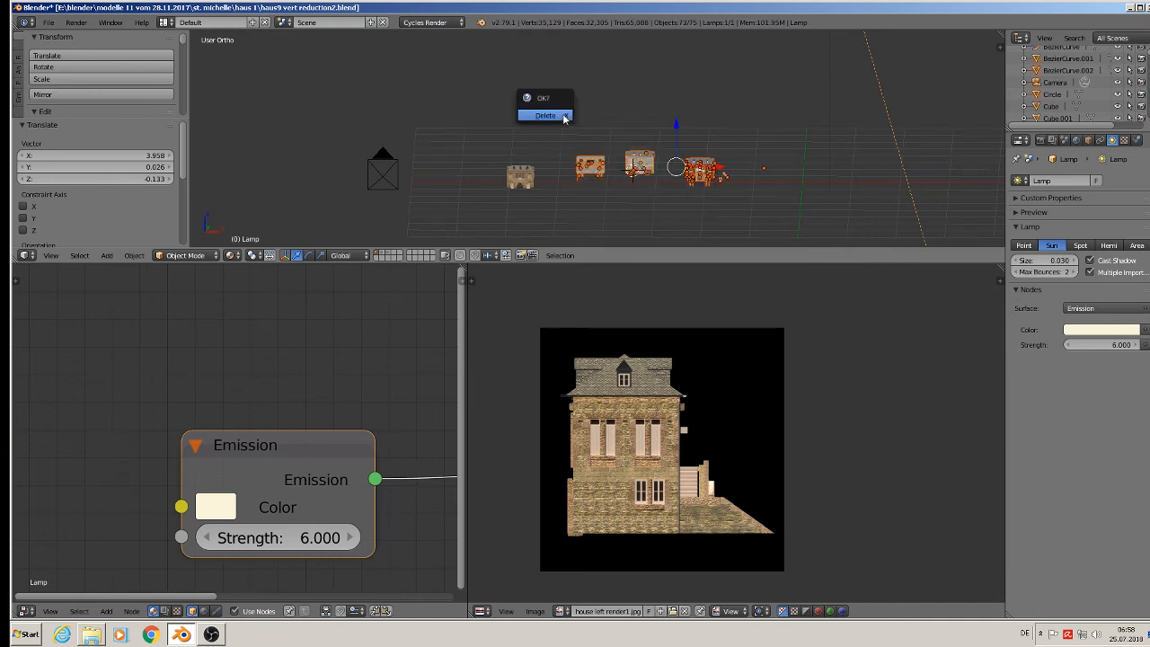
click(565, 117)
Select the remaining textured house, inspect its front and side, and save the file
scroll(568, 180, up, 4)
scroll(462, 154, up, 3)
right_click(519, 170)
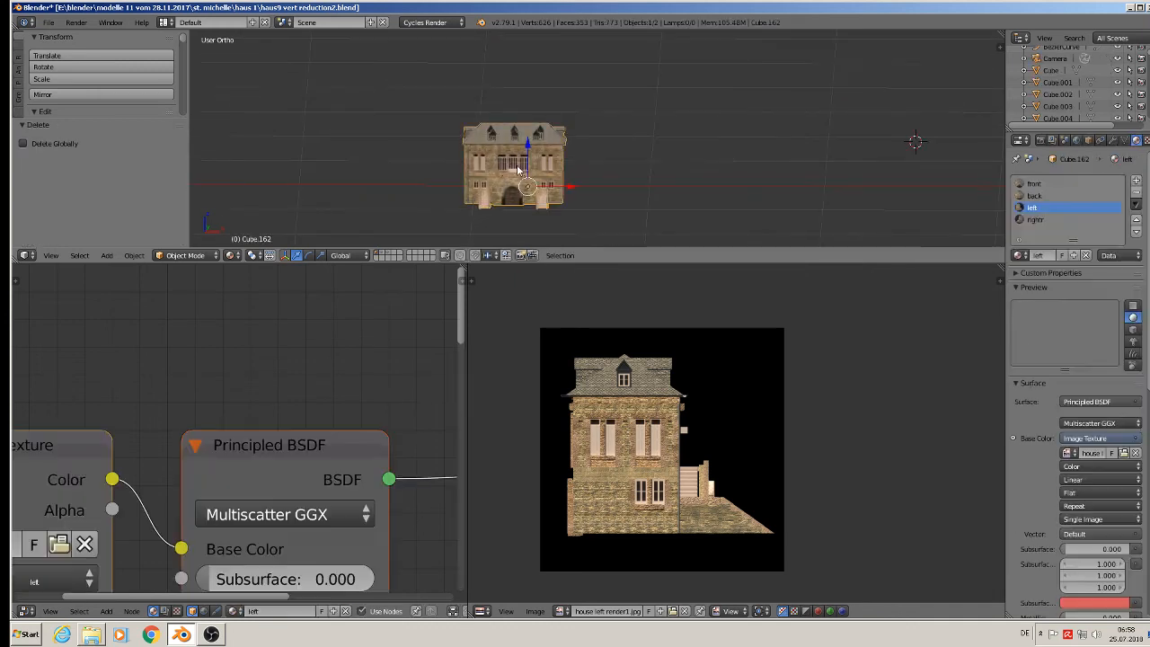
middle_drag(519, 170, 560, 145)
scroll(527, 163, up, 5)
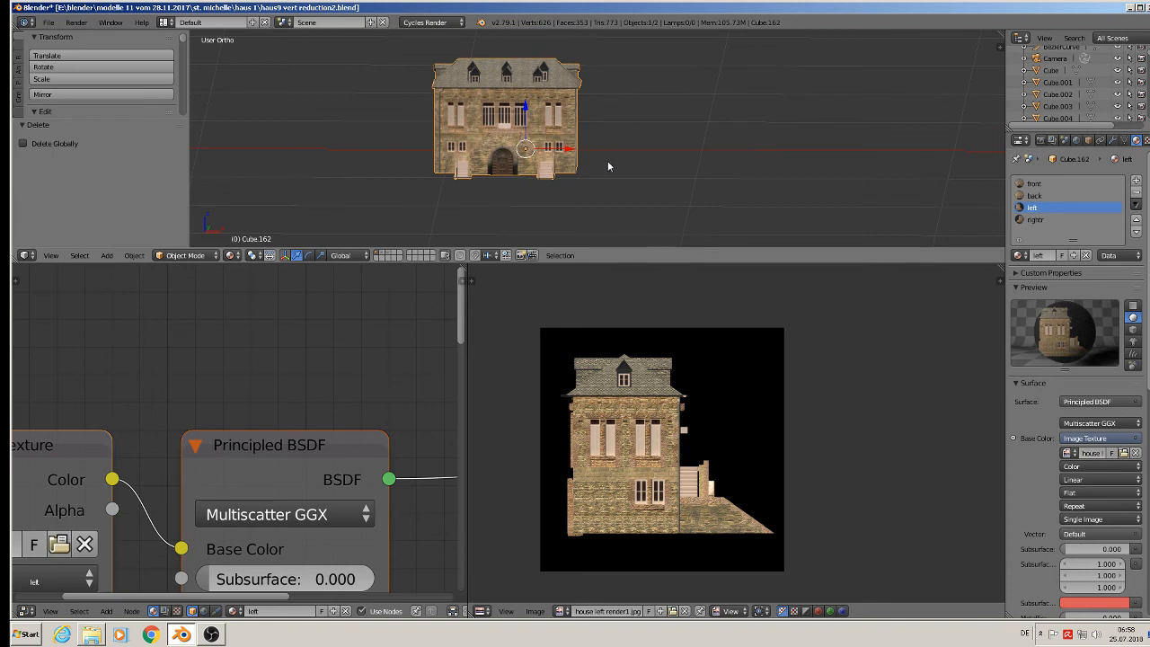
middle_drag(605, 167, 582, 165)
scroll(605, 164, down, 2)
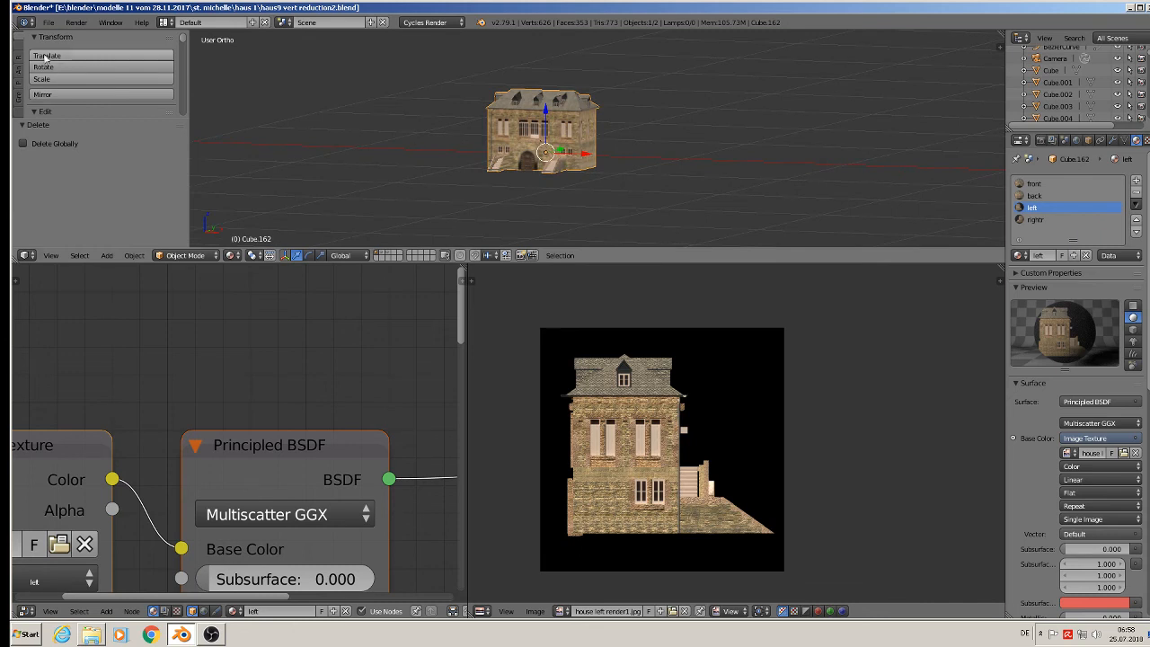
click(49, 23)
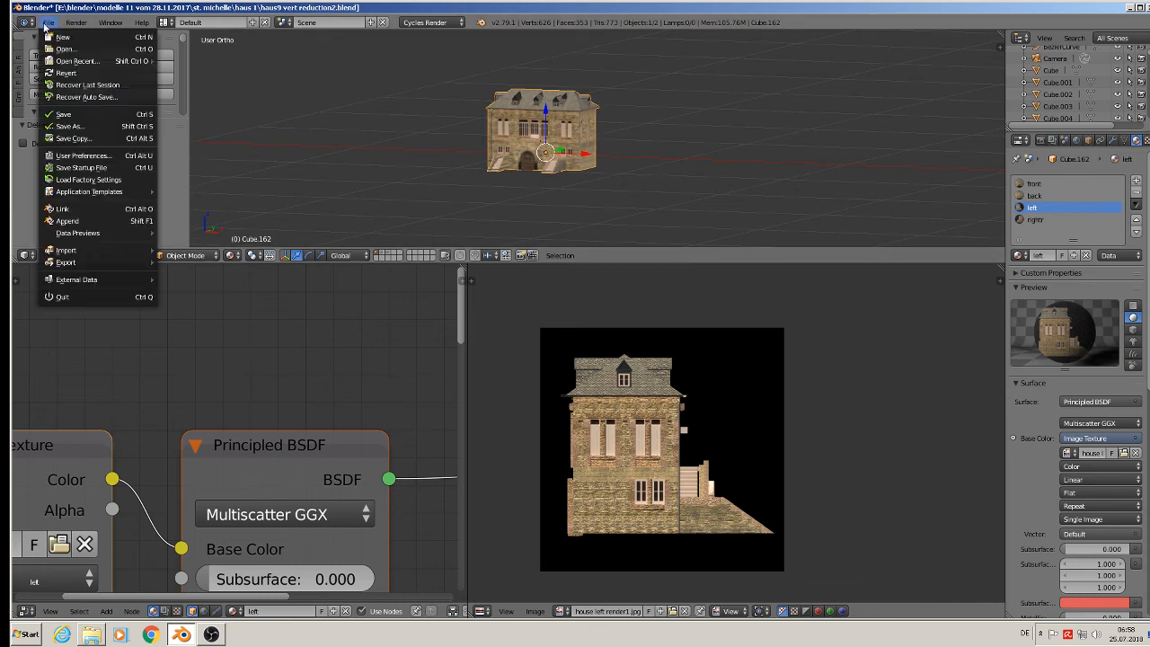
click(75, 114)
middle_drag(616, 144, 623, 149)
scroll(624, 149, up, 2)
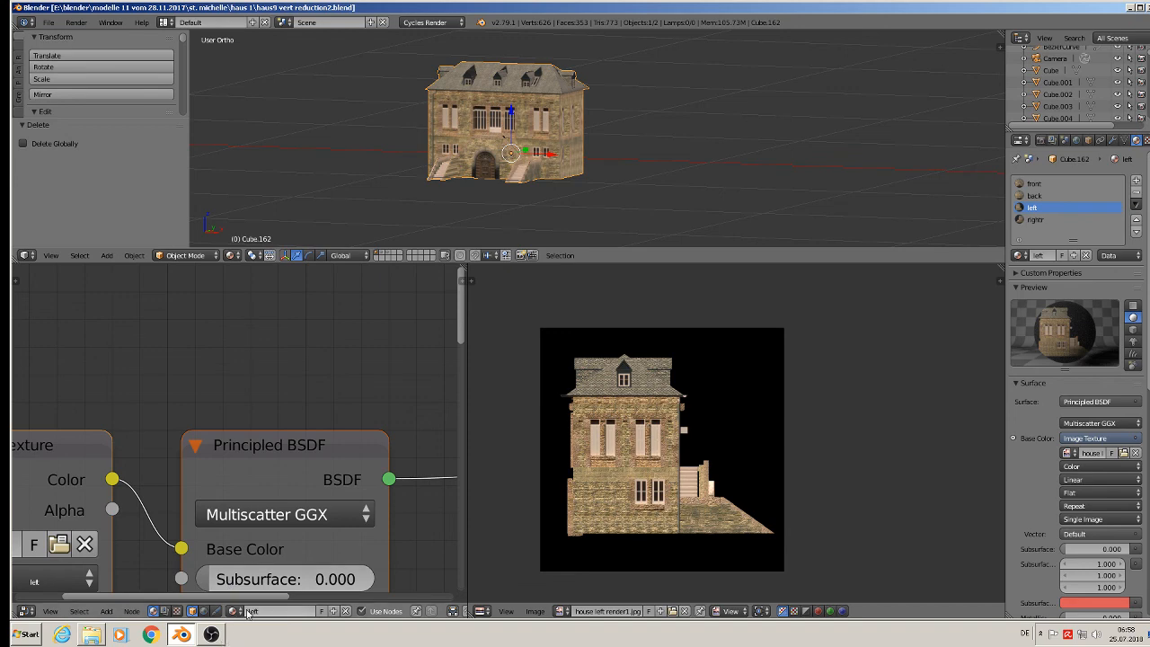
click(212, 635)
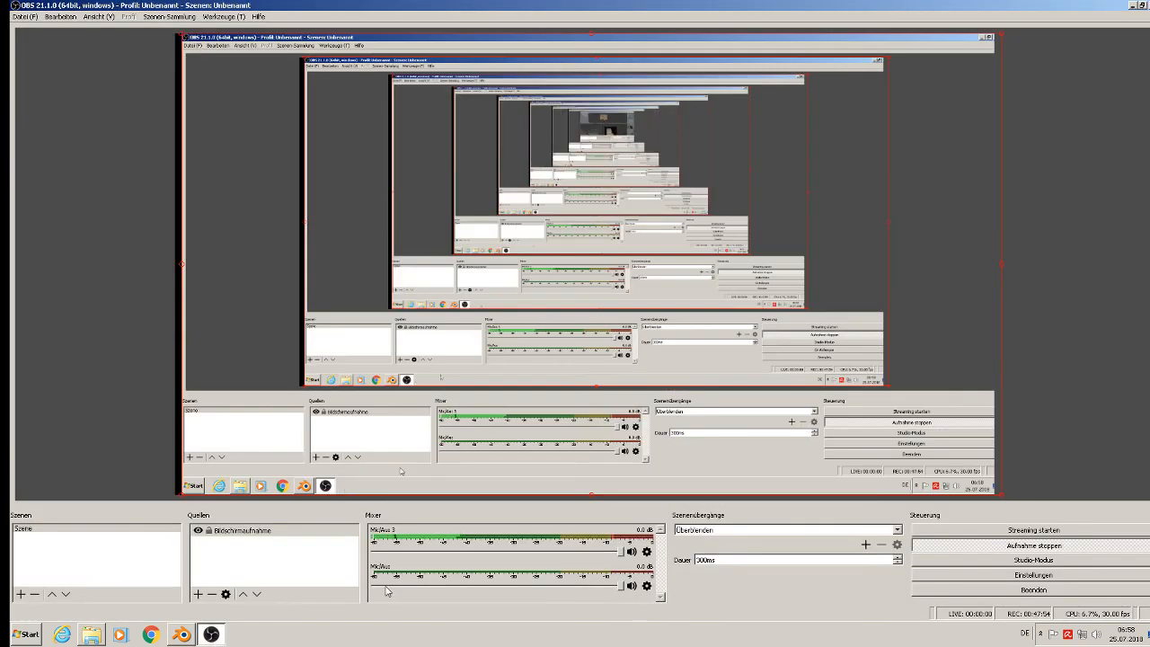